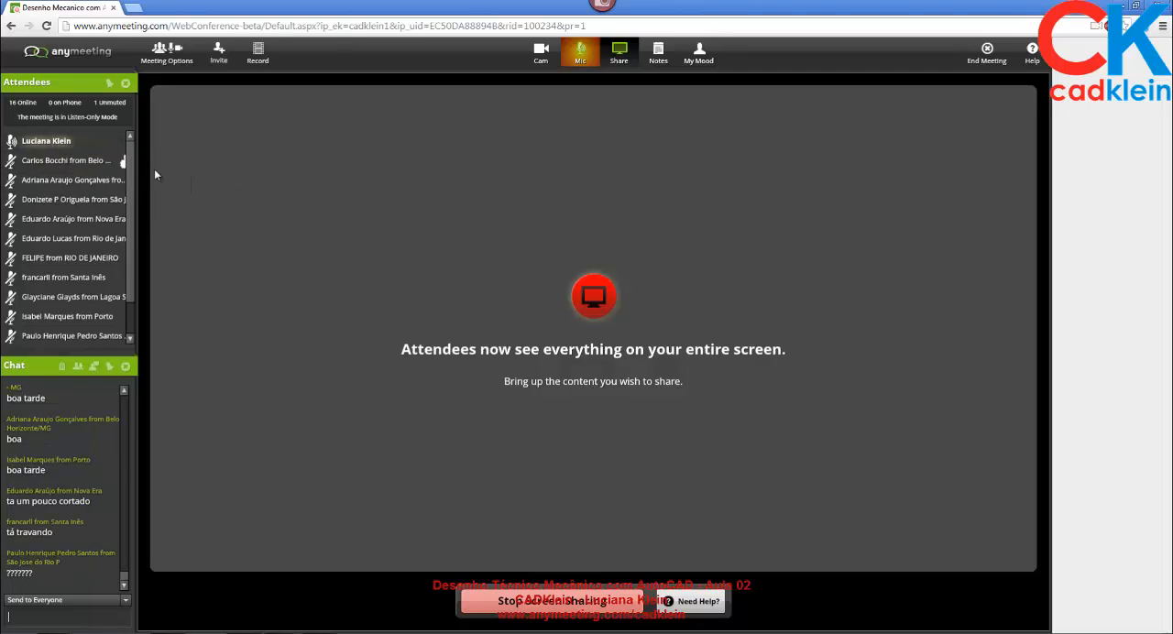
Send everyone in the meeting the chat message "qunato a estar cortado é conexao".
mouse_move(85, 165)
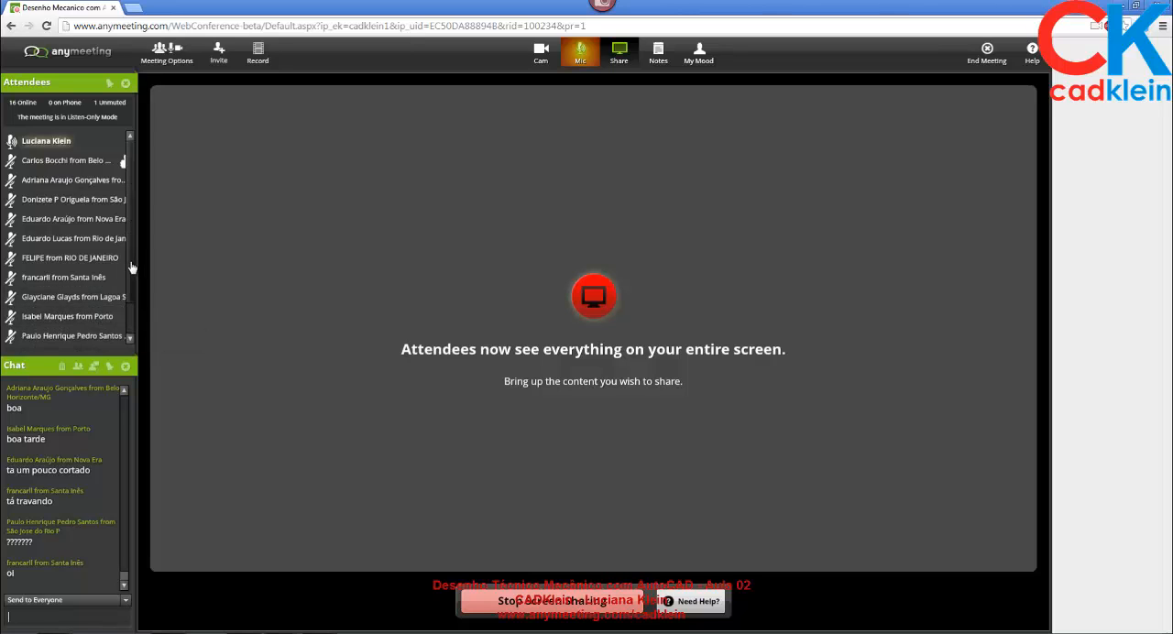
scroll(132, 308, "down", 2)
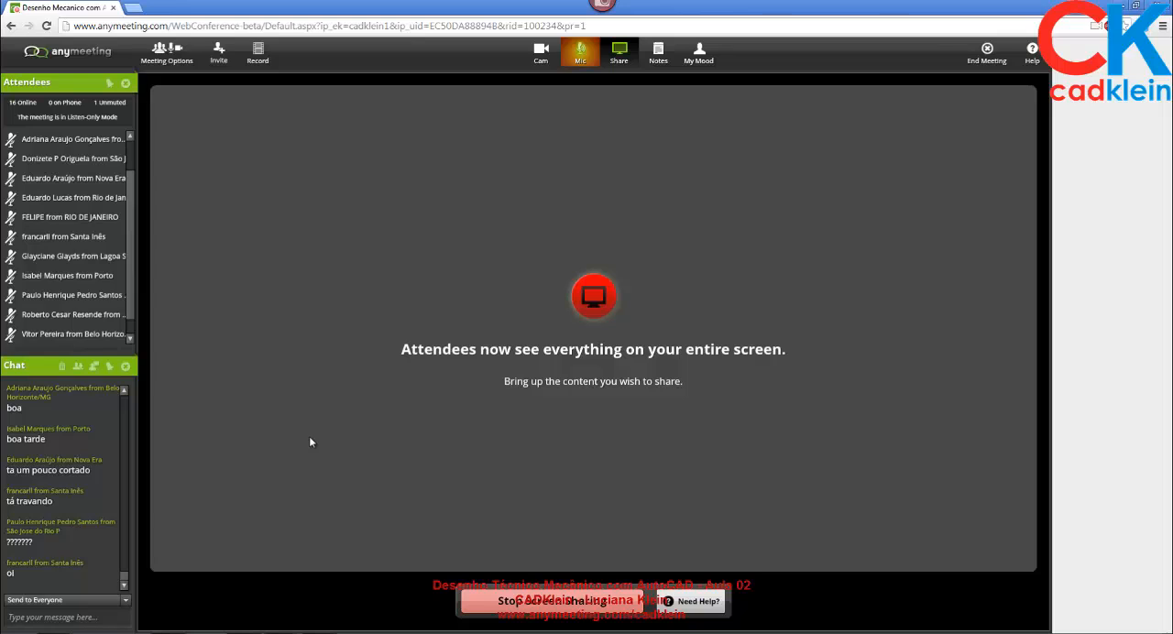
left_click(75, 620)
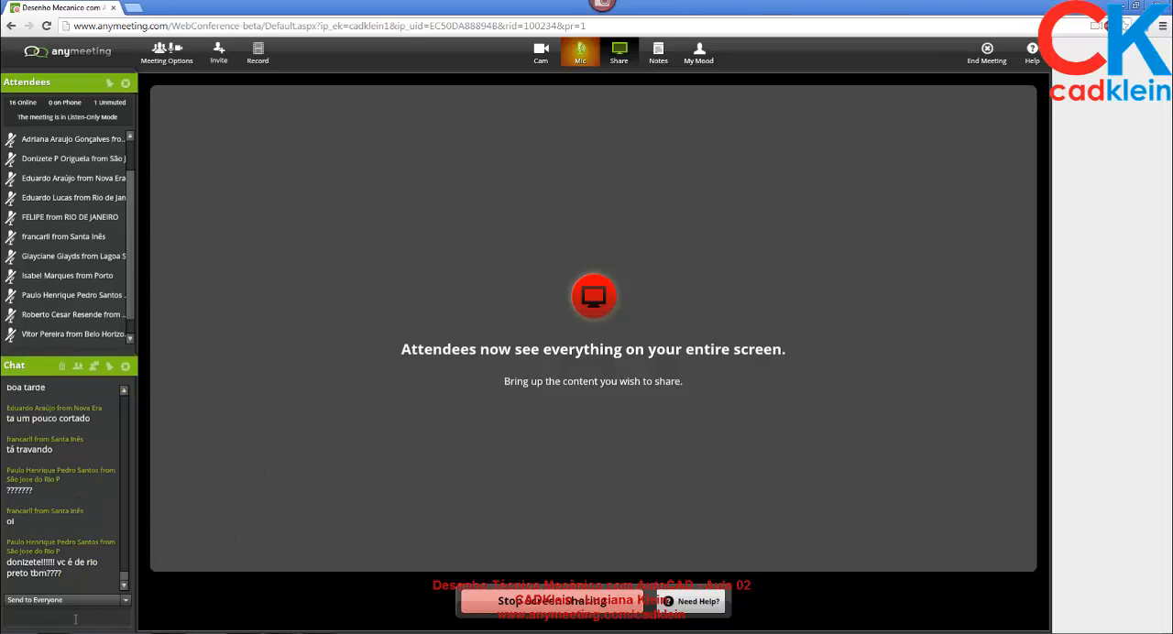
type("qunatoa")
key("BackSpace")
type("a estar cortado é conexao")
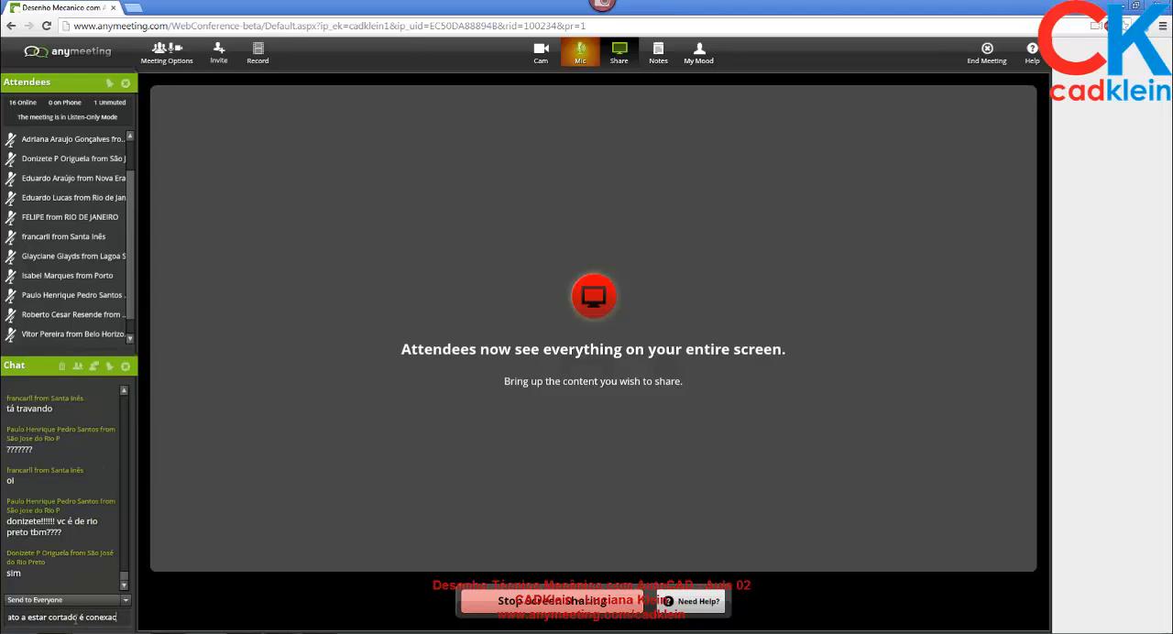
key("Return")
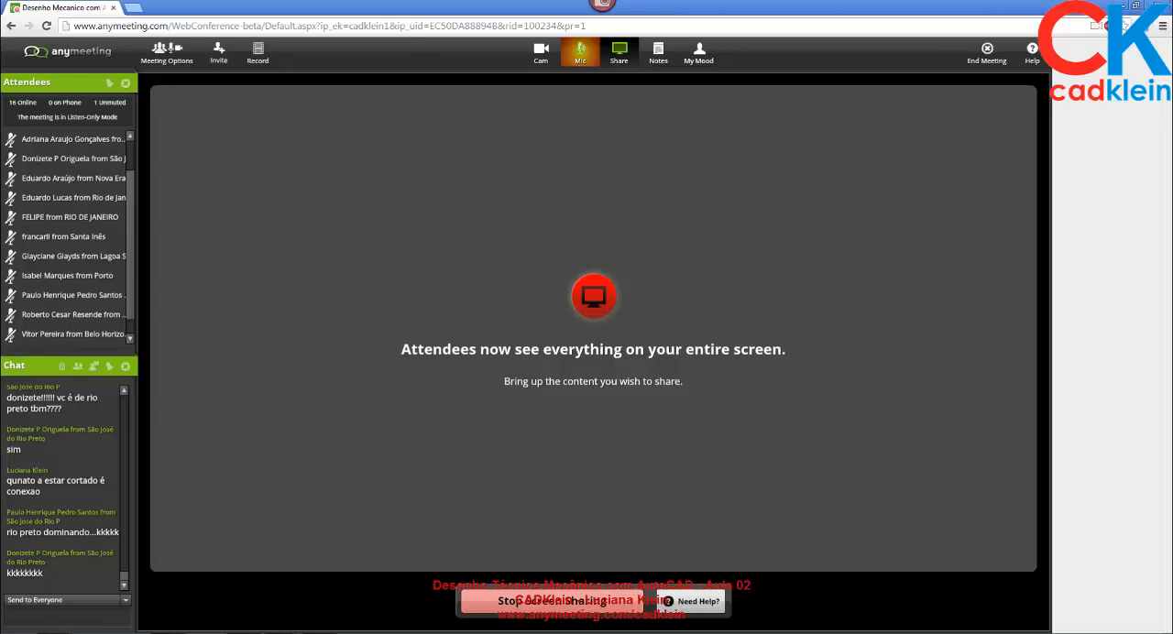
Switch to the AutoCAD drawing tipos de linhas.dwg and maximize its window.
left_click(281, 632)
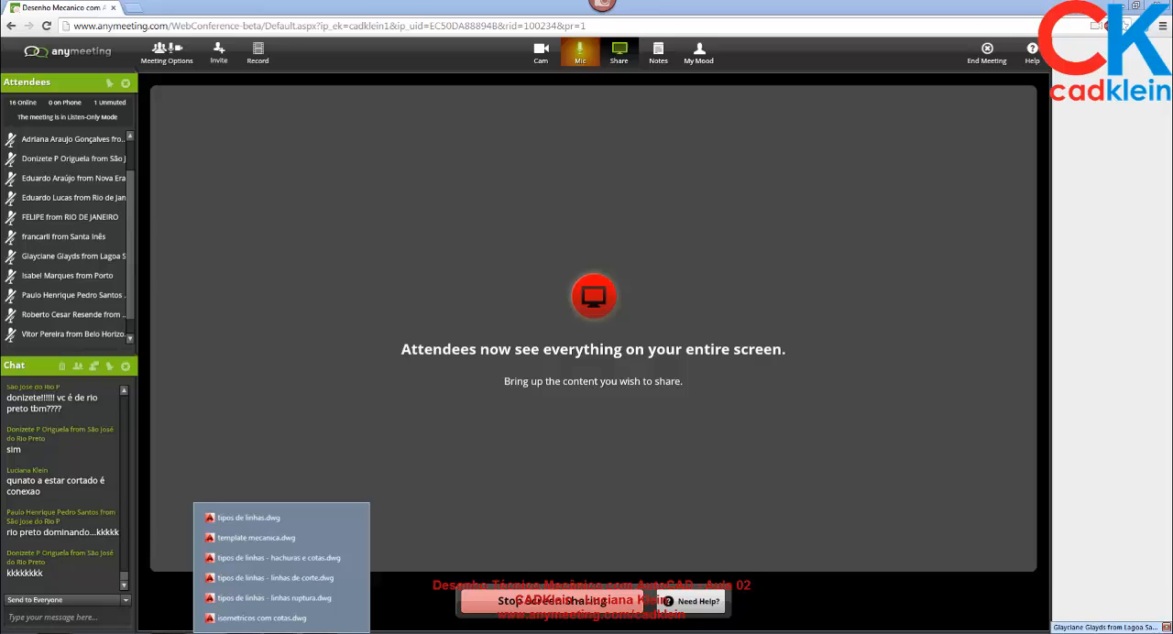
left_click(266, 520)
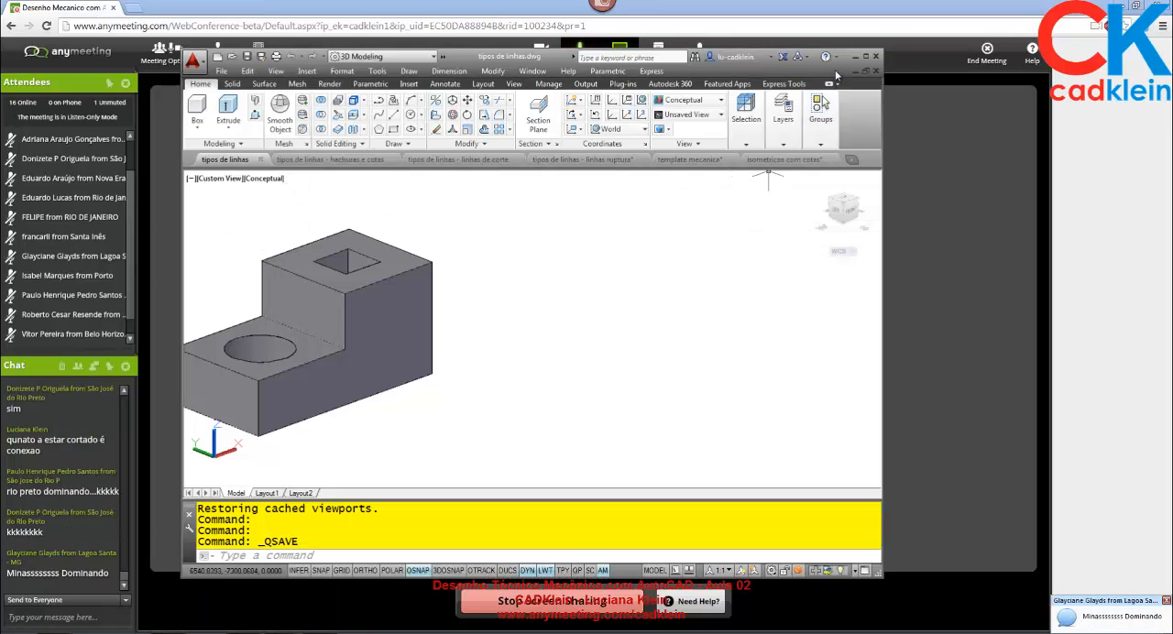
left_click(865, 56)
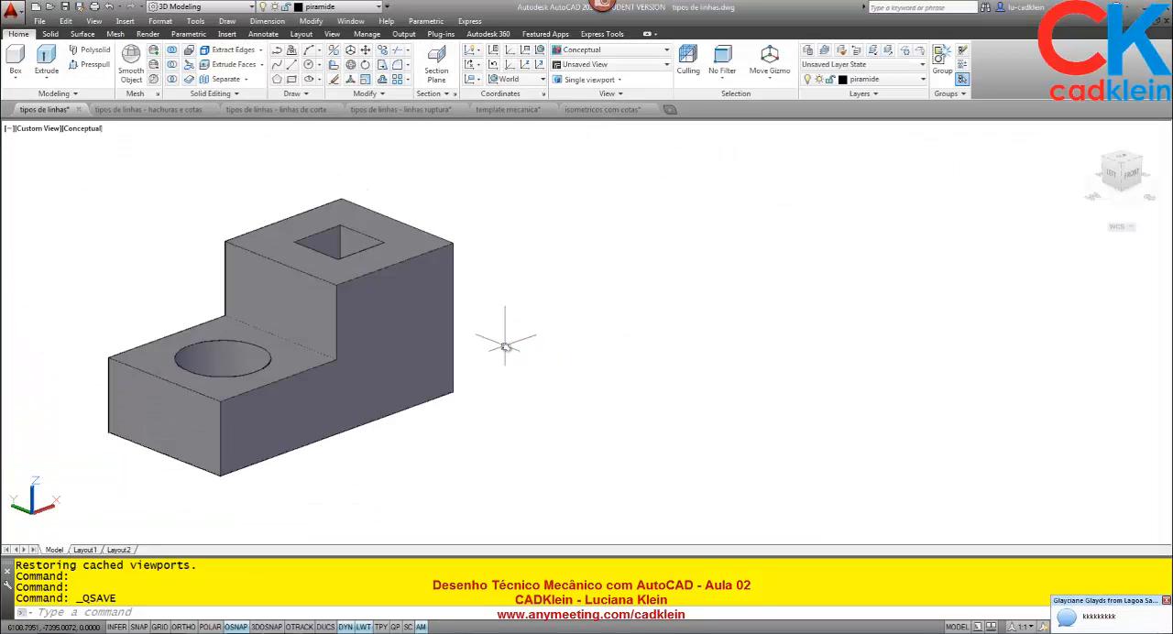
Orbit the stepped block to examine it from its right side and from the front.
middle_click_drag(504, 346, 555, 340)
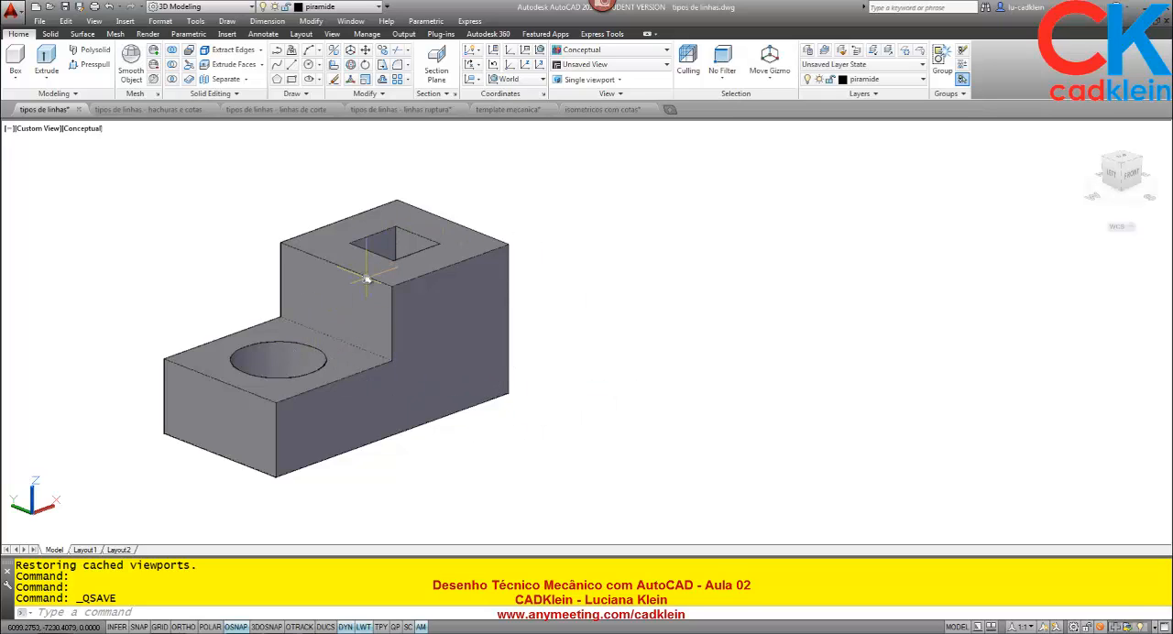
type("orbit")
key("Return")
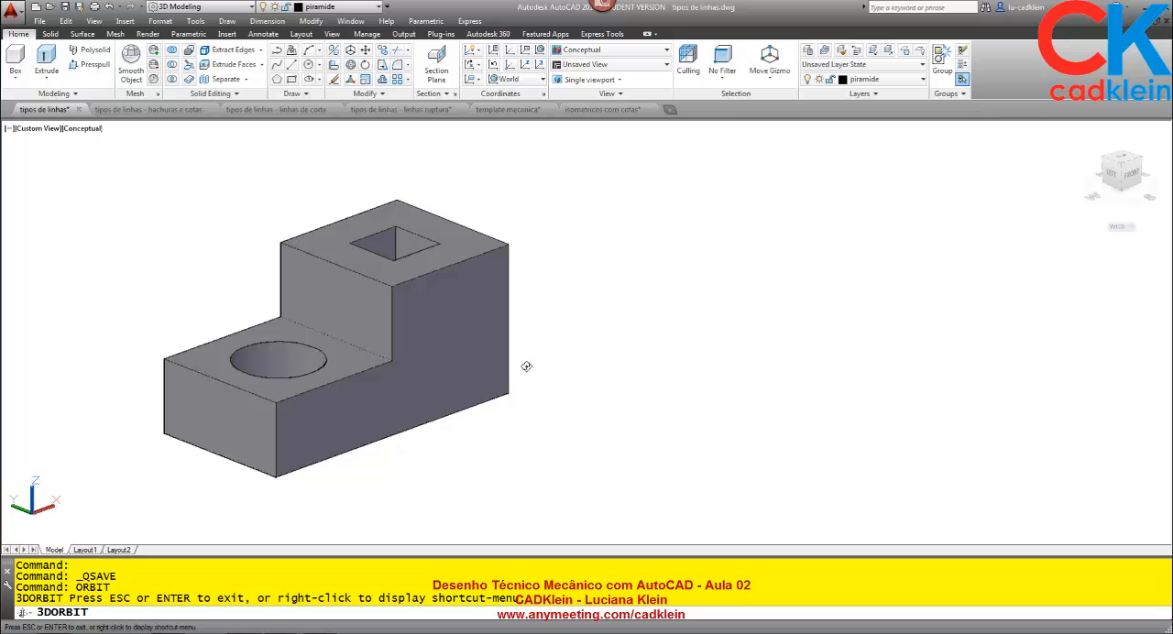
left_click_drag(549, 375, 519, 333)
scroll(511, 340, "up", 3)
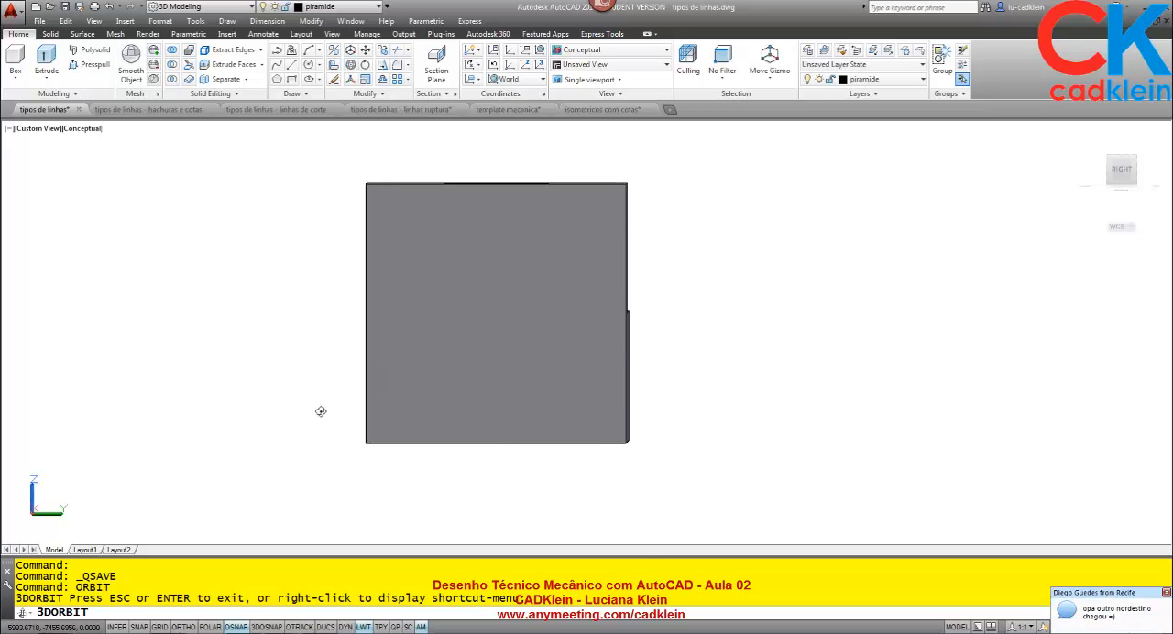
left_click_drag(320, 409, 487, 411)
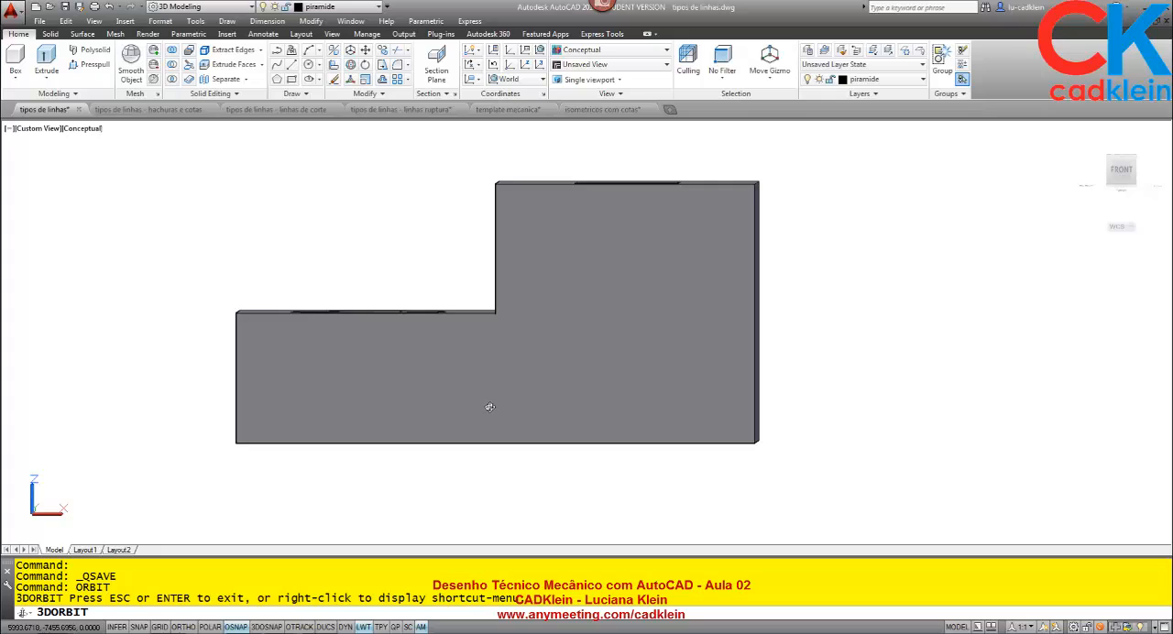
left_click_drag(490, 406, 491, 405)
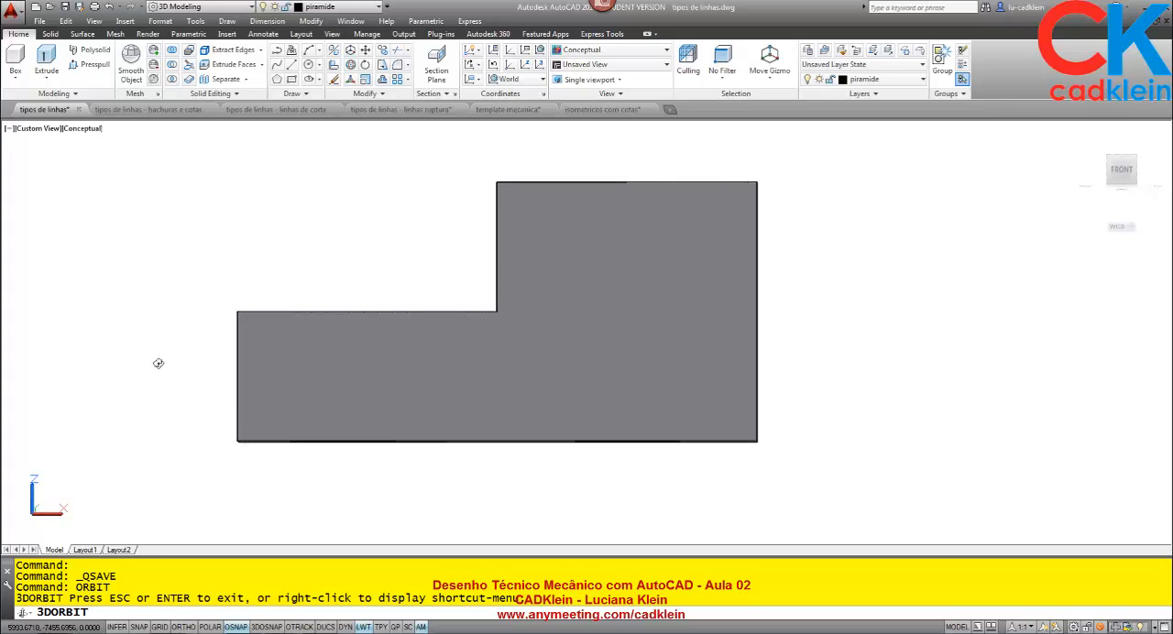
Orbit the block to examine its left side, return it to an isometric-style view and end the orbit.
left_click_drag(181, 388, 351, 389)
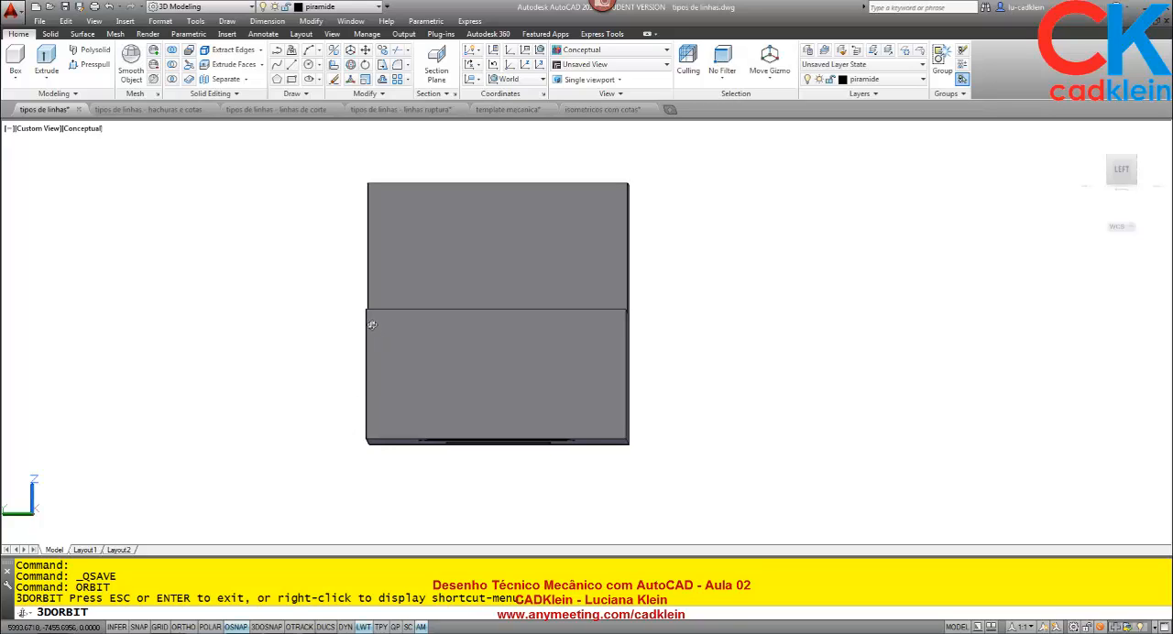
mouse_move(473, 309)
left_mouse_down()
mouse_move(513, 308)
mouse_move(462, 307)
mouse_move(477, 307)
left_mouse_up()
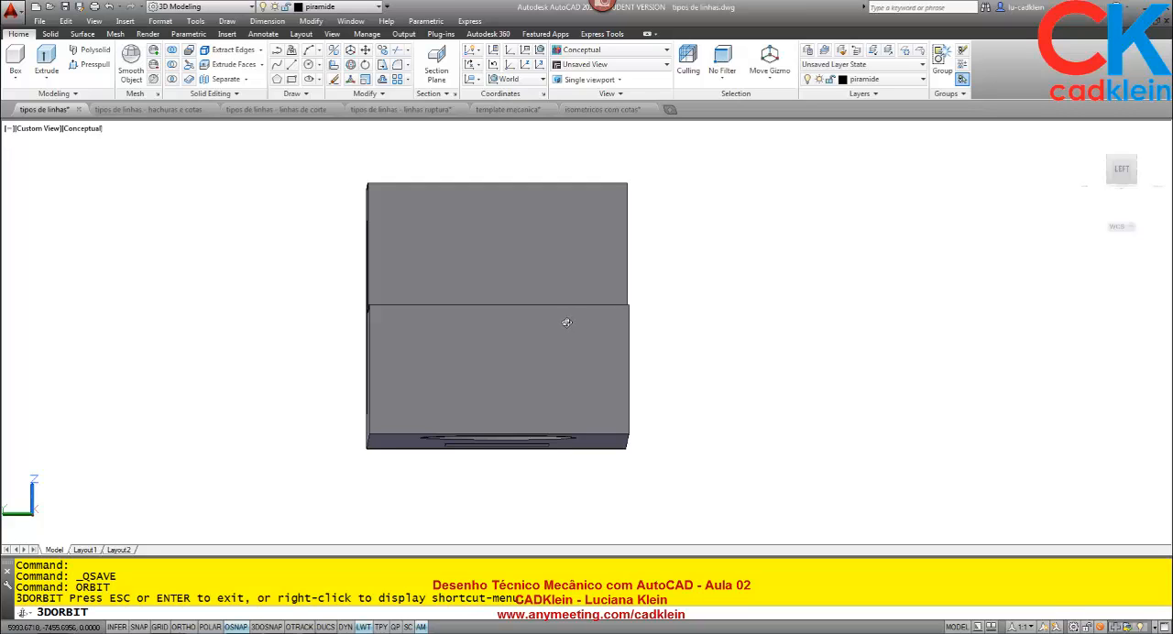
left_click_drag(670, 298, 579, 357)
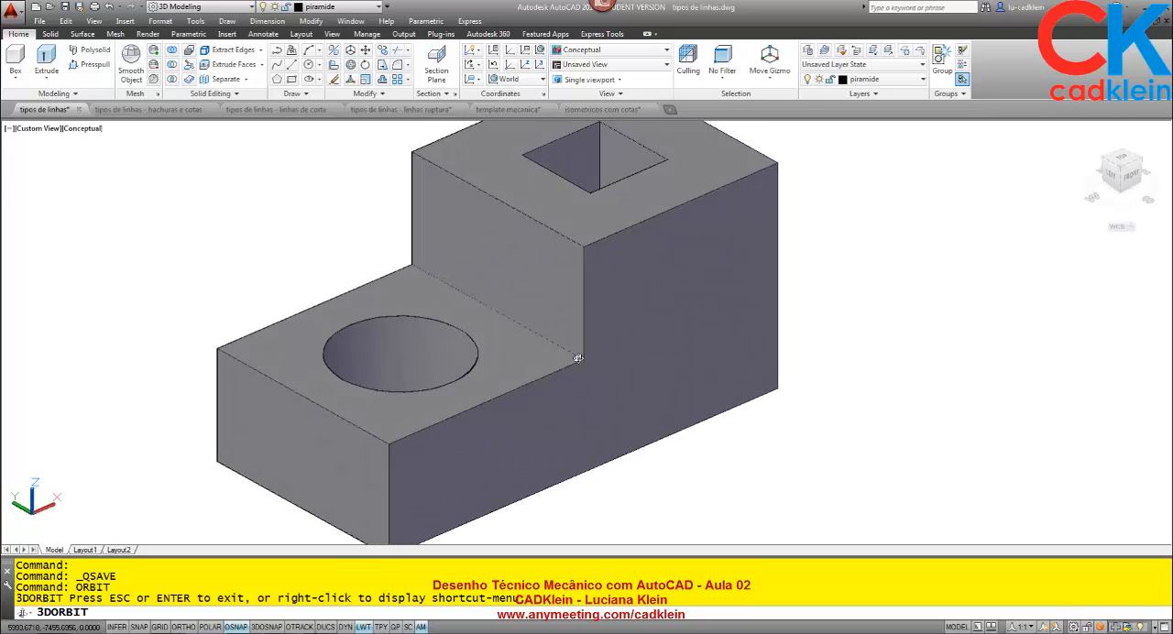
scroll(581, 358, "down", 1)
middle_click_drag(605, 331, 532, 341)
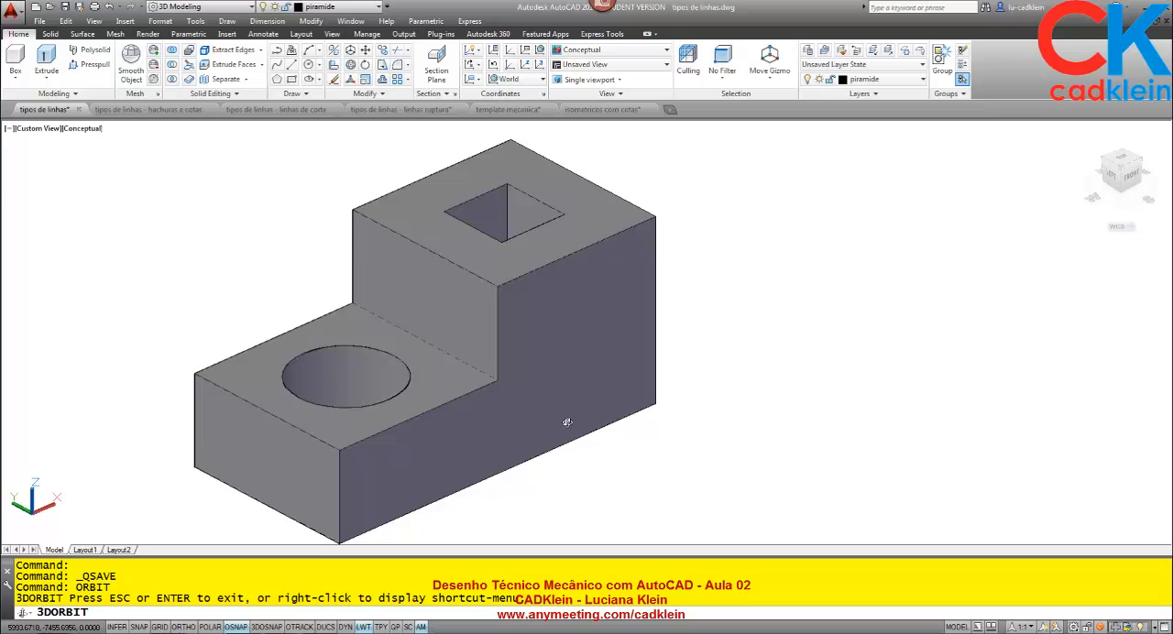
key("Escape")
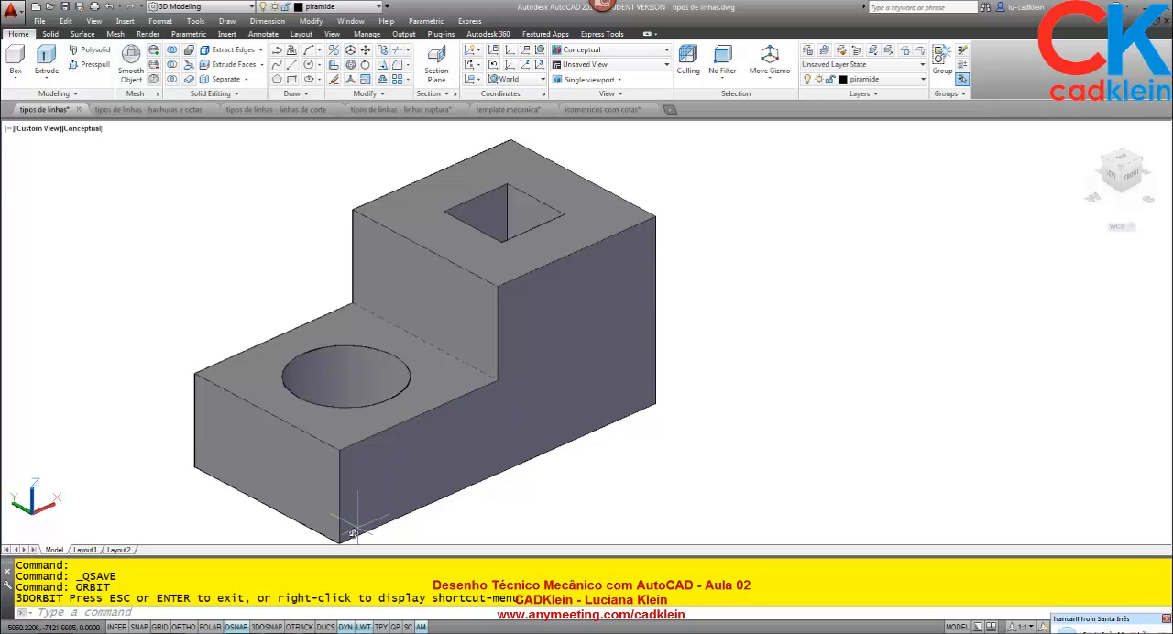
left_click(55, 633)
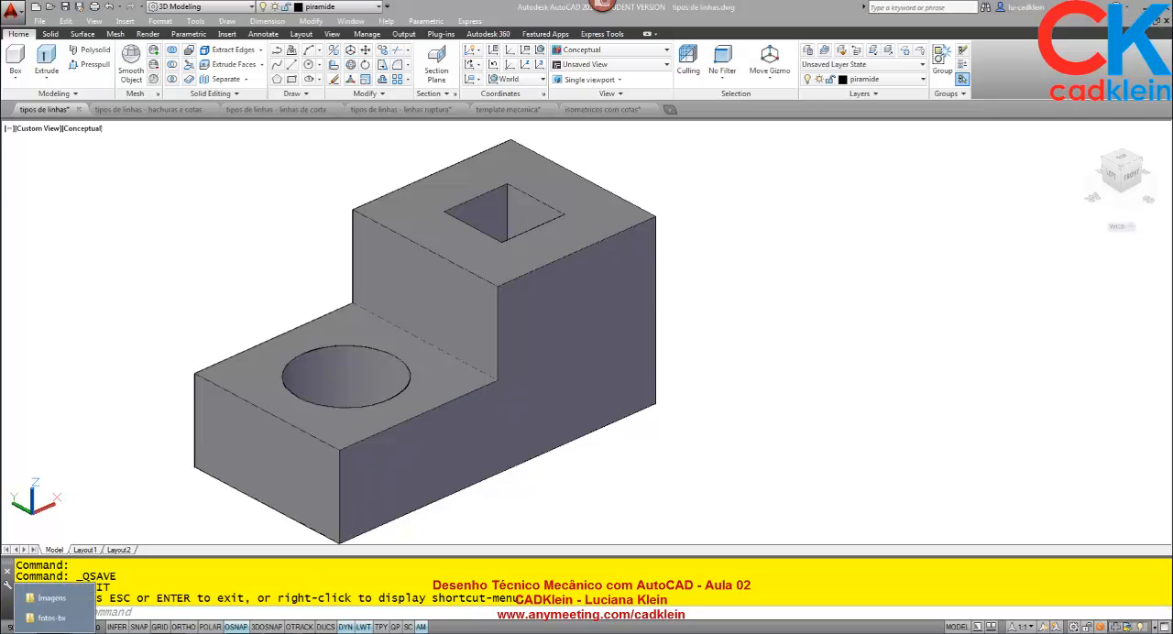
left_click(51, 597)
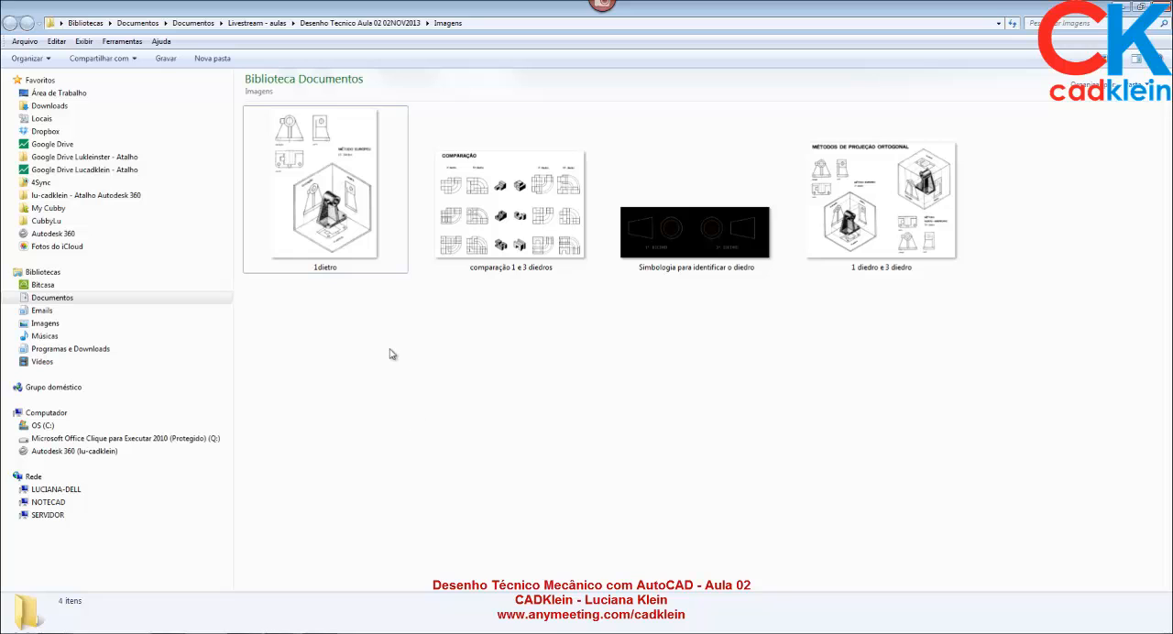
double_click(332, 205)
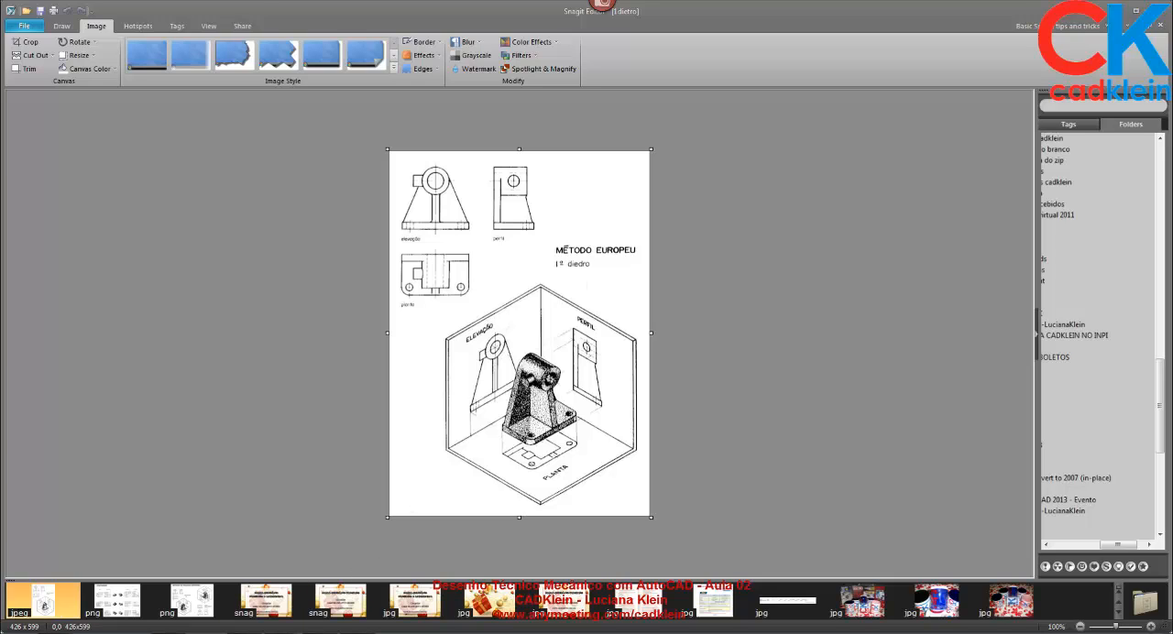
Open the 1dietro image from the Imagens folder in the Windows photo viewer (Visualizador de Fotos do Windows).
left_click(53, 633)
left_click(52, 597)
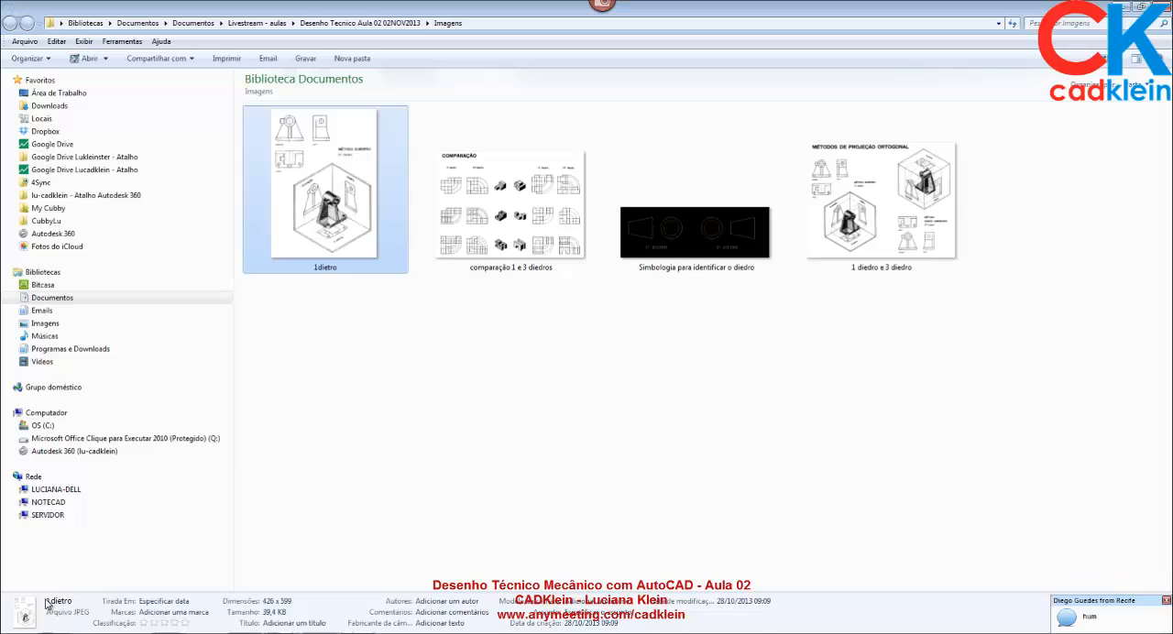
right_click(340, 186)
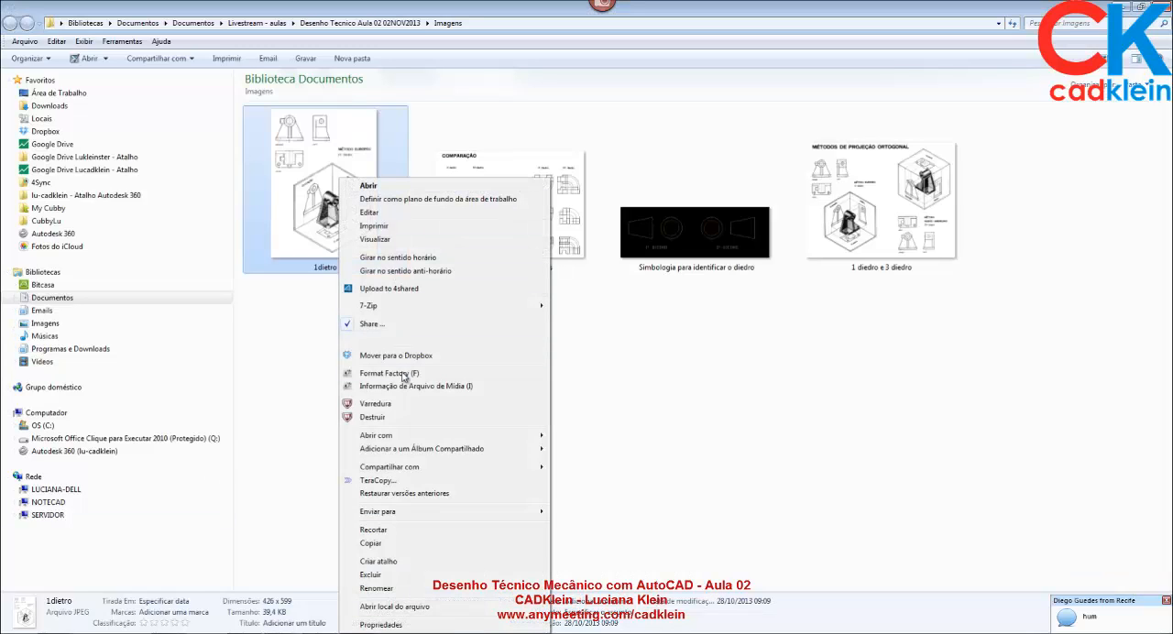
mouse_move(498, 436)
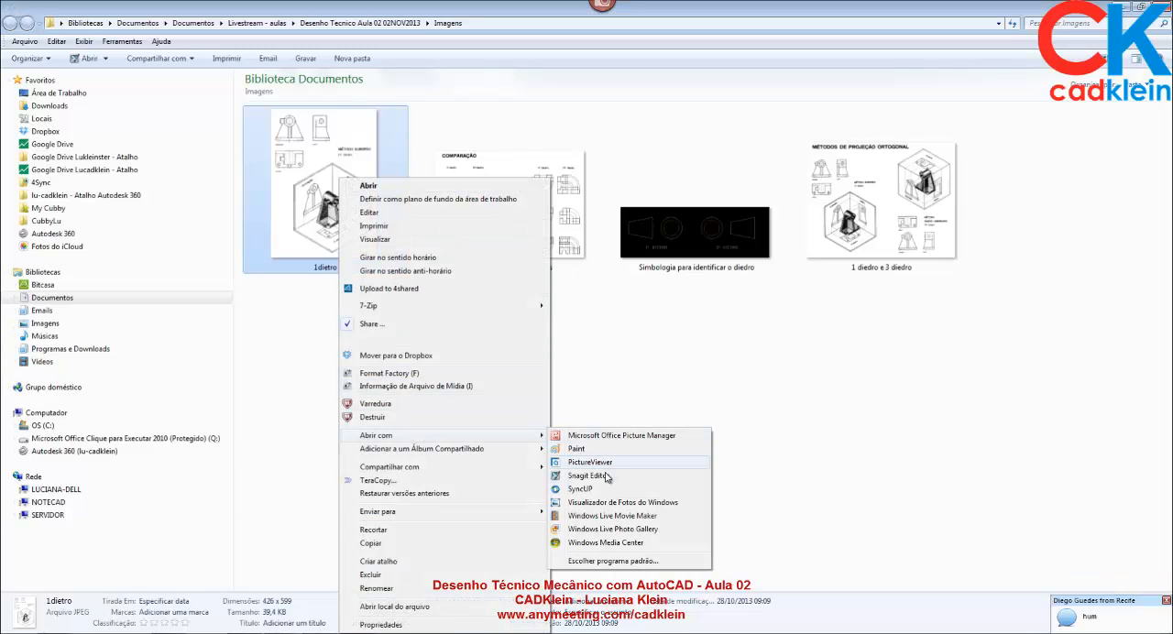
left_click(614, 506)
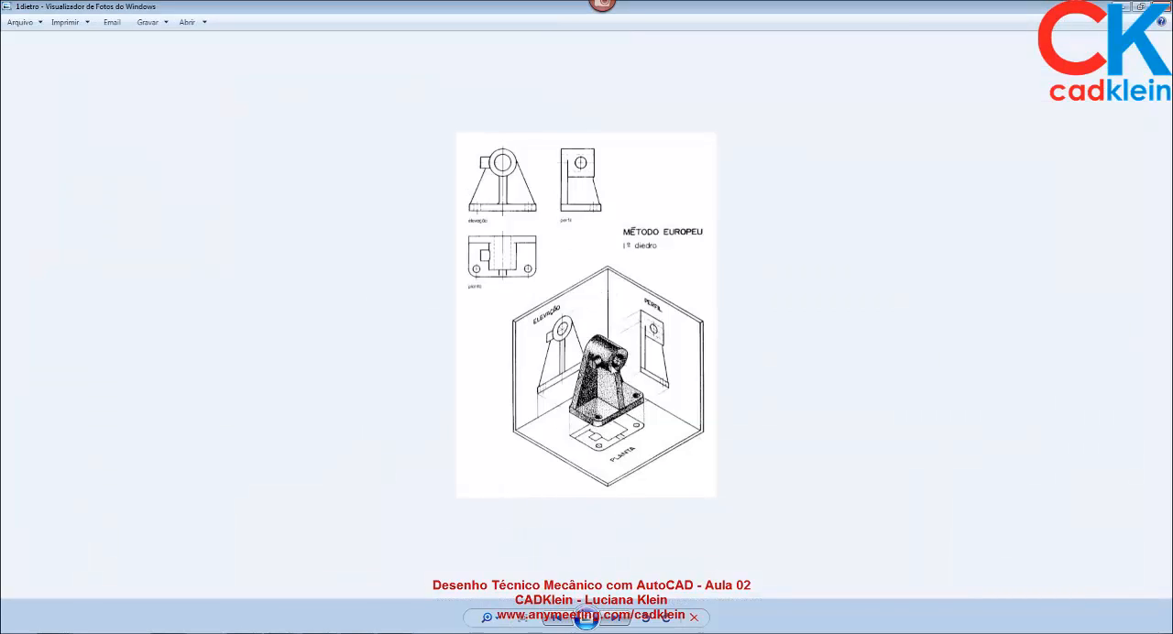
Browse from the 1dietro image through the folder's pictures to "1 diedro e 3 diedro" and examine its orthogonal projection methods.
scroll(620, 376, "up", 2)
scroll(639, 363, "down", 2)
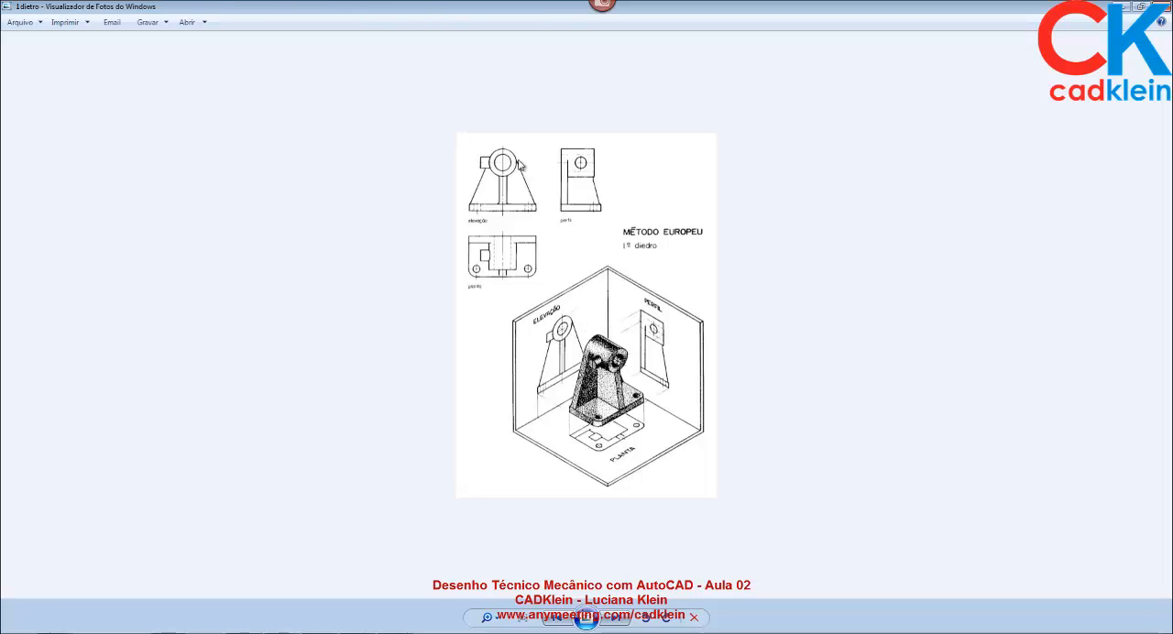
left_click(623, 621)
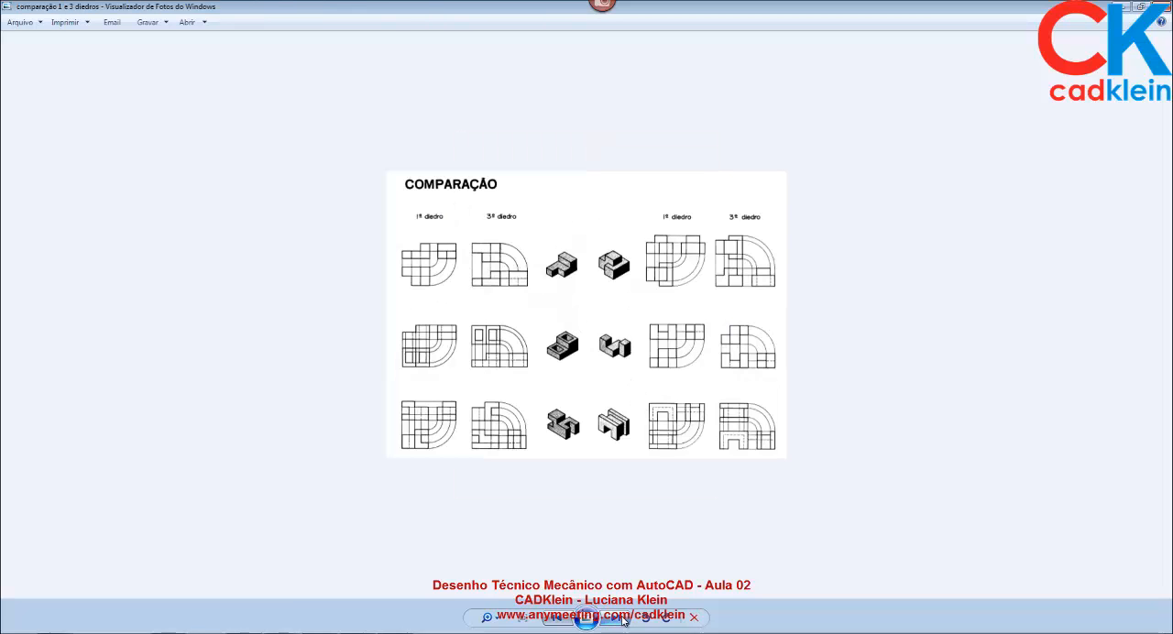
left_click(623, 621)
left_click(623, 620)
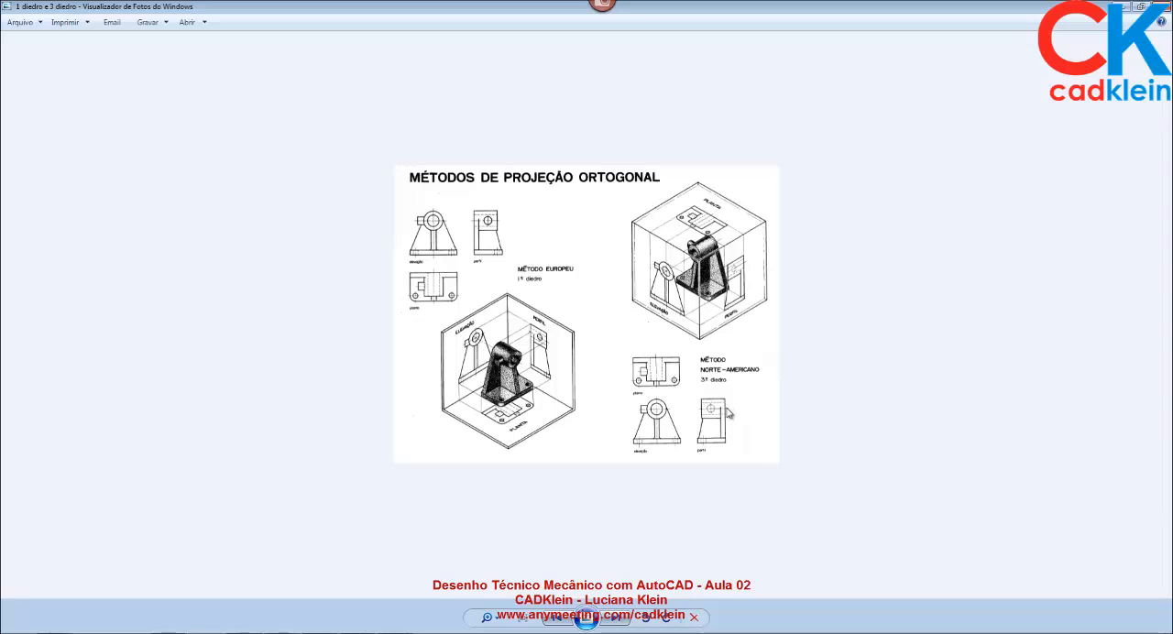
scroll(713, 417, "up", 2)
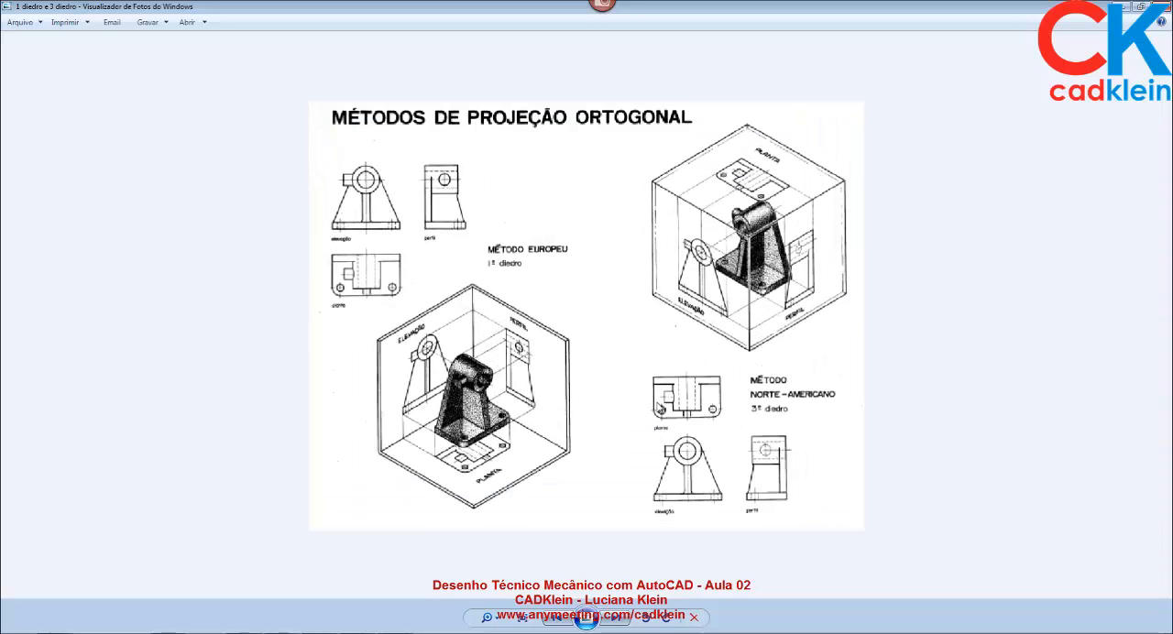
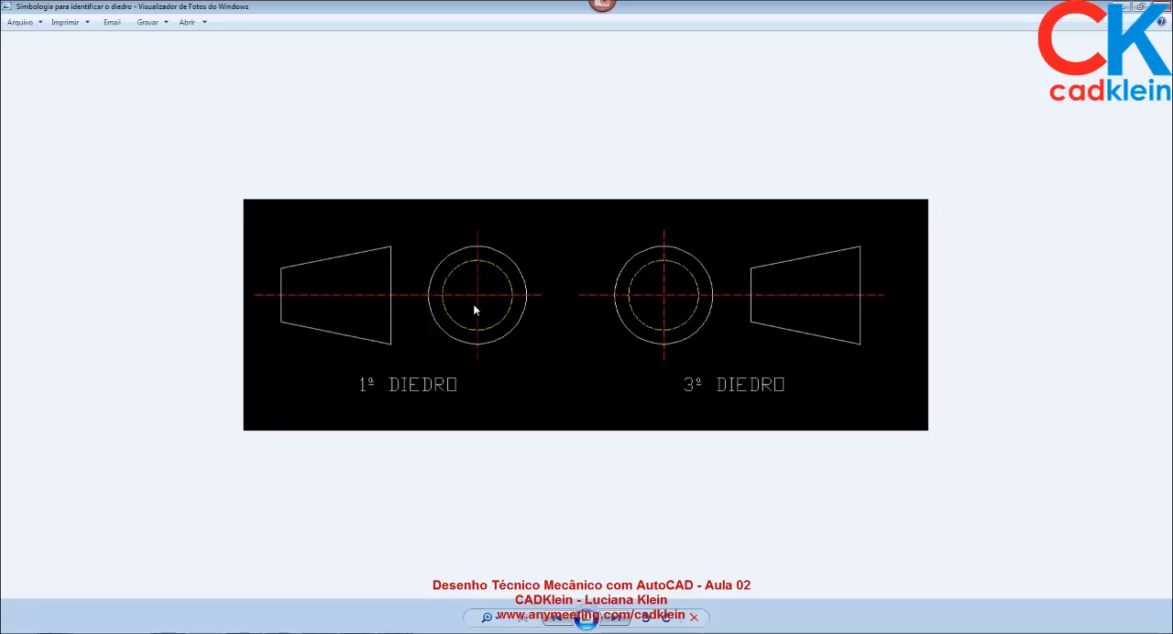
Advance to the "1 diedro e 3 diedro" picture, switch to the AnyMeeting browser window and read through the class chat messages.
left_click(614, 623)
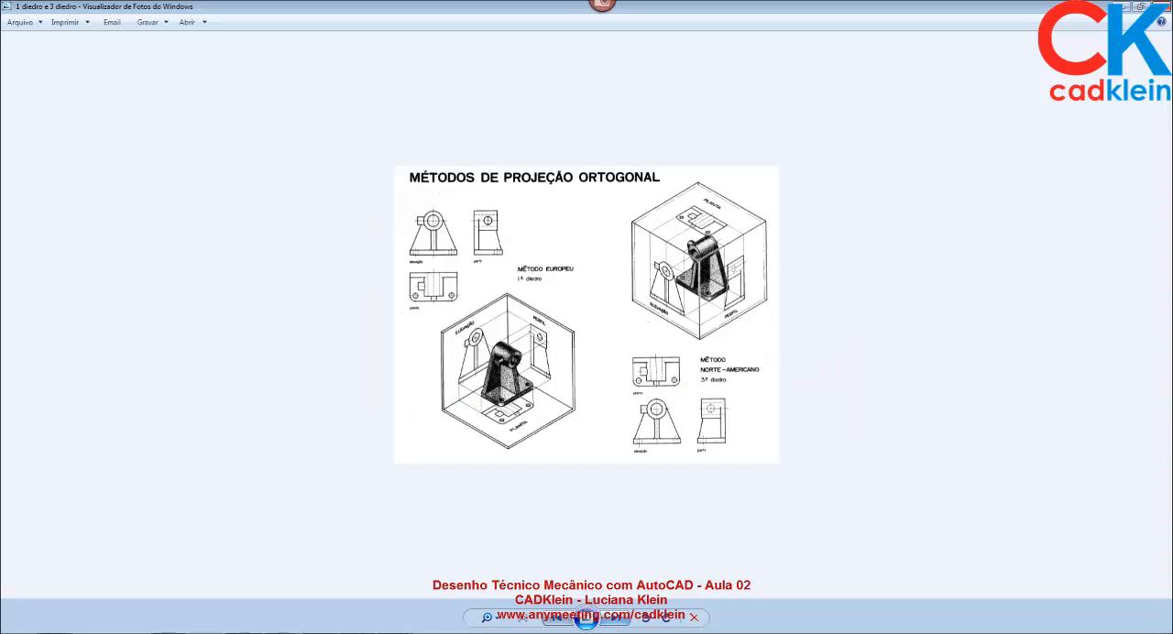
key("alt+Tab")
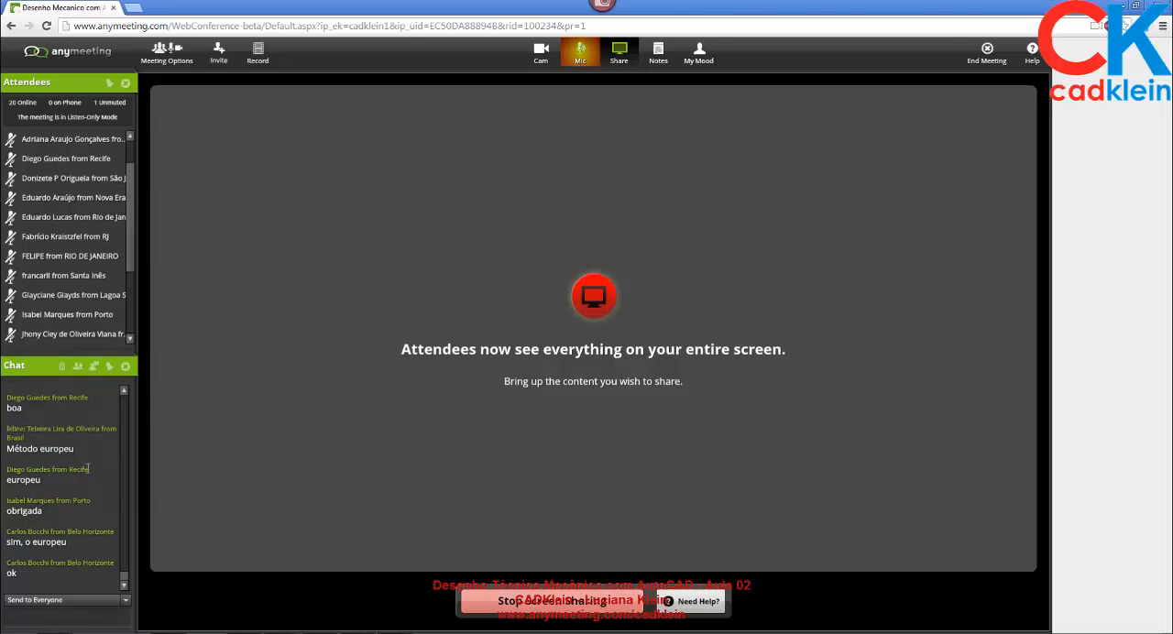
scroll(88, 470, "up", 5)
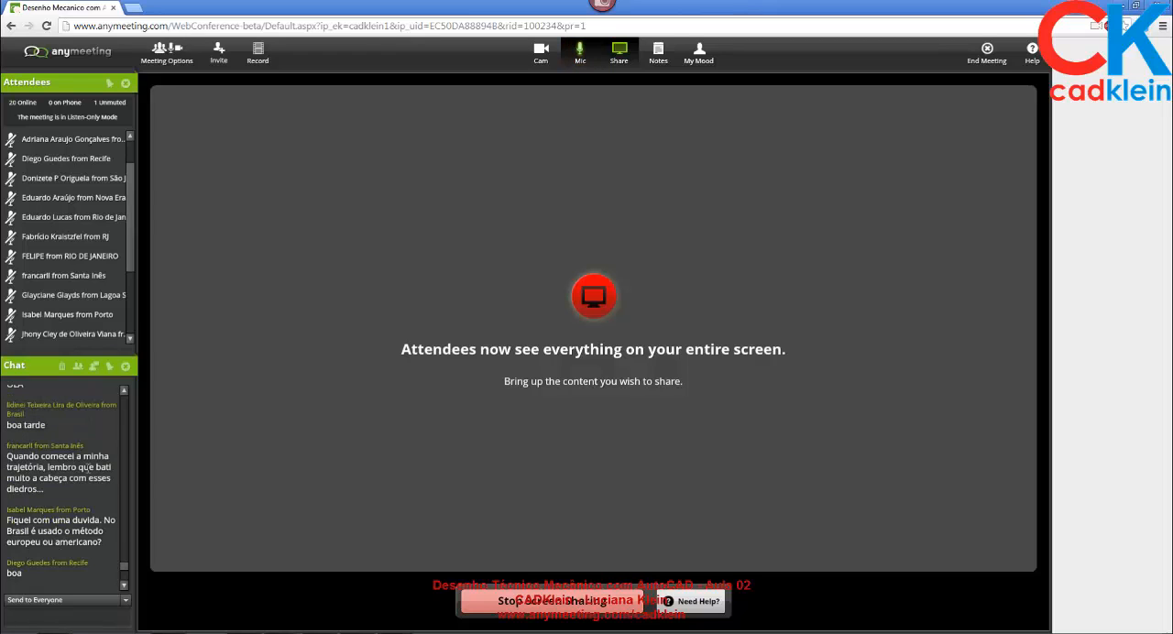
scroll(88, 468, "up", 5)
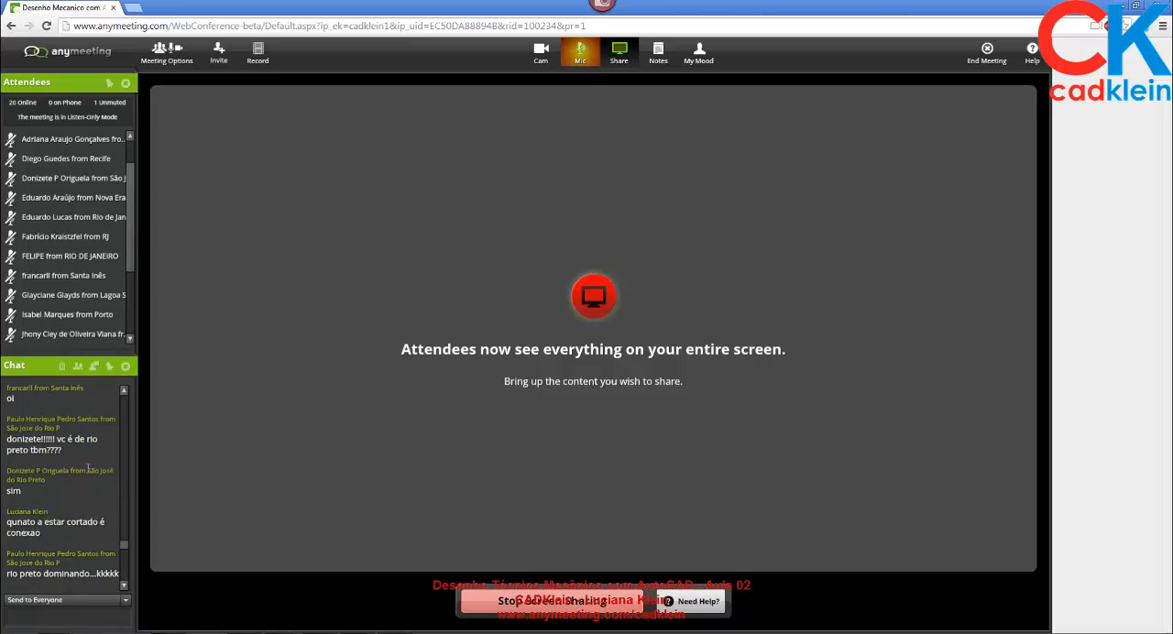
scroll(88, 468, "up", 5)
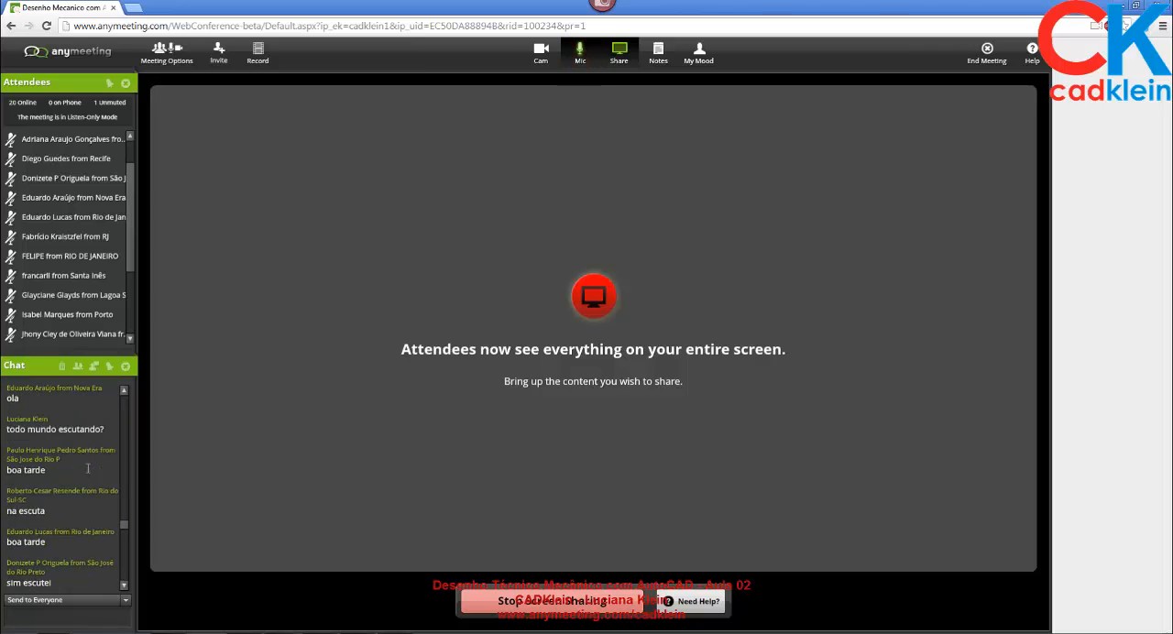
scroll(88, 469, "up", 3)
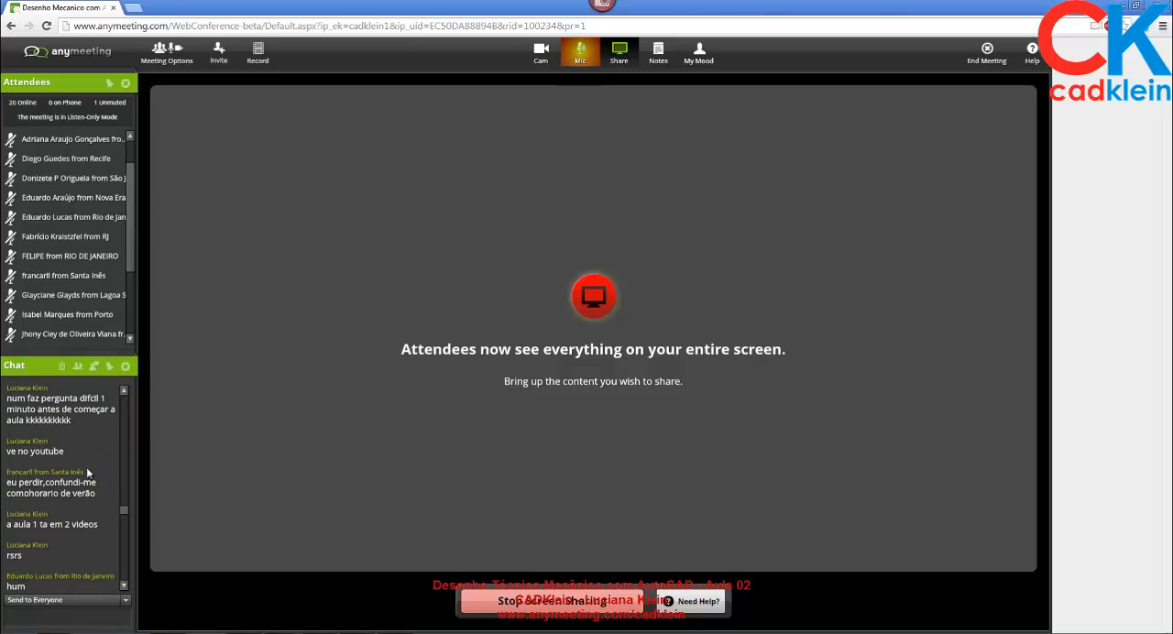
scroll(88, 468, "down", 10)
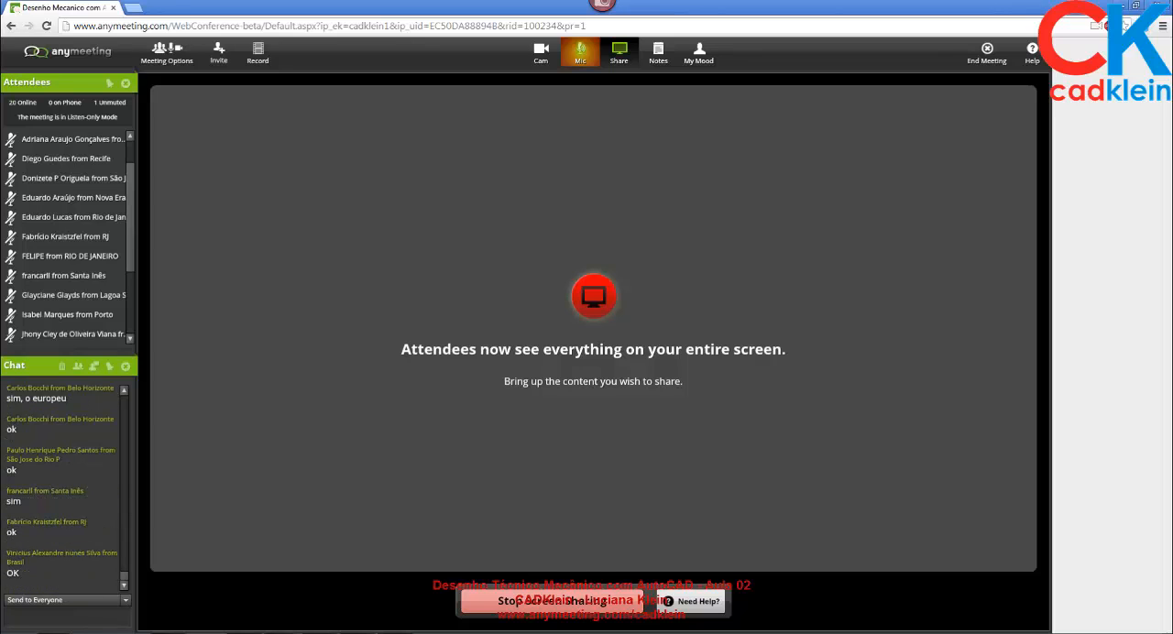
Switch to tipos de linhas.dwg in AutoCAD and split the model space into two vertical viewports.
mouse_move(289, 630)
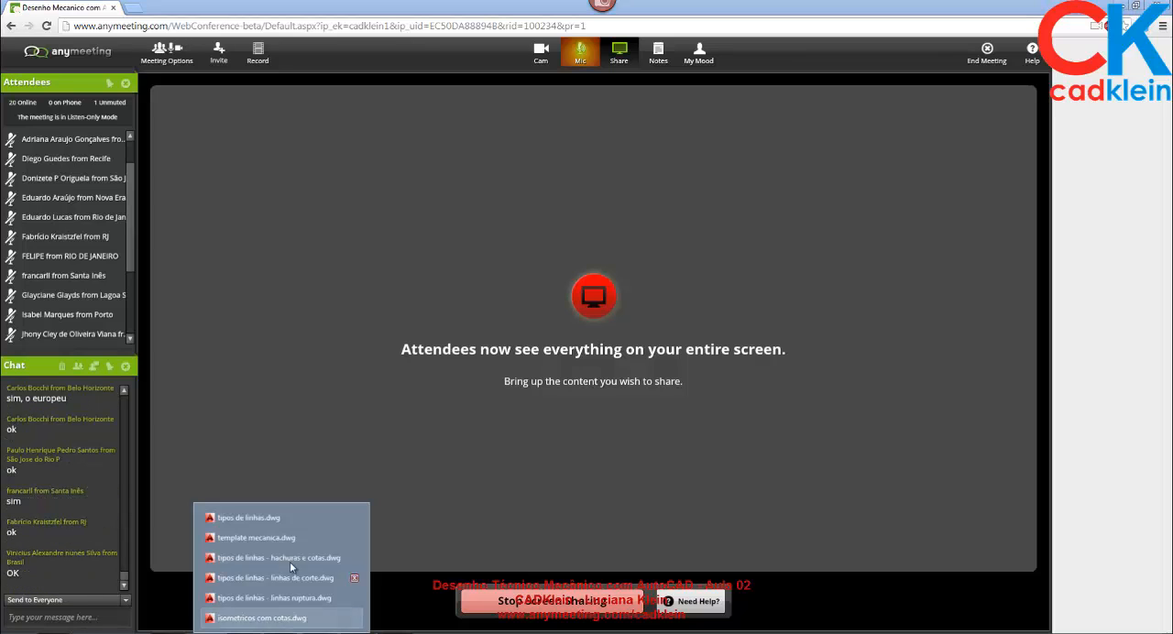
left_click(264, 511)
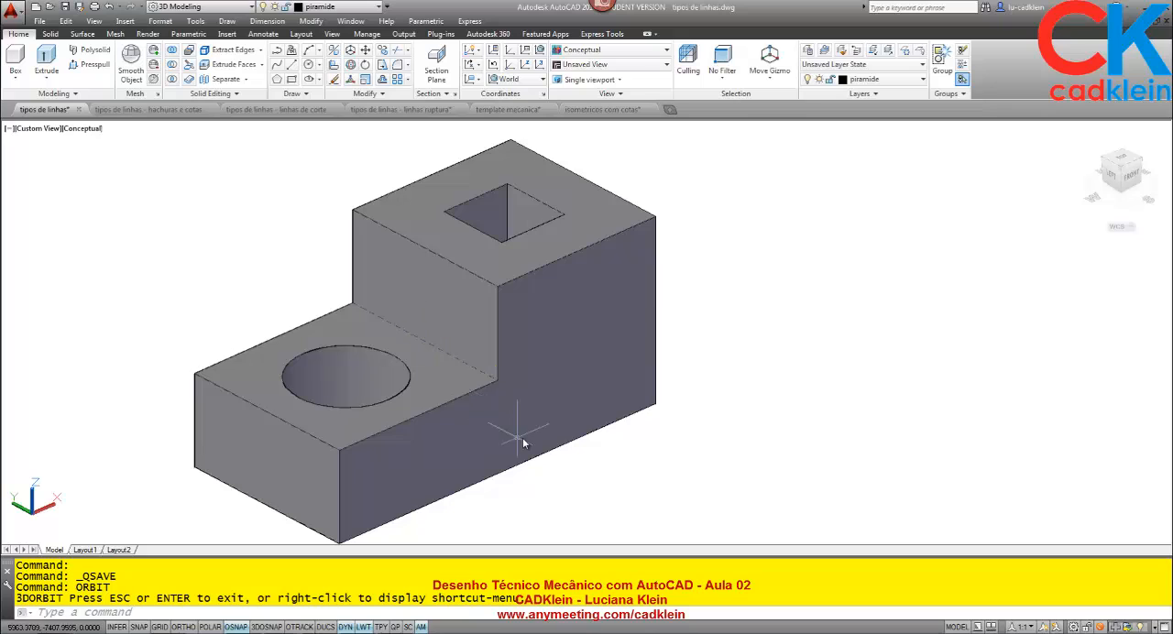
middle_click_drag(562, 403, 490, 395)
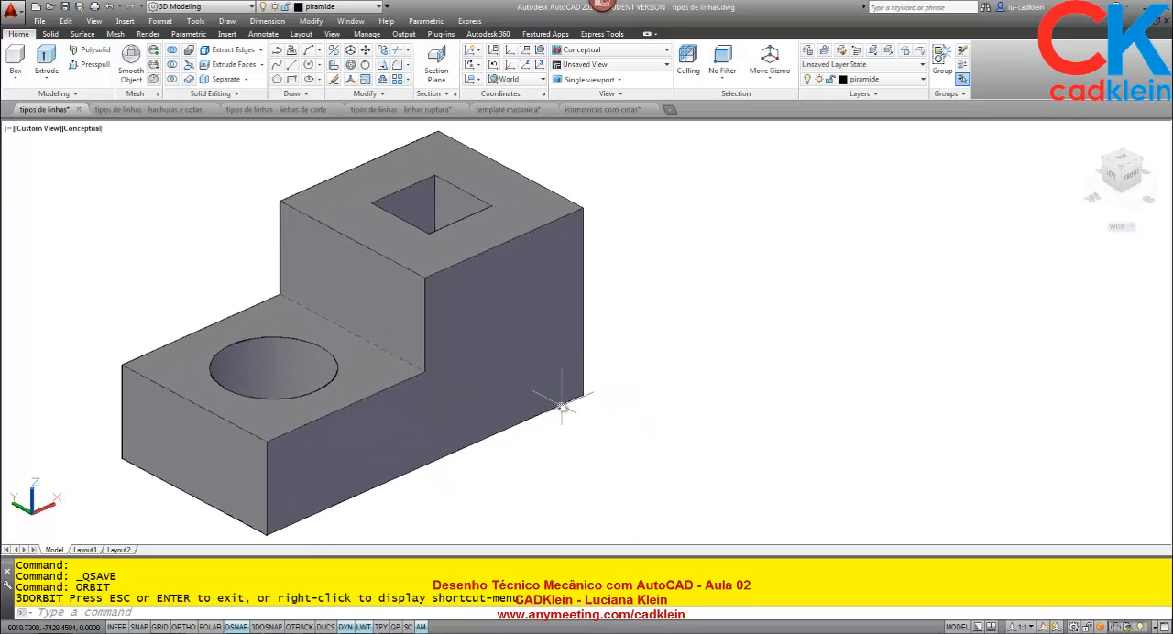
right_click(8, 131)
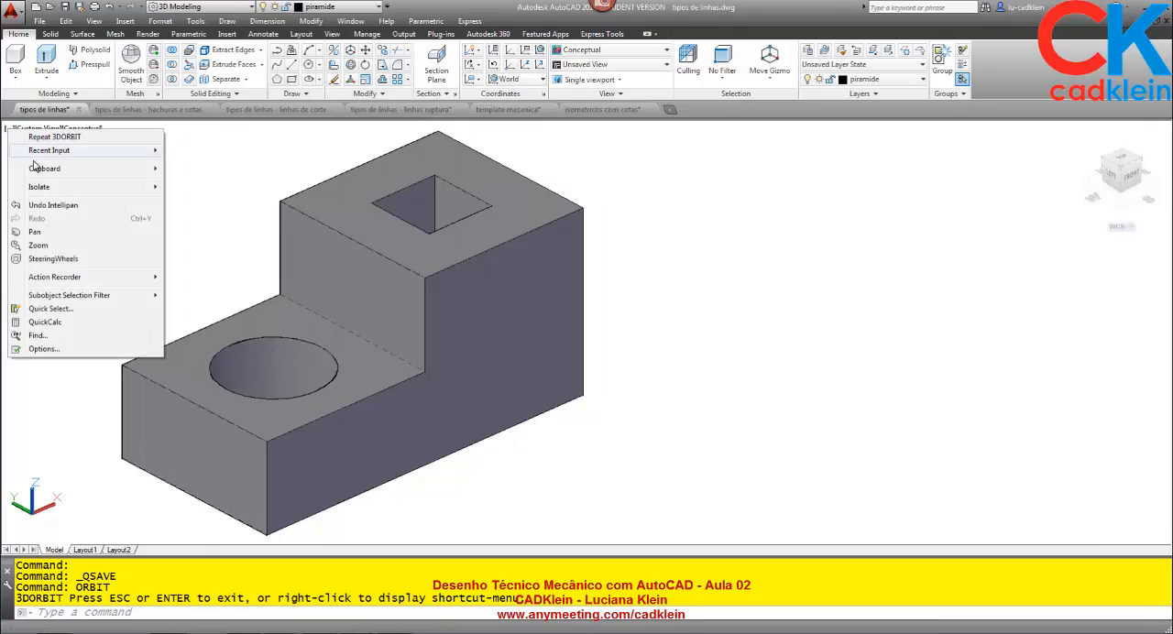
left_click(195, 156)
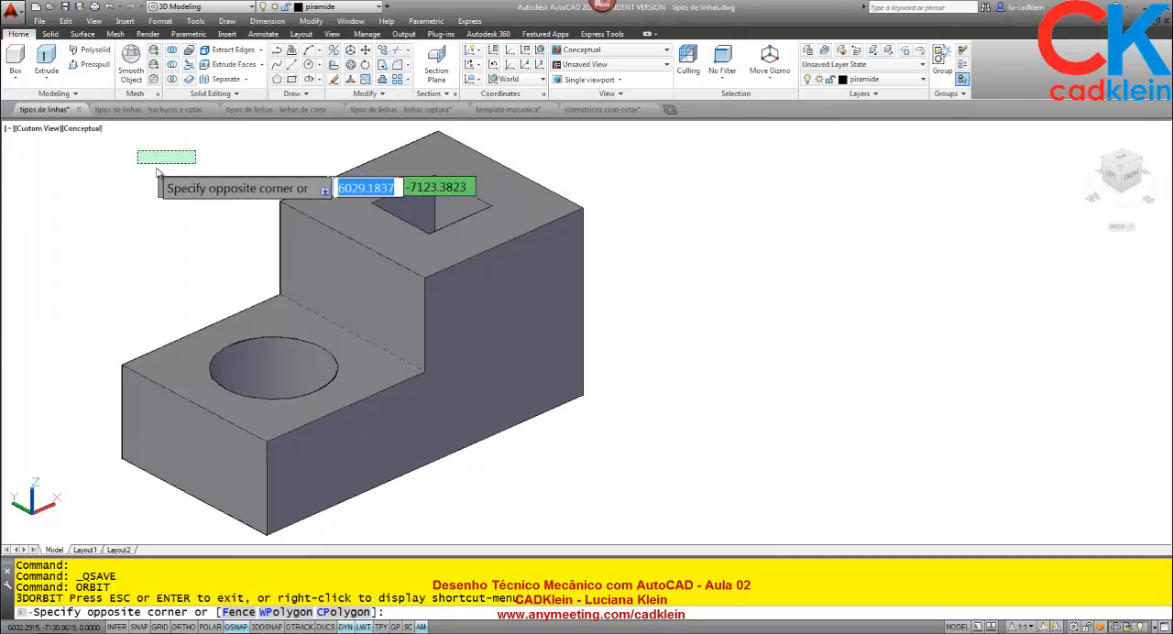
left_click(135, 166)
left_click(9, 129)
mouse_move(82, 156)
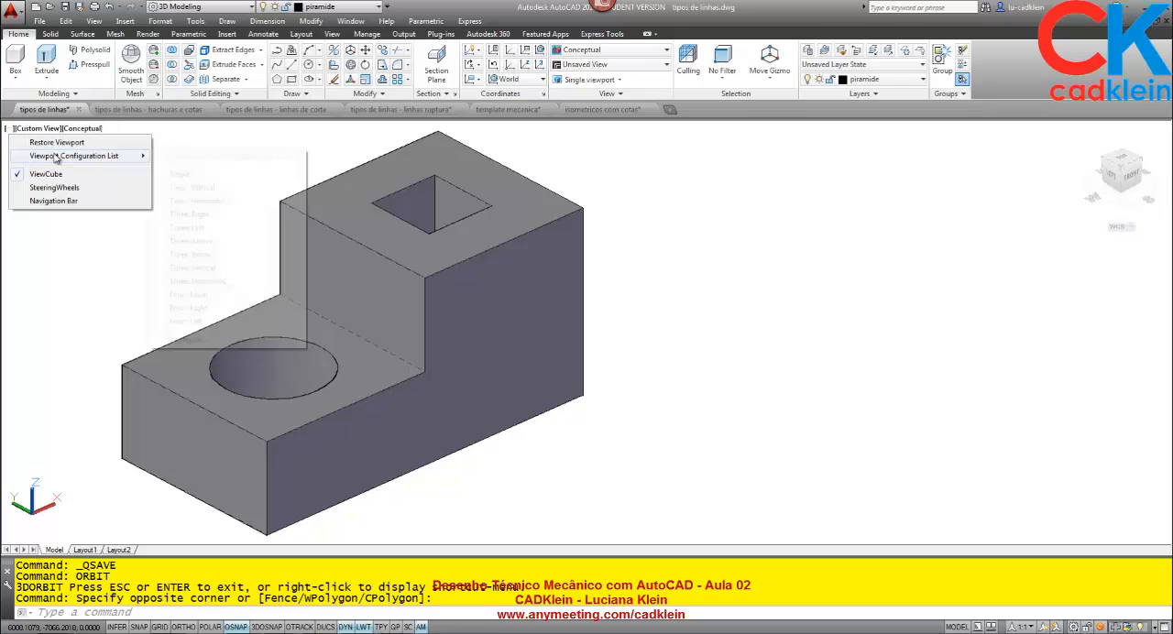
left_click(203, 189)
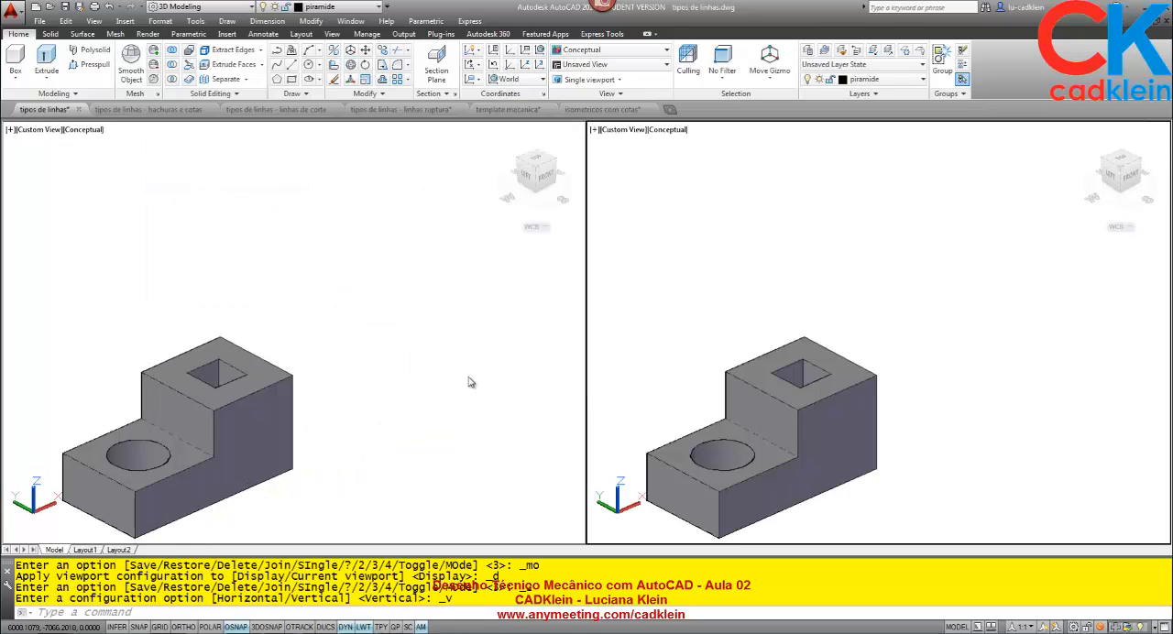
Set the active viewport to the 2D Wireframe visual style and the Top view, with empty drawing space beside the block.
left_click(616, 50)
left_click(576, 77)
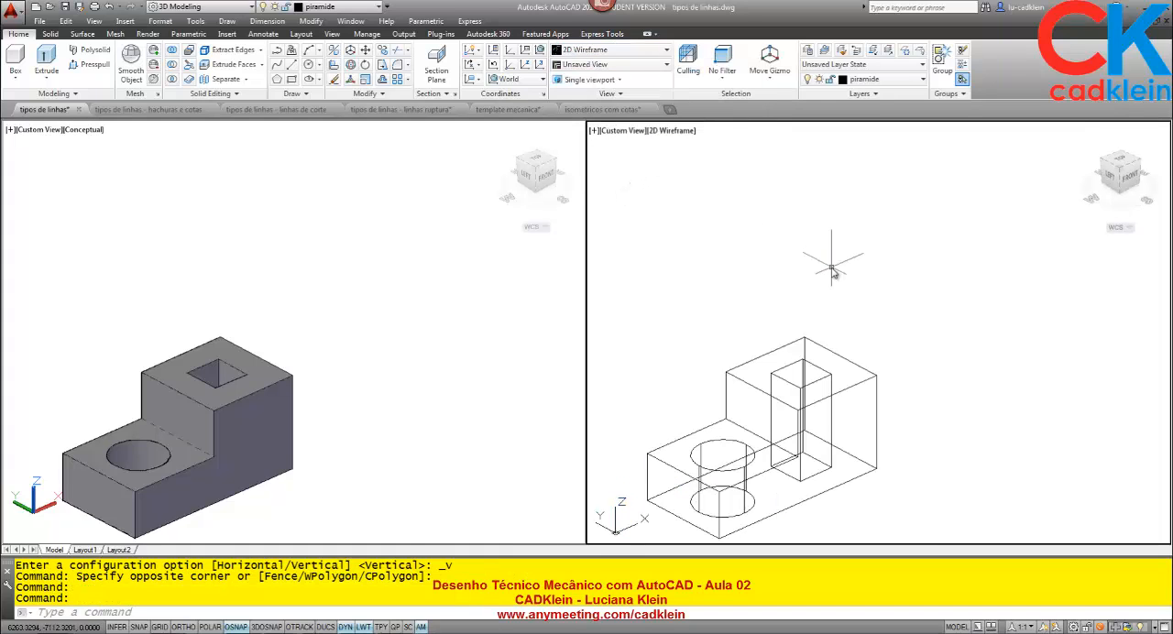
left_click(1123, 162)
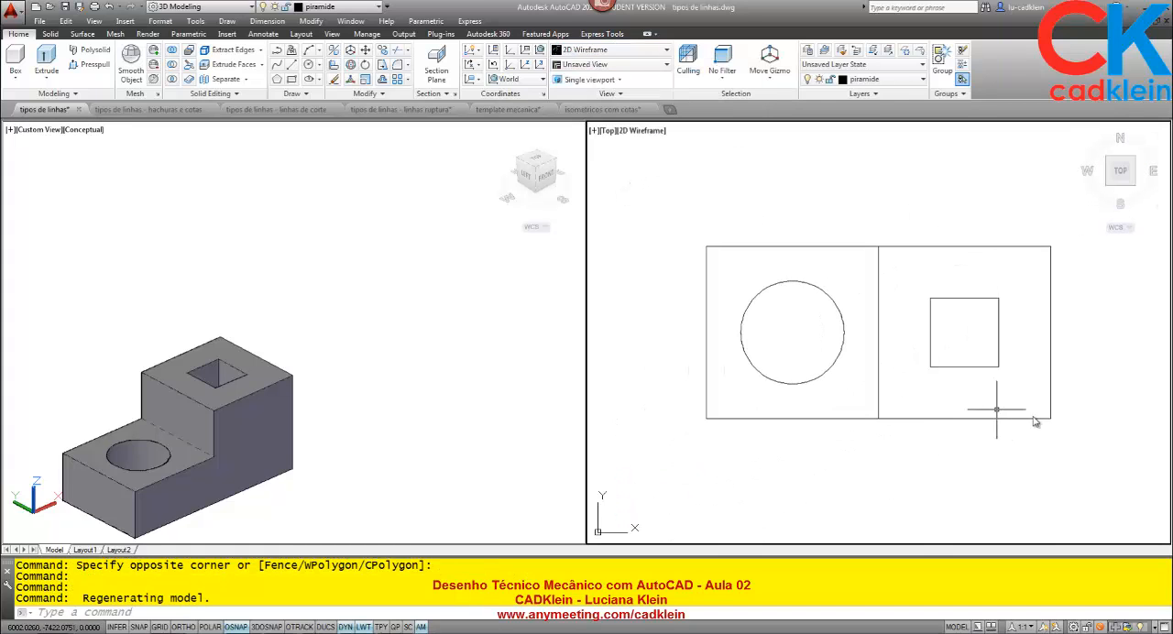
scroll(868, 384, "down", 5)
mouse_move(797, 433)
middle_mouse_down()
mouse_move(748, 288)
mouse_move(780, 357)
middle_mouse_up()
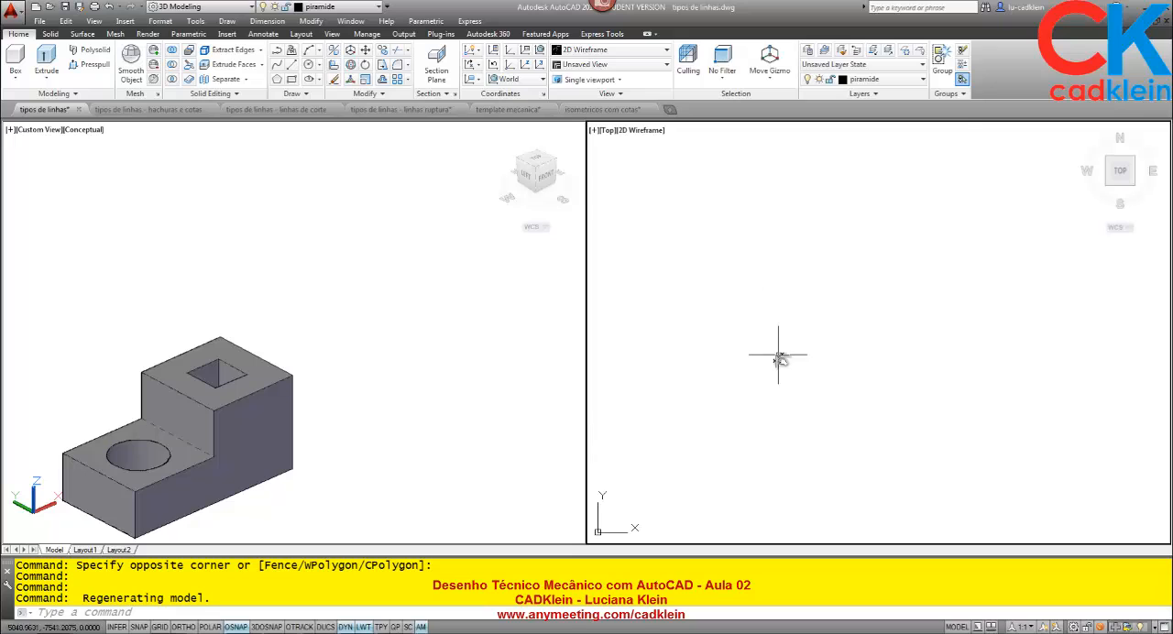
scroll(779, 357, "up", 5)
middle_click_drag(829, 323, 660, 450)
middle_click_drag(929, 363, 760, 323)
Measure the stepped block's overall length along its bottom front edge and its full height in the Conceptual viewport.
left_click(355, 407)
middle_click_drag(356, 450, 395, 332)
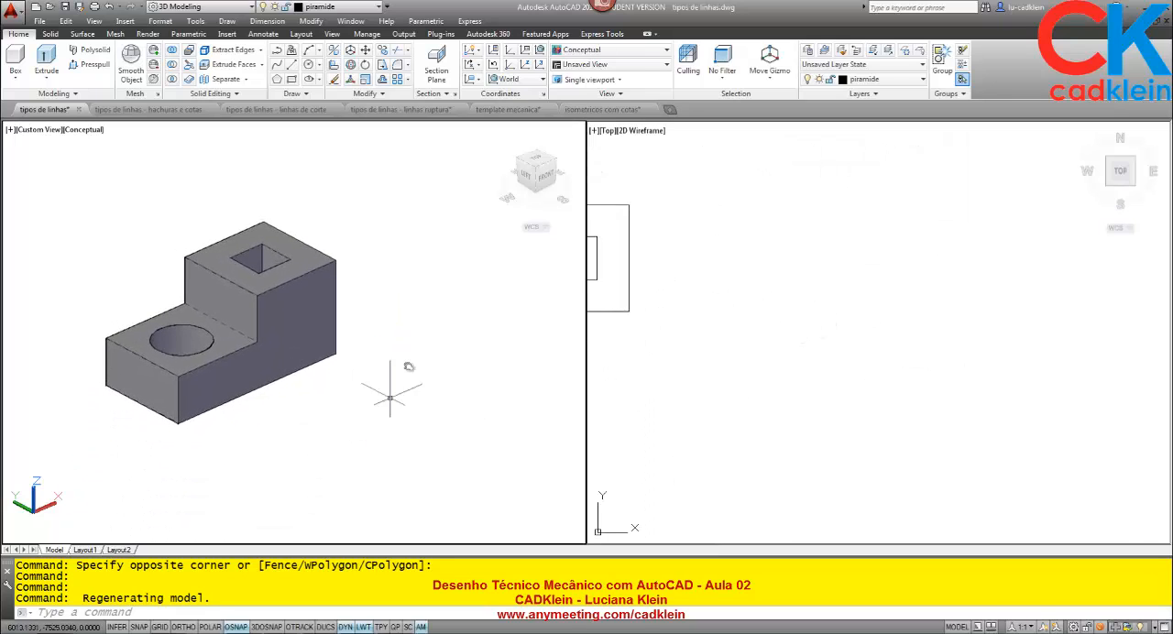
type("di")
key("Return")
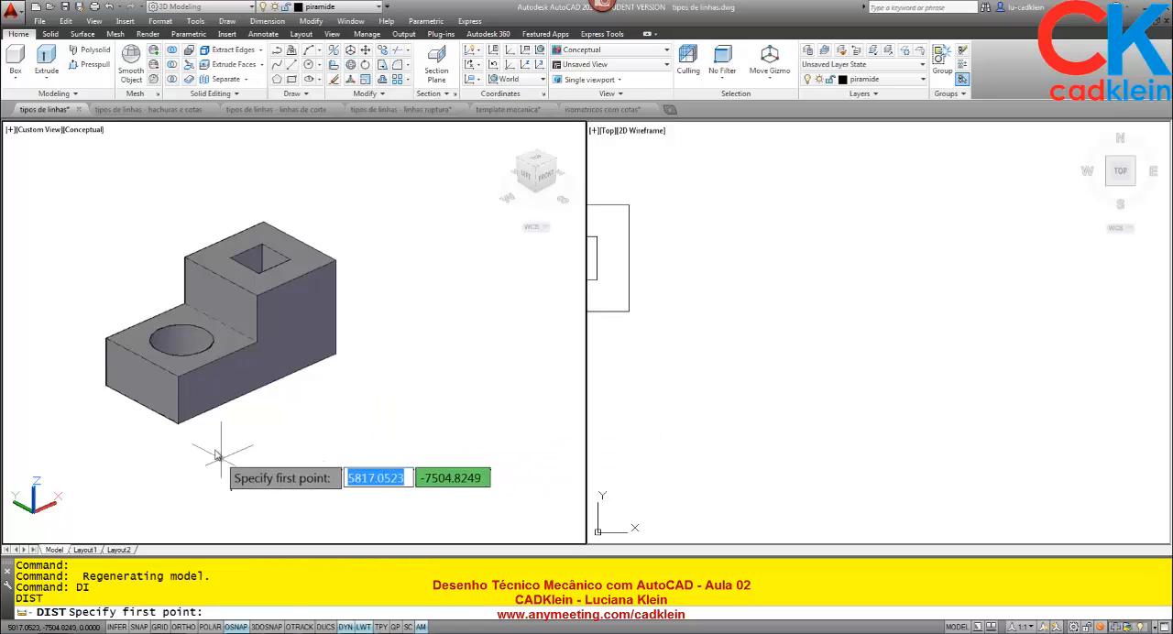
left_click(178, 427)
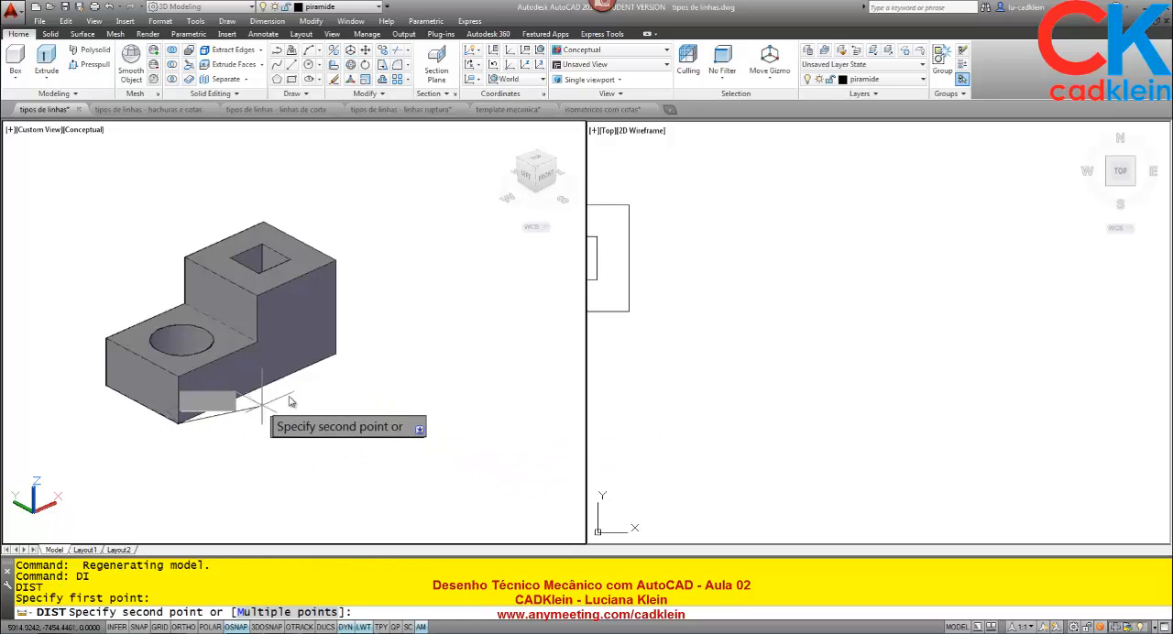
left_click(337, 355)
key("Return")
left_click(338, 353)
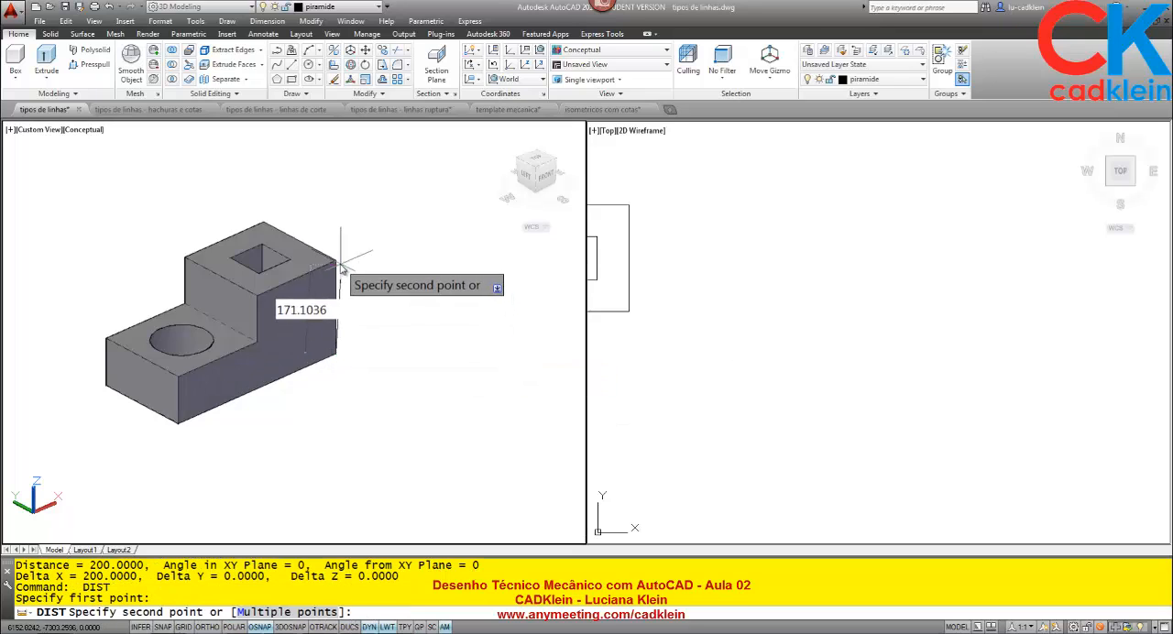
left_click(340, 265)
Make layer 0 current and draw a 200 by 100 rectangle in the empty space of the Top viewport.
left_click(731, 369)
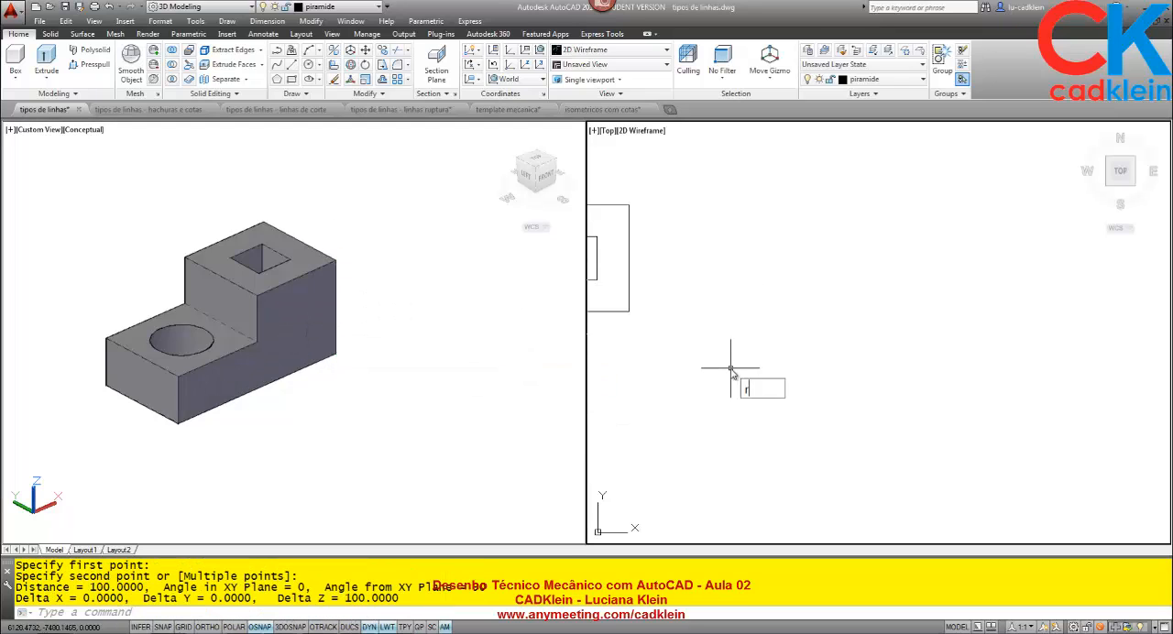
key("Escape")
left_click(904, 80)
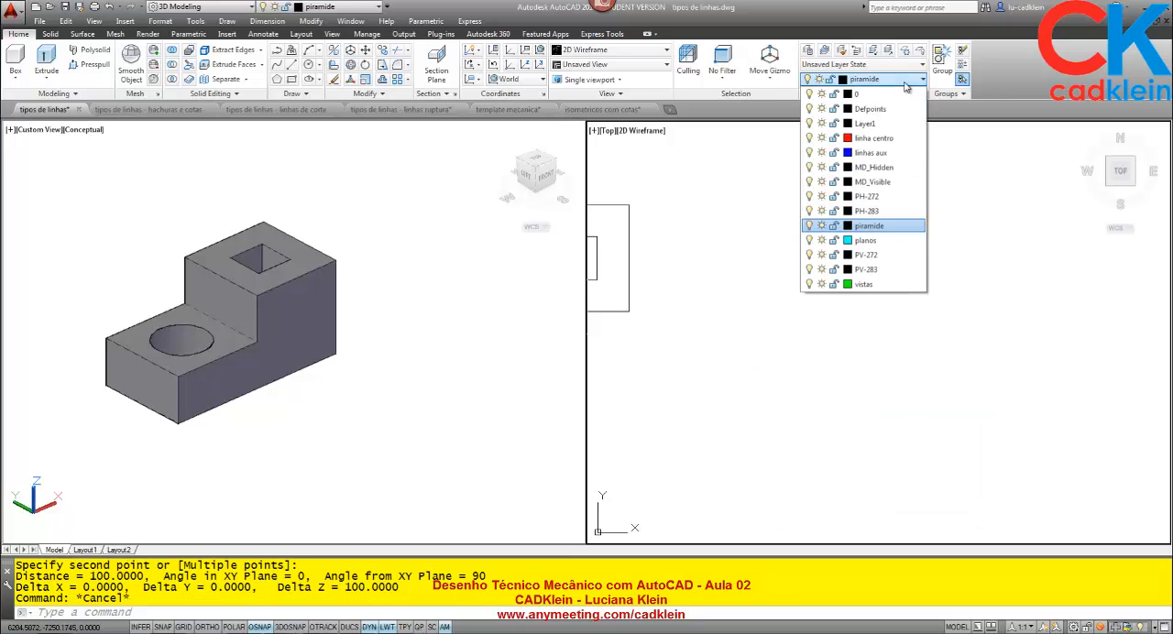
left_click(869, 95)
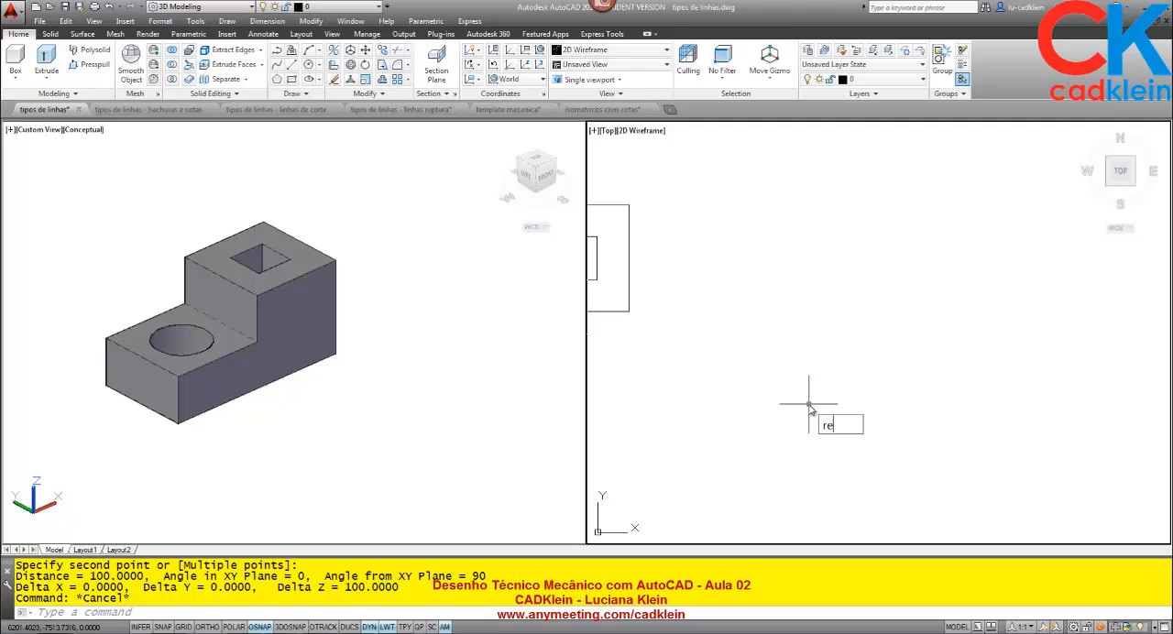
type("rec")
key("Return")
left_click(760, 401)
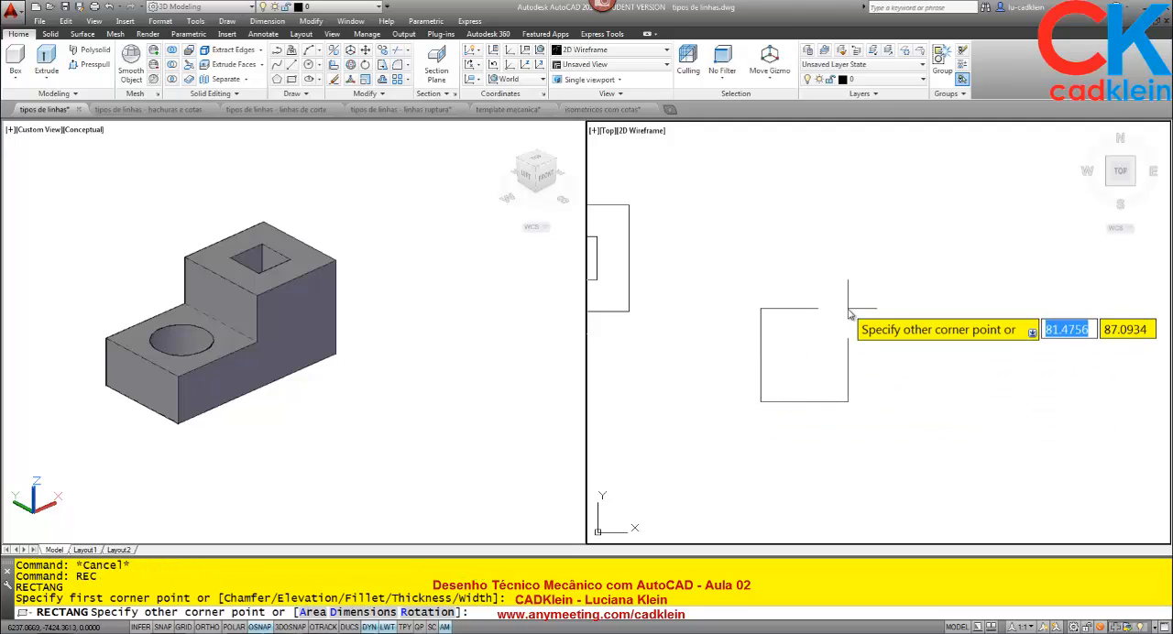
type("@")
type("200,100")
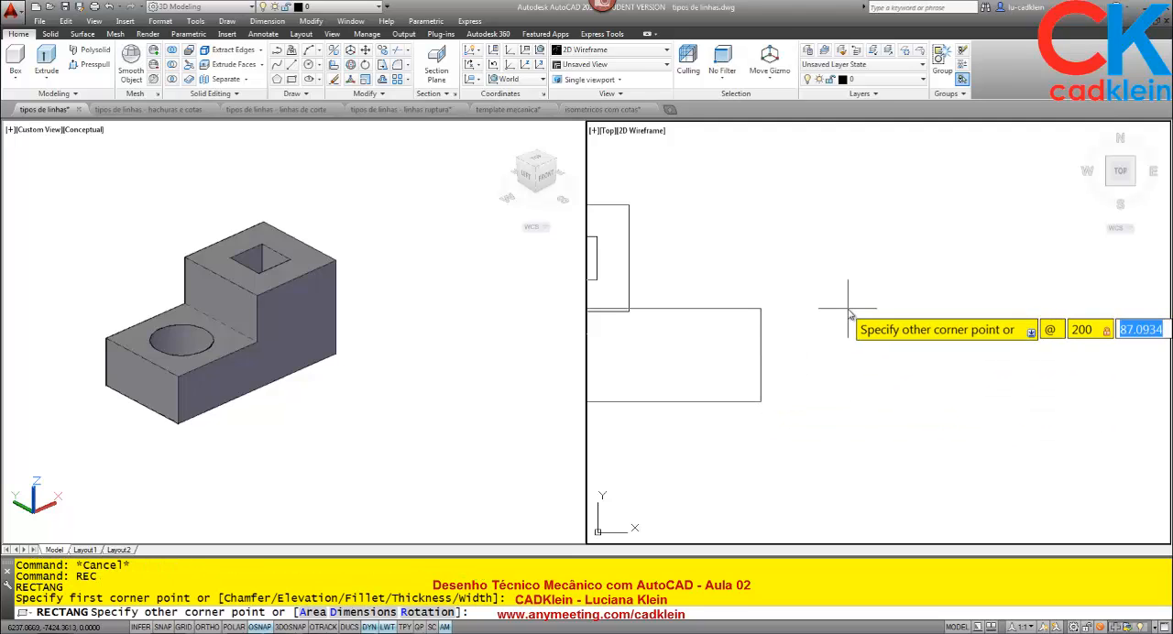
key("Return")
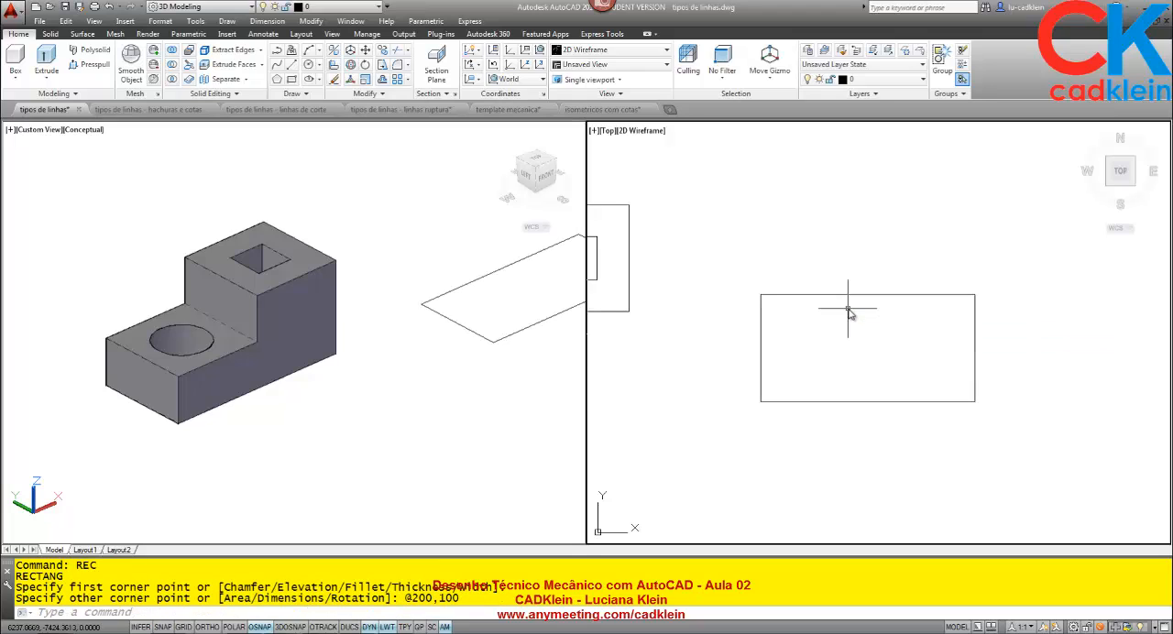
scroll(859, 335, "up", 2)
middle_click_drag(880, 327, 787, 298)
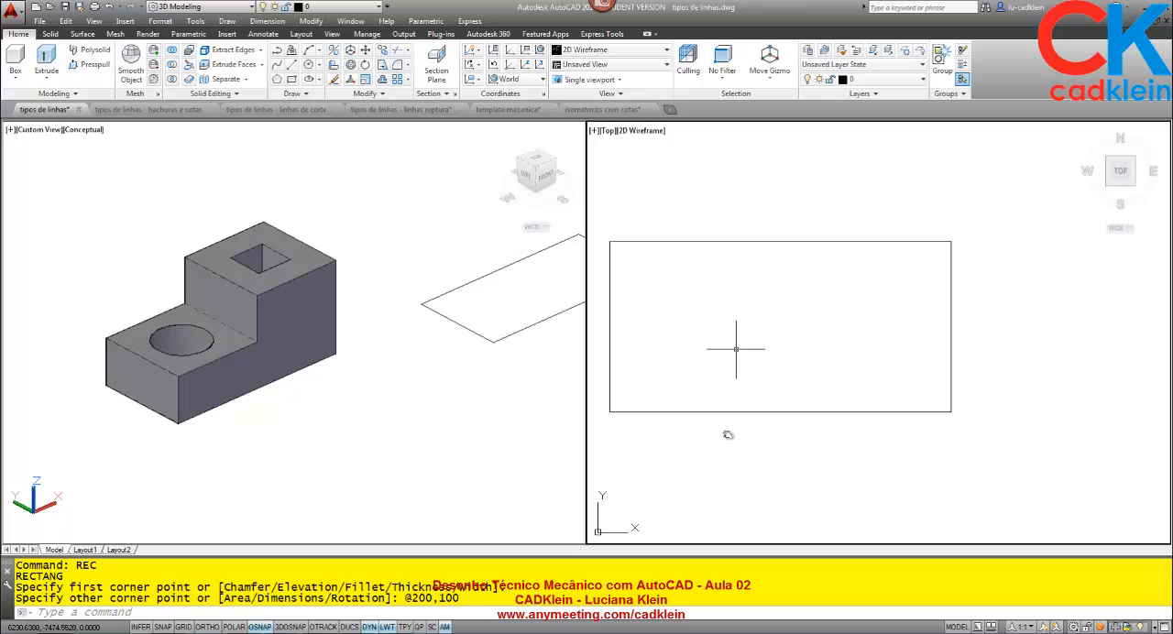
Measure the length of the block's lower step along its upper front edge, up to the vertical riser.
left_click(348, 400)
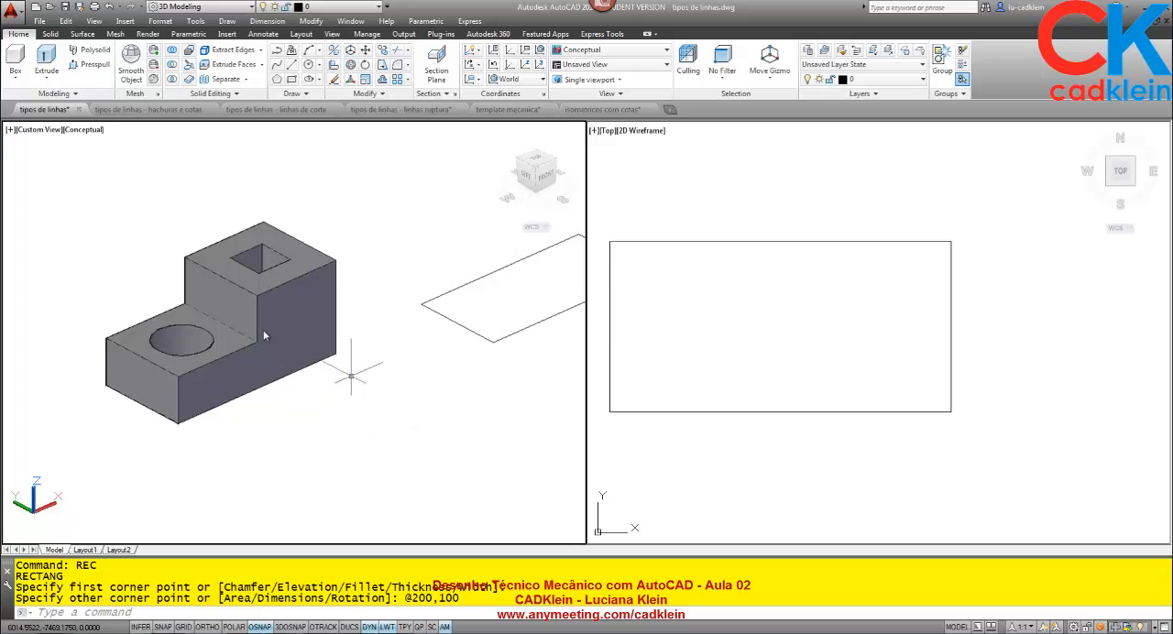
type("d")
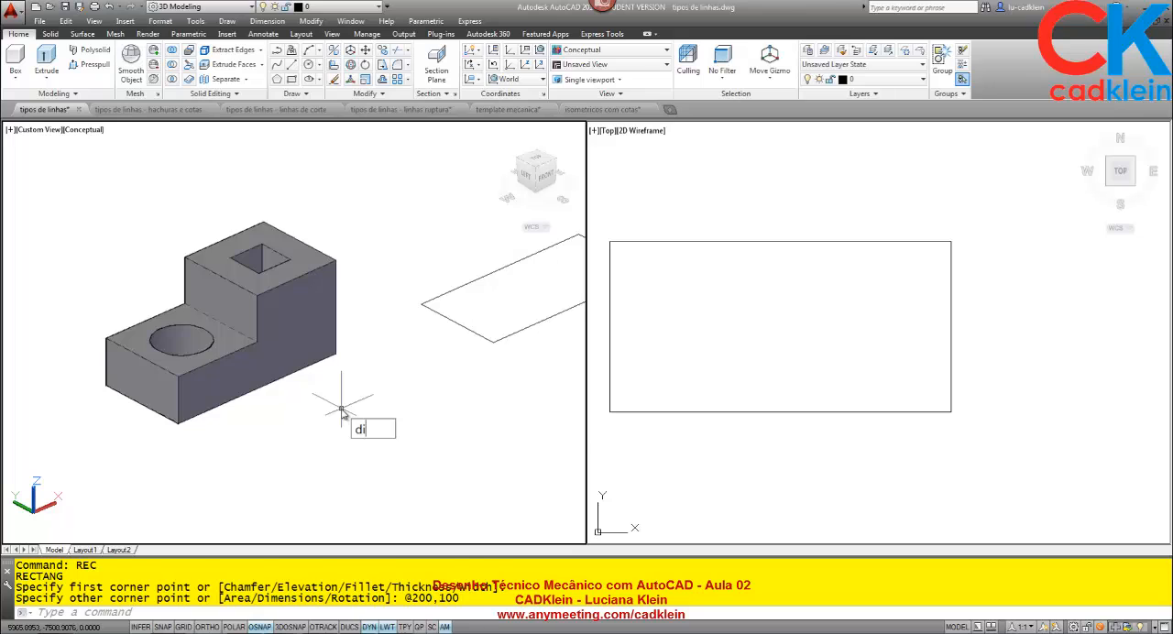
type("i")
key("Return")
left_click(174, 377)
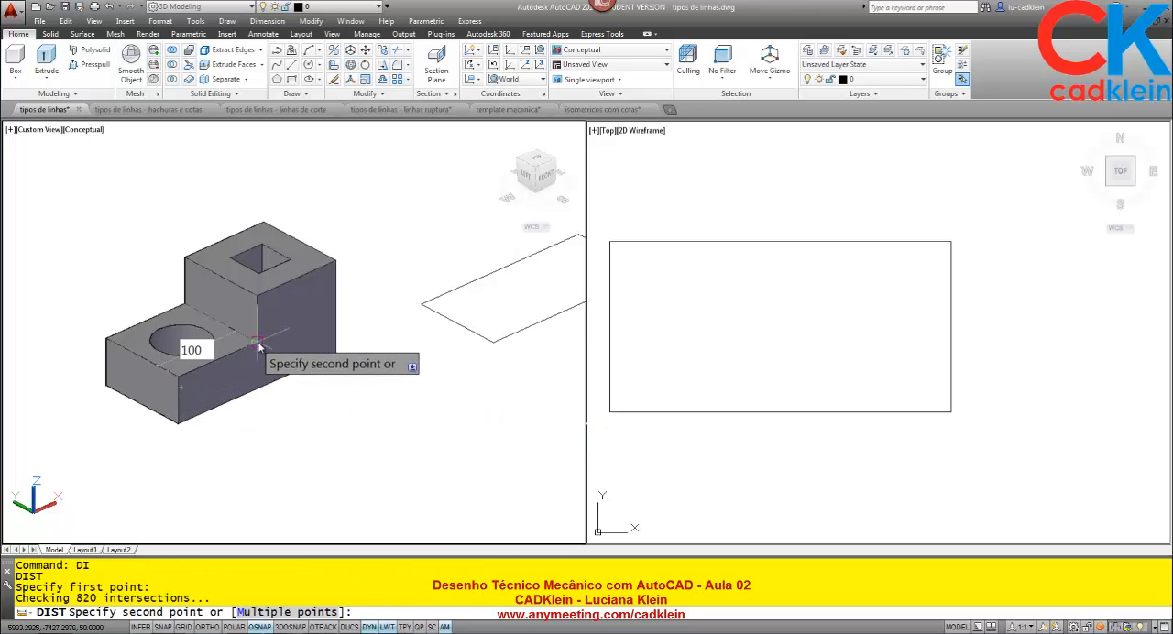
left_click(259, 347)
Draw a vertical line across the rectangle from the midpoint of its upper edge to its lower edge.
left_click(725, 327)
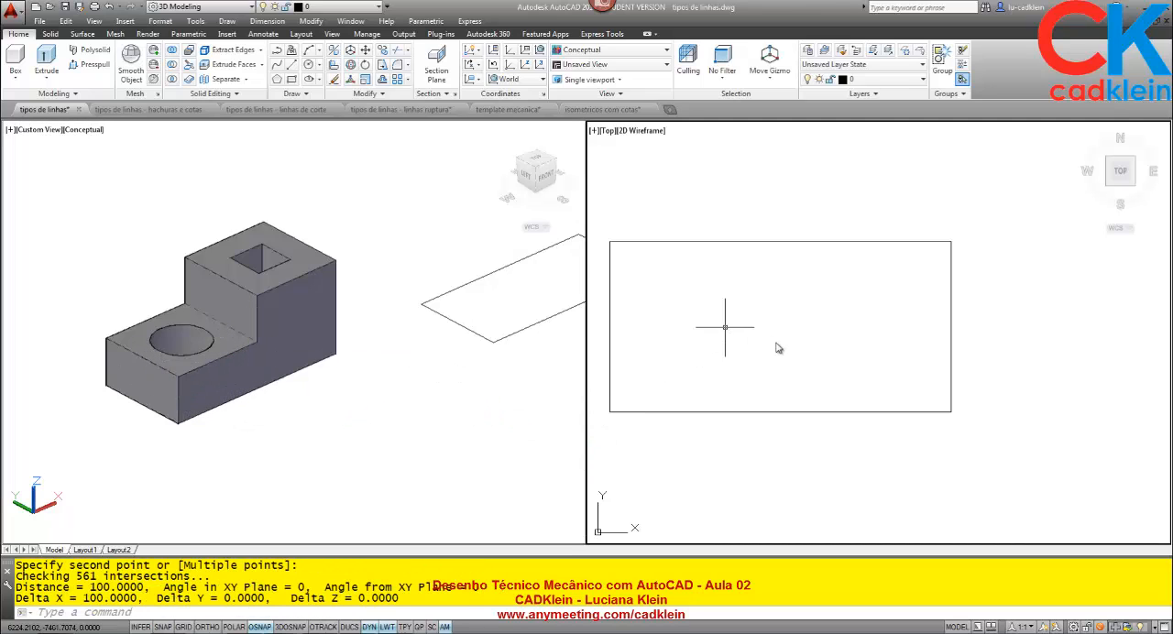
type("l")
key("Return")
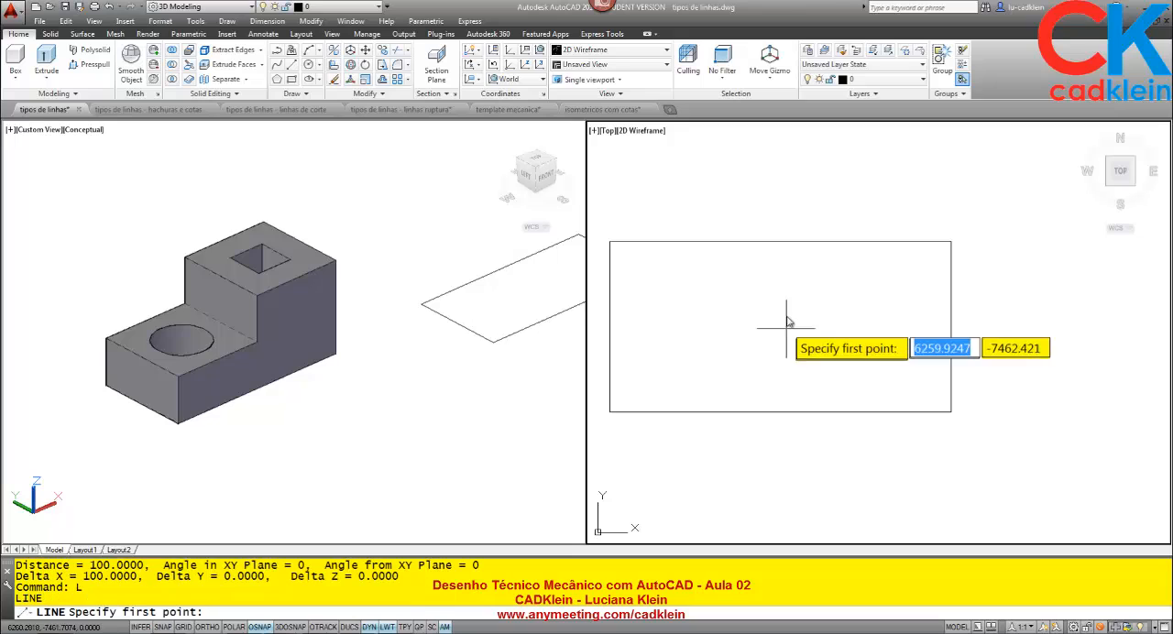
left_click(780, 242)
left_click(780, 412)
key("Return")
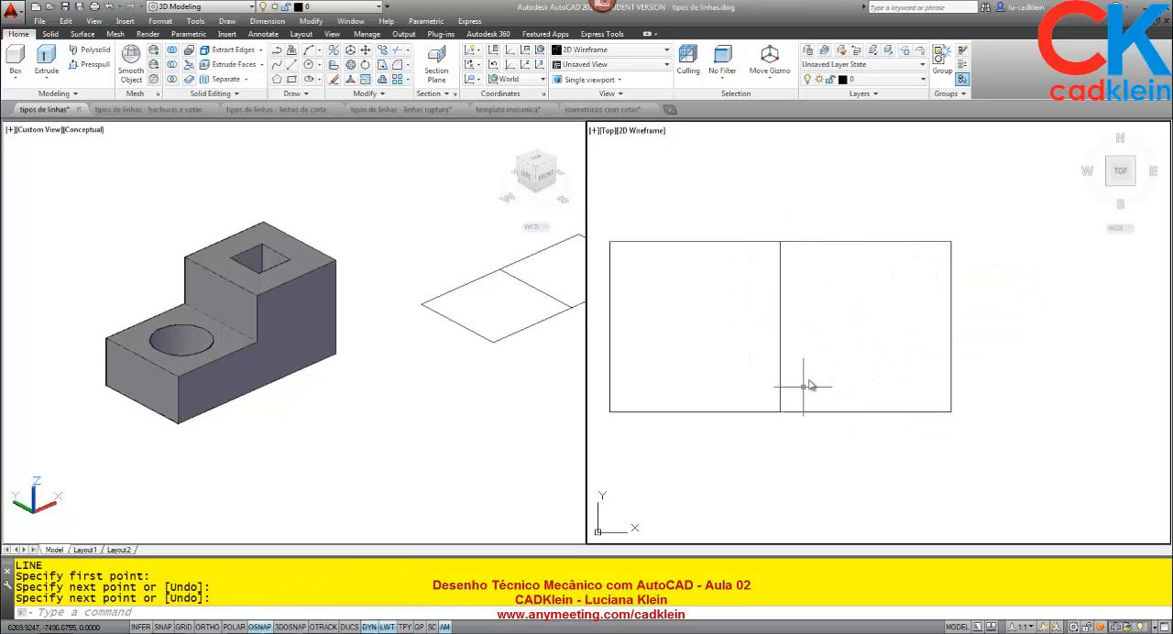
Measure the height of the block's lower step along its front vertical corner edge in the Conceptual viewport.
left_click(333, 406)
type("di")
key("Return")
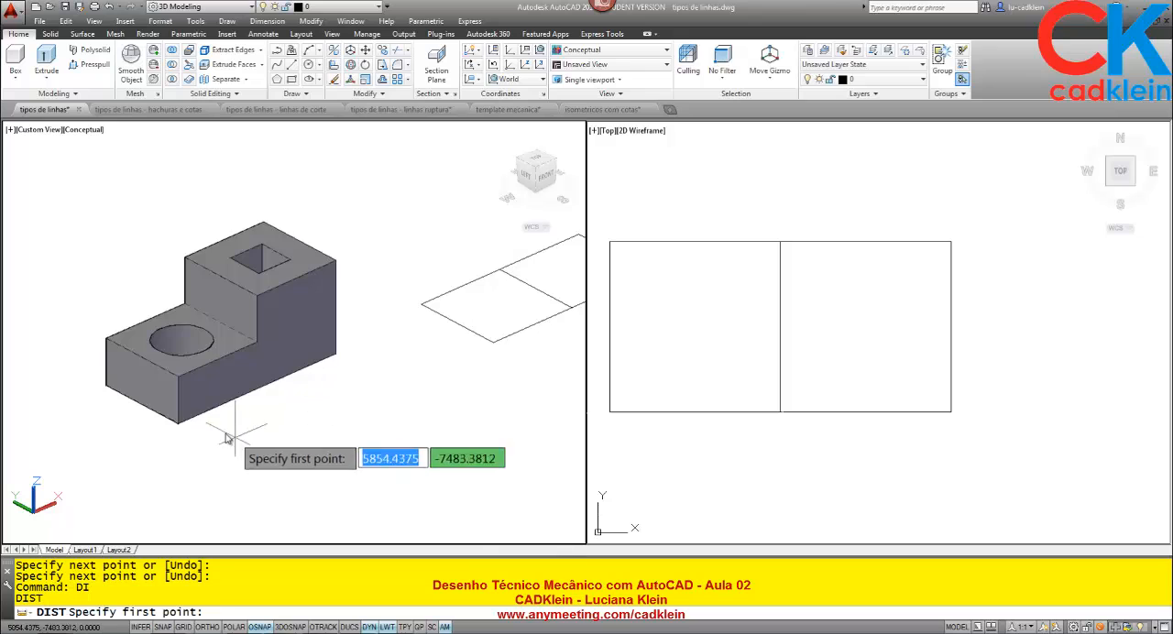
left_click(177, 422)
left_click(179, 379)
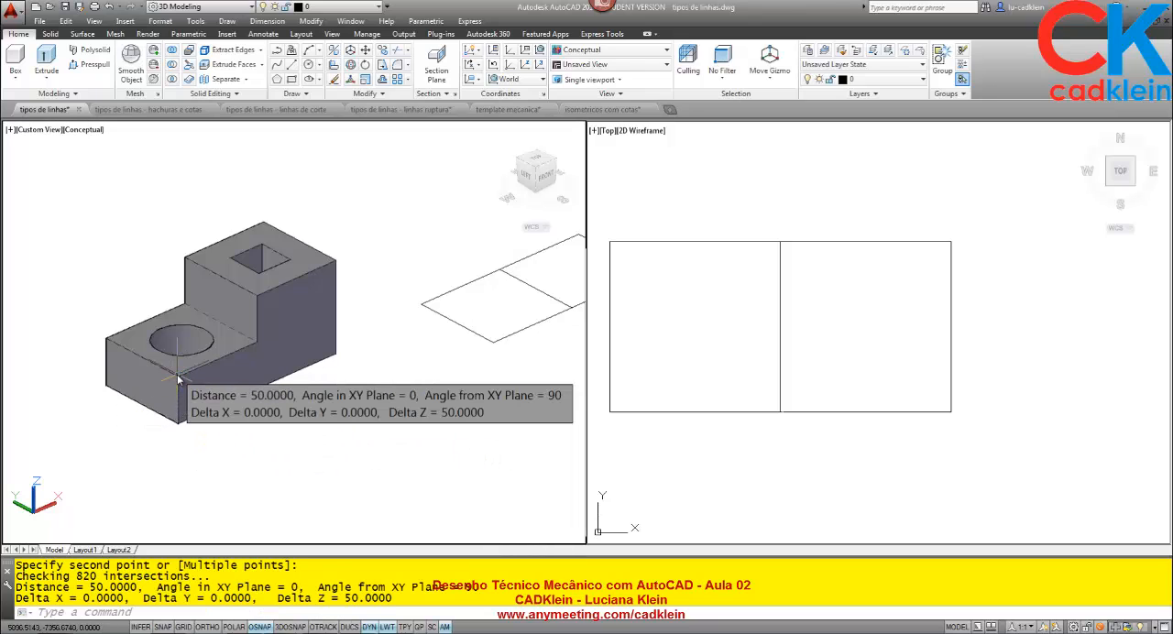
Draw a horizontal line in the Top viewport from the midpoint of the rectangle's left edge to the vertical dividing line.
left_click(679, 332)
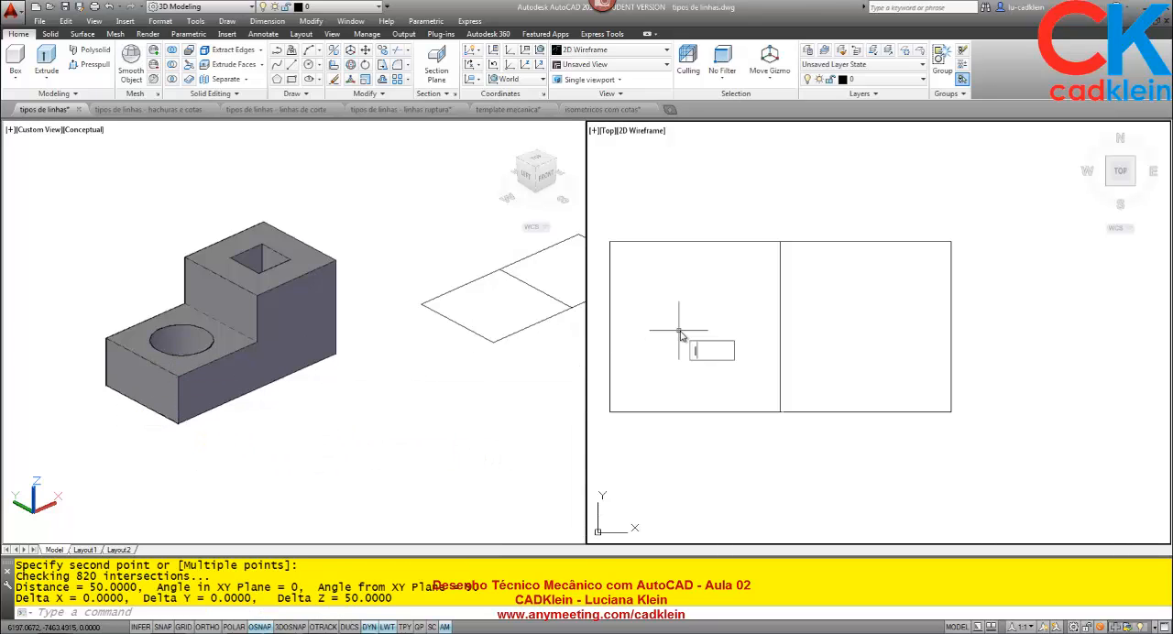
type("l")
key("Return")
left_click(609, 328)
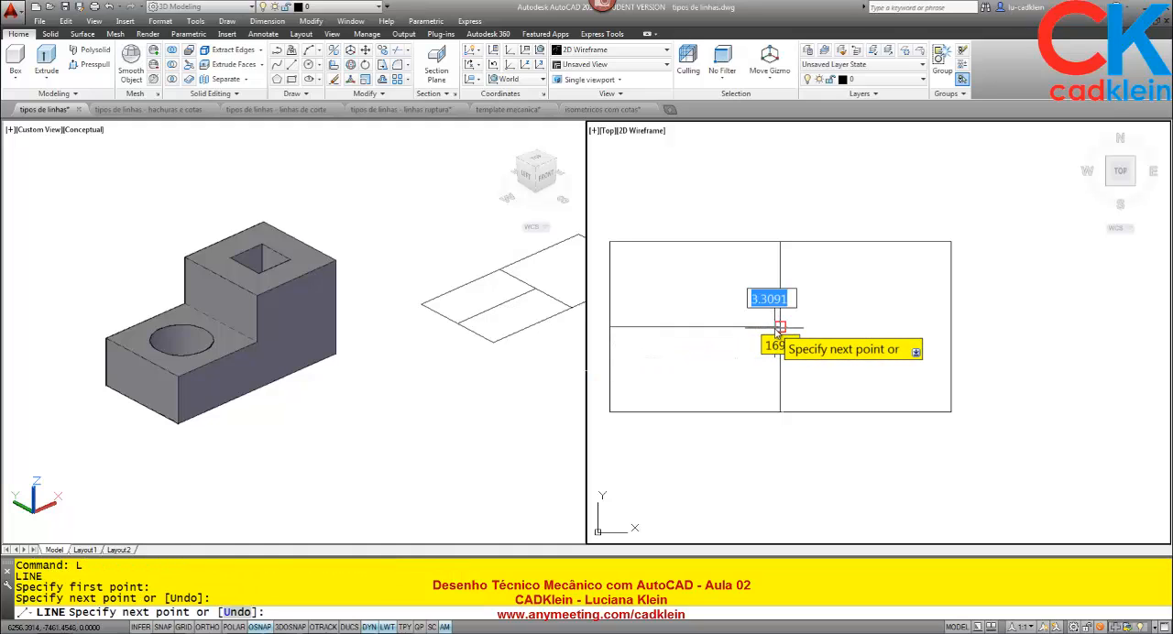
left_click(780, 328)
key("Return")
Trim away the rectangle's upper-left quarter and the lower half of the dividing line, leaving a stepped L-shaped profile.
type("tr")
key("Return")
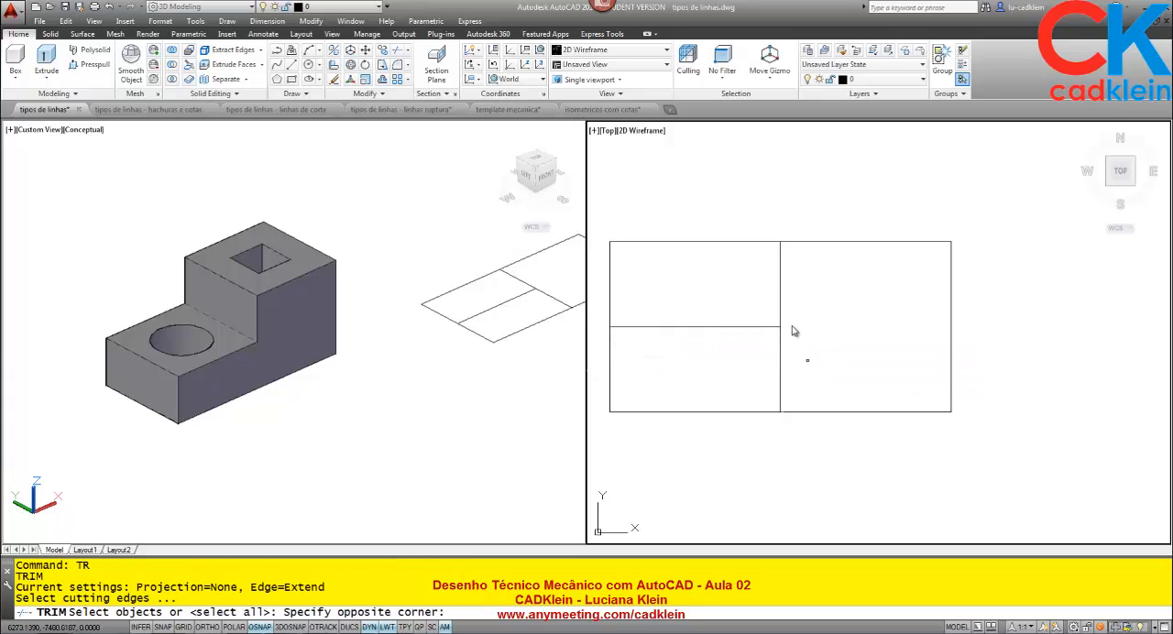
left_click(793, 361)
left_click(698, 231)
key("Return")
left_click(707, 242)
left_click(673, 248)
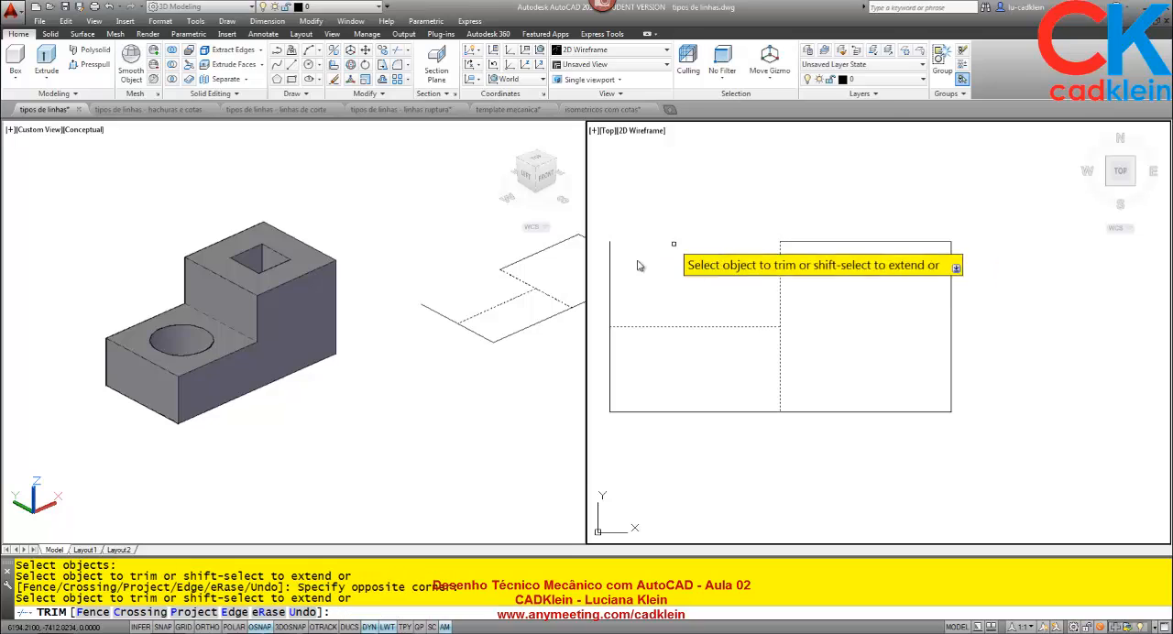
left_click(611, 264)
left_click(780, 362)
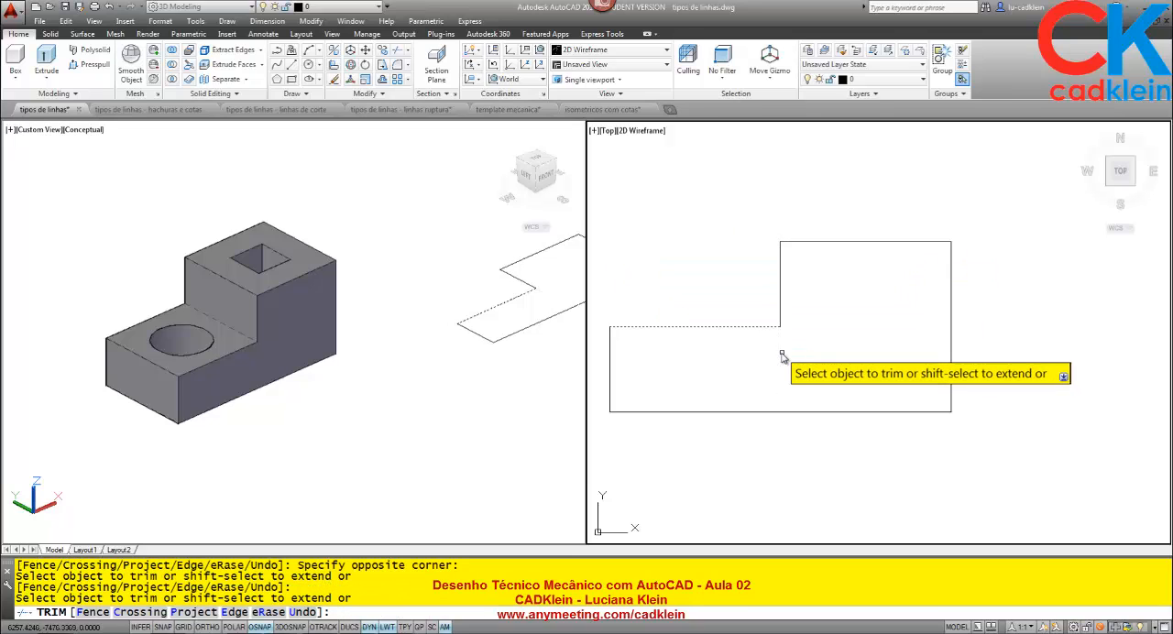
key("Return")
Draw a circle of radius 40 centred on the lower-right corner of the stepped profile.
middle_click_drag(799, 363, 820, 327)
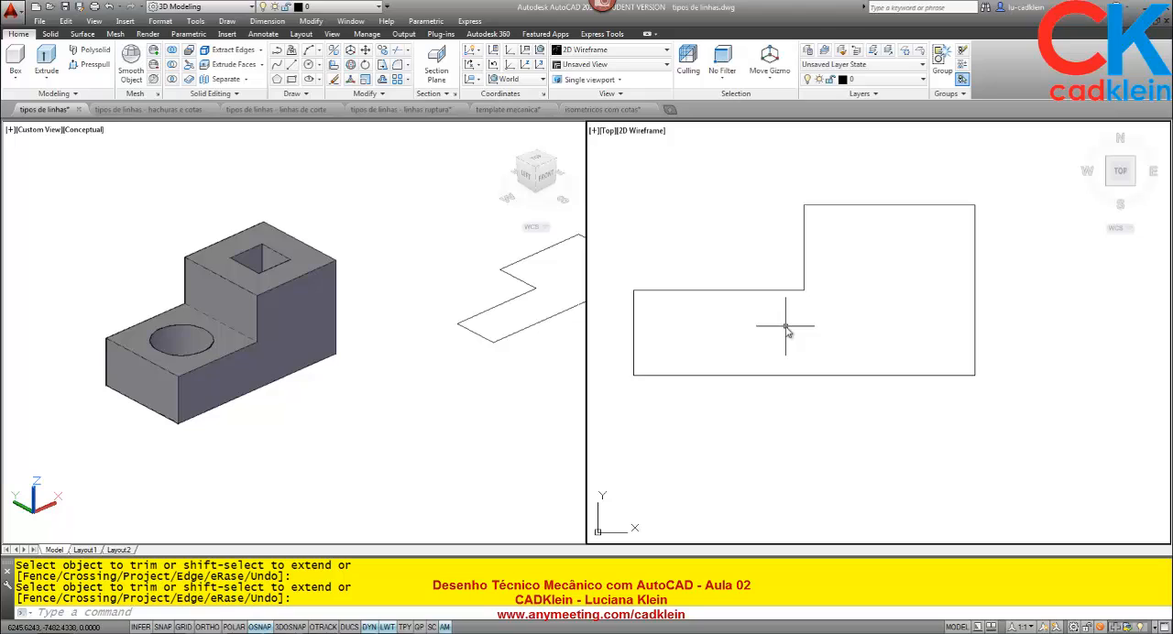
type("c")
key("Return")
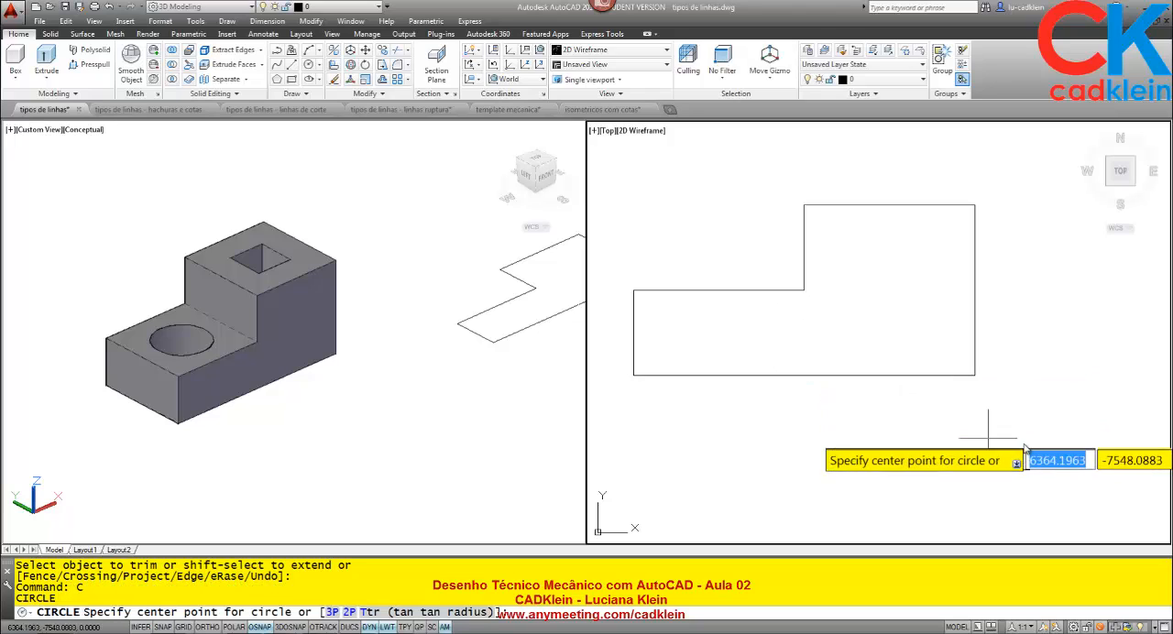
left_click(976, 376)
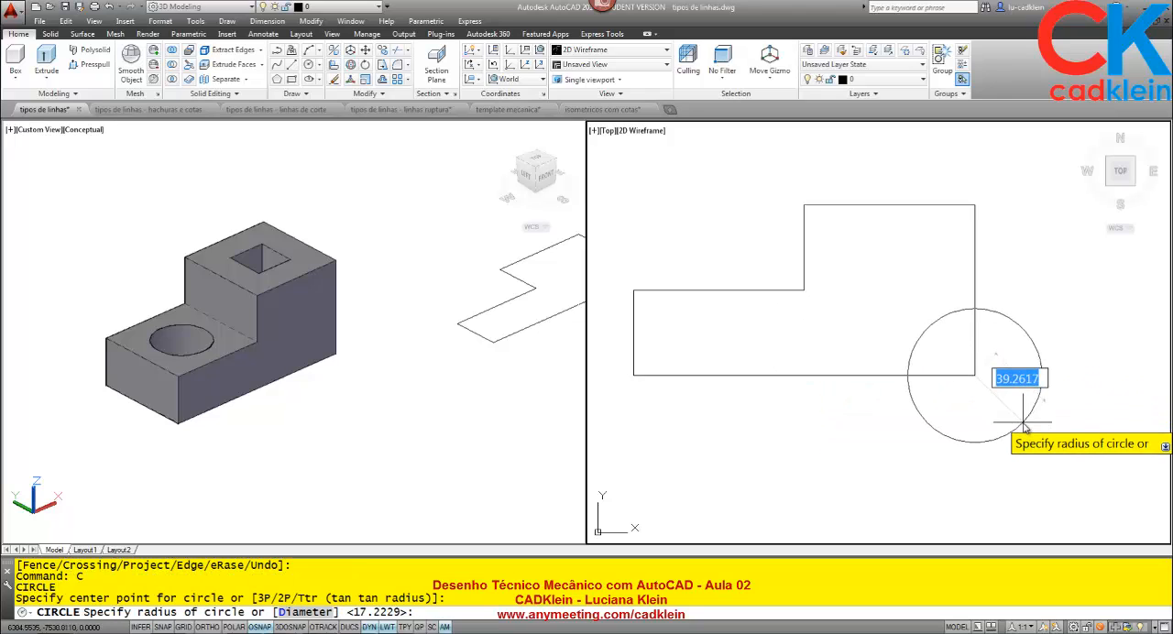
type("40")
key("Return")
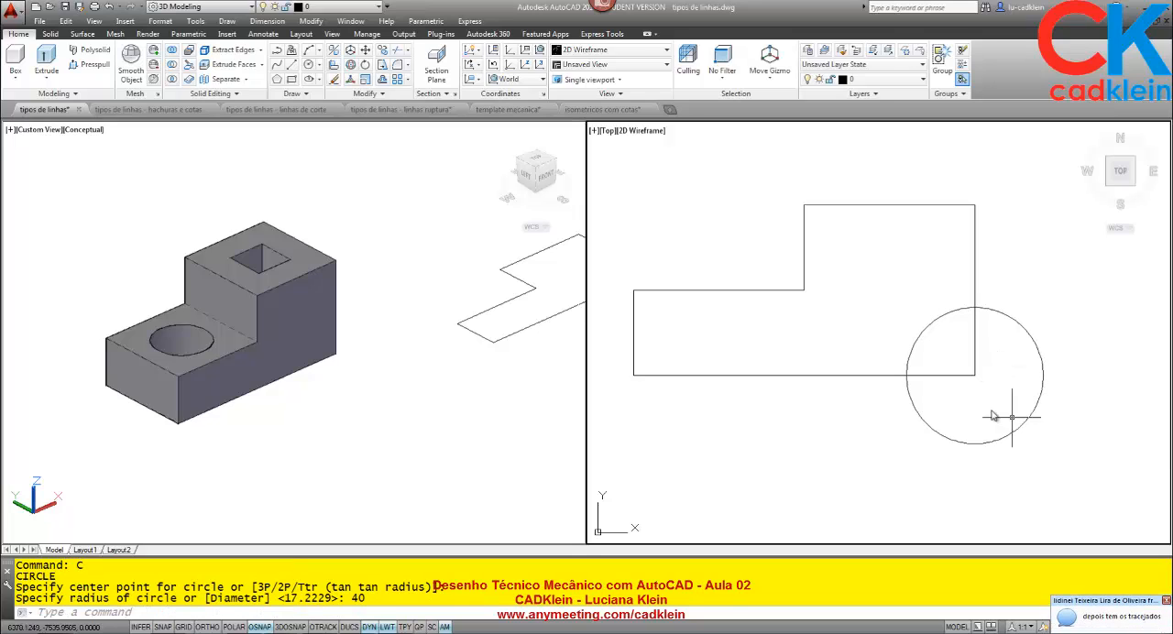
Erase the circle at the stepped profile's lower-right corner.
scroll(963, 376, "down", 2)
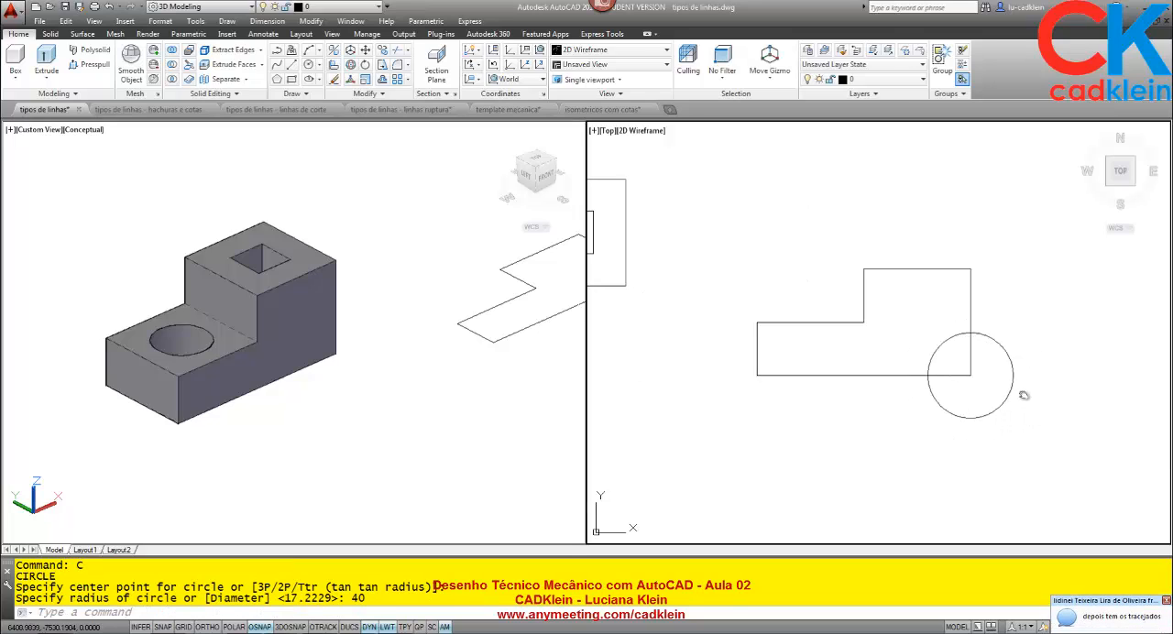
middle_click_drag(1023, 395, 904, 340)
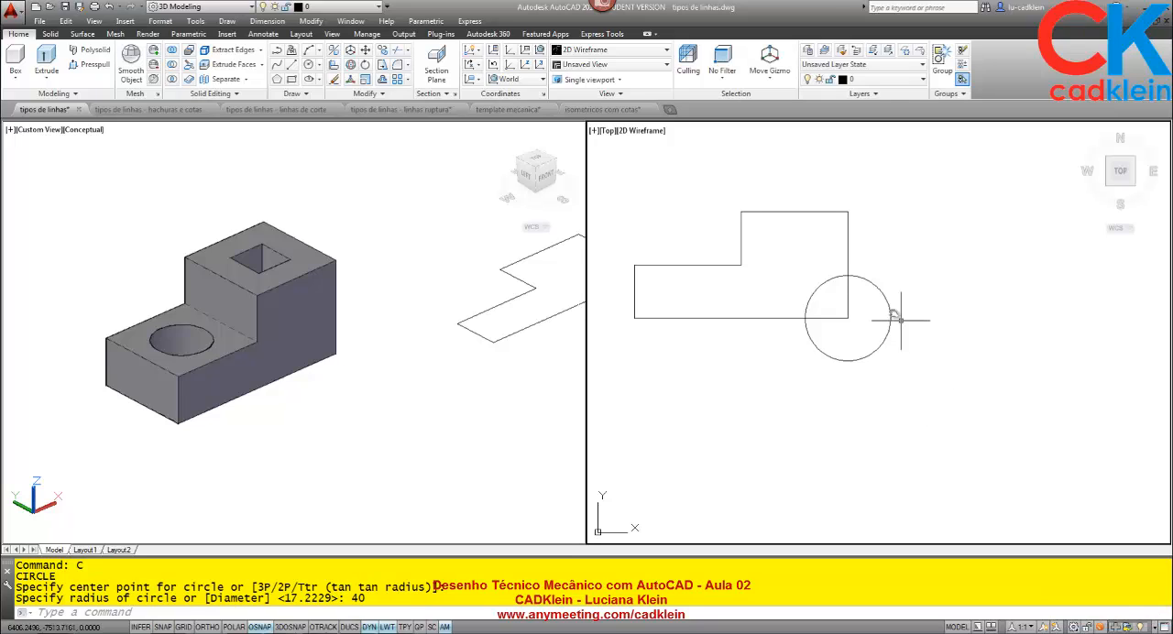
left_click(286, 403)
middle_click_drag(259, 377, 287, 379)
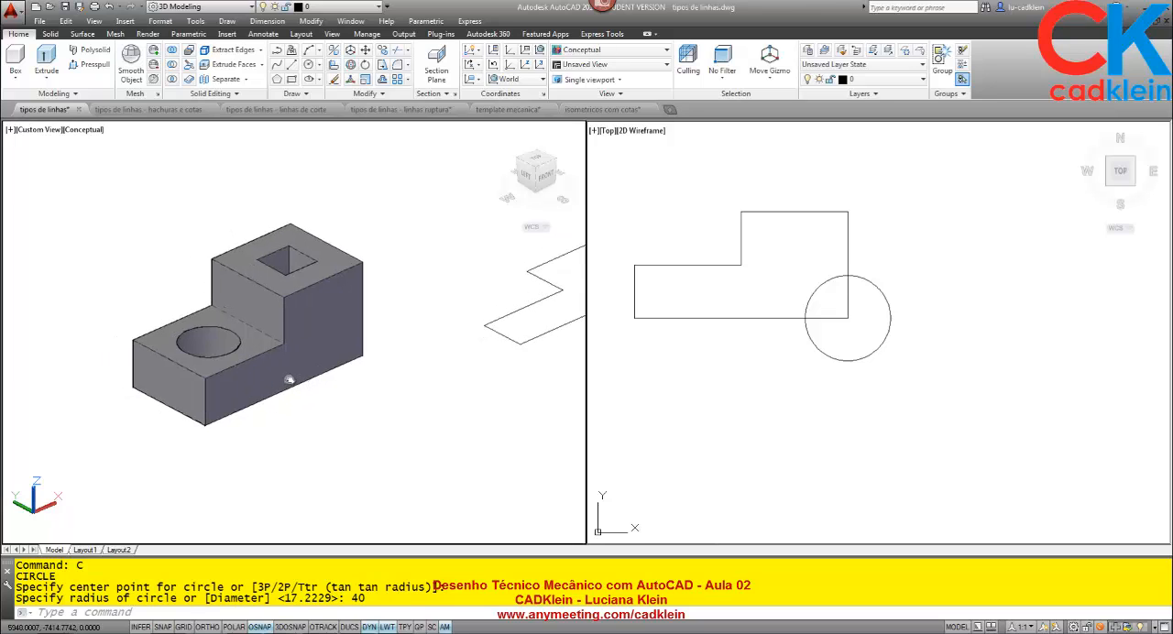
scroll(295, 372, "up", 2)
middle_click_drag(325, 324, 340, 338)
left_click(928, 397)
left_click(869, 373)
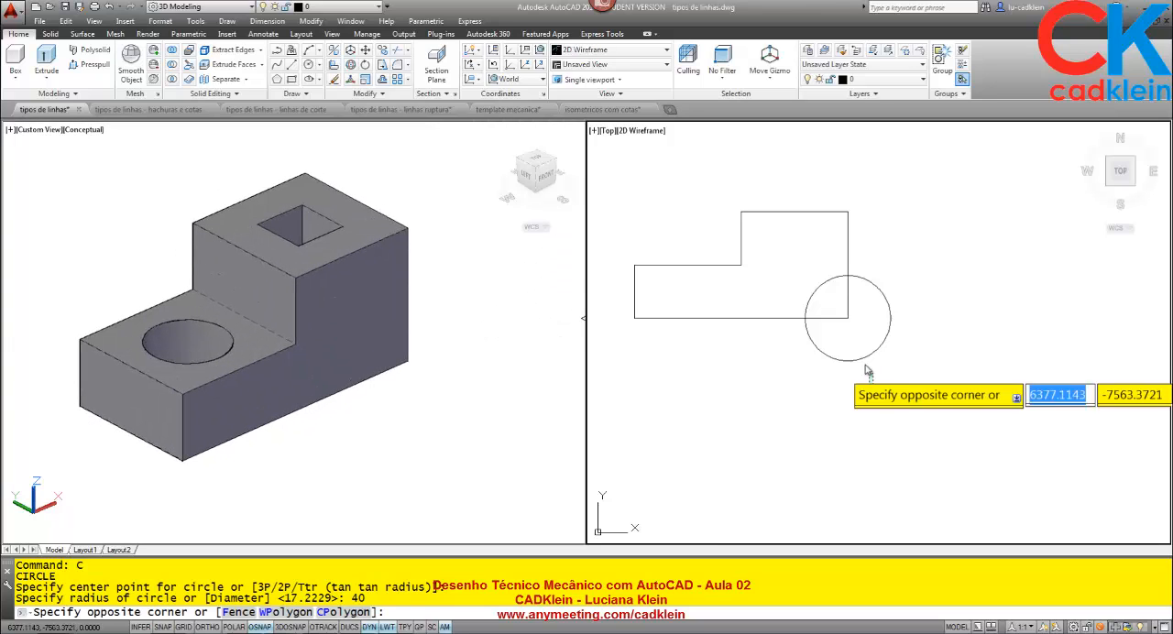
left_click(859, 355)
key("Delete")
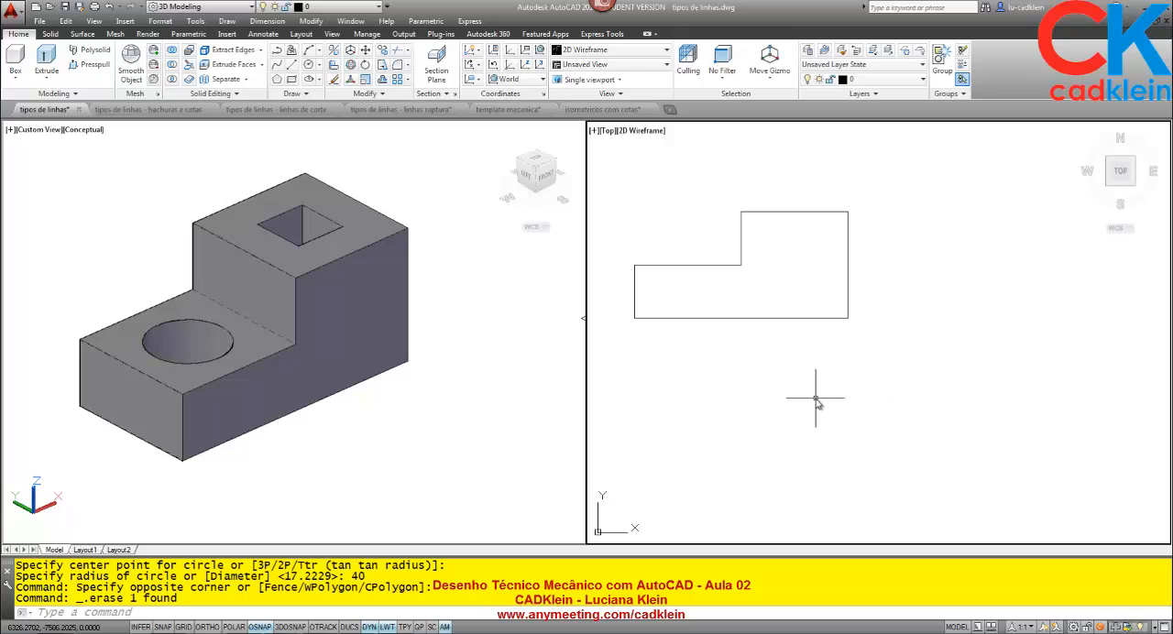
Explode the polyline of the stepped front-view profile into separate lines.
type("x")
key("Return")
left_click(827, 308)
left_click(796, 269)
key("Return")
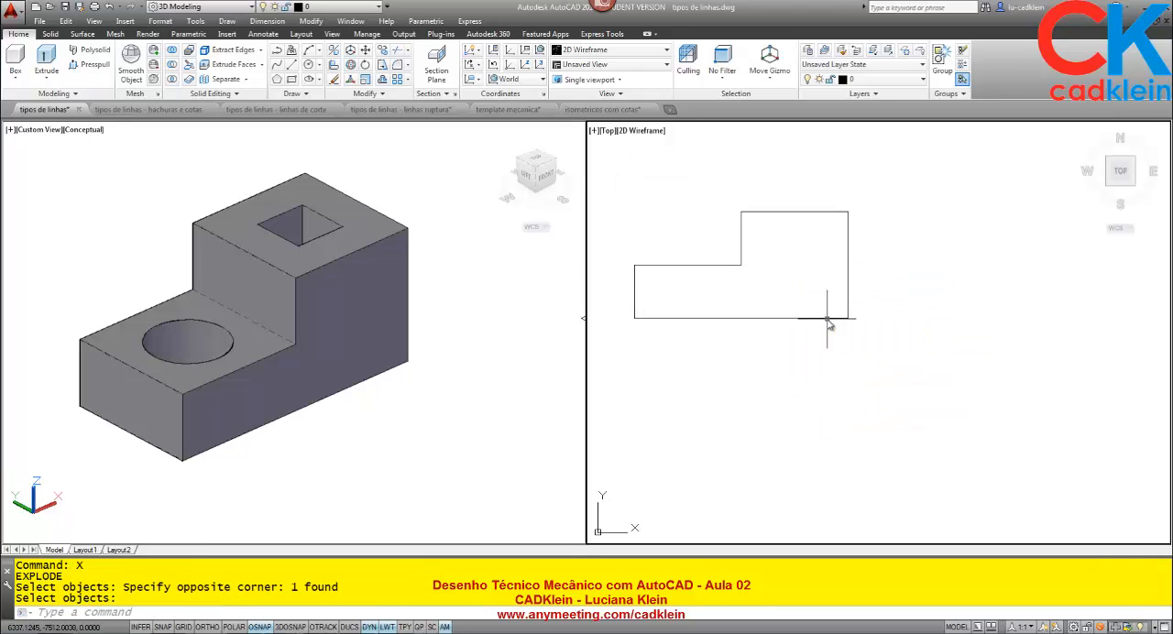
Offset the profile's right edge 40 to the right and its bottom edge 40 downward.
type("o")
key("Return")
type("40")
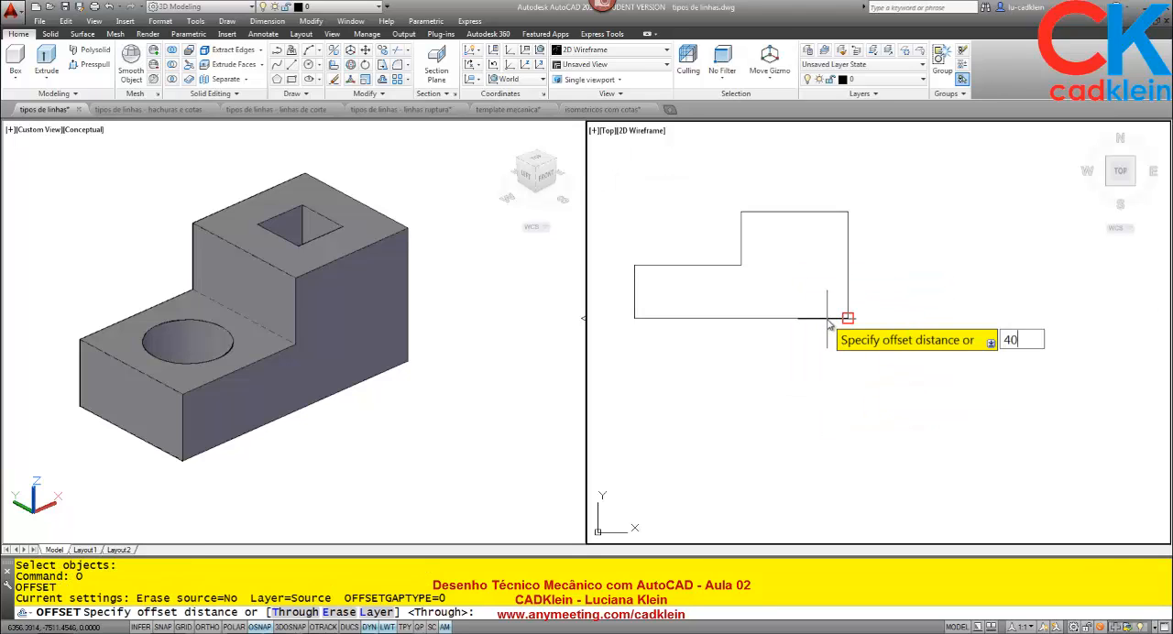
key("Return")
left_click(848, 294)
left_click(935, 291)
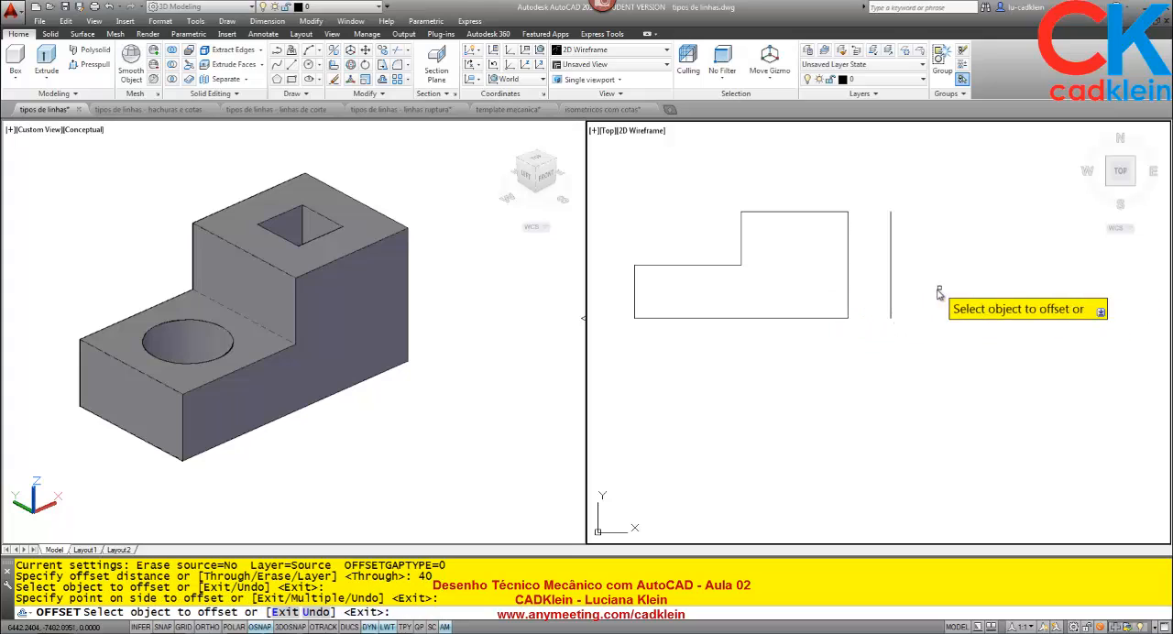
left_click(810, 318)
left_click(810, 373)
key("Return")
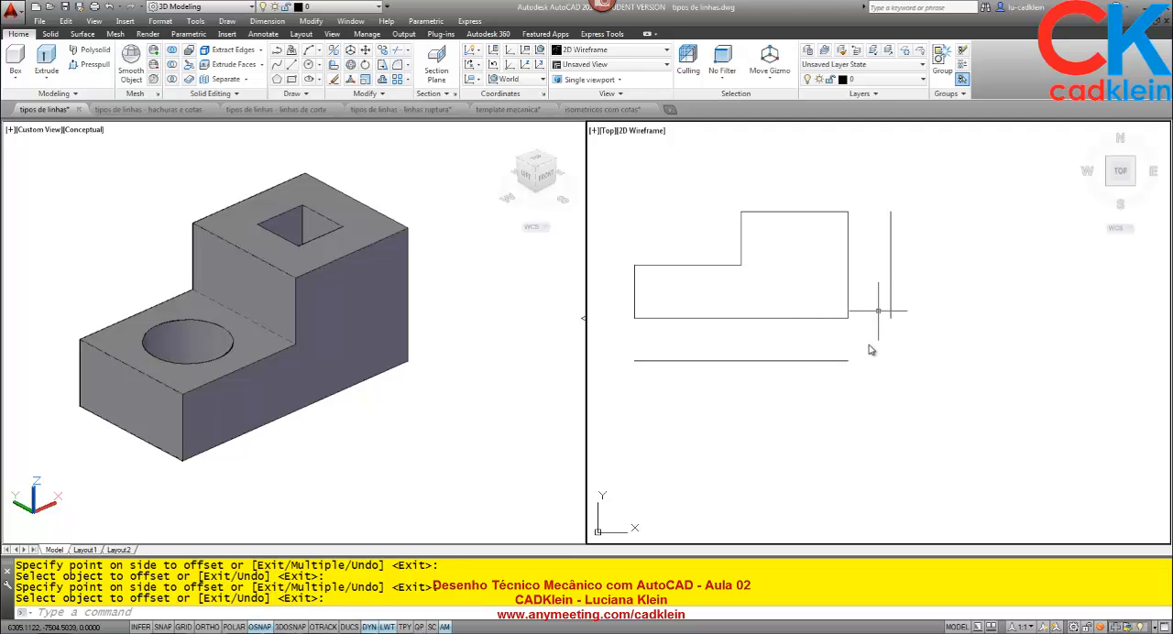
Measure the block's width along the bottom edge of its left end face in the Conceptual viewport.
left_click(358, 481)
type("di")
key("Return")
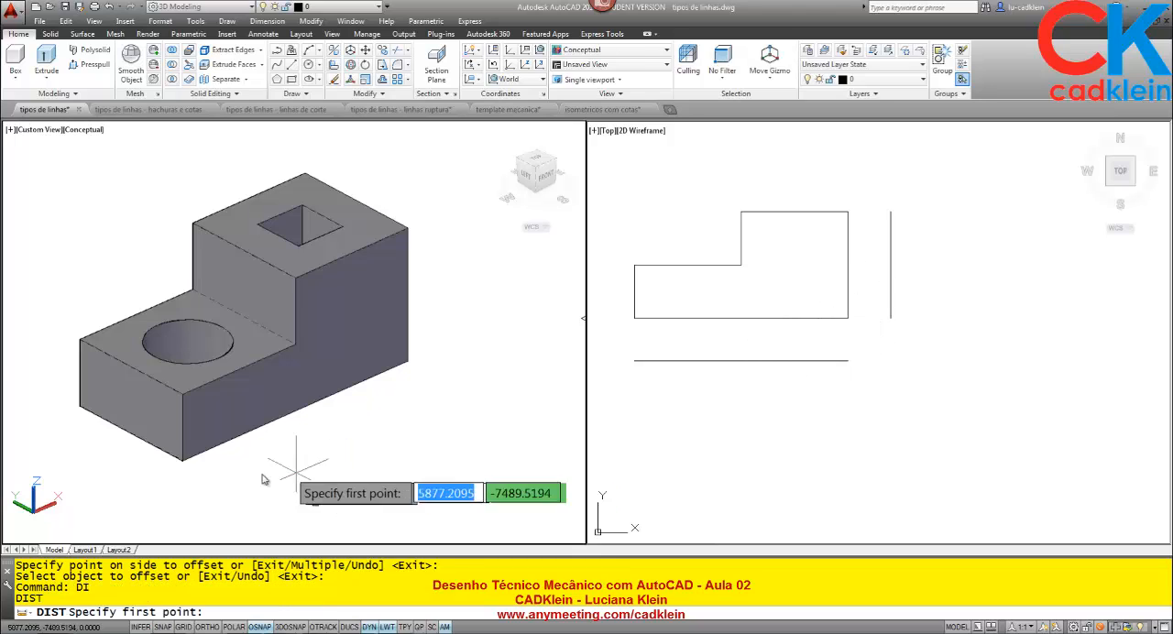
left_click(79, 405)
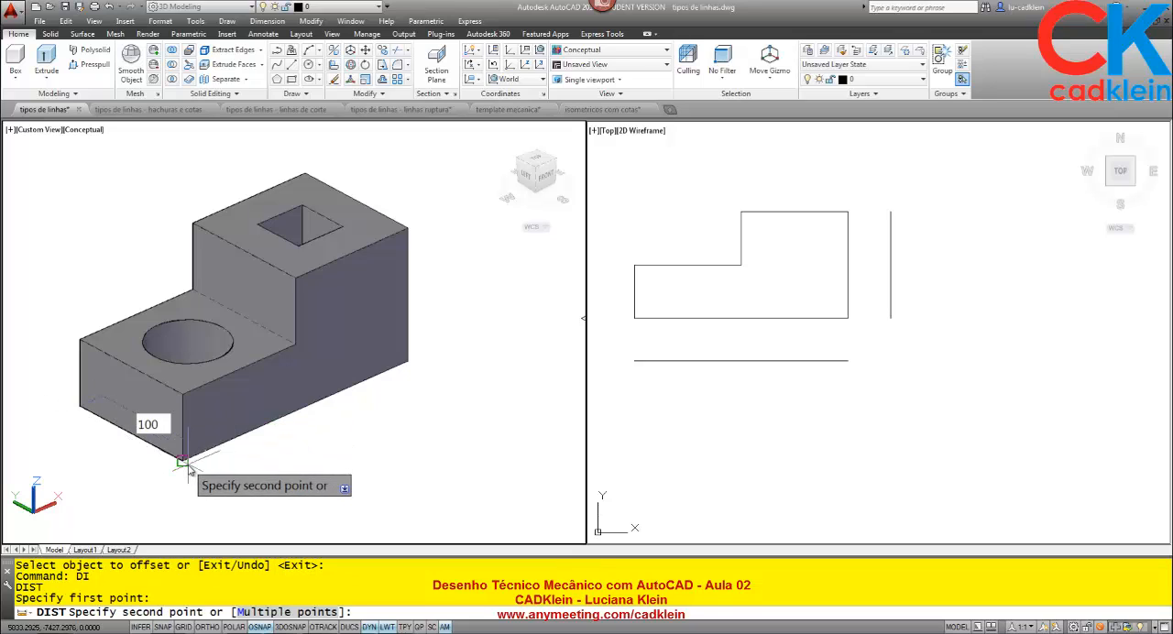
left_click(183, 460)
Offset the separate vertical line 100 to the right and the separate horizontal line 100 downward.
left_click(961, 312)
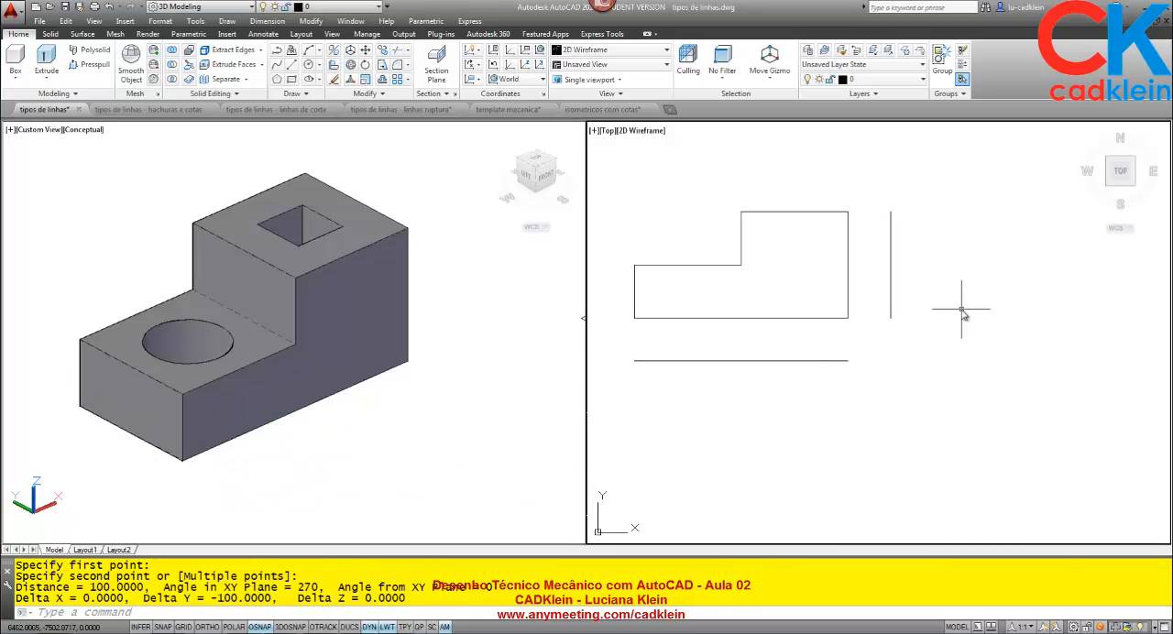
type("o")
key("Return")
type("00")
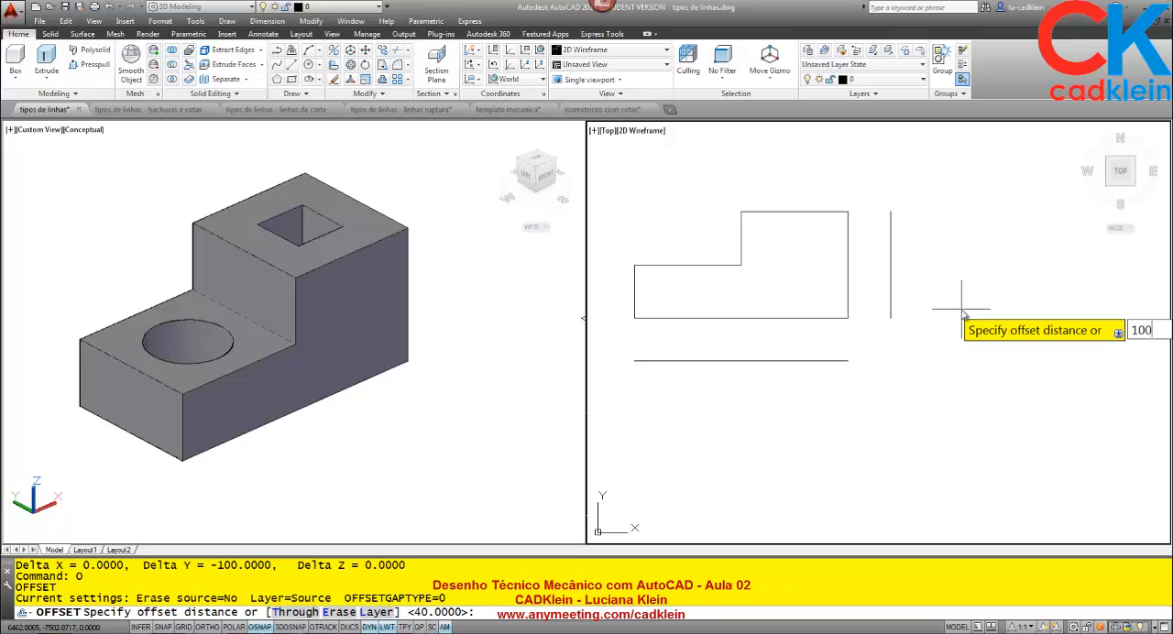
key("Return")
left_click(891, 317)
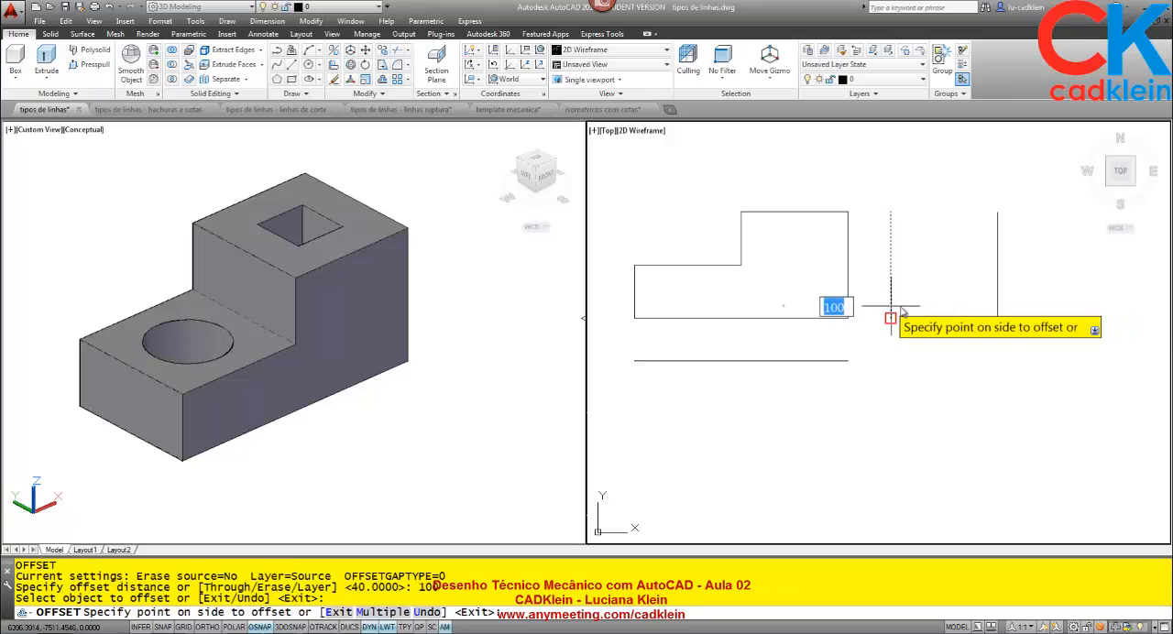
left_click(907, 311)
left_click(797, 361)
left_click(795, 414)
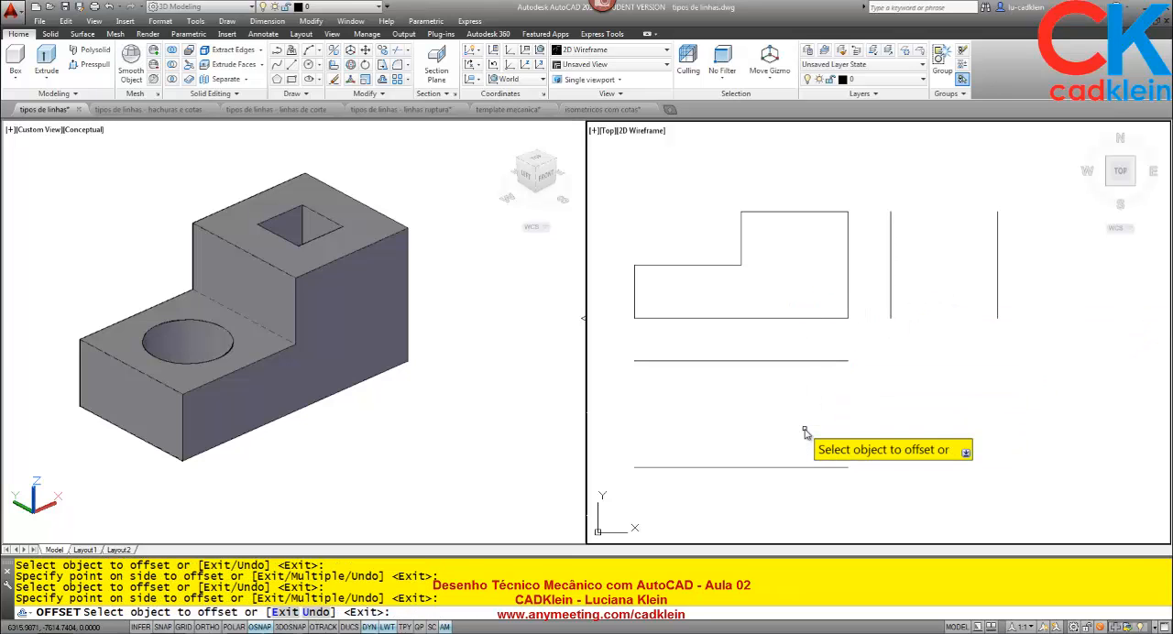
key("Return")
Close the rectangle below the front view with vertical lines joining the left and right ends of its horizontal lines.
type("L")
key("Return")
left_click(635, 360)
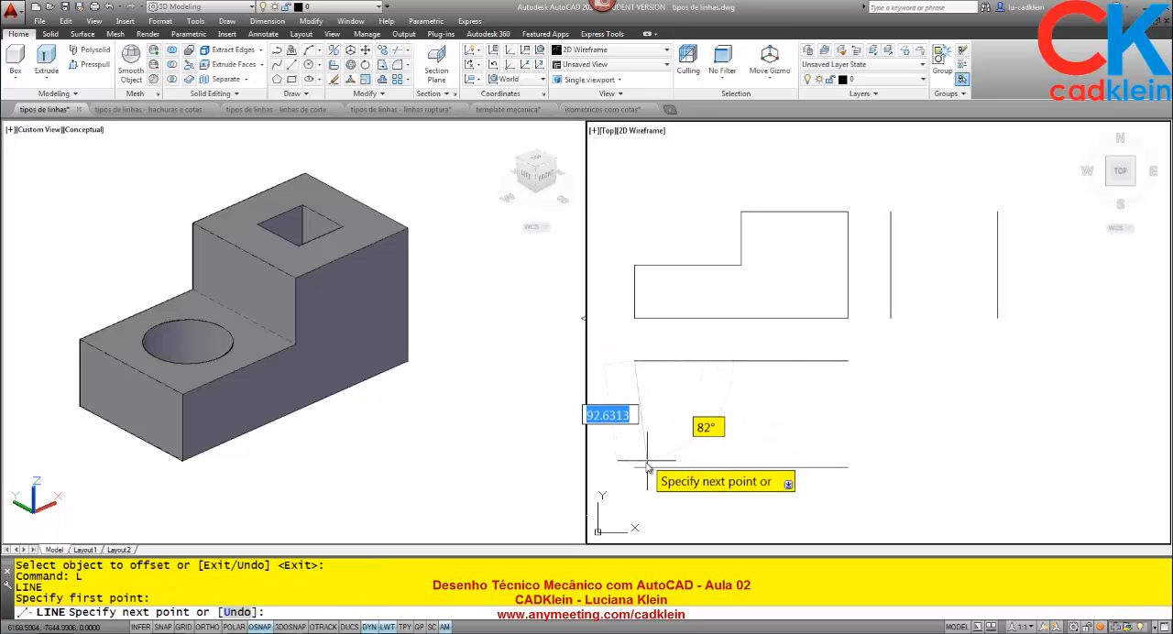
left_click(634, 468)
key("Return")
key("Return")
left_click(848, 360)
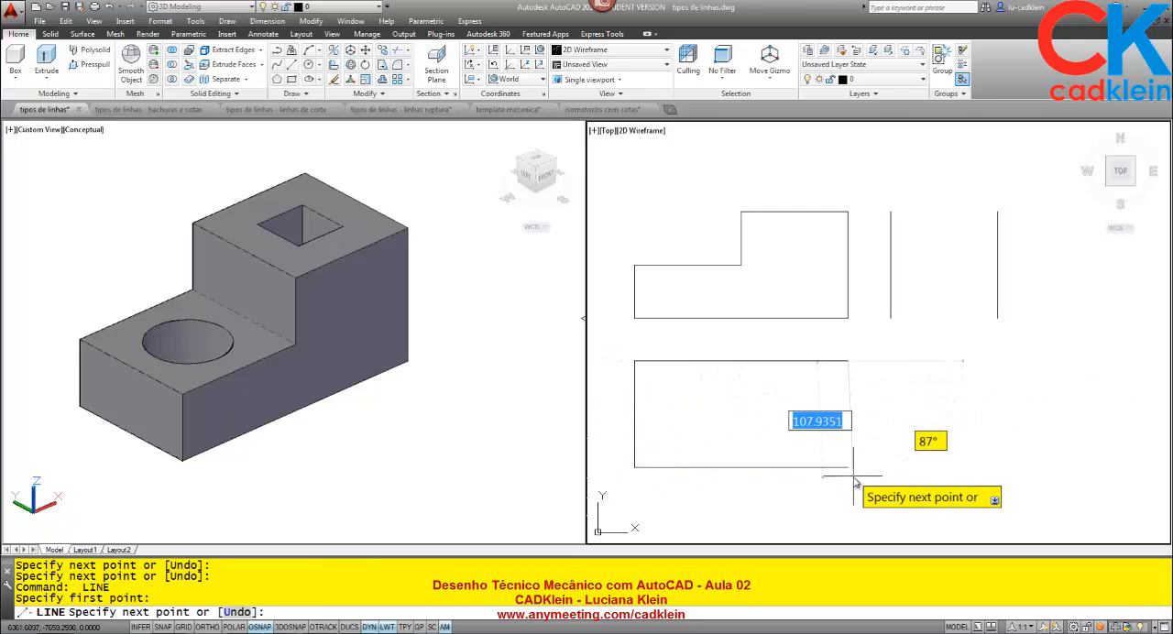
left_click(848, 468)
Close the square beside the front view with horizontal lines joining the upper and lower ends of its vertical lines.
key("Return")
key("Return")
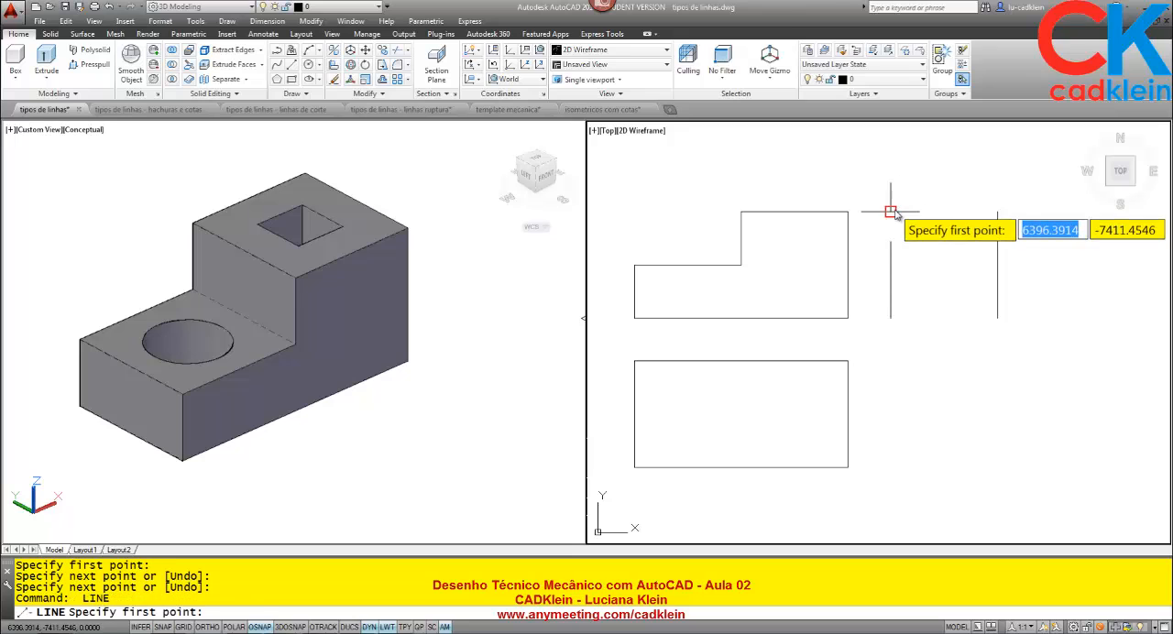
left_click(890, 211)
key("Escape")
key("Return")
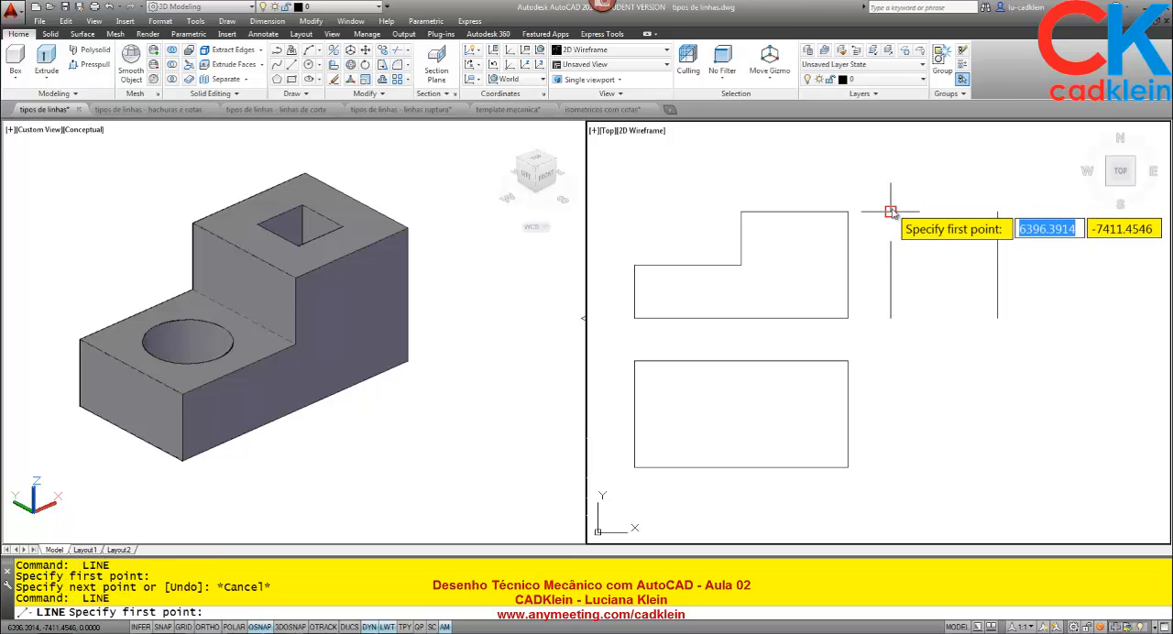
left_click(890, 212)
left_click(997, 211)
key("Return")
key("Return")
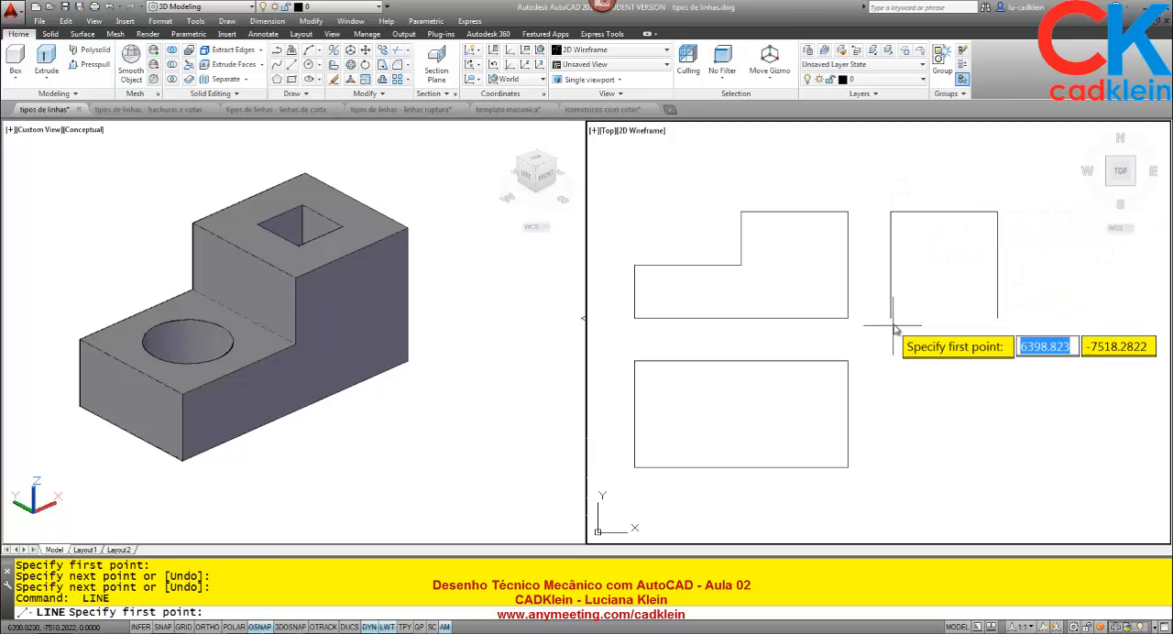
left_click(890, 319)
left_click(997, 318)
key("Return")
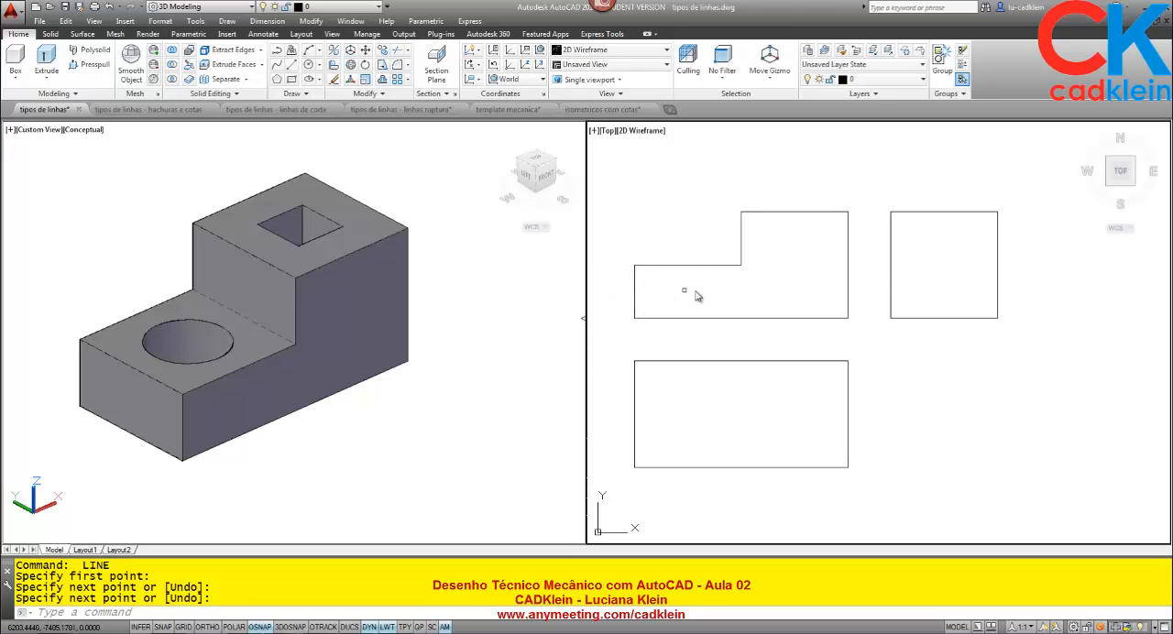
Stretch the upper edge of the front view's lower step 5 straight down with Ortho on.
key("Return")
left_click(761, 280)
left_click(629, 255)
key("Return")
left_click(777, 255)
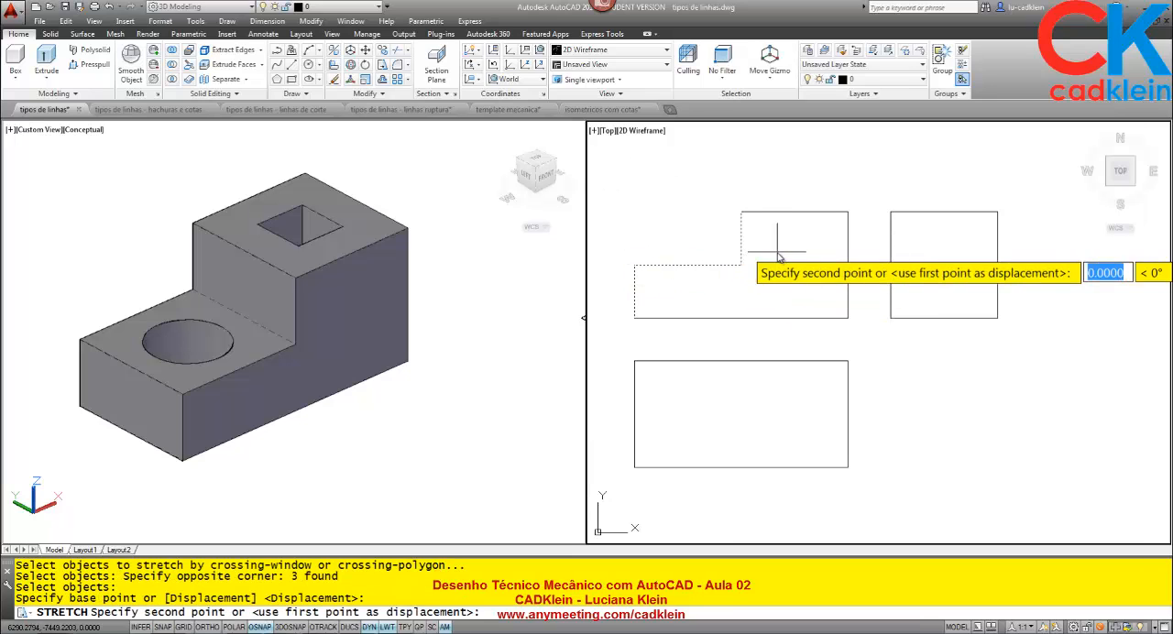
key("F8")
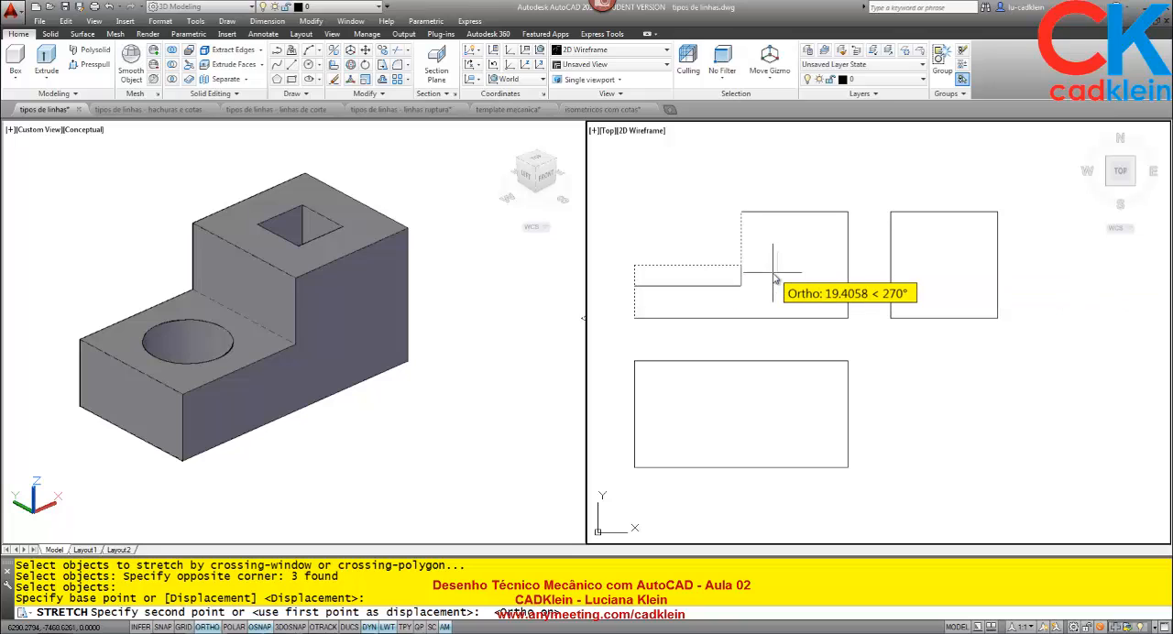
type("5")
key("Return")
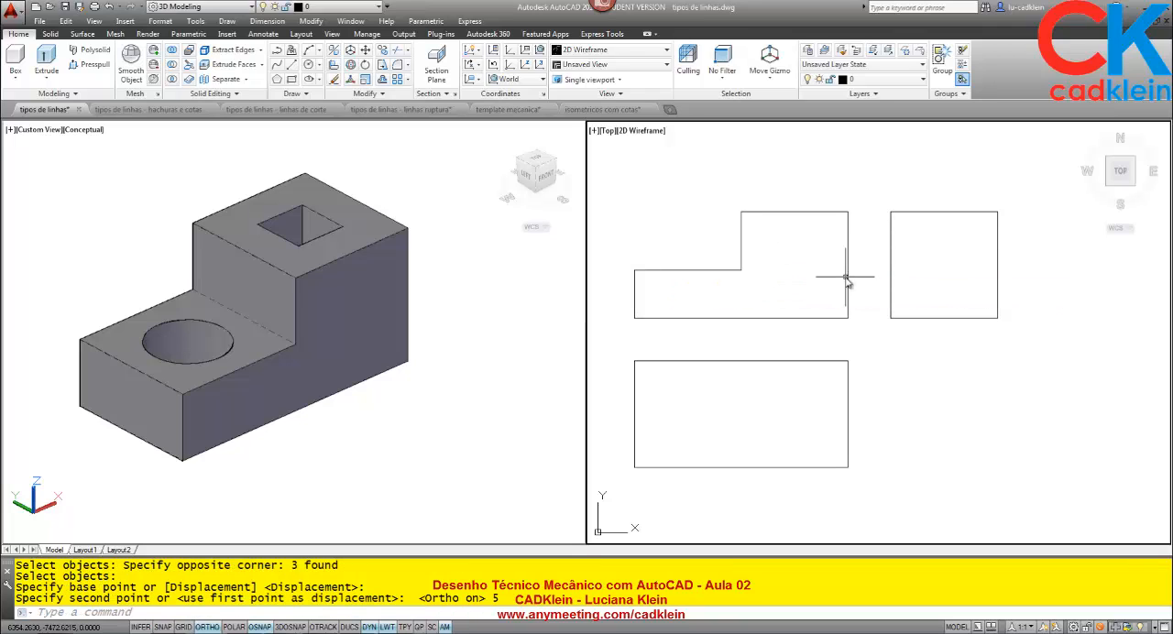
Draw a horizontal line joining the midpoints of the vertical edges of the square beside the front view.
type("l")
key("Return")
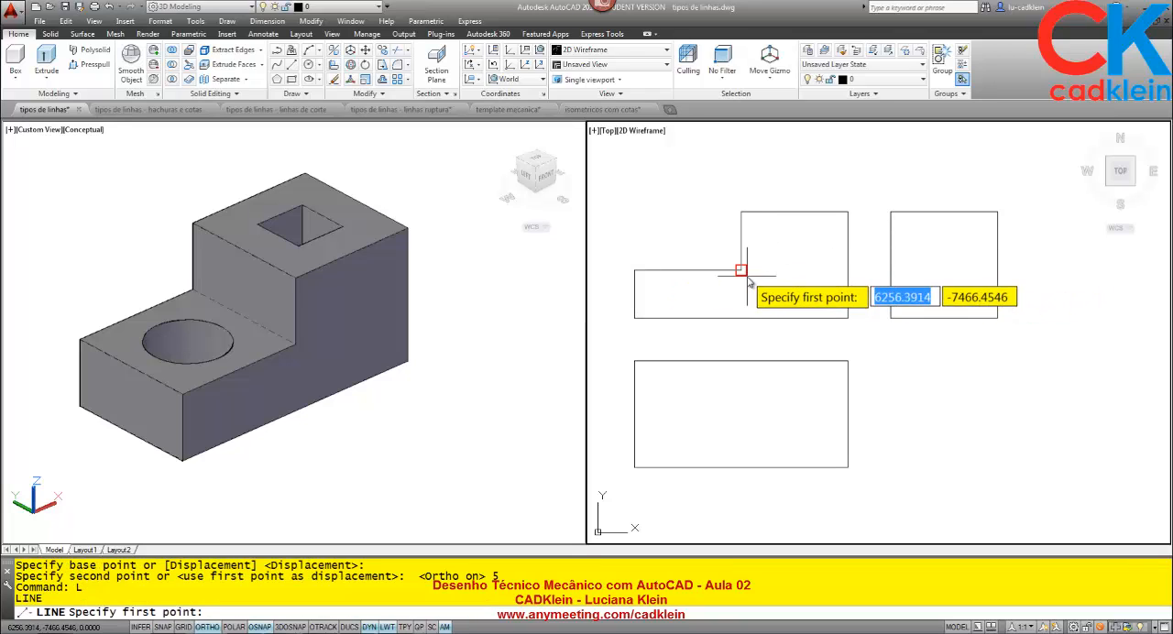
left_click(845, 273)
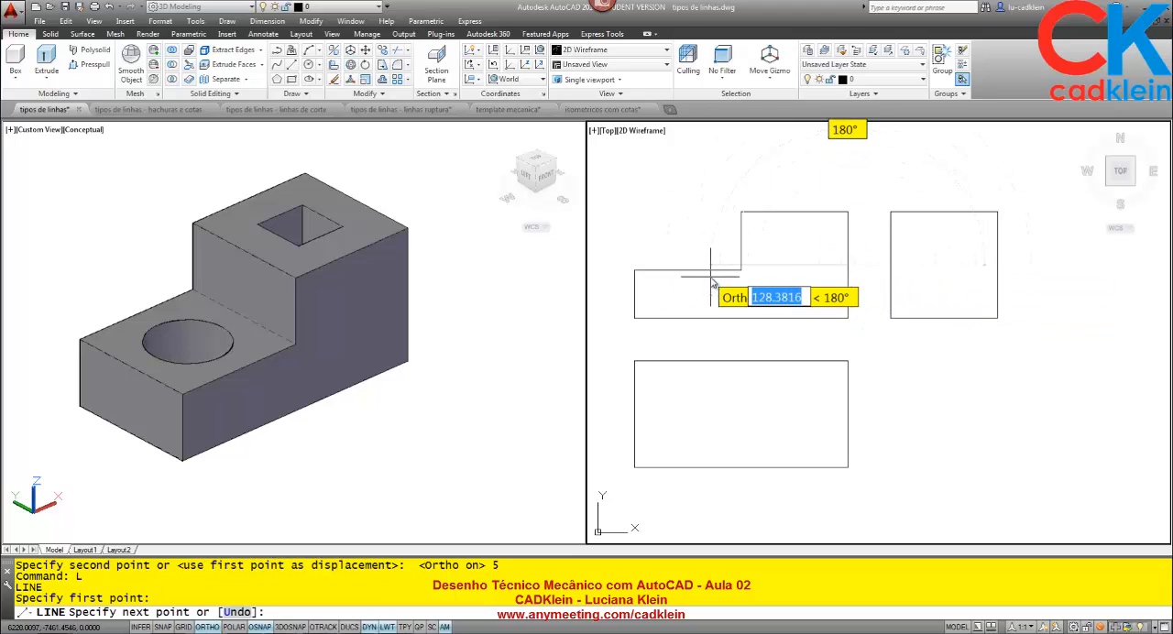
key("Escape")
key("Return")
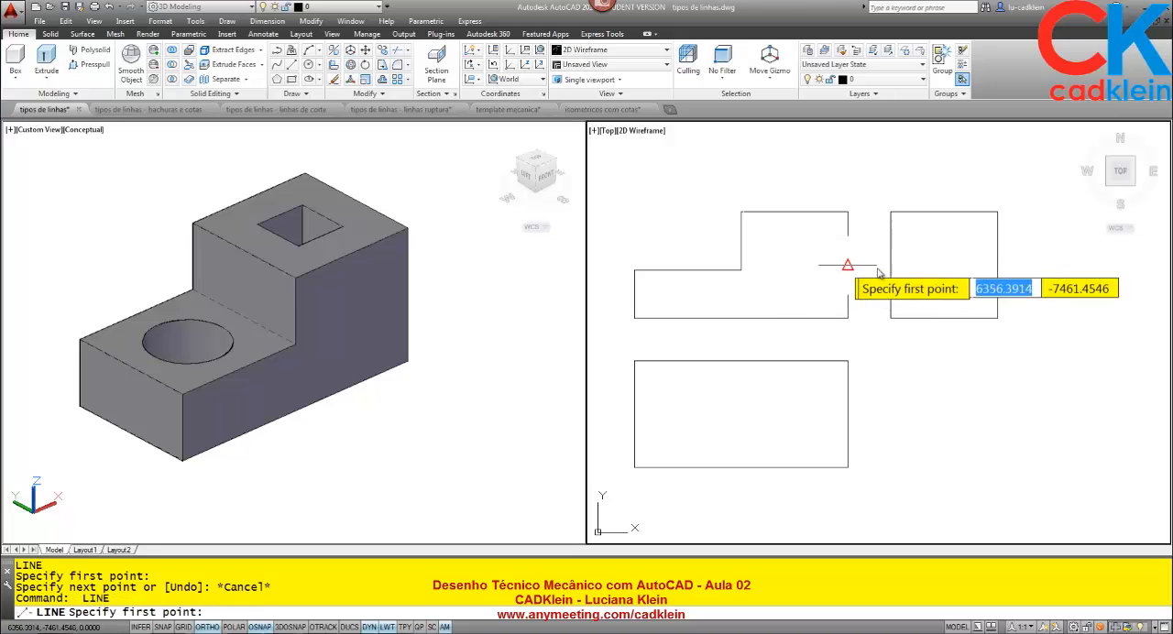
left_click(890, 264)
left_click(996, 266)
key("Return")
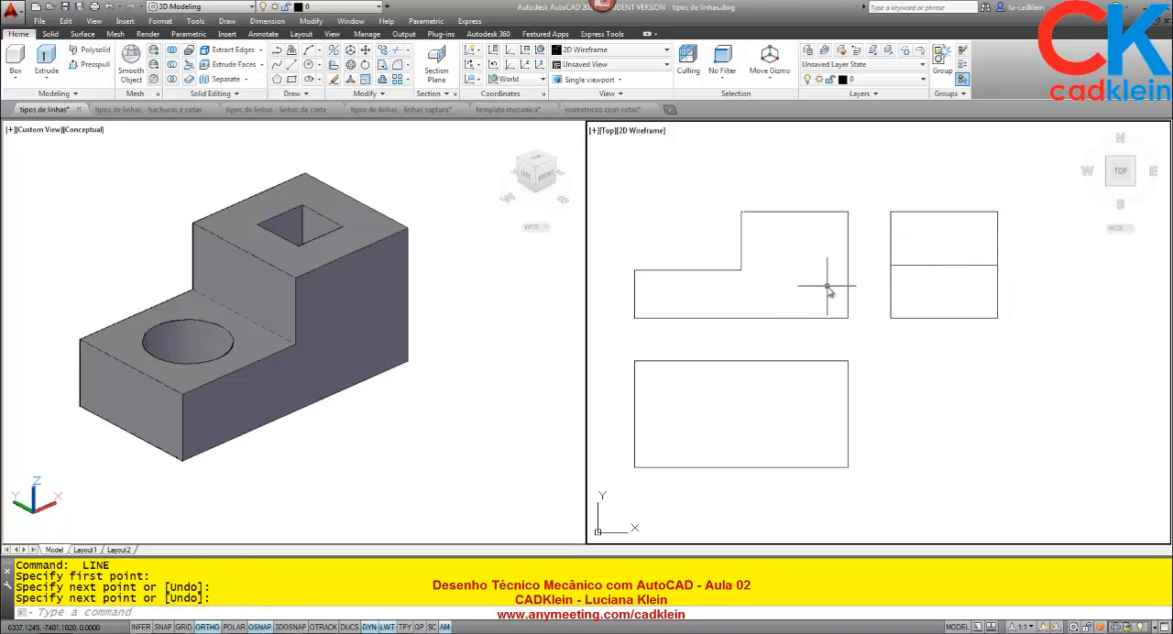
Draw a horizontal projection line from the front view's inner step corner across and past the side view square.
type("l")
key("Return")
left_click(740, 269)
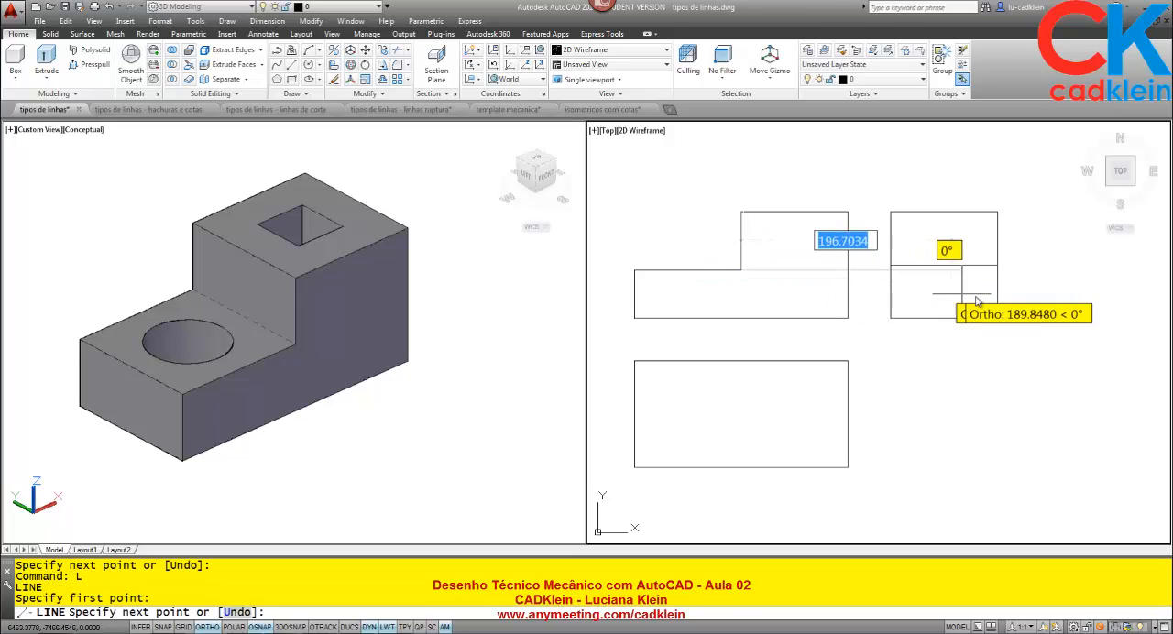
left_click(1067, 310)
key("Return")
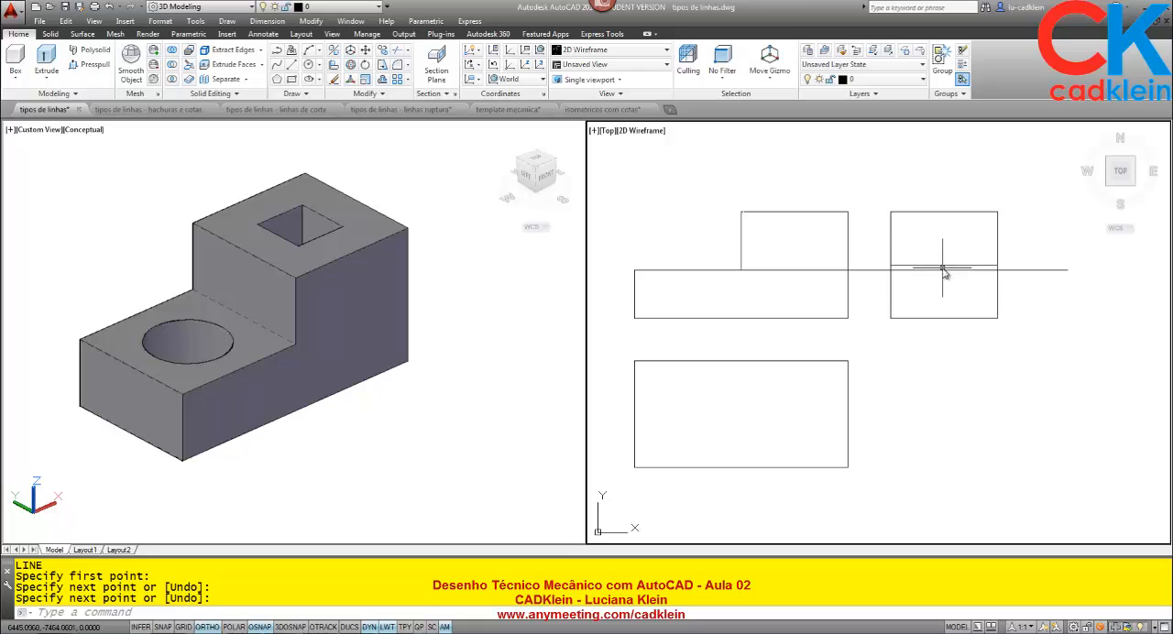
Erase the side view's midpoint line and the long horizontal projection line.
left_click(943, 266)
key("Delete")
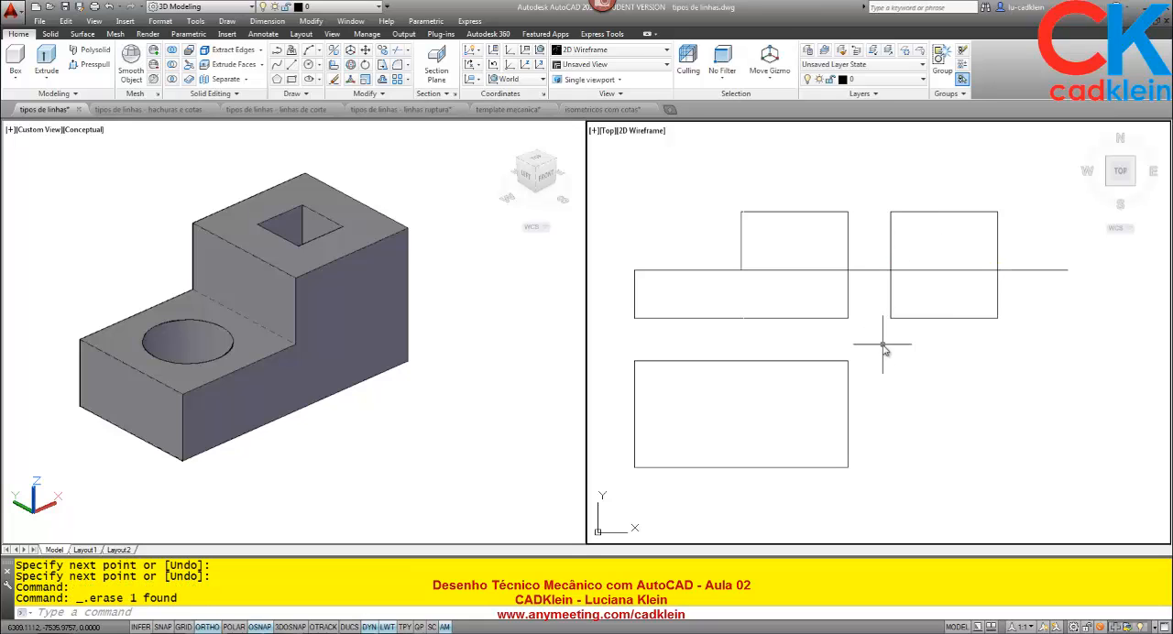
left_click(943, 271)
key("Delete")
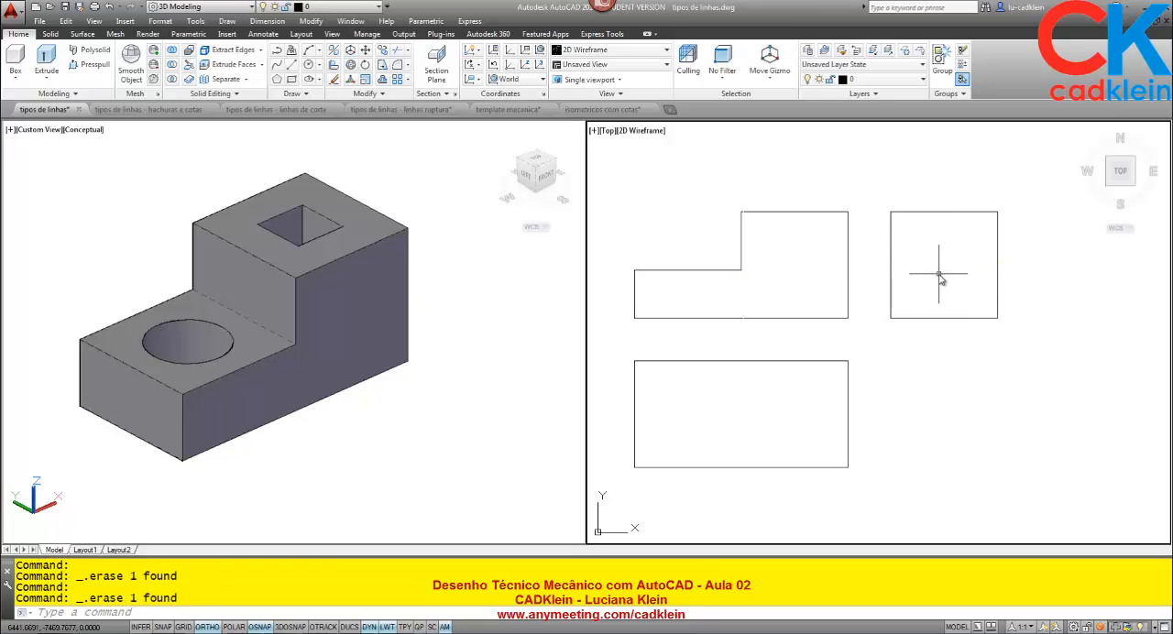
Undo the recent erasures and lines, the 5-unit stretch of the lower step and the side view's lower edge.
key("ctrl+z")
key("ctrl+z")
key("ctrl+z")
key("ctrl+z")
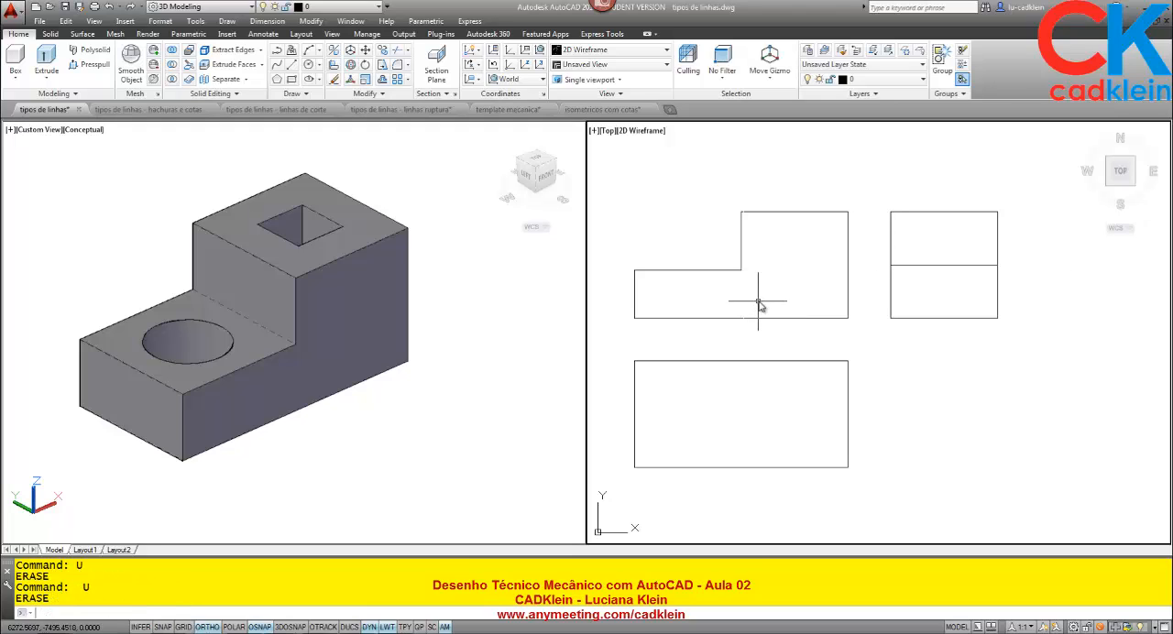
key("ctrl+z")
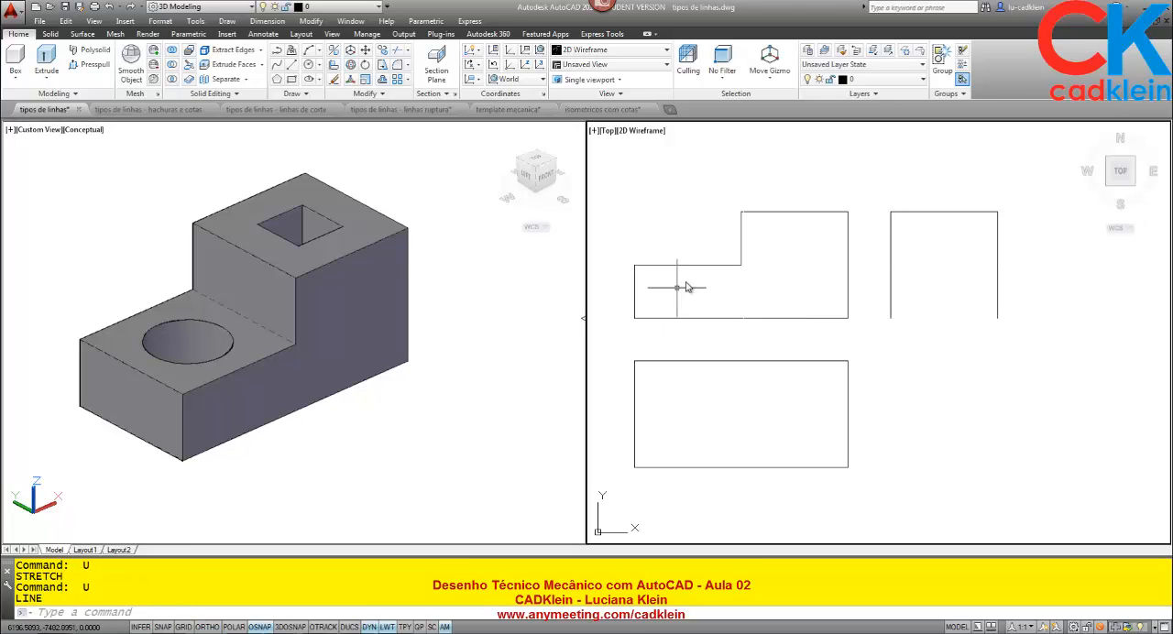
Redraw the lower edge of the side view square between the lower ends of its vertical lines.
type("L")
key("Return")
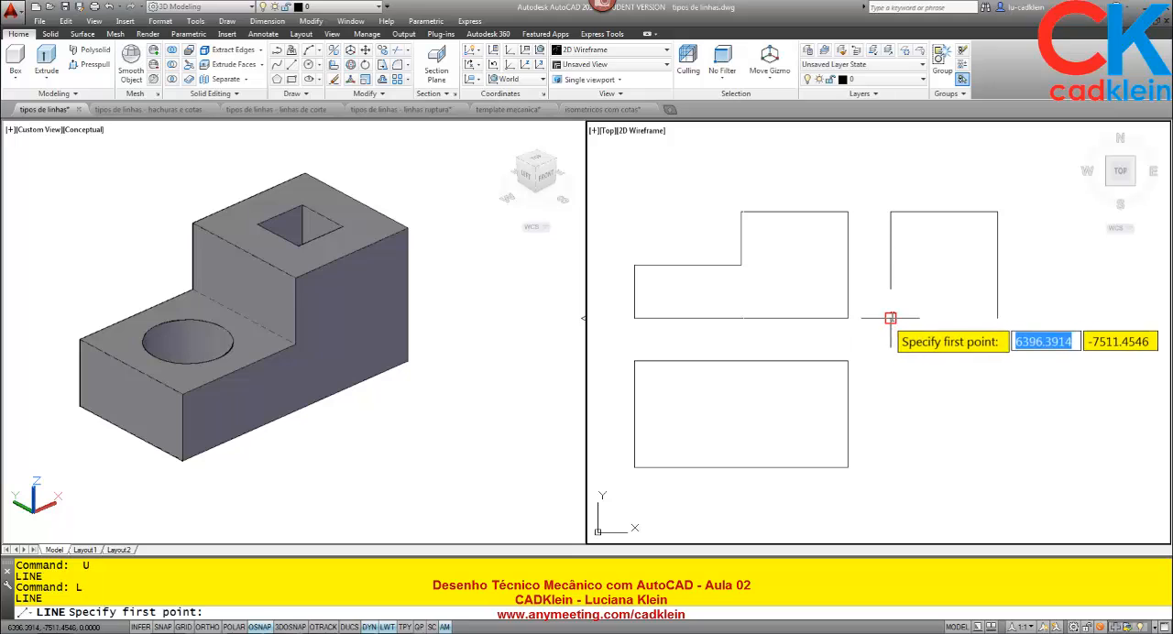
left_click(891, 318)
left_click(1005, 318)
key("Return")
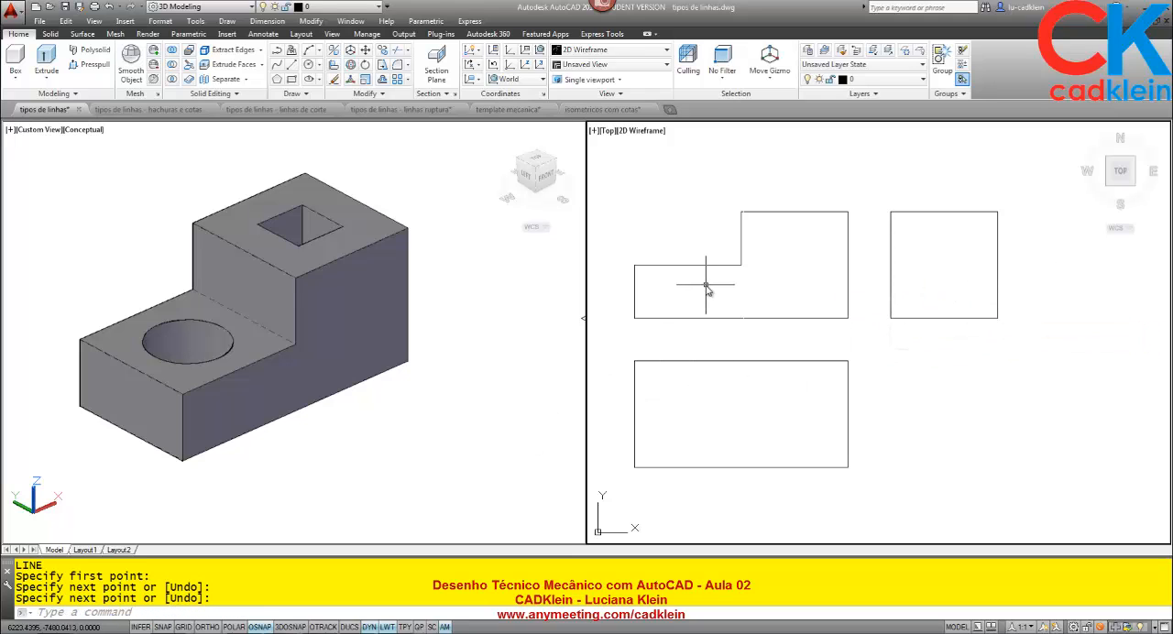
Turn on Ortho mode and object snap tracking for projecting lines from the front view.
type("L")
key("Return")
left_click(741, 266)
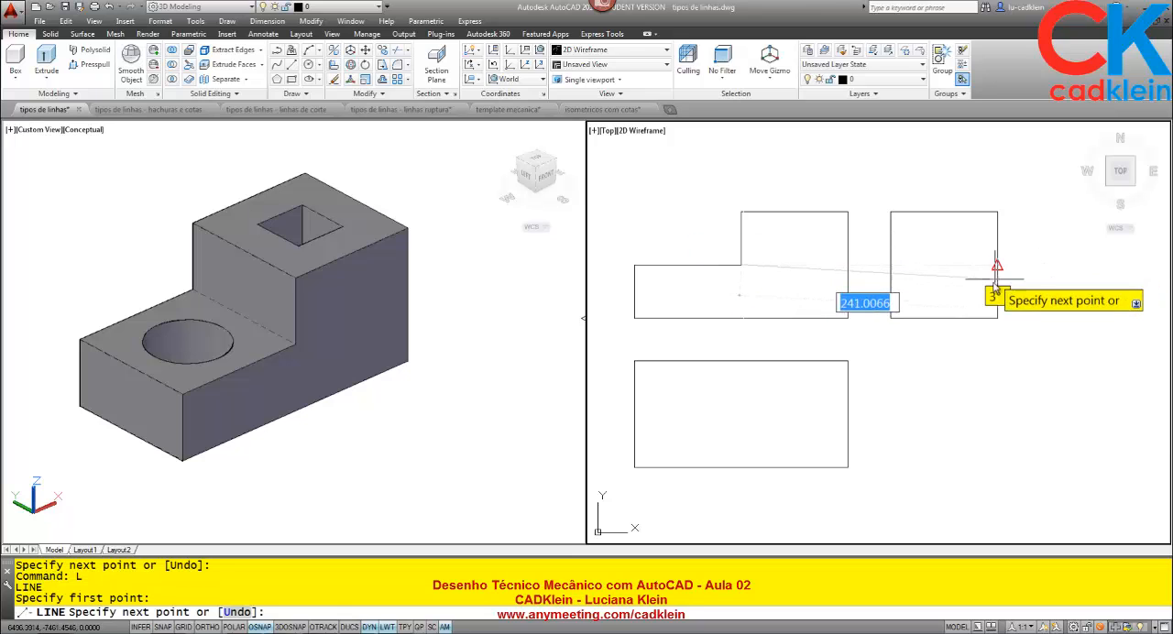
key("F8")
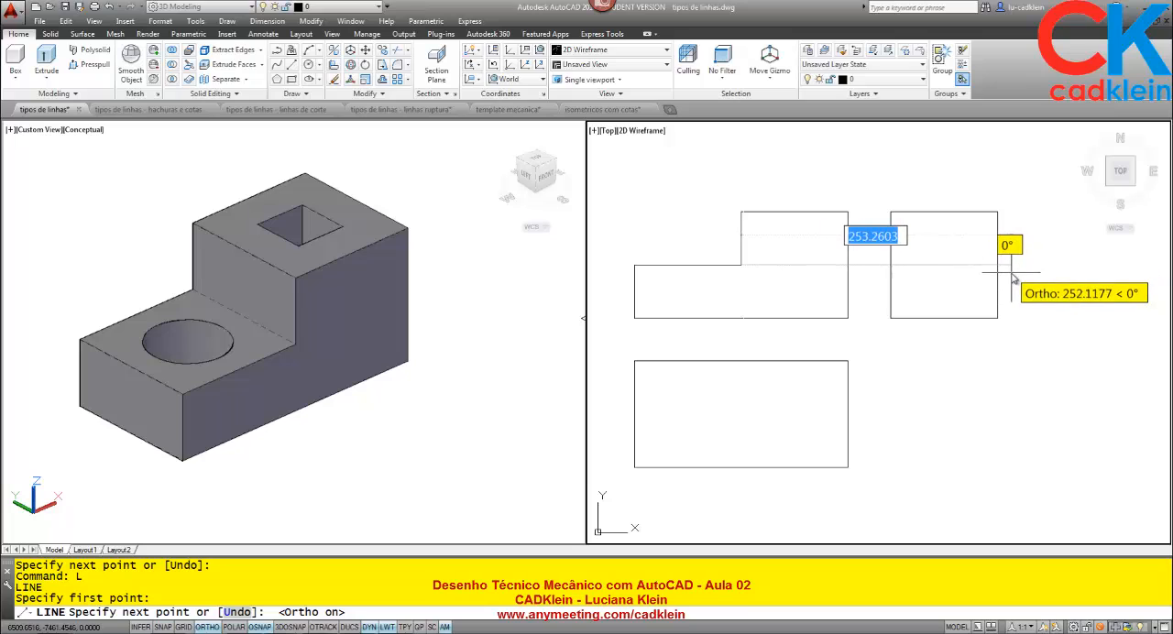
key("Escape")
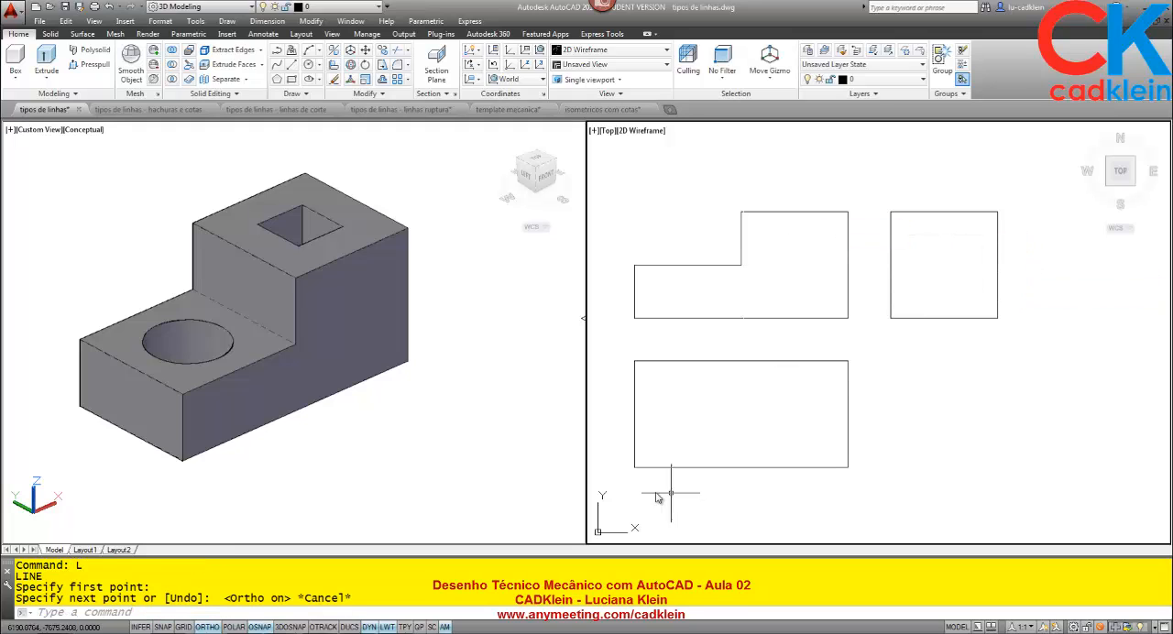
left_click(322, 627)
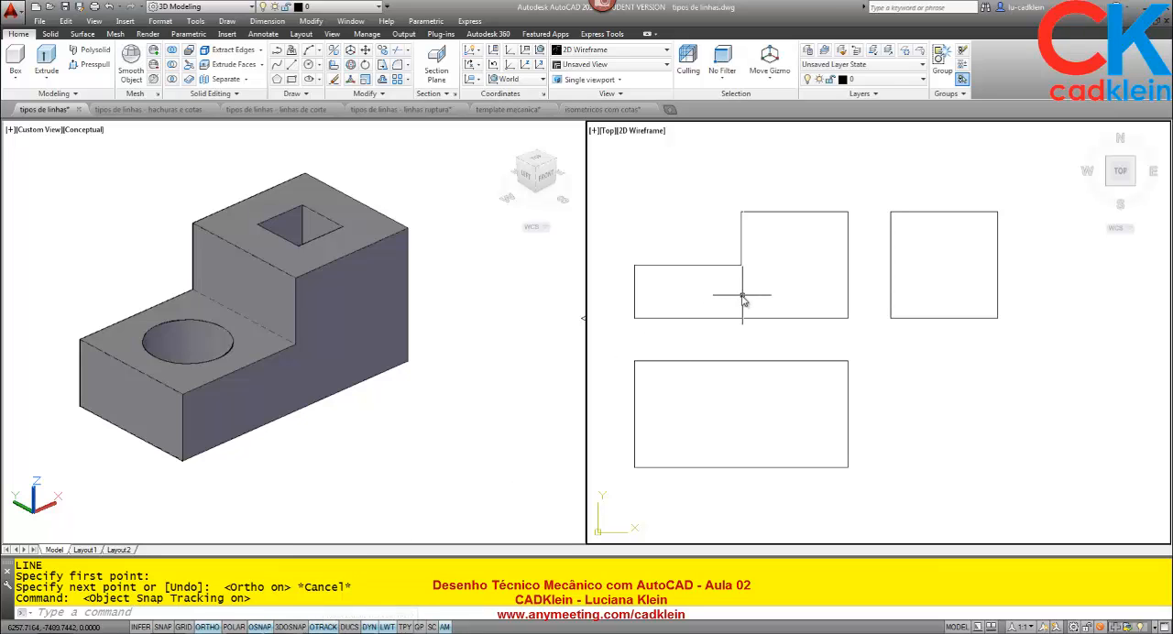
type("L")
key("Return")
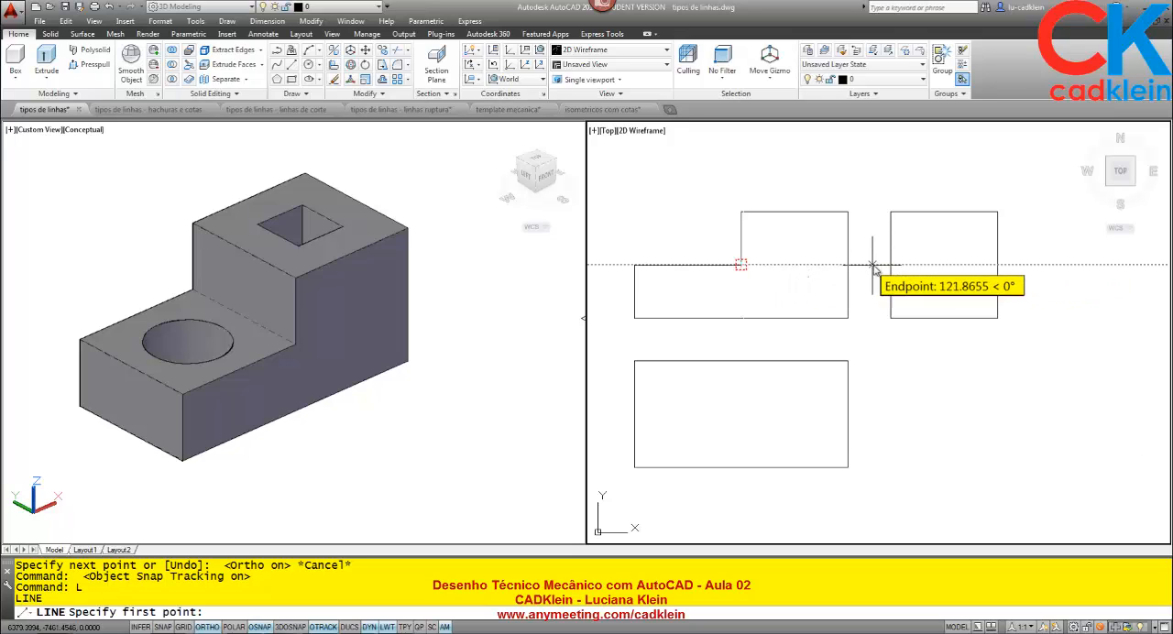
key("Escape")
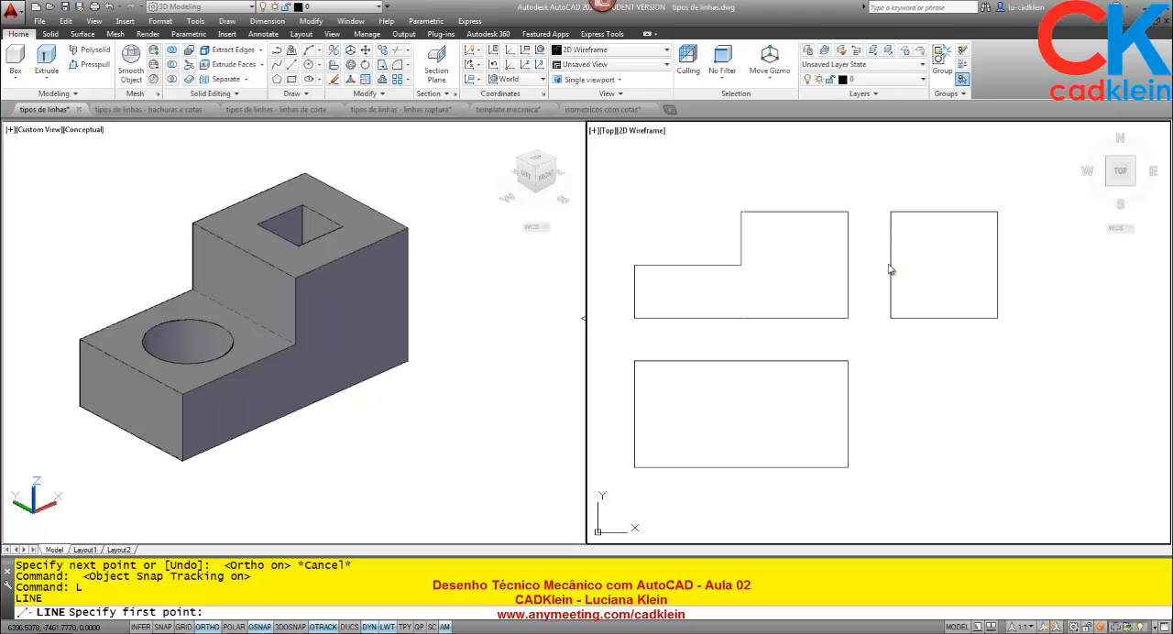
Turn off the Midpoint object snap, leaving Endpoint, Center, Quadrant and Intersection active.
type("OS")
key("Return")
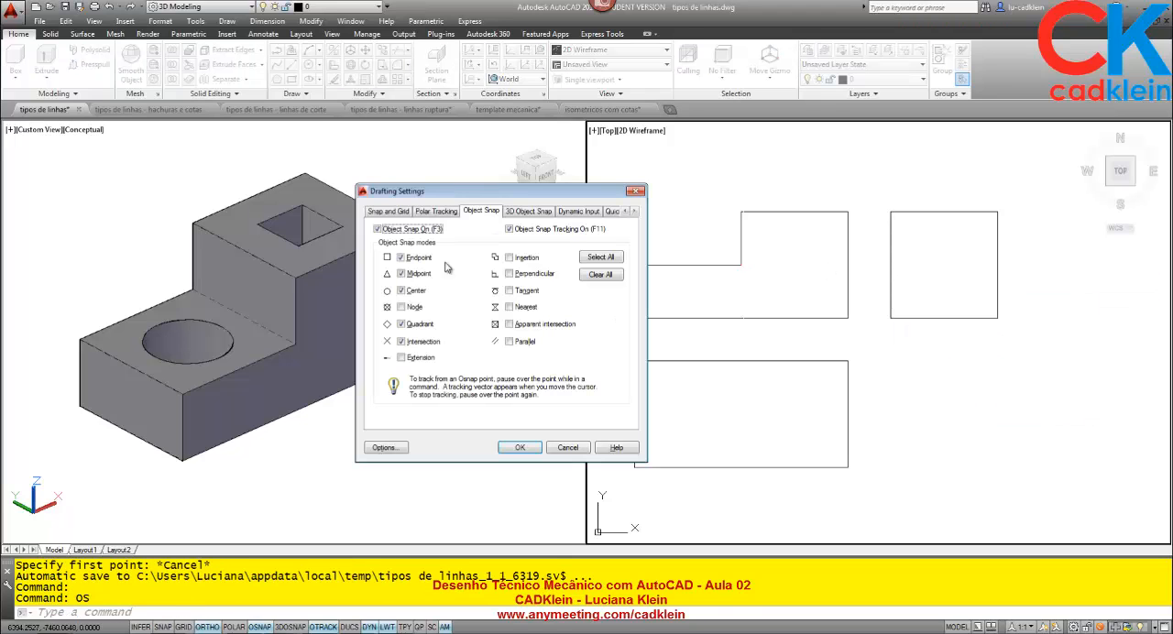
left_click(402, 274)
left_click(516, 447)
type("O")
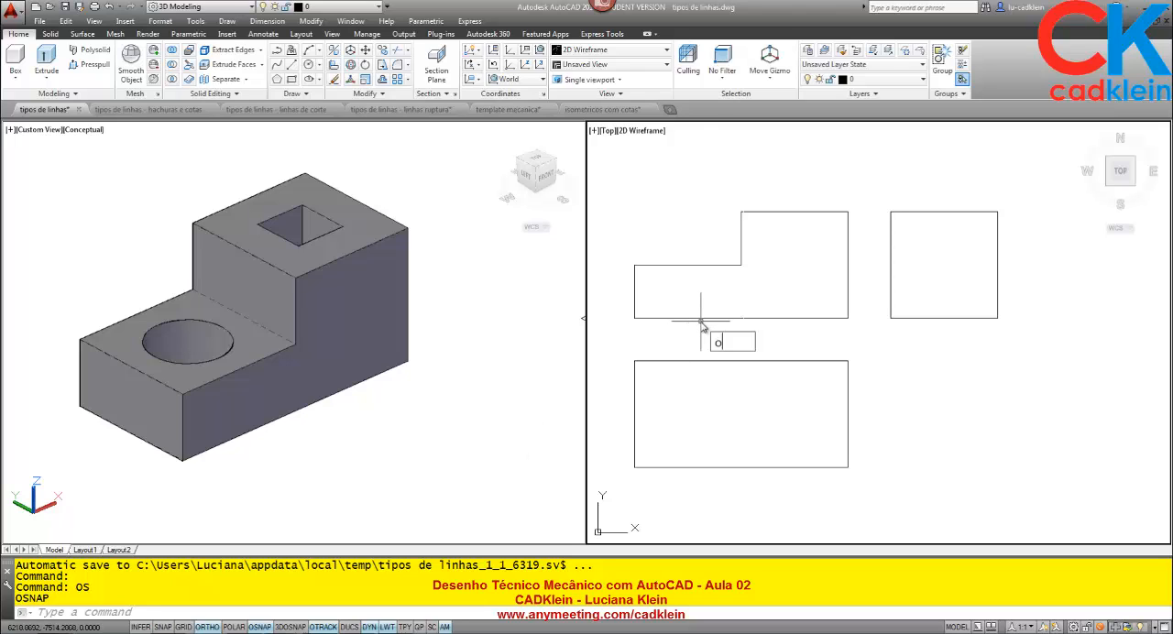
type("S")
key("Return")
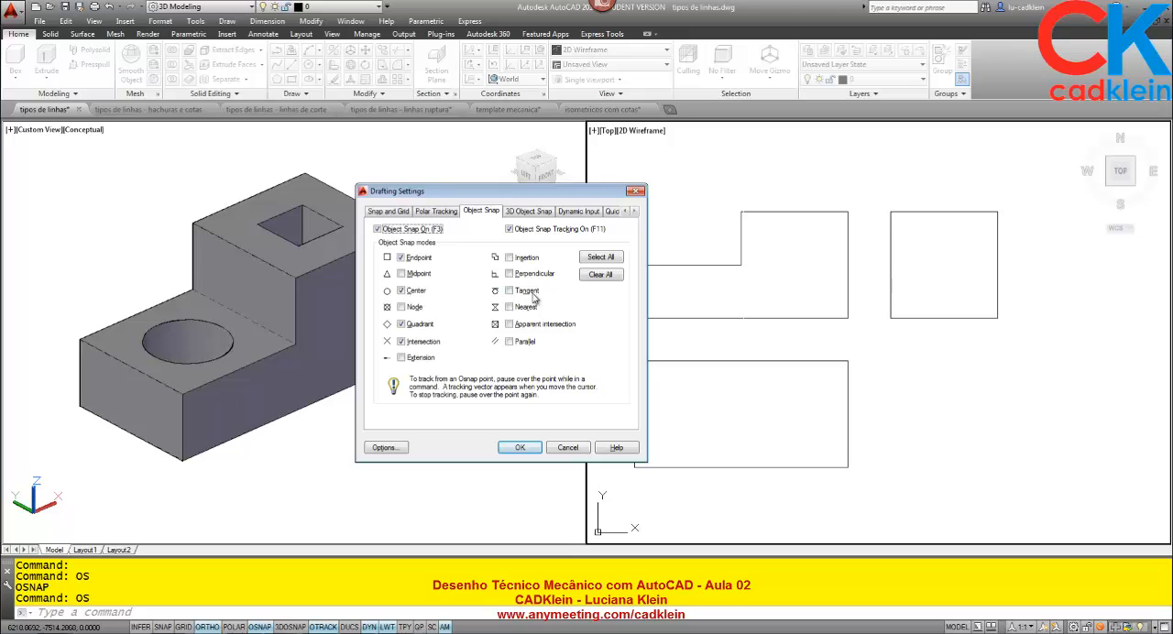
left_click(519, 448)
Draw a horizontal line across the side view, tracked from the front view's inner step corner and ending perpendicular to the opposite edge.
type("L")
key("Return")
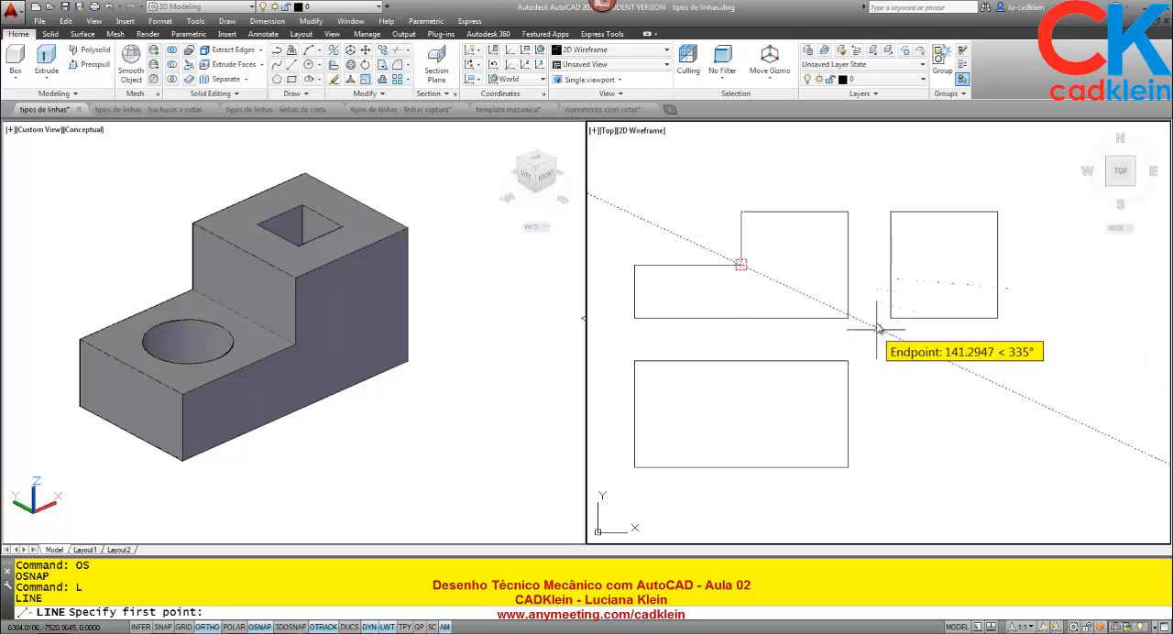
left_click(891, 266)
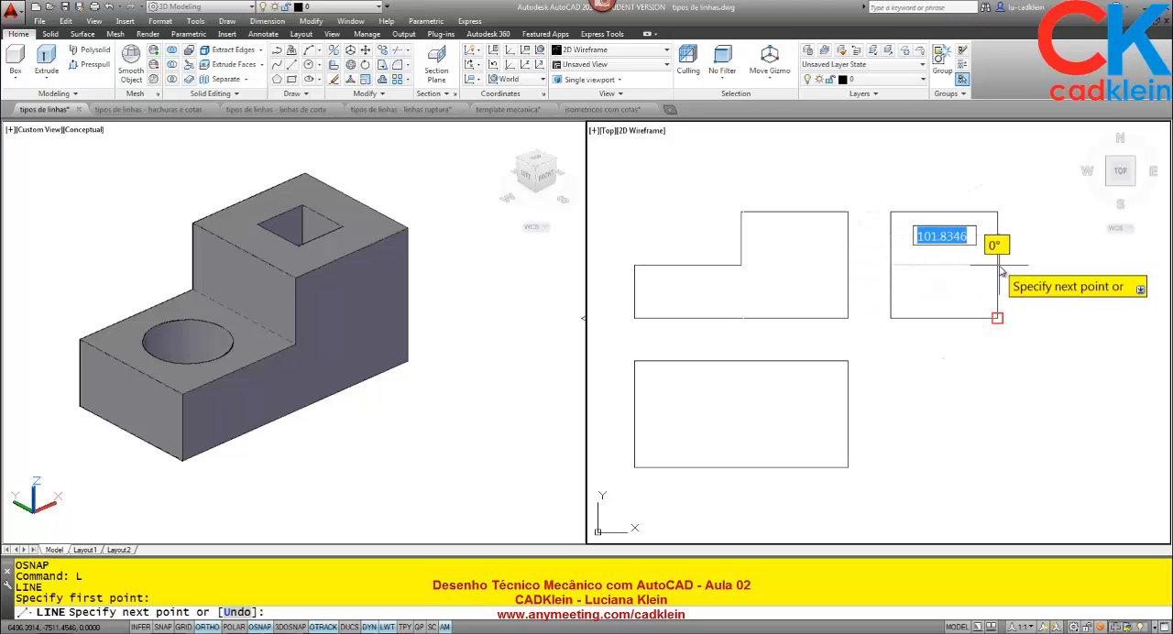
type("per")
key("Return")
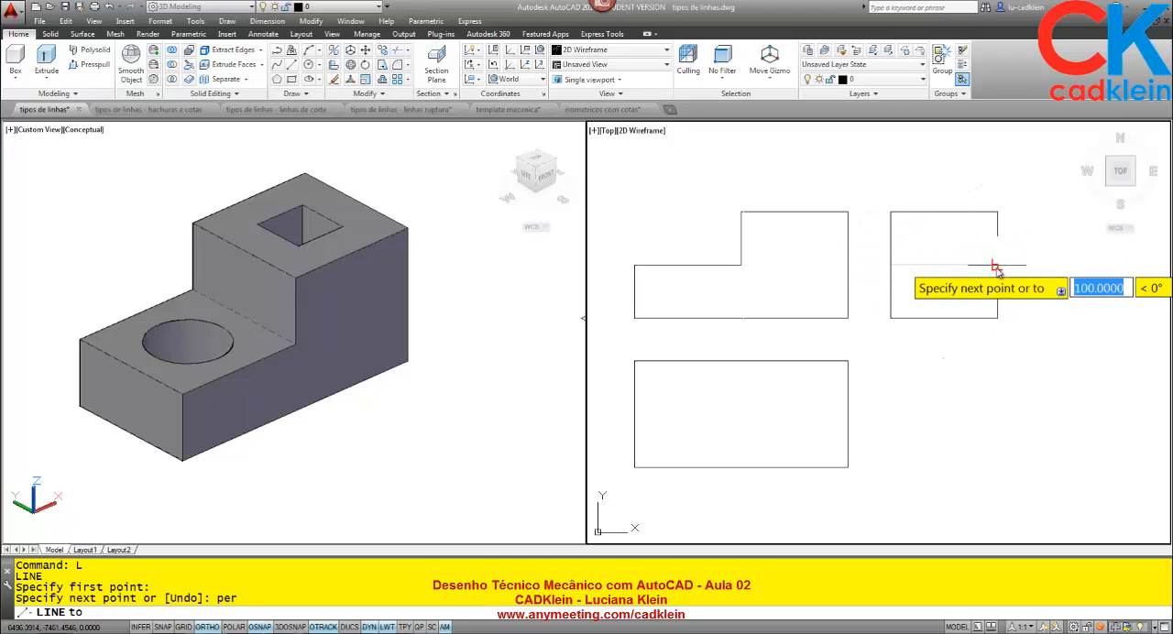
left_click(997, 266)
key("Return")
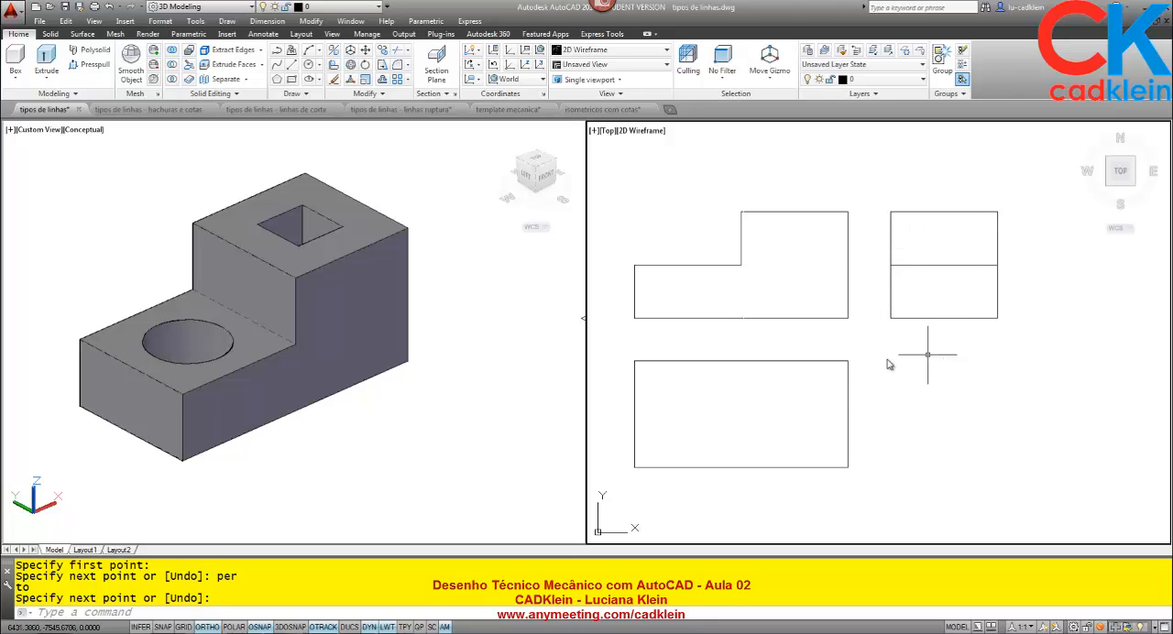
Add Perpendicular to the running object snap modes.
type("s")
key("Return")
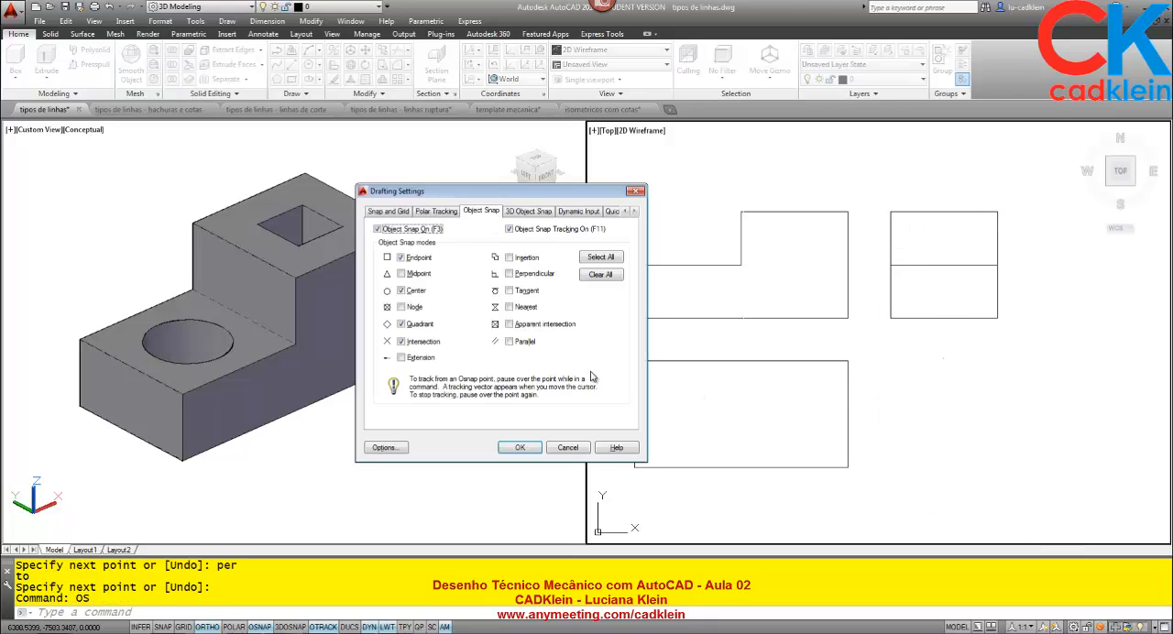
left_click(520, 274)
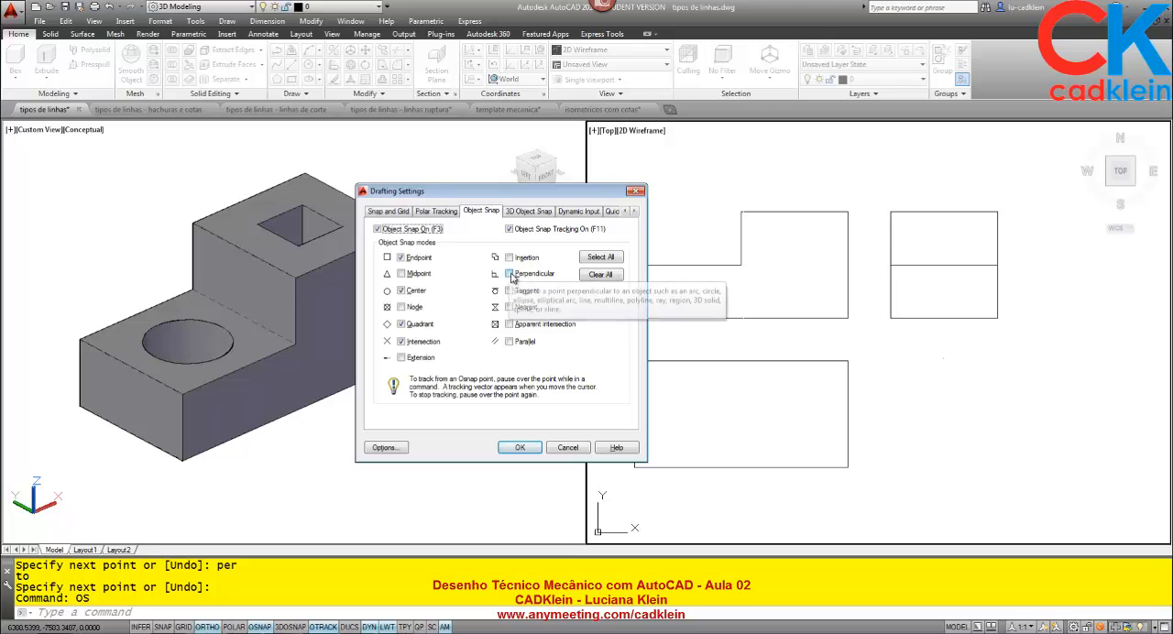
left_click(512, 450)
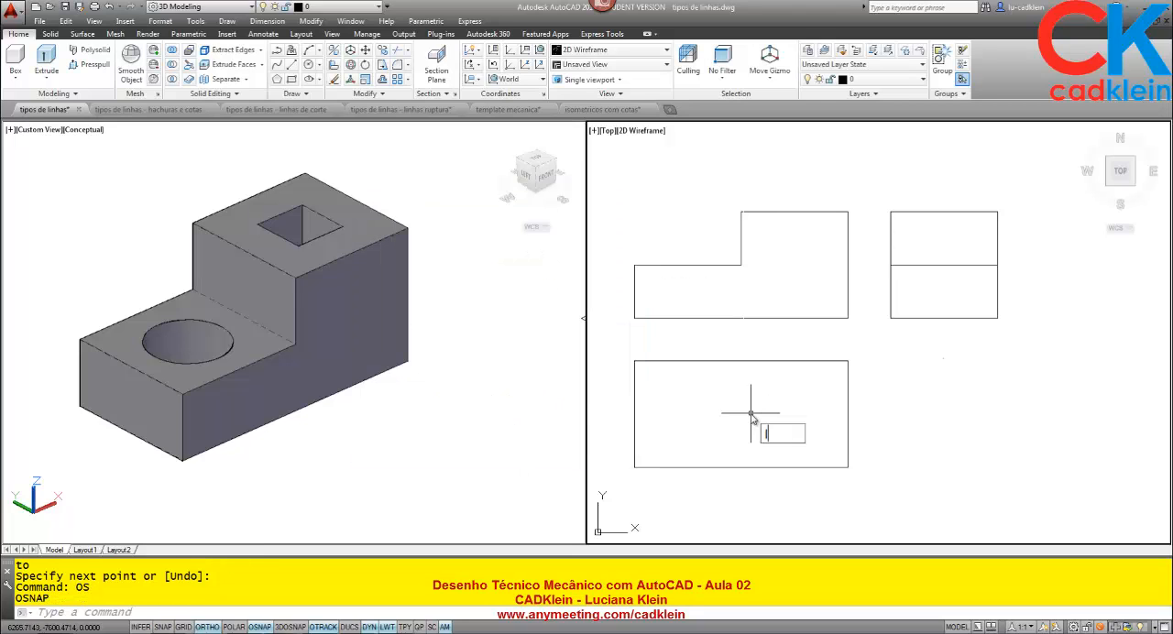
Draw a vertical line across the rectangle below the front view, tracked from the inner step corner and perpendicular to the lower edge.
type("l")
key("Return")
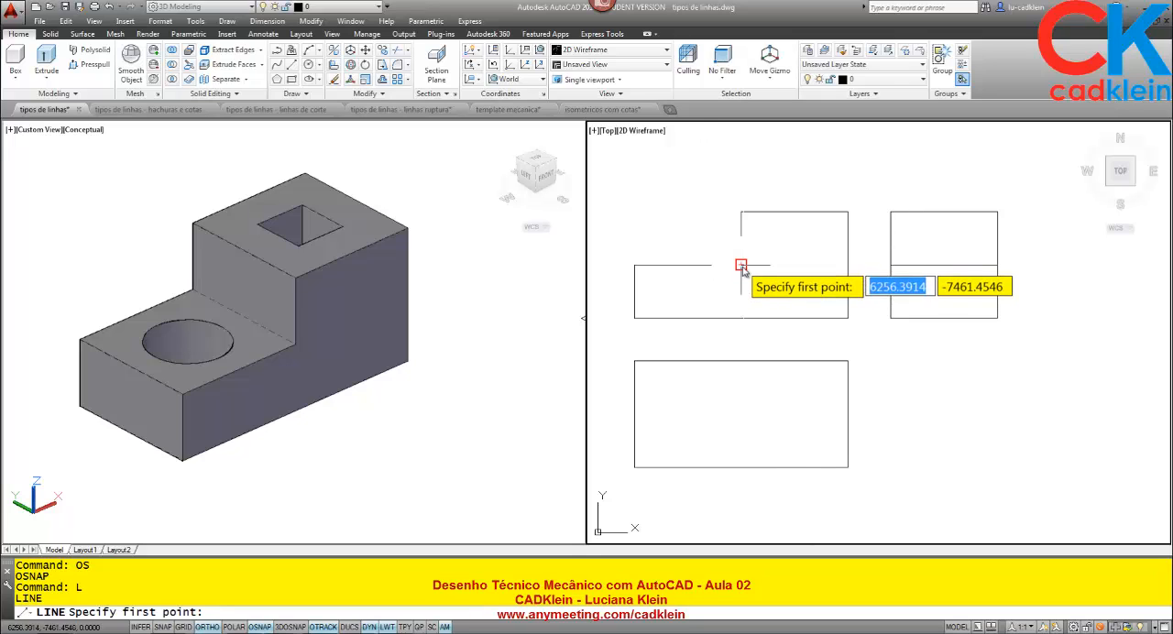
left_click(740, 362)
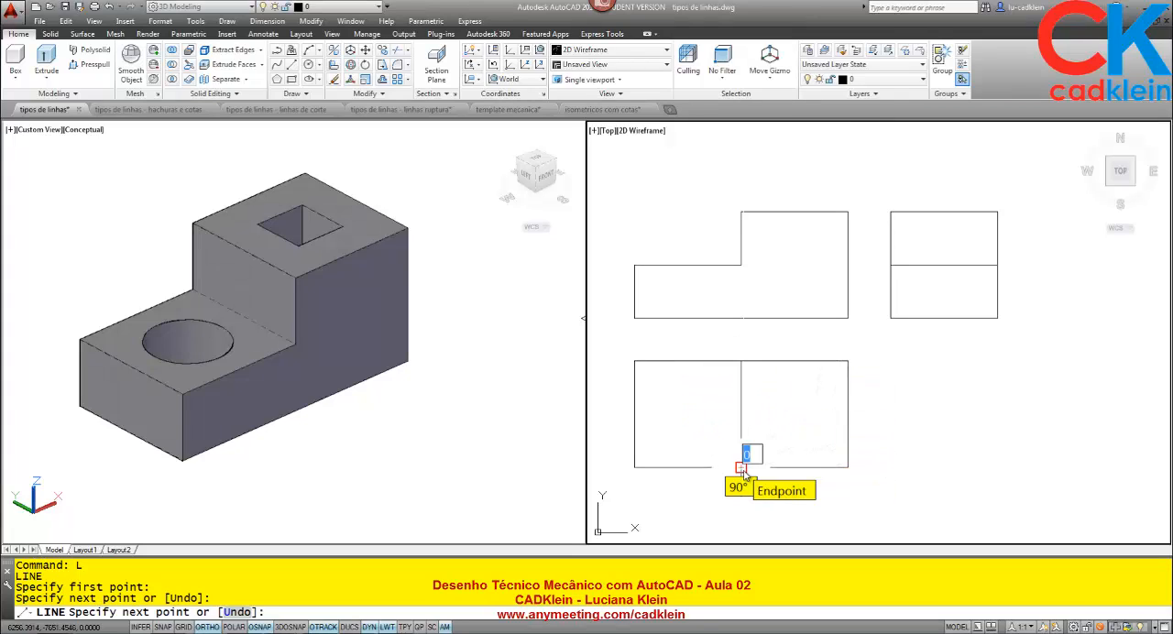
left_click(742, 471)
key("Return")
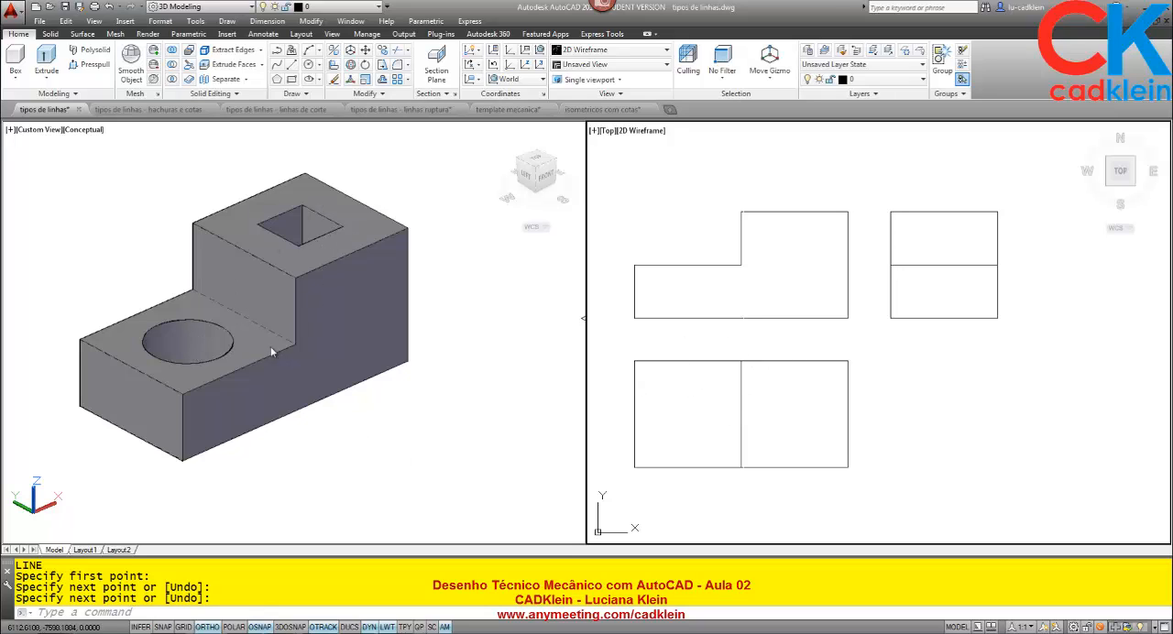
Check the running object snap modes and measure the round hole's radius on the 3D block from its center to a quadrant.
left_click(201, 336)
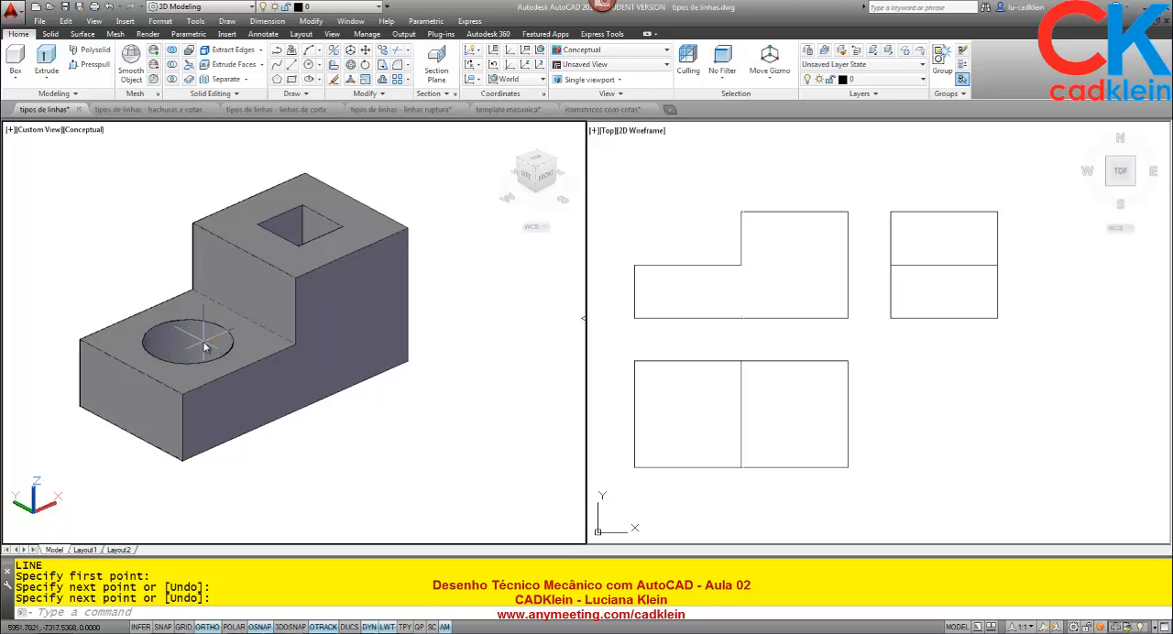
key("Return")
type("OS")
key("Return")
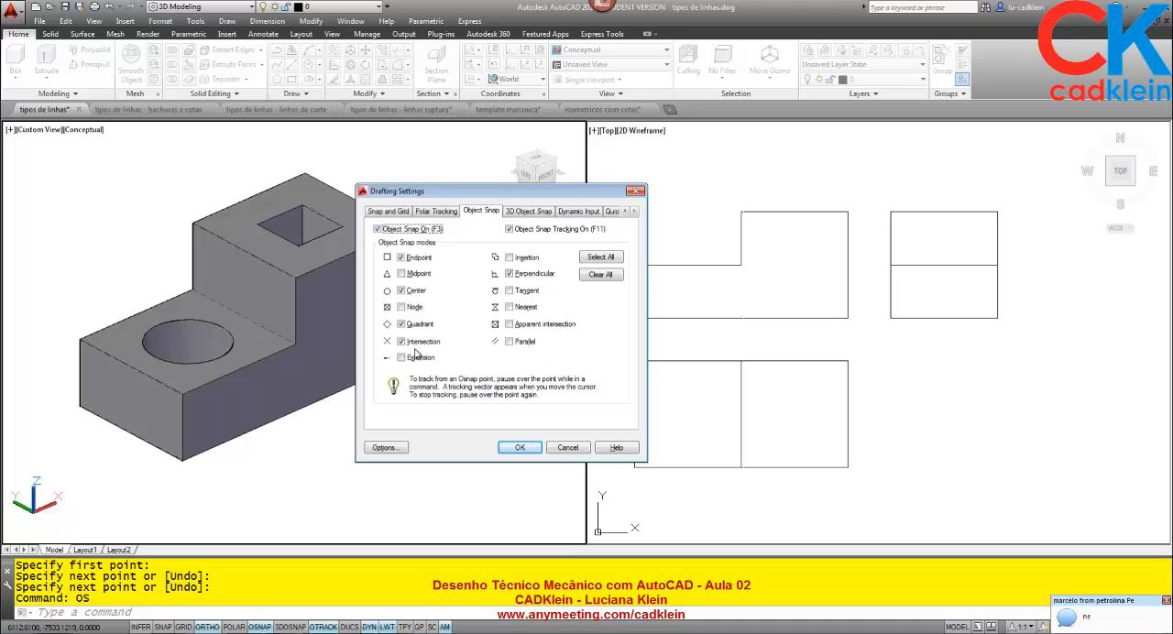
left_click(518, 448)
type("di")
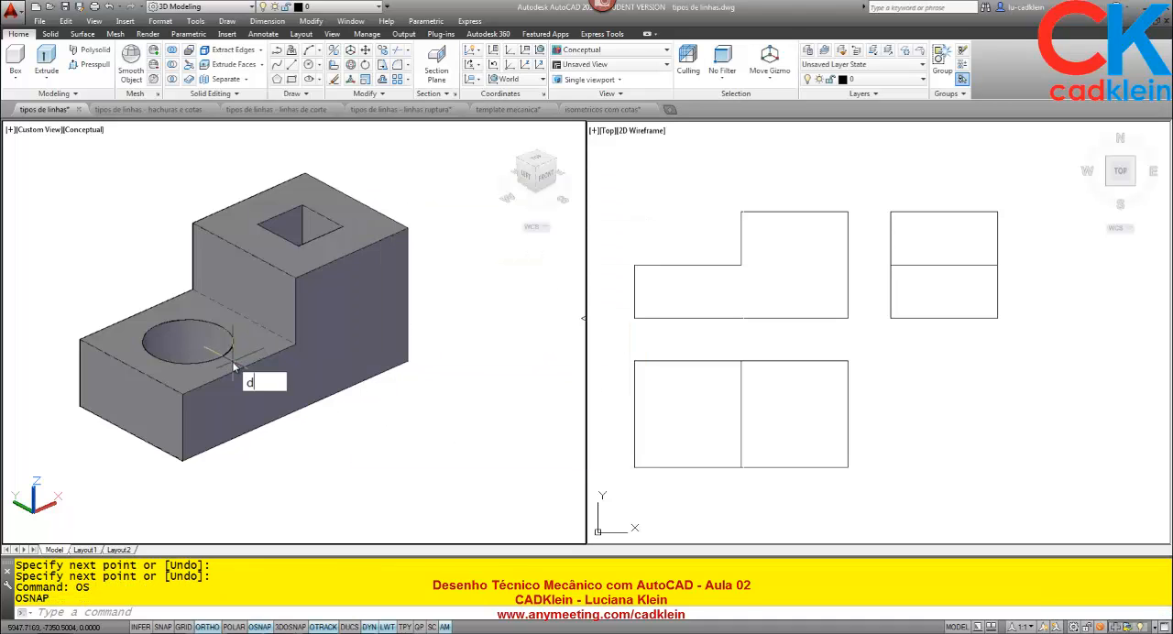
key("Return")
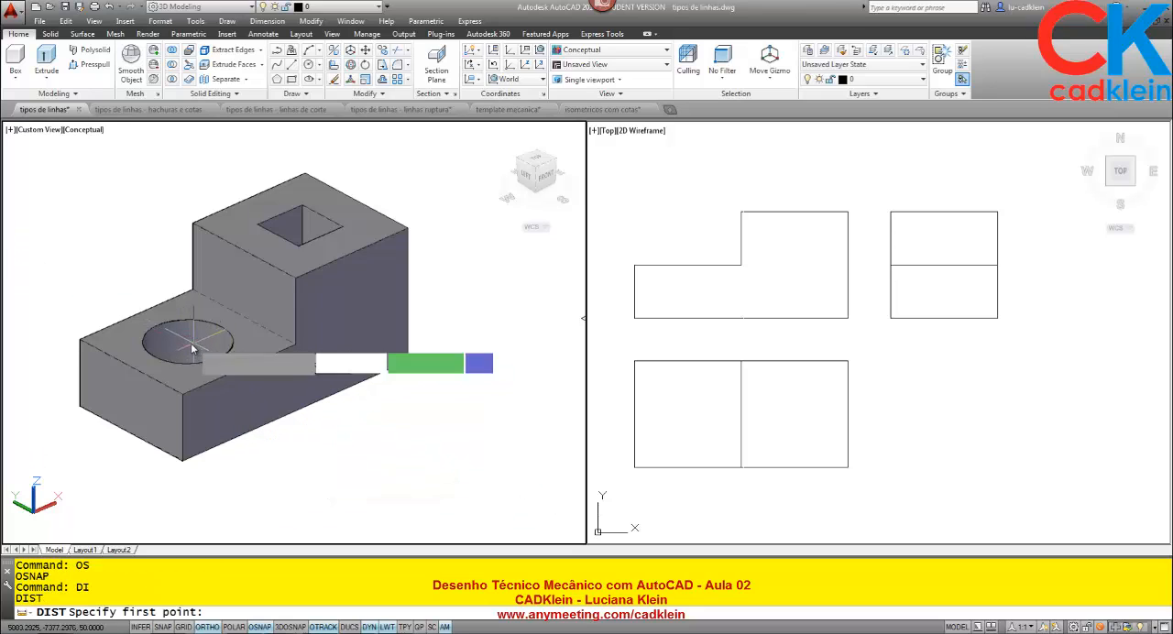
left_click(188, 342)
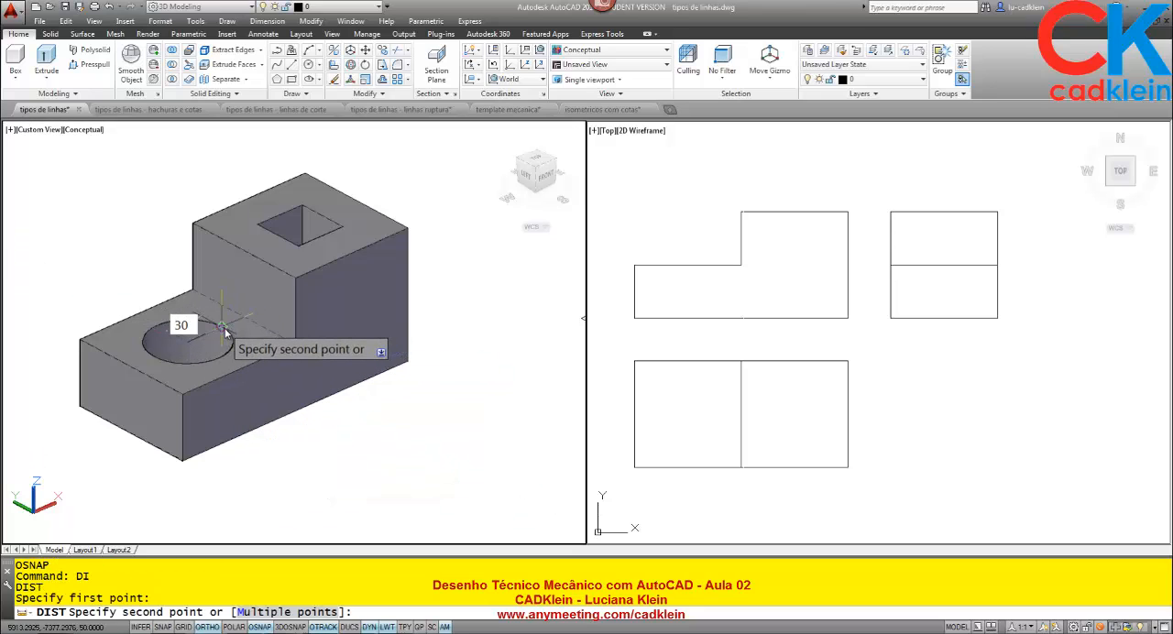
left_click(224, 328)
Draw and erase a trial diagonal across the left square of the top view, from its lower-left to upper-right corner.
left_click(699, 464)
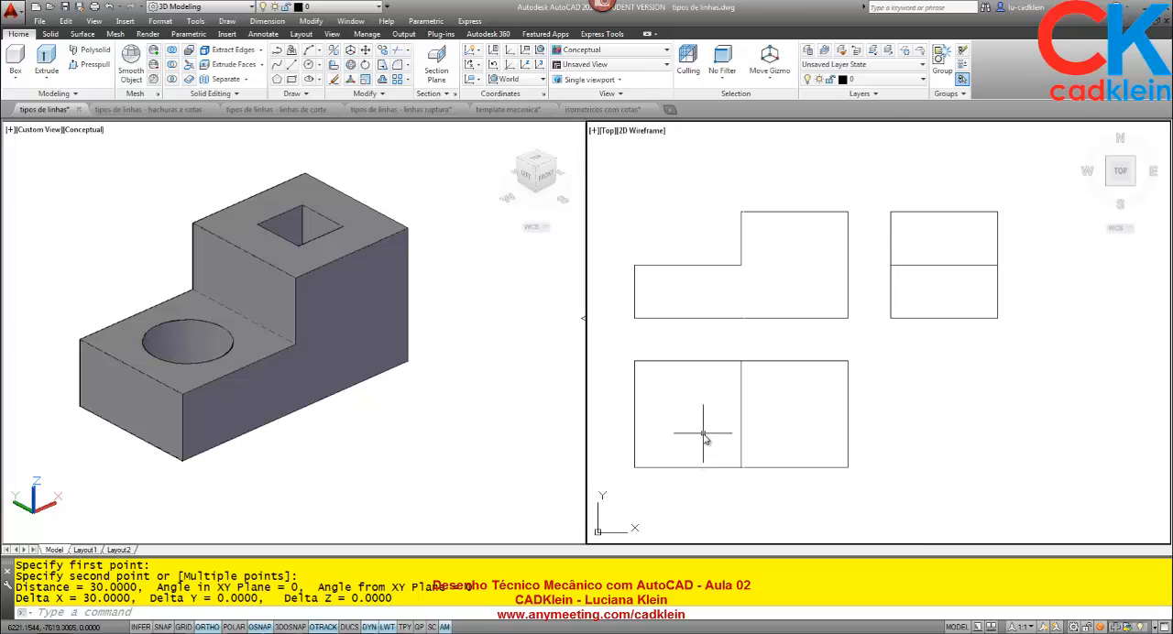
type("L")
key("Return")
left_click(634, 467)
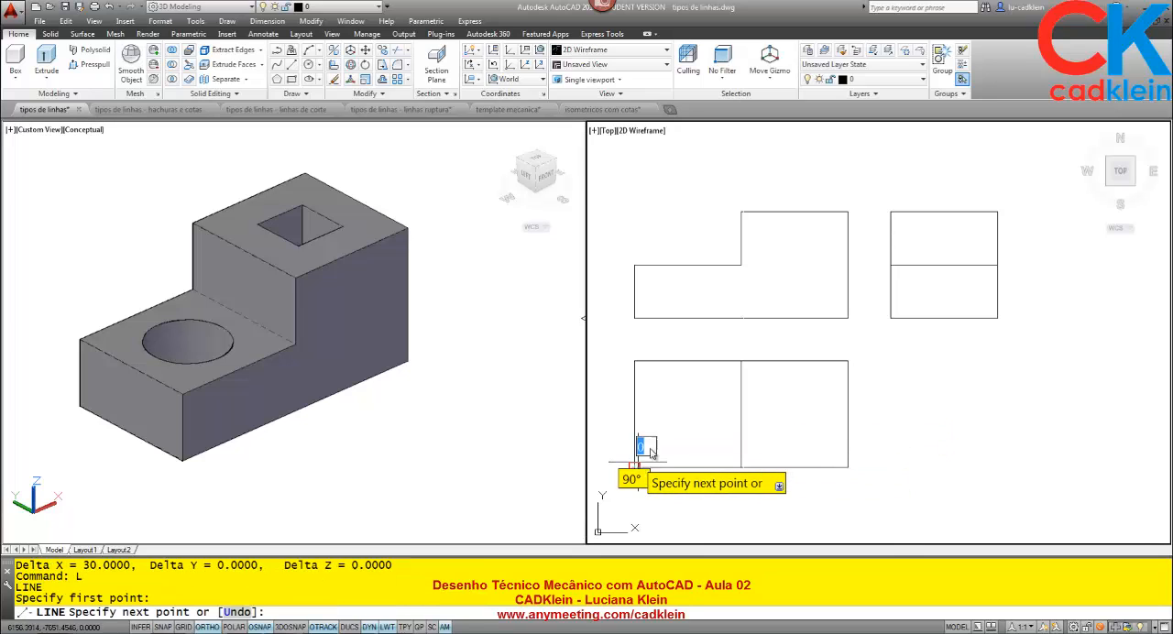
left_click(740, 361)
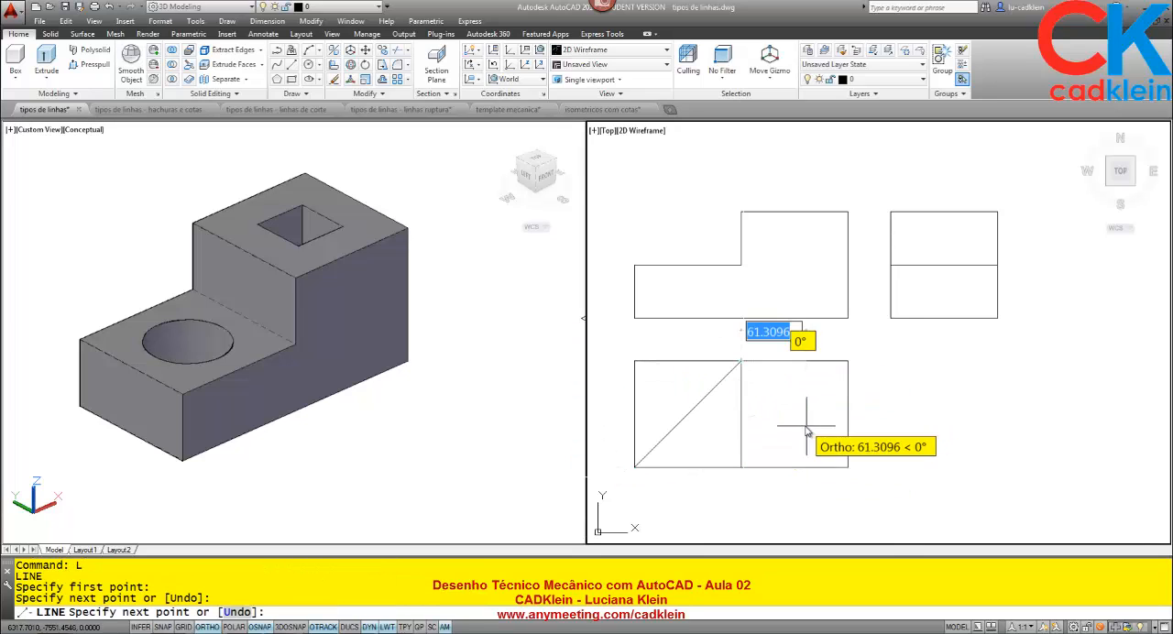
key("Return")
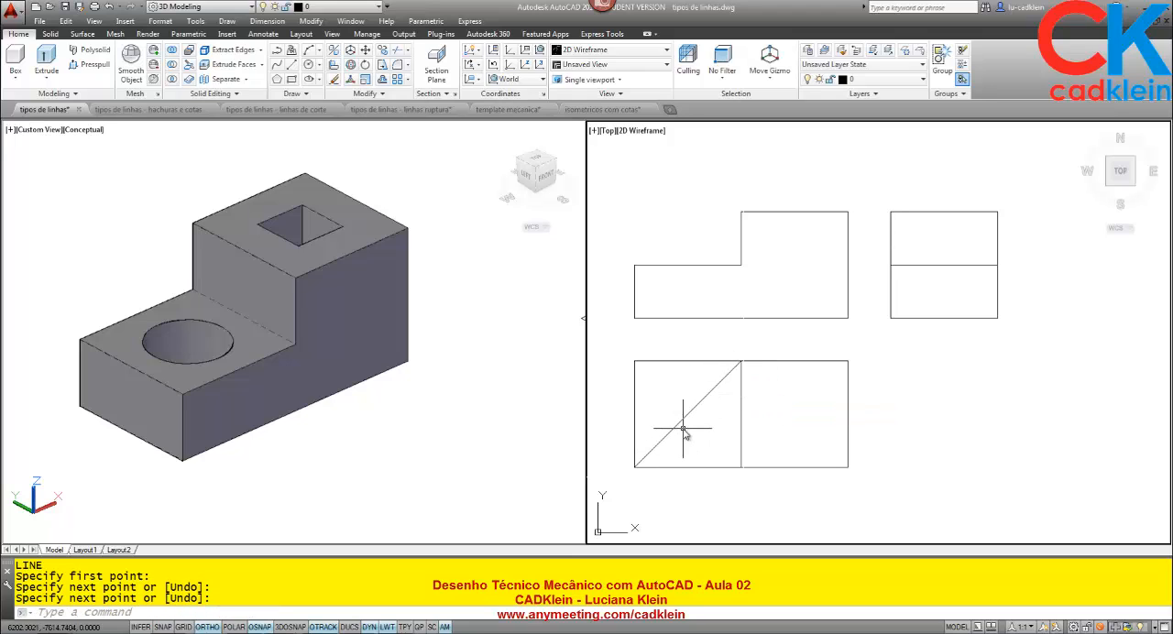
left_click(688, 415)
key("Delete")
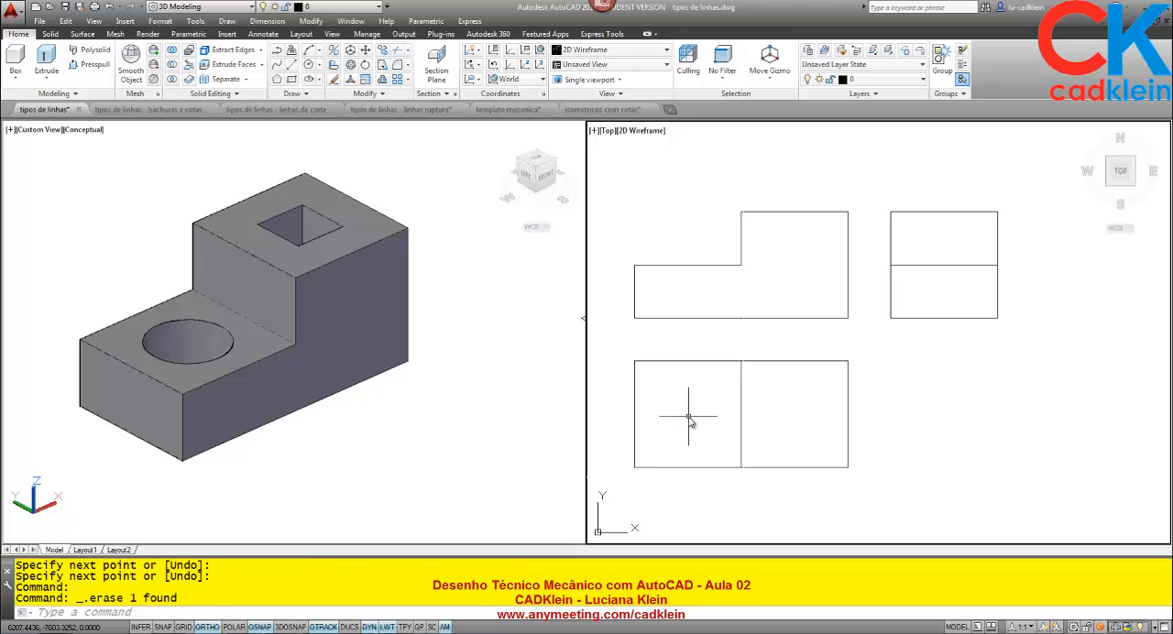
type("C")
key("Return")
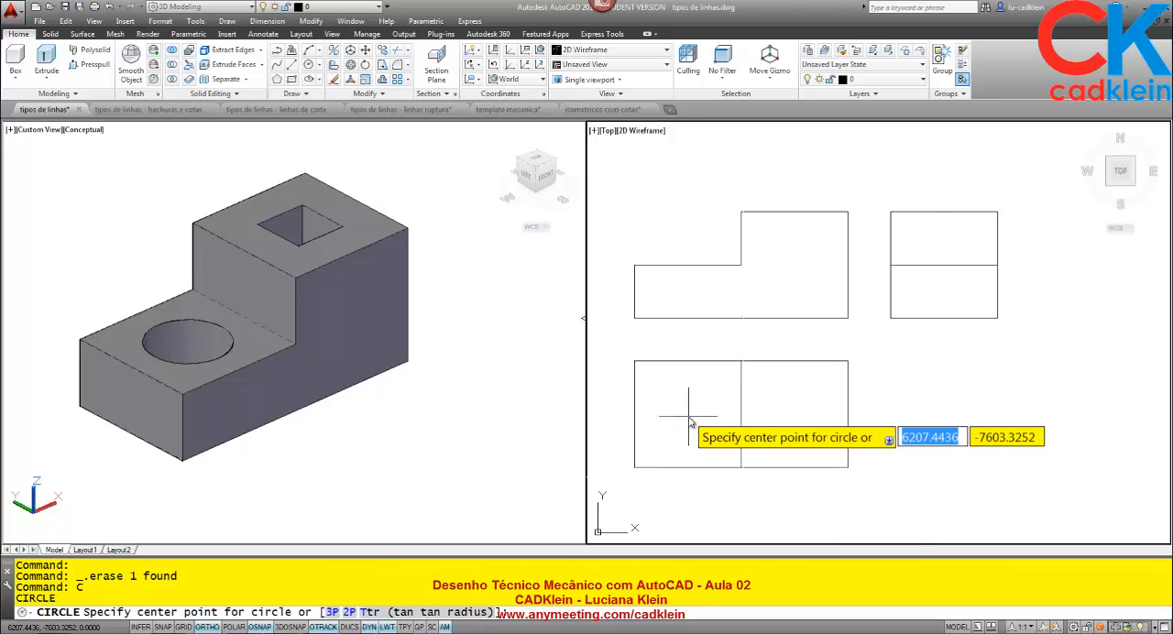
key("Escape")
Turn on the Midpoint running object snap alongside Endpoint, Center, Quadrant, Intersection and Perpendicular.
type("O")
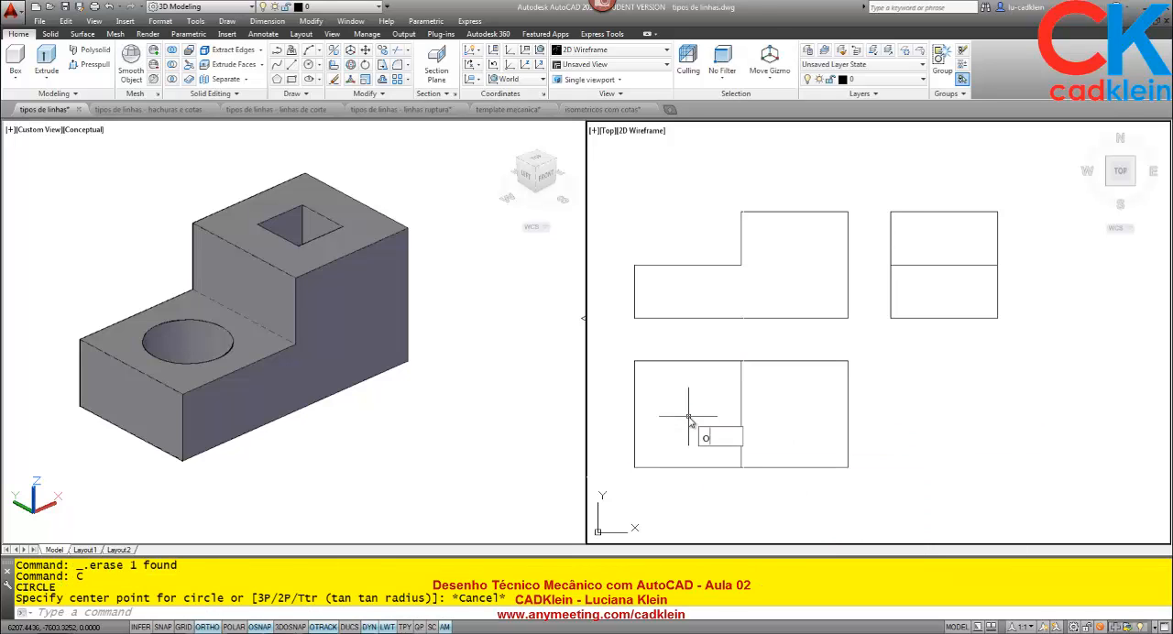
type("S")
key("Return")
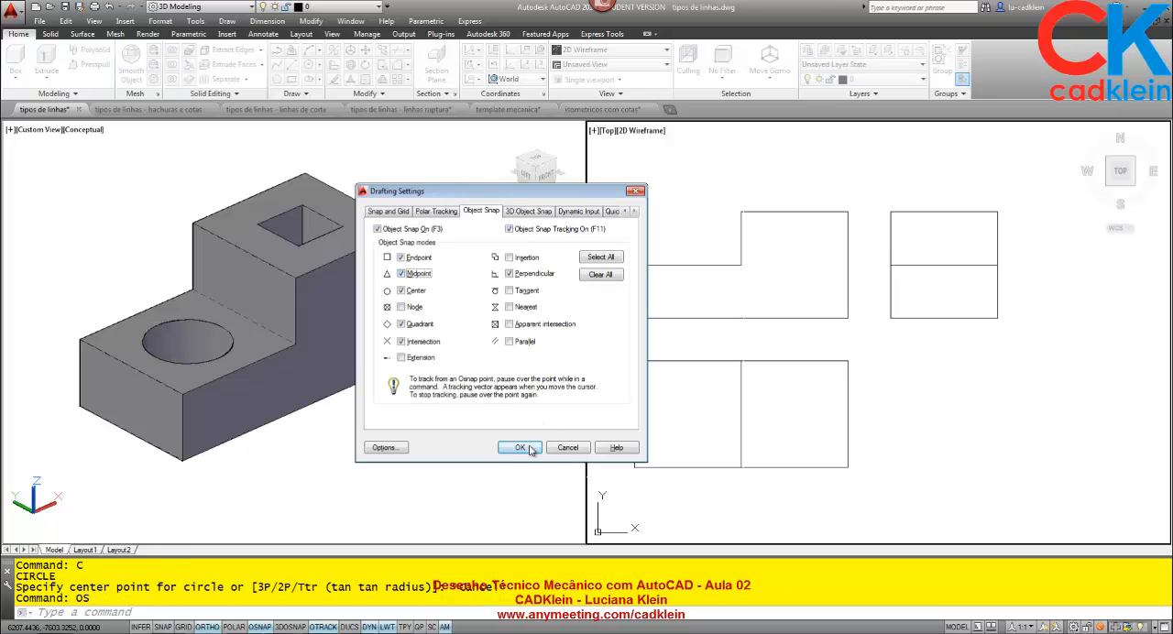
left_click(520, 447)
key("Return")
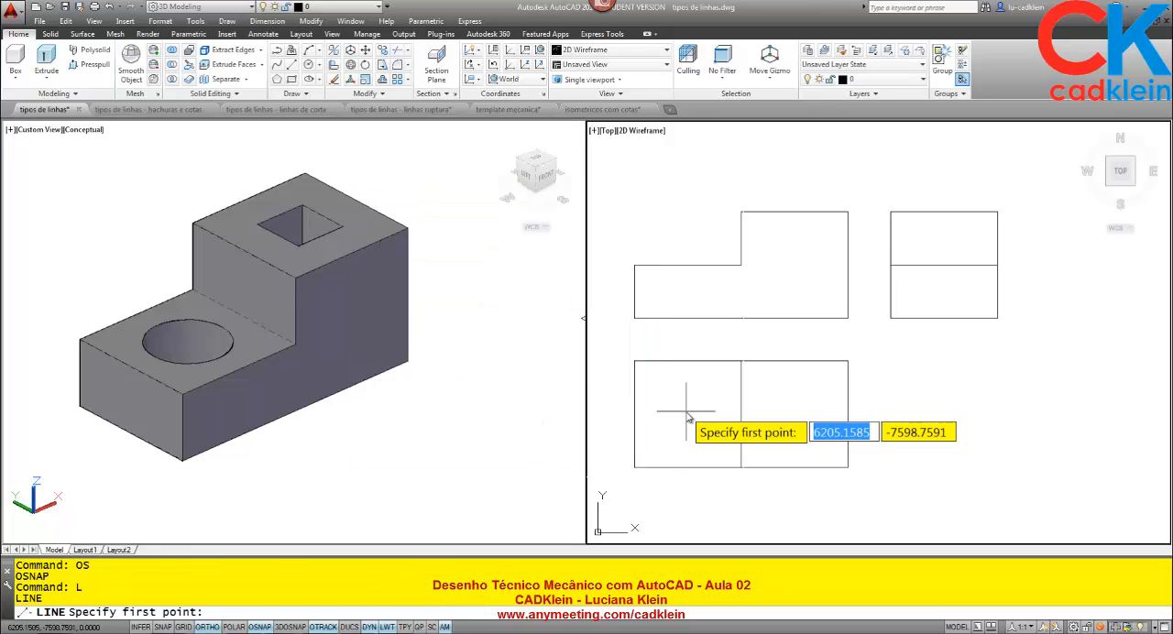
key("Escape")
Try to locate a circle's center in the top view's left square by tracking from the midpoints of its edges.
type("c")
key("Return")
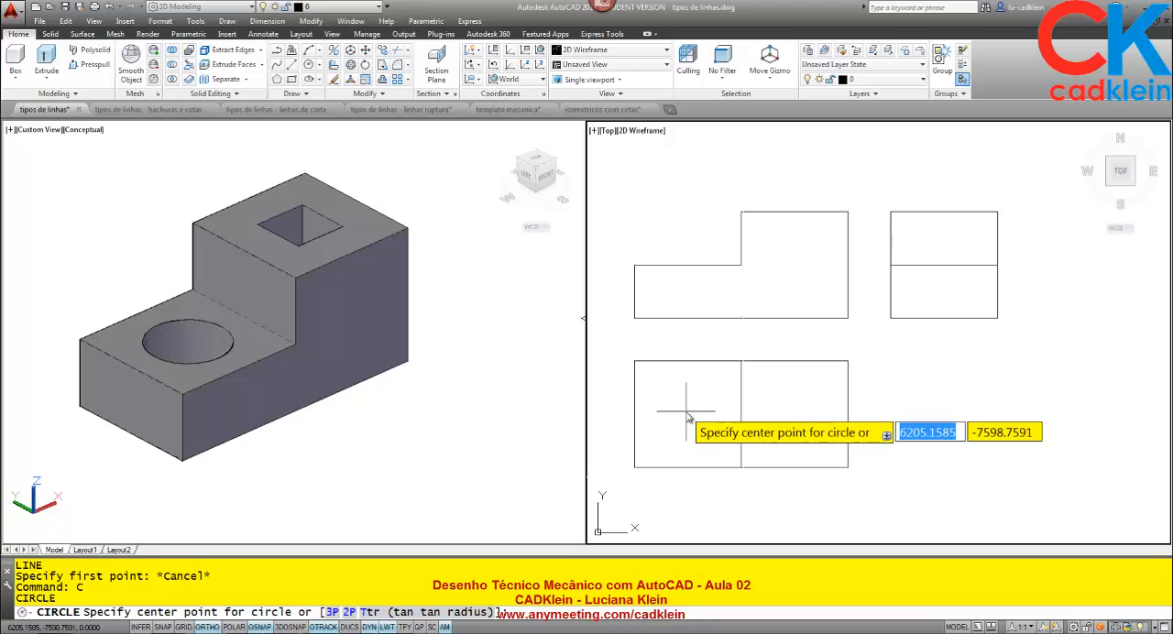
scroll(686, 440, "up", 3)
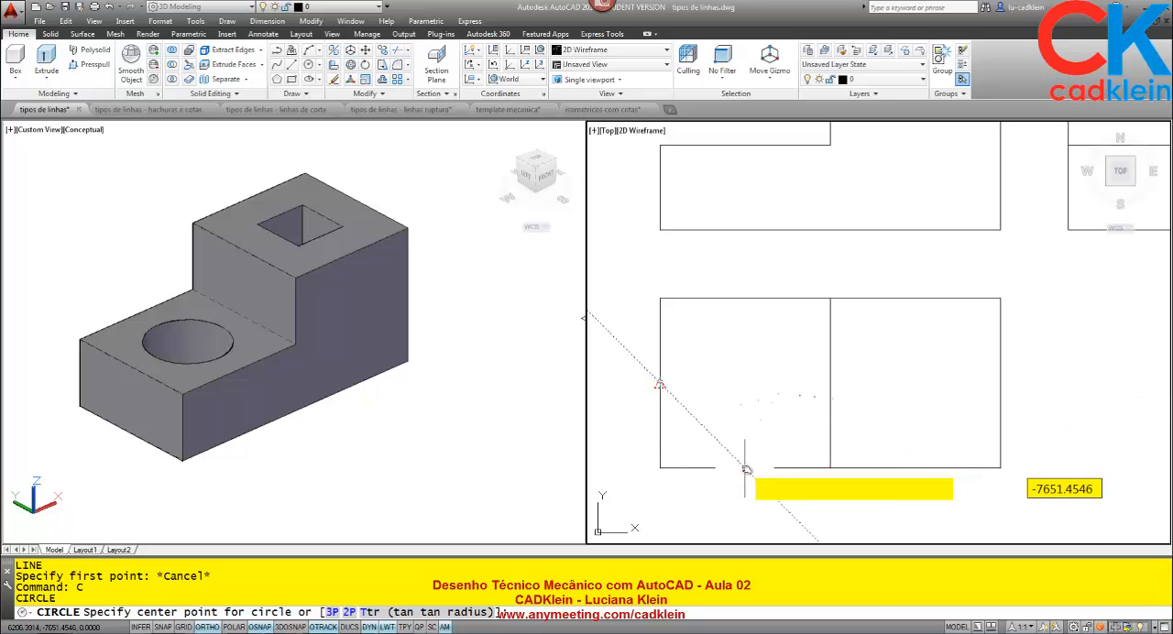
key("Escape")
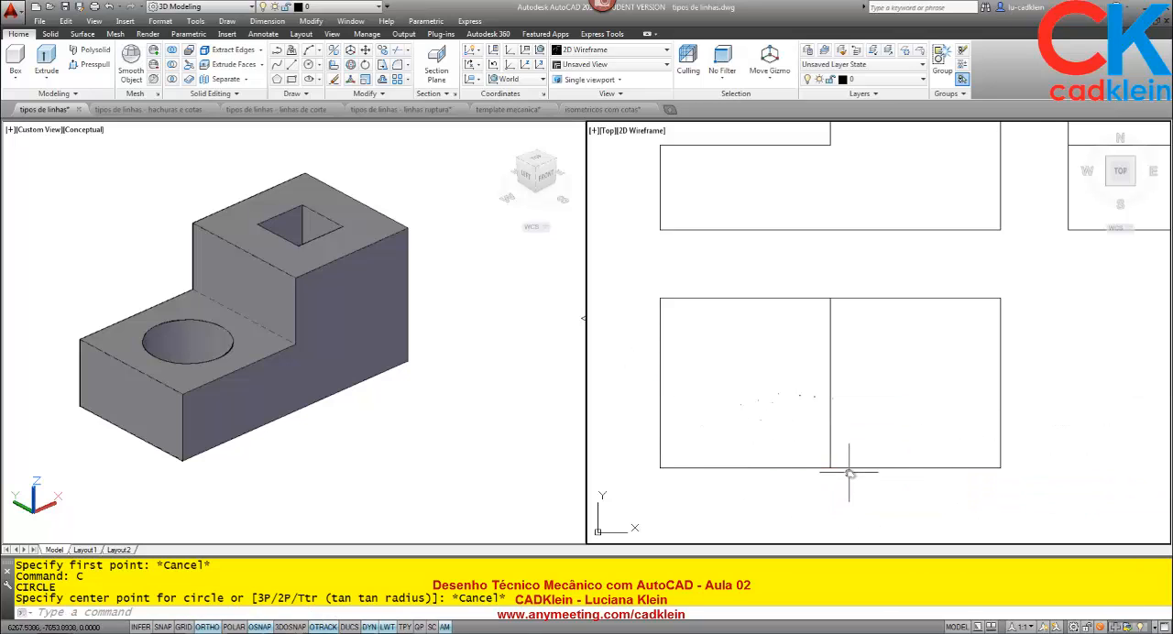
left_click(843, 469)
key("Escape")
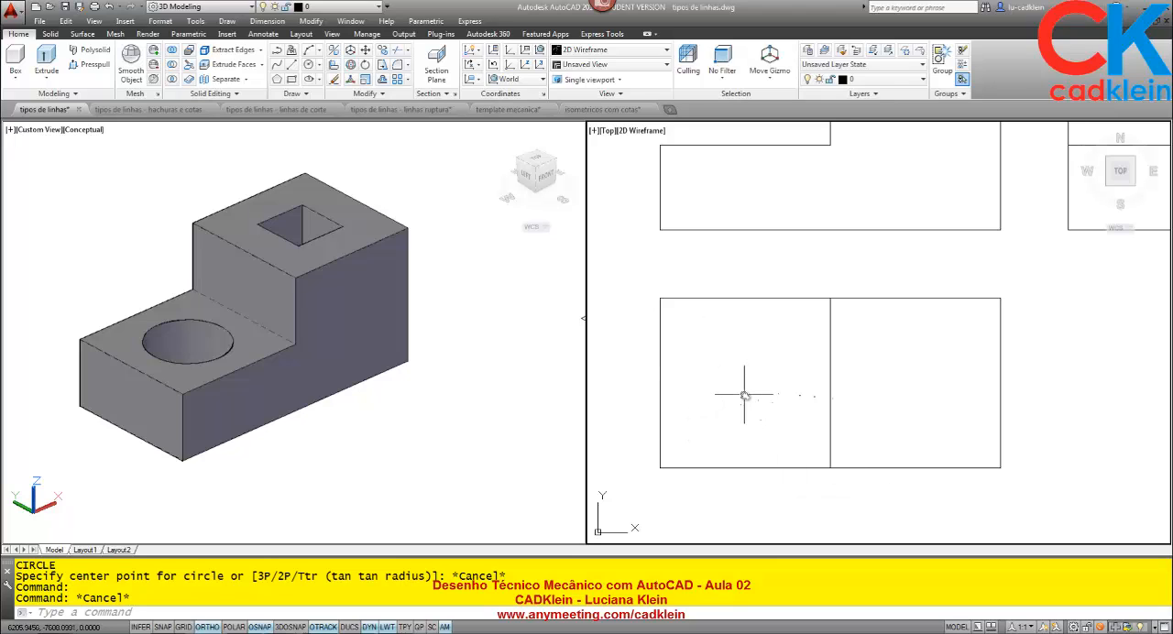
Draw a circle of radius 30 in the top view's left square, centered with m2p between two diagonally opposite corners.
key("Return")
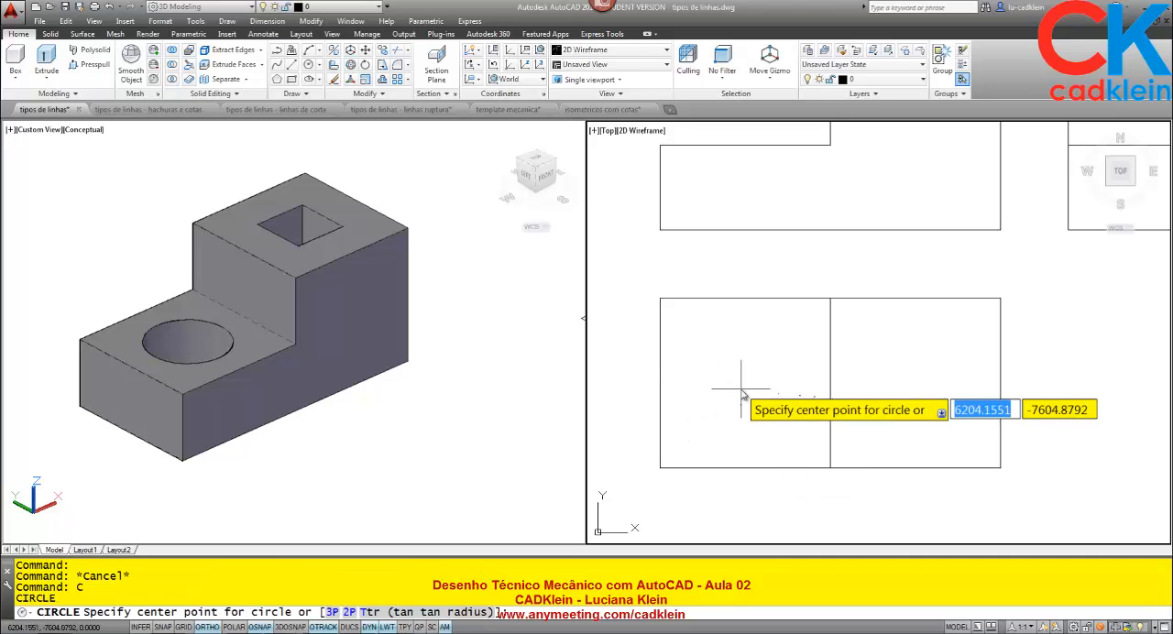
type("m2p")
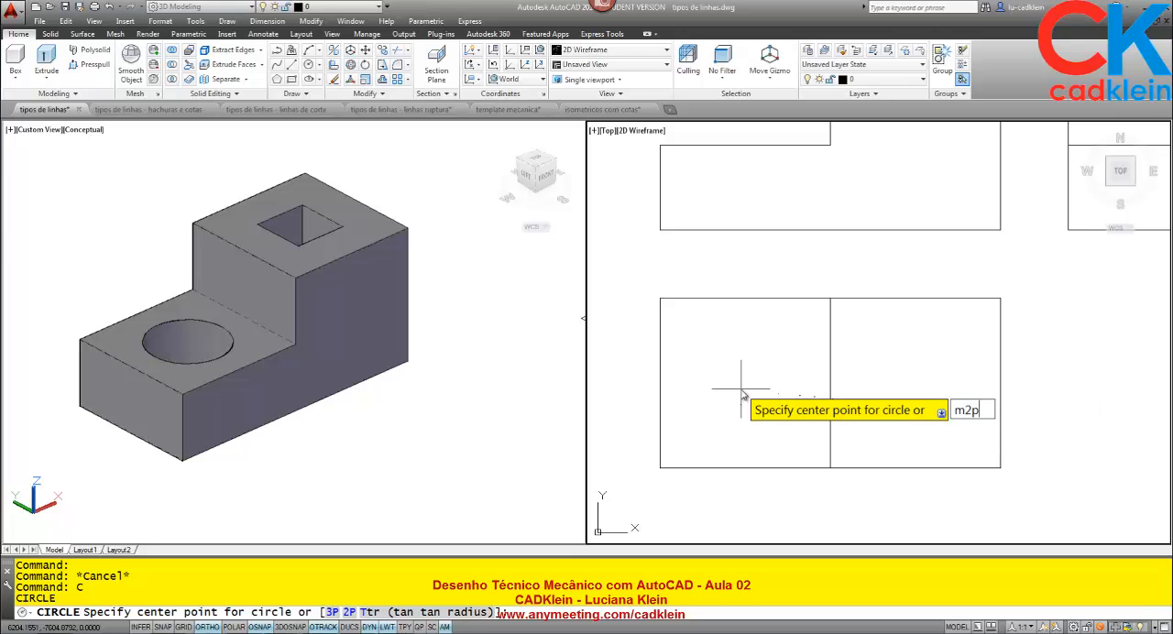
key("Return")
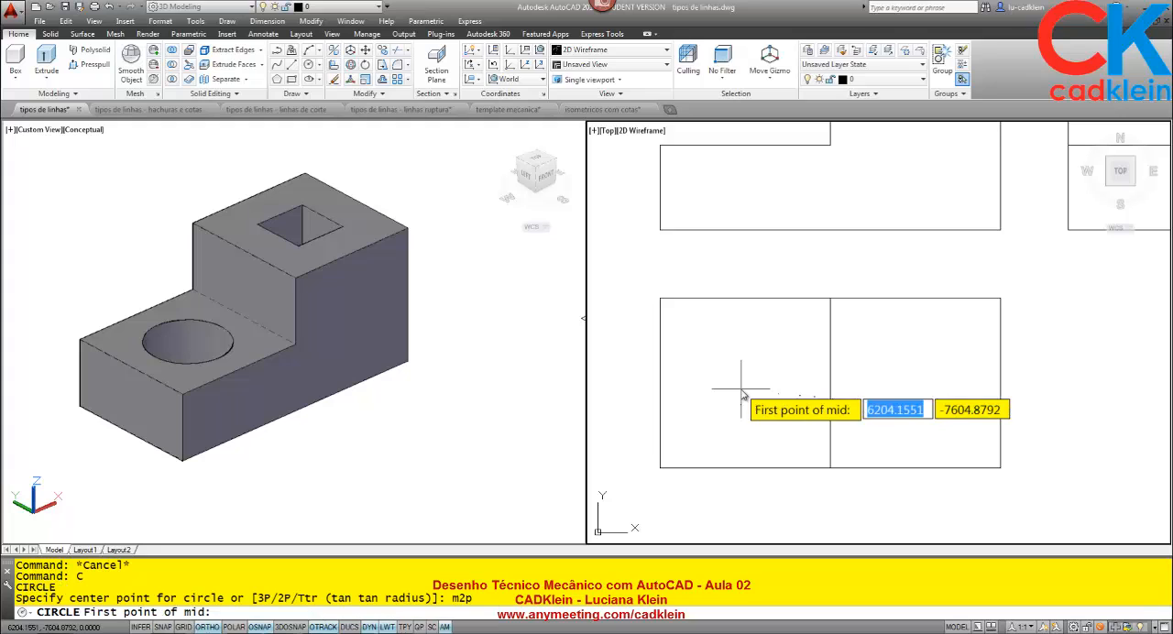
left_click(660, 468)
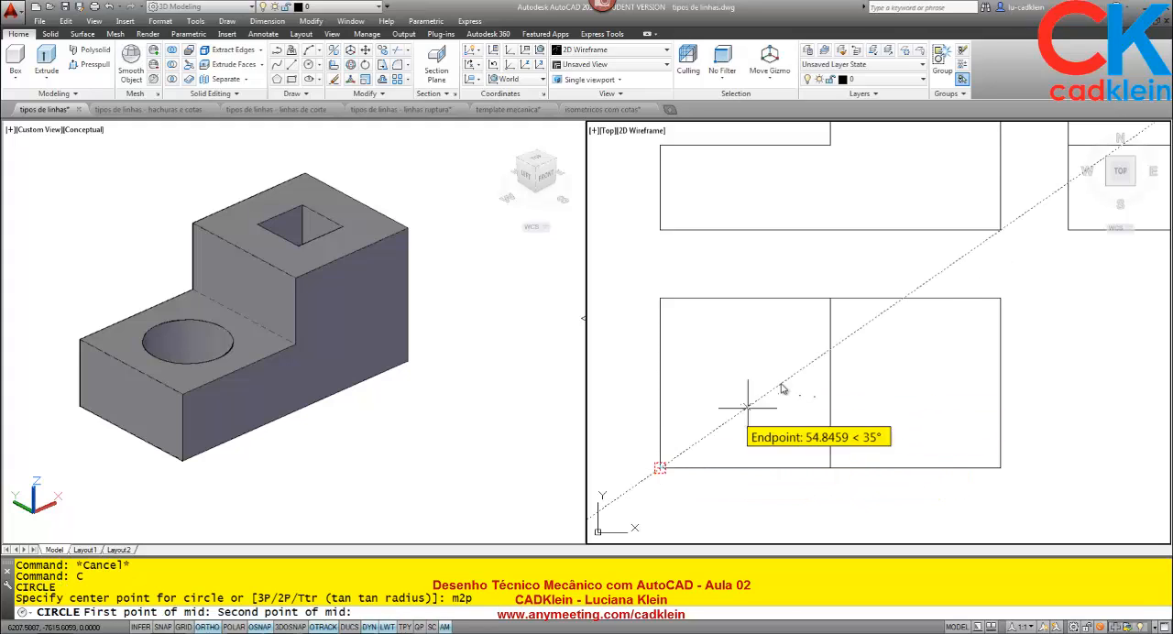
left_click(831, 298)
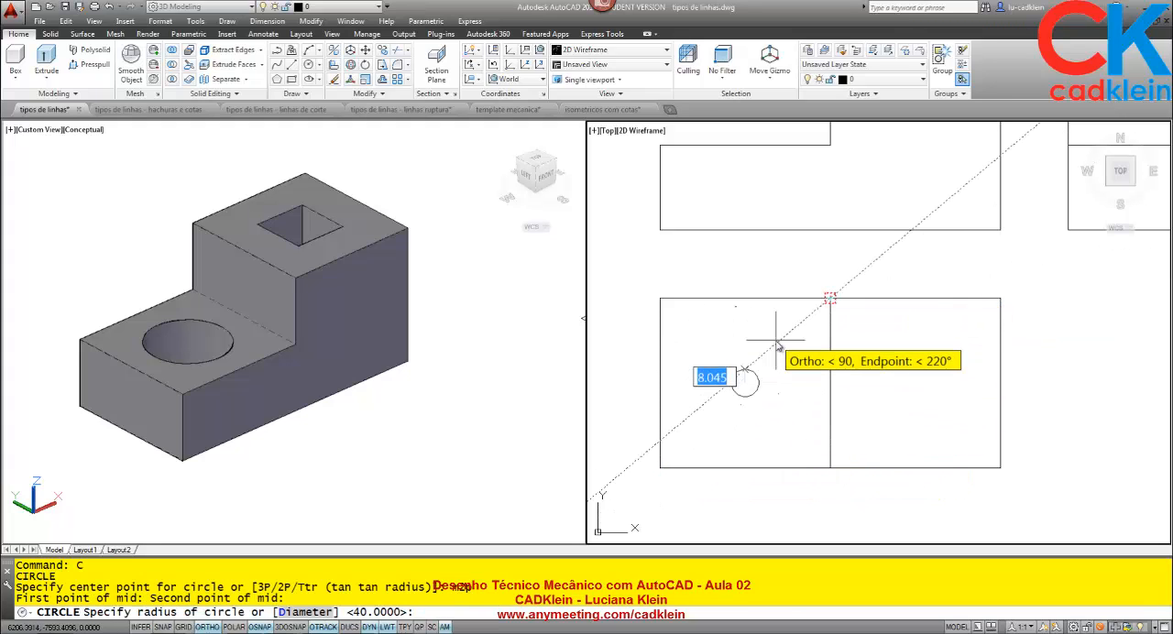
type("30")
key("Return")
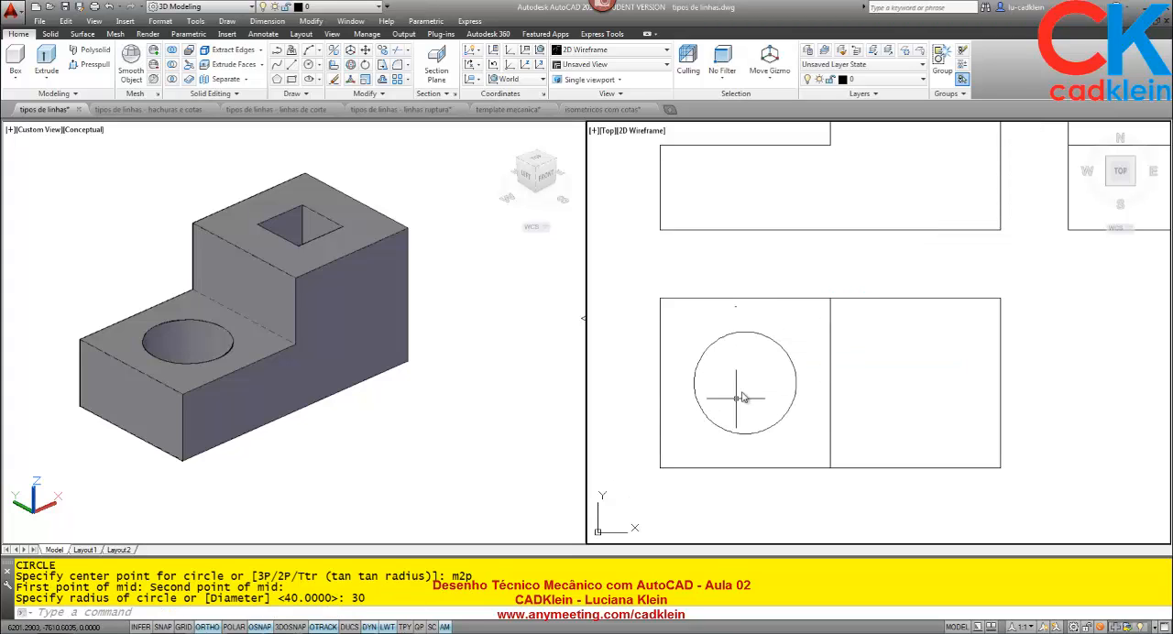
Erase the circle from the left square of the top view.
scroll(744, 388, "down", 1)
type("e")
key("Return")
left_click(755, 366)
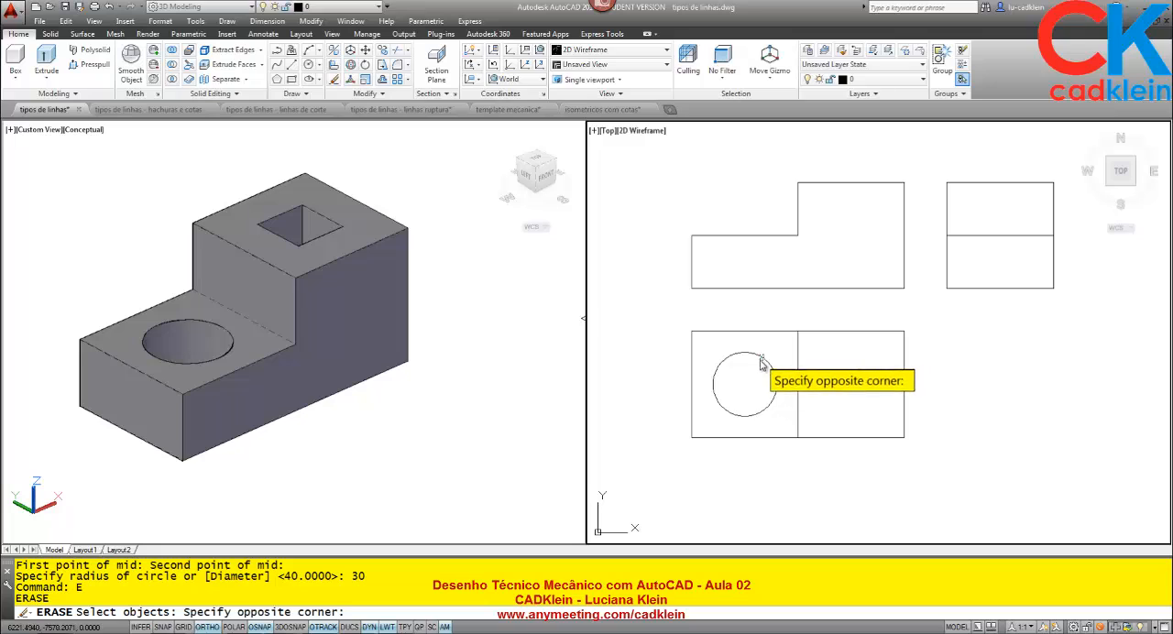
left_click(761, 368)
key("Return")
Redraw the hole as a radius 30 circle, using m2p between the left square's lower-left and upper-right corners as center.
type("c")
key("Return")
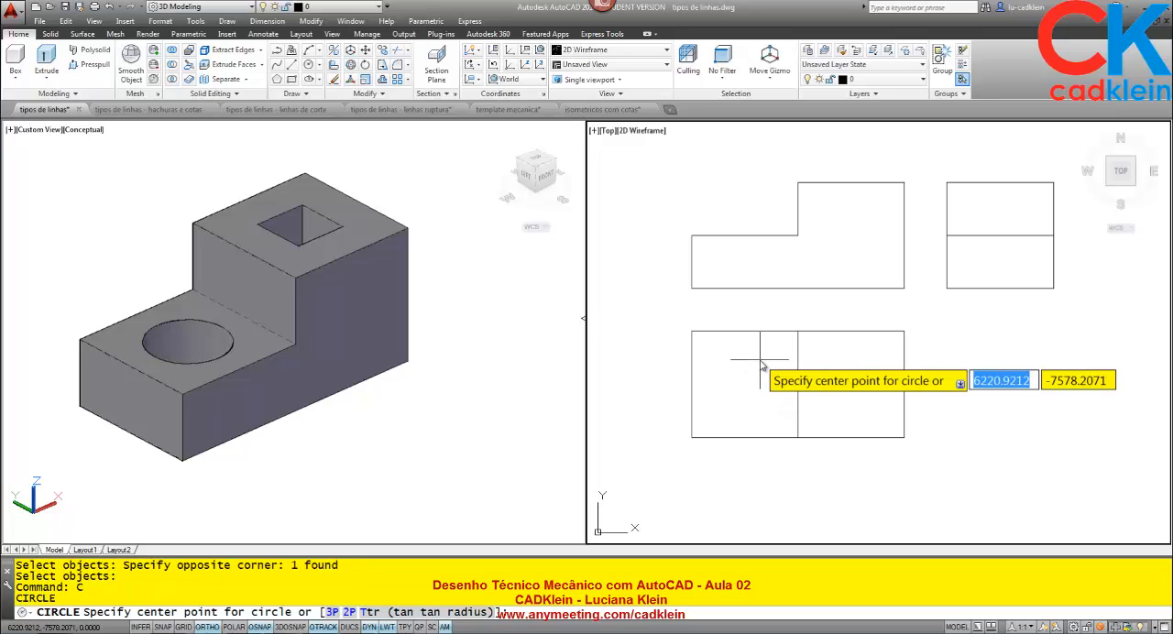
type("m2p")
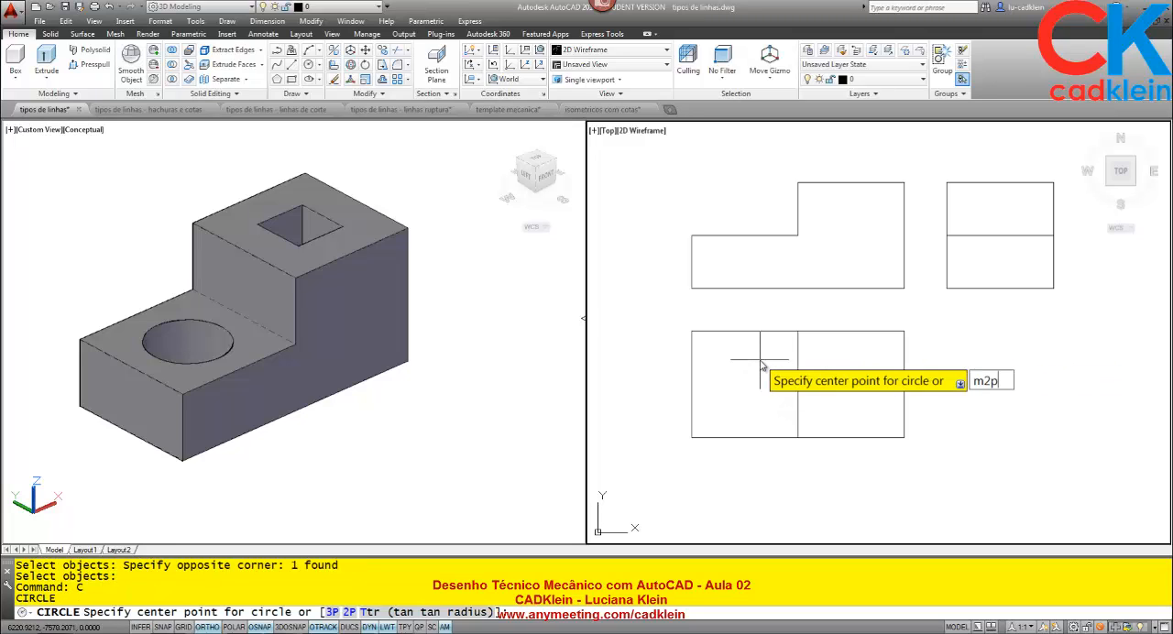
key("Return")
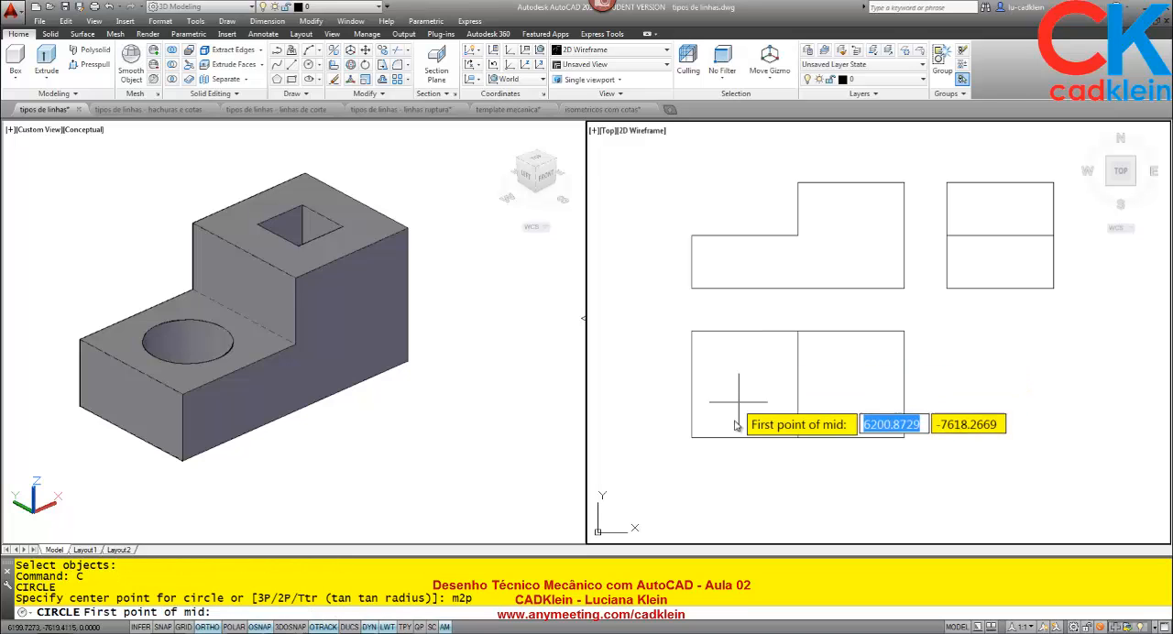
left_click(691, 437)
left_click(798, 332)
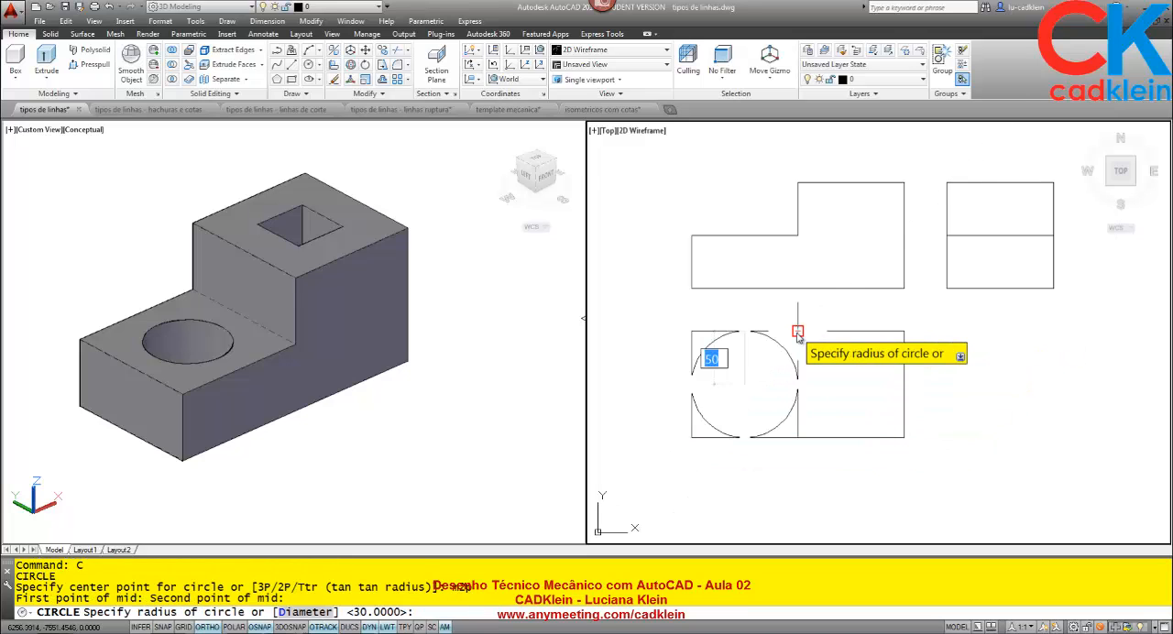
type("30")
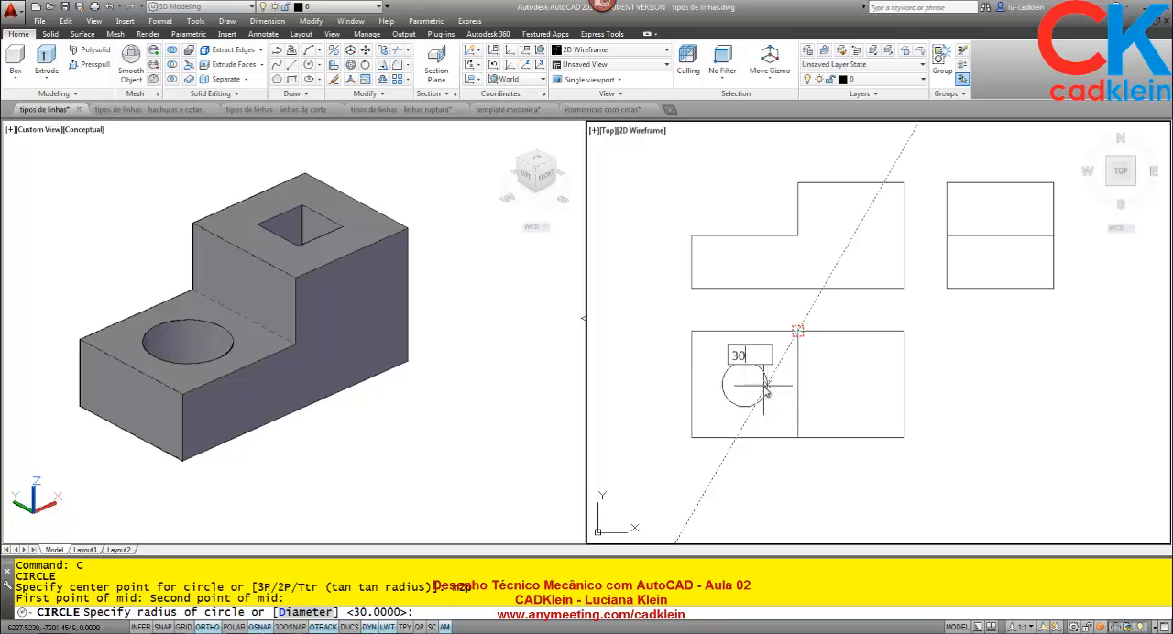
key("Return")
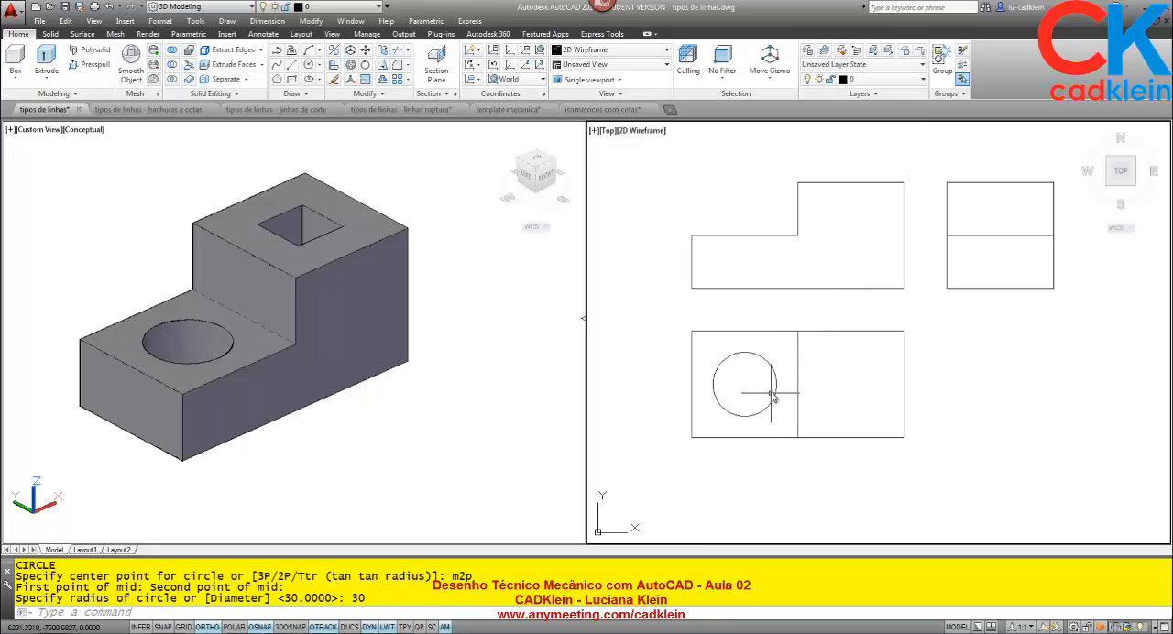
Measure the side length of the square hole on the 3D block's upper face.
left_click(321, 241)
type("di")
key("Return")
left_click(299, 256)
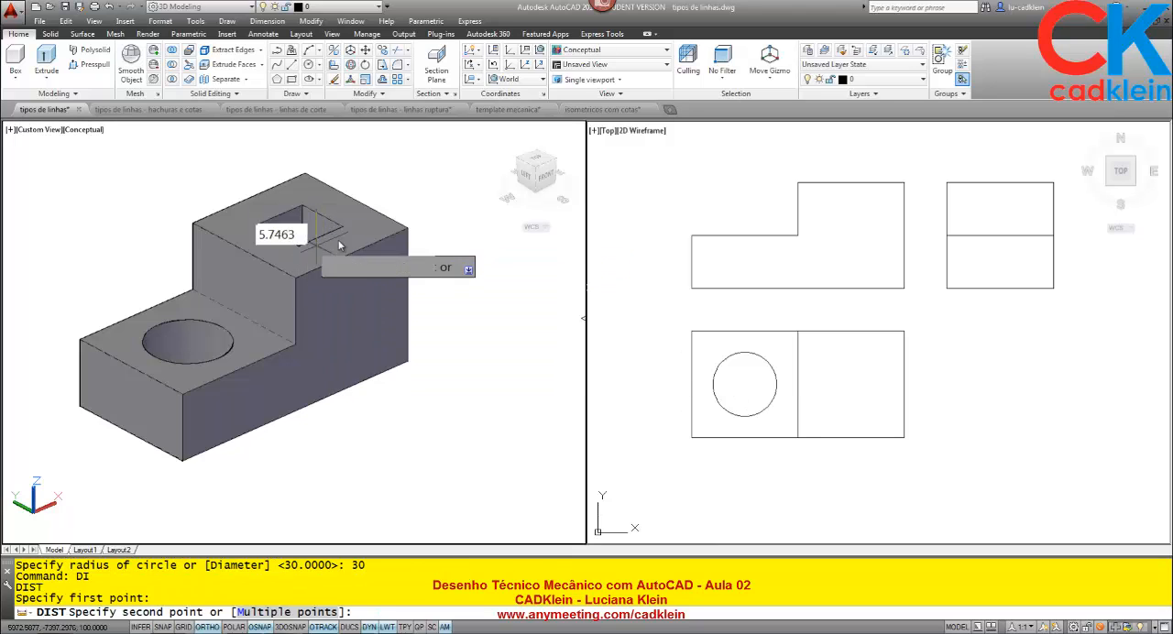
left_click(345, 231)
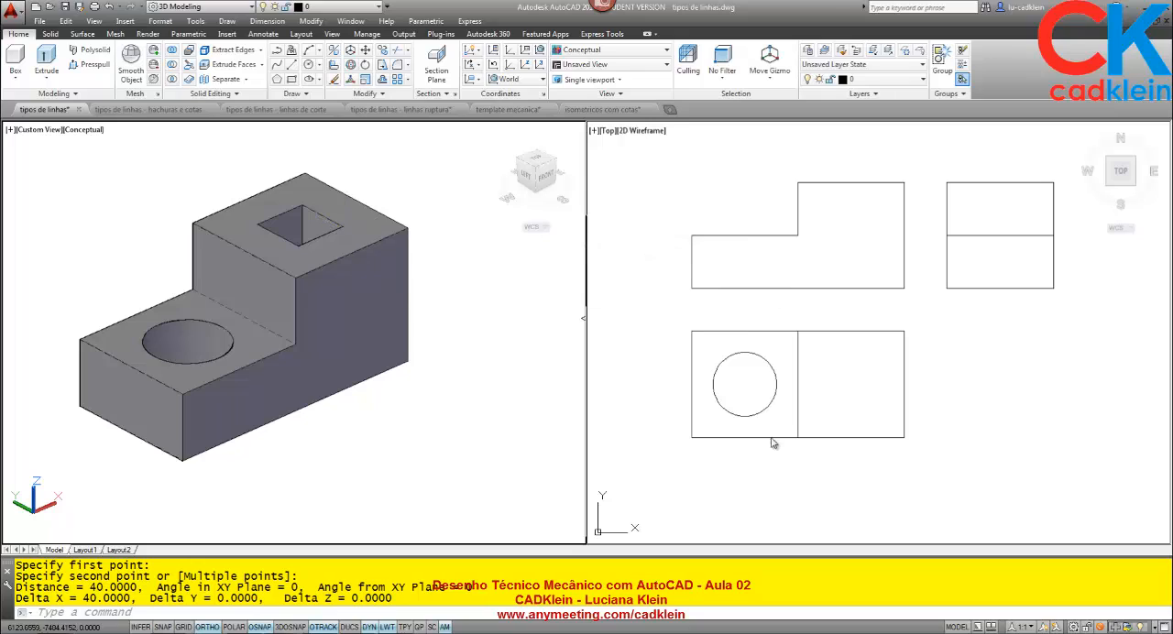
Draw a 40 by 40 square in the empty area below the top view with the Rectangle command.
left_click(835, 392)
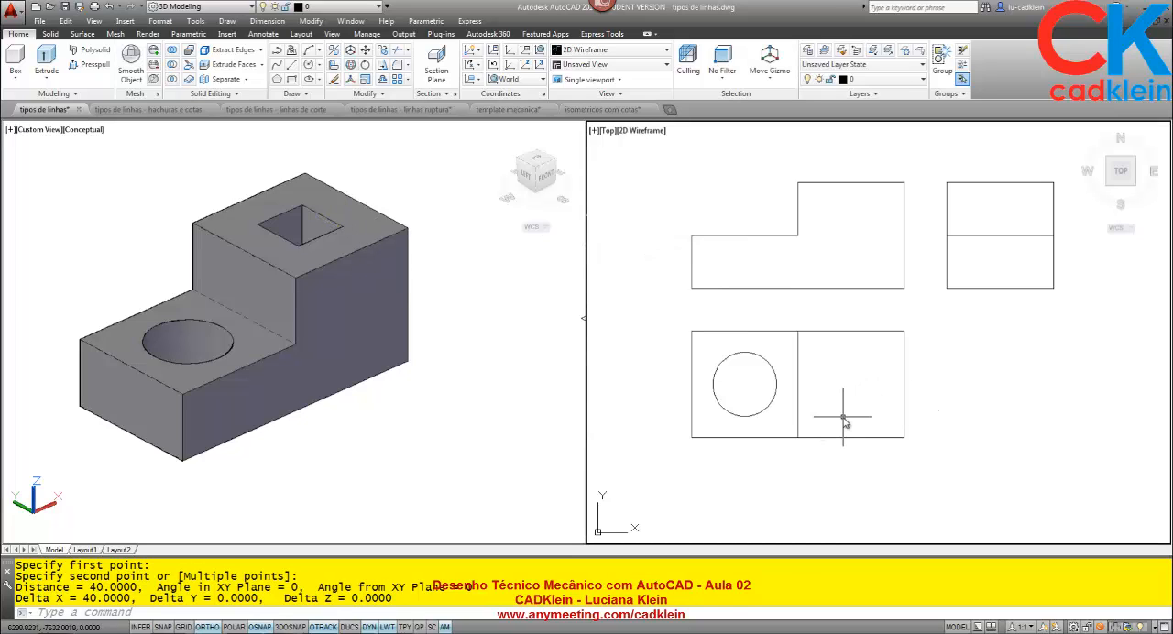
key("Return")
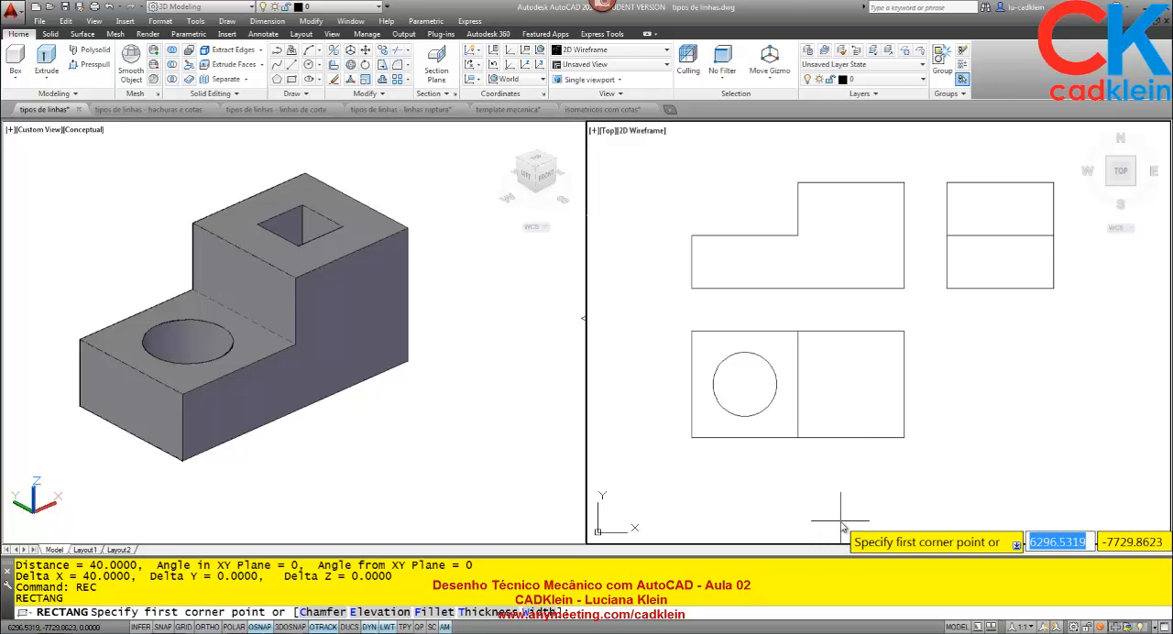
left_click(840, 521)
type("@40,40")
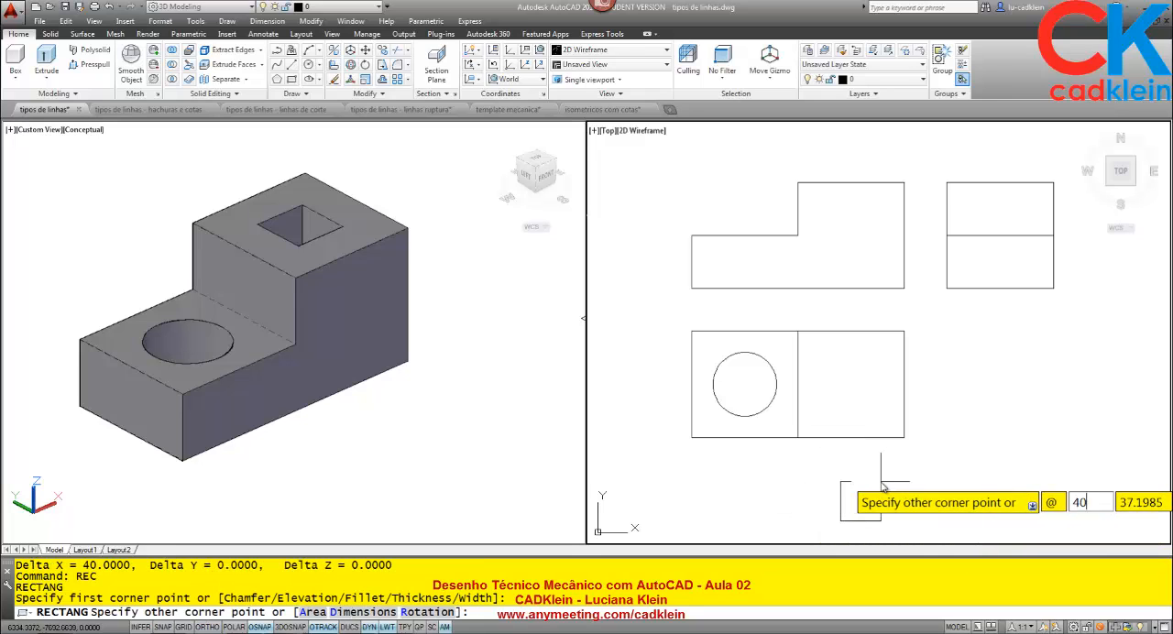
key("Return")
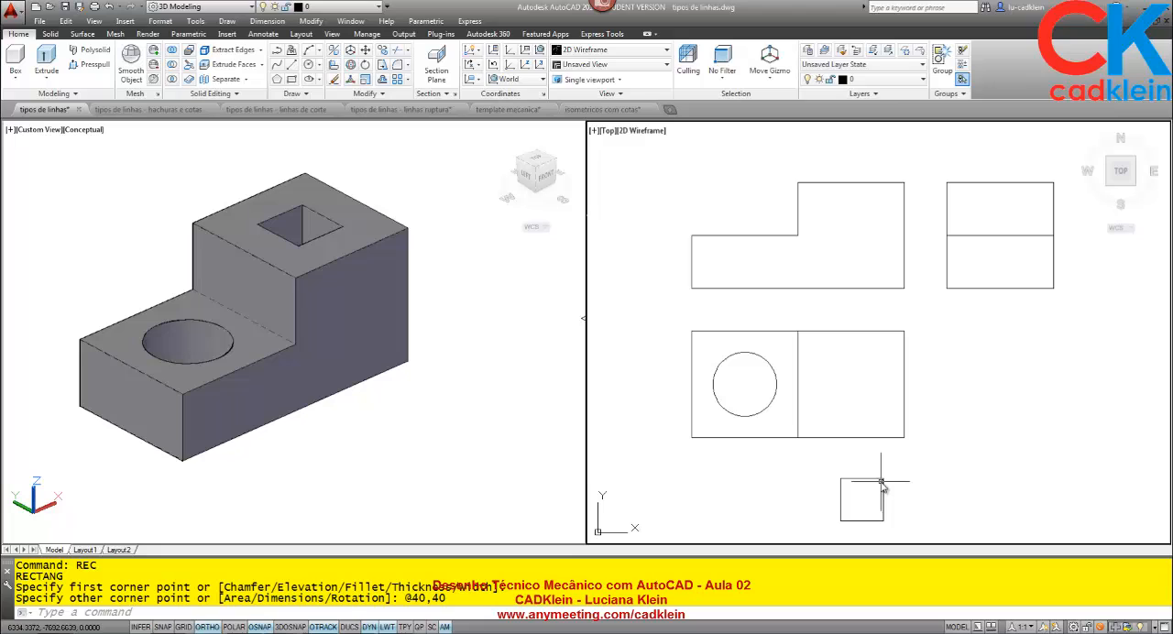
Move the small square by its m2p center to the empty area right of the top view, with Ortho and Object Snap Tracking turned off.
type("m")
key("Return")
left_click(881, 480)
key("Return")
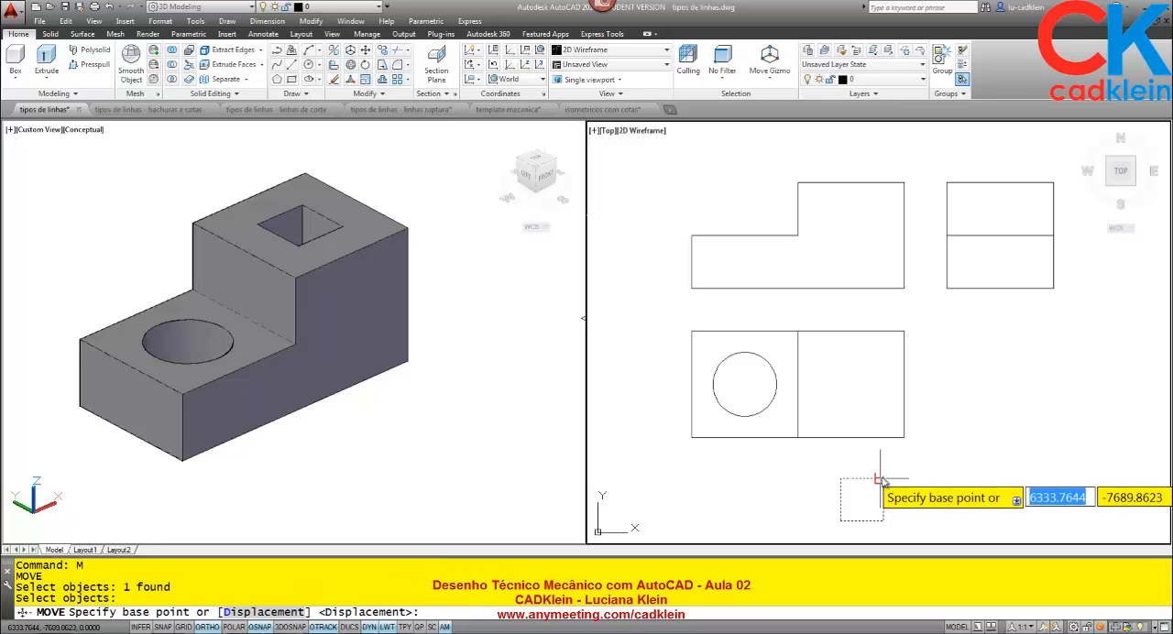
type("m2")
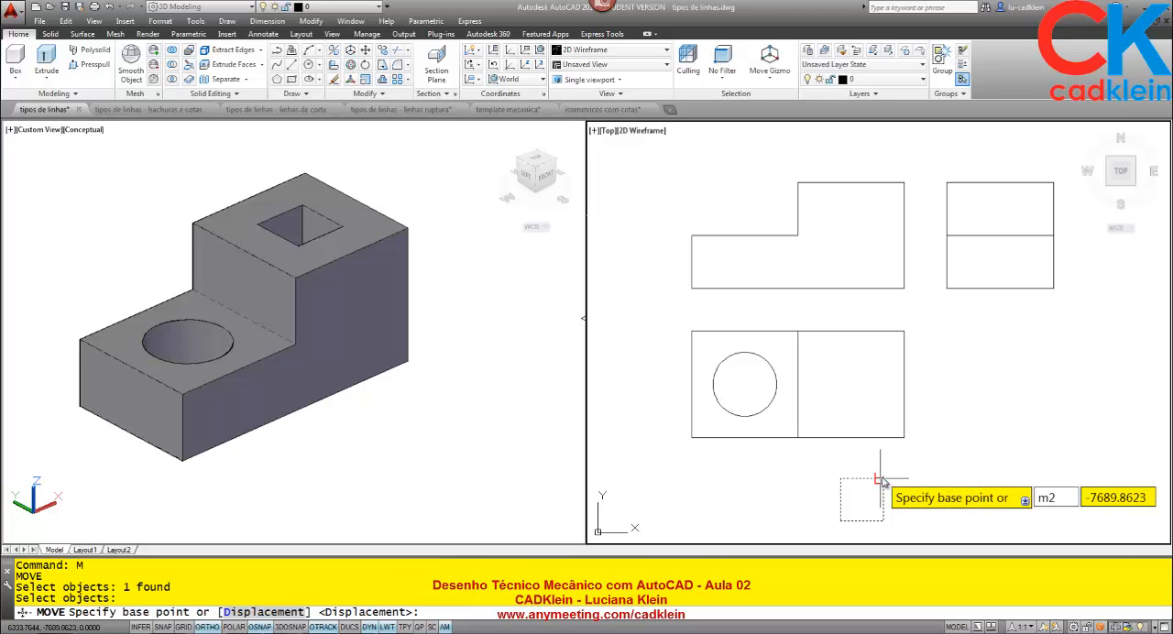
type("p")
key("Return")
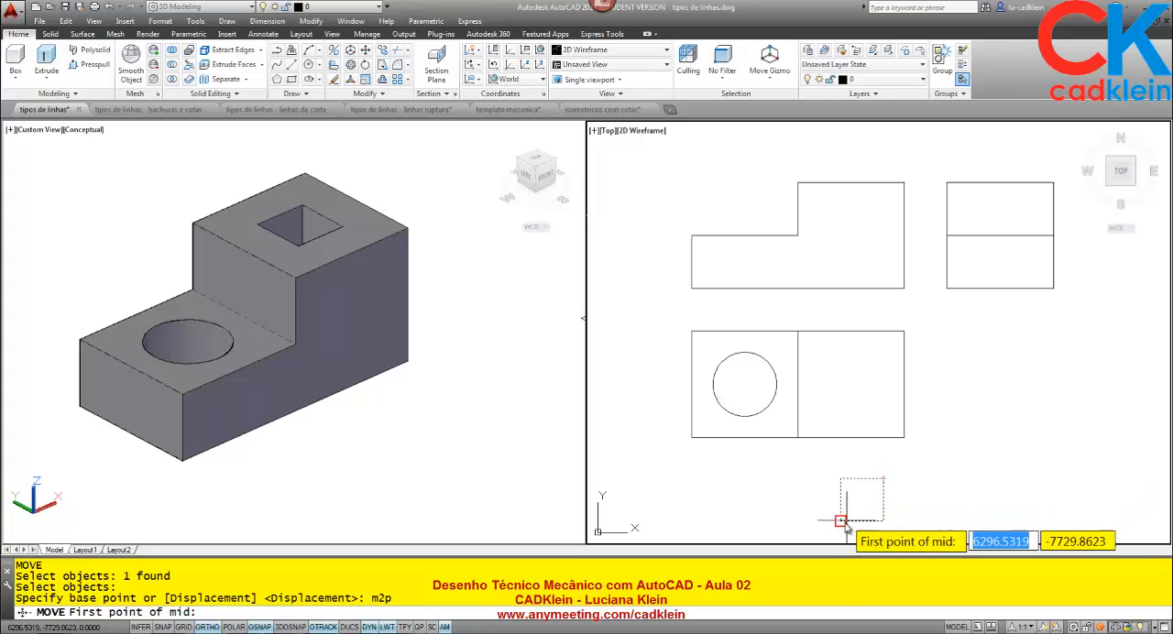
left_click(842, 519)
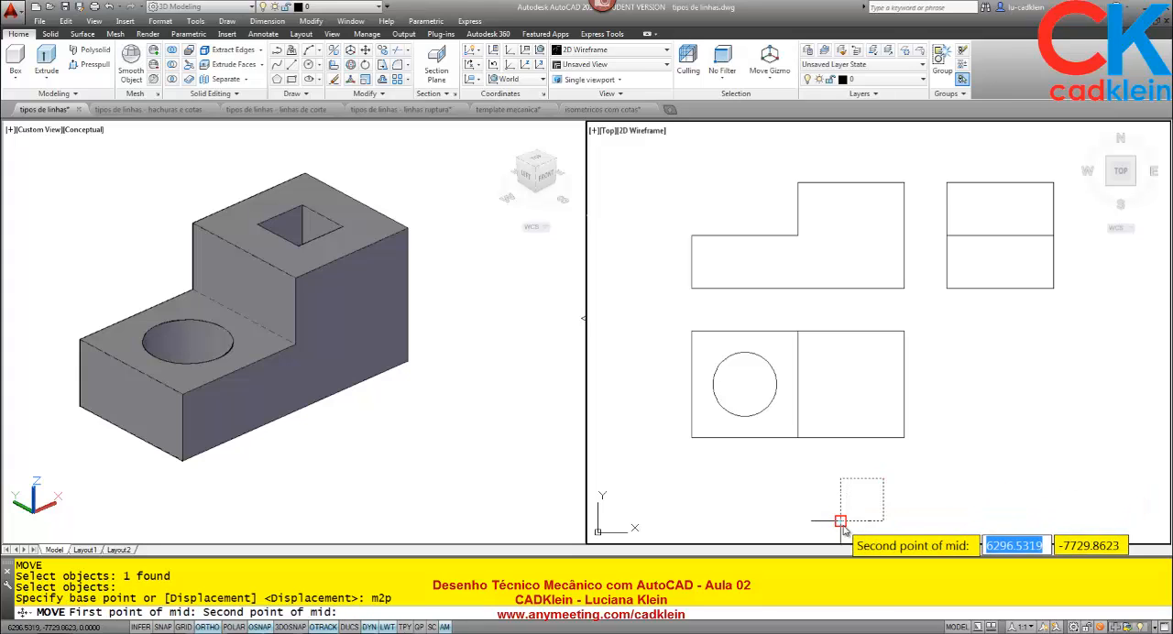
left_click(883, 478)
key("F8")
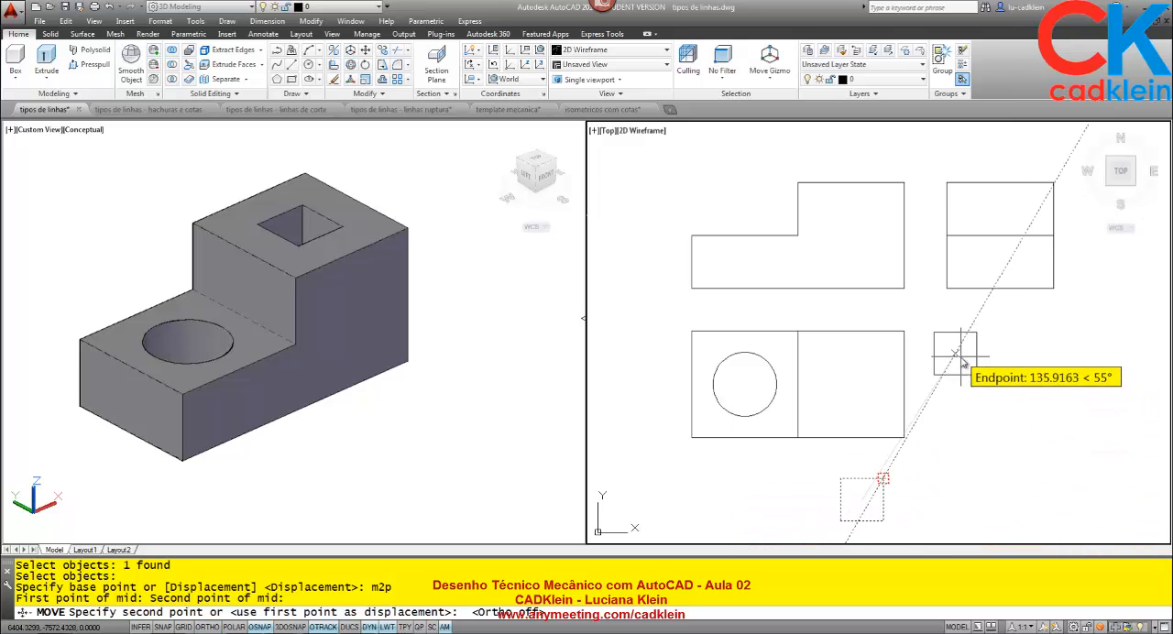
left_click(322, 626)
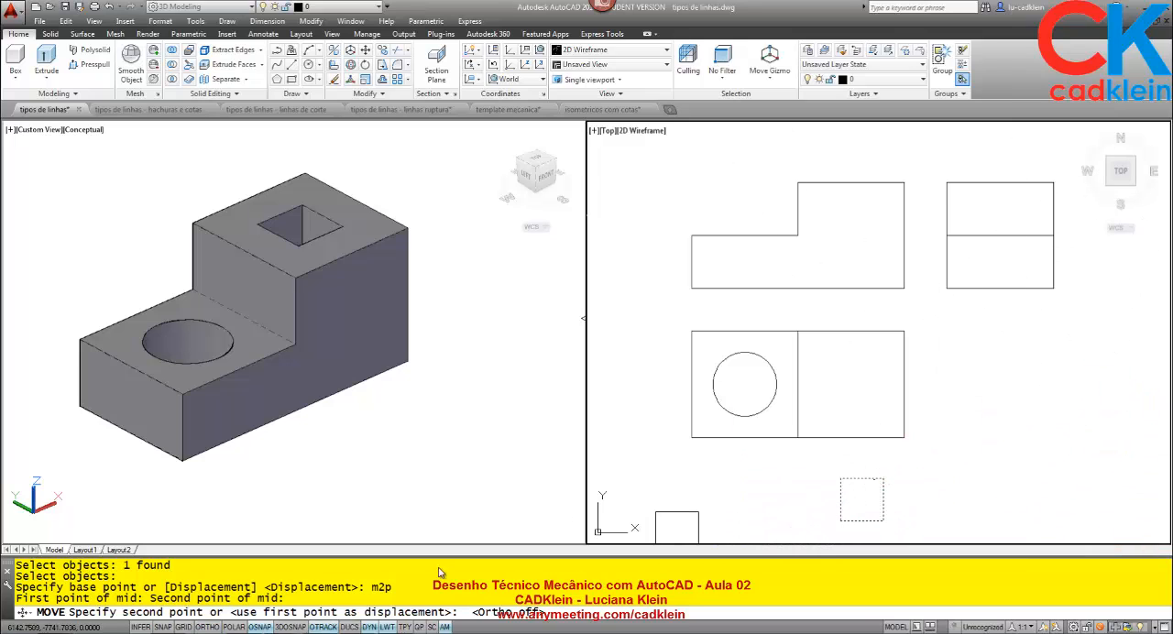
left_click(967, 374)
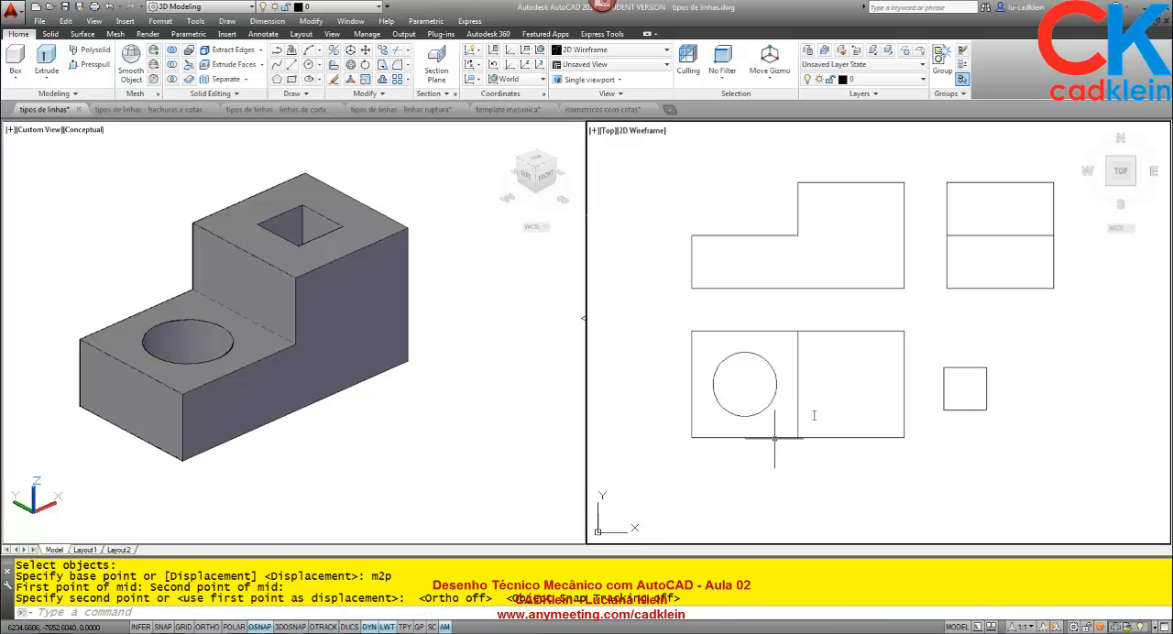
Move the small square by its m2p center to the m2p midpoint between opposite corners of the top view's right square.
type("M")
key("Return")
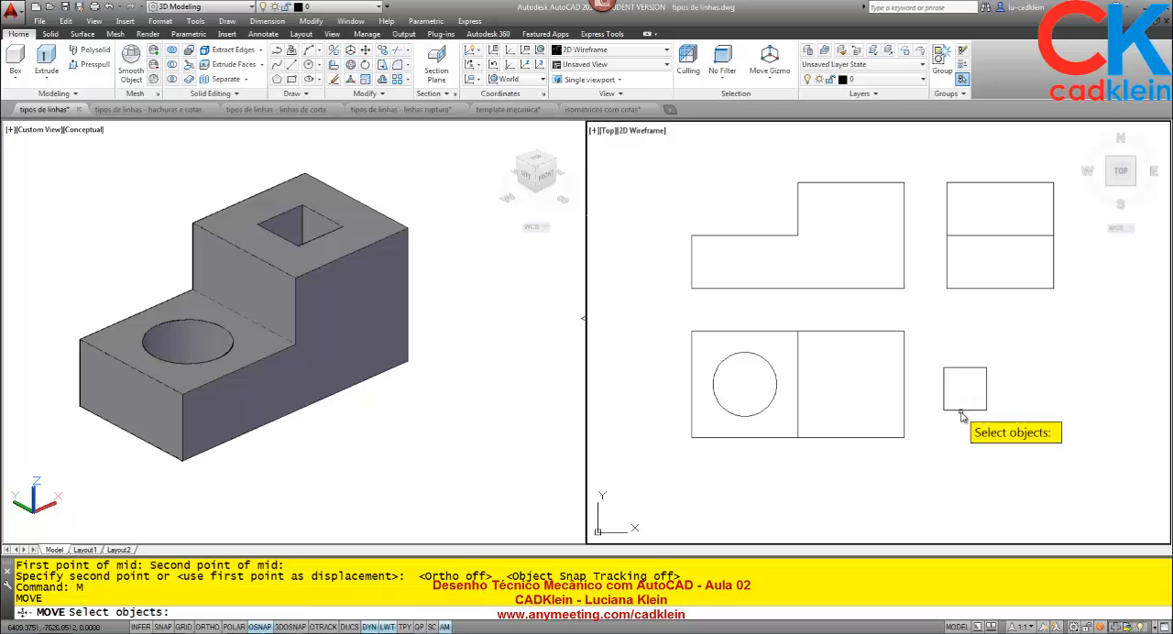
left_click(961, 411)
key("Return")
type("m2p")
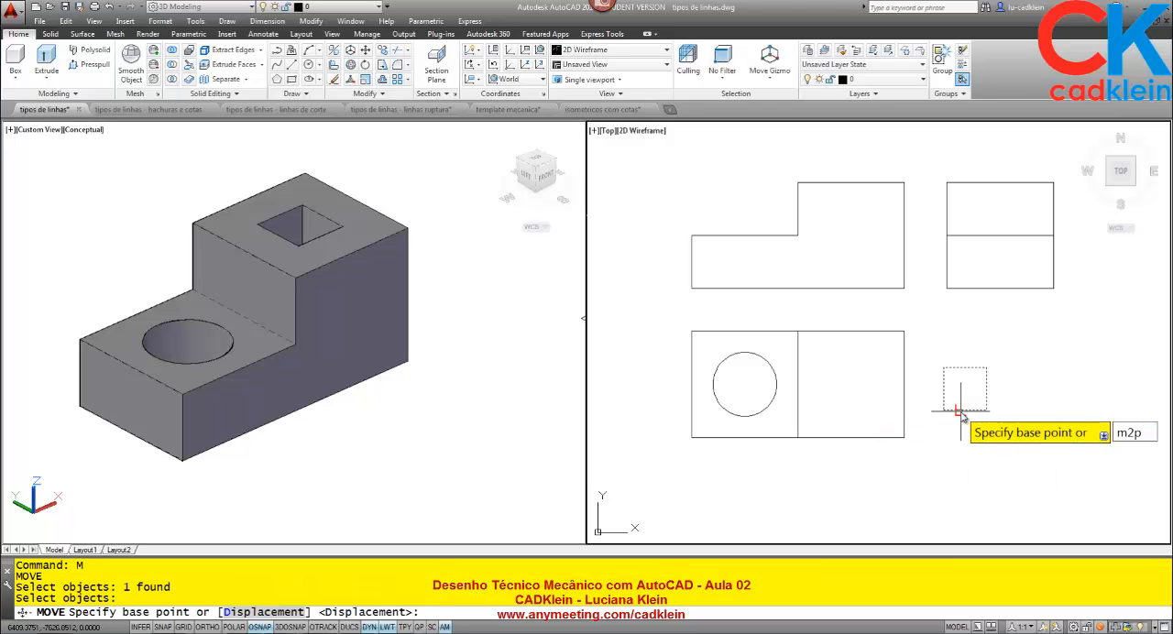
key("Return")
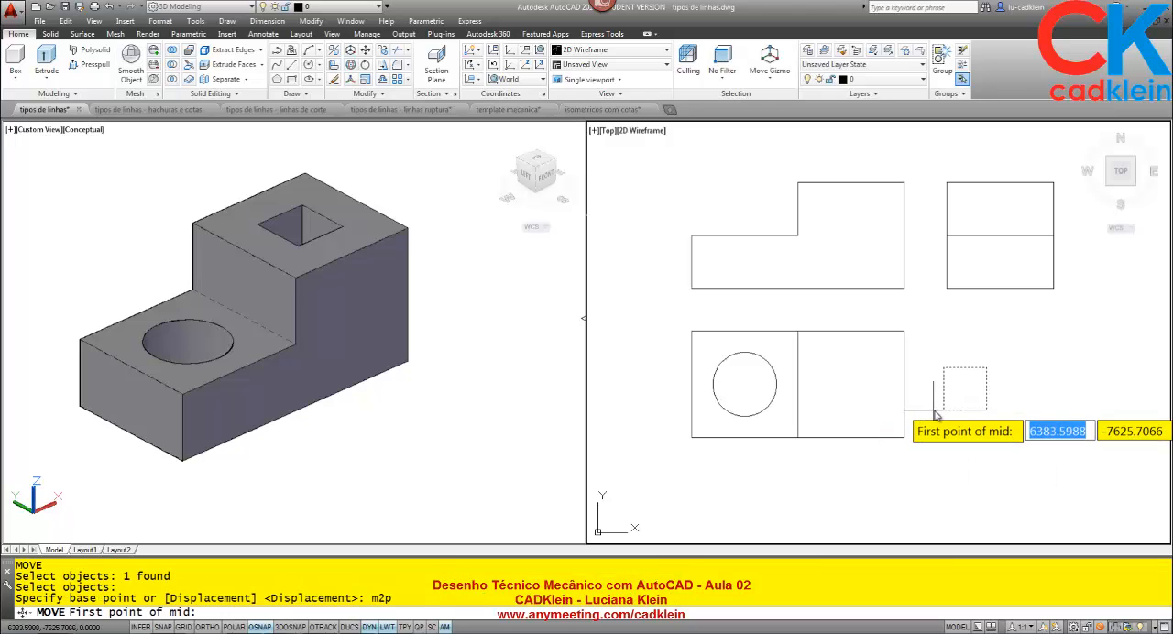
left_click(944, 409)
left_click(987, 367)
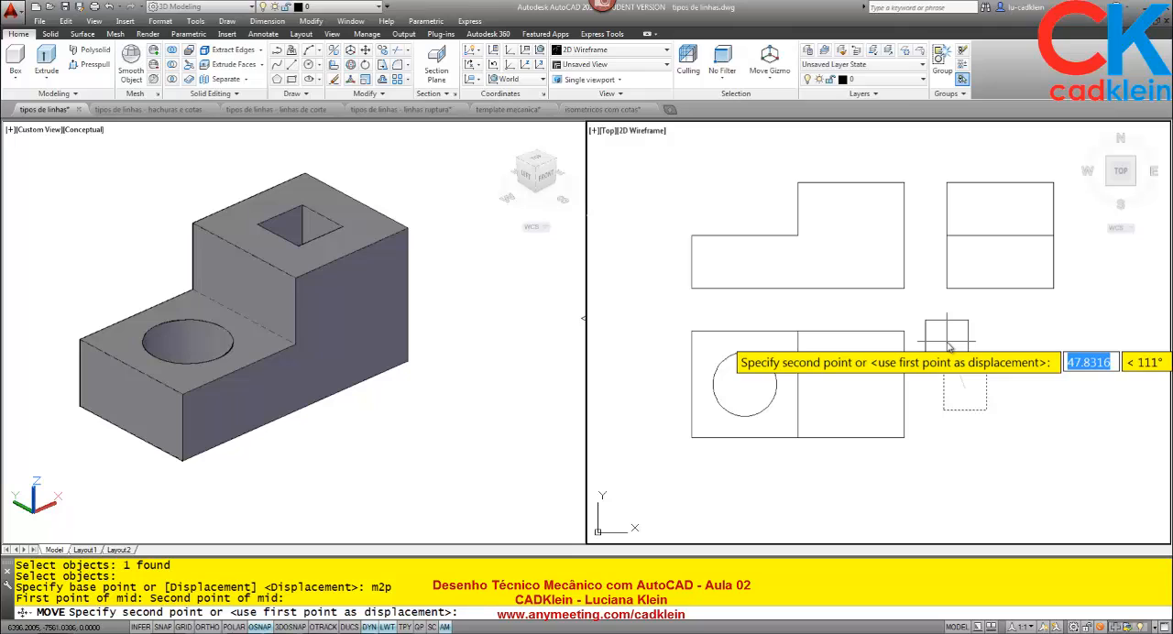
type("m2p")
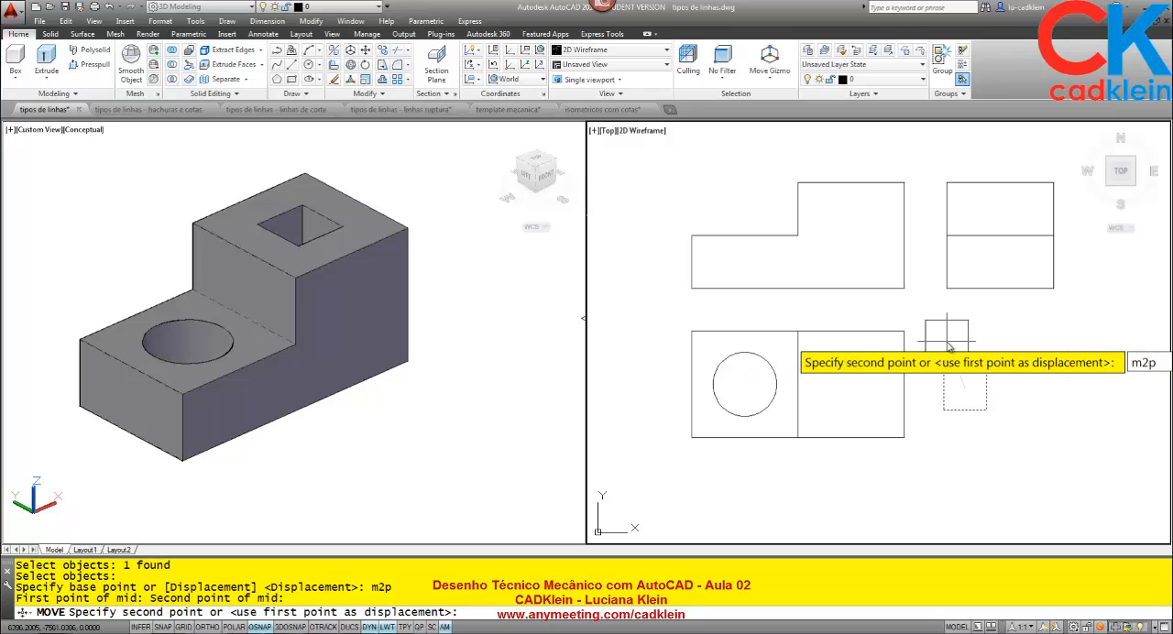
key("Return")
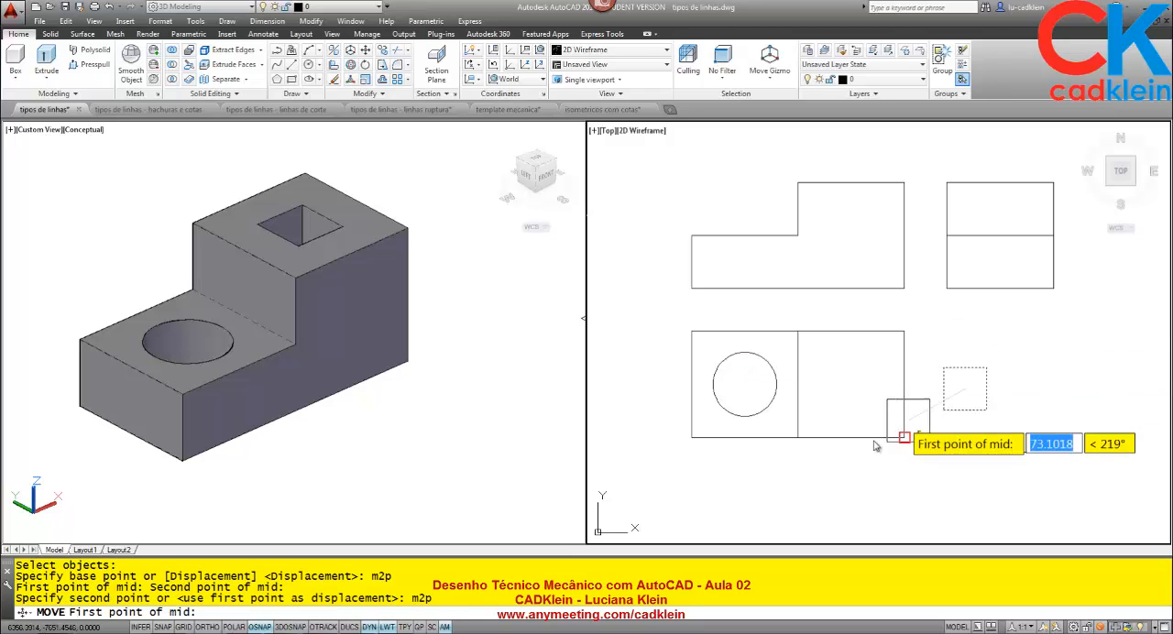
left_click(797, 438)
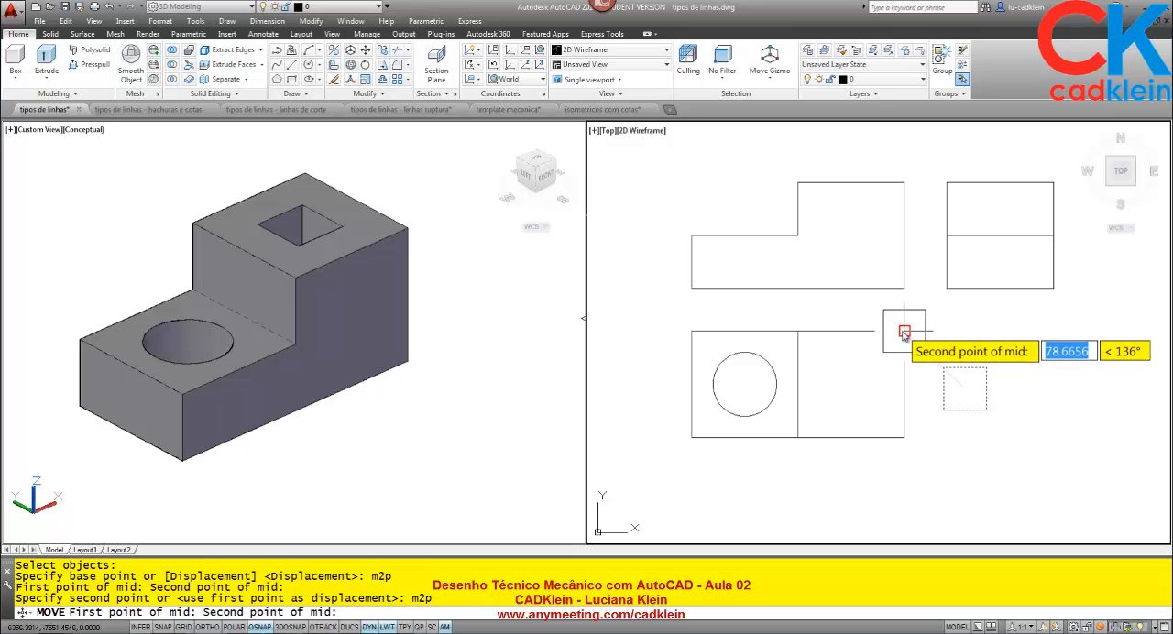
left_click(904, 330)
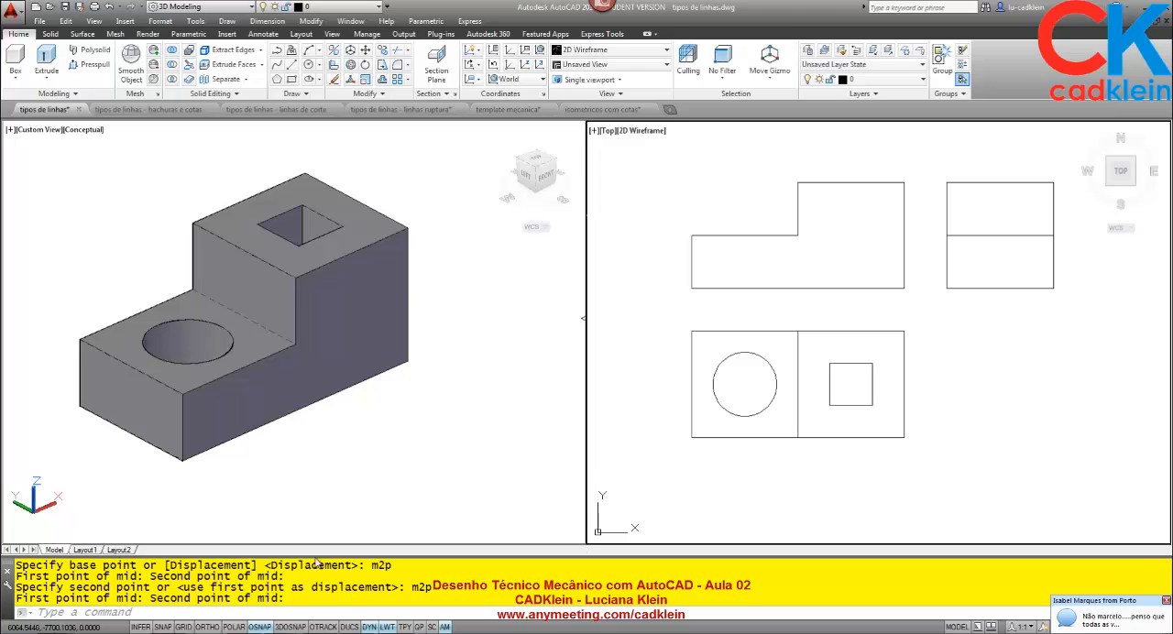
Switch to the AnyMeeting window, read the latest attendee chat messages, and return to the tipos de linhas drawing in AutoCAD.
key("alt+Tab")
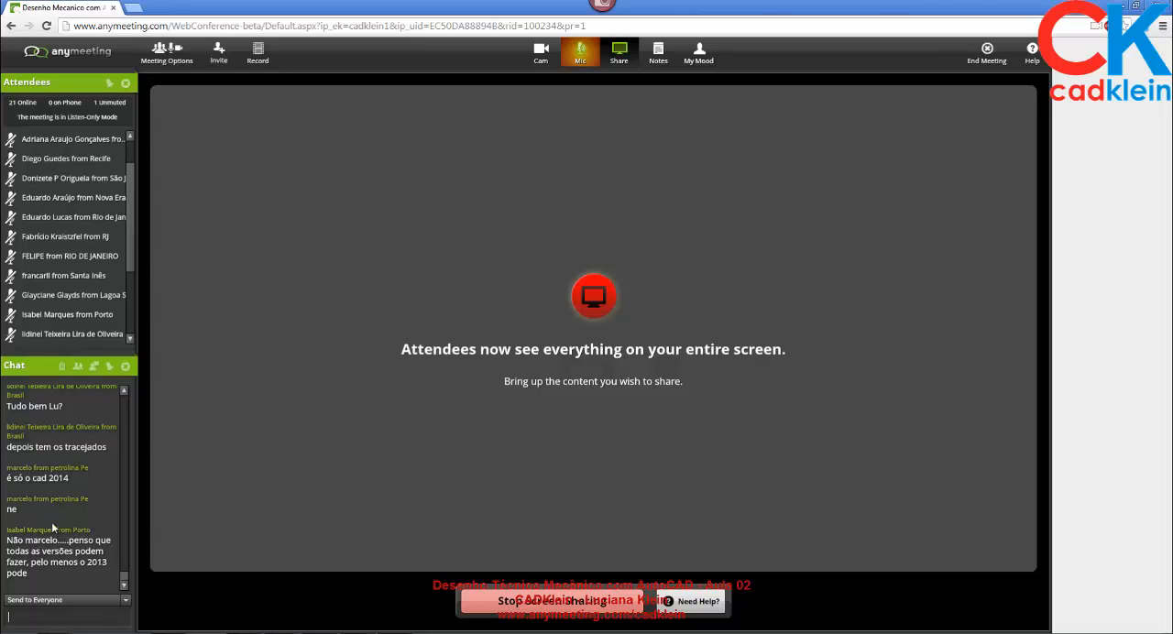
scroll(78, 465, "up", 3)
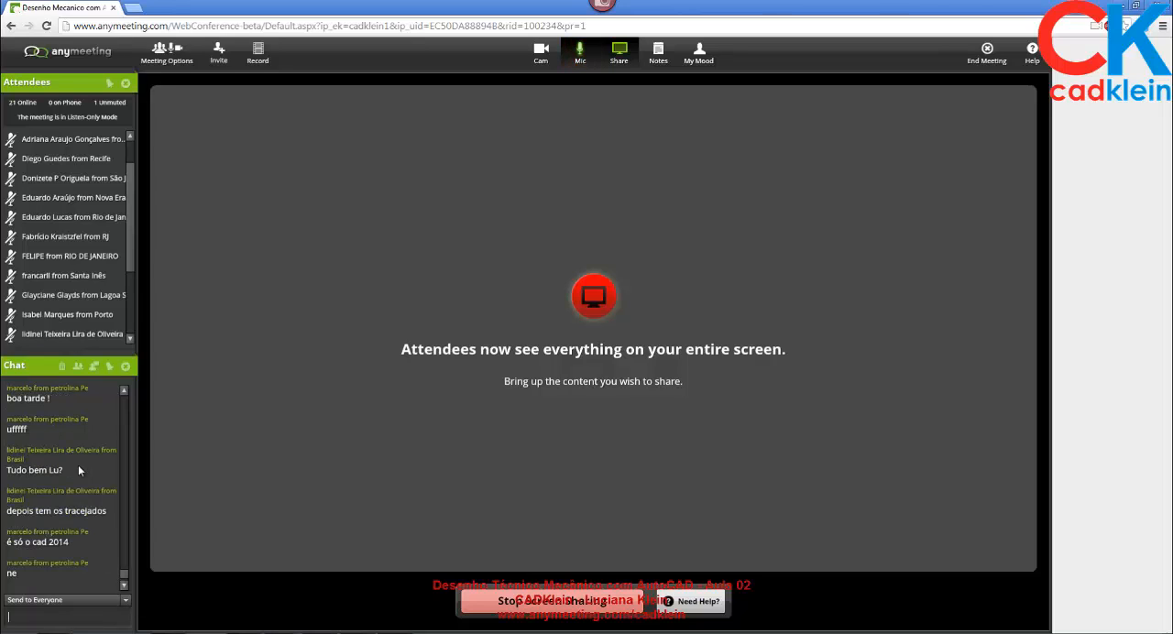
scroll(78, 465, "down", 3)
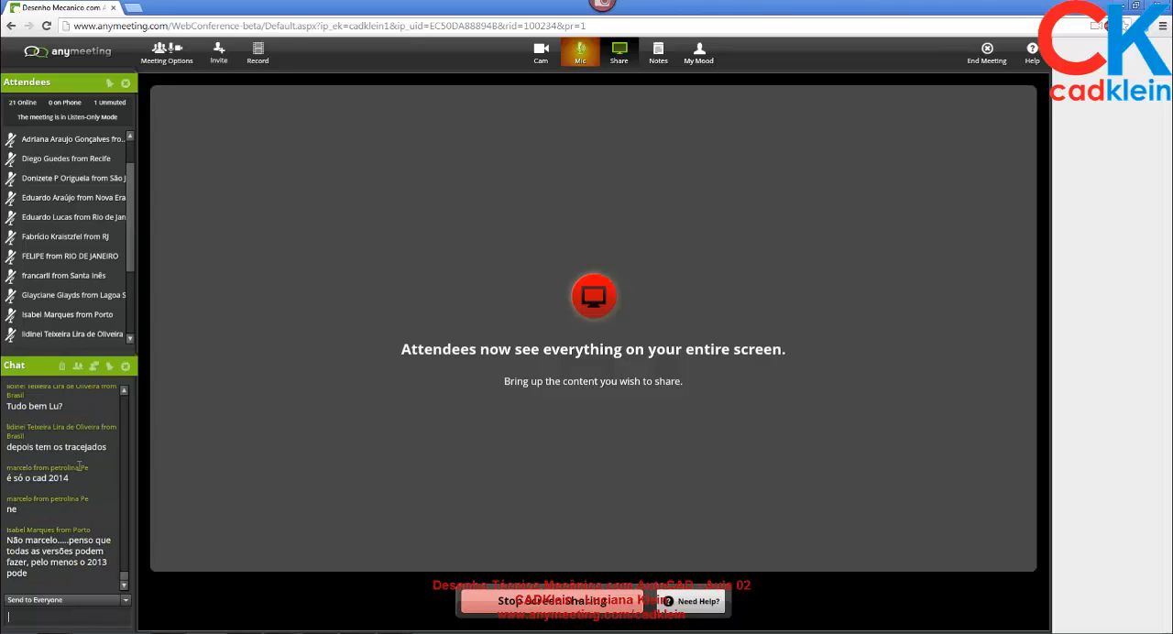
scroll(79, 467, "up", 3)
scroll(78, 466, "down", 3)
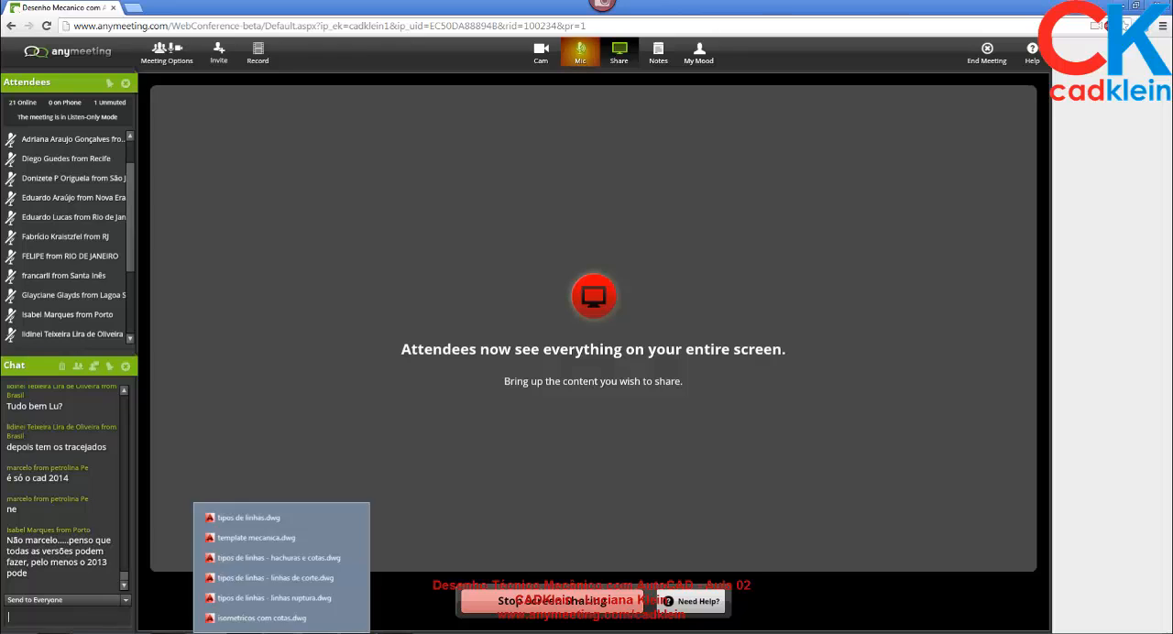
left_click(244, 632)
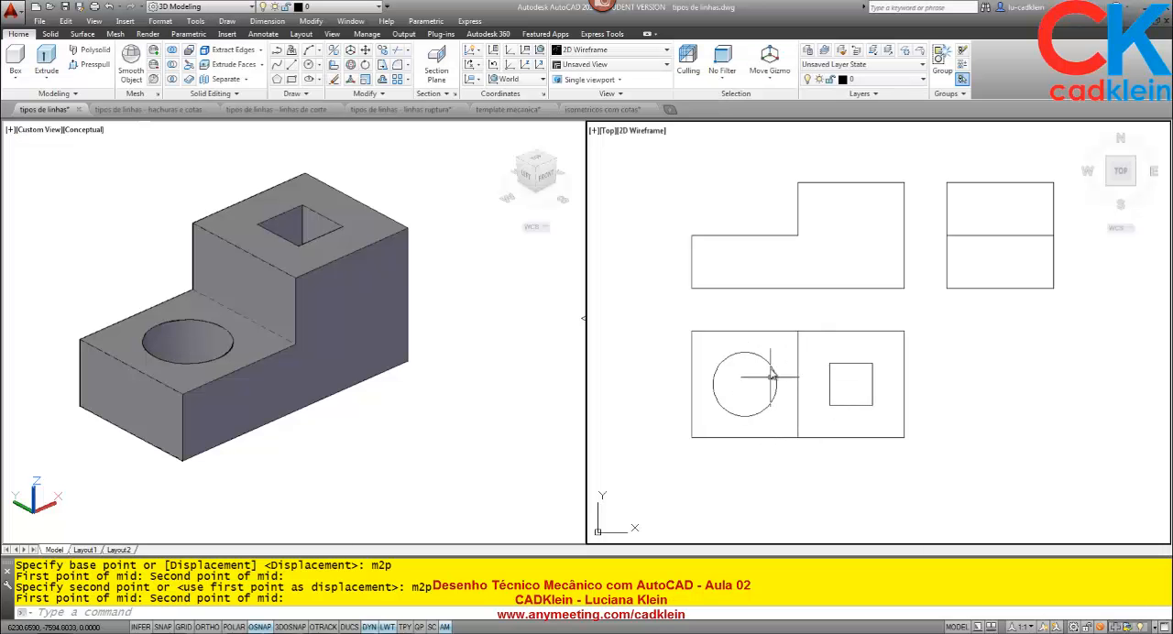
Orbit the 3D block slightly and measure the side length of the square hole on its upper face.
left_click(448, 403)
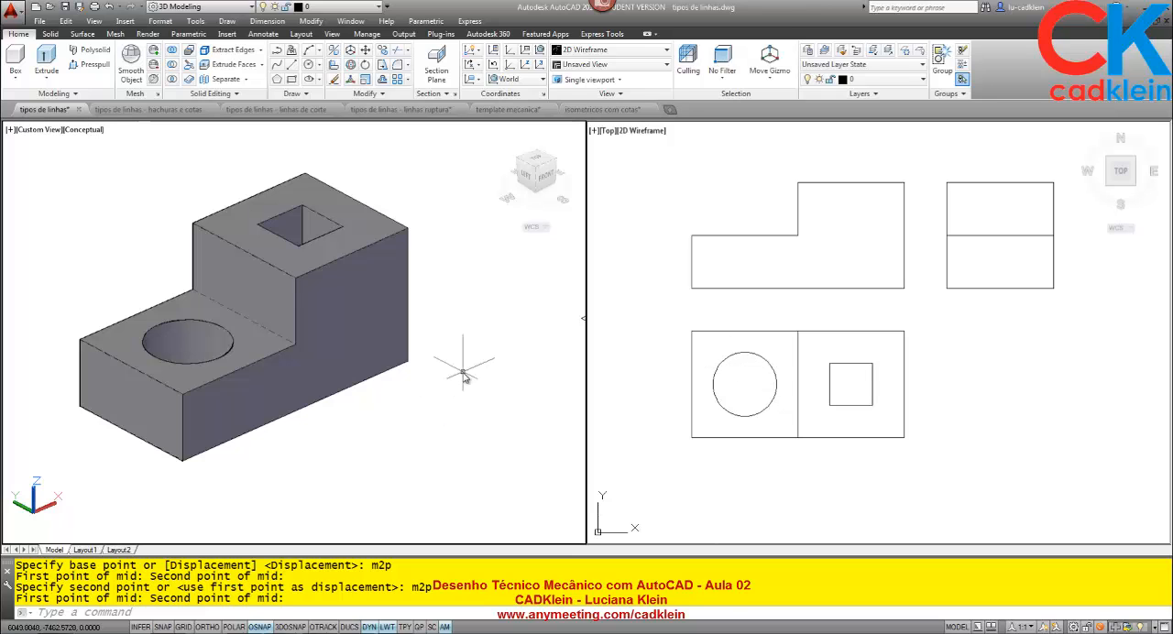
type("orbit")
key("Return")
mouse_move(458, 384)
left_mouse_down()
mouse_move(358, 498)
mouse_move(370, 498)
mouse_move(370, 530)
mouse_move(412, 364)
mouse_move(425, 437)
mouse_move(446, 401)
left_mouse_up()
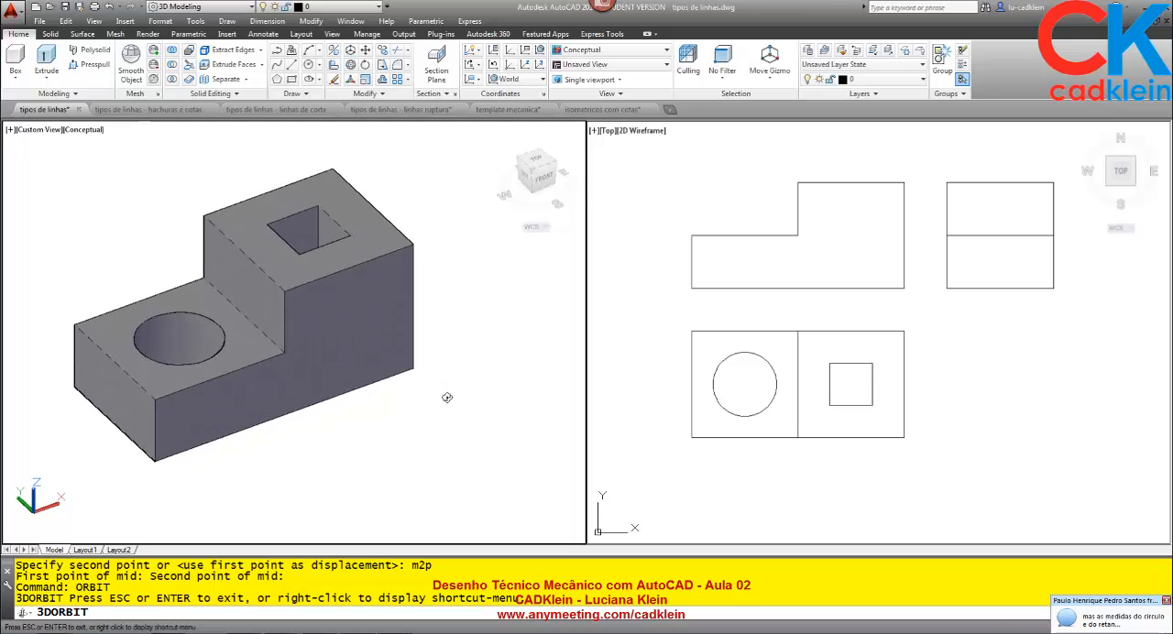
key("Escape")
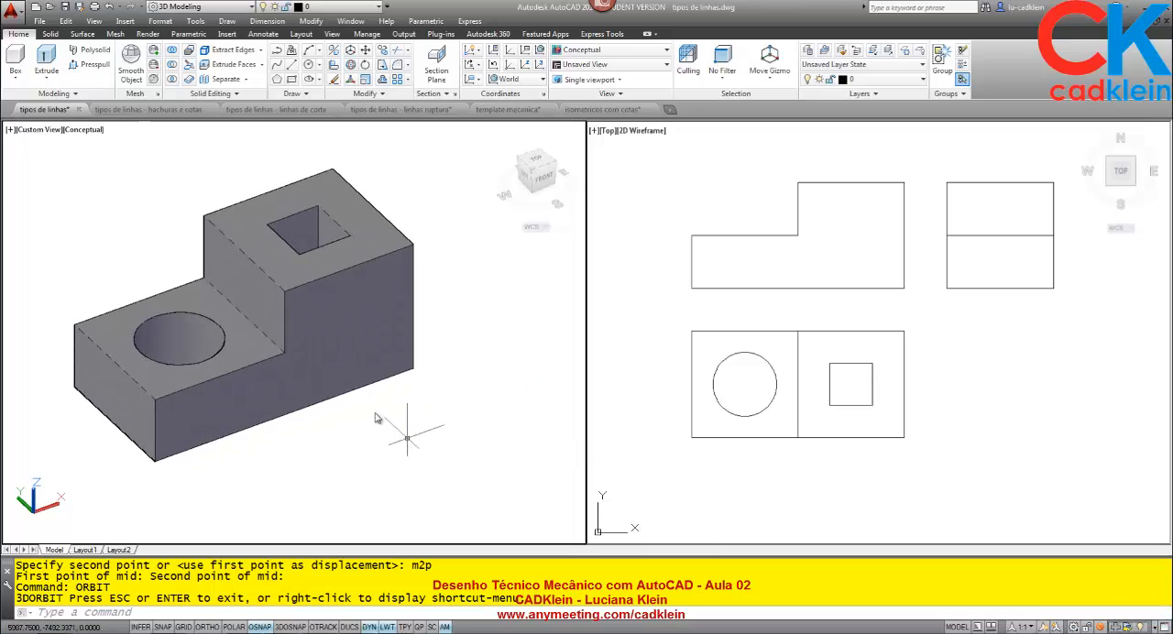
type("di")
key("Return")
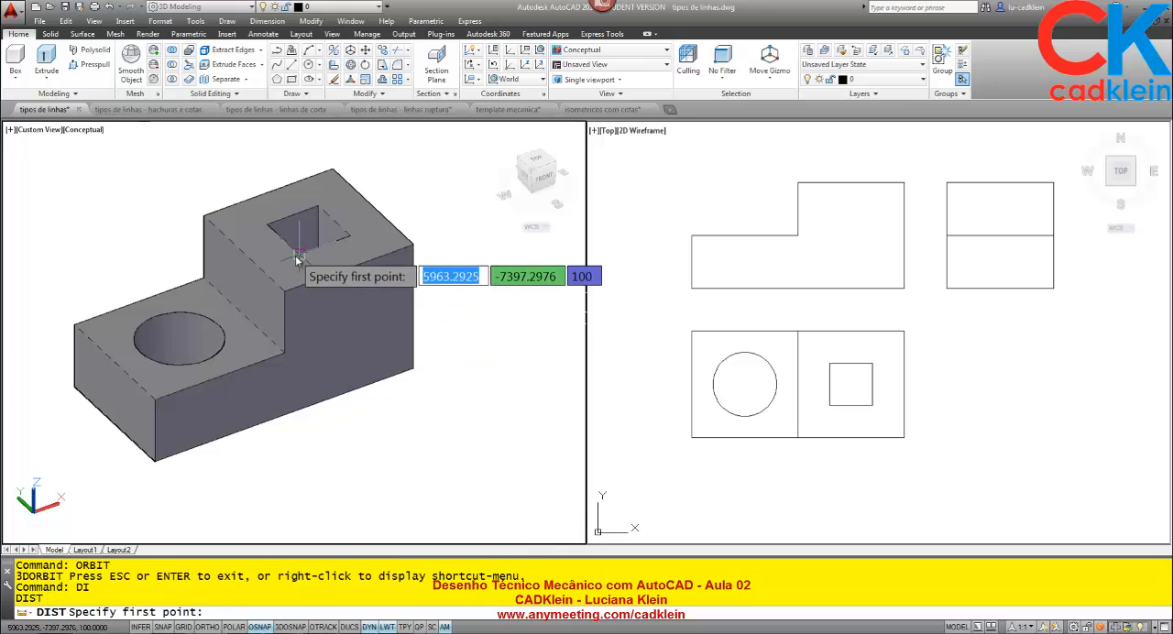
left_click(318, 207)
left_click(348, 243)
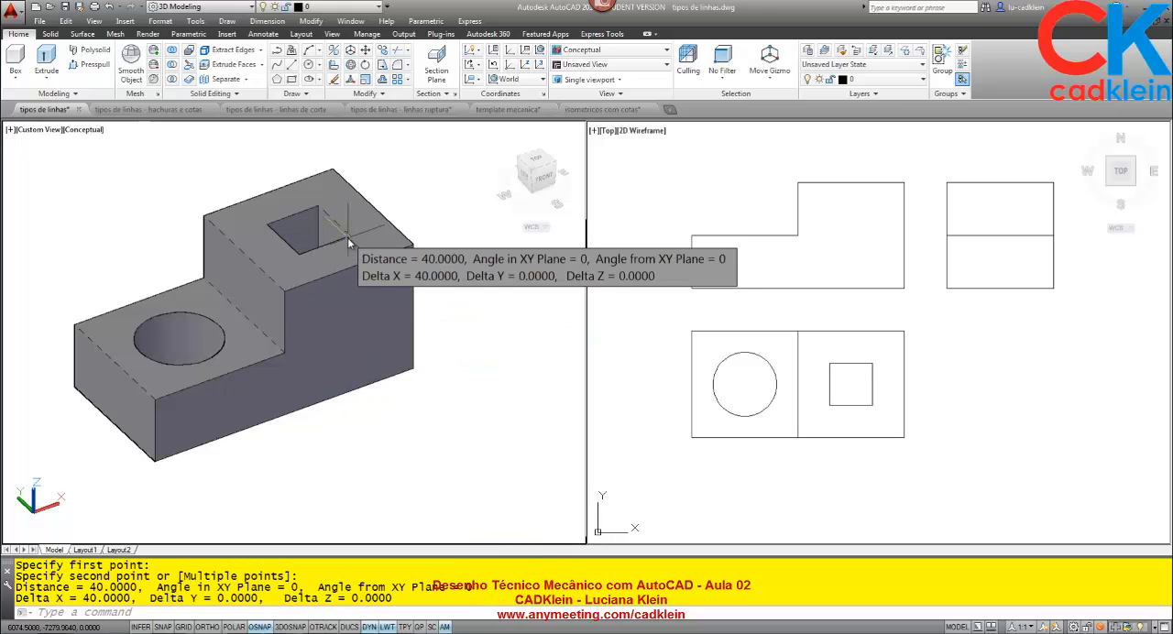
Measure the diameter of the round hole on the 3D block's lower step.
key("Return")
left_click(174, 337)
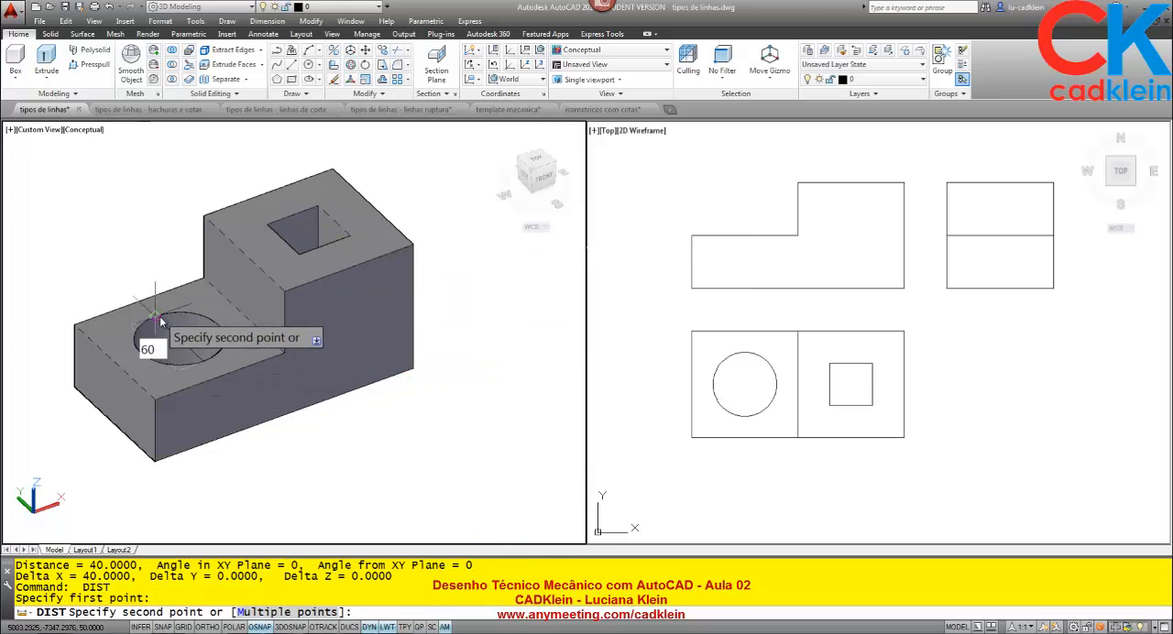
left_click(159, 316)
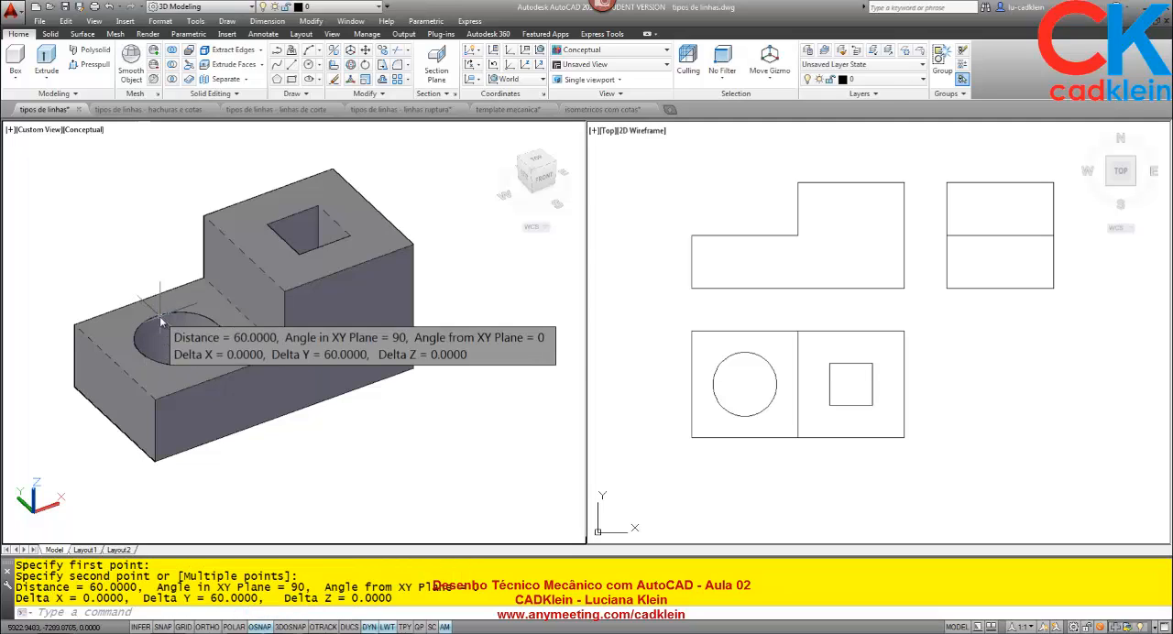
Return to the viewport with the 2D views and turn on Object Snap Tracking.
left_click(791, 383)
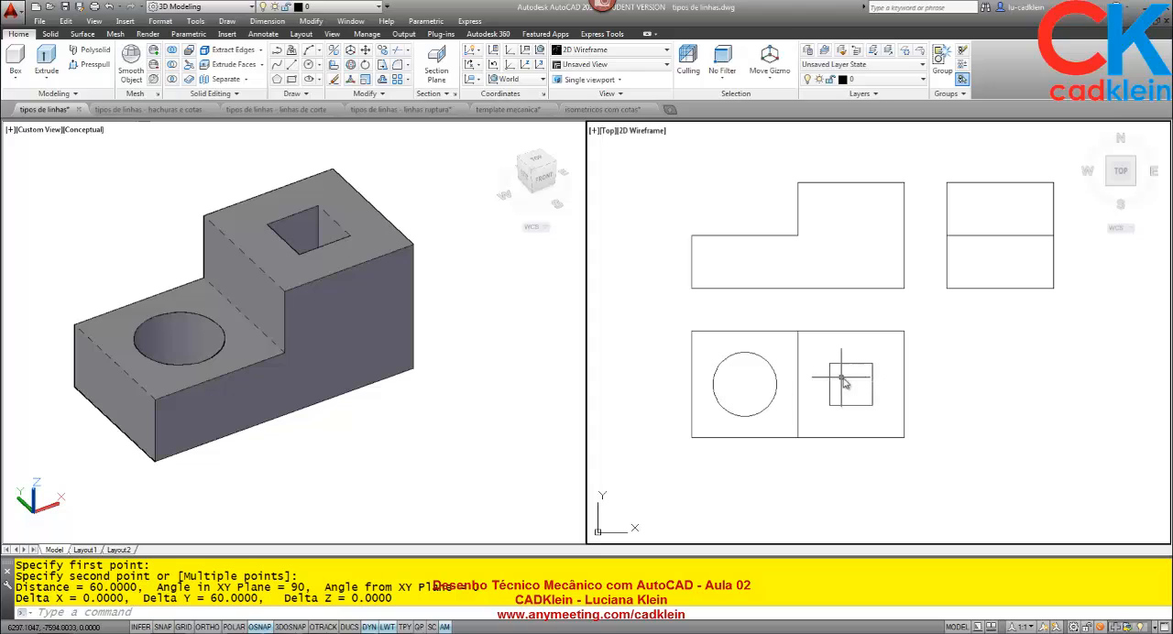
middle_click_drag(862, 354, 859, 373)
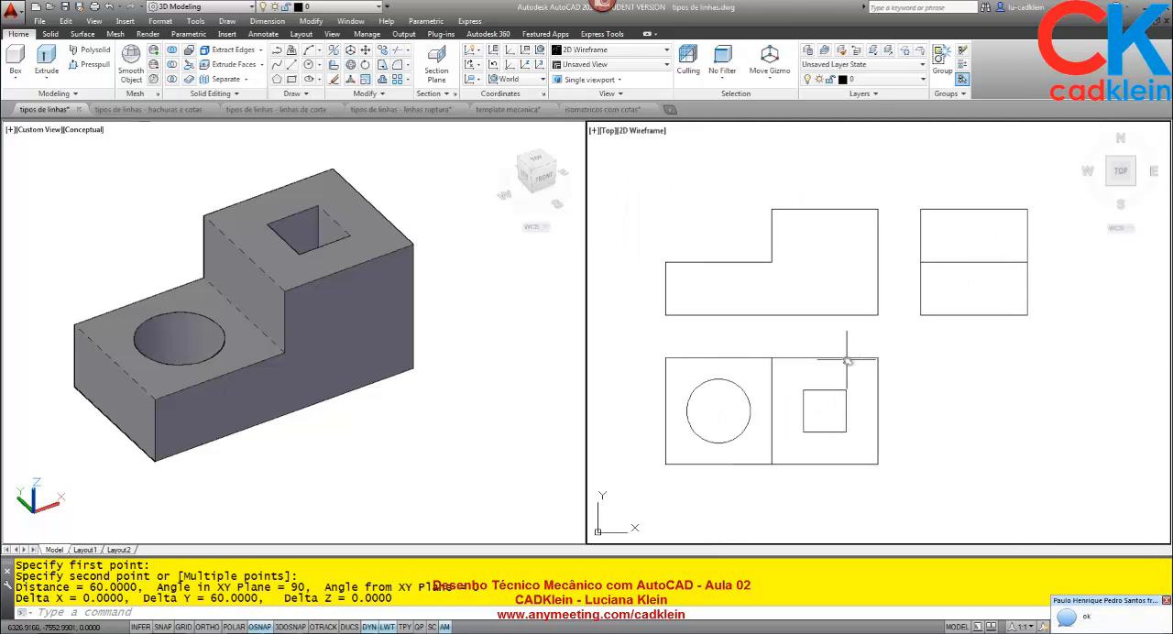
left_click(322, 627)
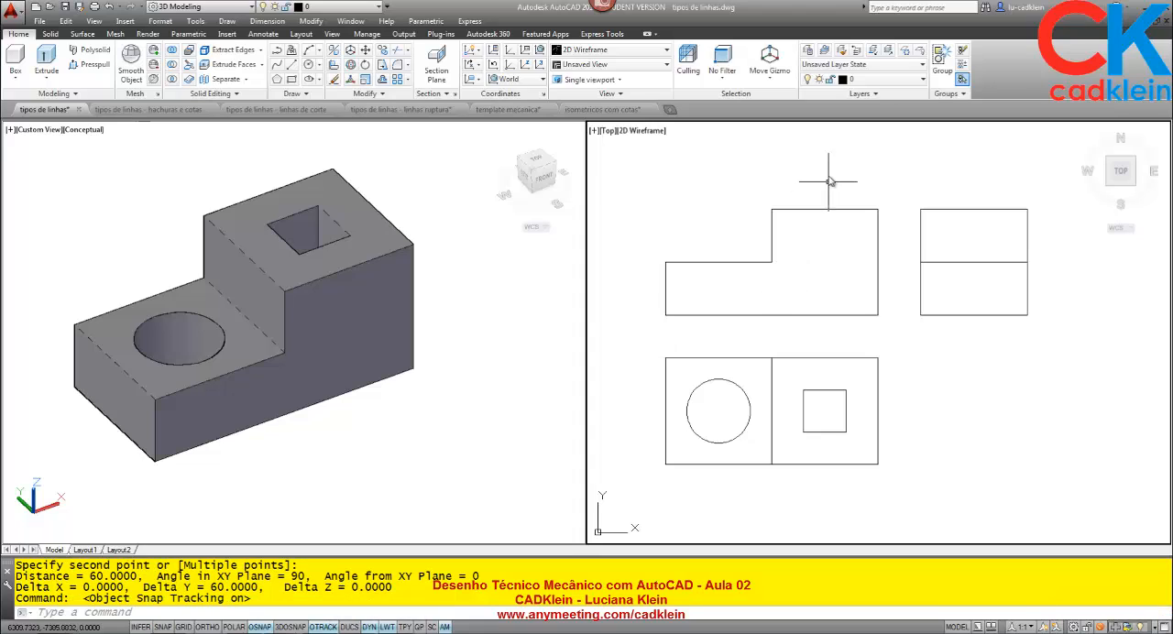
Switch to the template mecanica drawing and copy one of the blue dashed hidden lines in its front view.
left_click(873, 82)
left_click(528, 113)
left_click(478, 222)
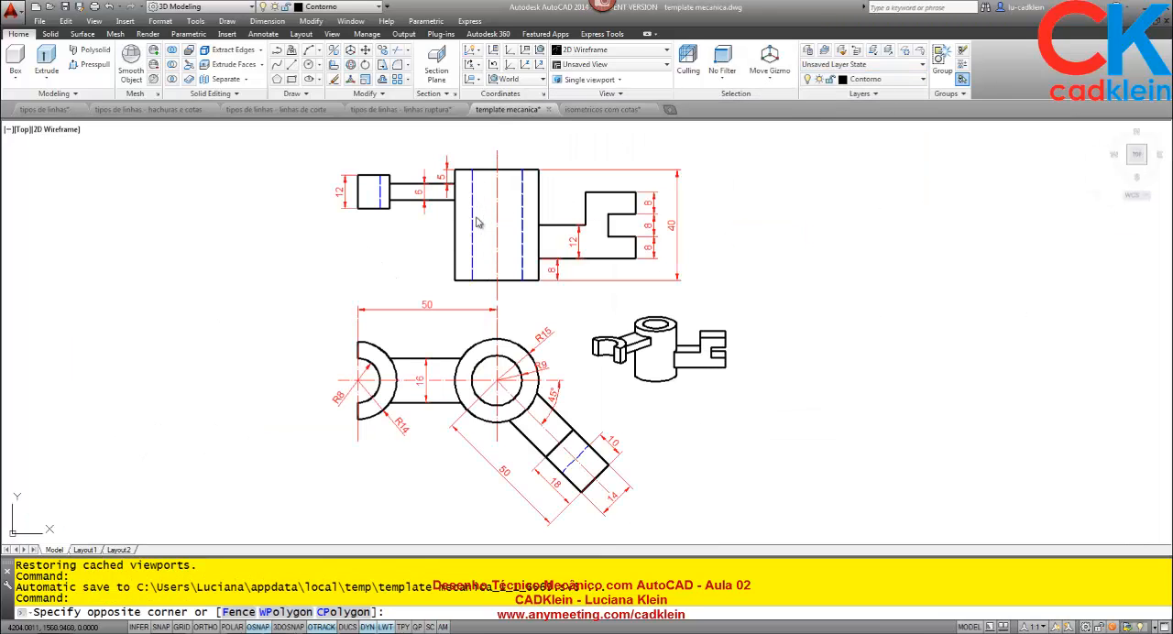
left_click(464, 230)
key("ctrl+c")
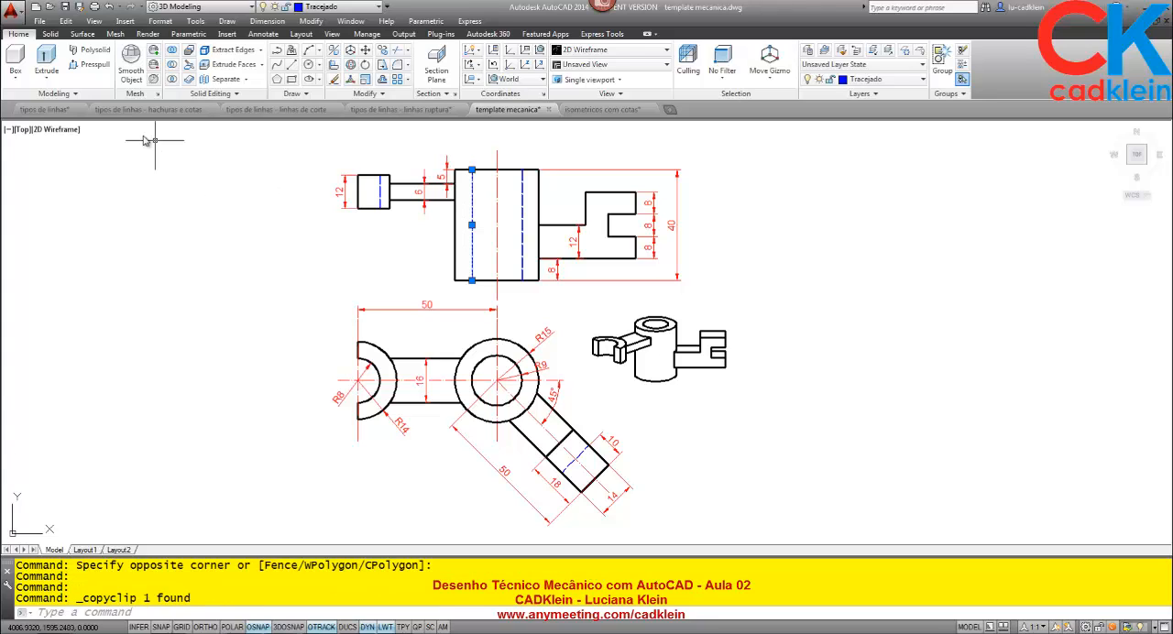
Paste the dashed line into the tipos de linhas drawing to bring in its layer, and erase the pasted line.
left_click(64, 110)
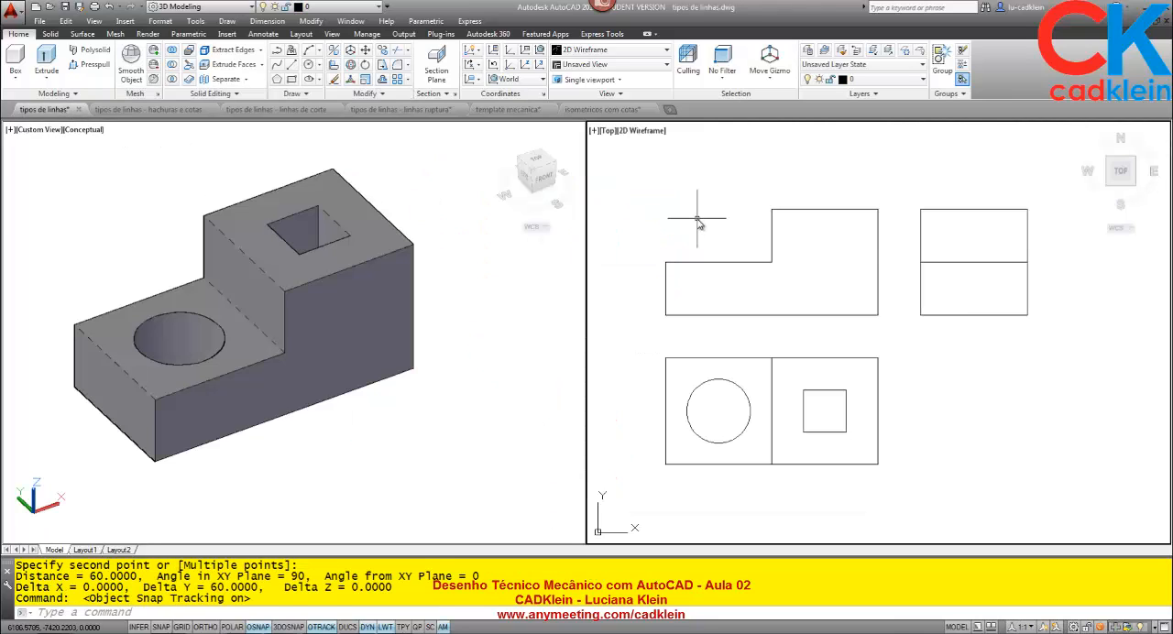
key("ctrl+v")
left_click(680, 190)
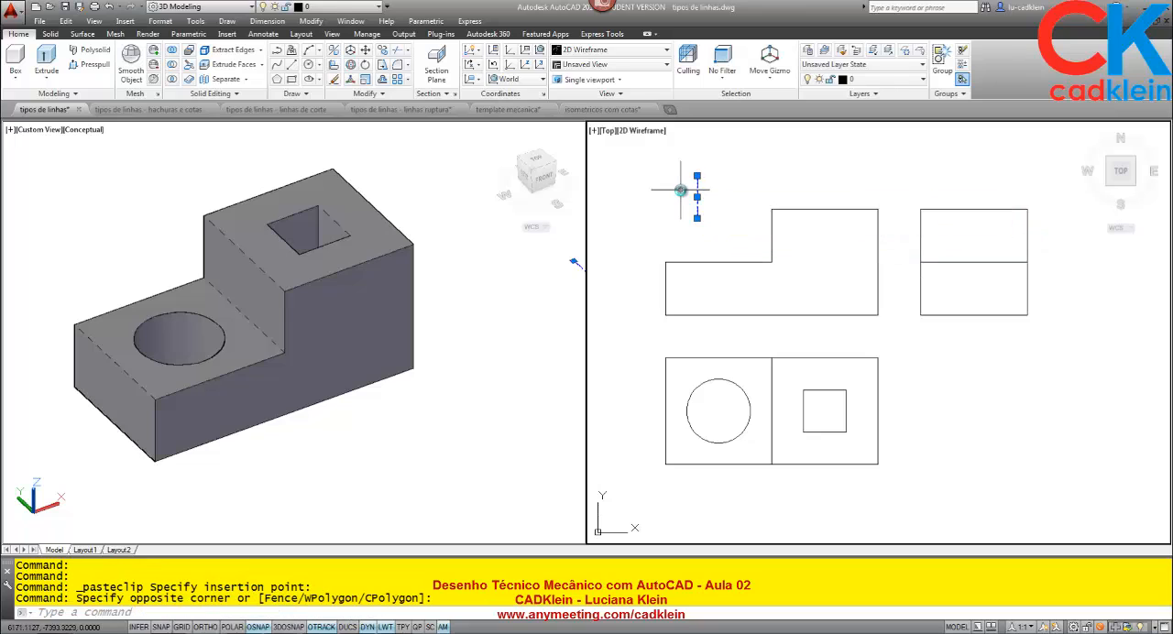
key("Delete")
Make Tracejado the current layer and turn off the lineweight display.
left_click(866, 79)
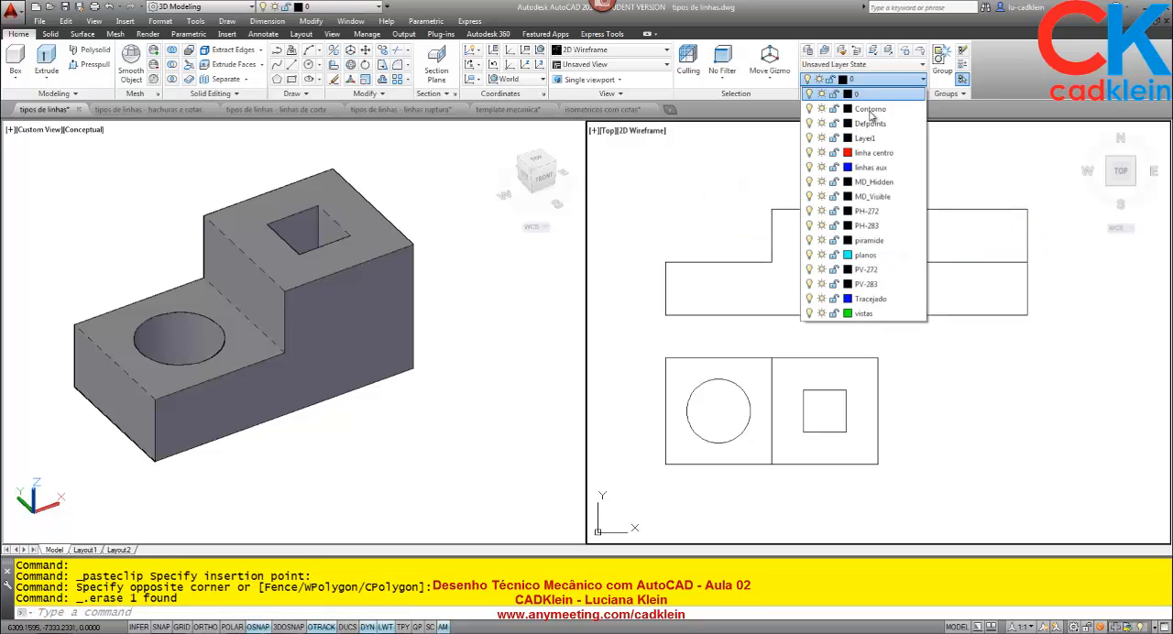
left_click(870, 298)
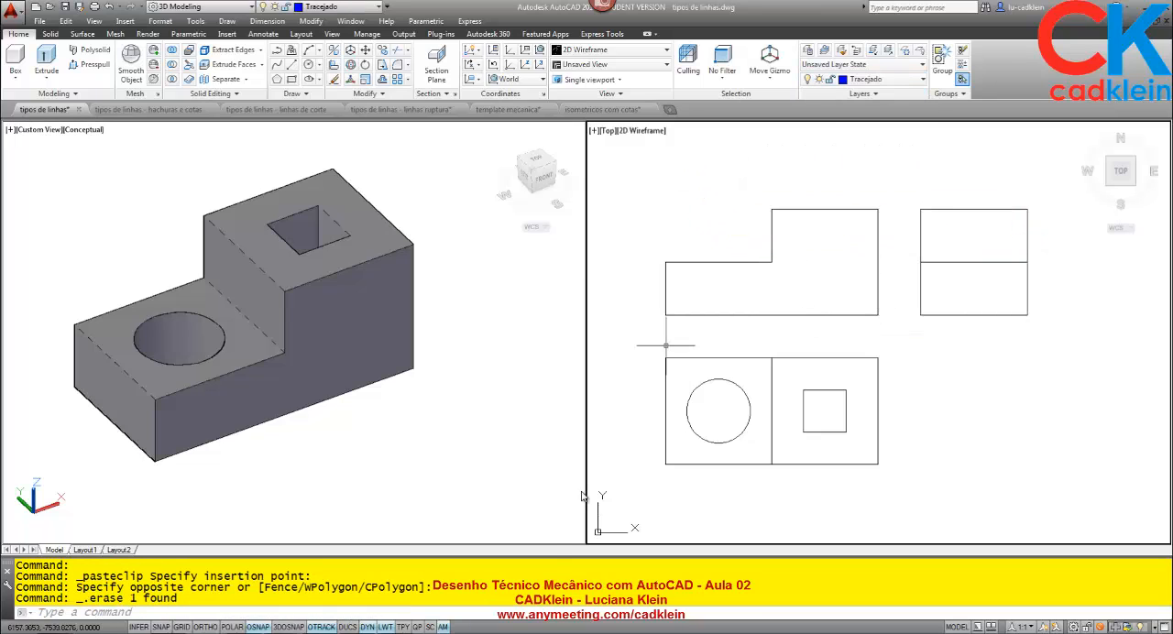
left_click(385, 627)
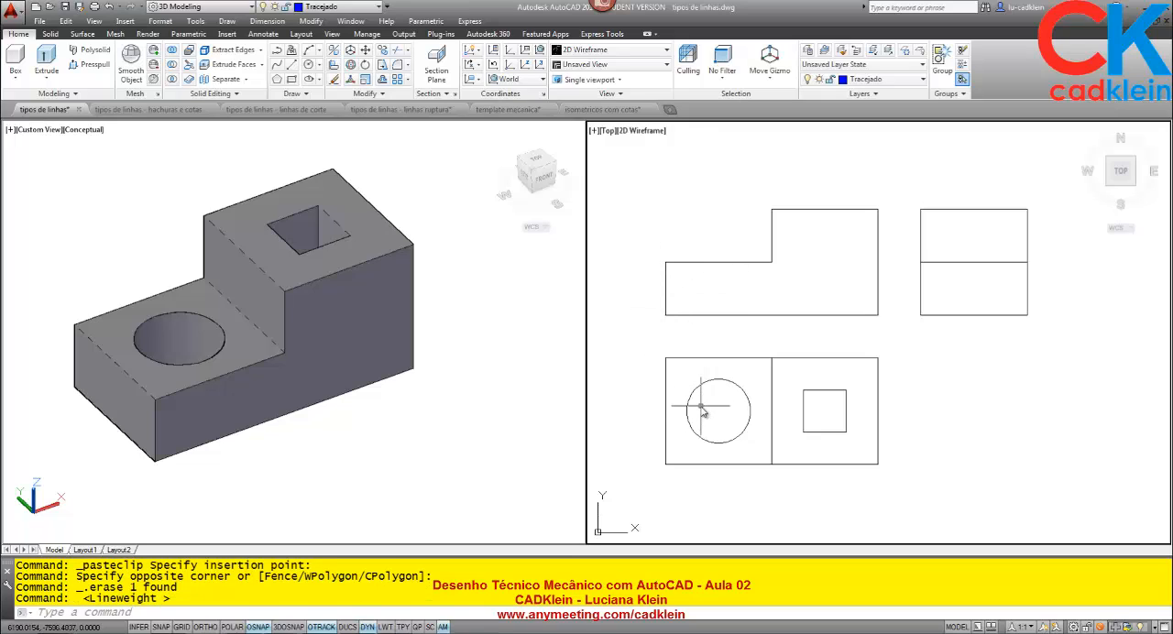
Draw the round hole's two vertical hidden lines in the front view, aligned with the circle's quadrants in the top view.
type("l")
key("Return")
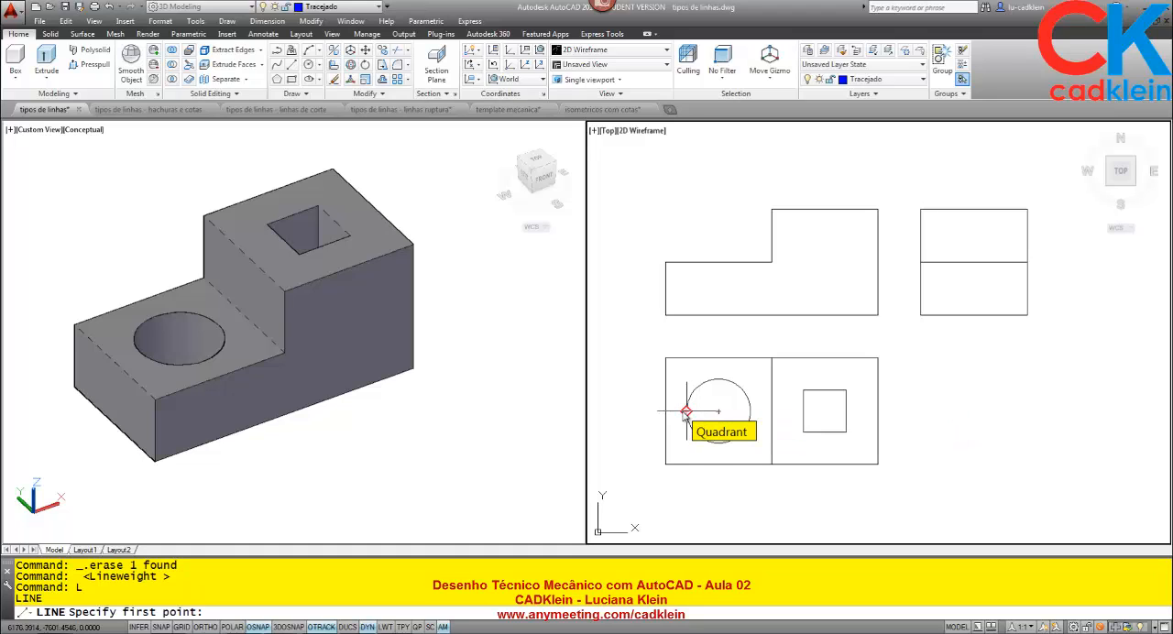
left_click(686, 315)
left_click(686, 263)
key("Return")
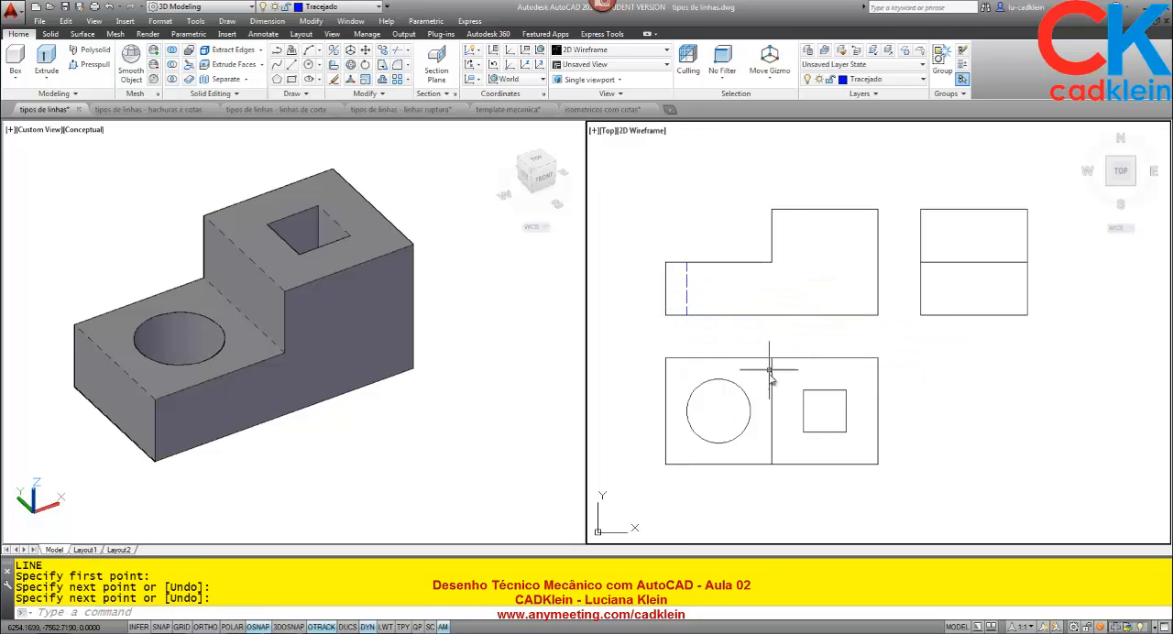
key("Return")
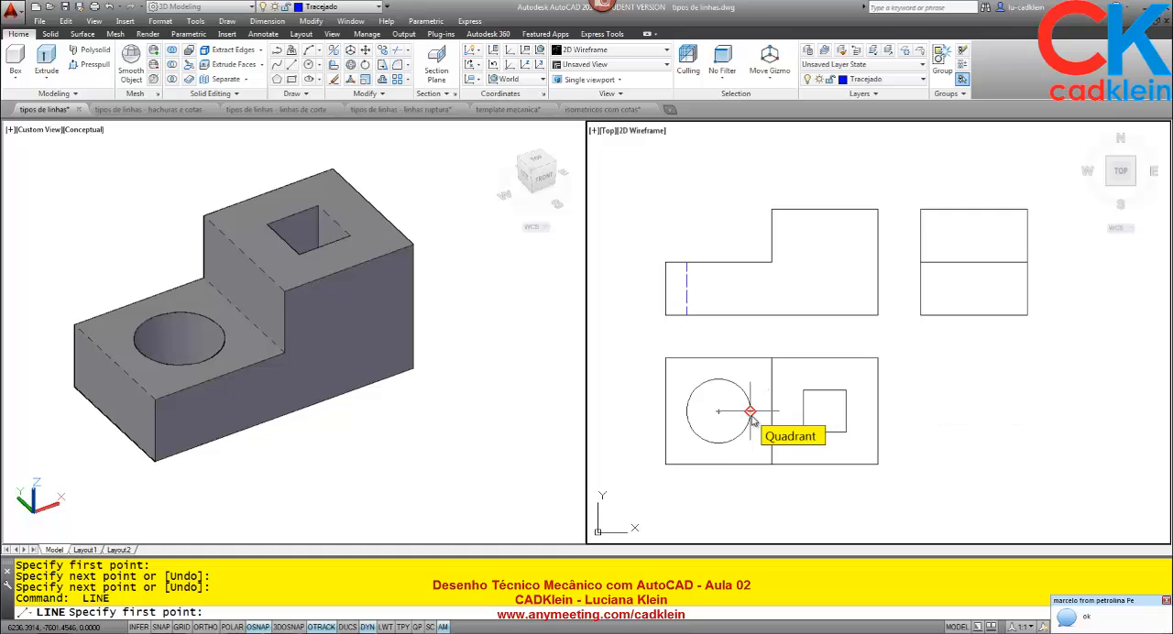
left_click(749, 316)
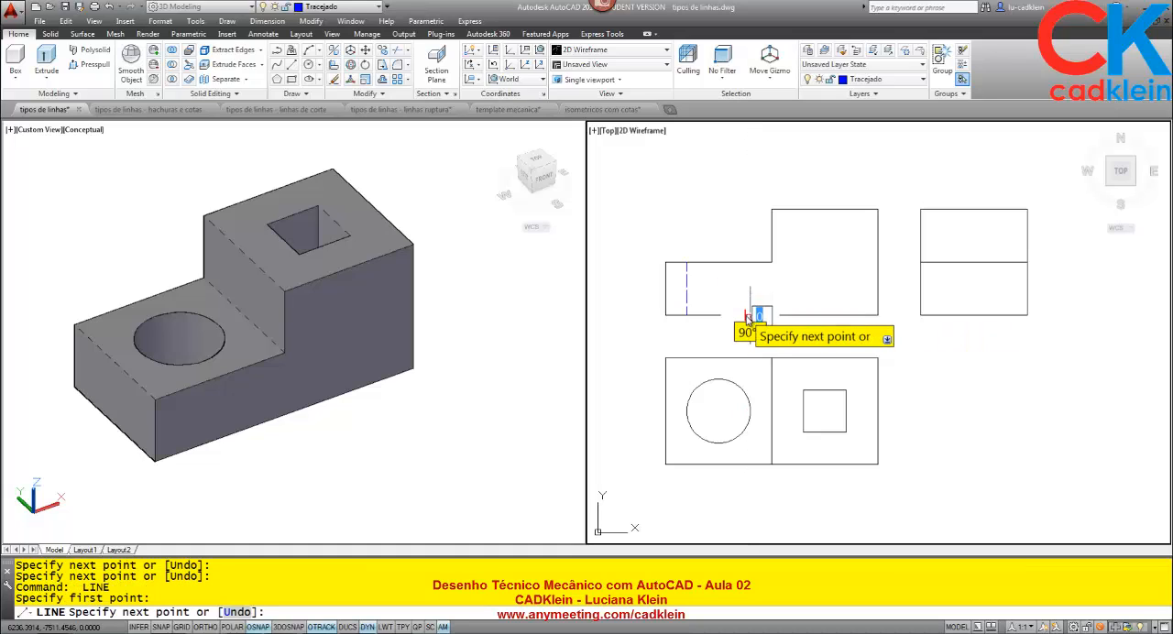
left_click(750, 263)
key("Return")
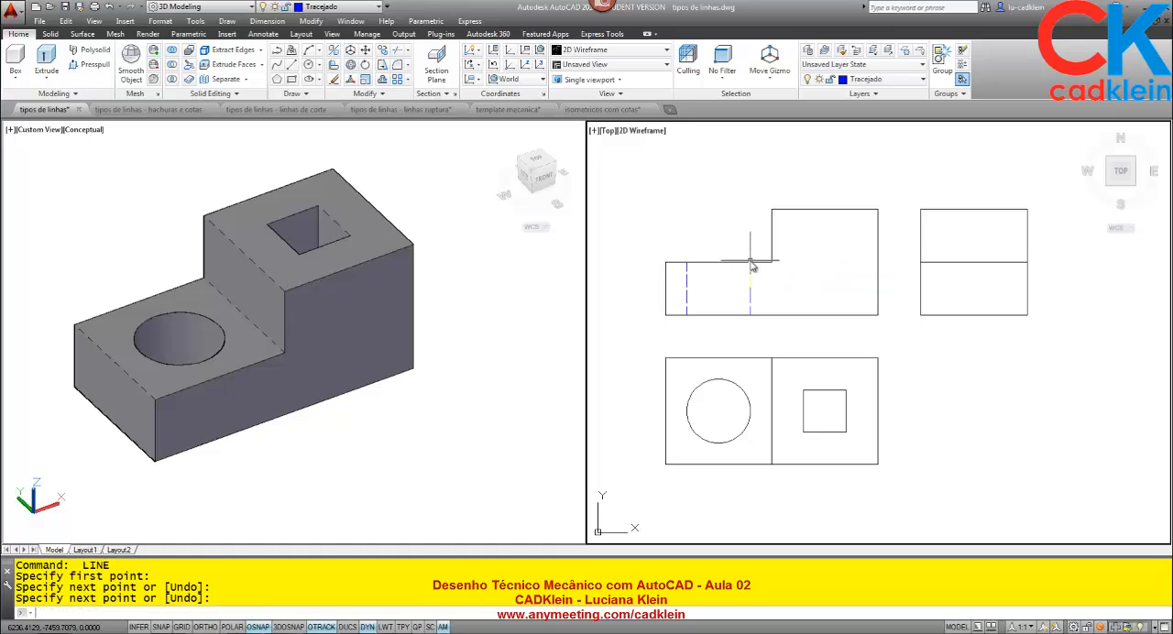
Draw the square hole's two vertical hidden lines over the front view's full height, aligned with the square's corners in the top view.
key("Return")
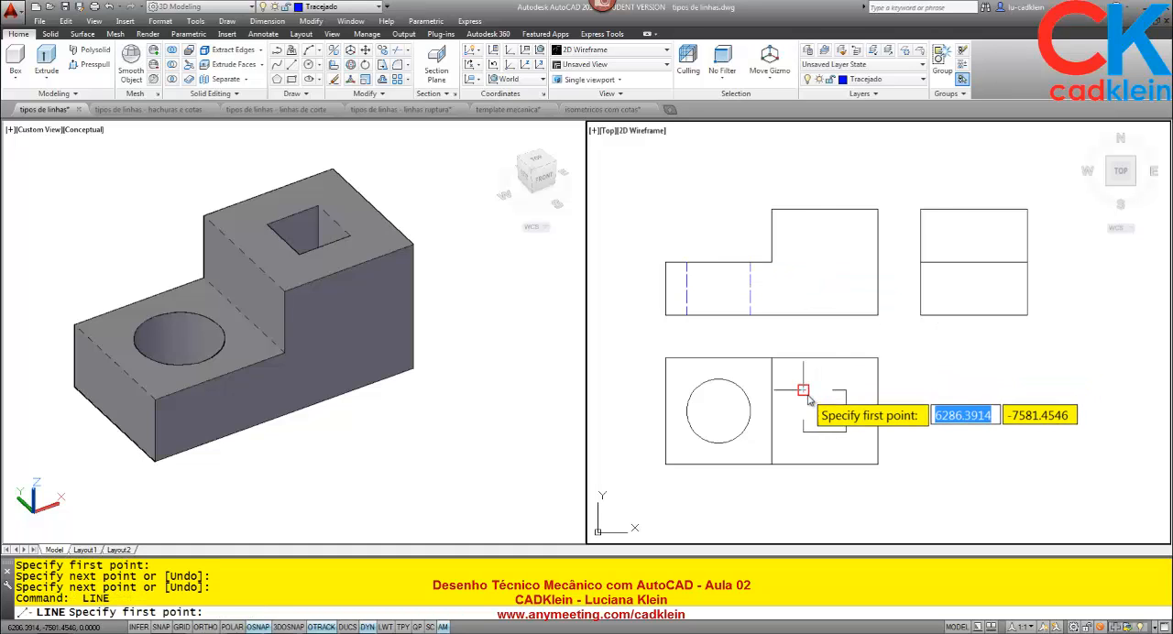
left_click(803, 315)
left_click(804, 210)
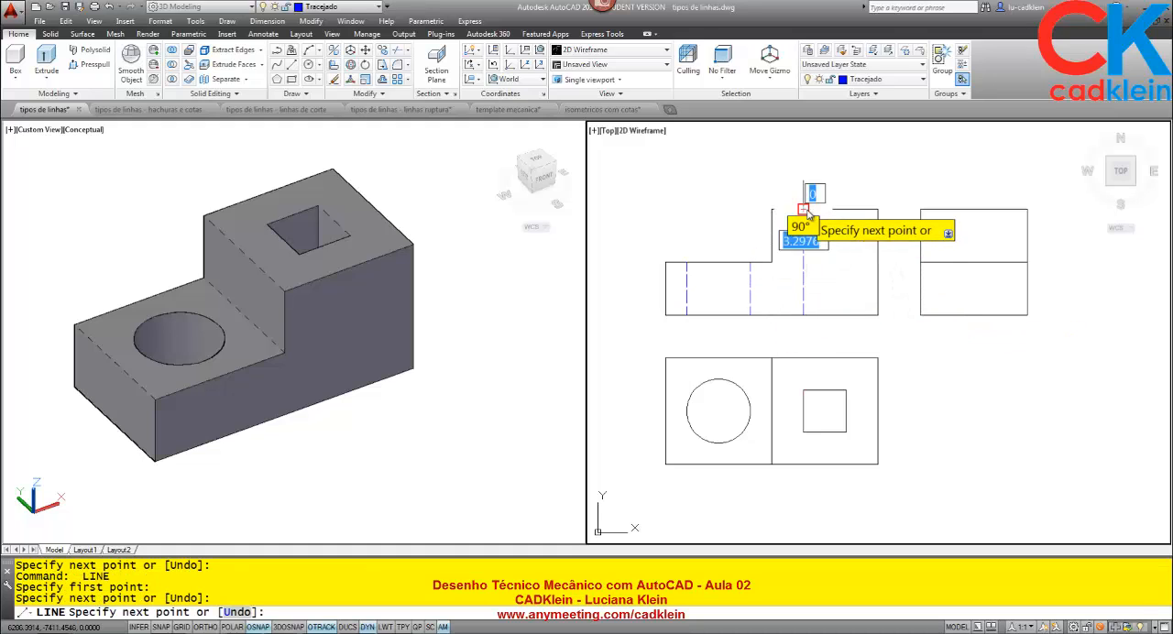
key("Return")
key("Return")
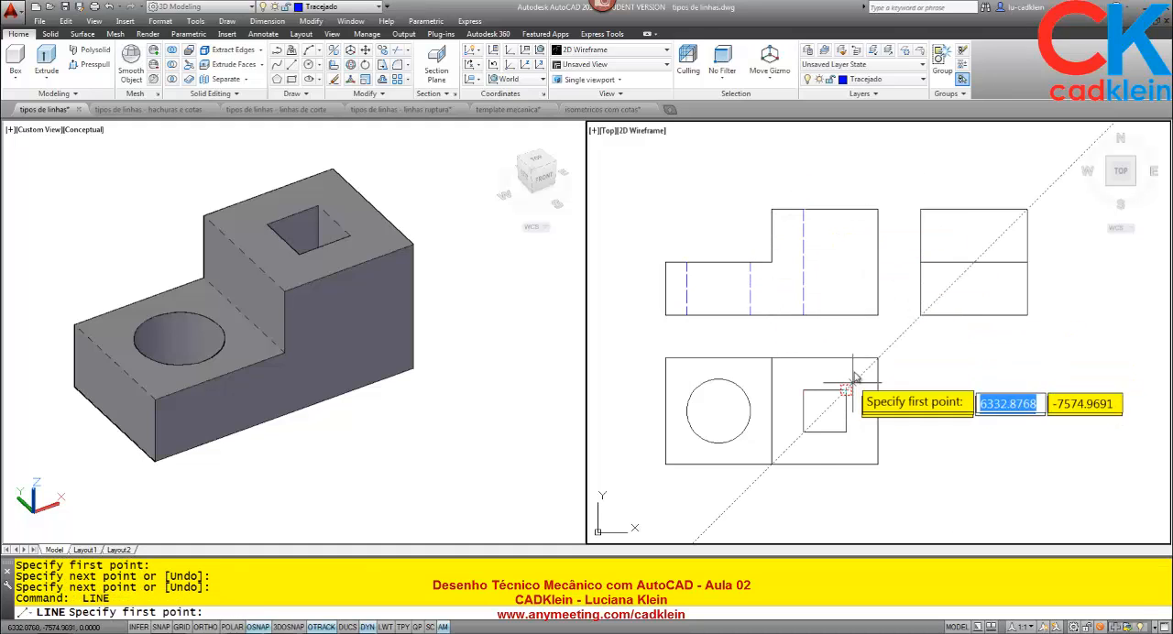
left_click(846, 316)
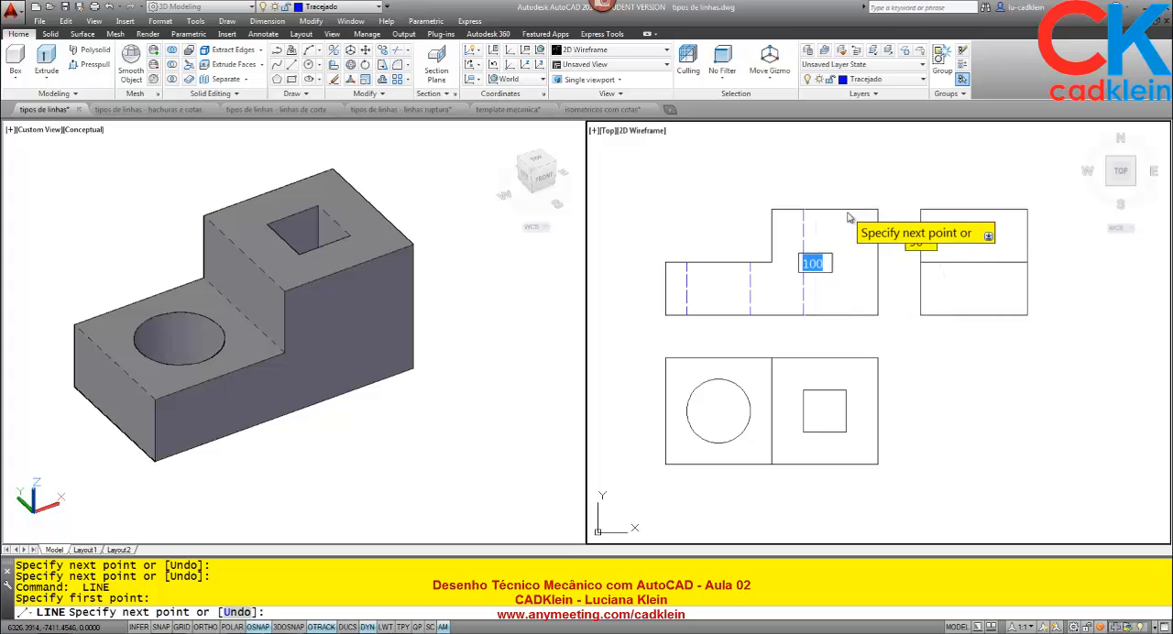
left_click(847, 215)
key("Return")
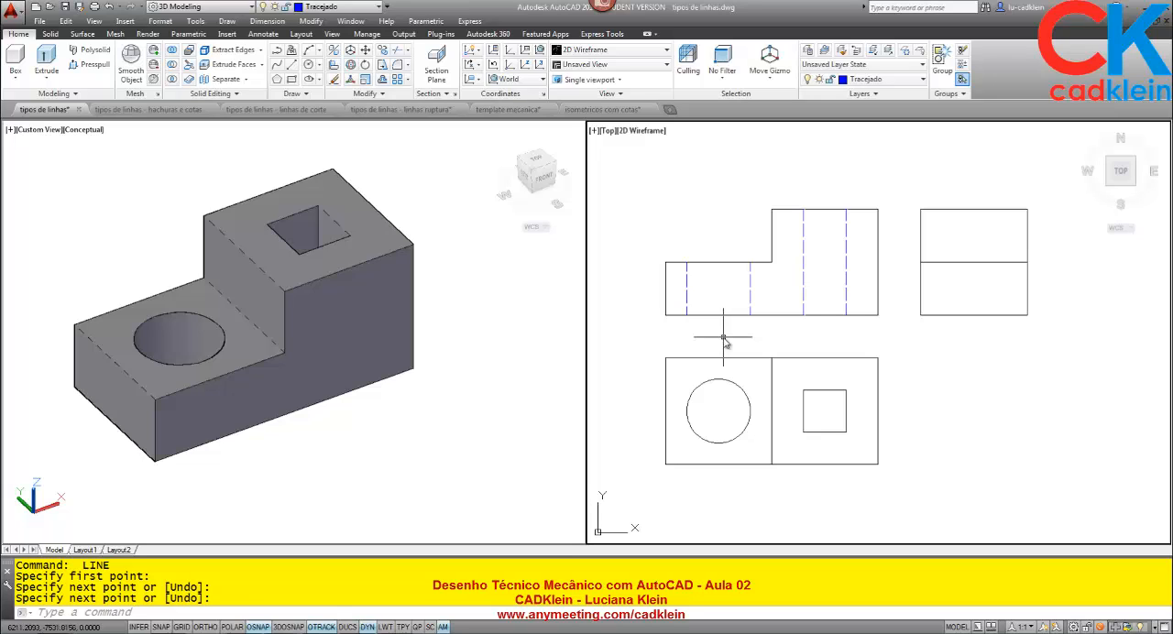
Make linha centro the current layer and draw a vertical centre line through the round hole from the front view's step to below the top view.
left_click(882, 79)
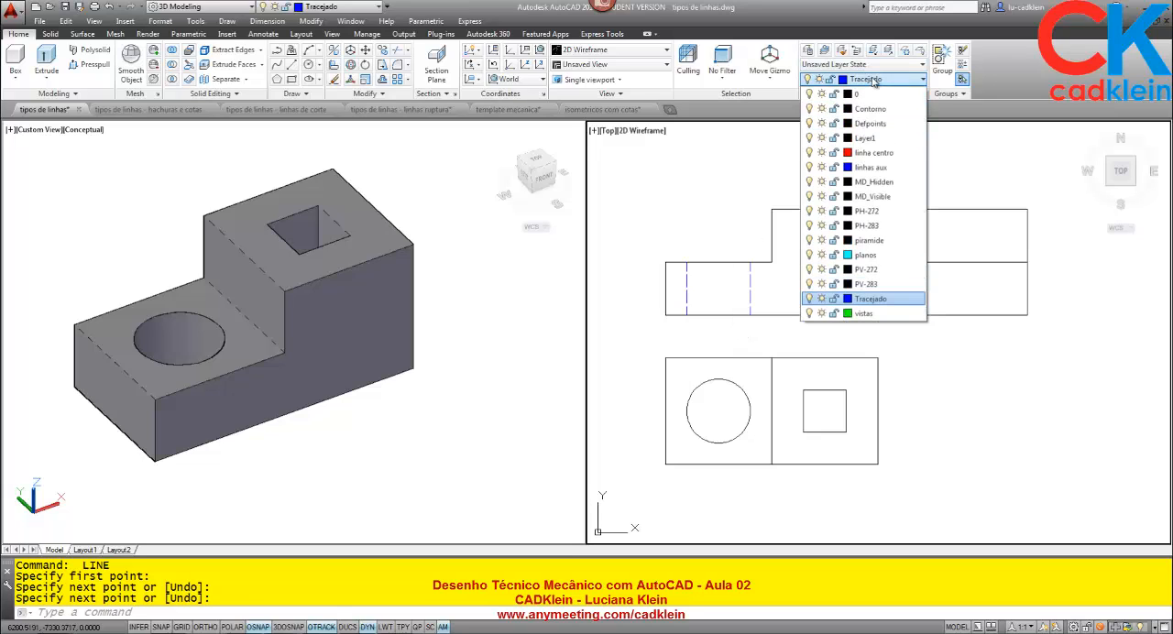
left_click(865, 156)
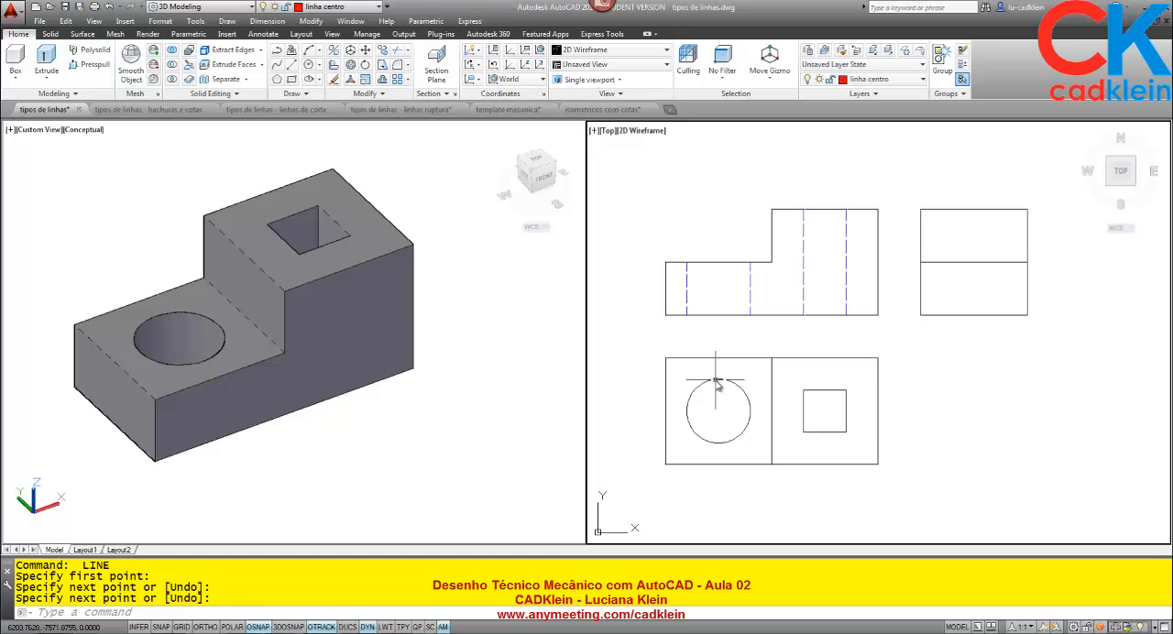
type("l")
key("Return")
left_click(718, 262)
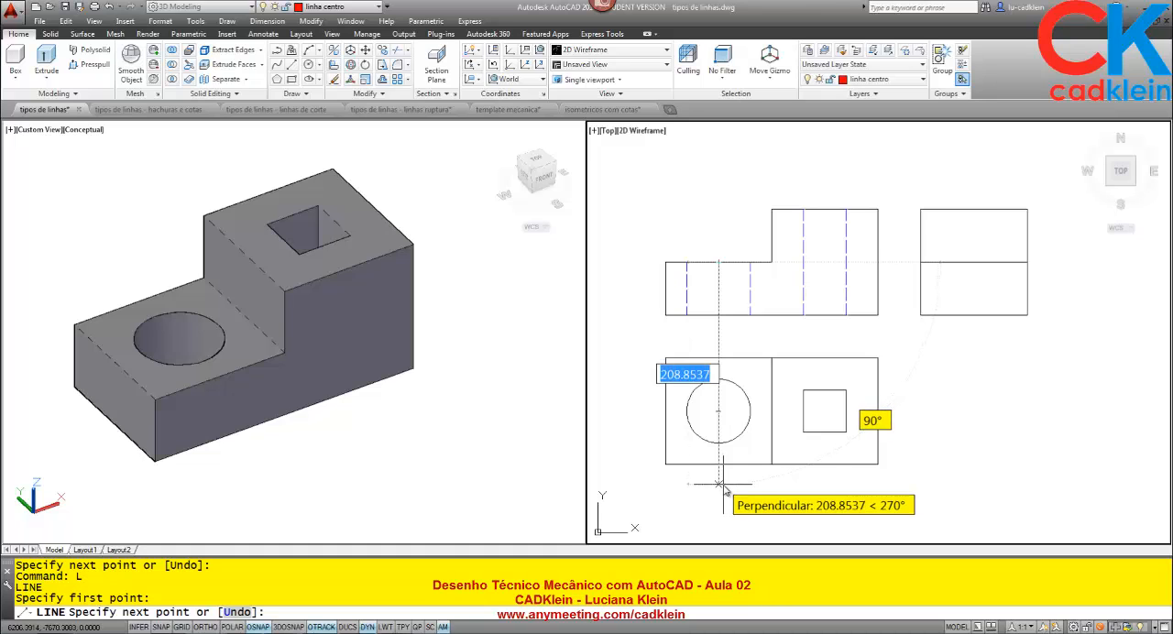
left_click(719, 484)
key("Return")
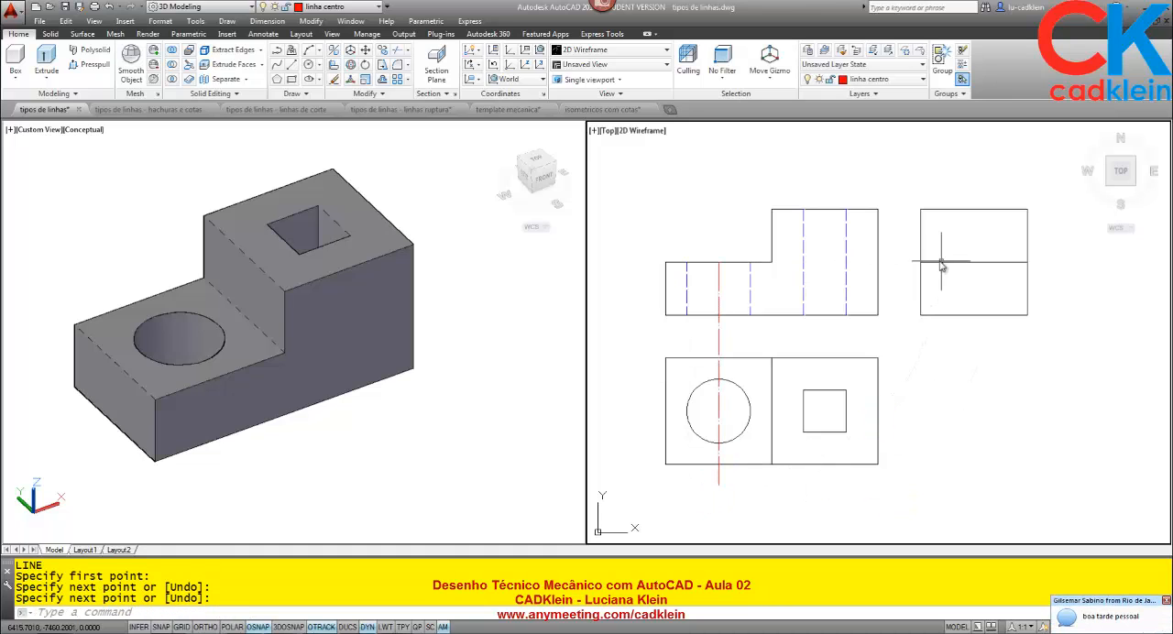
Draw a vertical centre line through the square hole from the front view's upper edge to below the top view.
key("Return")
left_click(824, 209)
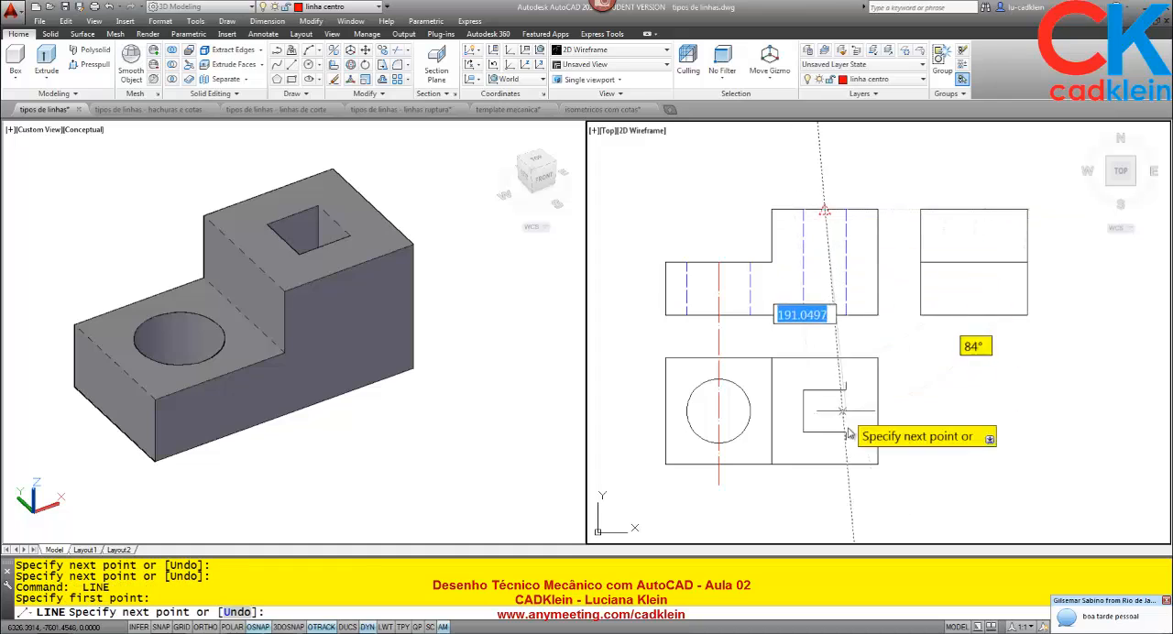
left_click(825, 484)
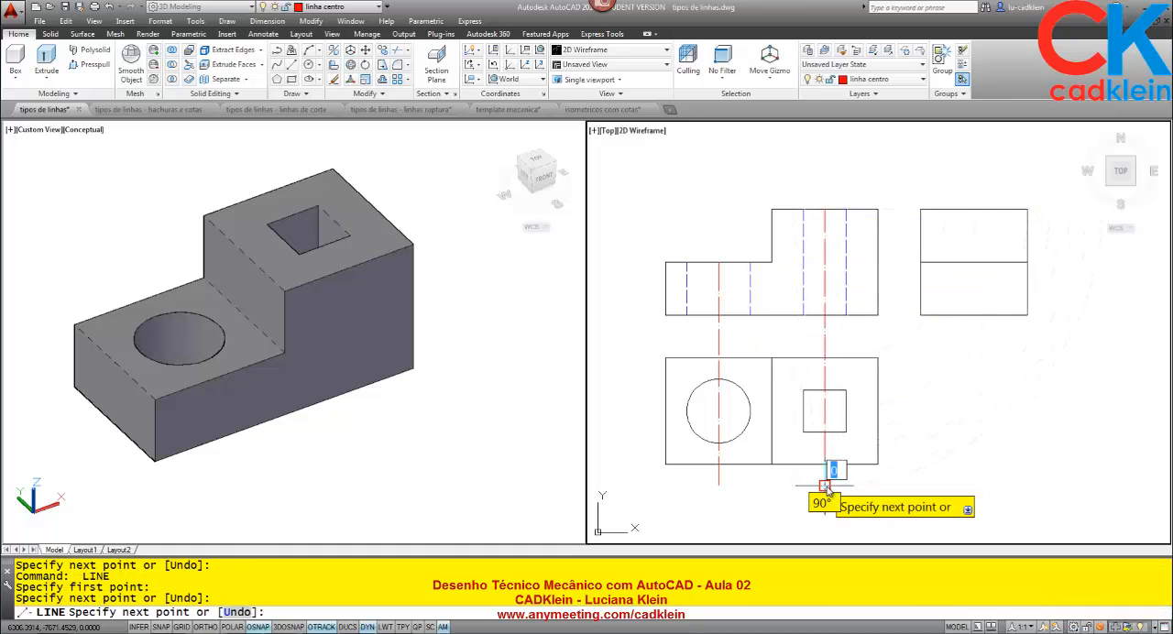
key("Return")
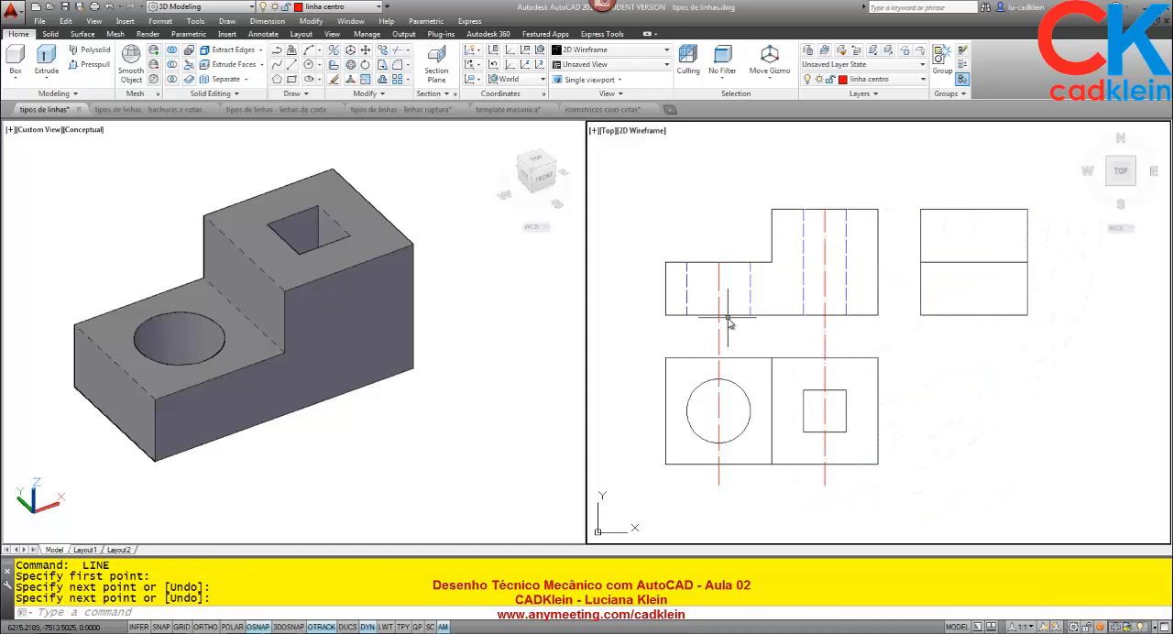
type("di")
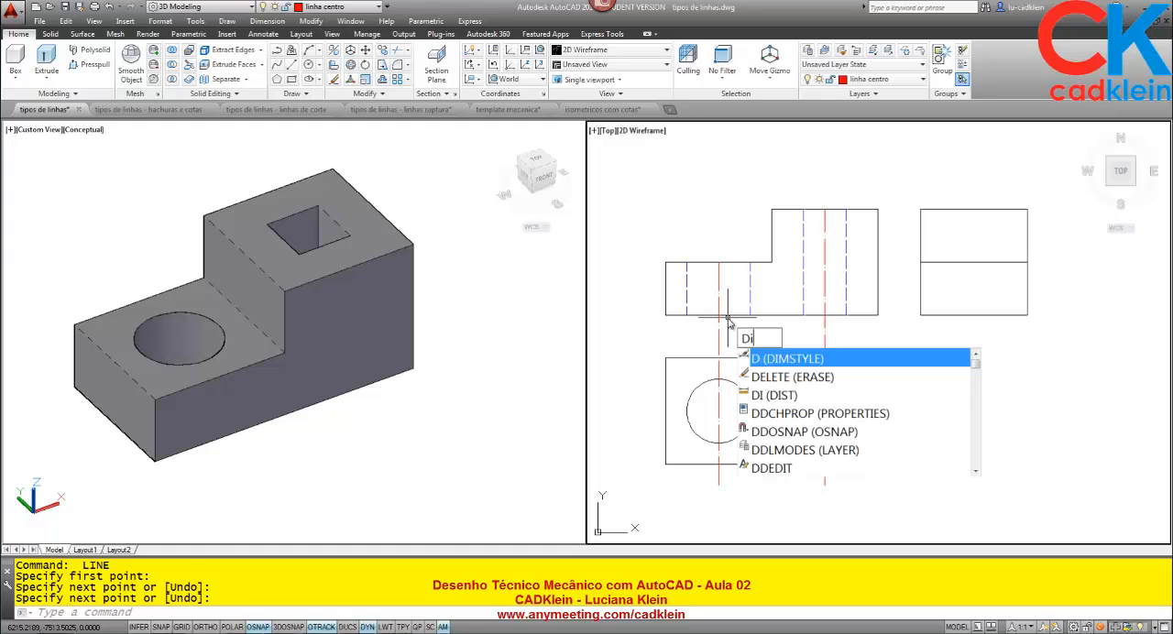
key("Return")
left_click(825, 209)
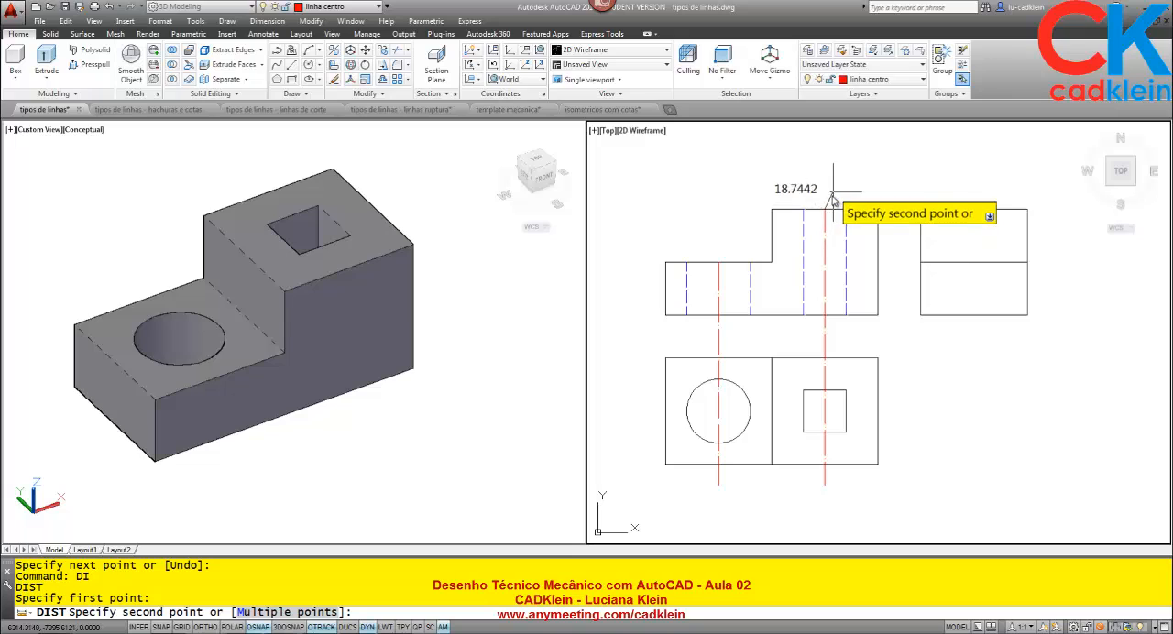
key("Escape")
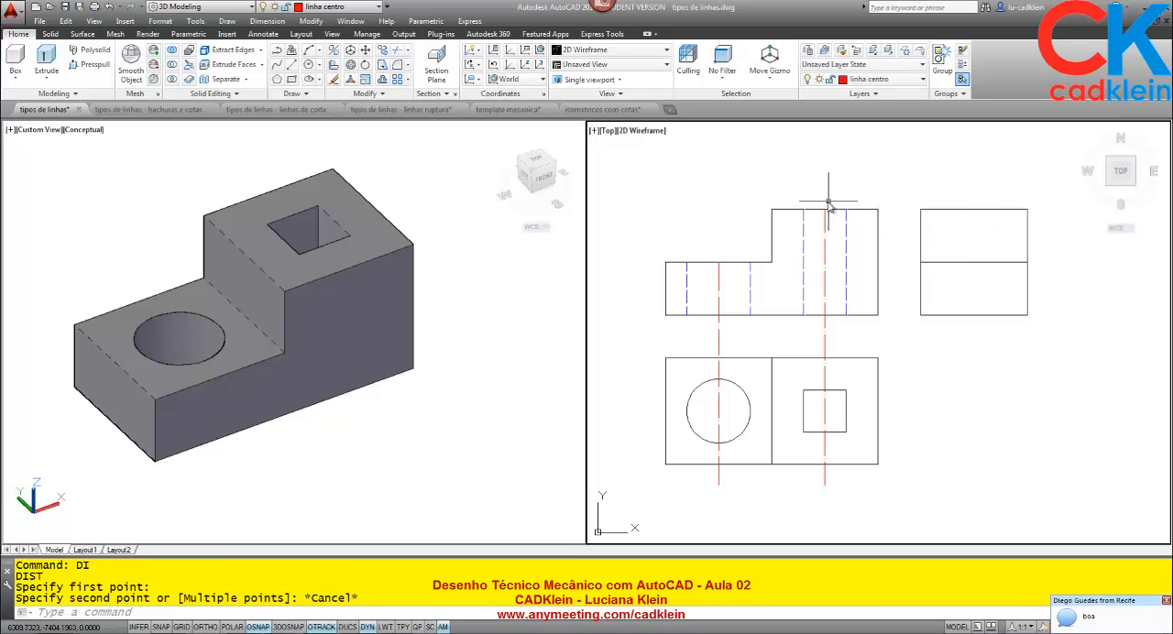
Trim both centre lines between the front and top views and below the top view, using the views' horizontal edges as cutting edges.
type("tr")
key("Return")
left_click(861, 369)
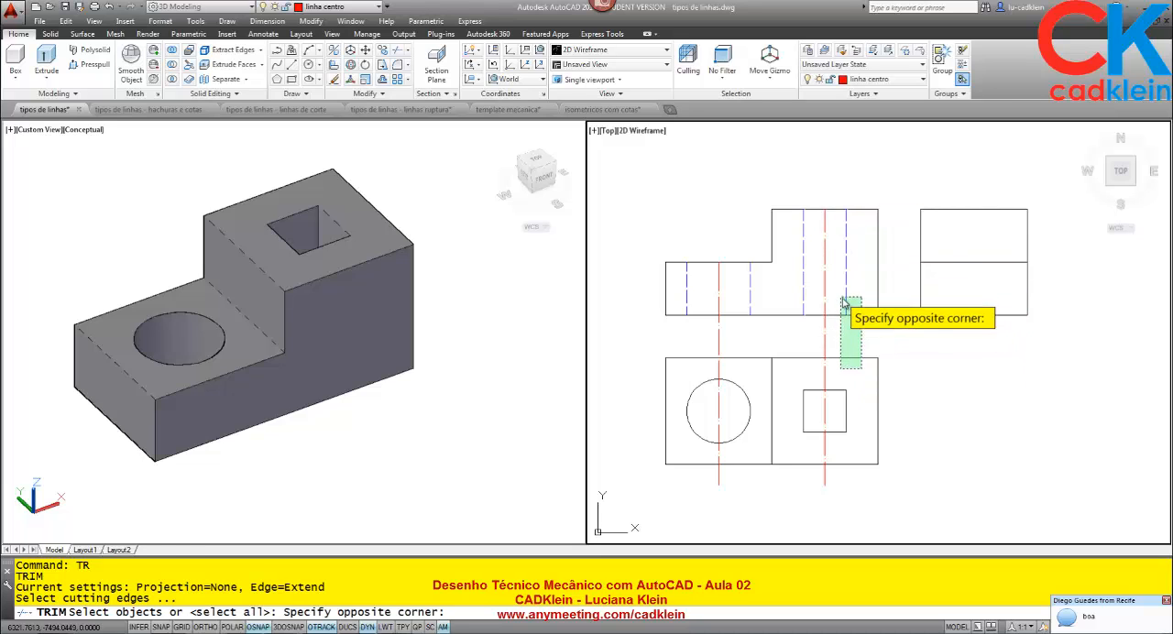
left_click(844, 300)
left_click(864, 444)
left_click(830, 474)
key("Return")
left_click(823, 341)
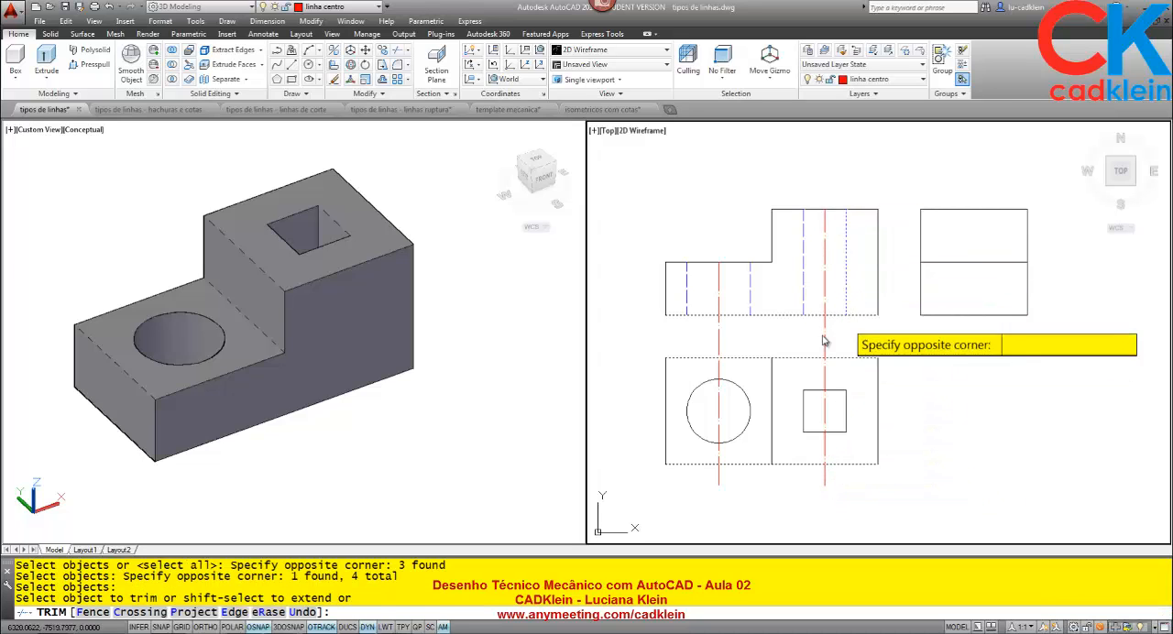
left_click(688, 347)
left_click(848, 475)
left_click(680, 472)
key("Return")
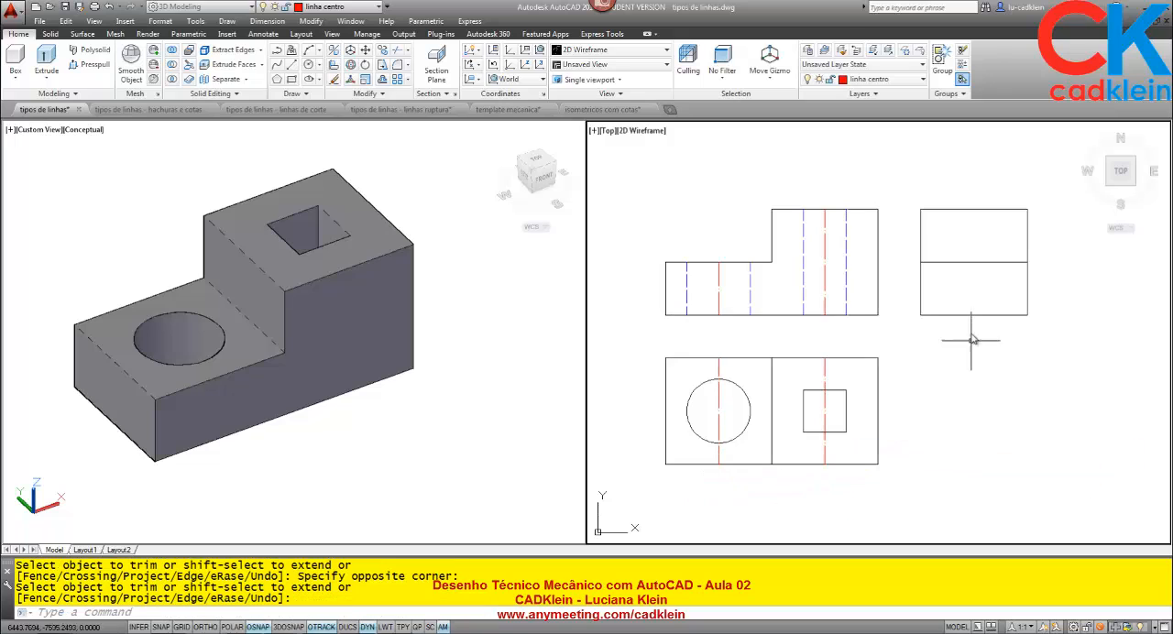
Draw a vertical centre line through the middle of the side view, from its lower edge to its upper edge.
type("l")
key("Return")
left_click(973, 315)
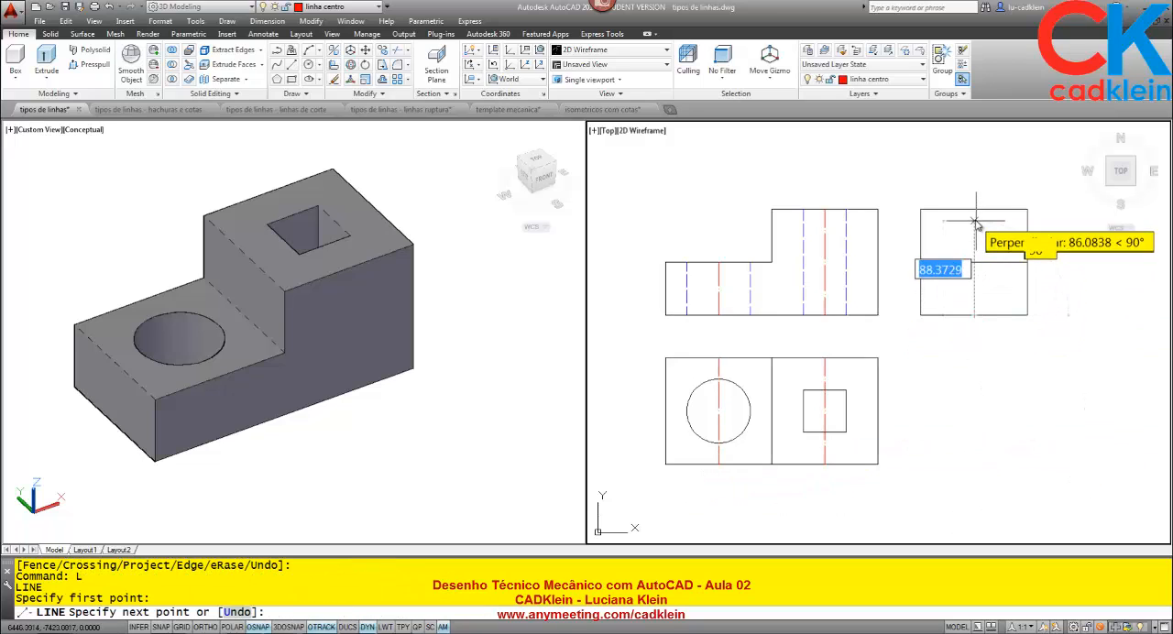
left_click(973, 209)
key("Return")
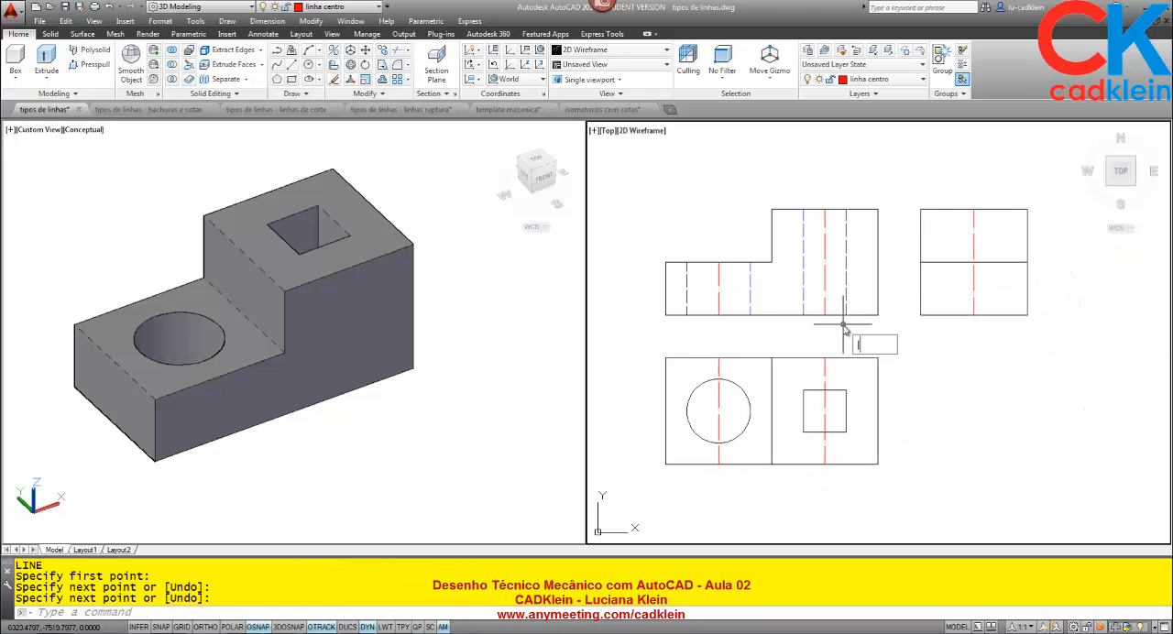
Lengthen both ends of the vertical centre lines in the front and side views by a delta of 5.
type("len")
key("Return")
type("de")
key("Return")
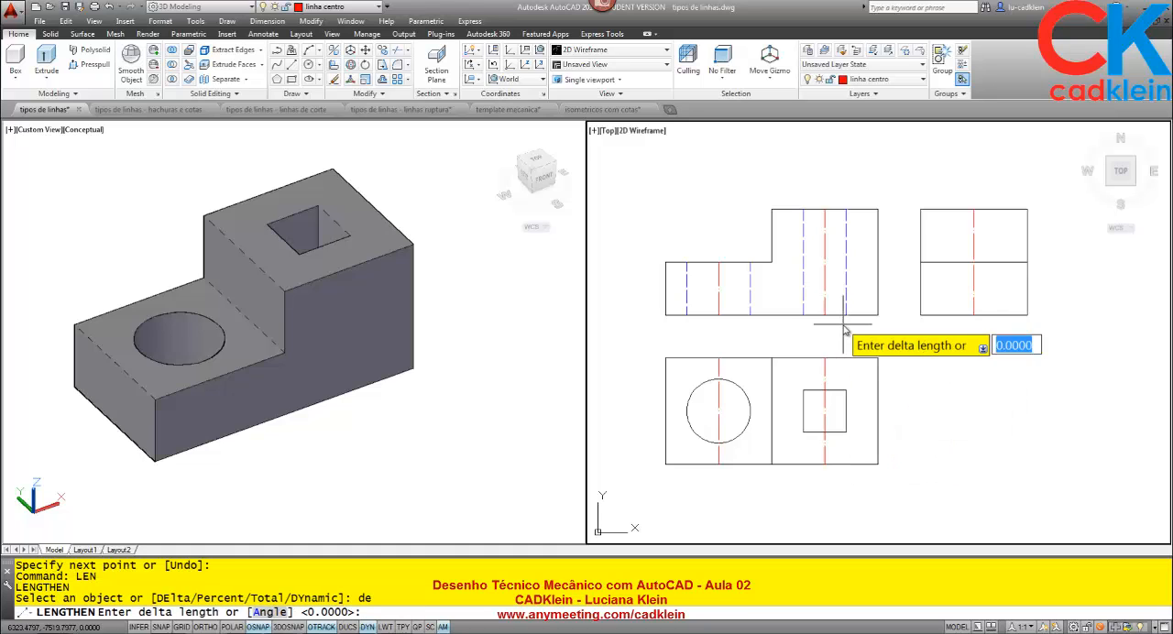
type("5")
key("Return")
left_click(718, 266)
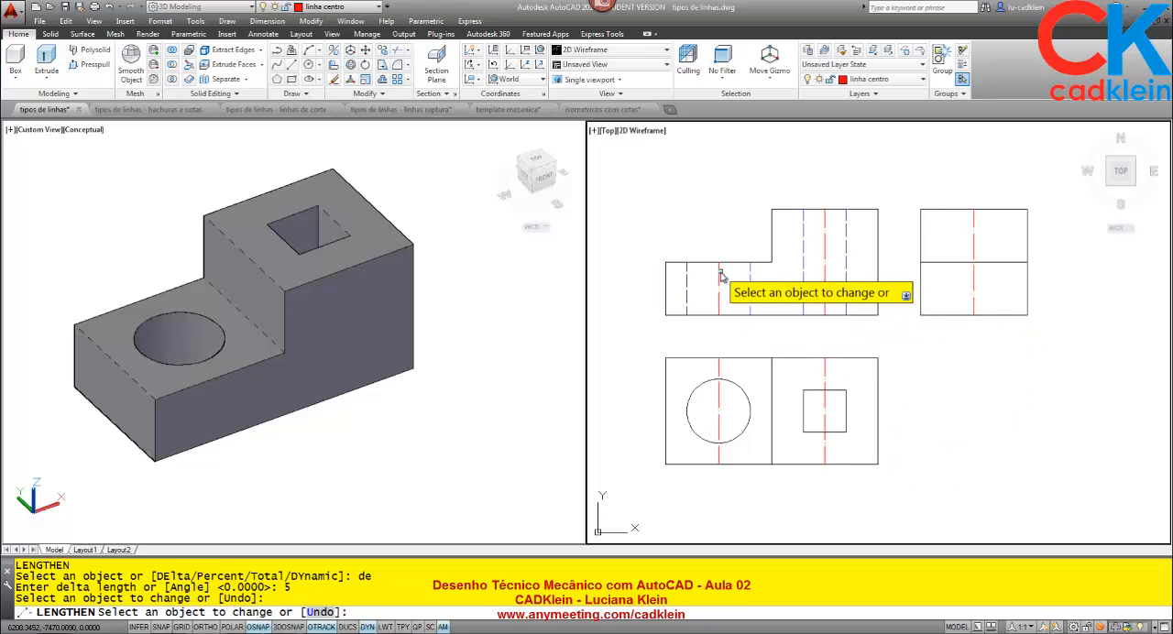
left_click(719, 268)
left_click(824, 219)
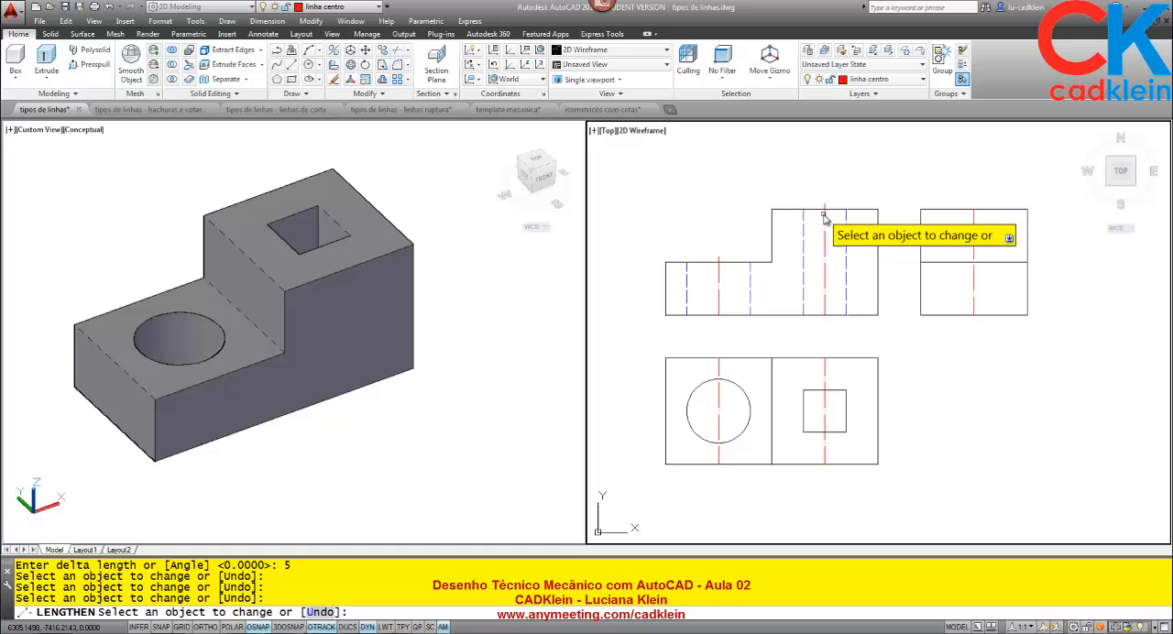
left_click(973, 220)
left_click(977, 312)
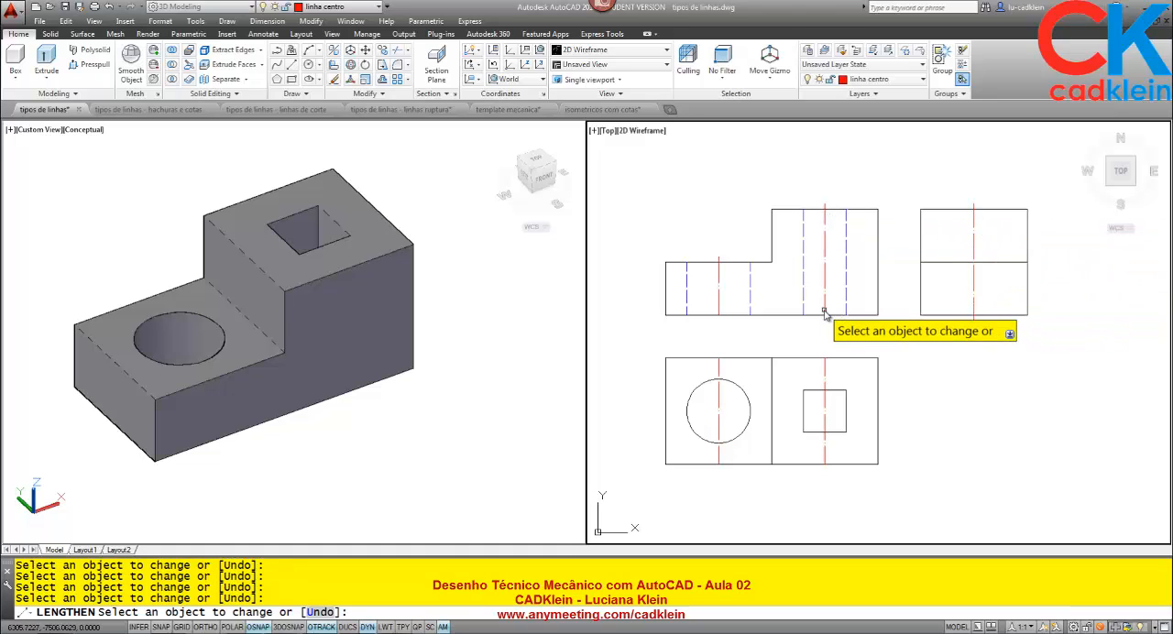
left_click(719, 311)
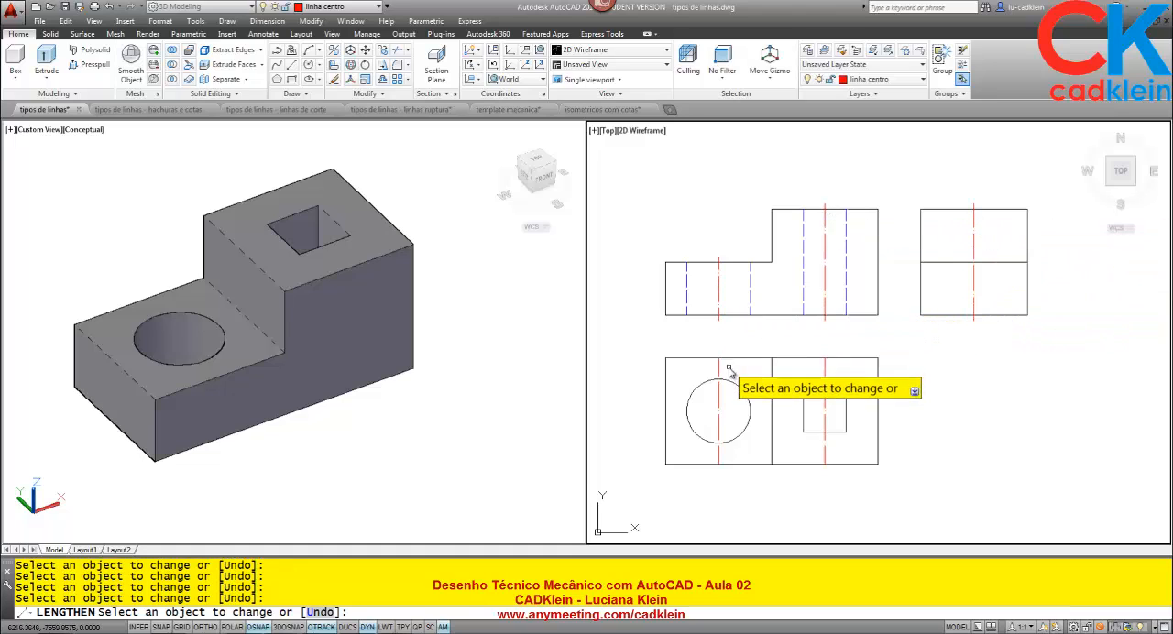
Lengthen both ends of the two vertical centre lines in the top view by the same delta.
left_click(719, 363)
left_click(826, 366)
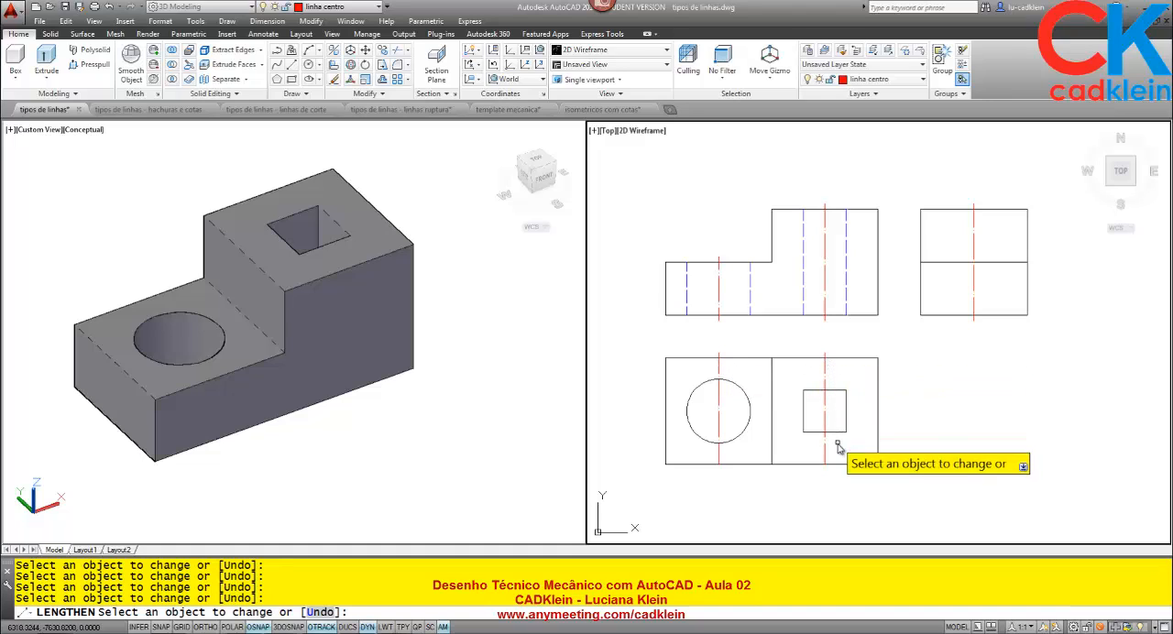
left_click(827, 463)
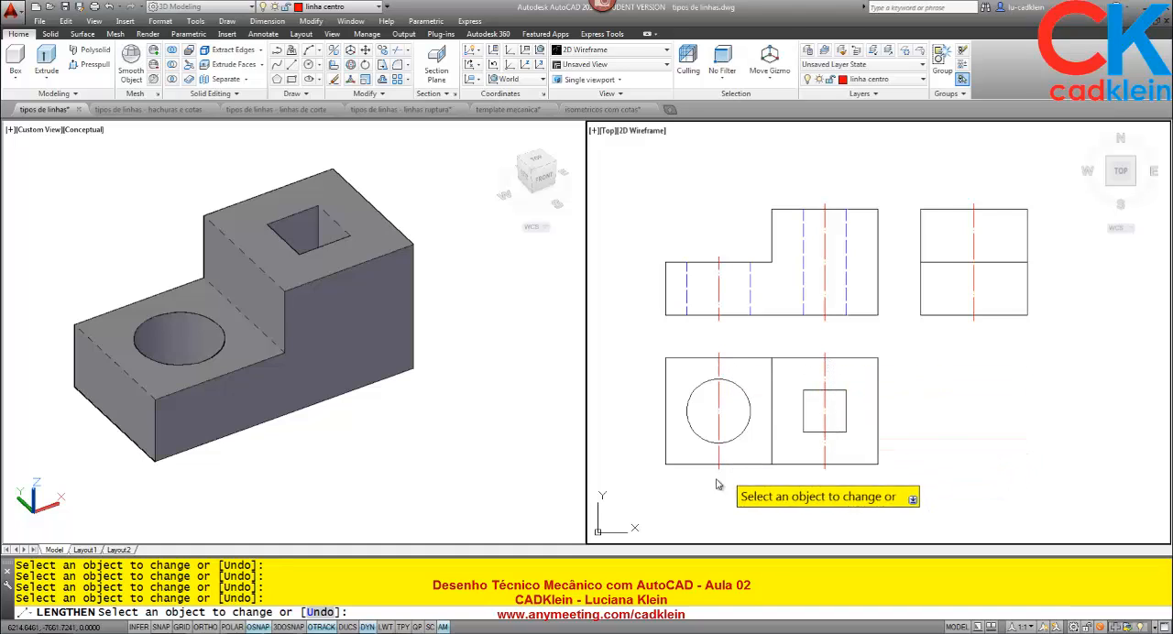
key("Return")
scroll(701, 483, "up", 4)
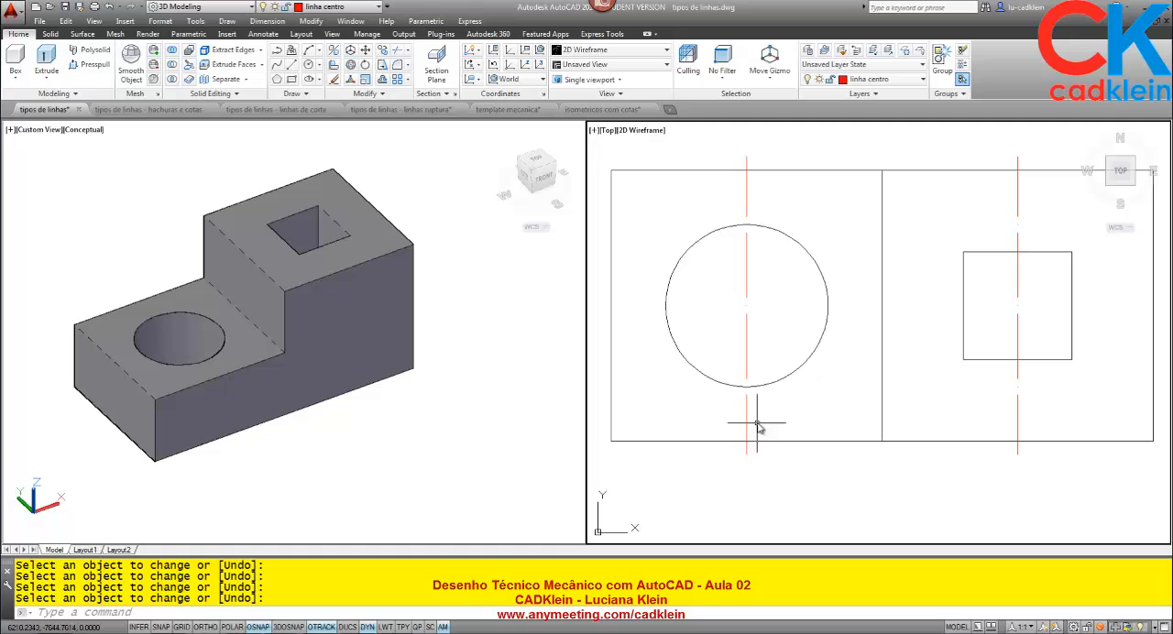
scroll(767, 468, "down", 4)
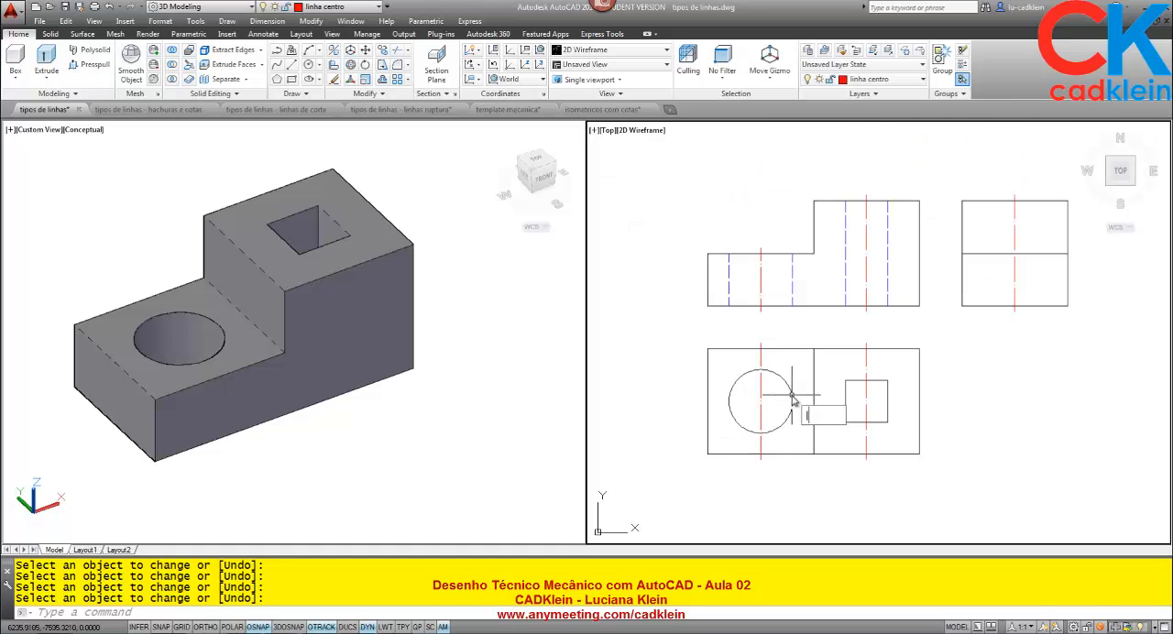
Draw a horizontal centre line through both holes in the top view, from its left edge to its right edge.
type("L")
key("Return")
left_click(720, 400)
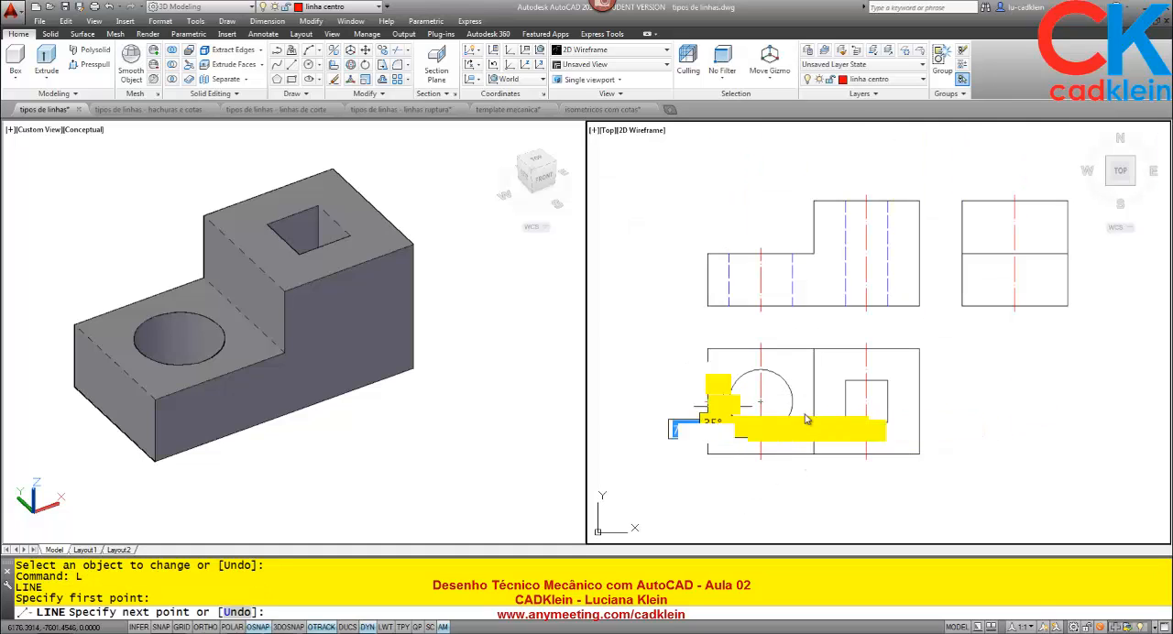
left_click(916, 401)
key("Return")
Lengthen both ends of the top view's horizontal centre line by a delta of 5.
type("len")
key("Return")
type("de")
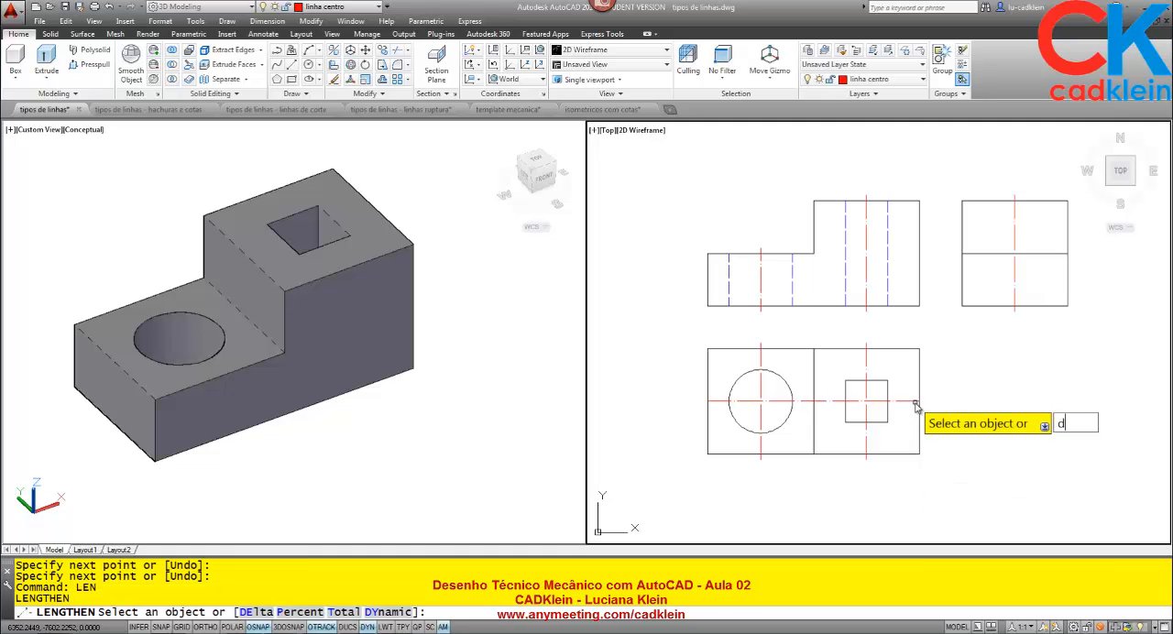
key("Return")
key("Return")
left_click(915, 404)
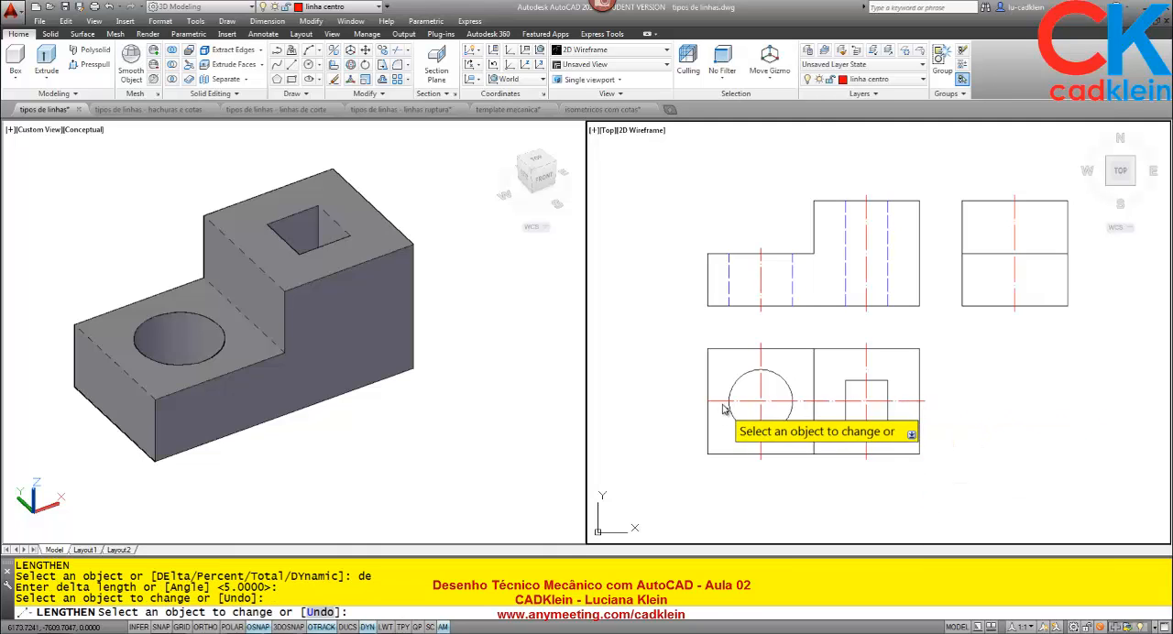
left_click(721, 403)
key("Return")
Copy the round hole's two hidden lines from the front view to the side view, aligning them on its centre line at the base.
middle_click_drag(928, 377, 875, 392)
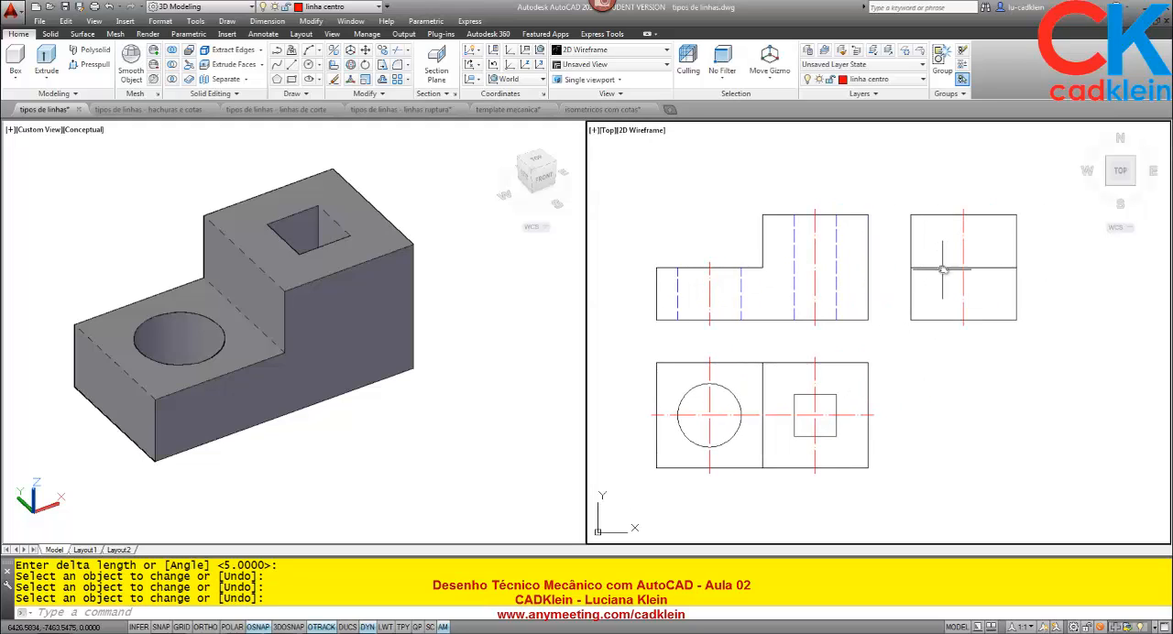
type("co")
key("Return")
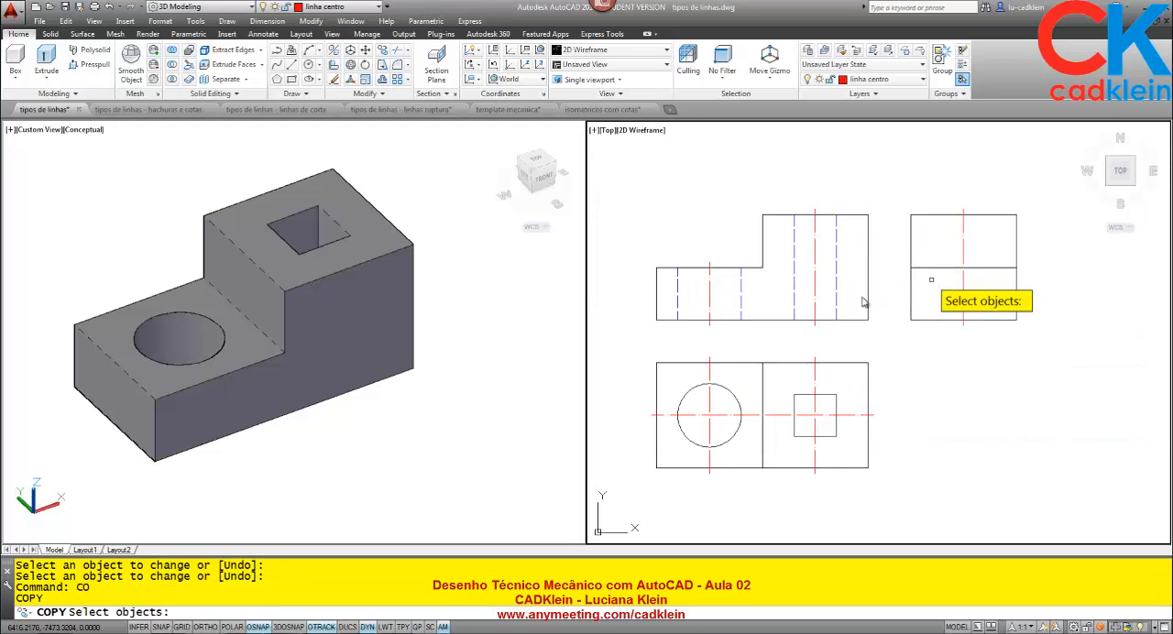
left_click(742, 296)
left_click(679, 301)
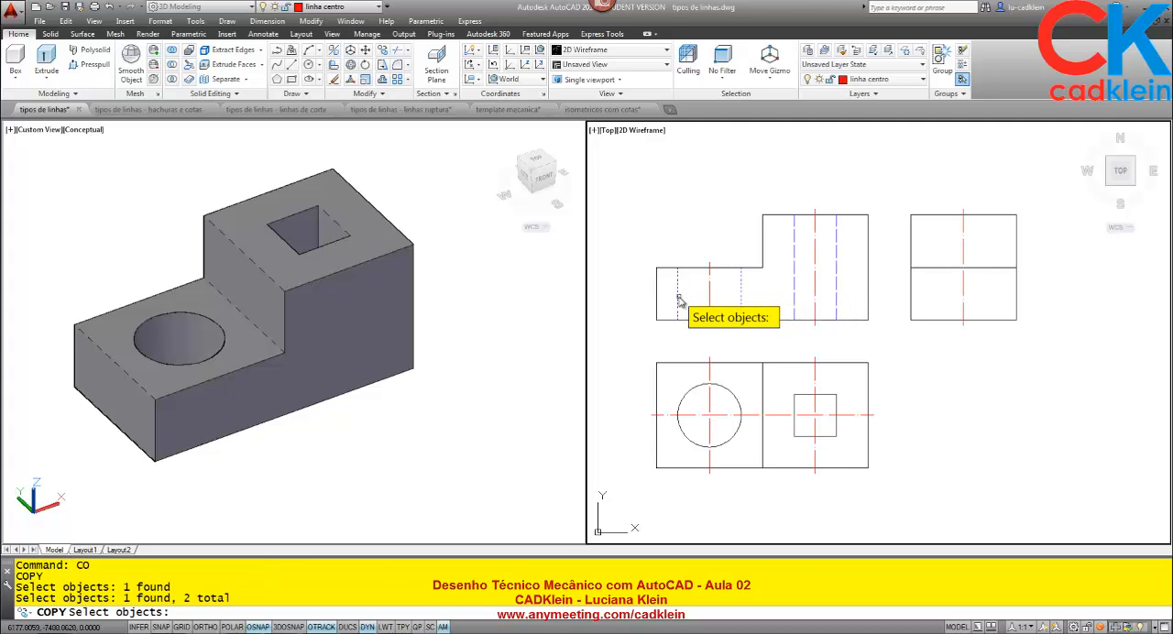
key("Return")
left_click(709, 321)
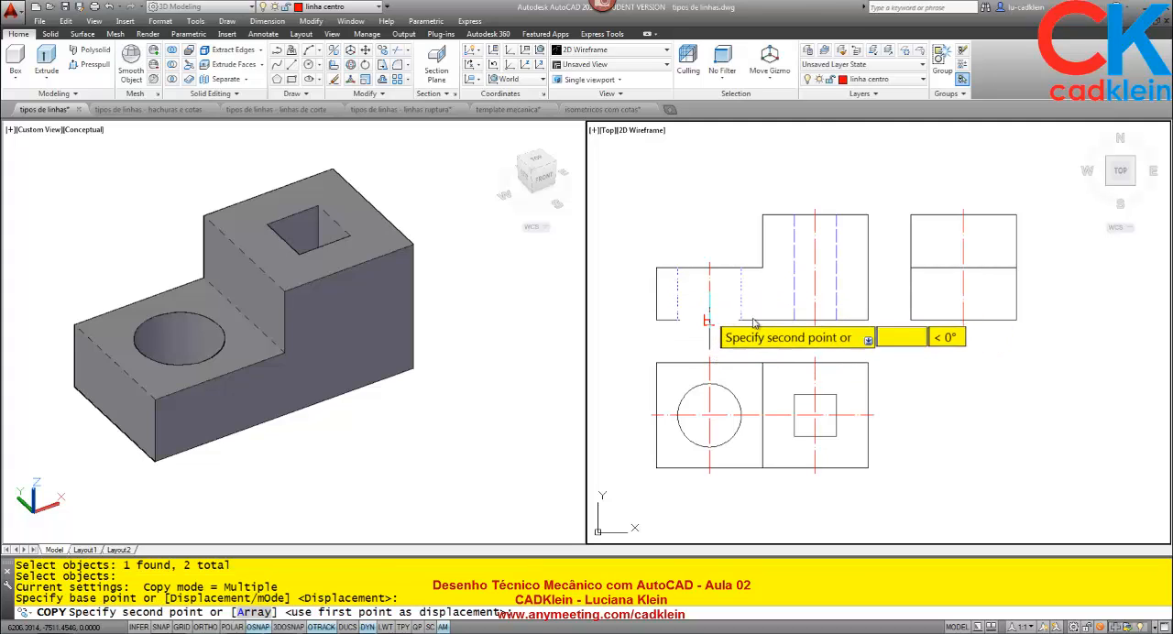
left_click(963, 321)
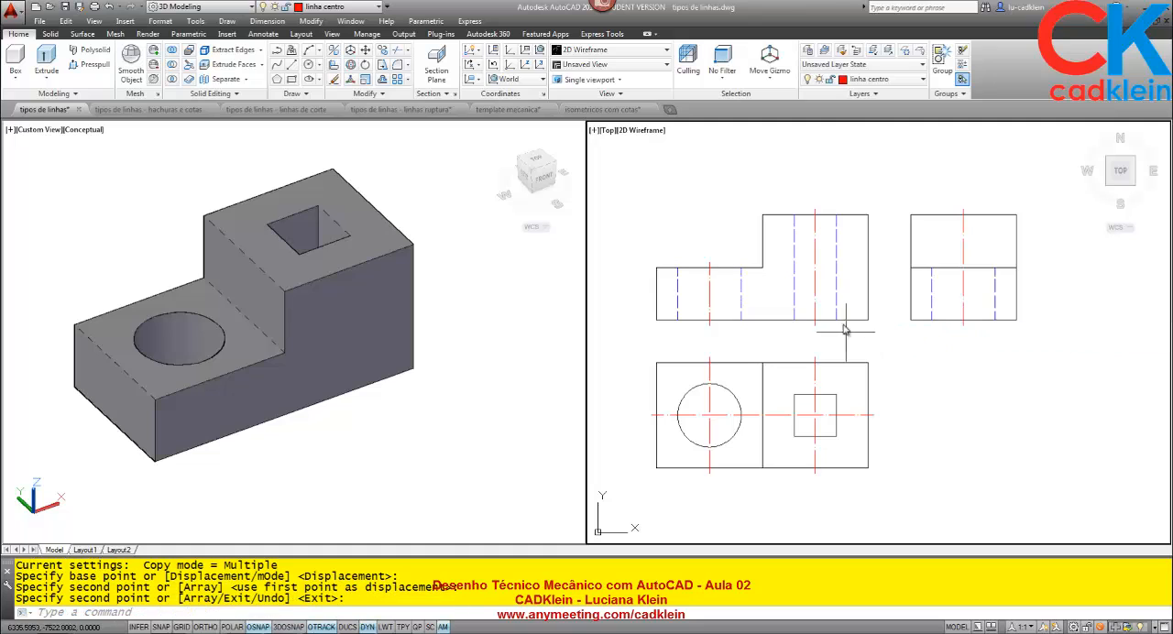
key("Return")
key("Return")
Copy the square hole's two hidden lines from the front view to the side view, centred on its centre line at the base.
left_click(836, 303)
left_click(795, 303)
key("Return")
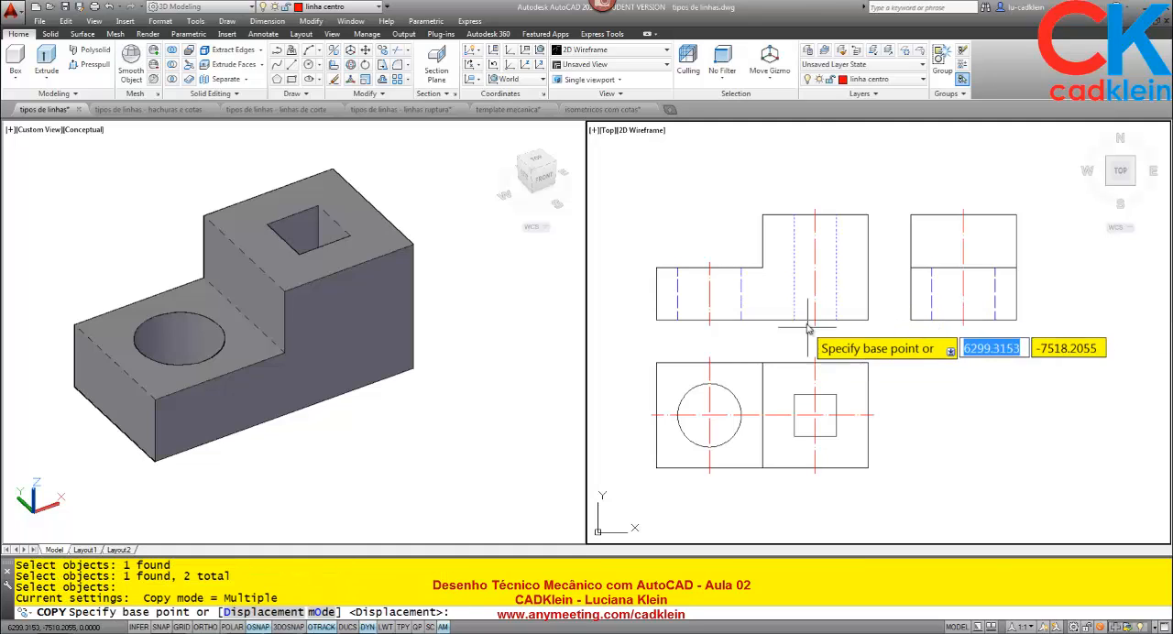
left_click(815, 321)
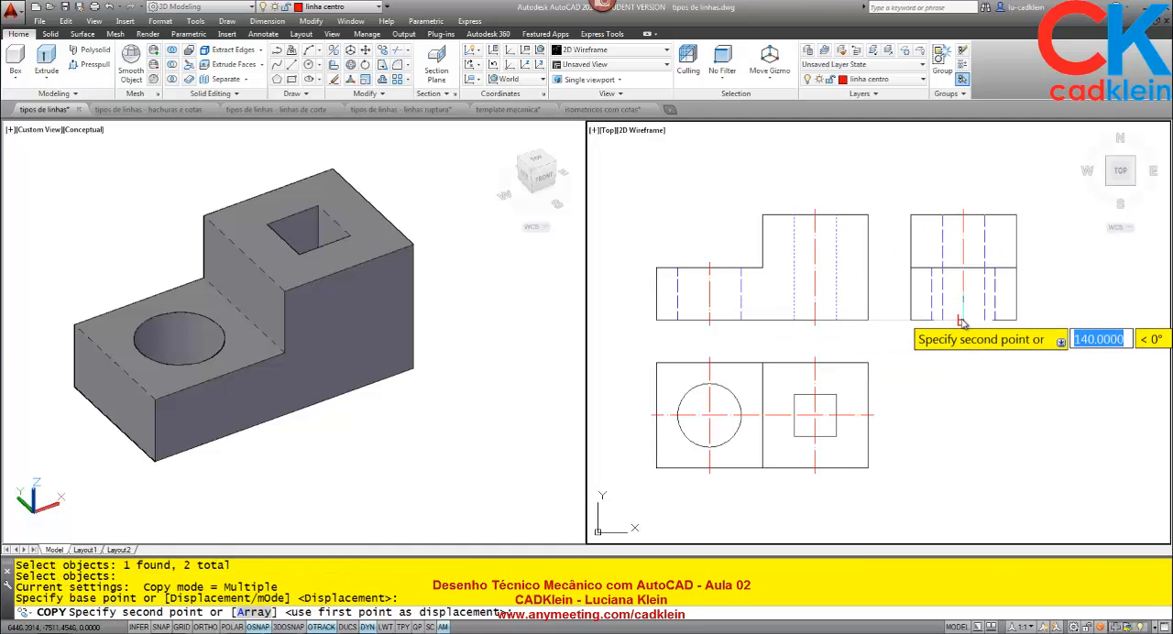
scroll(953, 320, "up", 8)
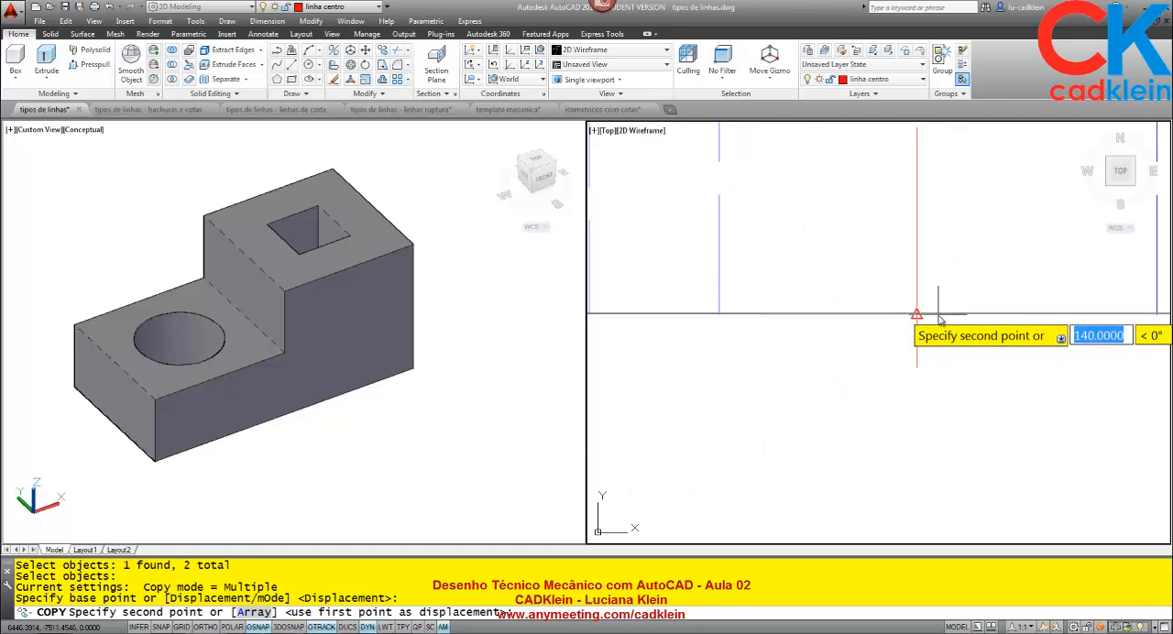
left_click(939, 319)
scroll(942, 366, "down", 8)
key("Return")
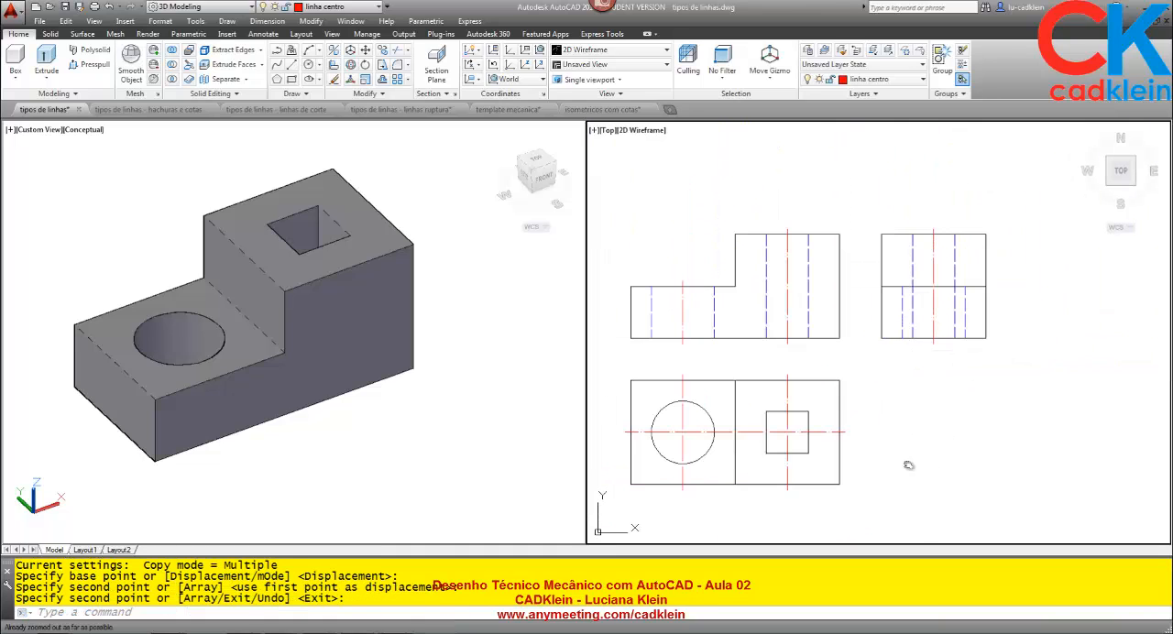
middle_click_drag(908, 465, 940, 439)
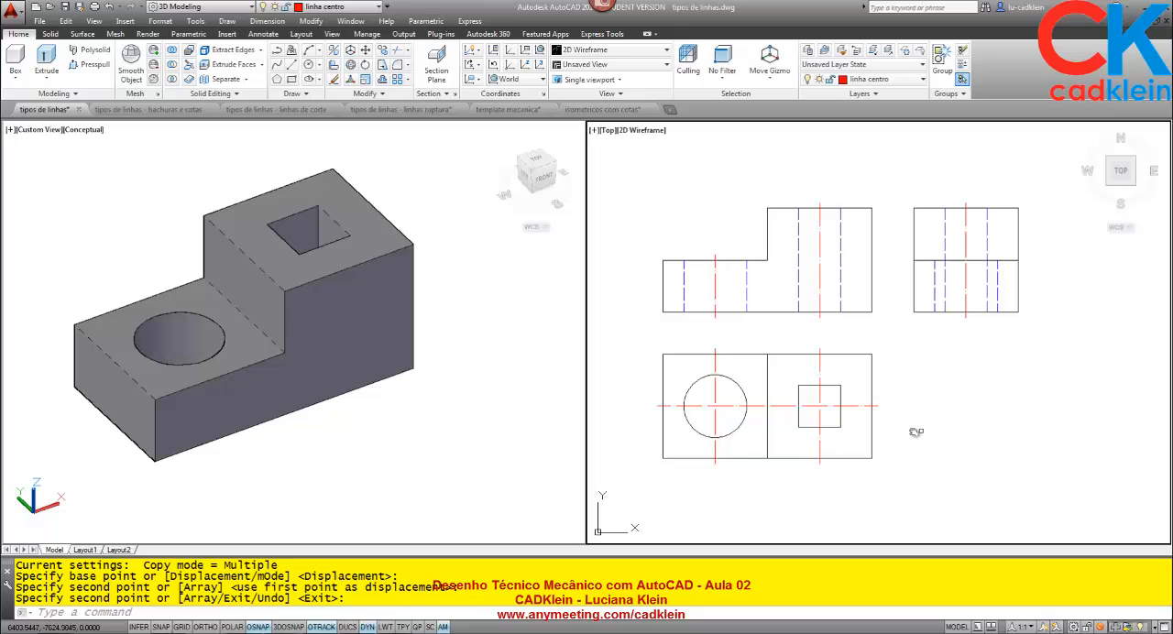
middle_click_drag(928, 396, 933, 390)
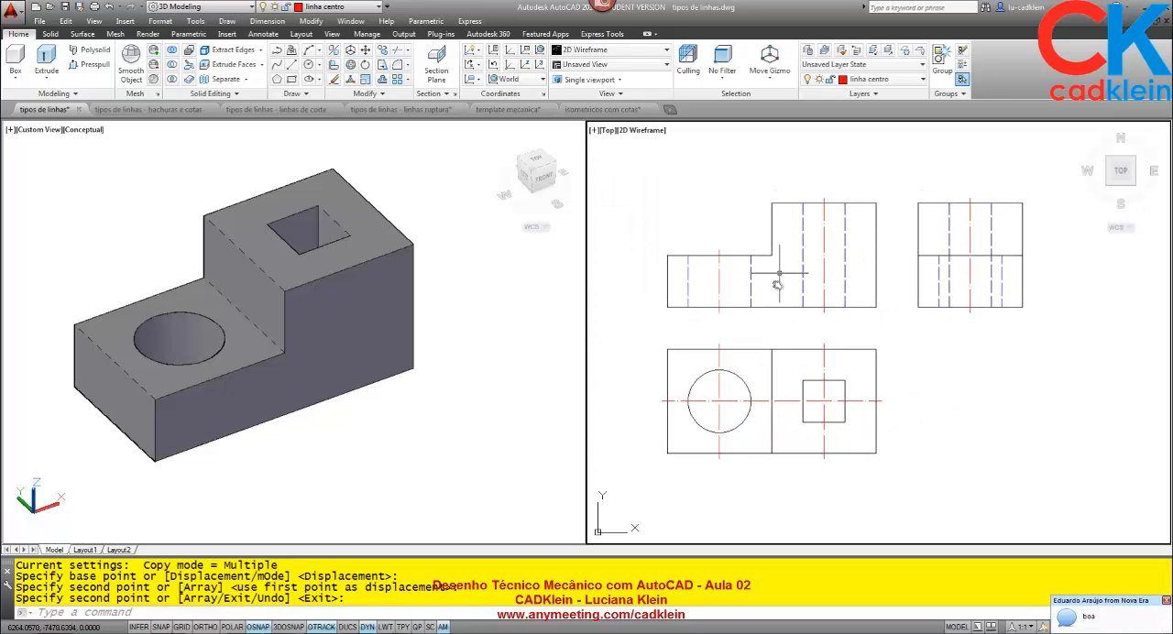
left_click(438, 431)
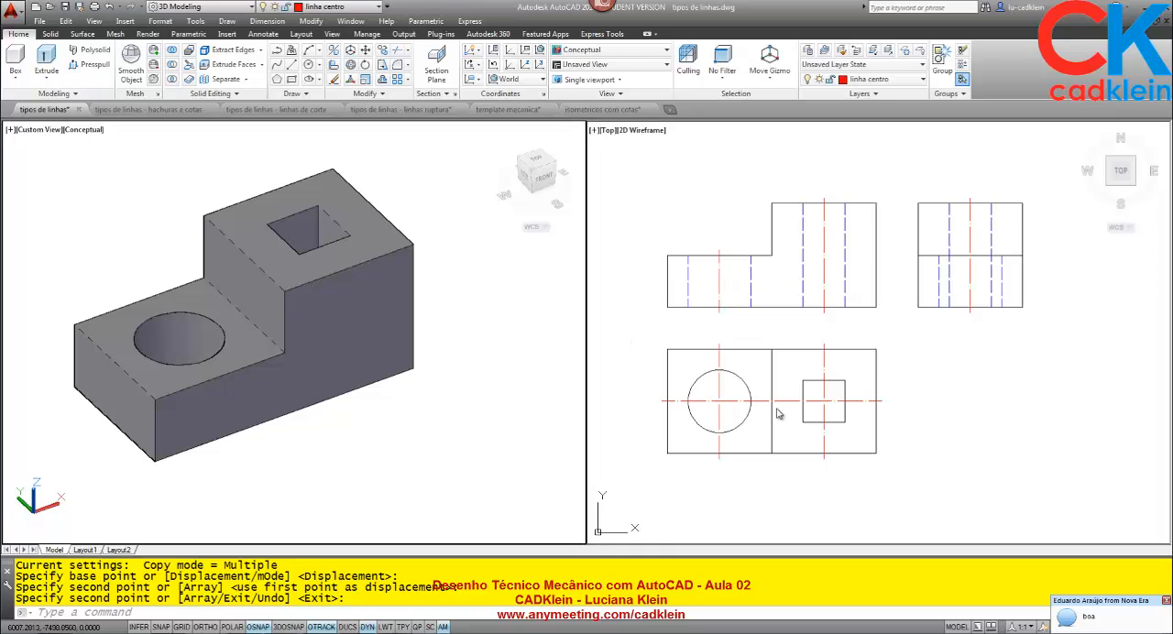
left_click(777, 414)
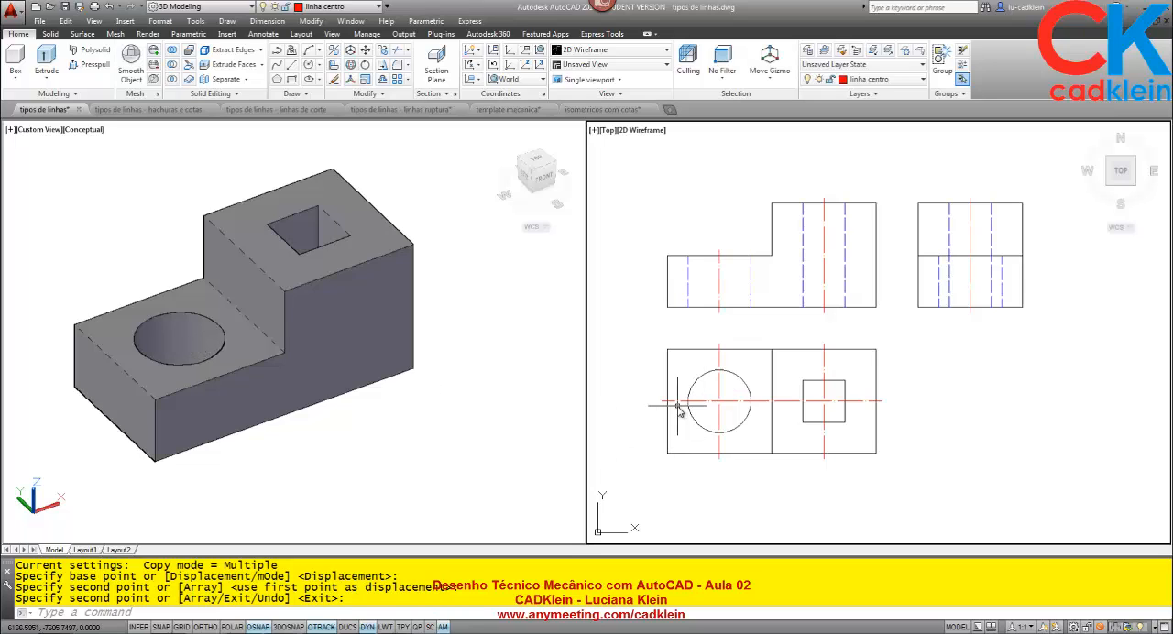
Copy the 3D stepped block to an empty area away from the original, with Ortho turned on.
left_click(450, 444)
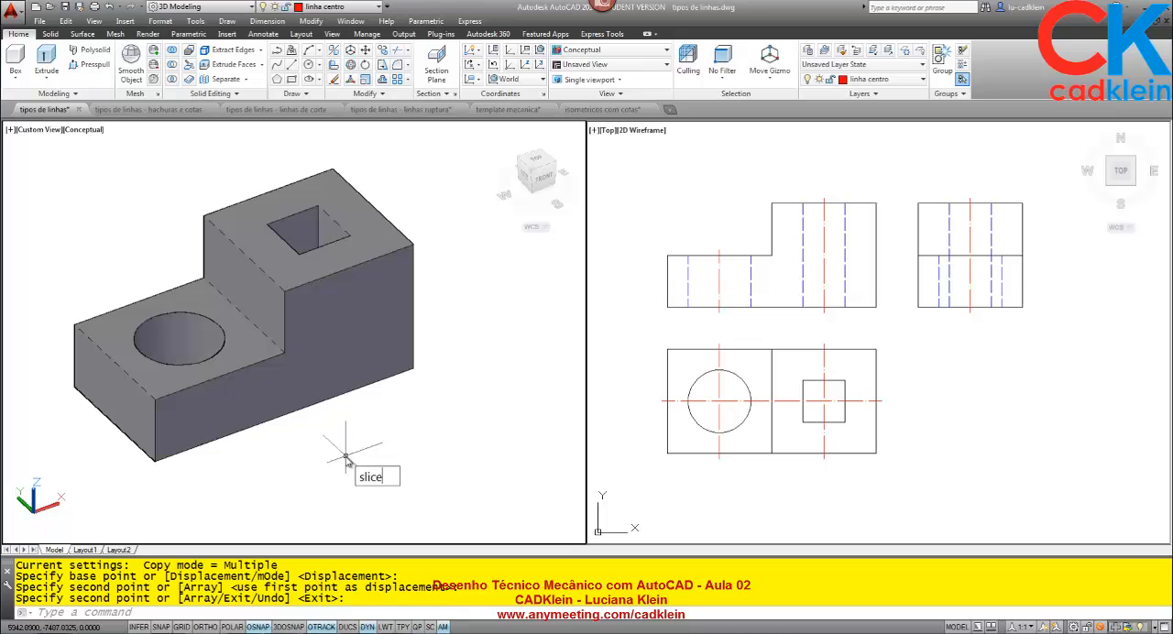
key("Escape")
key("Escape")
key("Return")
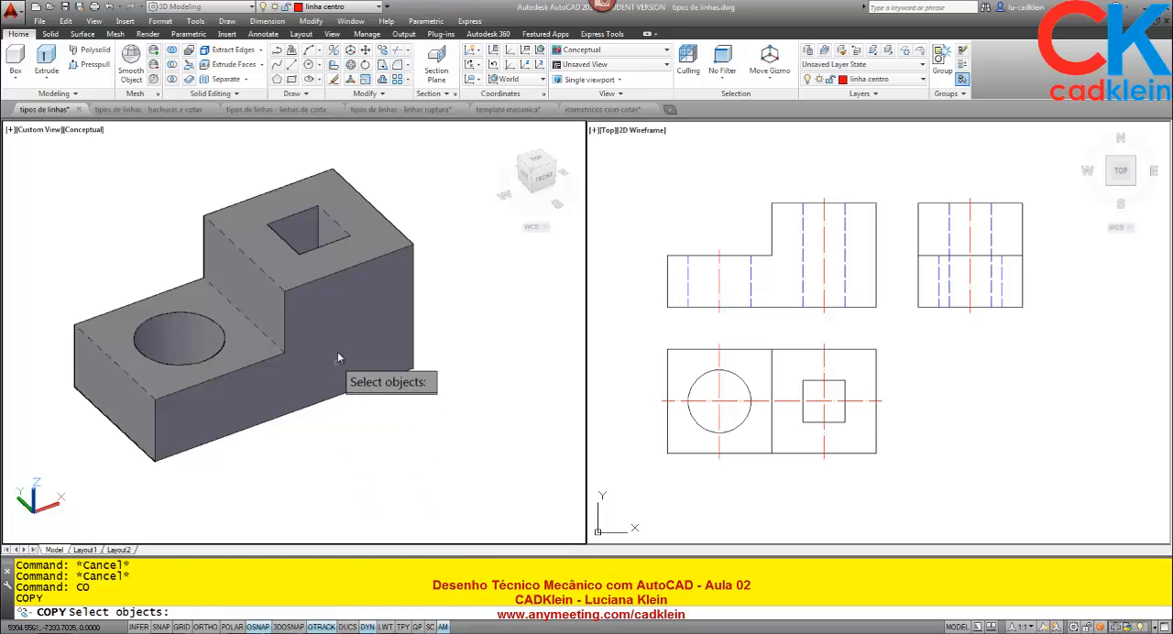
left_click(339, 357)
key("Return")
left_click(341, 387)
scroll(348, 366, "down", 9)
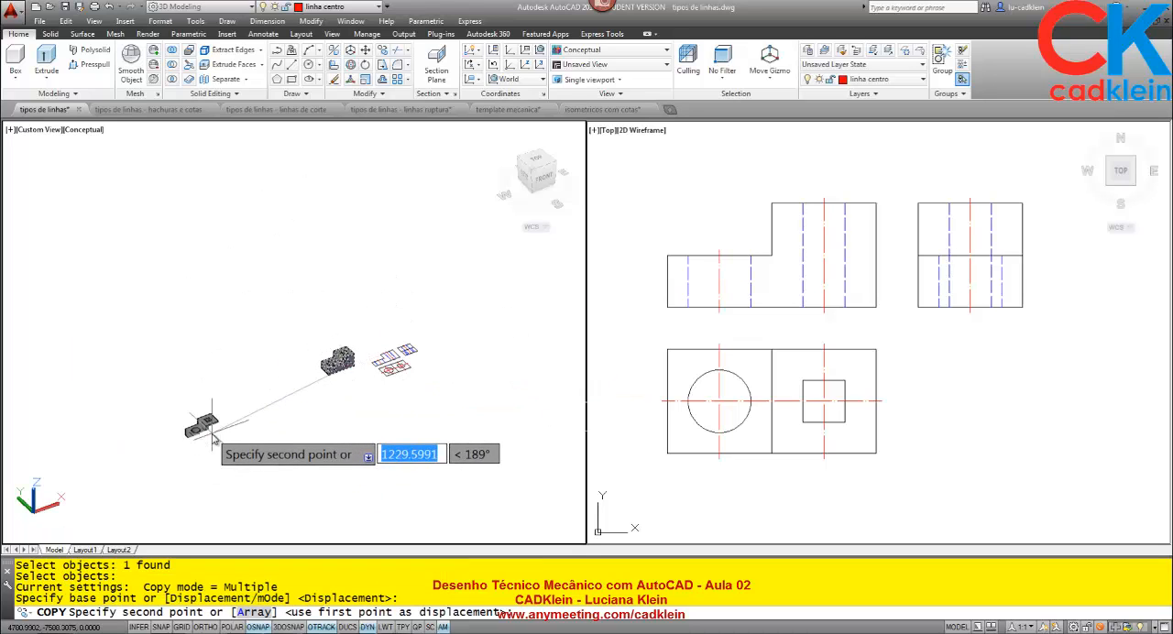
key("F8")
left_click(211, 423)
scroll(212, 424, "up", 9)
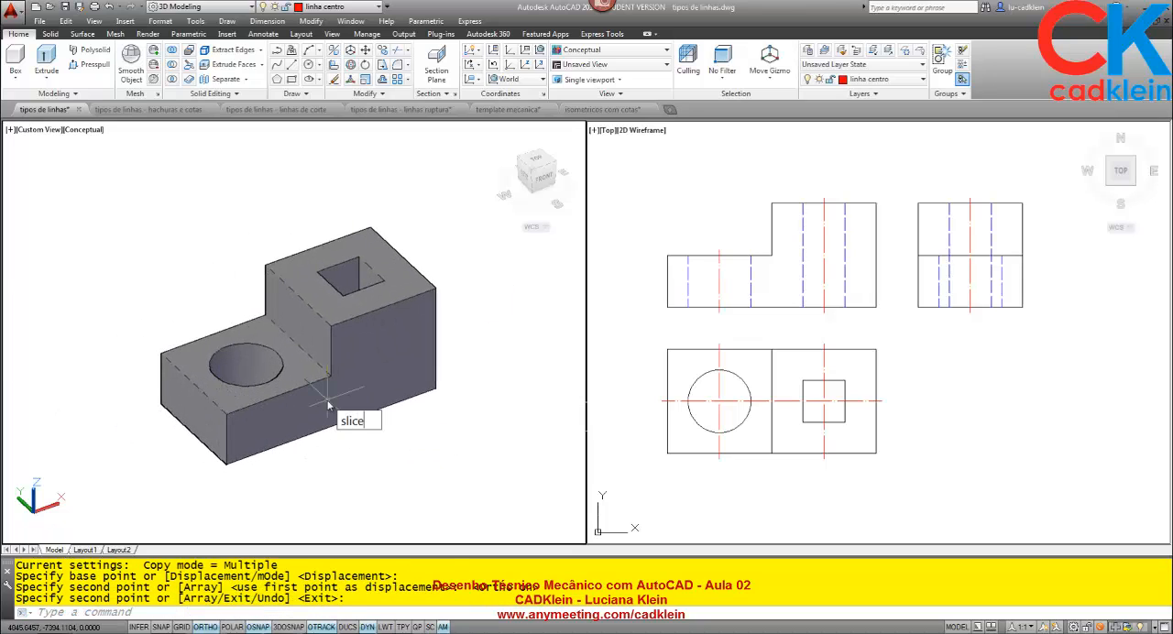
Slice the copied block along the ZX plane through the midpoint of its left end's lower edge, keeping both sides.
key("Return")
left_click(329, 405)
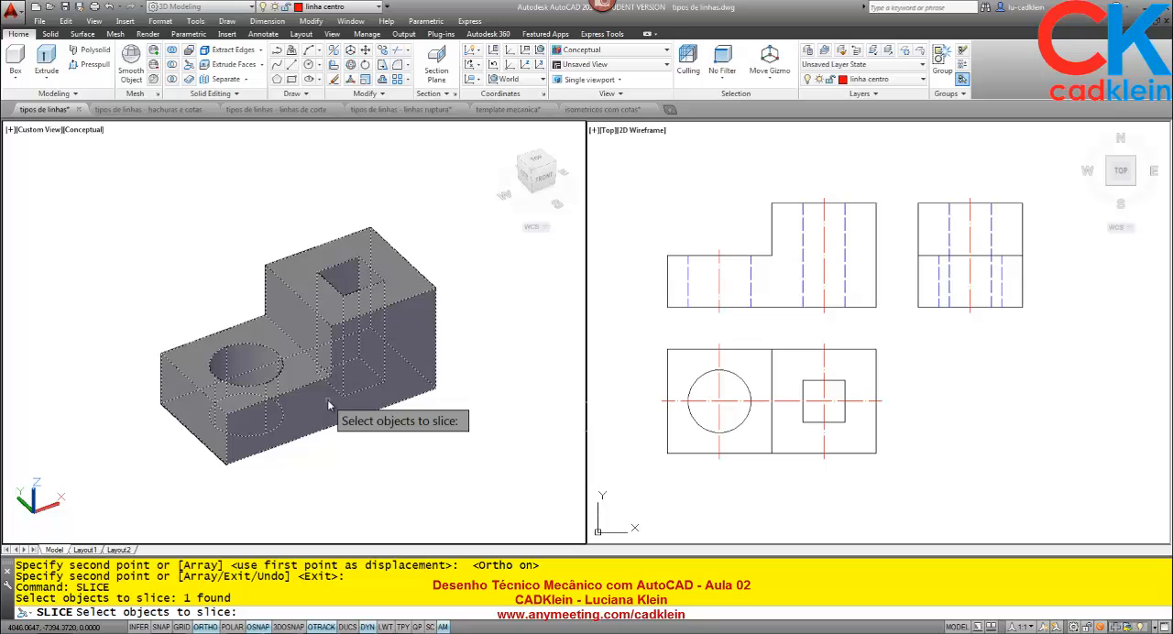
key("Return")
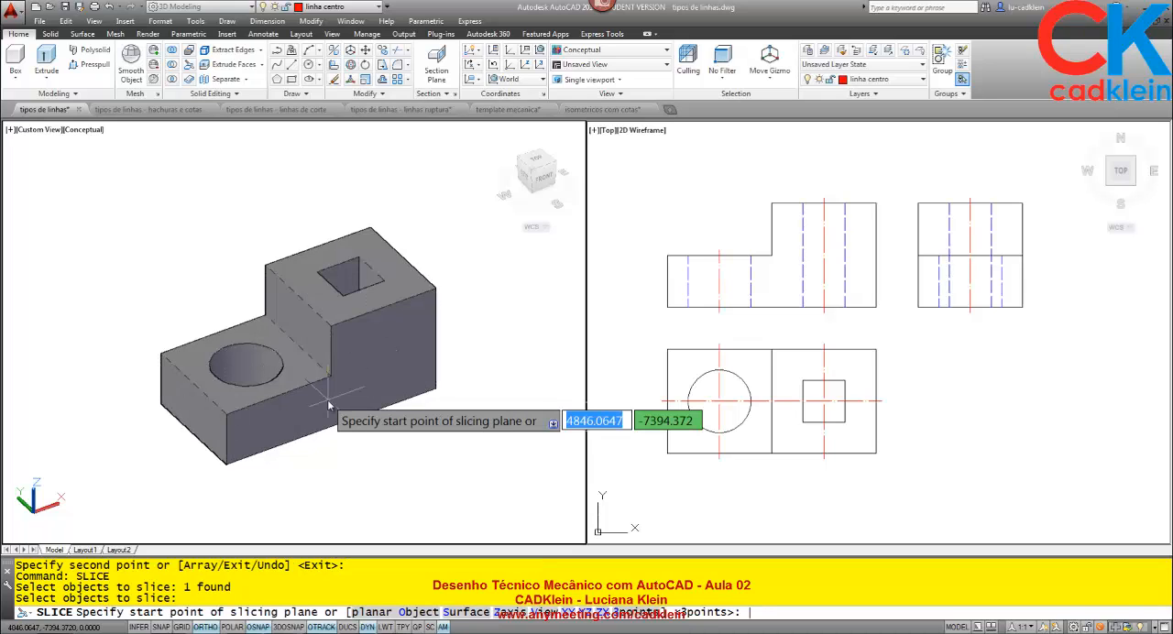
type("zx")
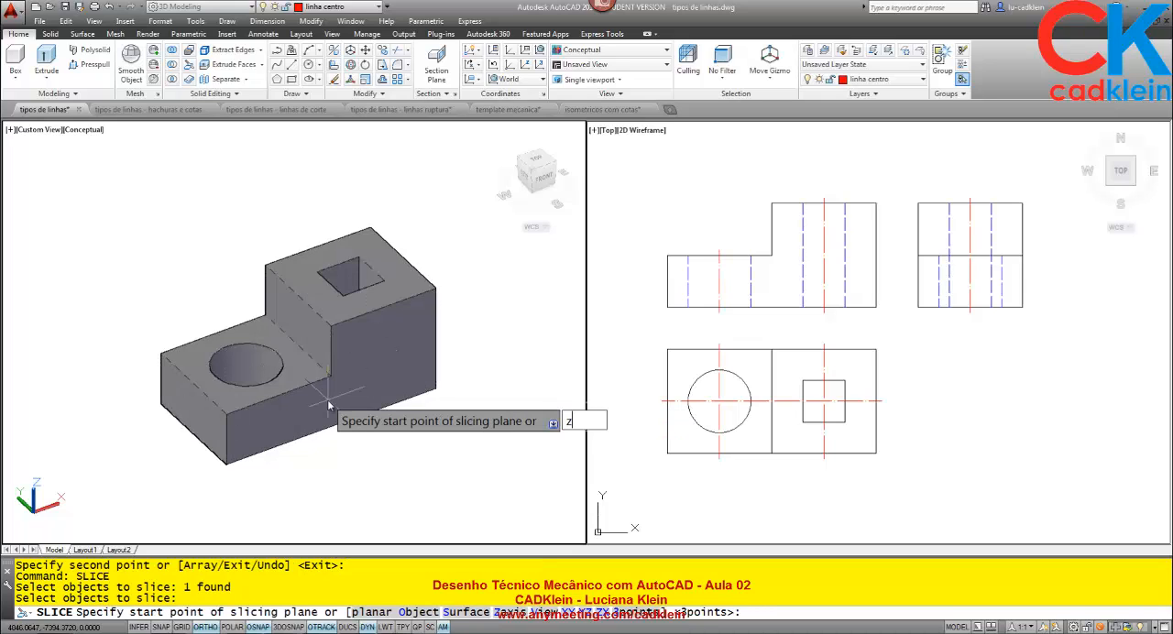
key("Return")
left_click(194, 440)
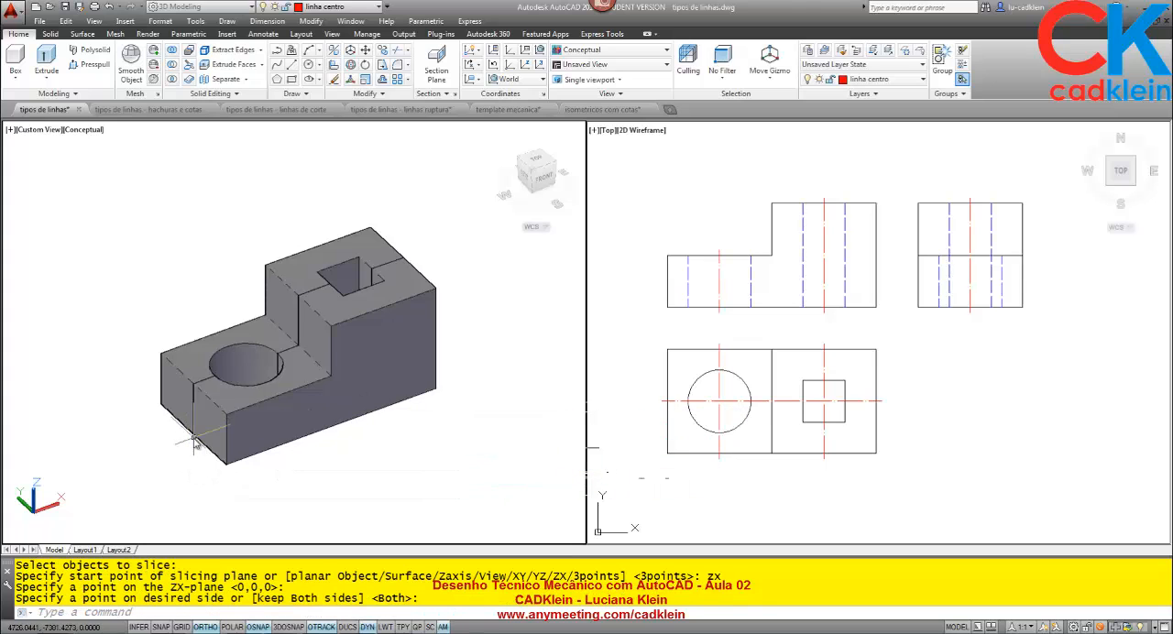
key("Return")
Move the front half of the sliced block about 235 units straight up along Z, away from the rear half.
type("m")
key("Return")
left_click(291, 423)
key("Return")
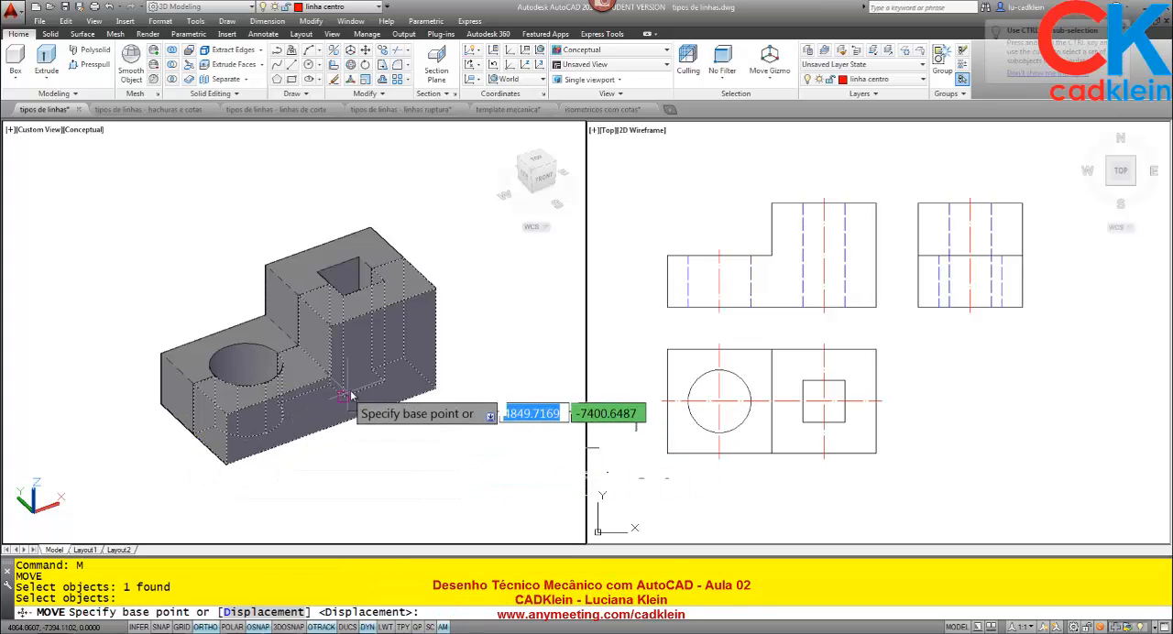
left_click(342, 392)
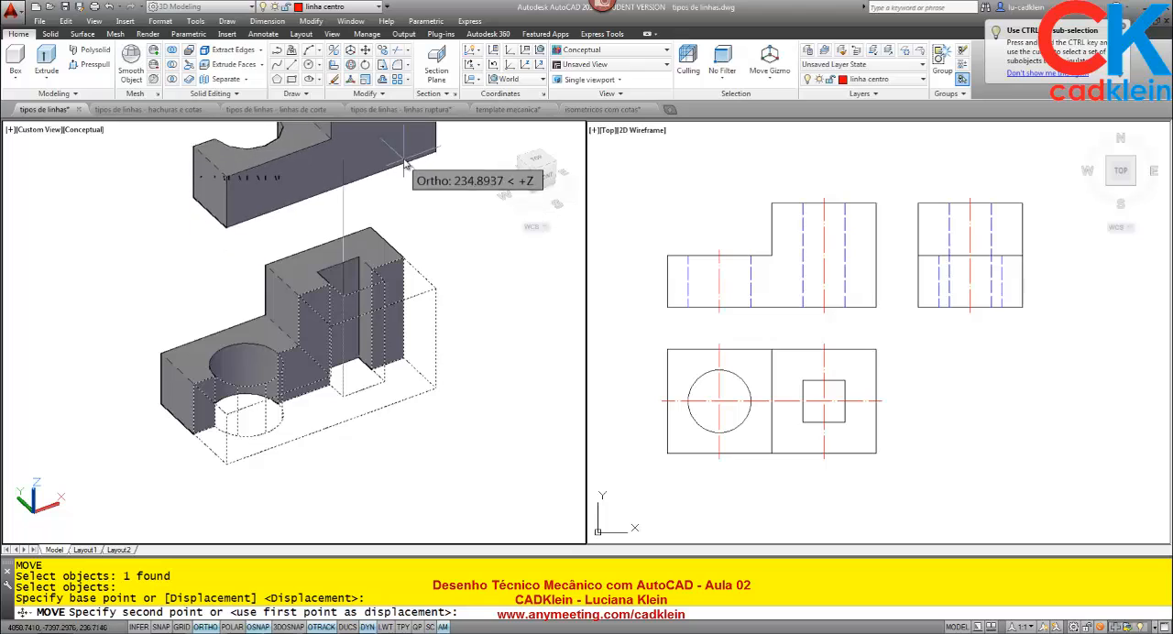
left_click(385, 147)
Orbit the 3D model to a straight front view and examine the cut face of the block's rear half up close.
type("ORBIT")
key("Return")
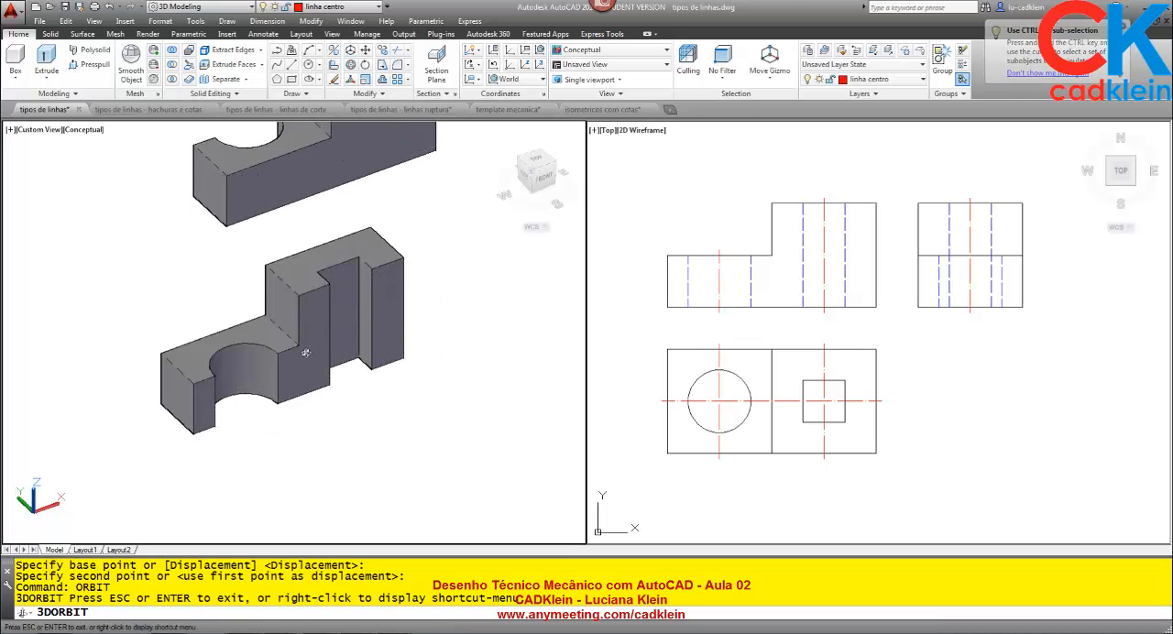
left_click_drag(467, 383, 406, 316)
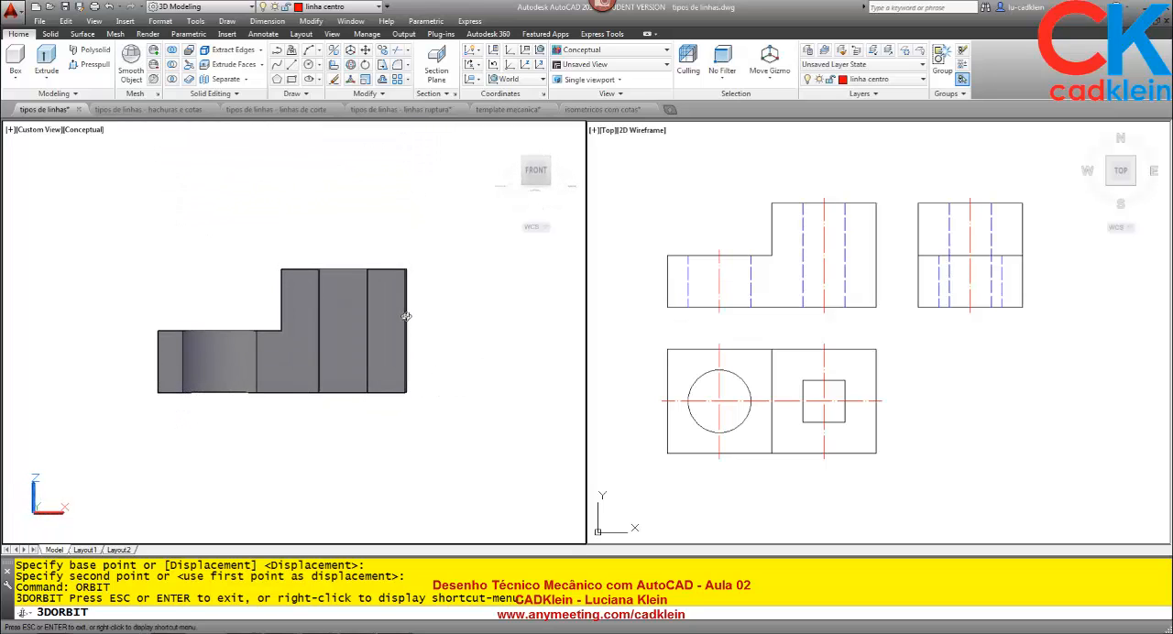
scroll(304, 343, "up", 3)
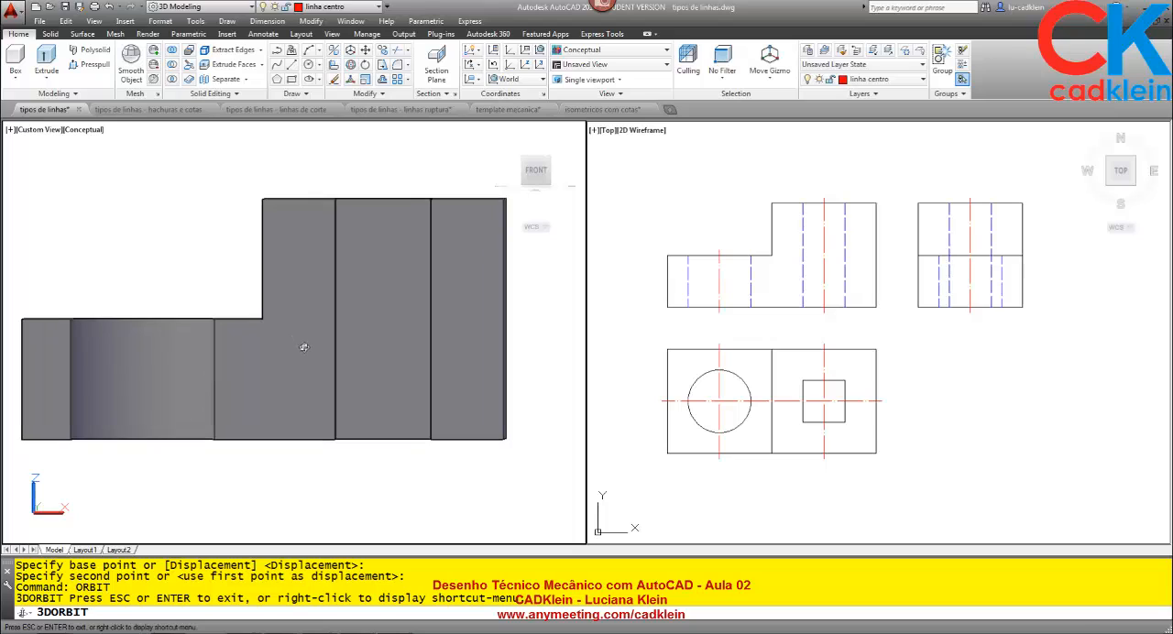
key("Escape")
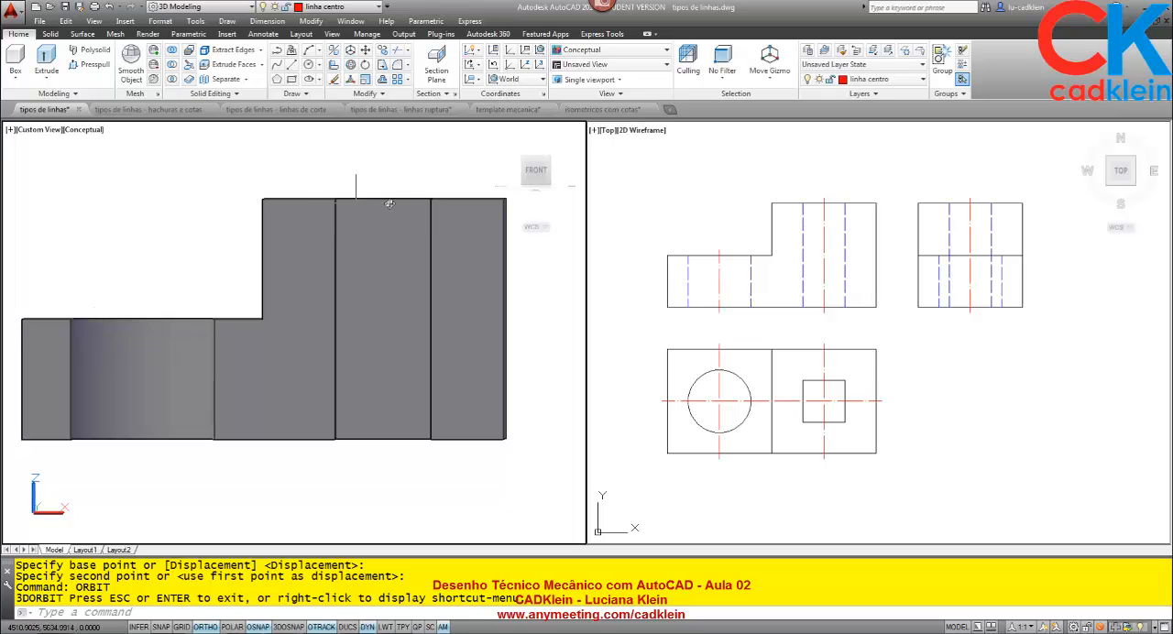
left_click(898, 231)
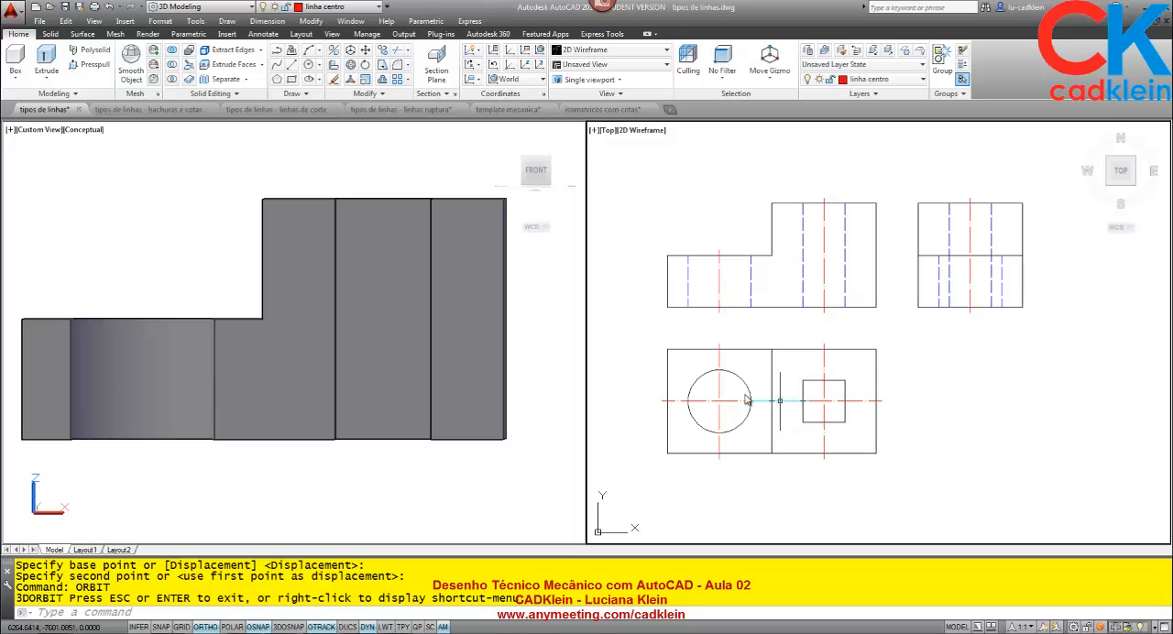
left_click(422, 328)
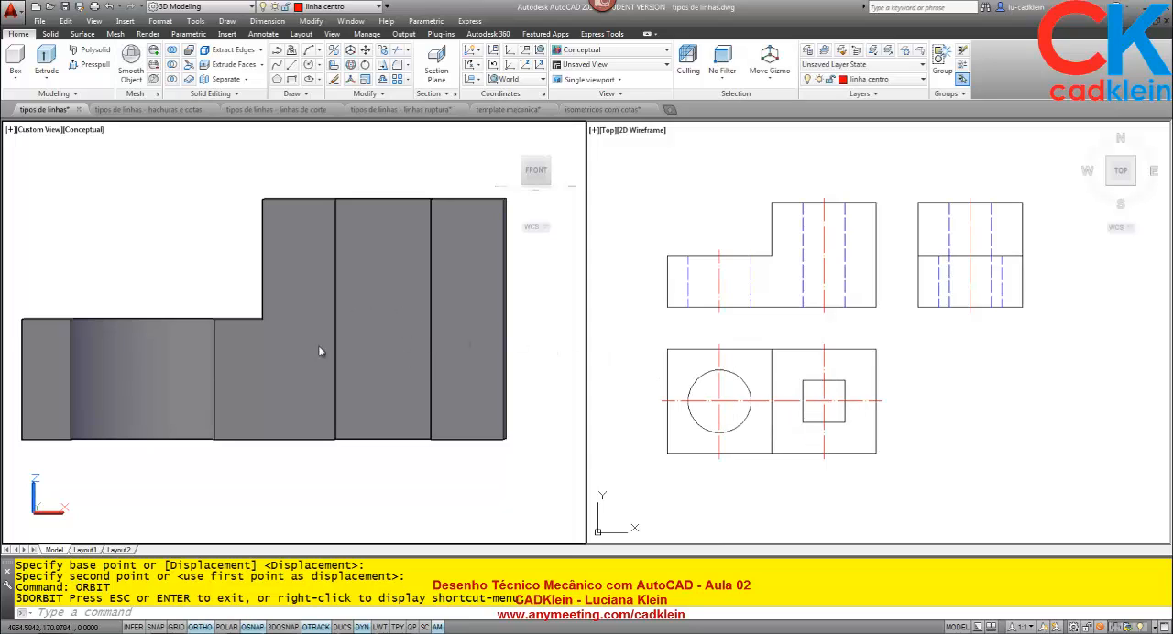
left_click(849, 217)
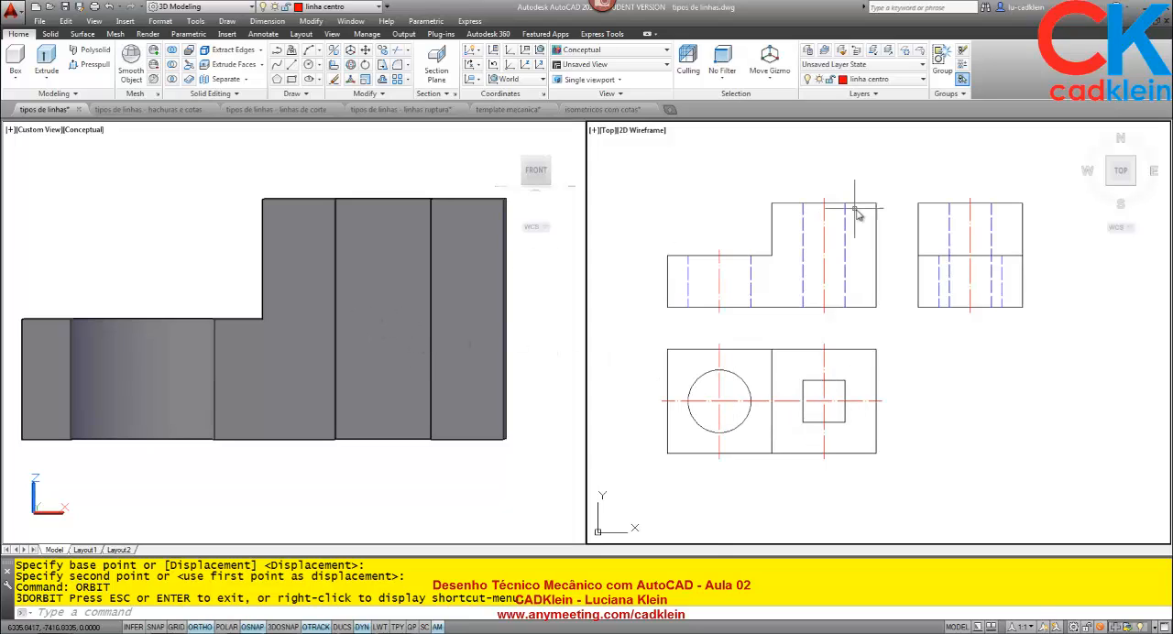
mouse_move(846, 211)
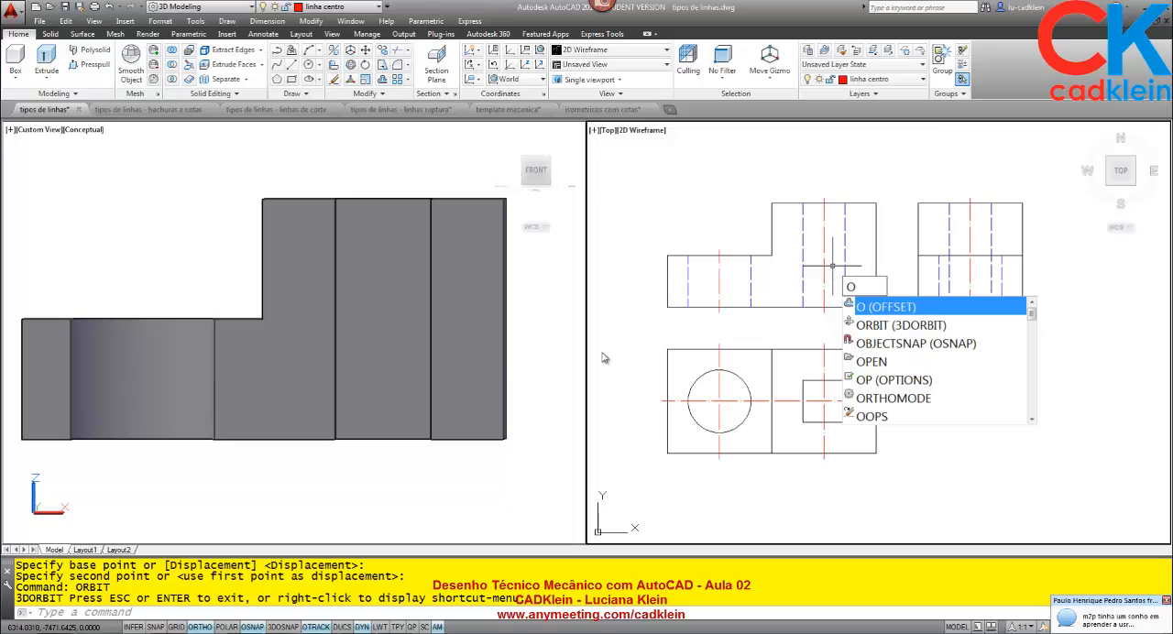
key("Escape")
key("Escape")
key("Escape")
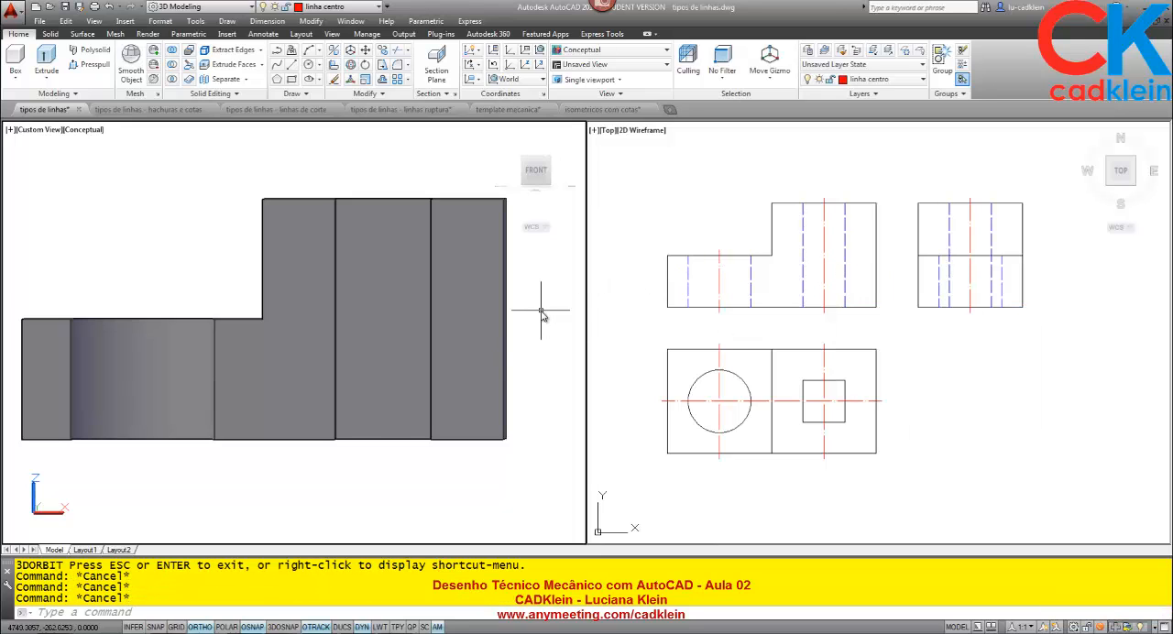
Orbit the 3D model back to an isometric view and look over the sliced halves, the whole block and the flat 2D views.
type("orbit")
key("Return")
left_click_drag(357, 296, 418, 340)
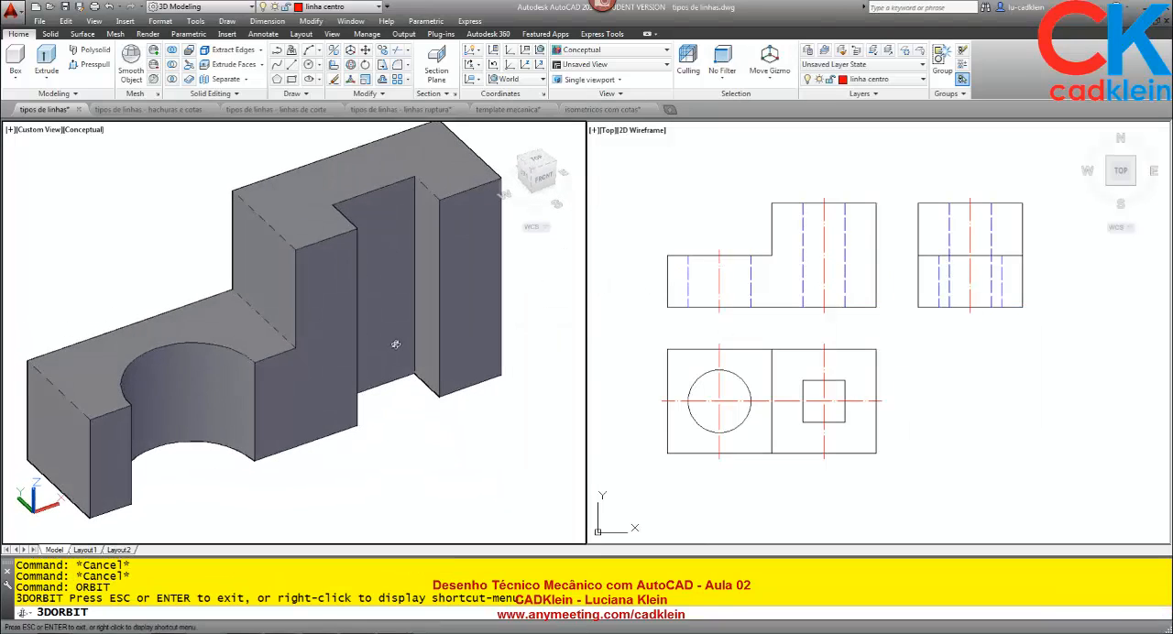
scroll(394, 353, "down", 5)
scroll(385, 317, "down", 6)
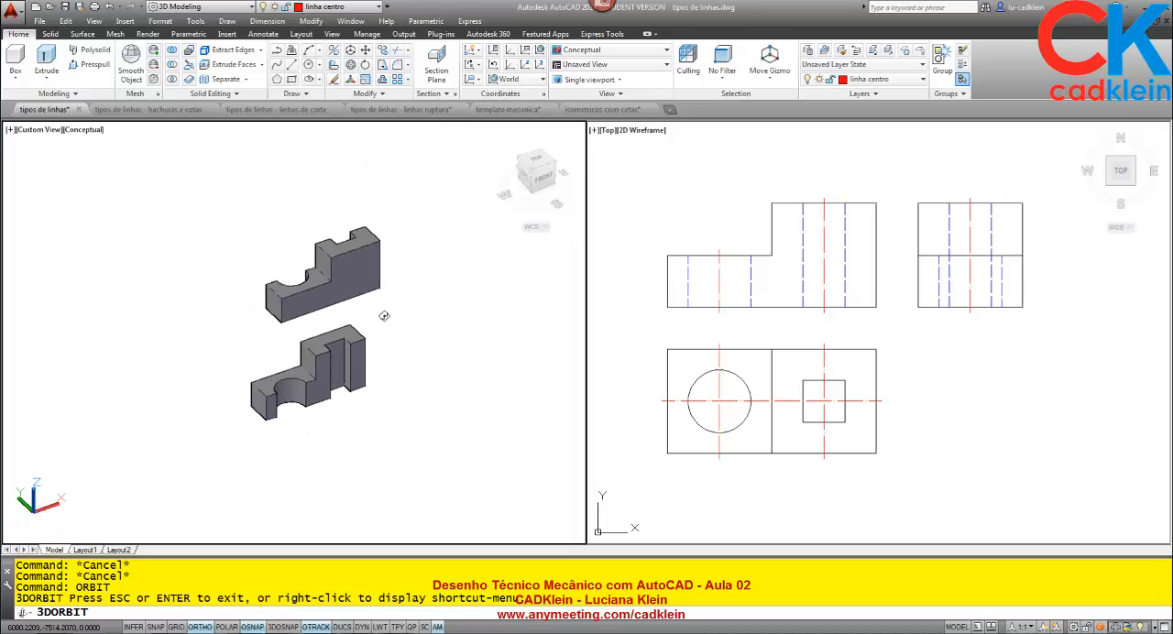
middle_click_drag(425, 301, 222, 370)
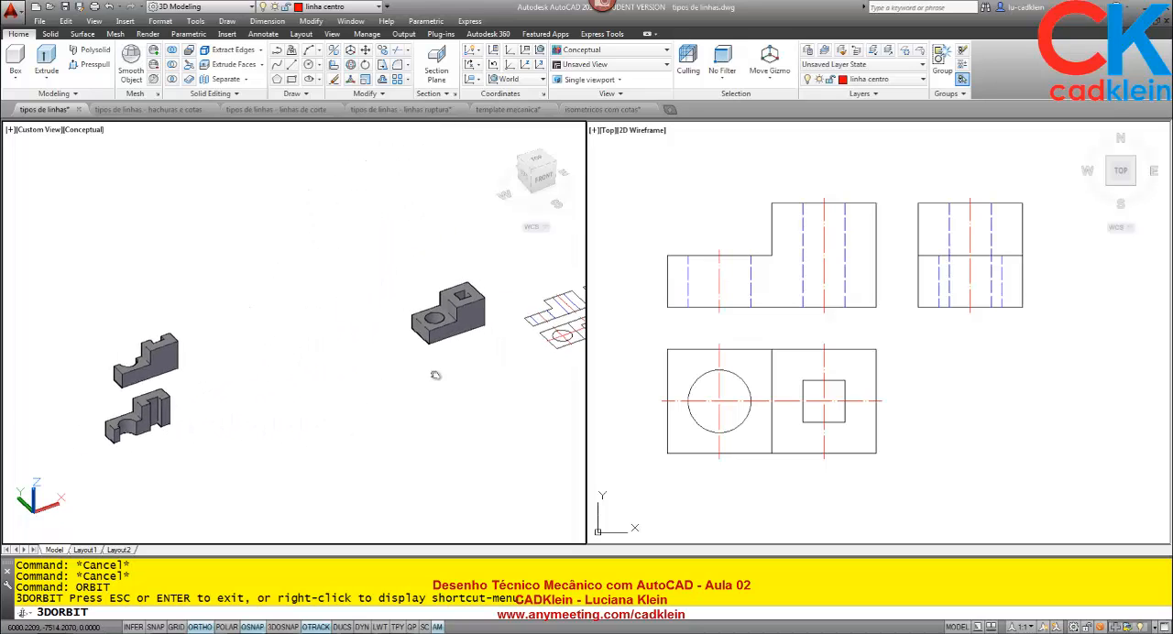
middle_click_drag(434, 375, 288, 398)
key("Escape")
scroll(446, 345, "up", 7)
scroll(469, 327, "down", 3)
middle_click_drag(469, 327, 398, 341)
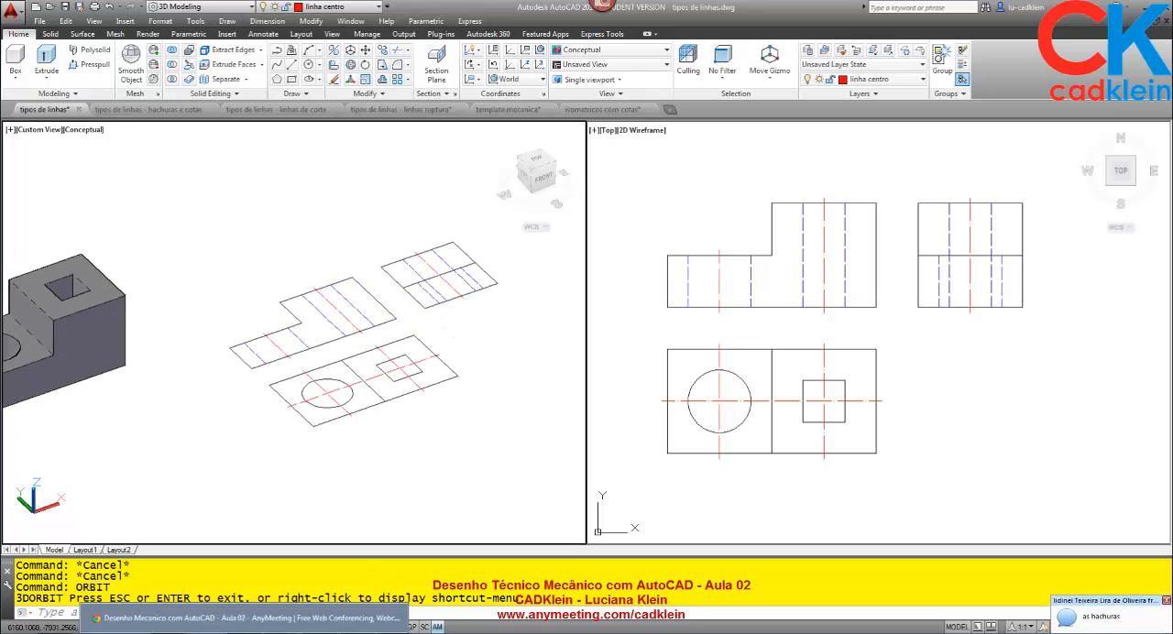
Switch to the AnyMeeting web conference in the browser to read the attendees' chat.
left_click(244, 626)
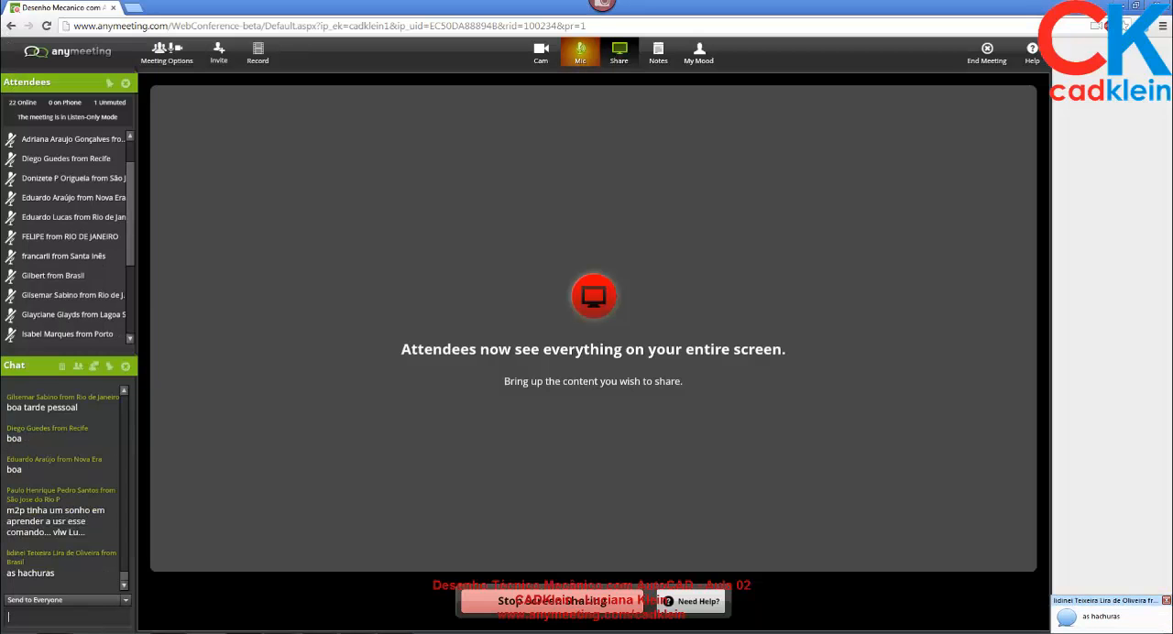
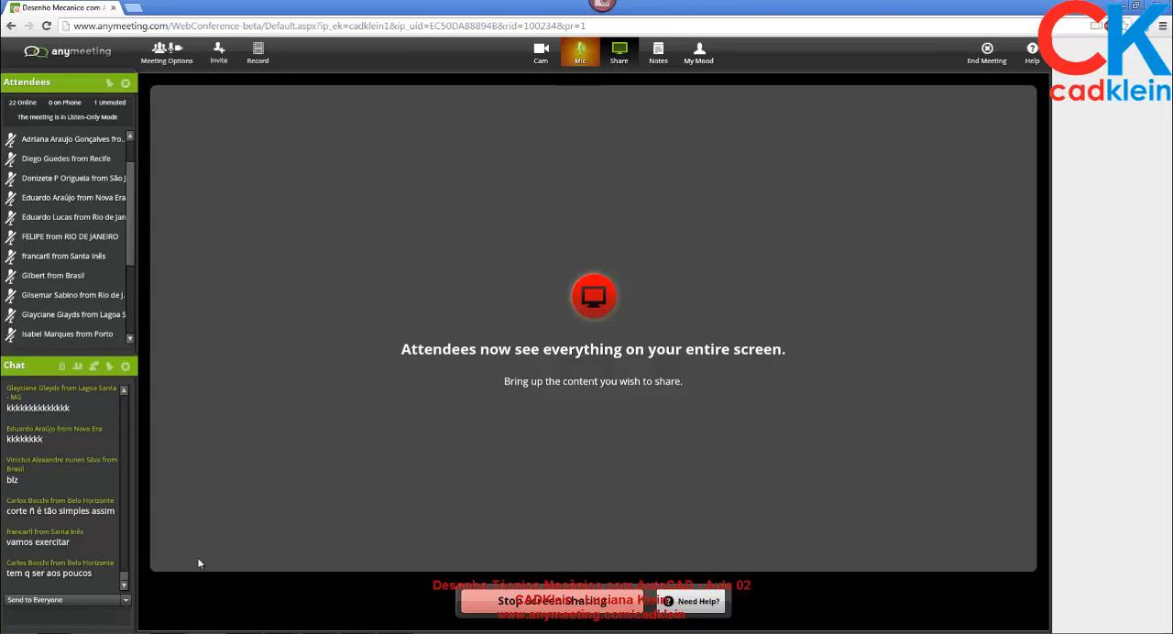
Switch back to AutoCAD and look over the dimensioned isometric parts on the isometricos com cotas layout sheet.
left_click(282, 632)
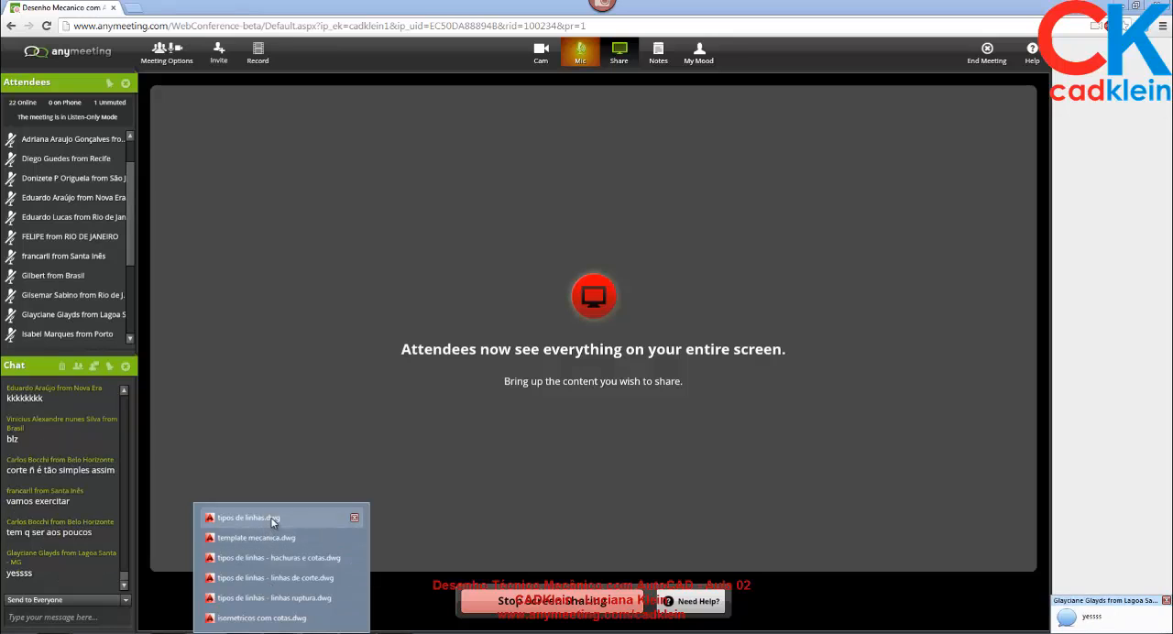
left_click(247, 519)
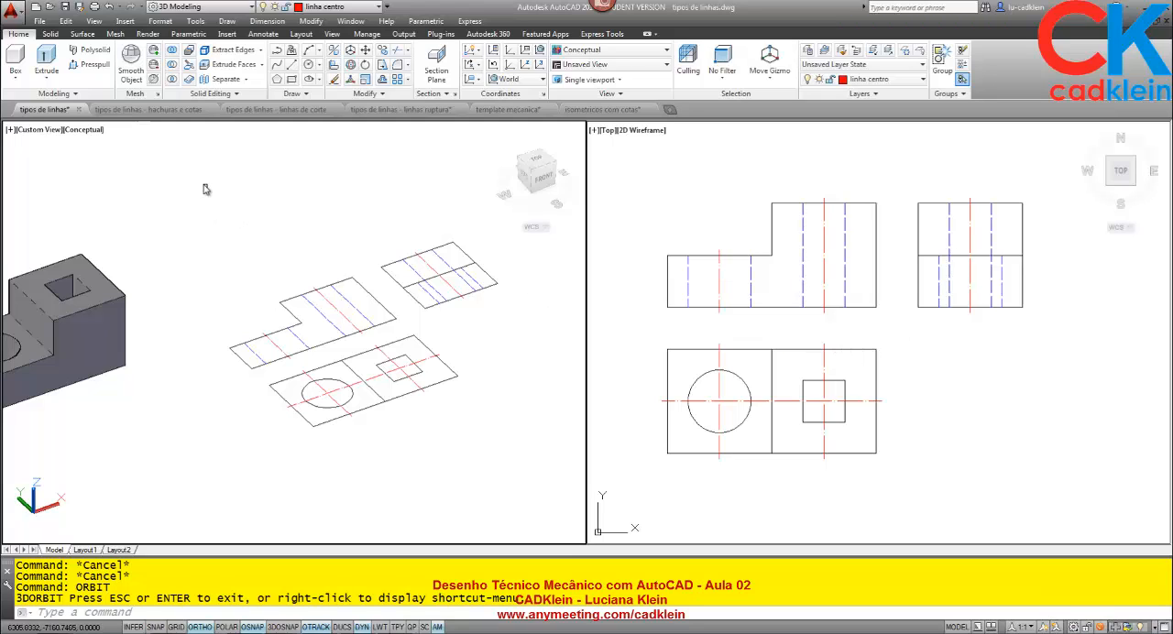
left_click(603, 109)
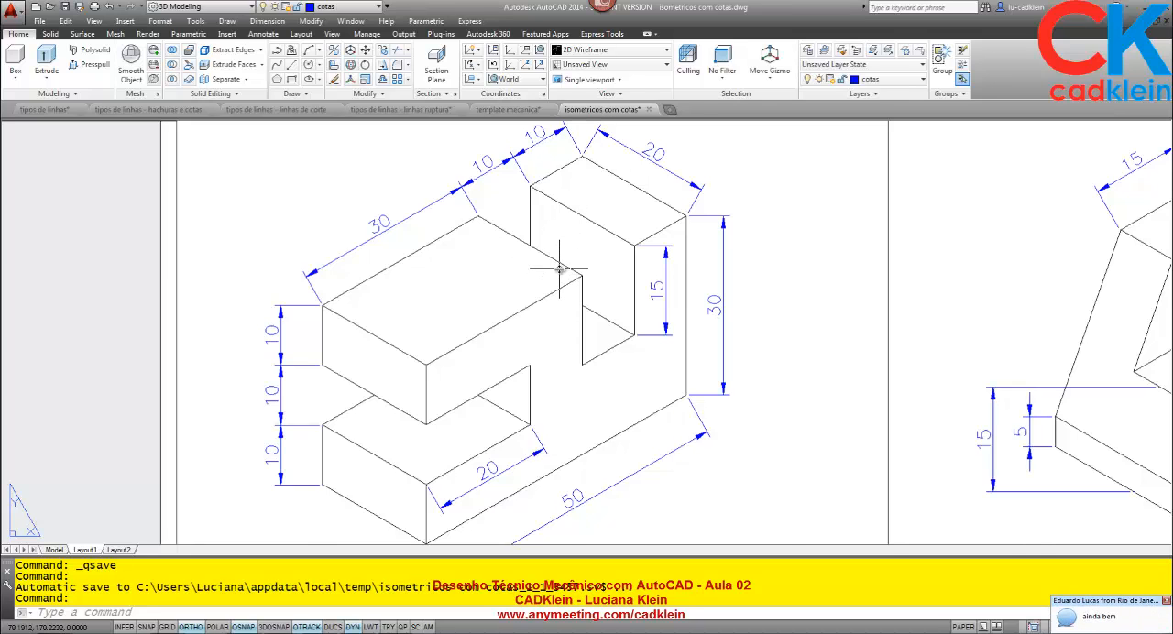
scroll(559, 268, "down", 6)
middle_click_drag(523, 432, 449, 293)
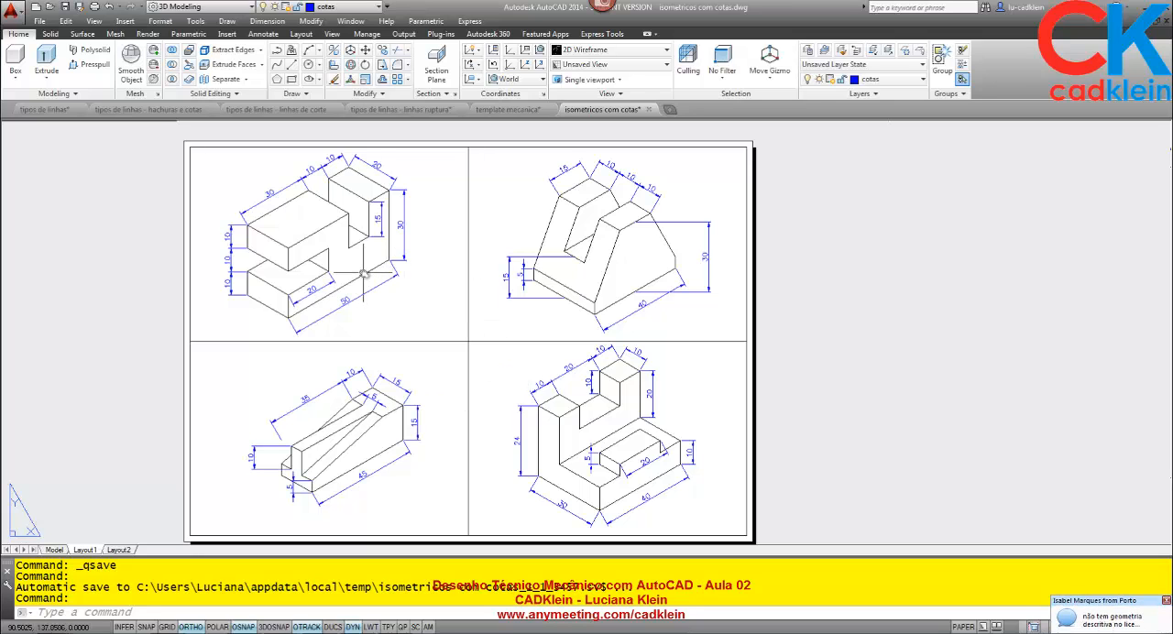
scroll(339, 225, "up", 5)
scroll(412, 242, "down", 2)
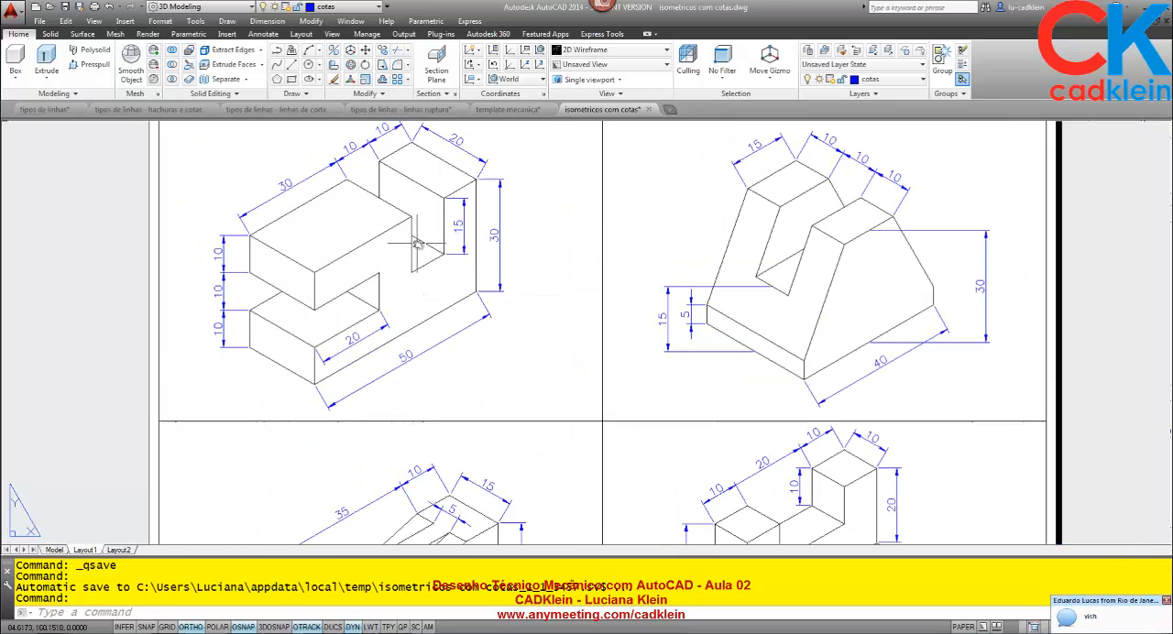
middle_click_drag(417, 243, 401, 281)
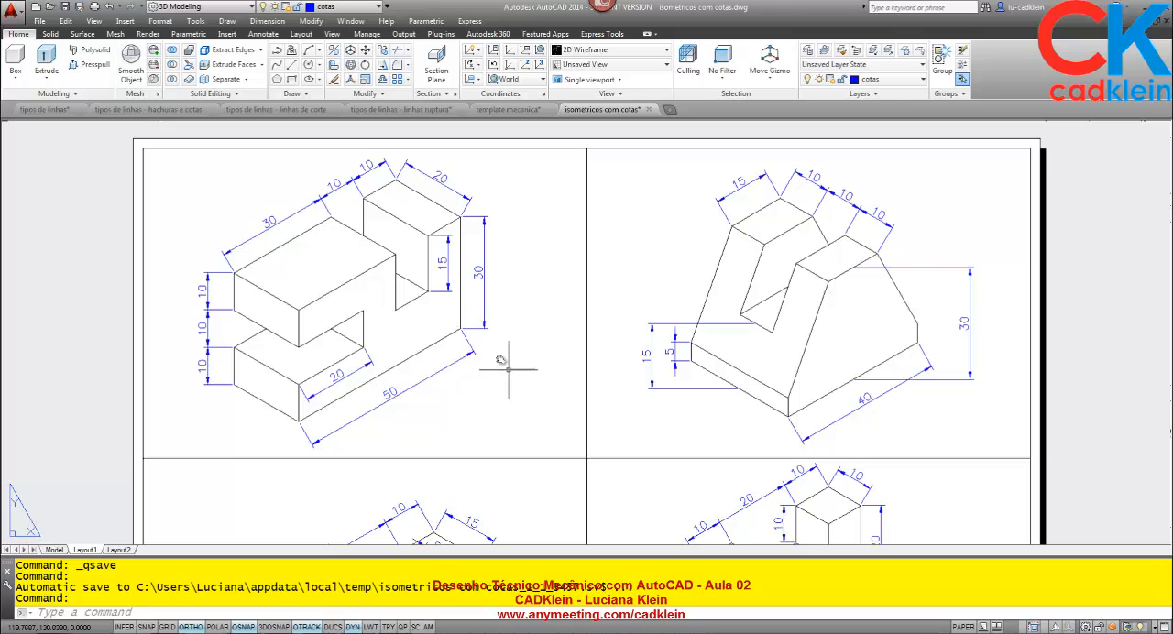
Switch to the AnyMeeting web conference and read the attendees' latest chat messages and questions.
key("alt+Tab")
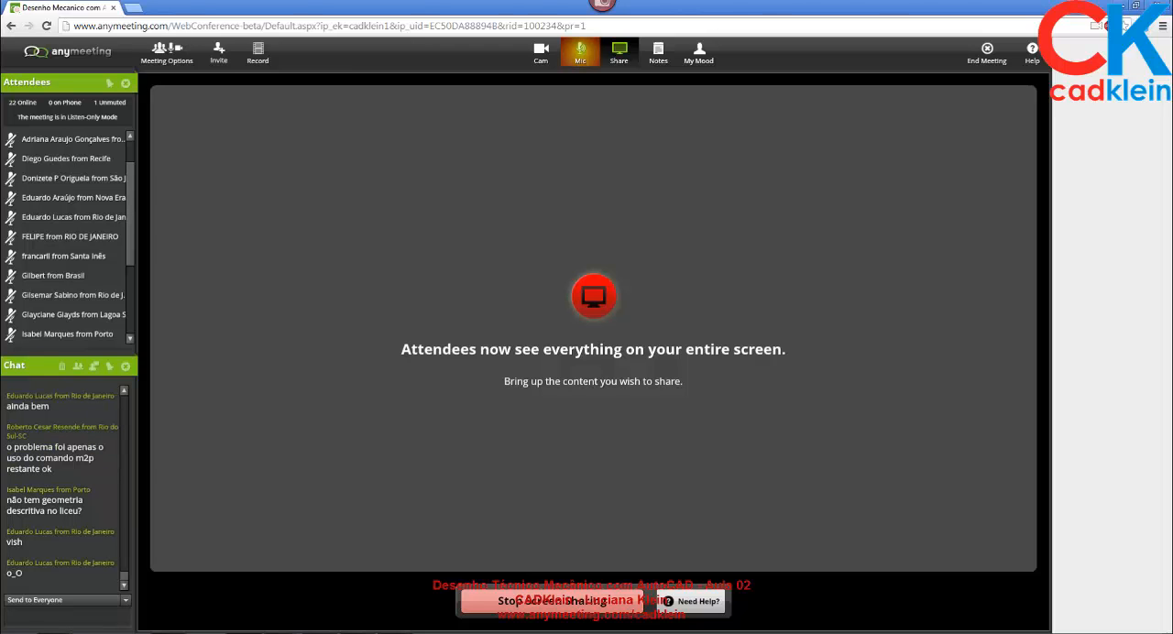
key("alt+Tab")
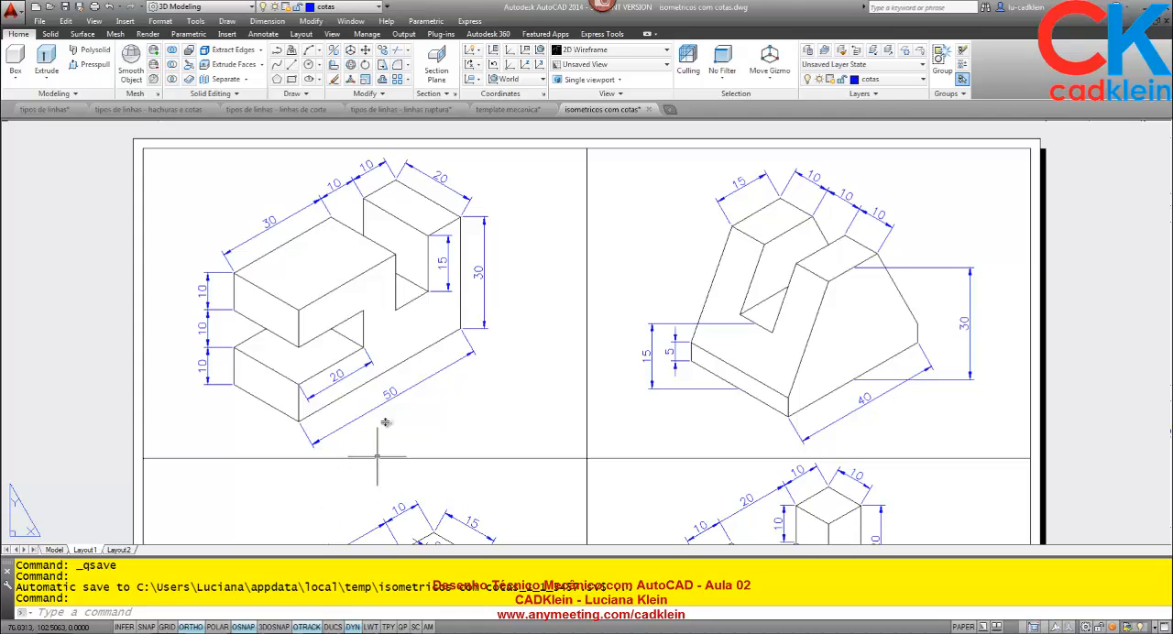
left_click(418, 632)
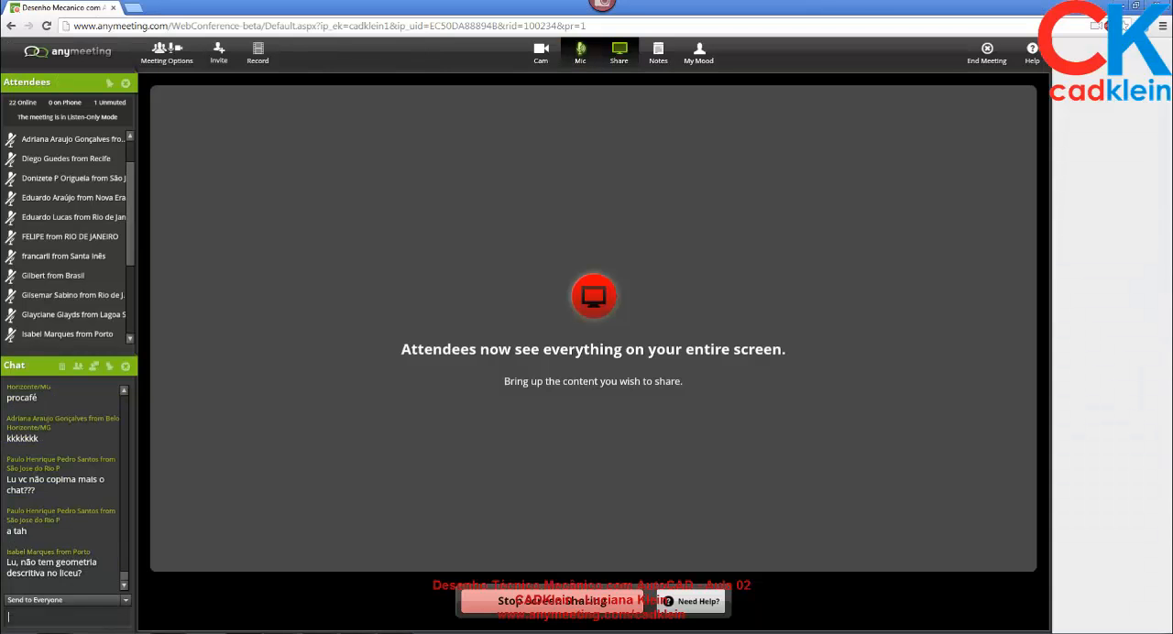
left_click(247, 618)
left_click_drag(126, 575, 124, 576)
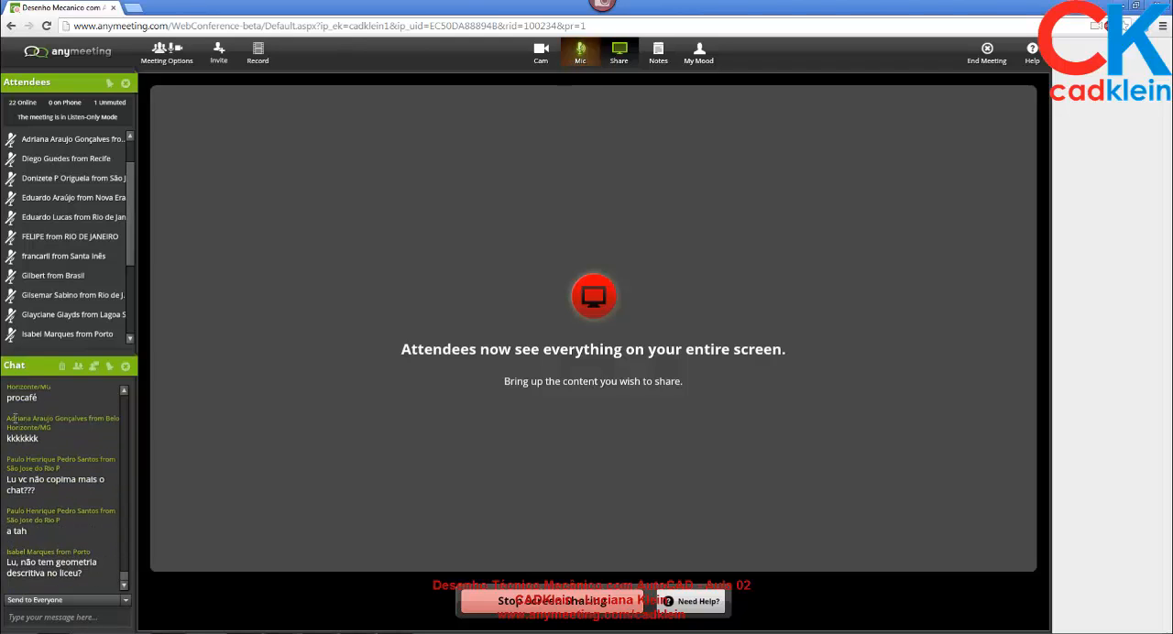
left_click_drag(15, 419, 90, 488)
left_click_drag(27, 459, 75, 541)
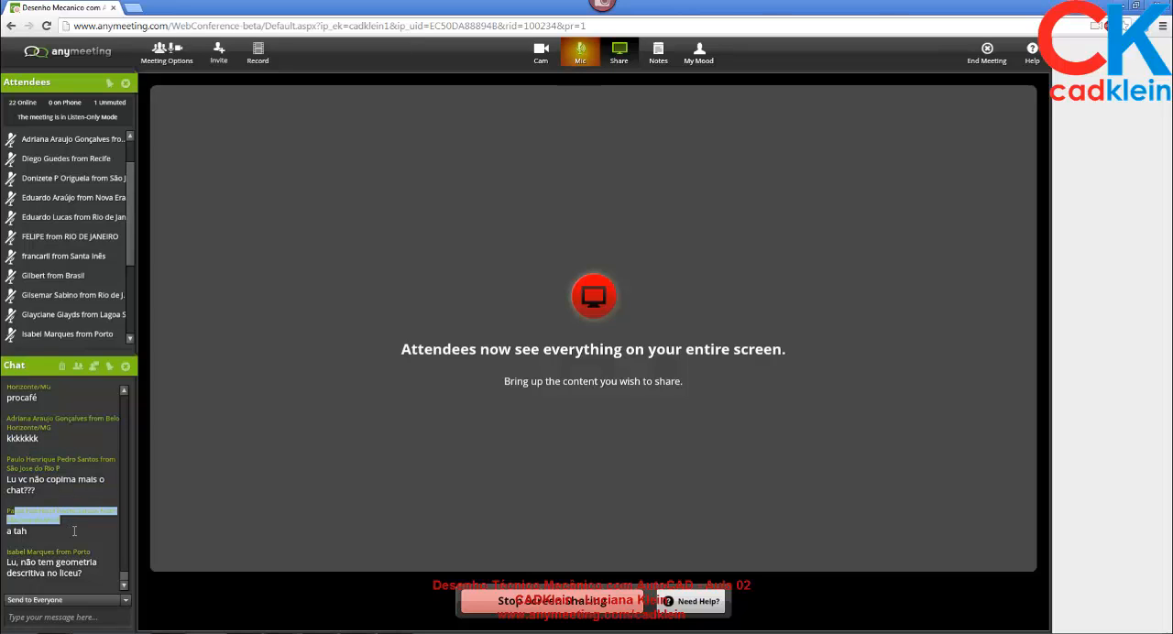
left_click(79, 572)
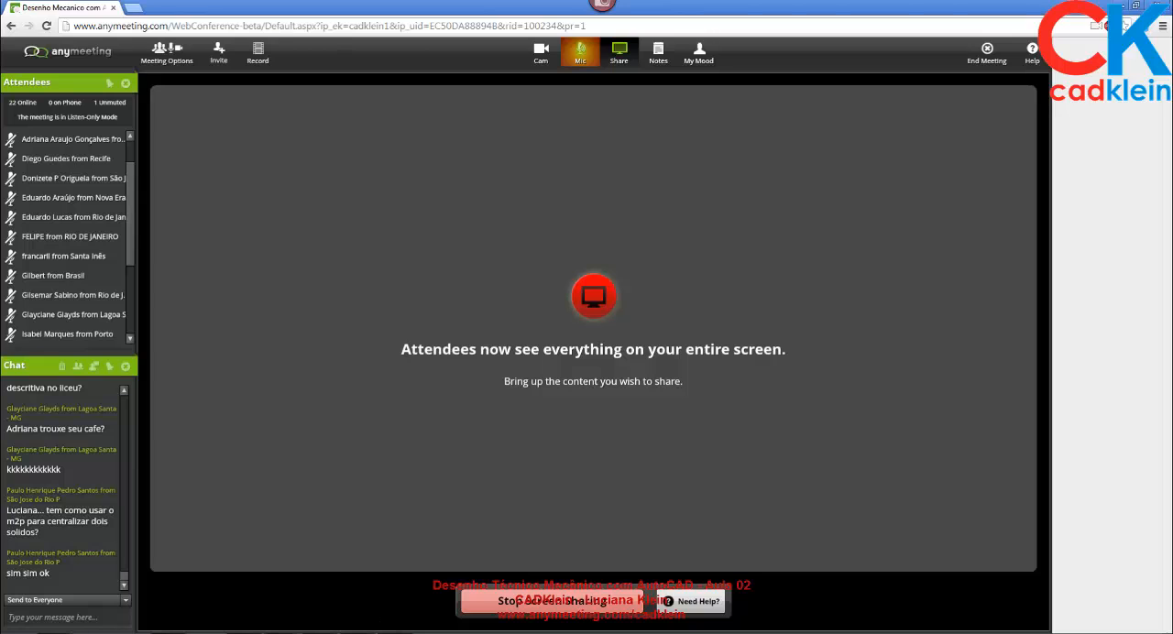
Return to the isometricos com cotas drawing in AutoCAD, checking the AnyMeeting chat once more in between.
left_click(281, 633)
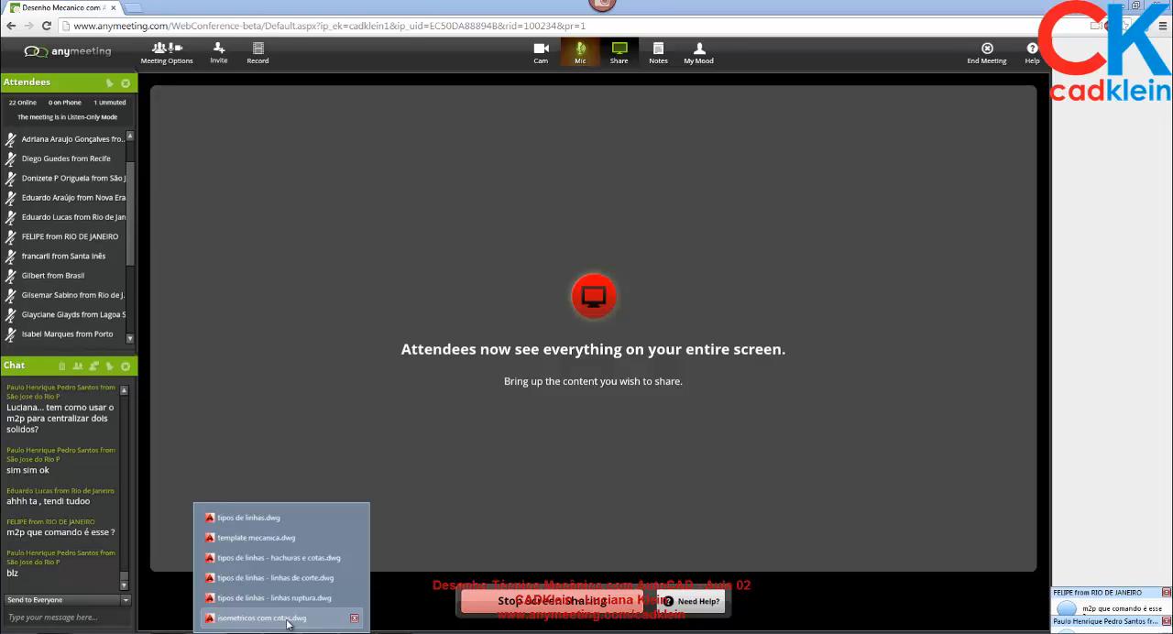
left_click(287, 622)
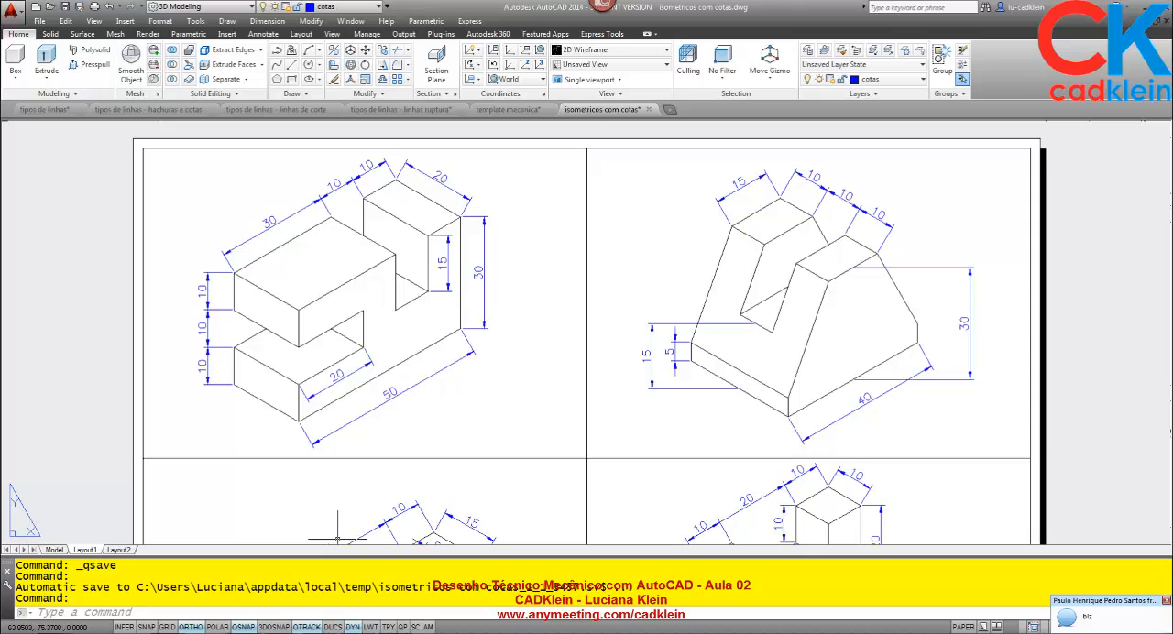
mouse_move(244, 631)
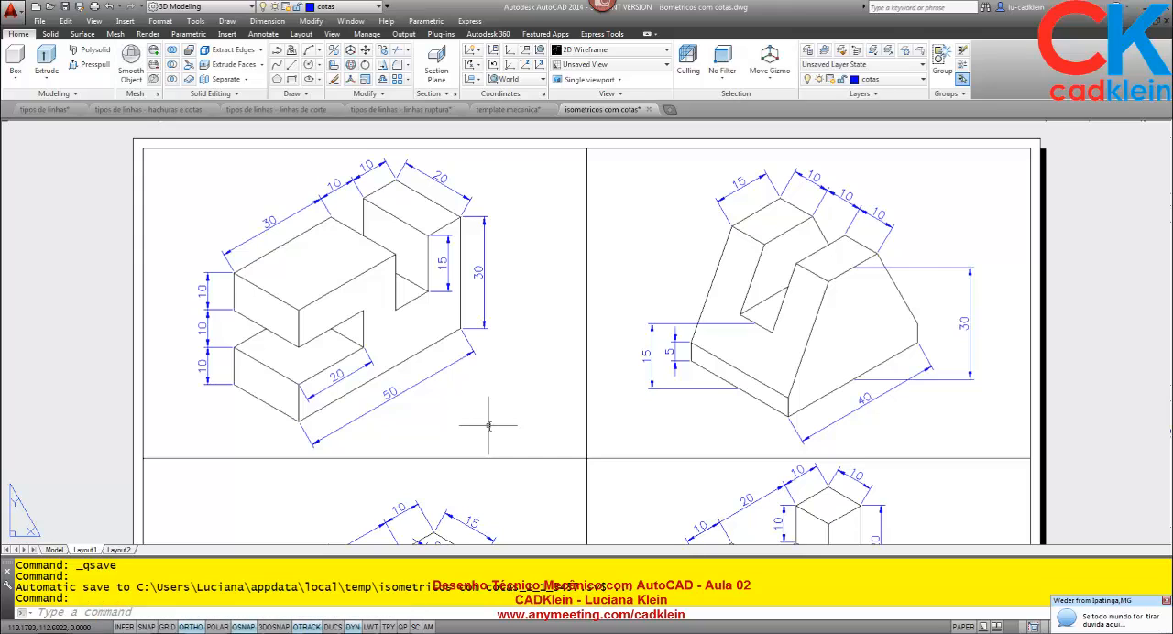
key("alt+Tab")
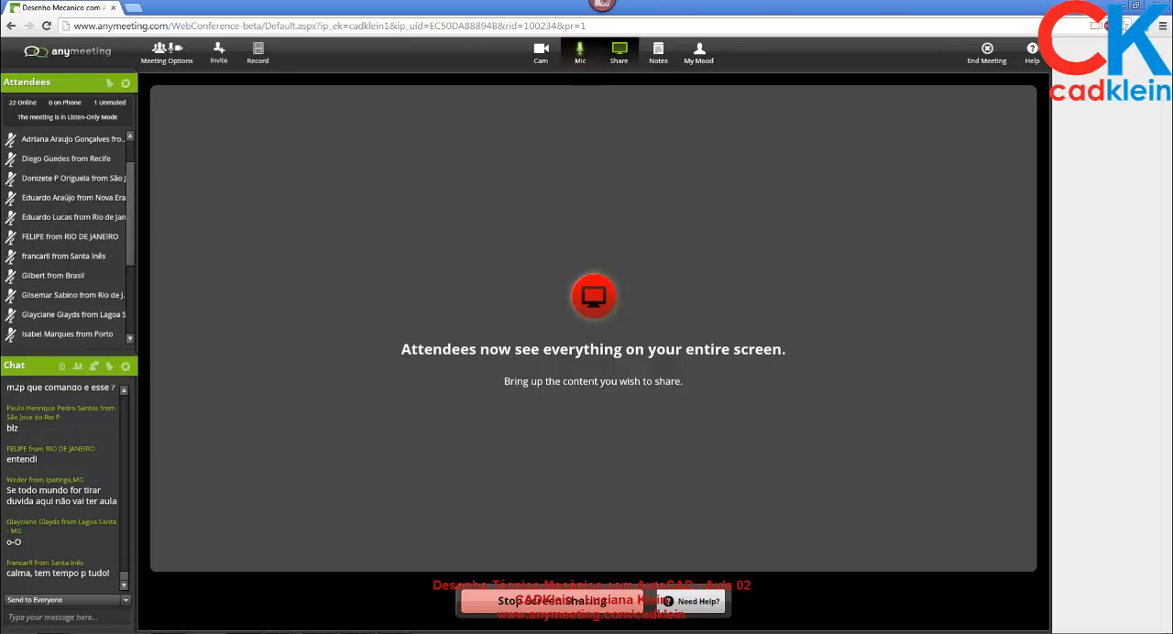
key("alt+Tab")
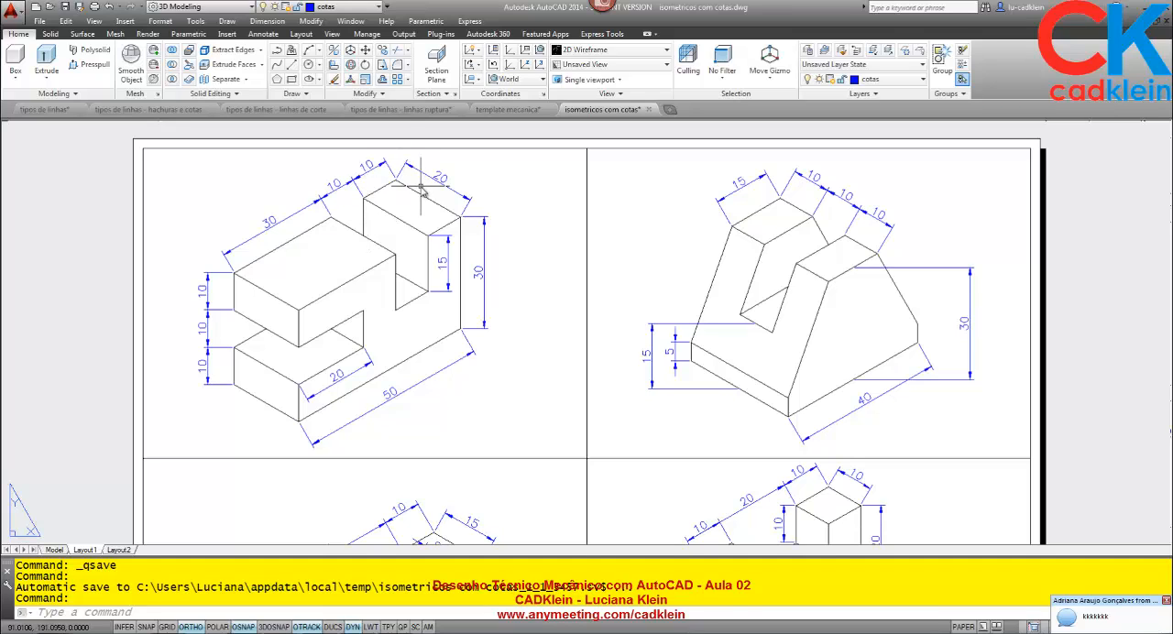
Create a new drawing from the acadiso template and turn its grid off.
left_click(670, 109)
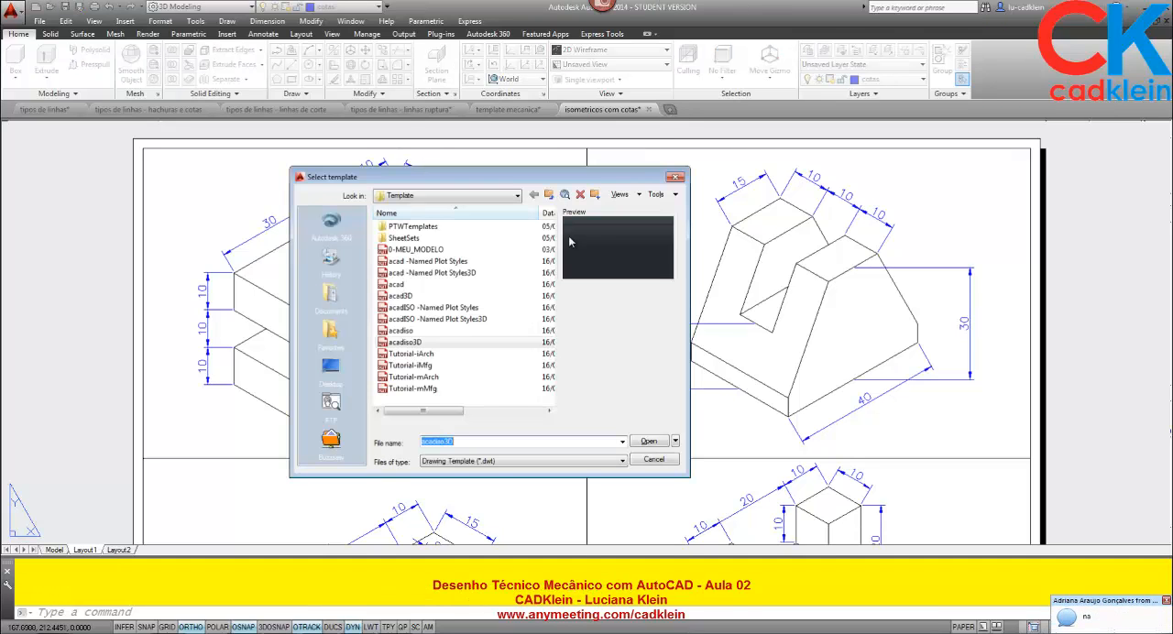
left_click(408, 331)
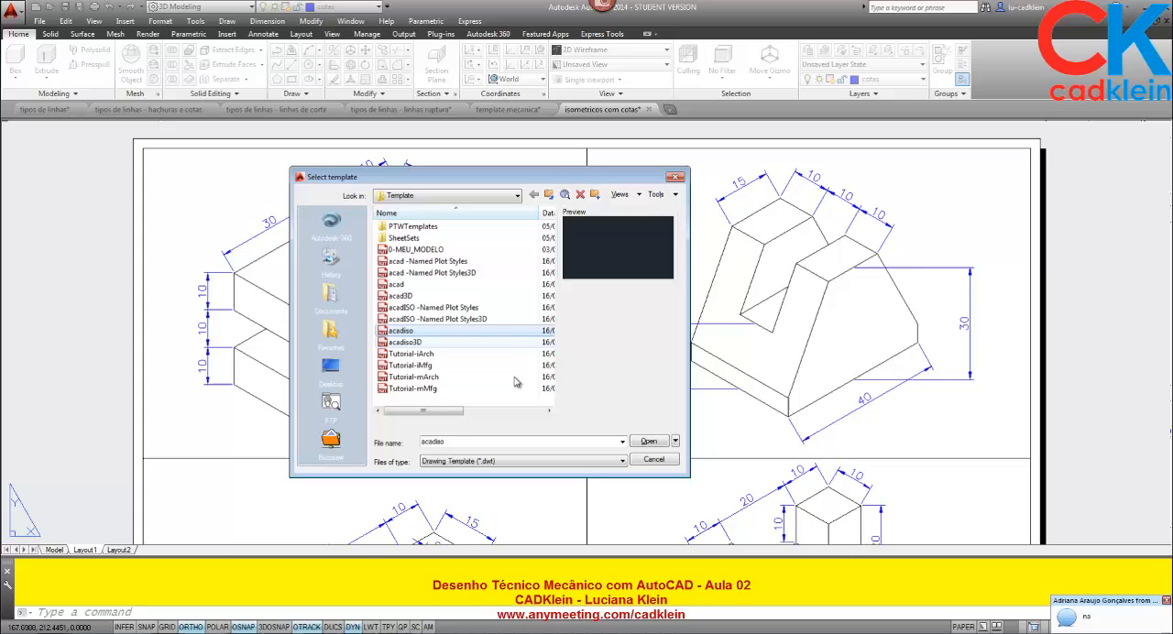
left_click(668, 446)
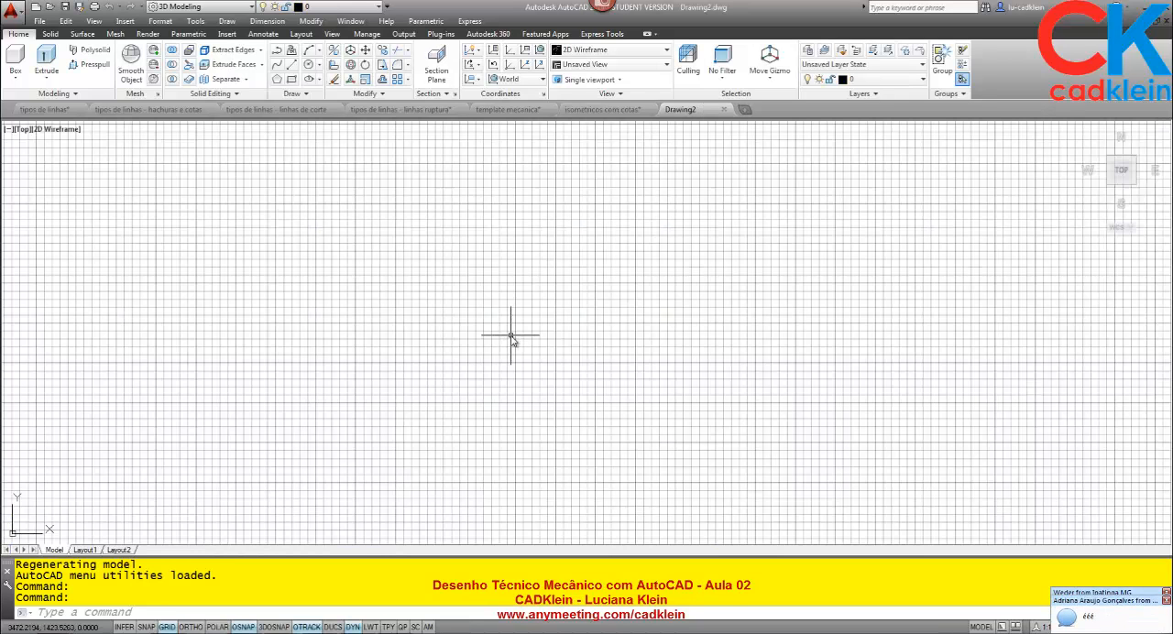
key("F7")
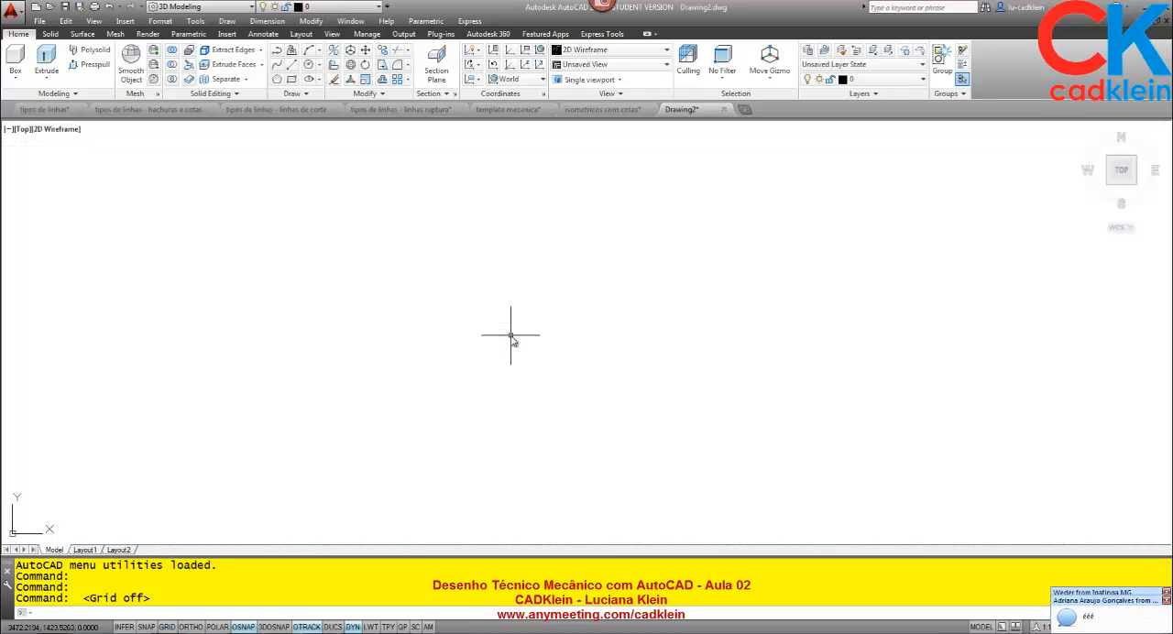
Show the layers of template mecanica.dwg in DesignCenter and check the new drawing's own layer list.
type("dc")
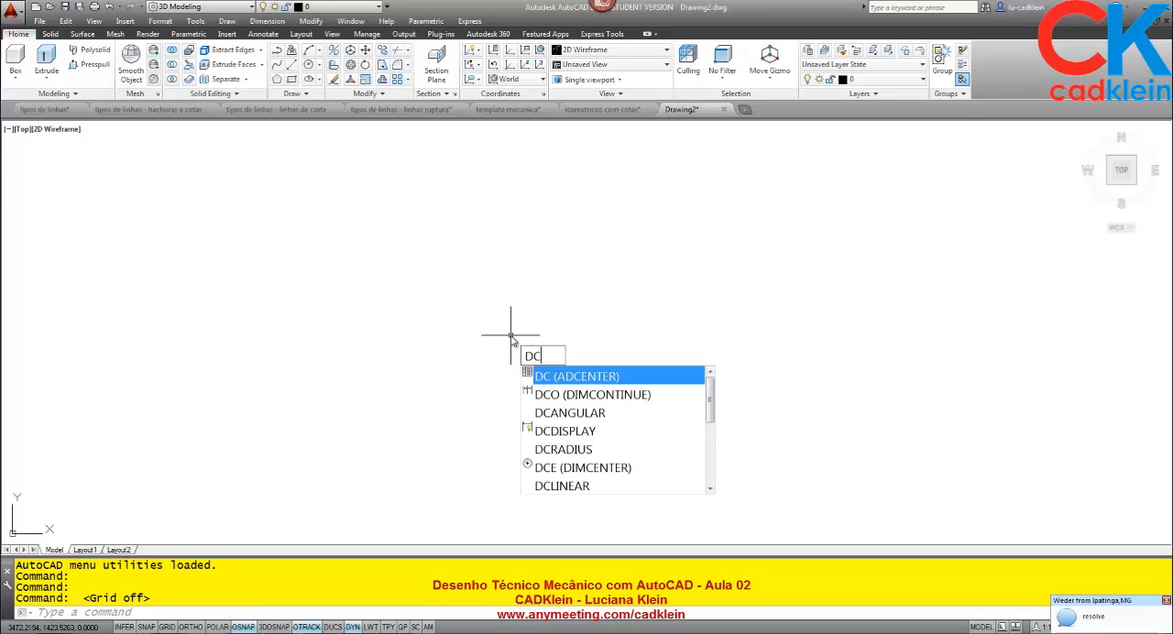
key("Return")
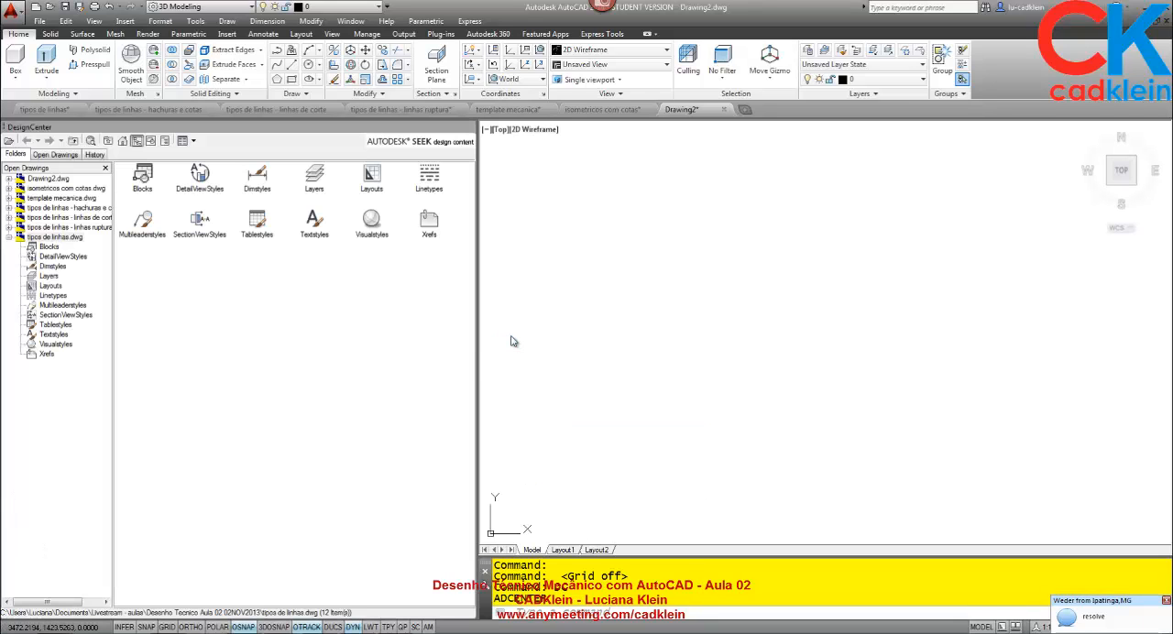
left_click(8, 198)
left_click(66, 201)
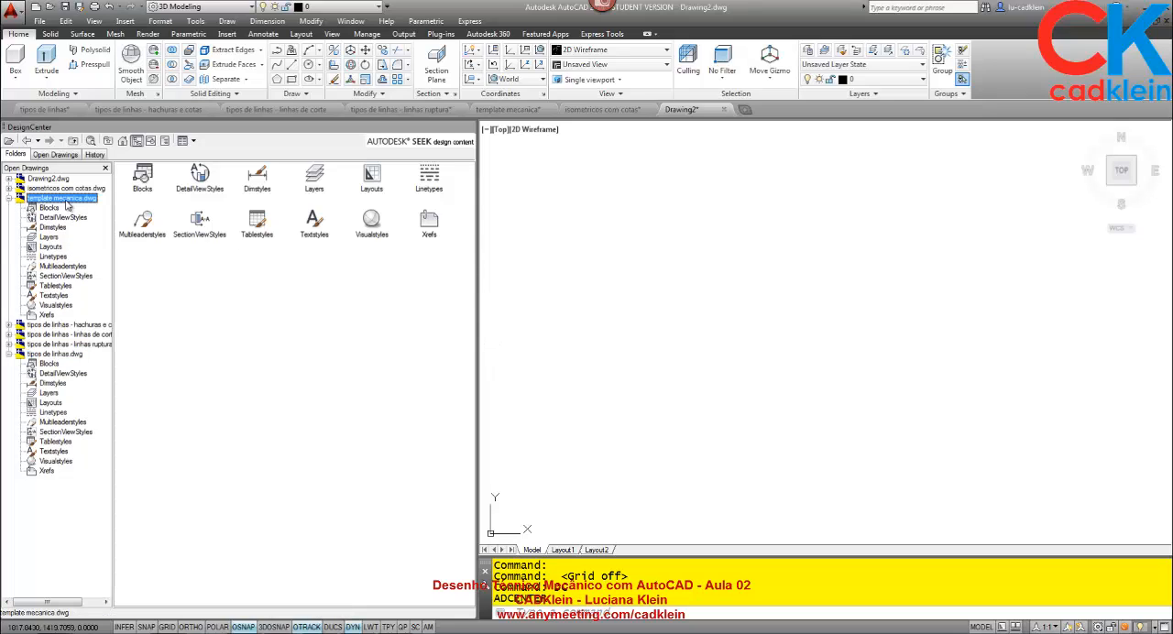
left_click(51, 237)
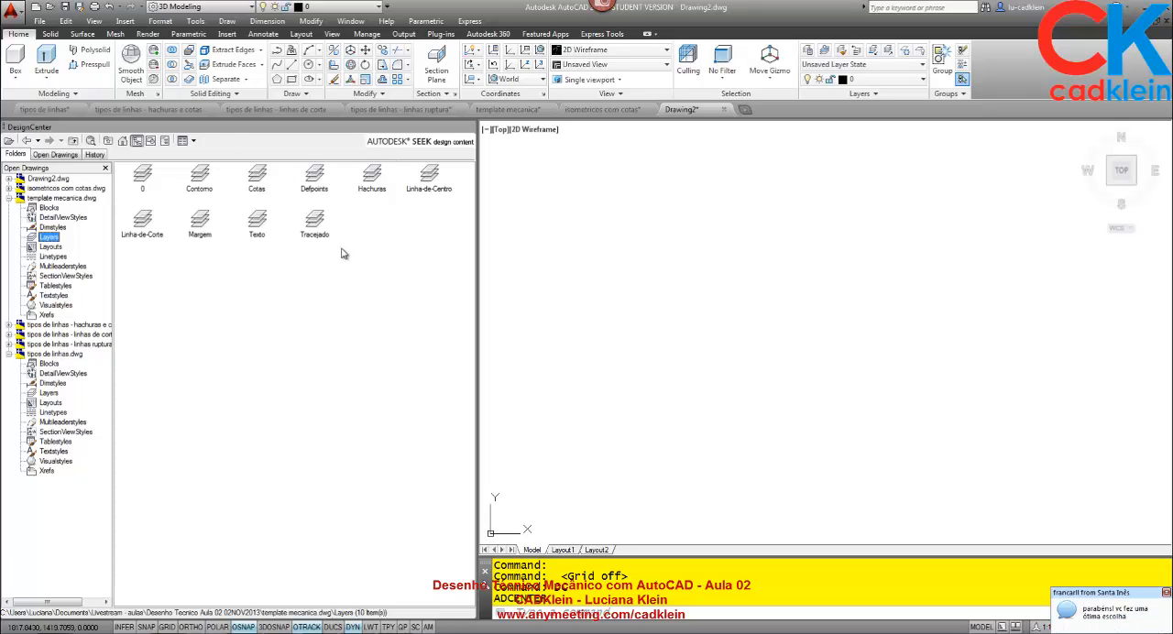
left_click(866, 79)
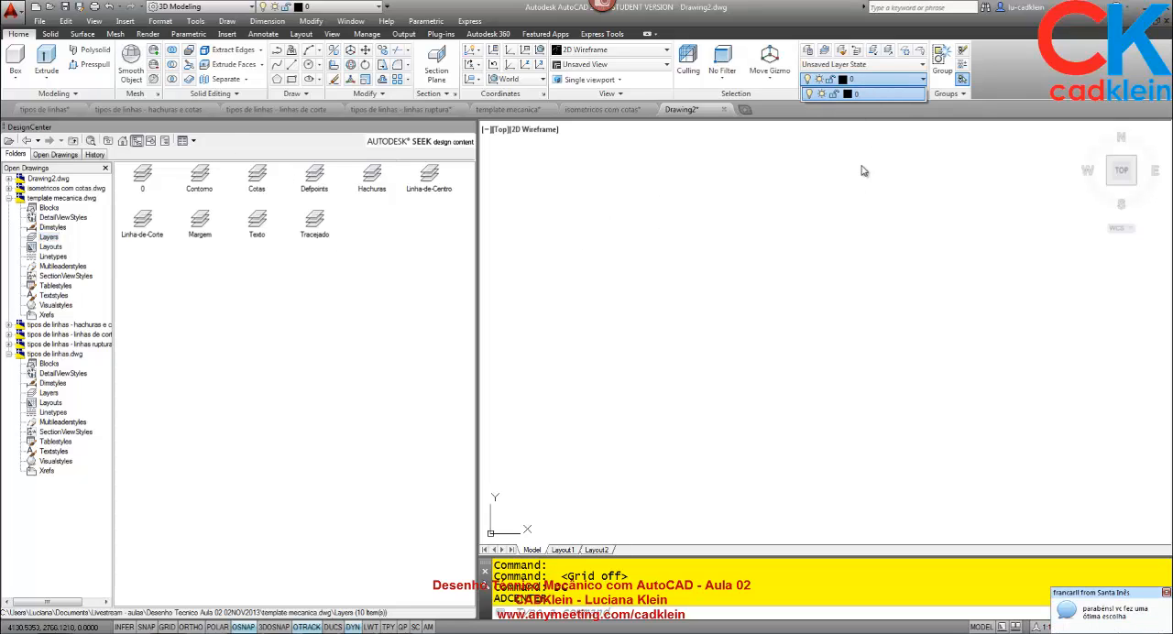
left_click(852, 333)
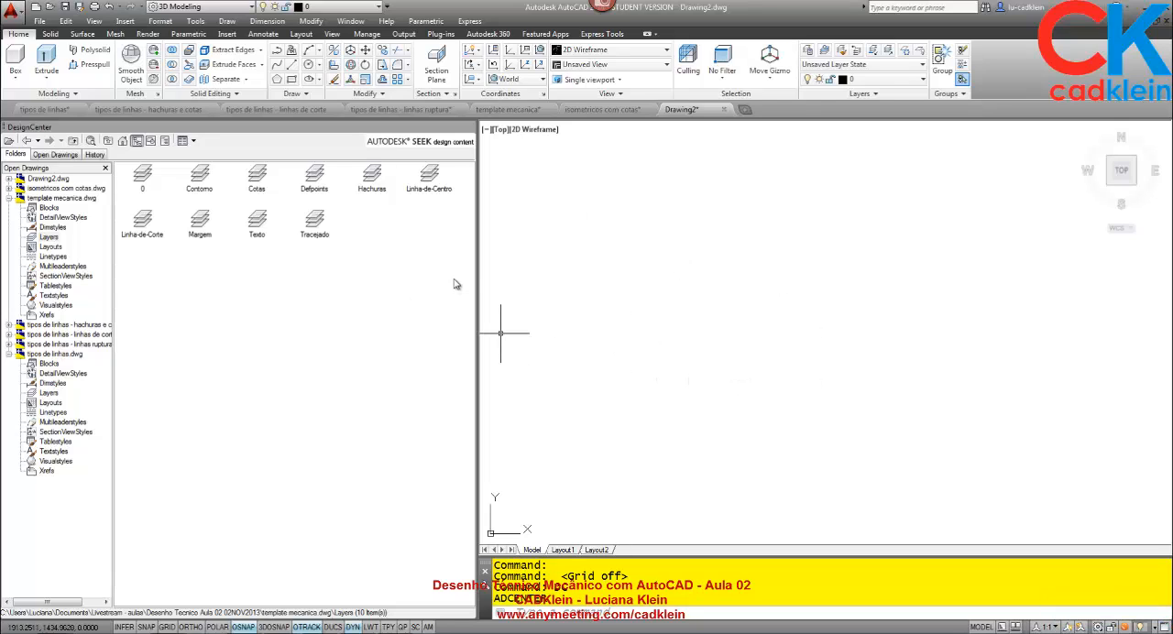
Copy all the layers of template mecanica.dwg from DesignCenter into the new drawing and close DesignCenter.
left_click_drag(458, 280, 19, 173)
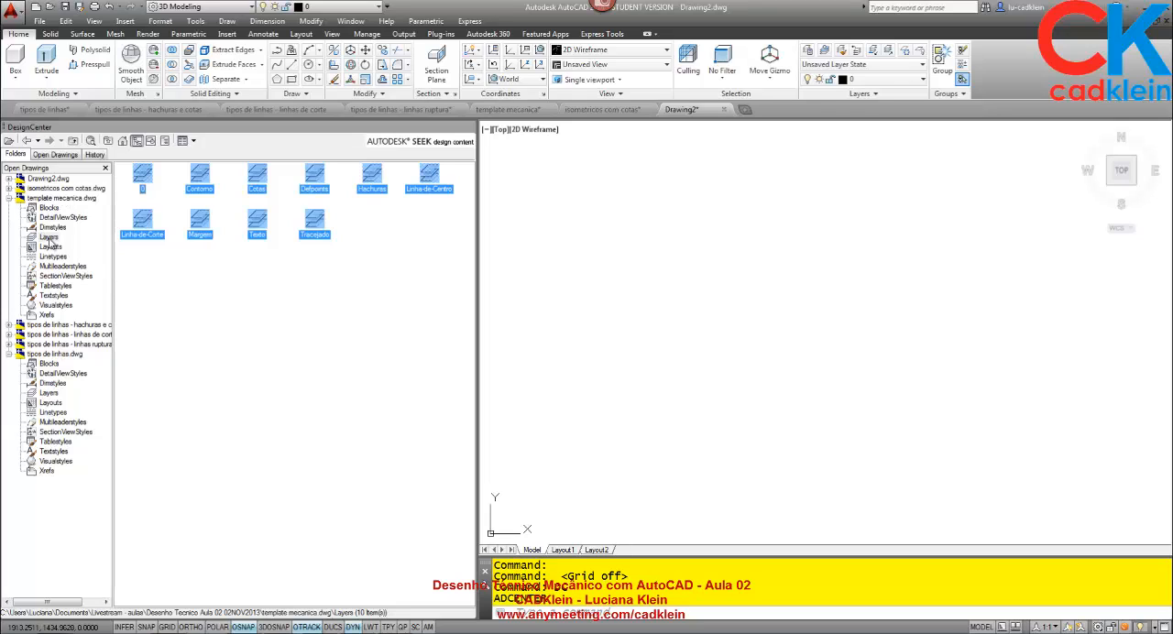
mouse_move(257, 181)
left_mouse_down()
mouse_move(508, 217)
mouse_move(760, 314)
left_mouse_up()
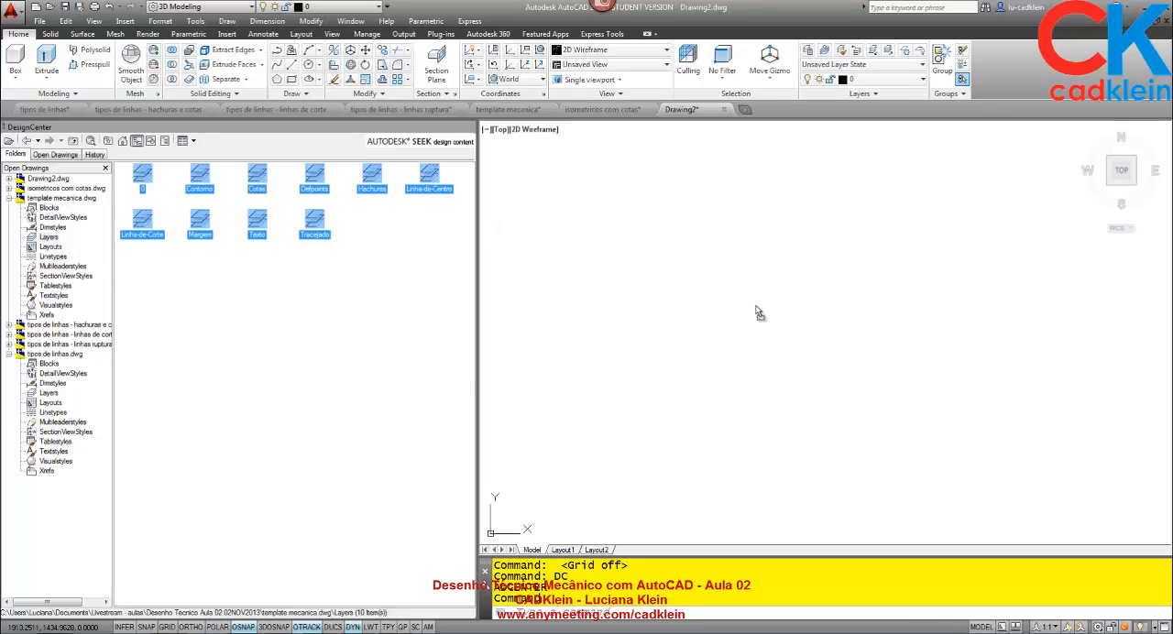
left_click(706, 362)
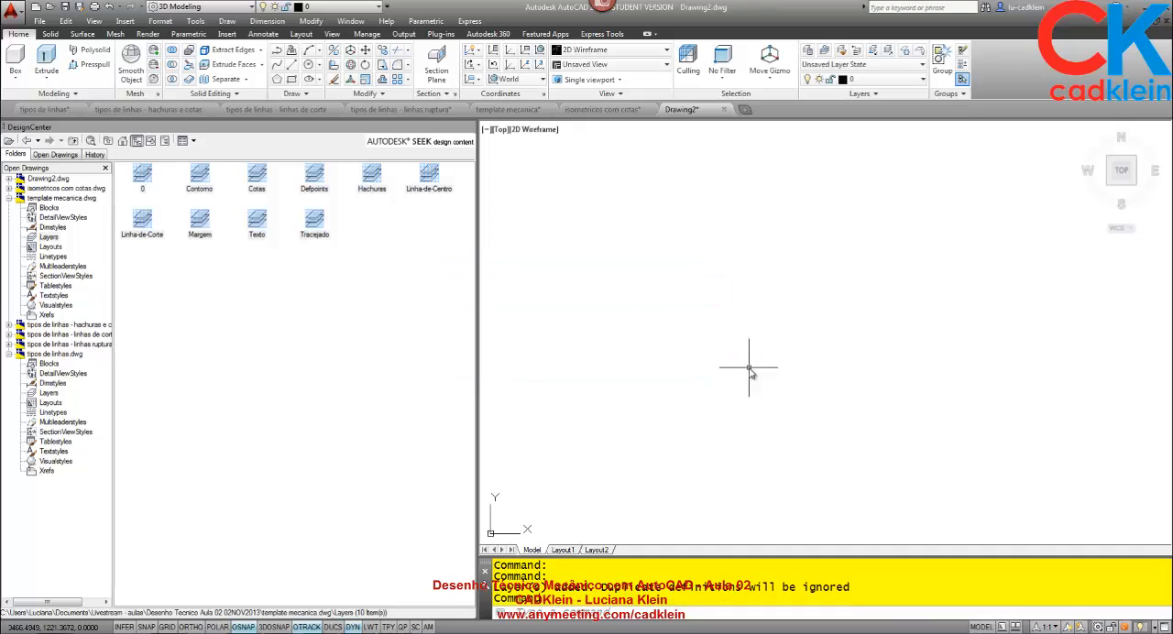
left_click(908, 80)
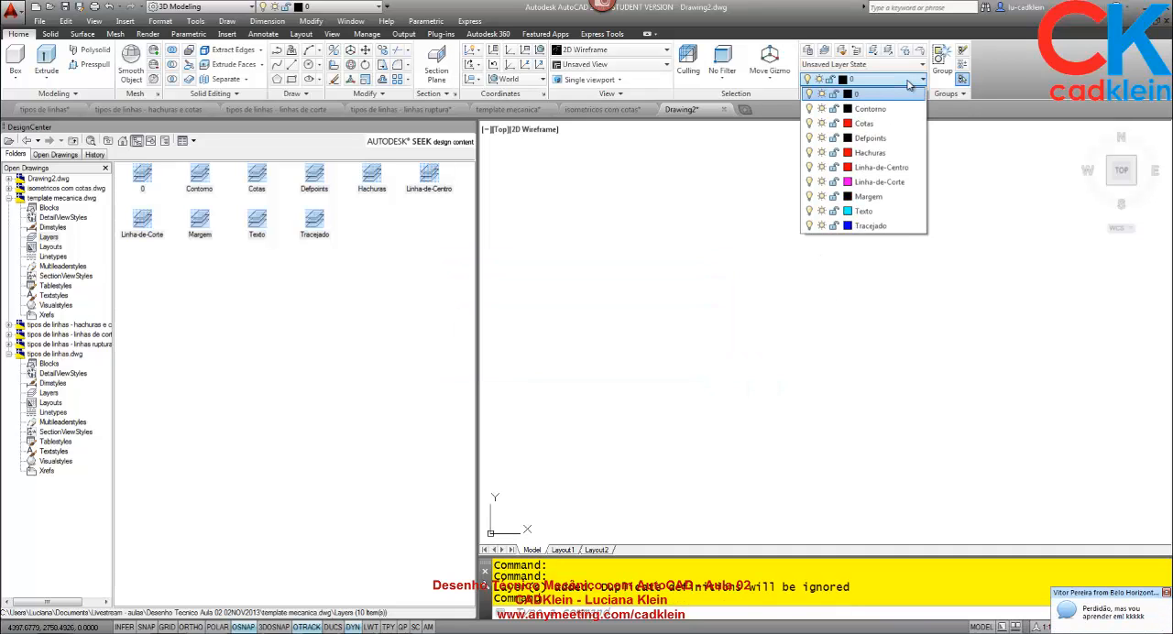
left_click(909, 84)
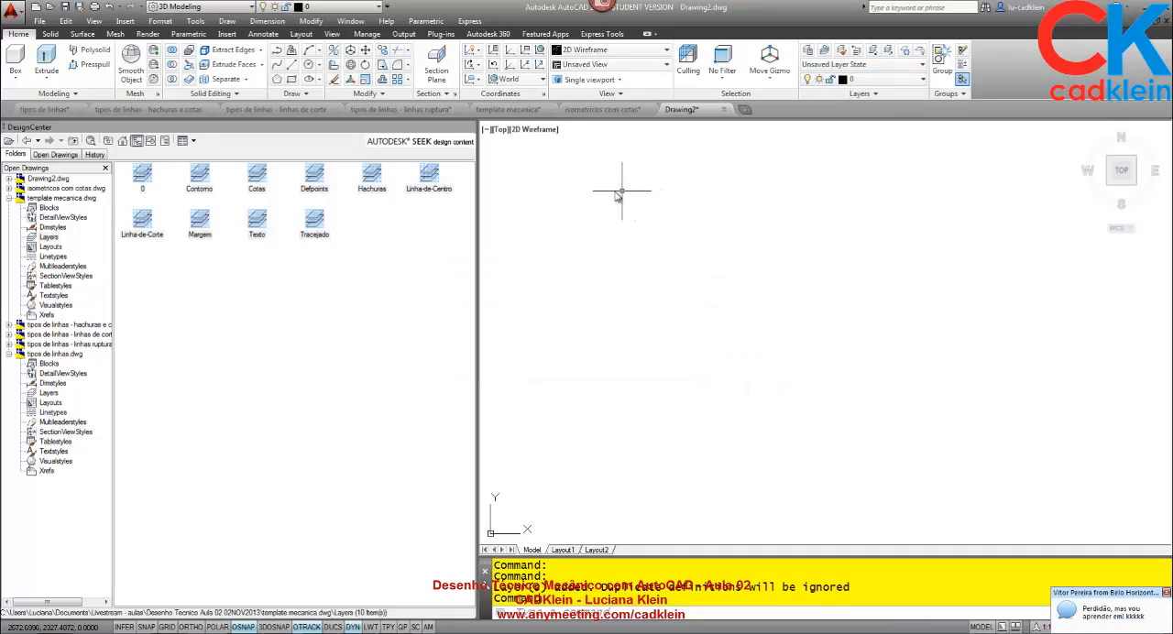
left_click(468, 128)
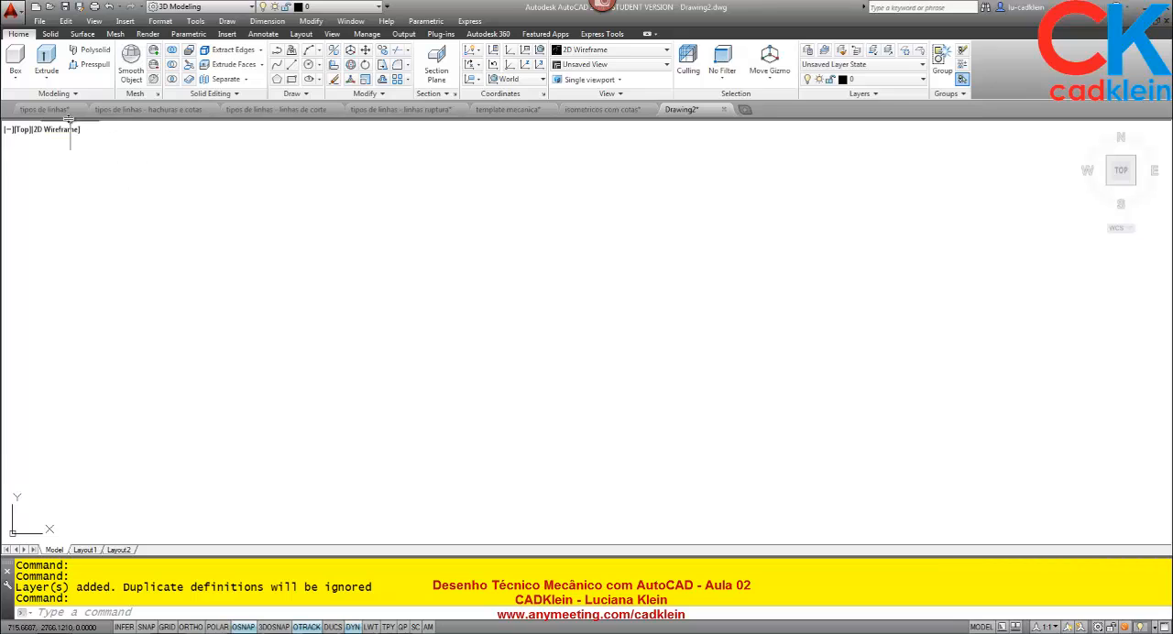
mouse_move(183, 114)
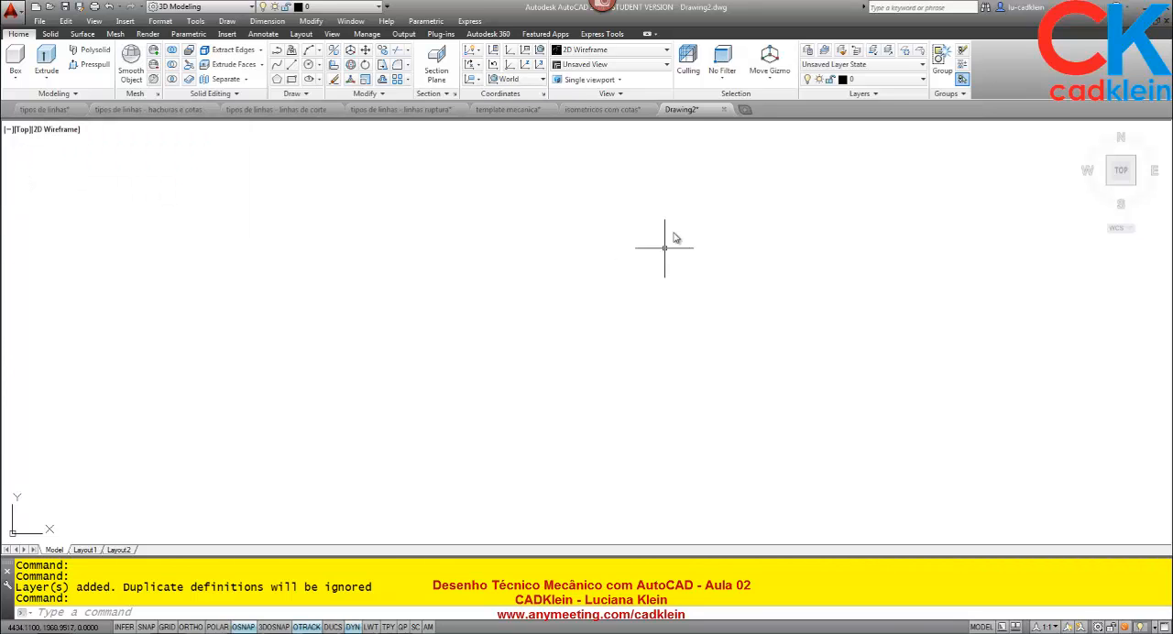
Show Layout1 of the isometricos com cotas drawing with the first dimensioned part fully in view.
left_click(610, 110)
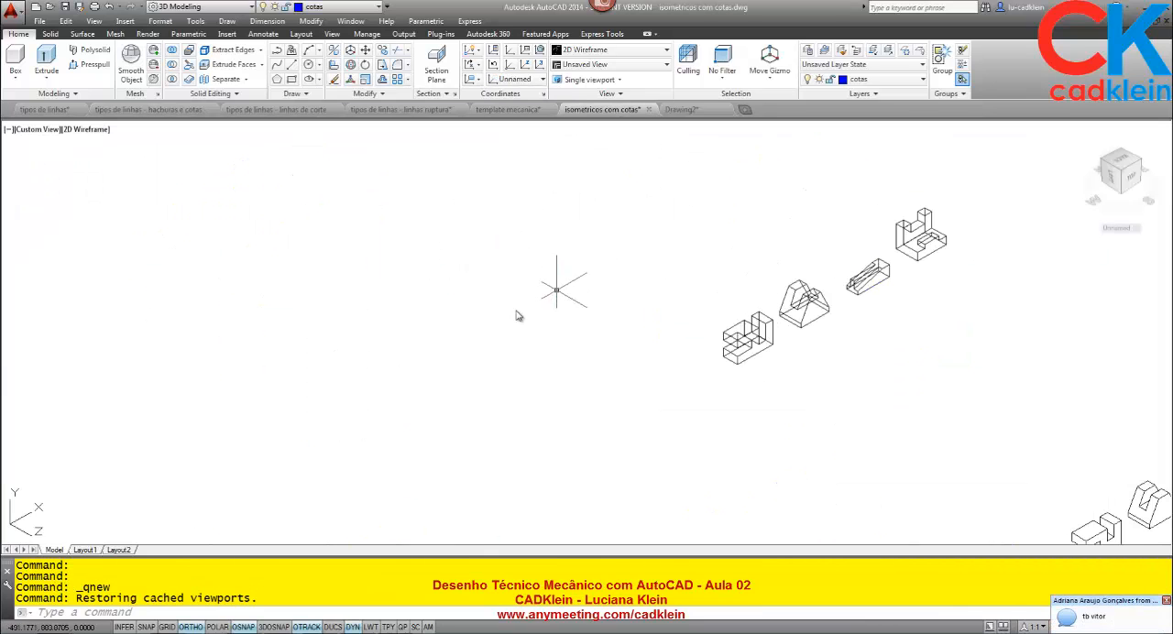
left_click(122, 531)
left_click(85, 550)
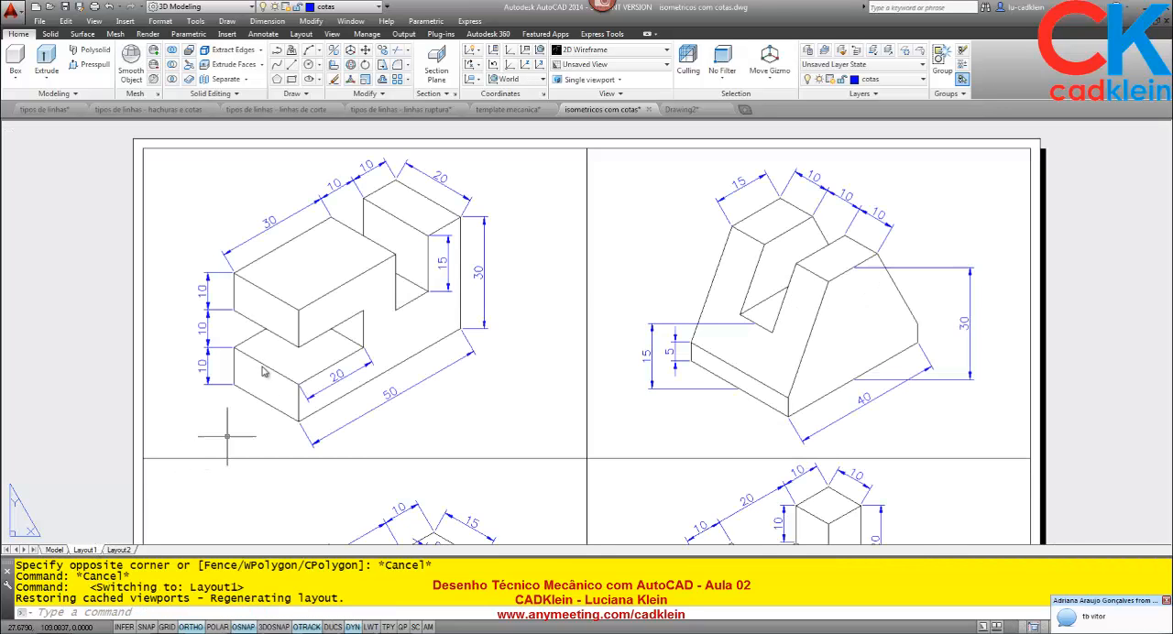
scroll(436, 201, "down", 3)
scroll(421, 246, "up", 3)
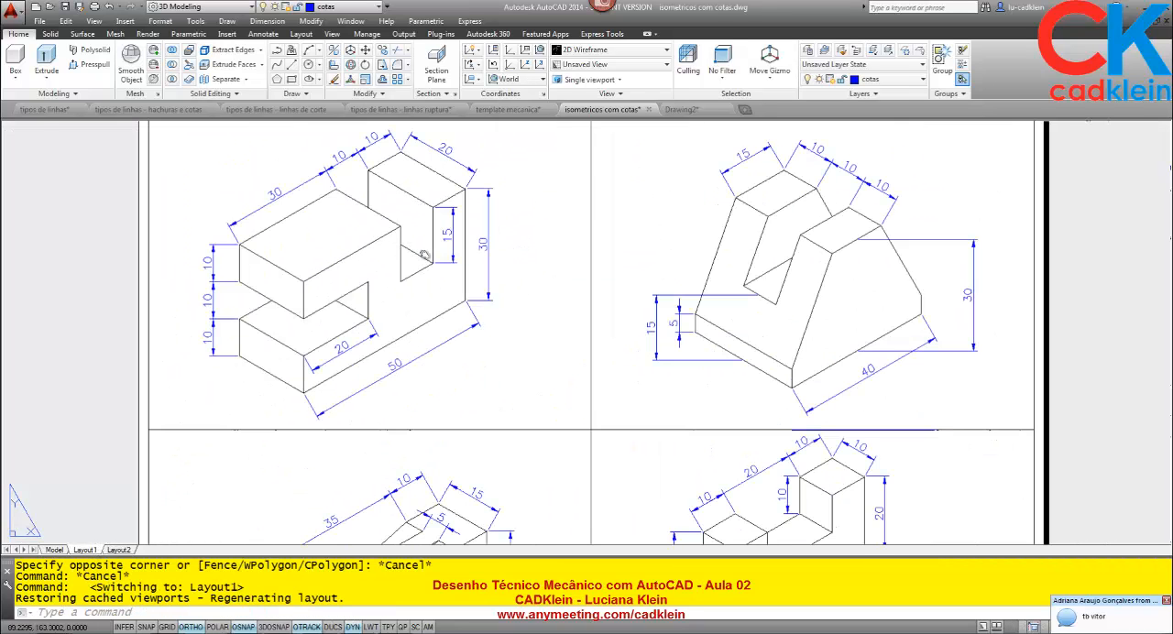
middle_click_drag(420, 246, 423, 299)
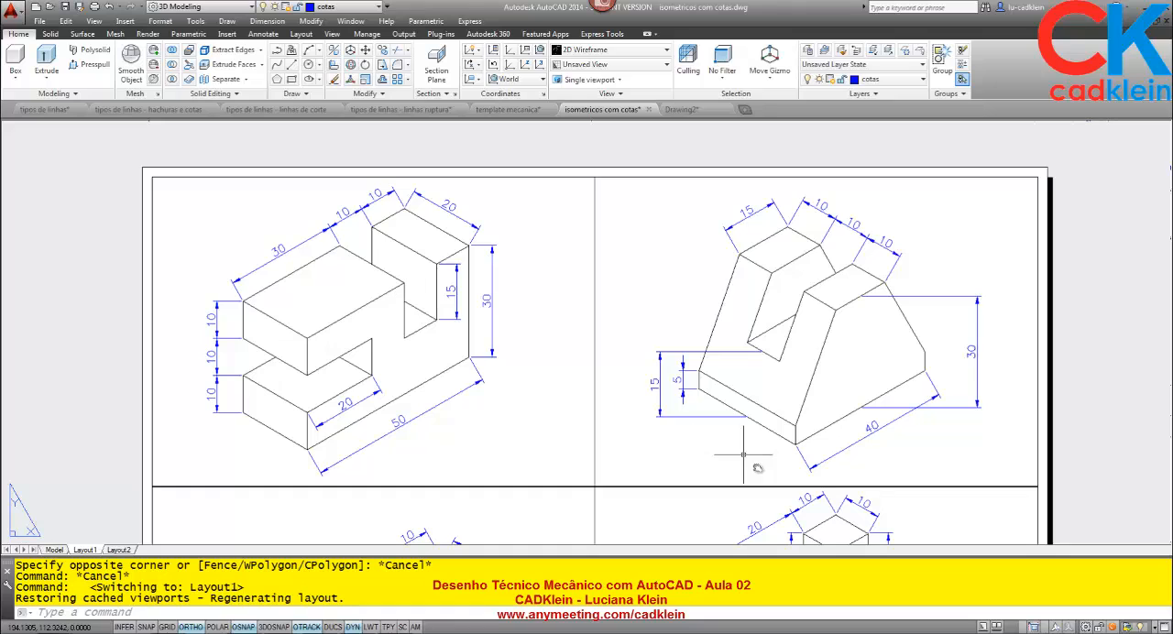
double_click(531, 406)
left_click(456, 367)
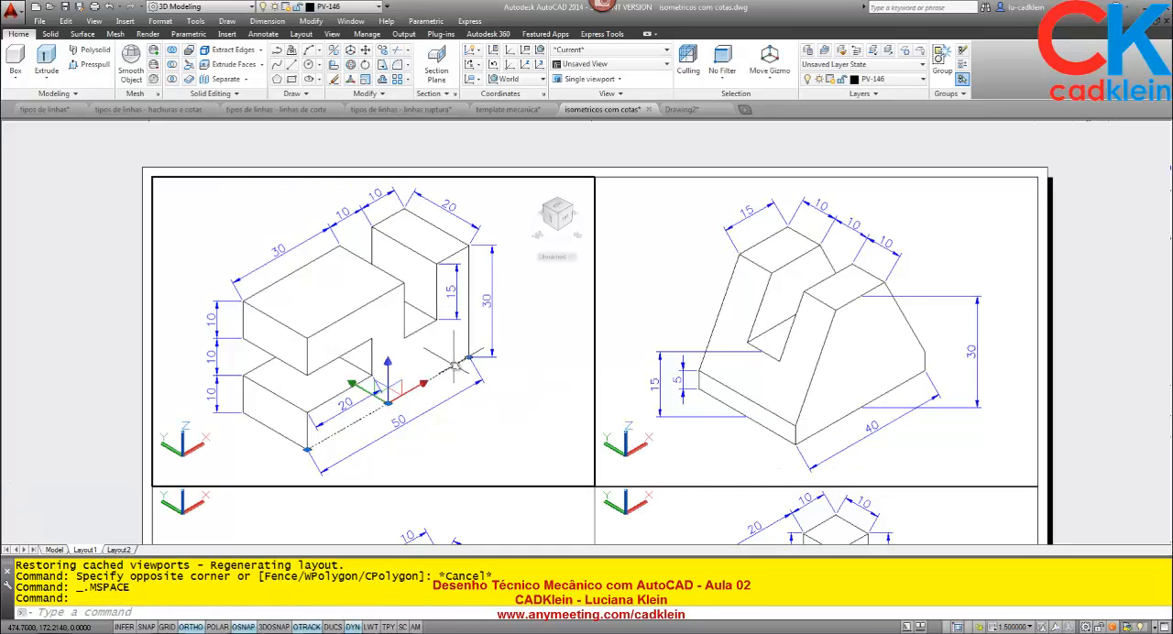
key("Escape")
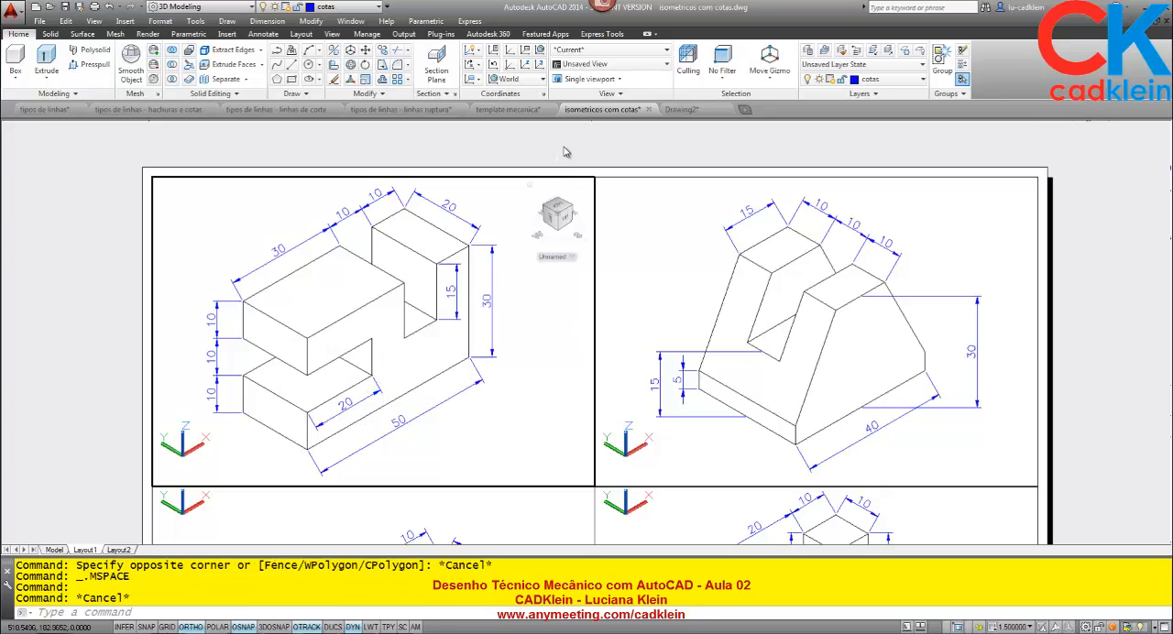
double_click(565, 152)
Capture the area of the layout's first dimensioned isometric part as a Snagit image.
key("Print")
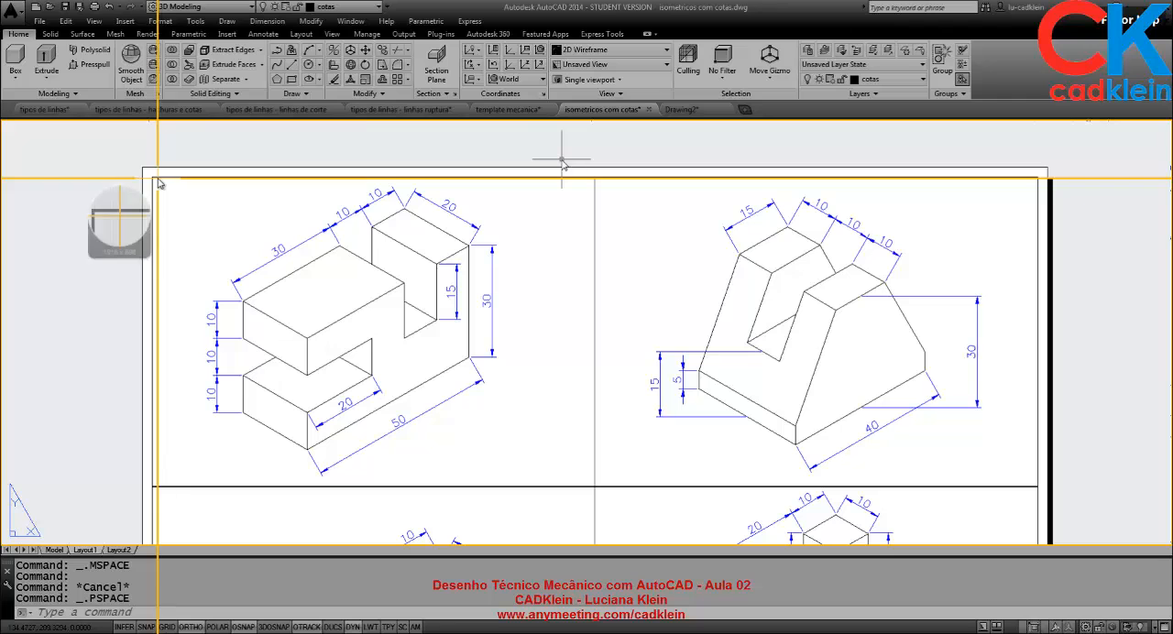
mouse_move(154, 177)
left_mouse_down()
mouse_move(408, 304)
mouse_move(541, 482)
left_mouse_up()
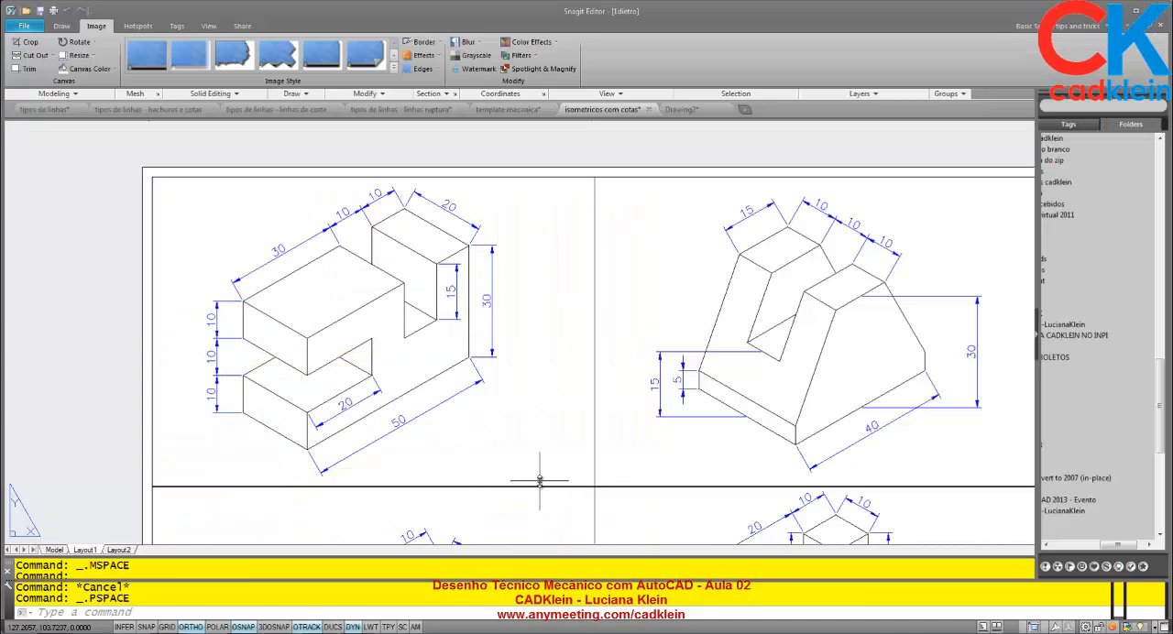
Save the captured image as iso01 in the folder Desenho Tecnico Aula 02 02NOV2013 inside Livestream - aulas.
key("ctrl+s")
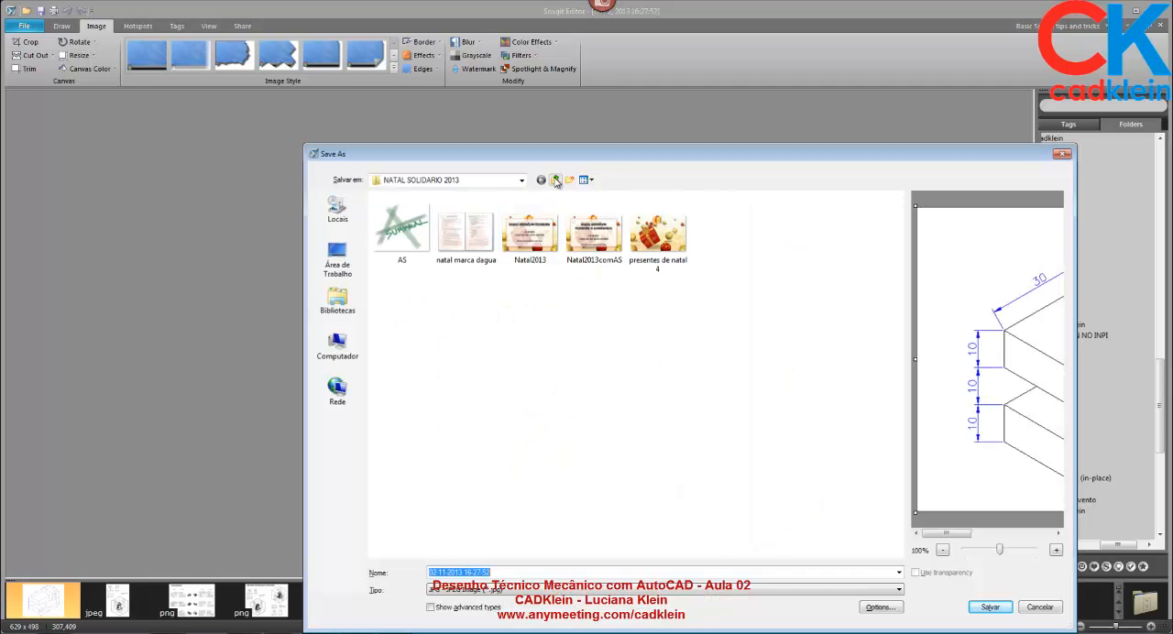
left_click(554, 179)
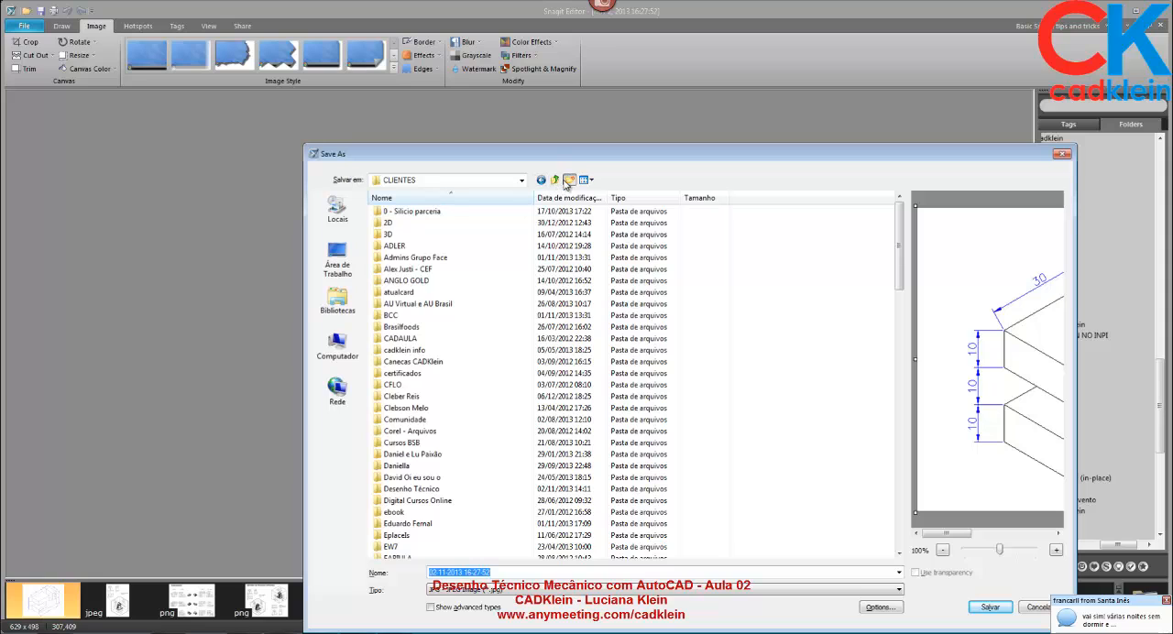
left_click(556, 181)
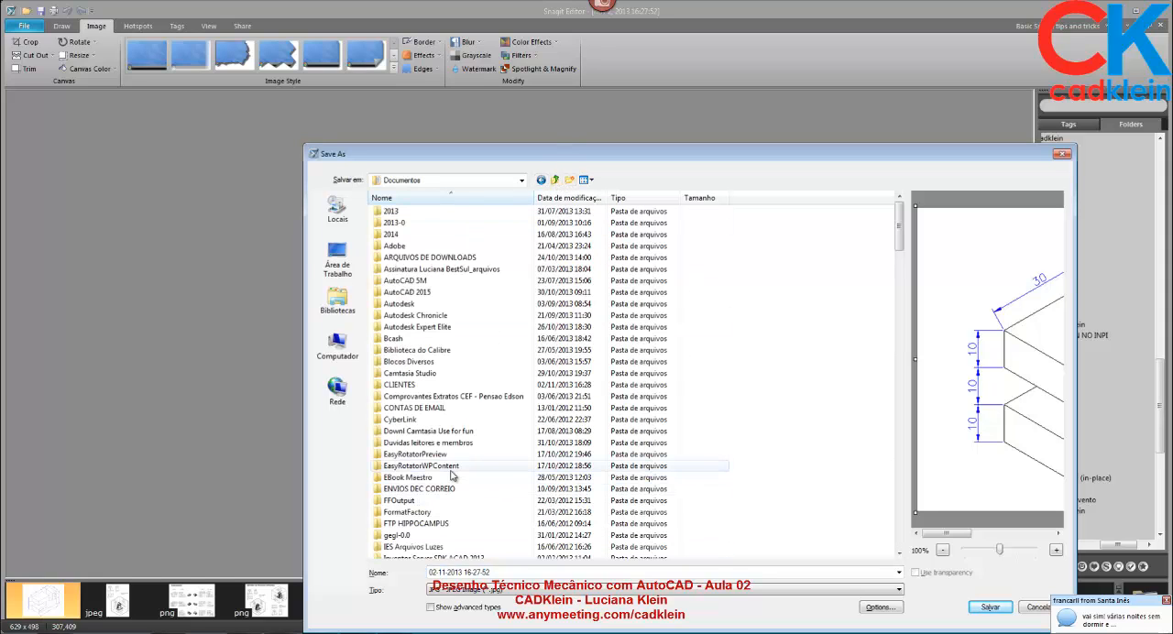
left_click(431, 453)
scroll(452, 470, "down", 5)
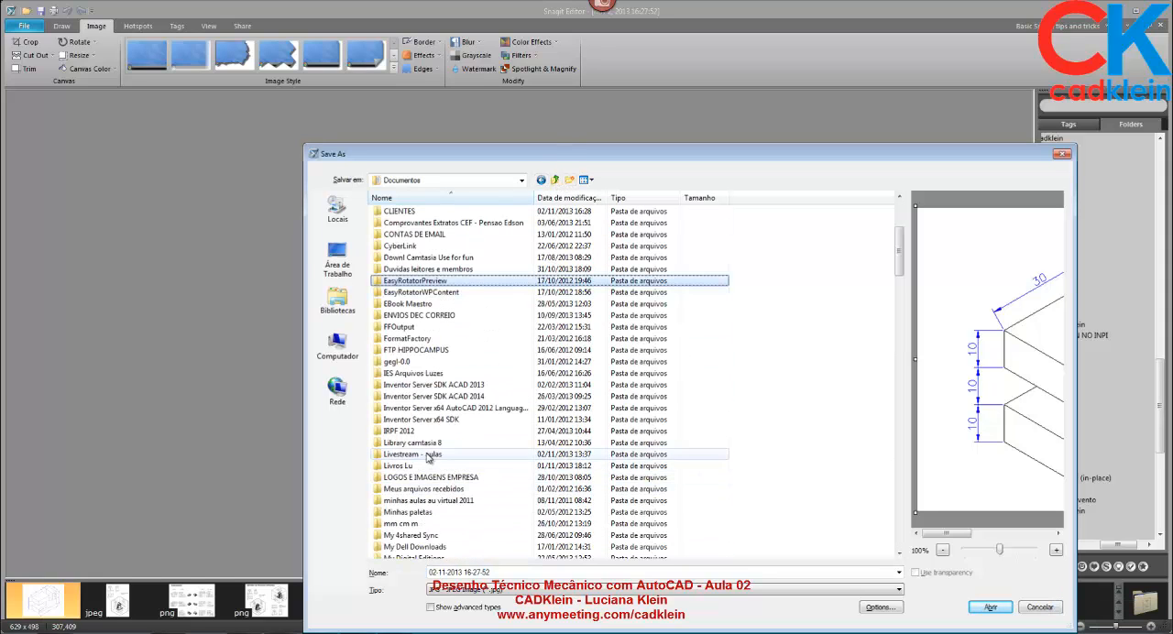
double_click(426, 454)
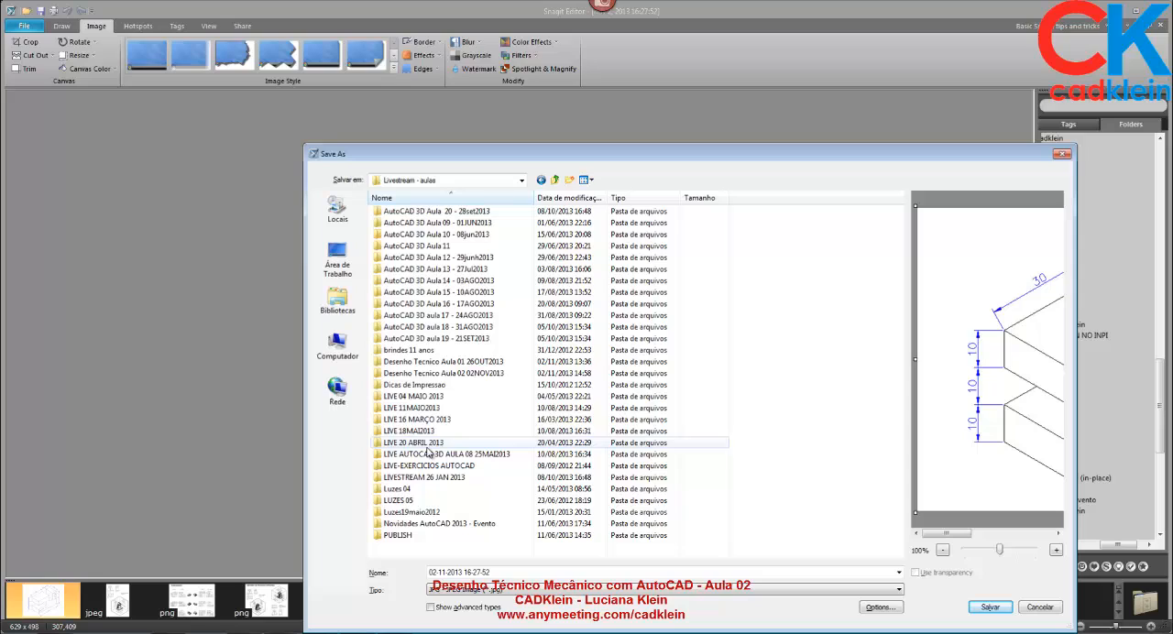
double_click(463, 375)
left_click(510, 573)
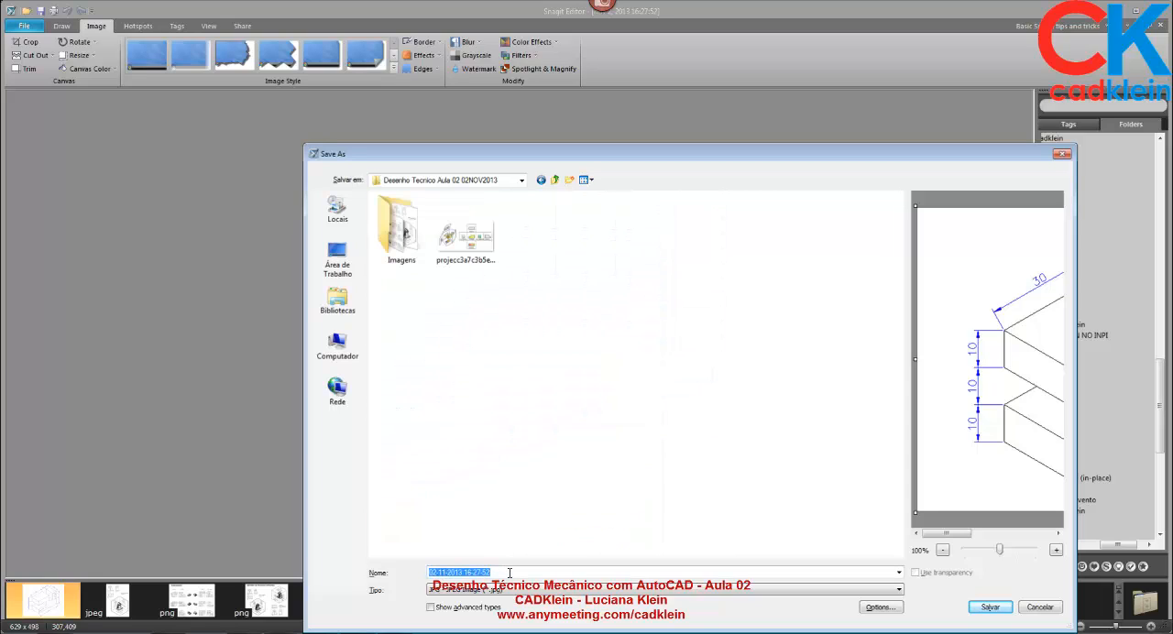
type("iso01")
key("Return")
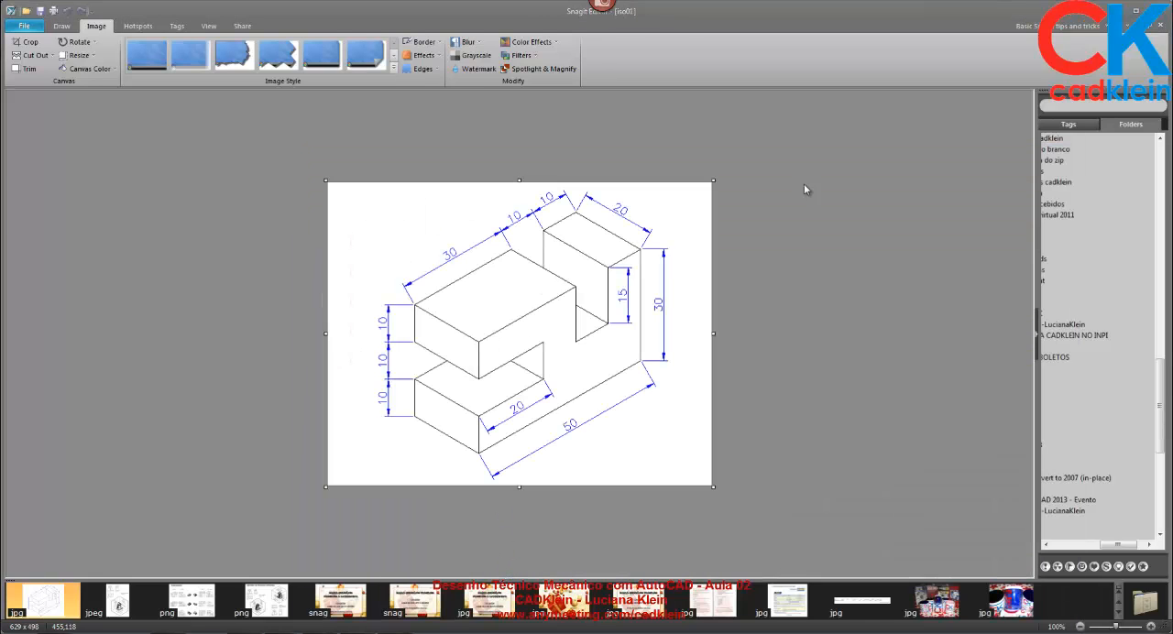
Return to Drawing2 in AutoCAD and choose the image iso01 from Desenho Tecnico Aula 02 02NOV2013 for attaching.
key("alt+Tab")
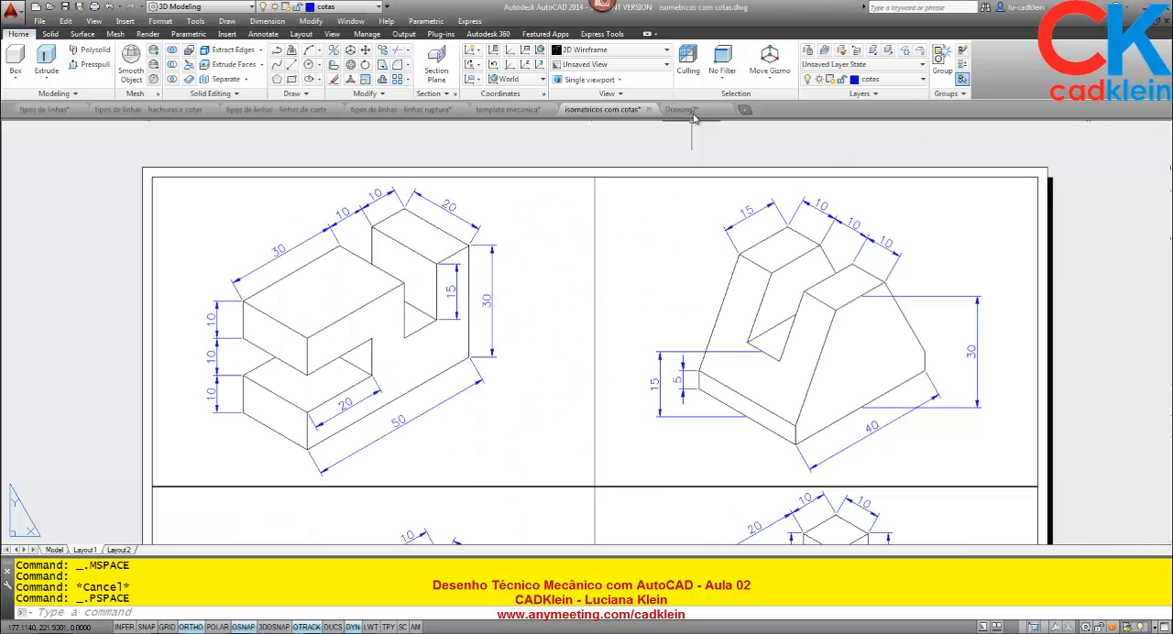
left_click(681, 109)
type("imagea")
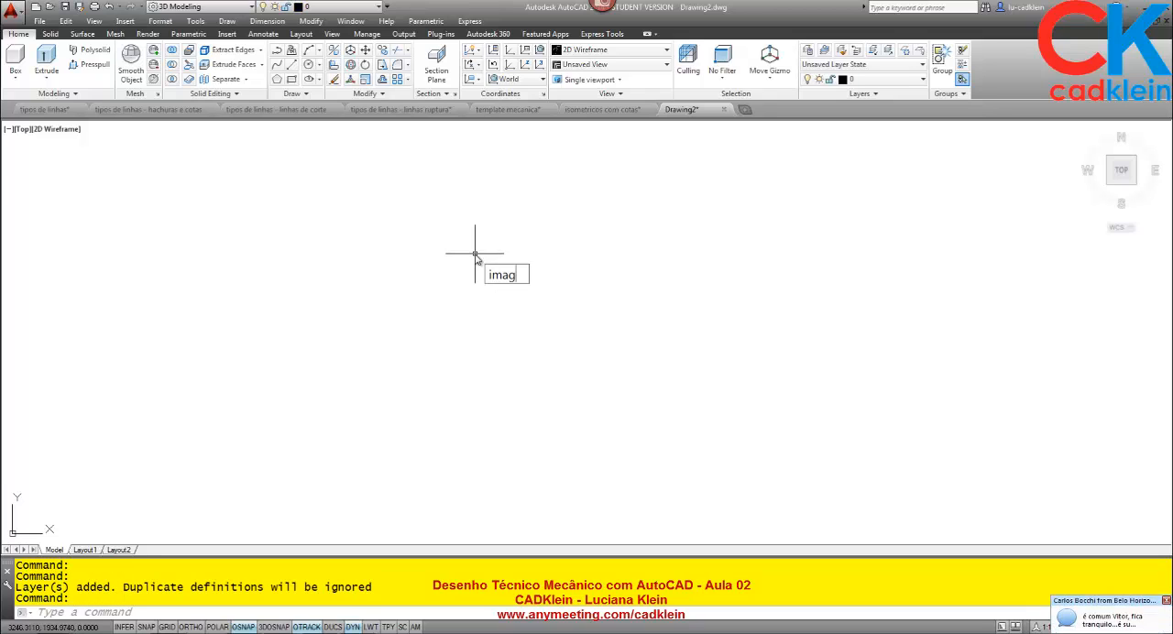
key("Return")
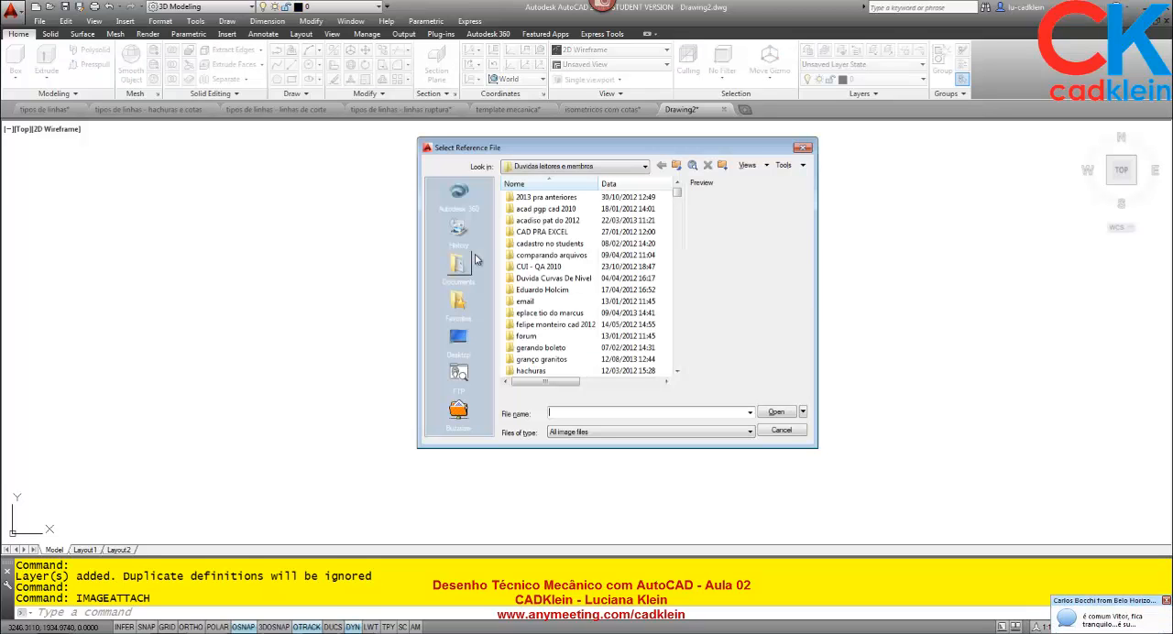
left_click(676, 164)
scroll(564, 337, "down", 9)
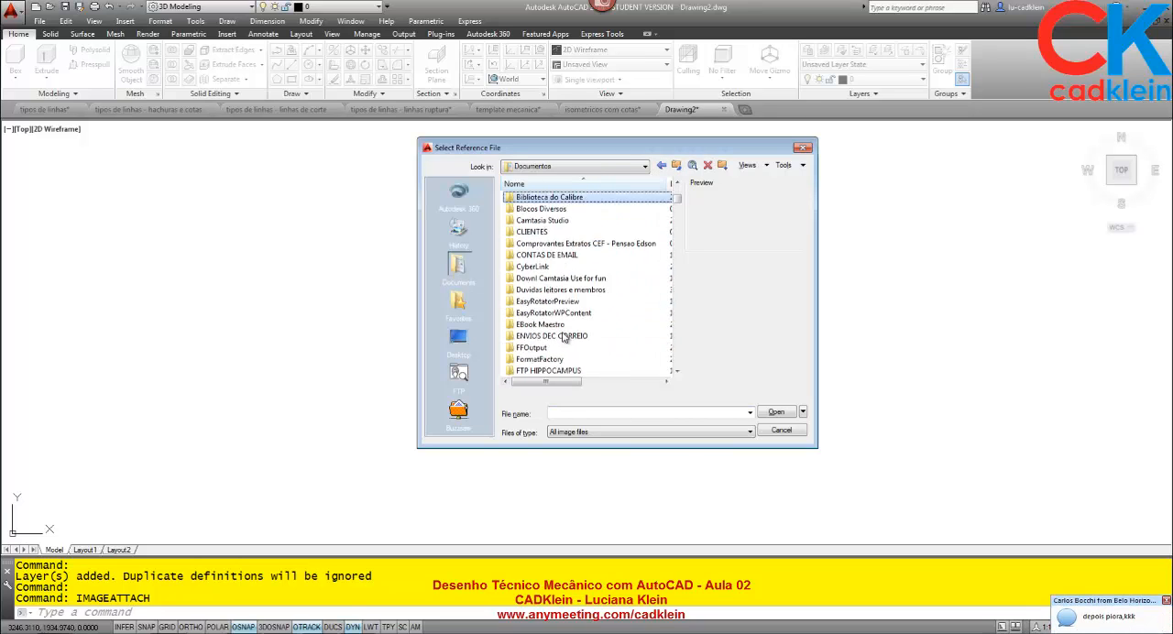
double_click(550, 337)
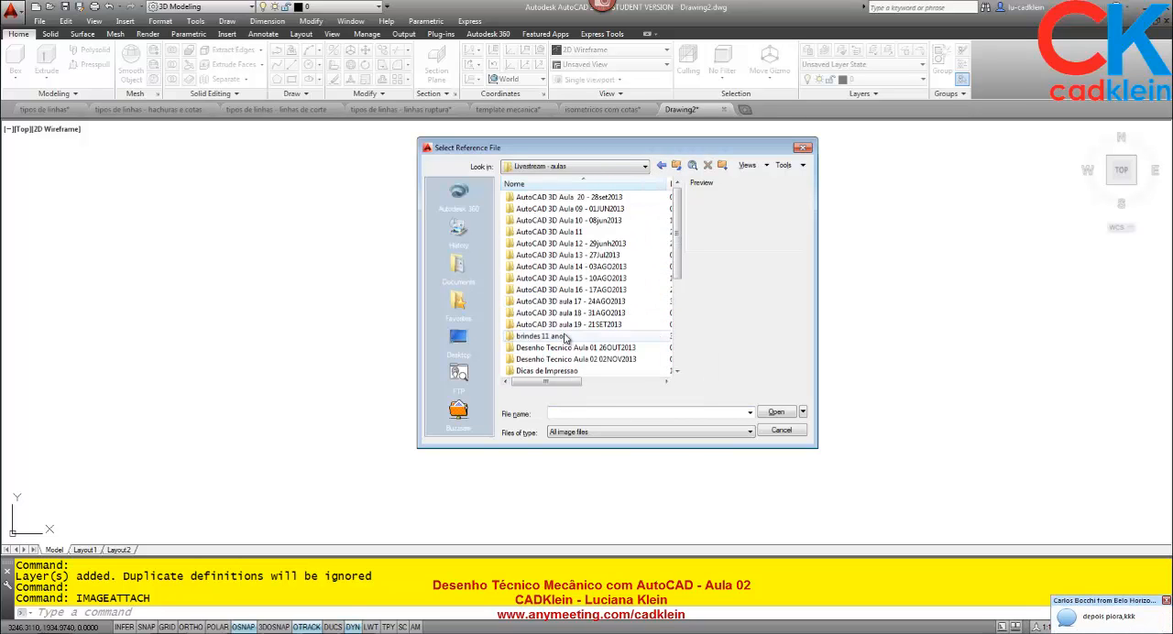
scroll(586, 307, "down", 2)
left_click(598, 292)
double_click(598, 292)
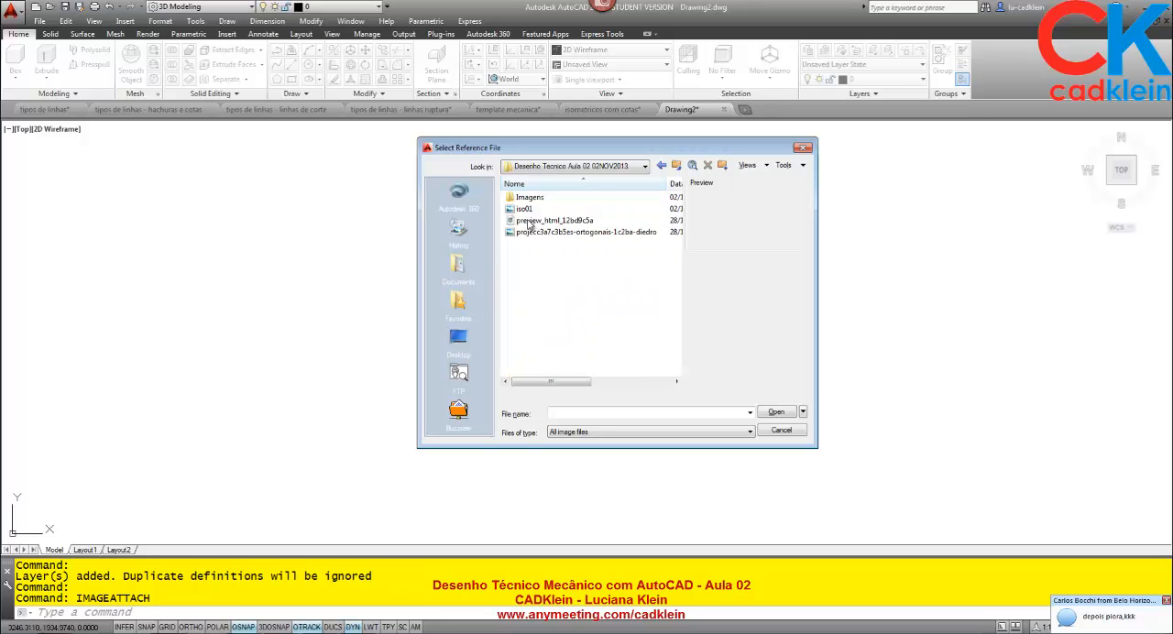
left_click(527, 209)
key("Return")
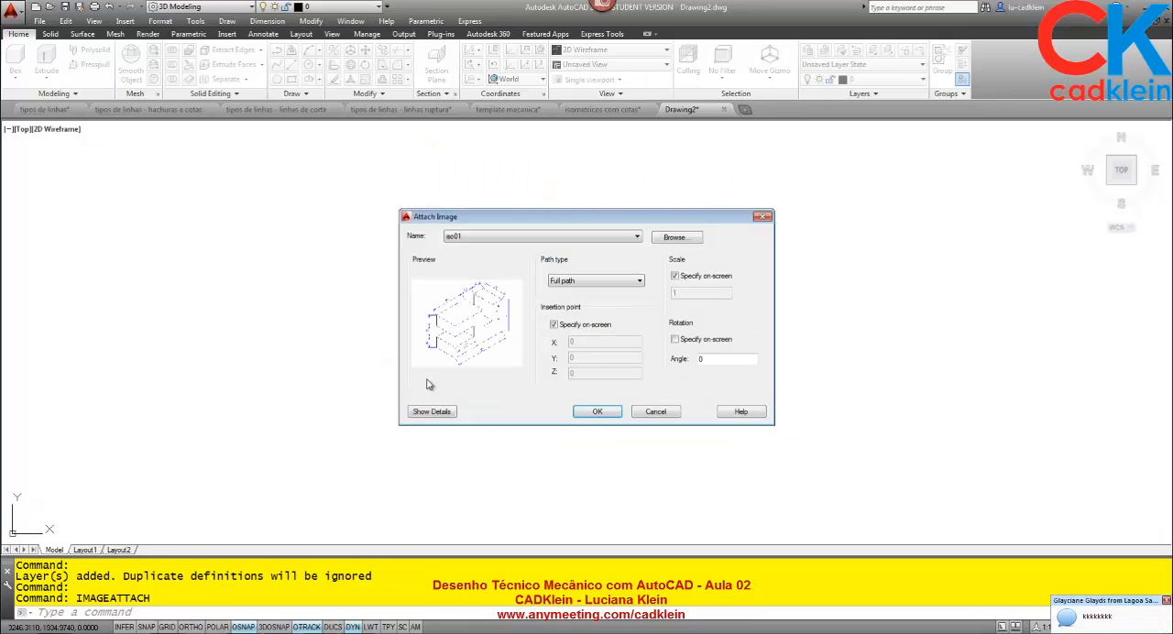
Place the iso01 image at a picked insertion point with scale factor 1 and zoom to the drawing's extents.
left_click(600, 414)
left_click(390, 389)
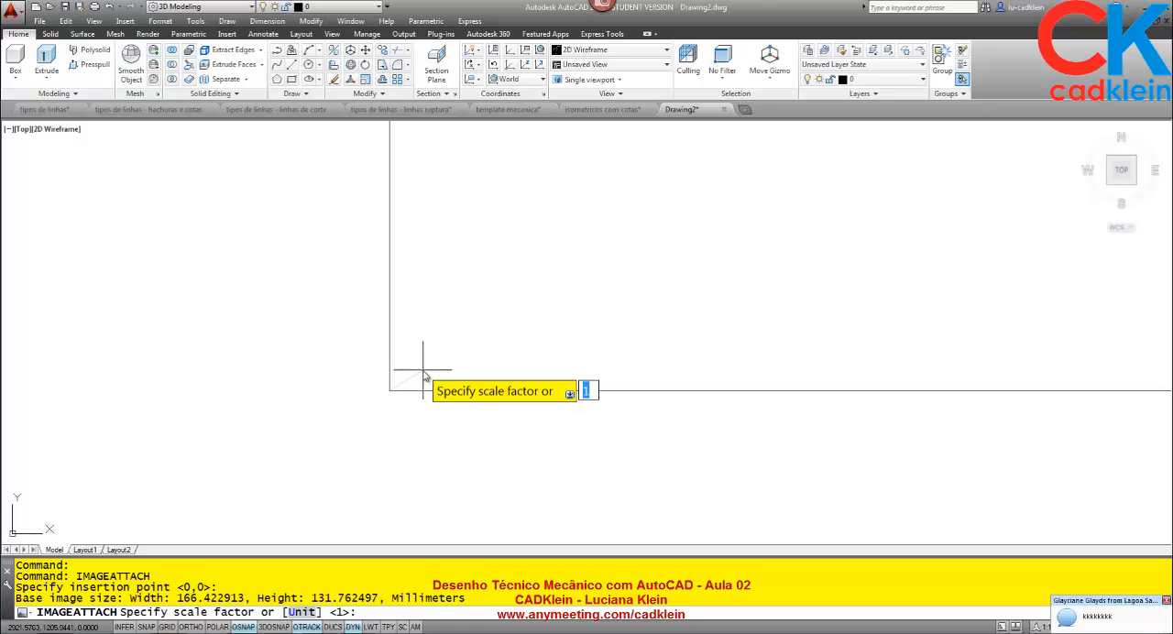
key("Return")
type("z")
key("Return")
type("e")
key("Return")
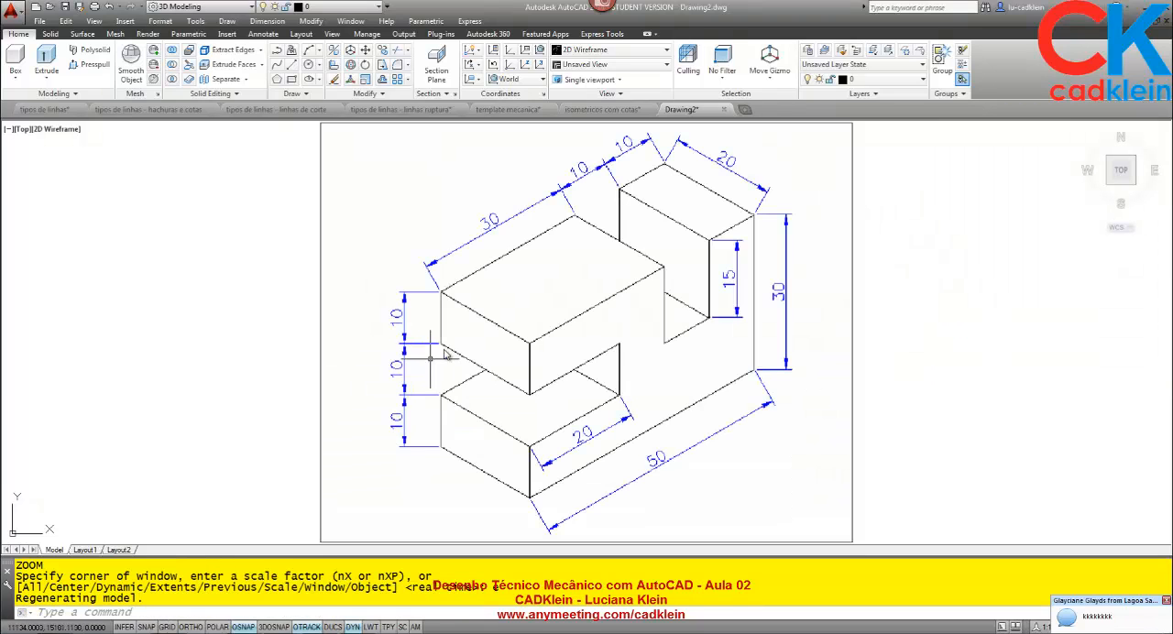
Split model space into two vertical viewports.
scroll(482, 333, "down", 2)
middle_click_drag(554, 336, 223, 322)
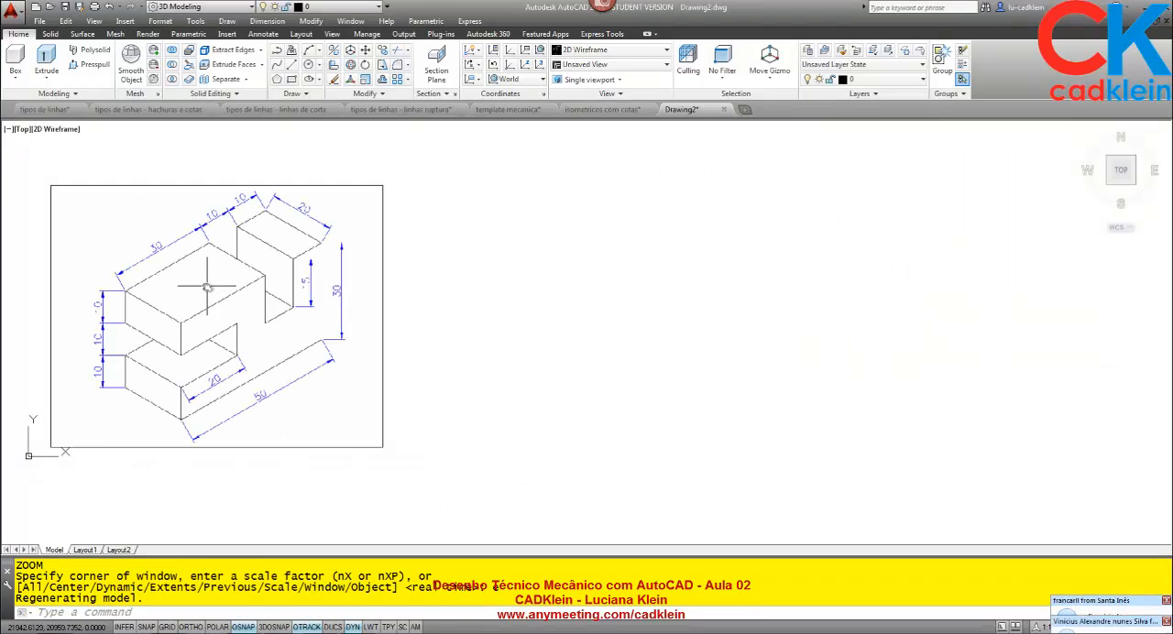
left_click(8, 129)
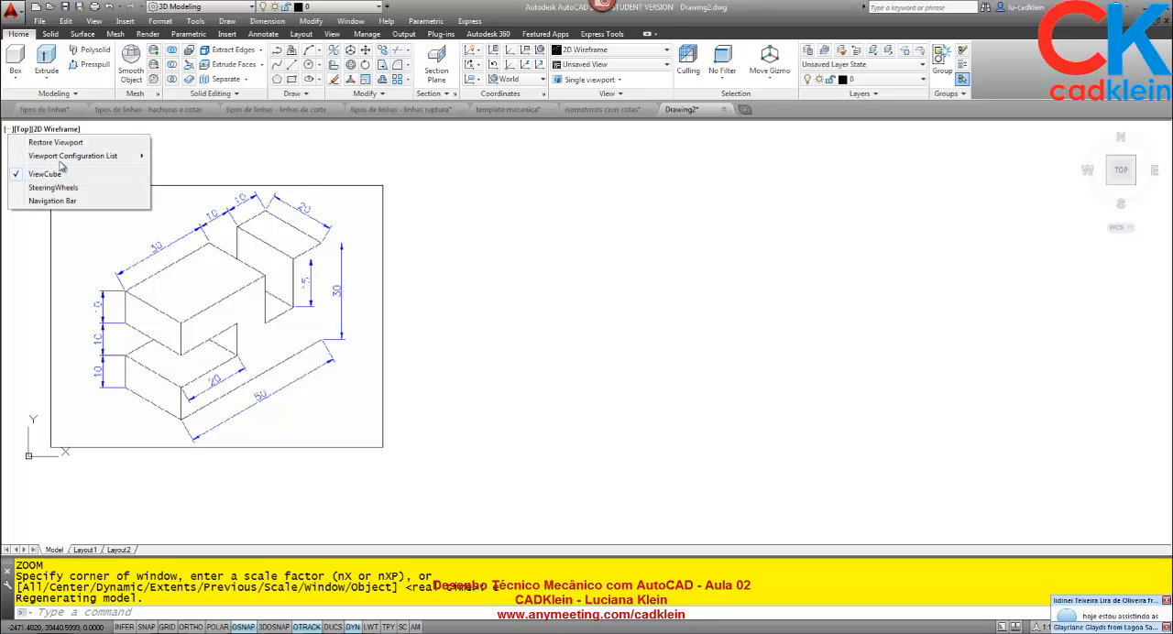
mouse_move(102, 156)
left_click(220, 165)
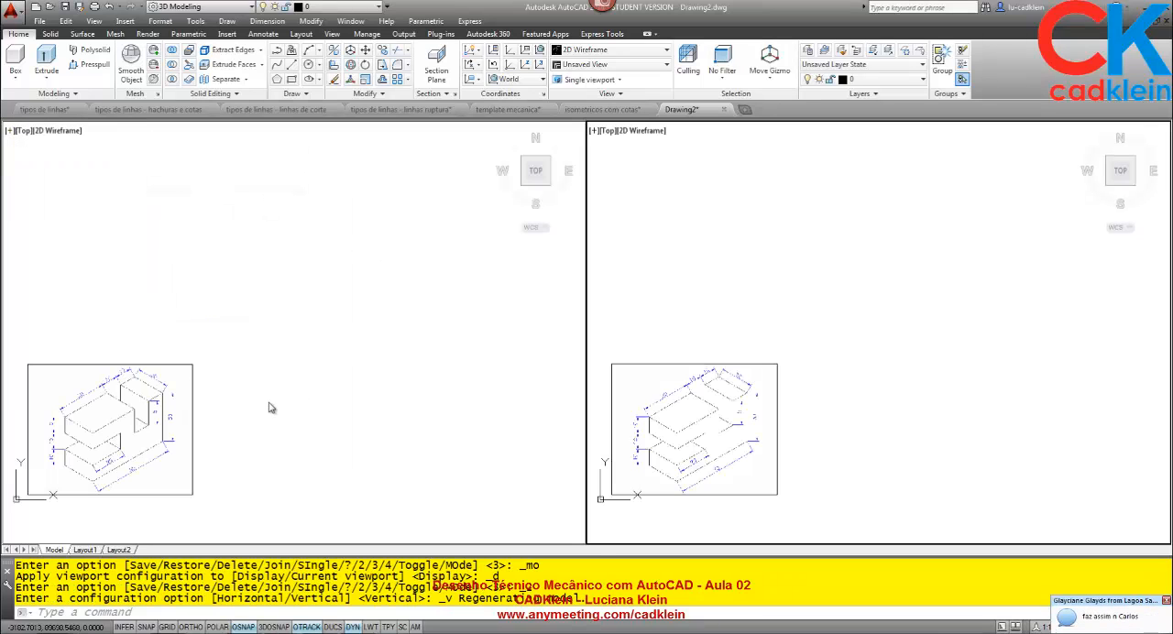
Frame the whole isometric image in the left-hand viewport as a drawing reference.
middle_click_drag(290, 373, 409, 330)
scroll(238, 362, "up", 5)
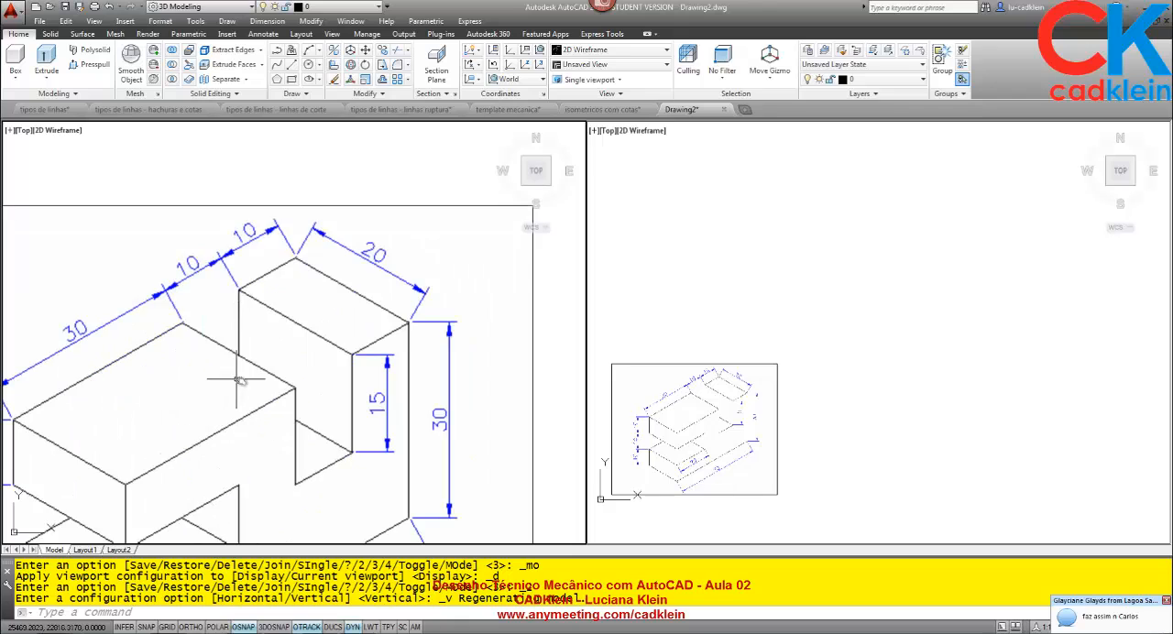
scroll(367, 385, "down", 4)
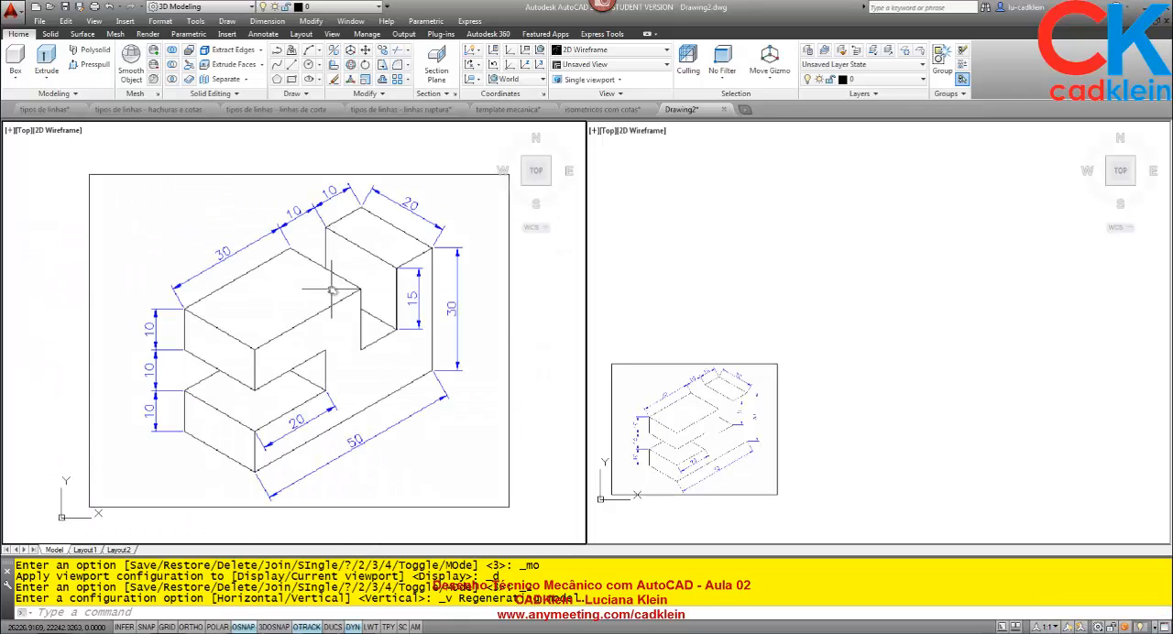
type("z")
key("Return")
key("Return")
left_click_drag(348, 311, 358, 250)
key("Escape")
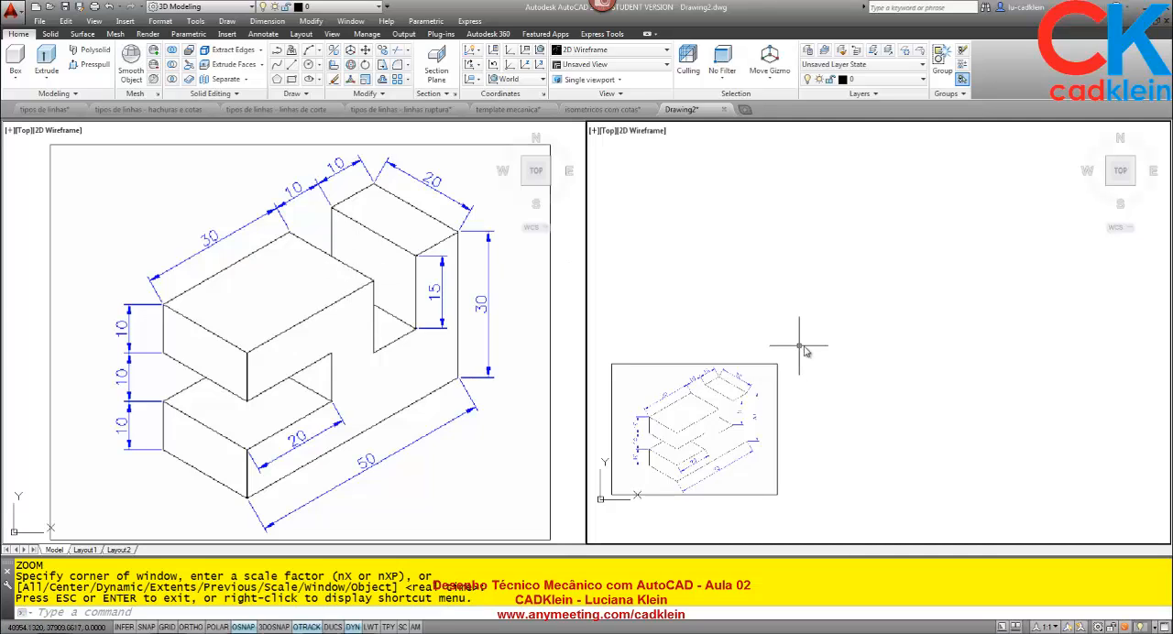
Activate the right-hand viewport with an empty drawing area and make Contorno the current layer.
left_click(880, 349)
left_click(896, 81)
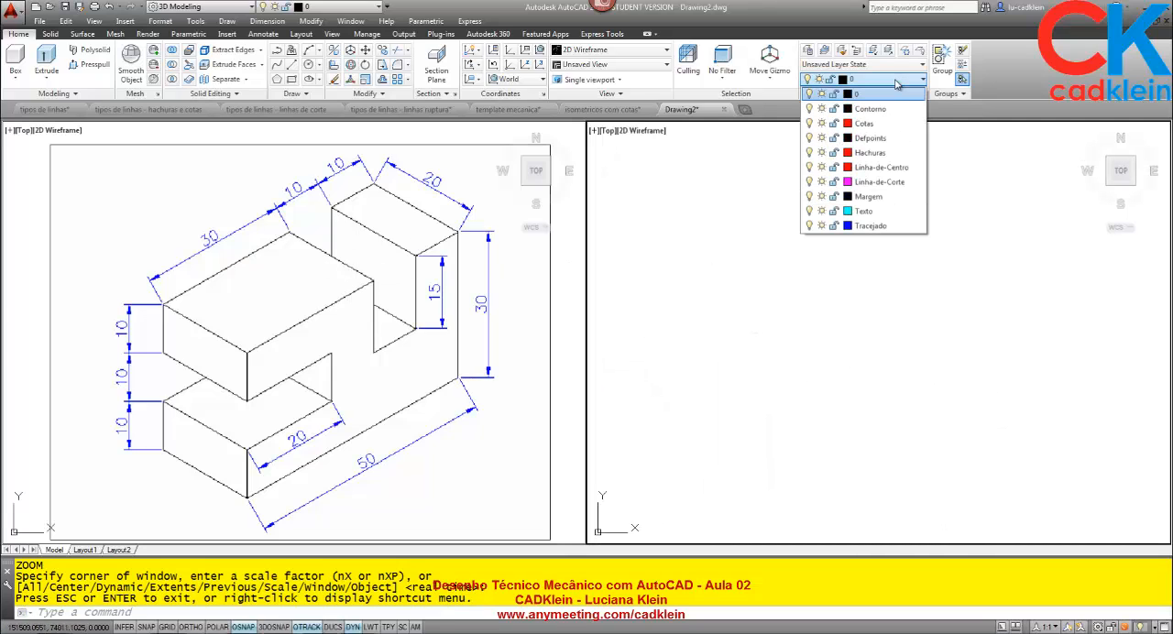
left_click(867, 117)
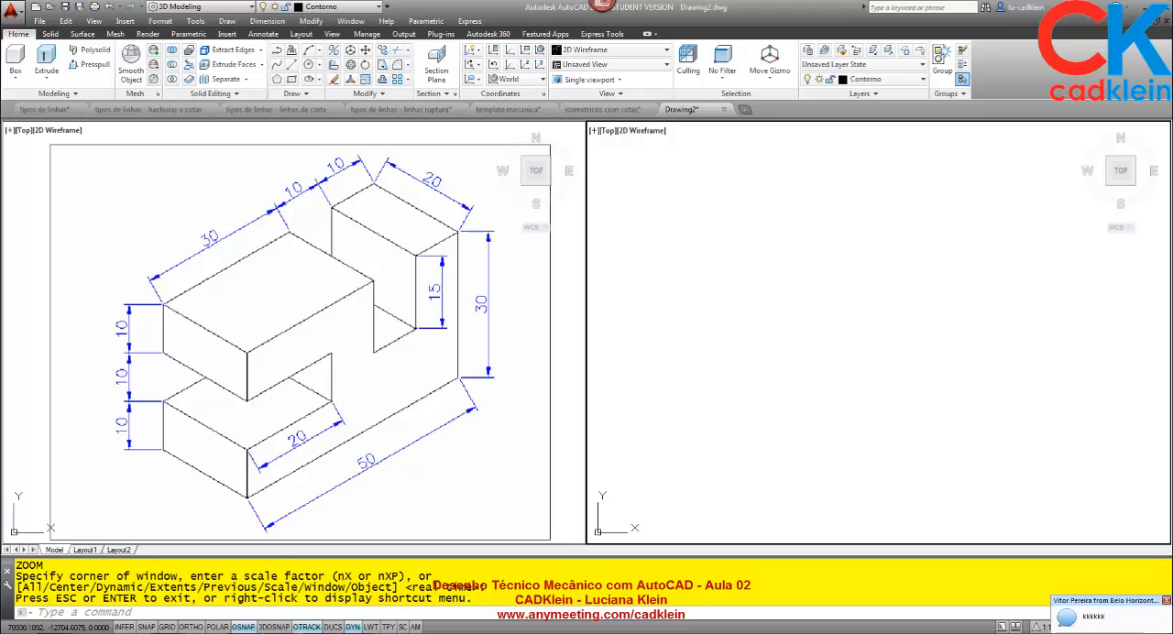
Switch to the AnyMeeting page and read through the recent chat messages.
key("alt+Tab")
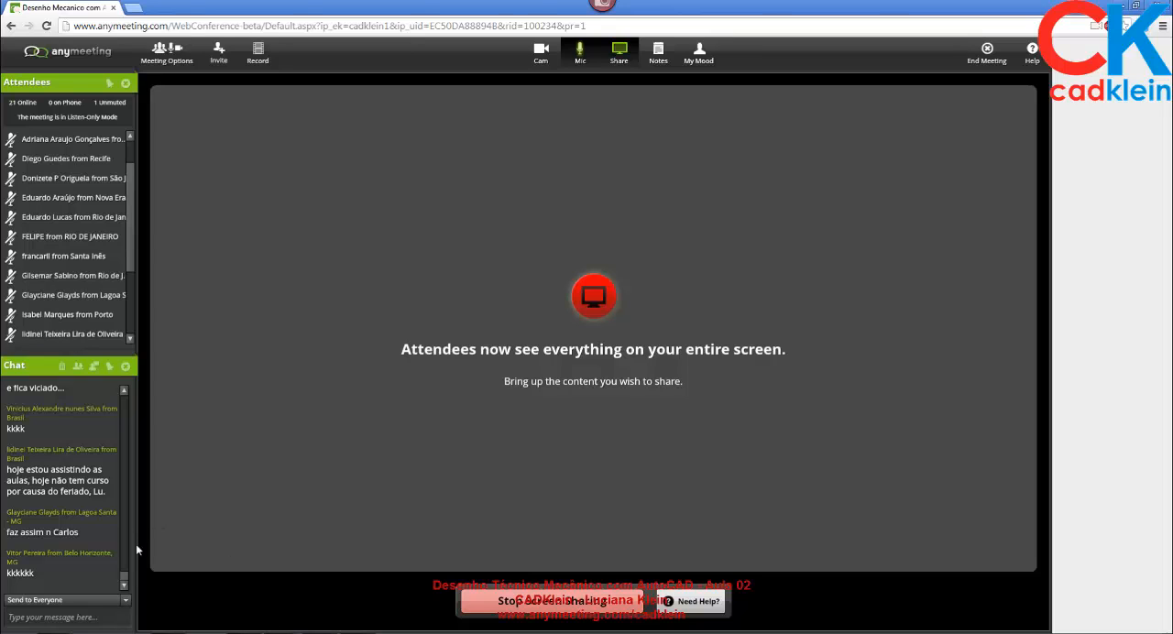
scroll(127, 581, "down", 3)
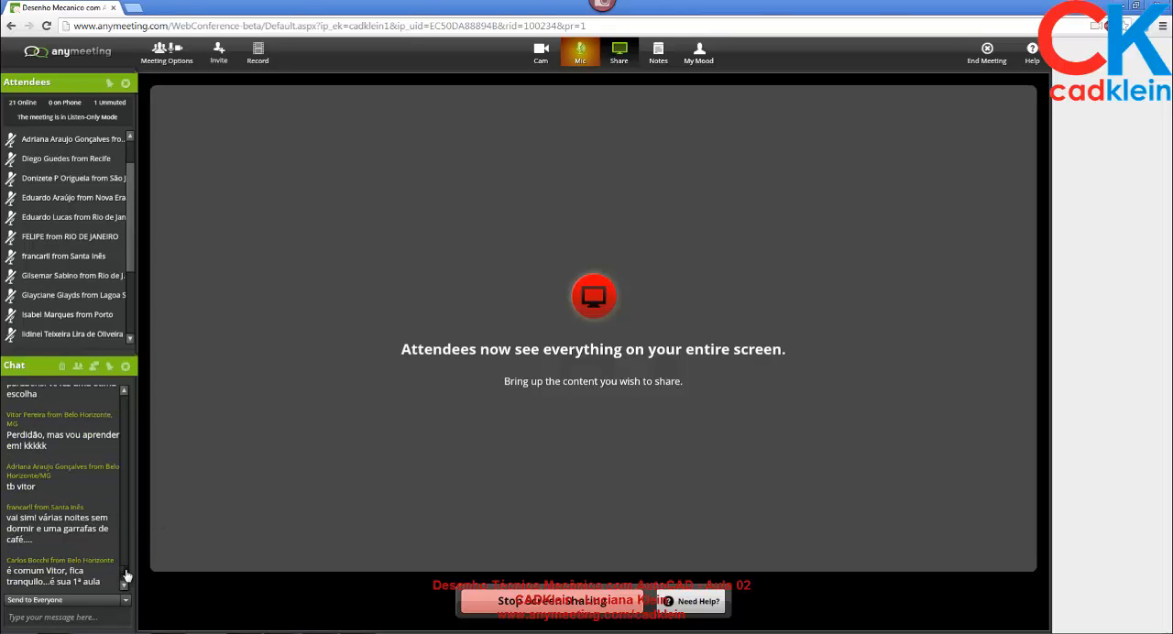
scroll(127, 575, "up", 1)
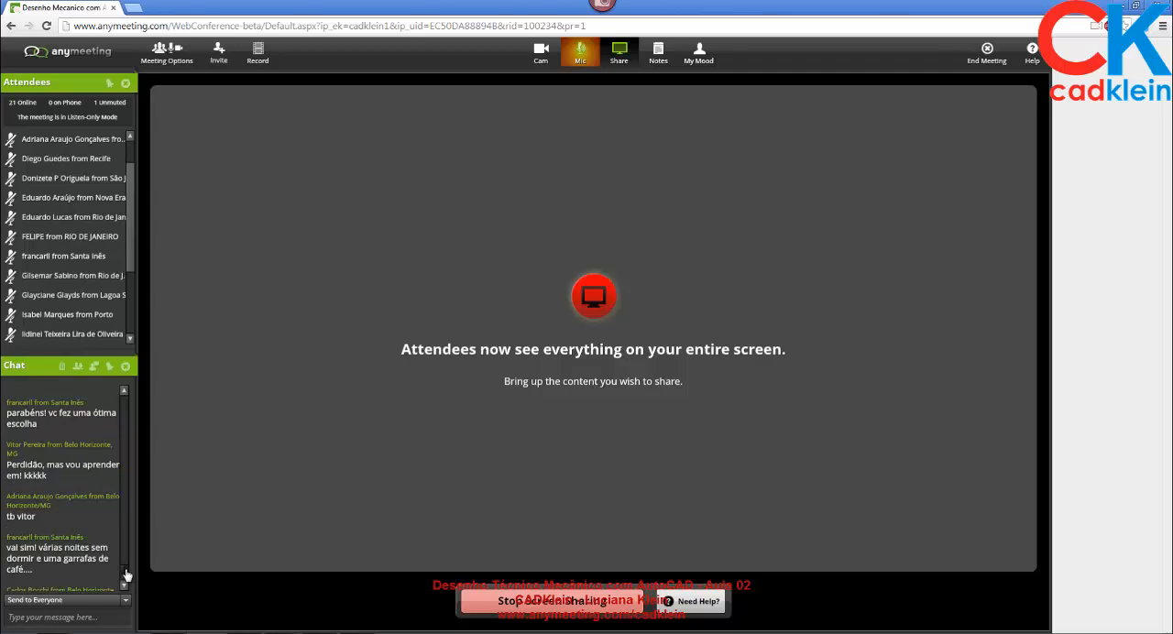
Read through to the newest chat messages and look over the rest of the attendee list.
scroll(126, 573, "down", 5)
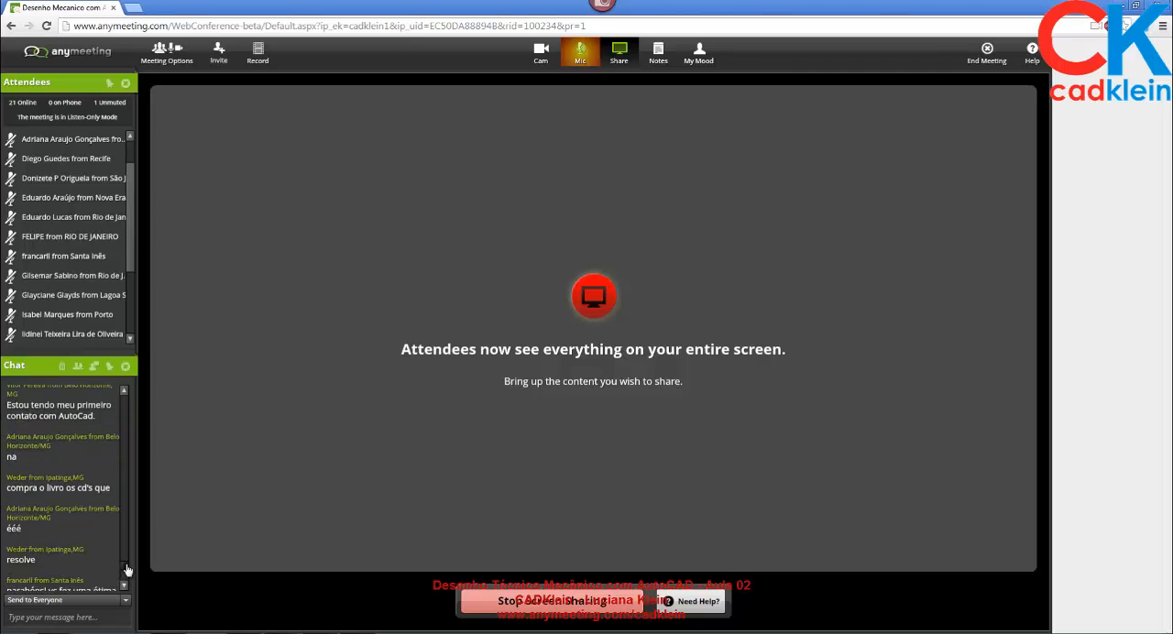
scroll(127, 570, "down", 5)
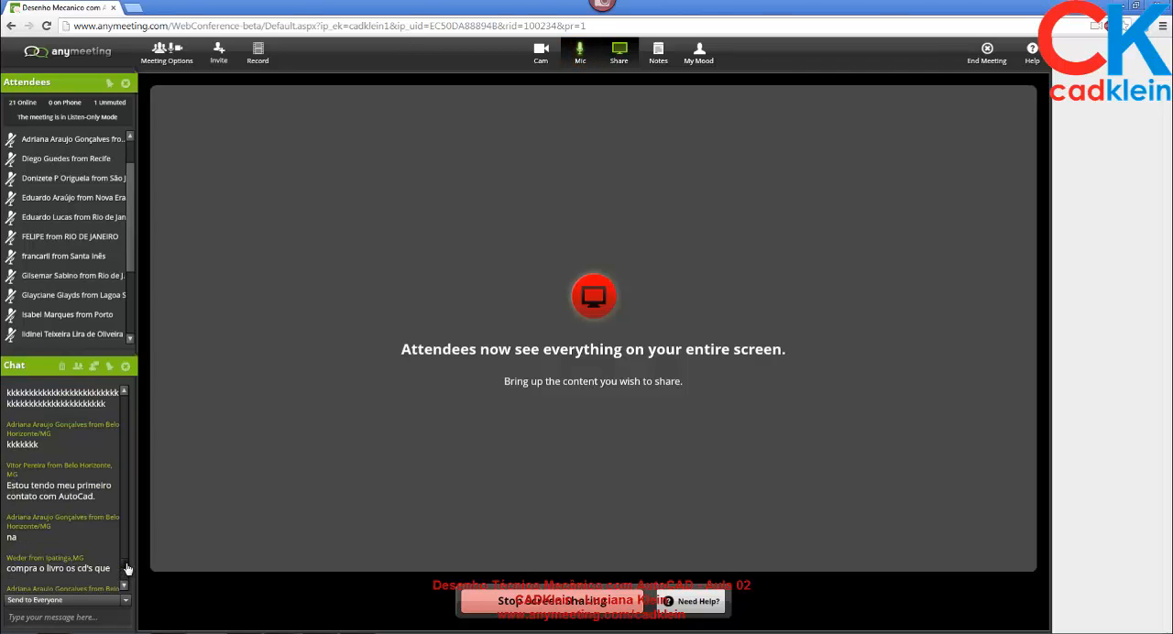
scroll(127, 573, "down", 3)
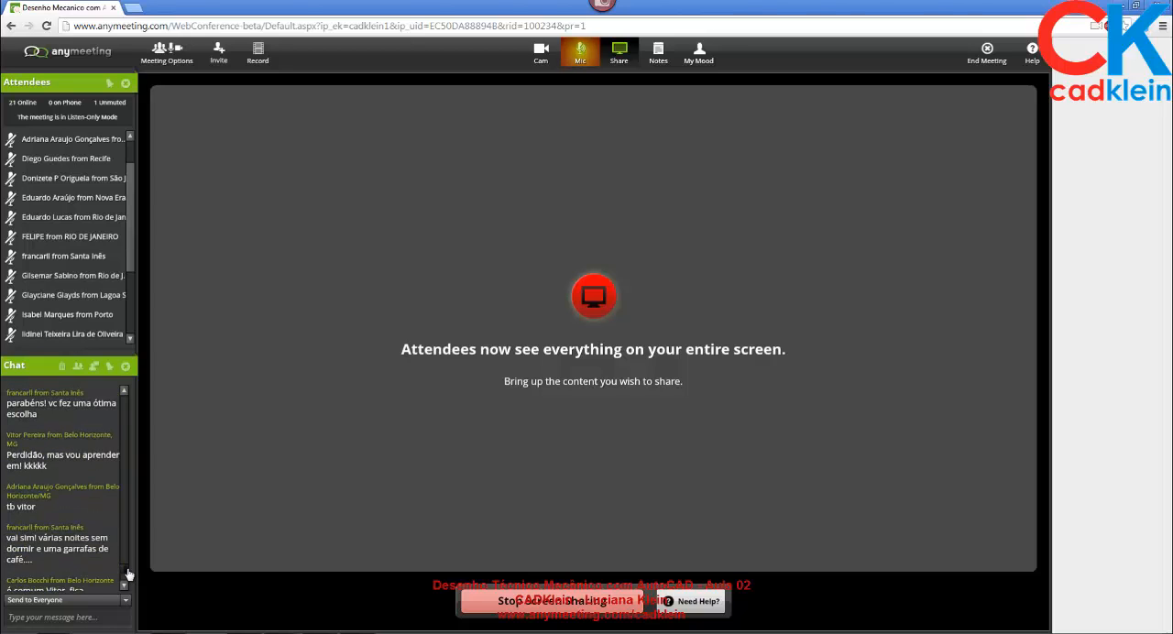
scroll(128, 575, "down", 2)
scroll(128, 576, "down", 4)
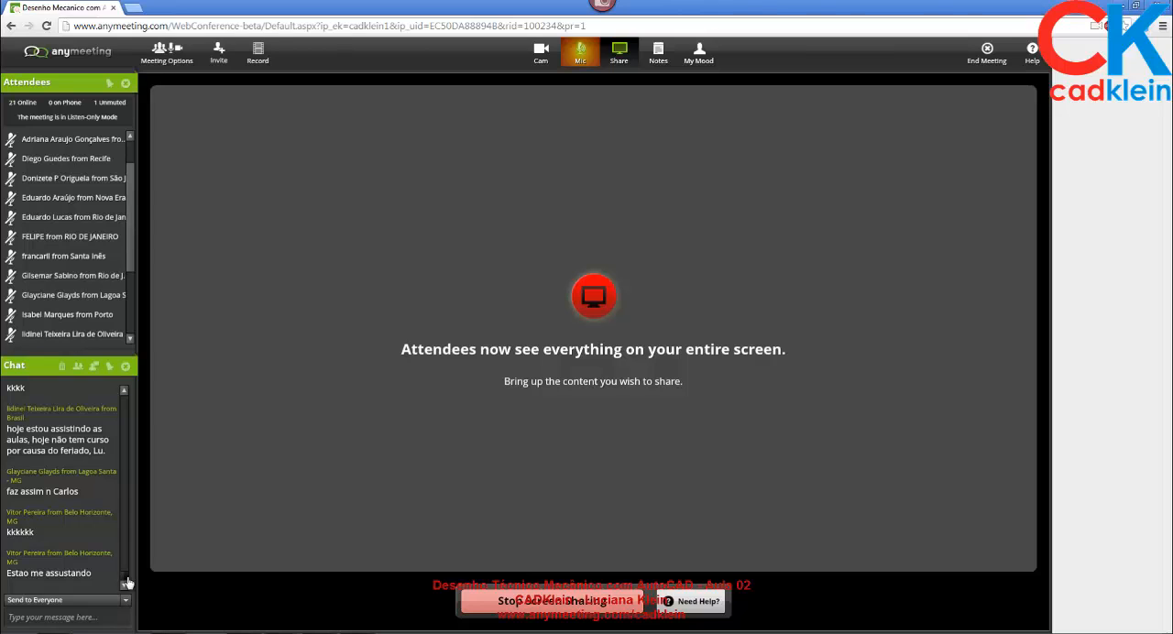
left_click_drag(126, 578, 126, 594)
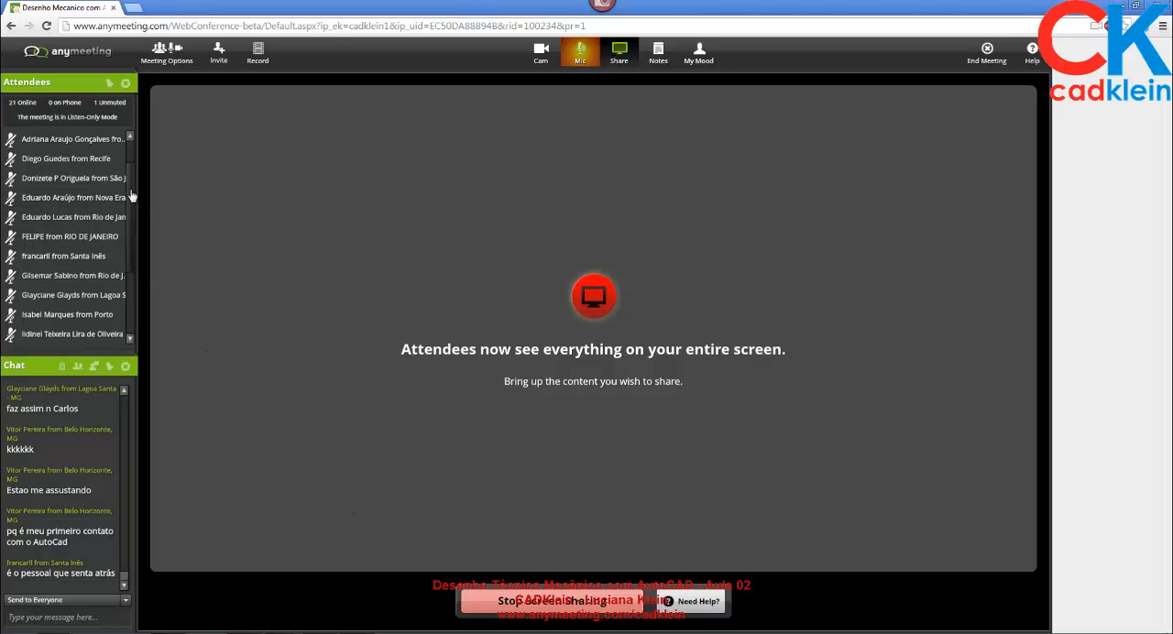
left_click_drag(131, 190, 327, 556)
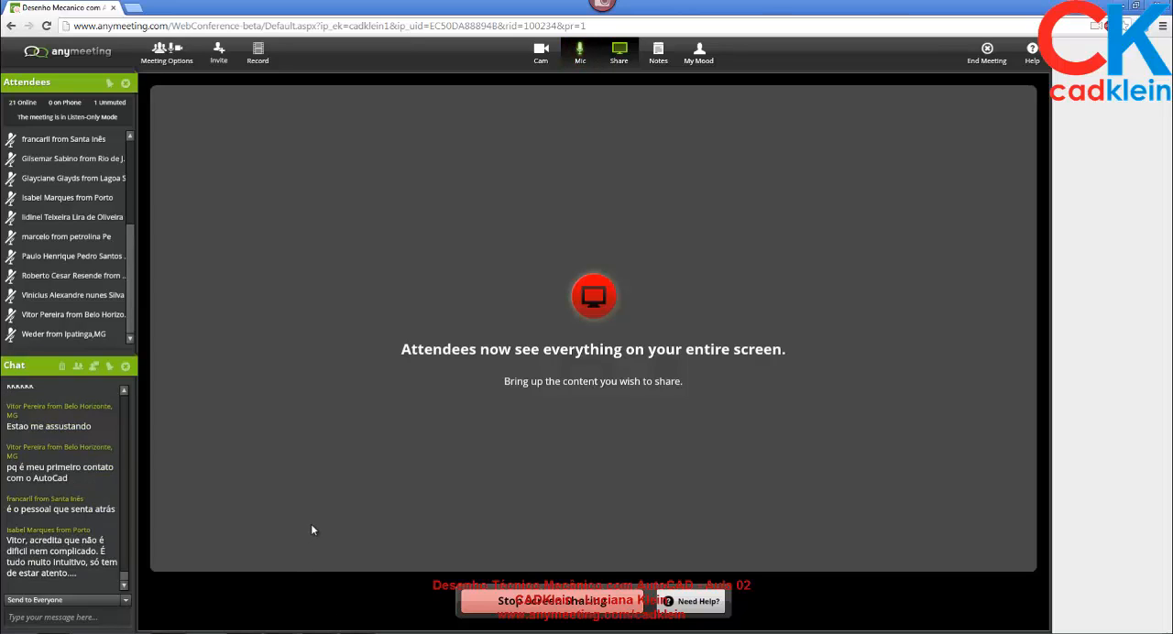
Switch back to Drawing2.dwg in AutoCAD and activate the empty right-hand viewport, keeping Contorno as the current layer.
left_click(282, 633)
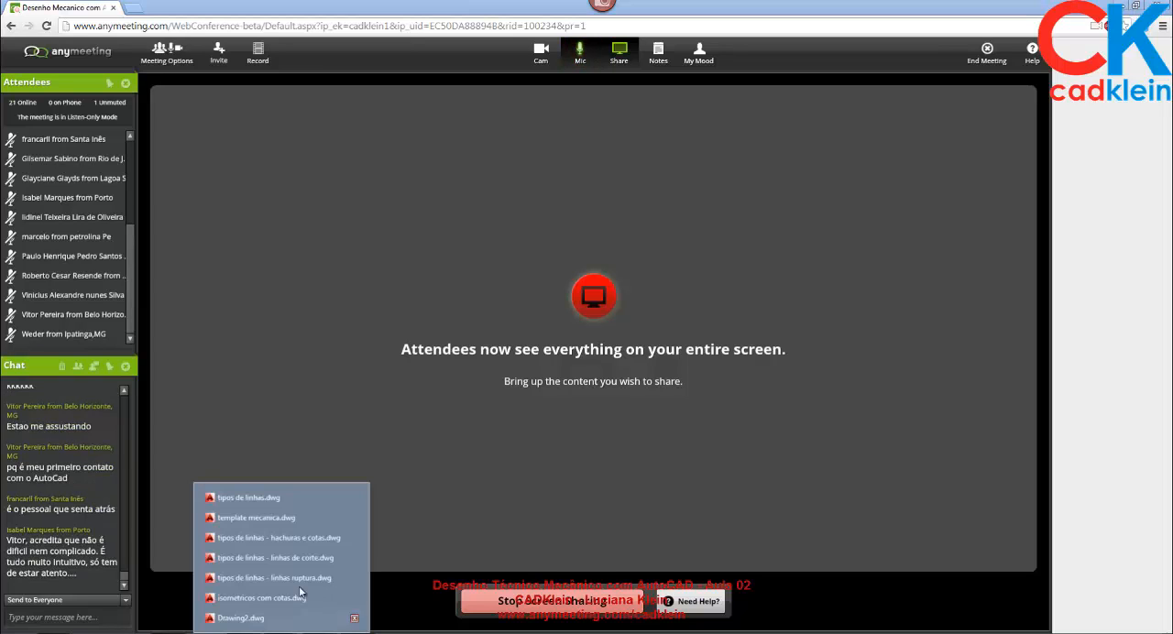
left_click(273, 620)
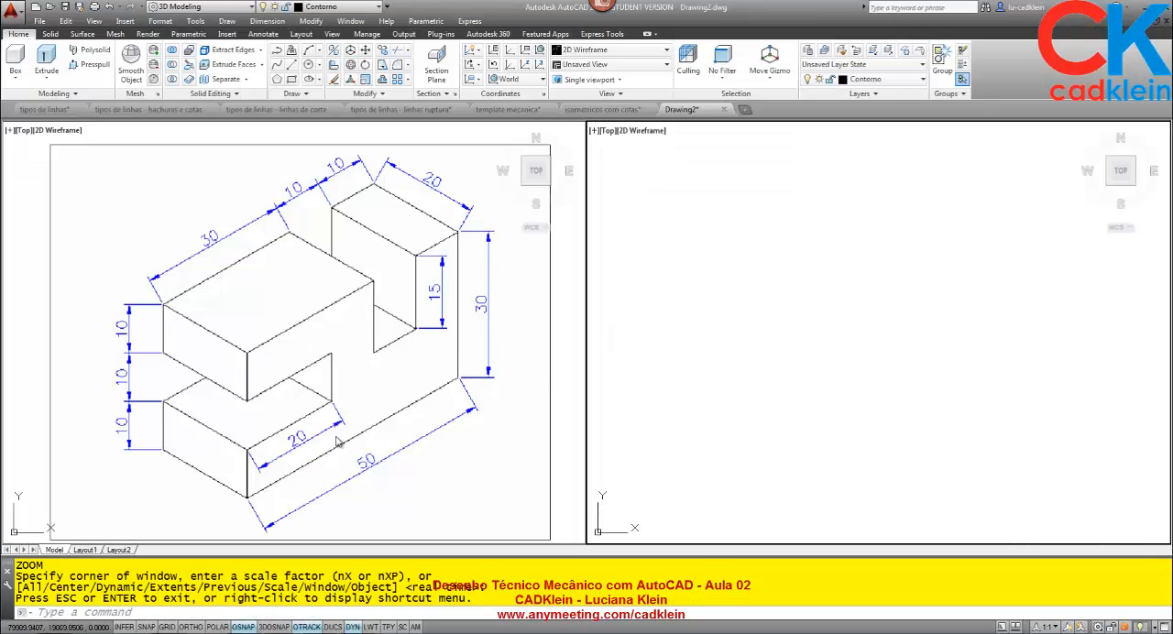
left_click(798, 347)
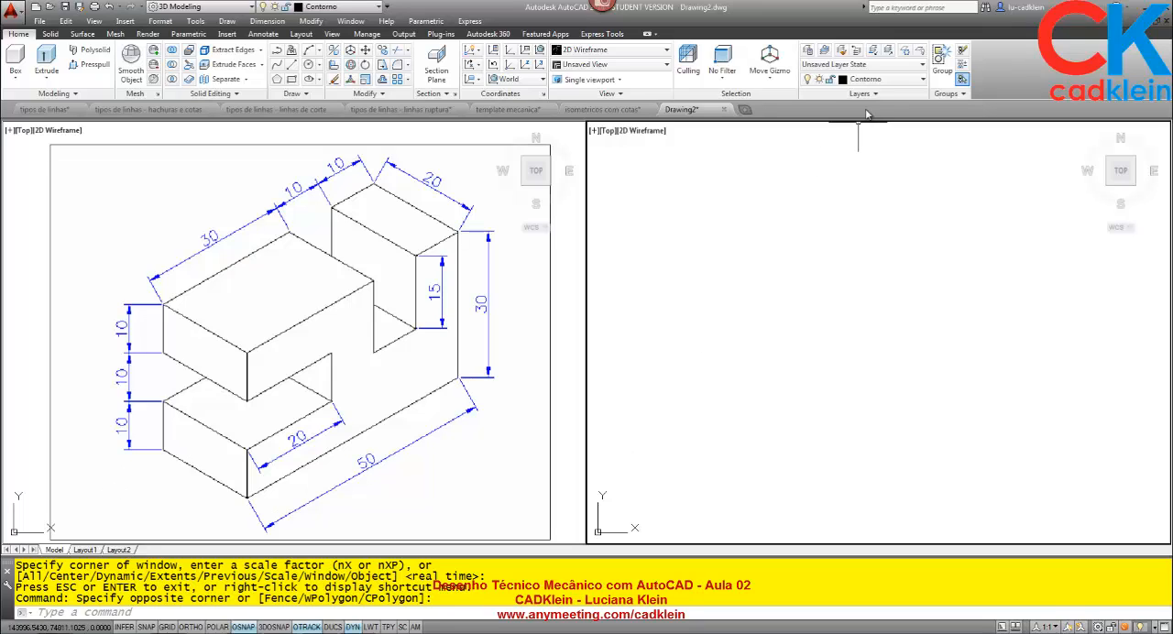
left_click(897, 81)
left_click(880, 80)
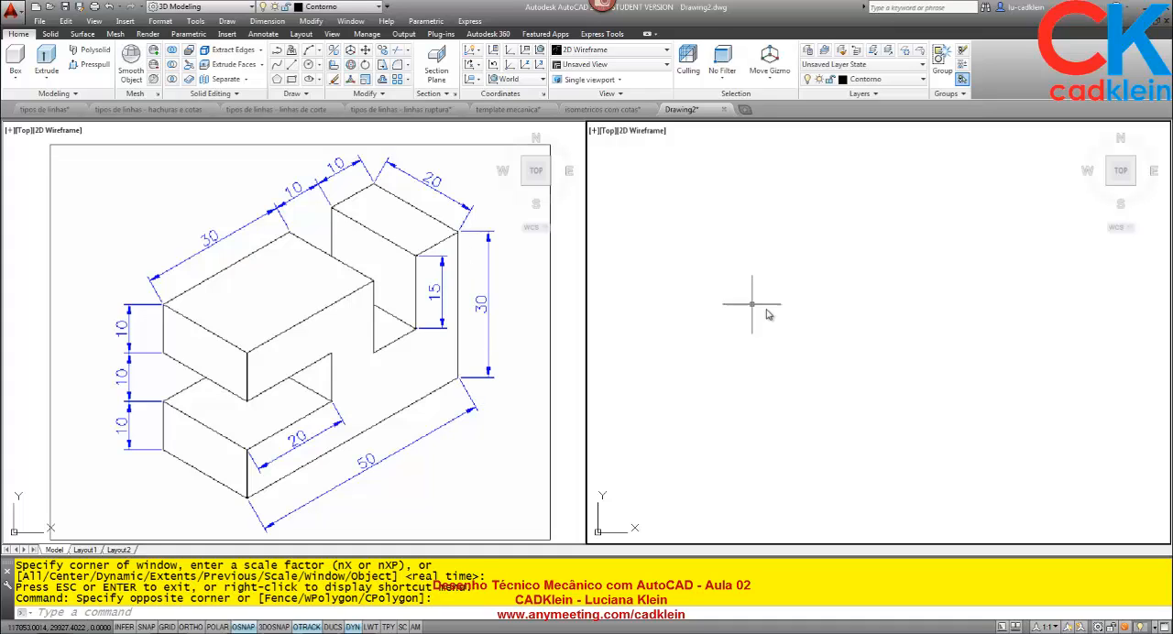
Draw a 50 by 30 rectangle in the right-hand viewport as the outline of the front view.
left_click(756, 348)
type("REC")
key("Return")
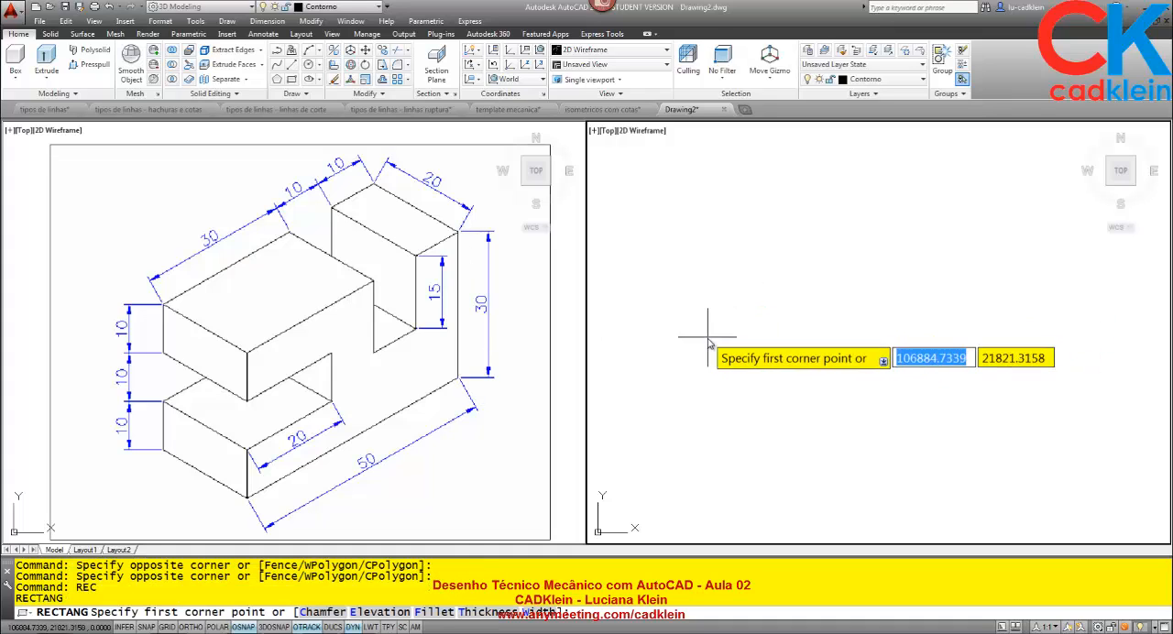
left_click(707, 338)
type("@ ")
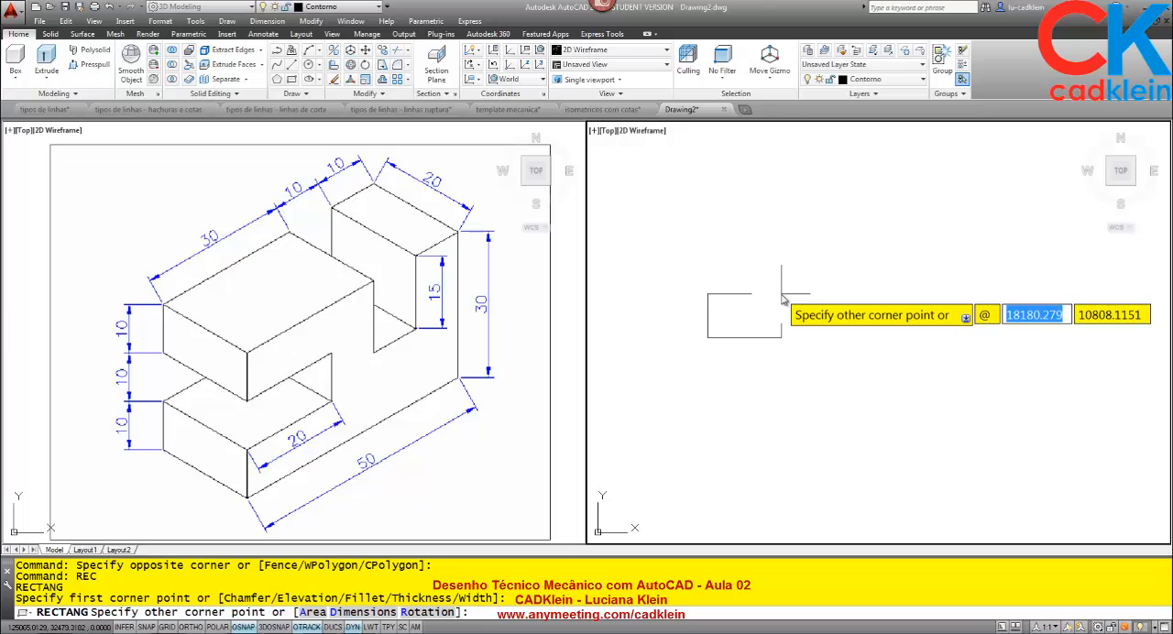
type("50")
key("Tab")
type("30")
key("Return")
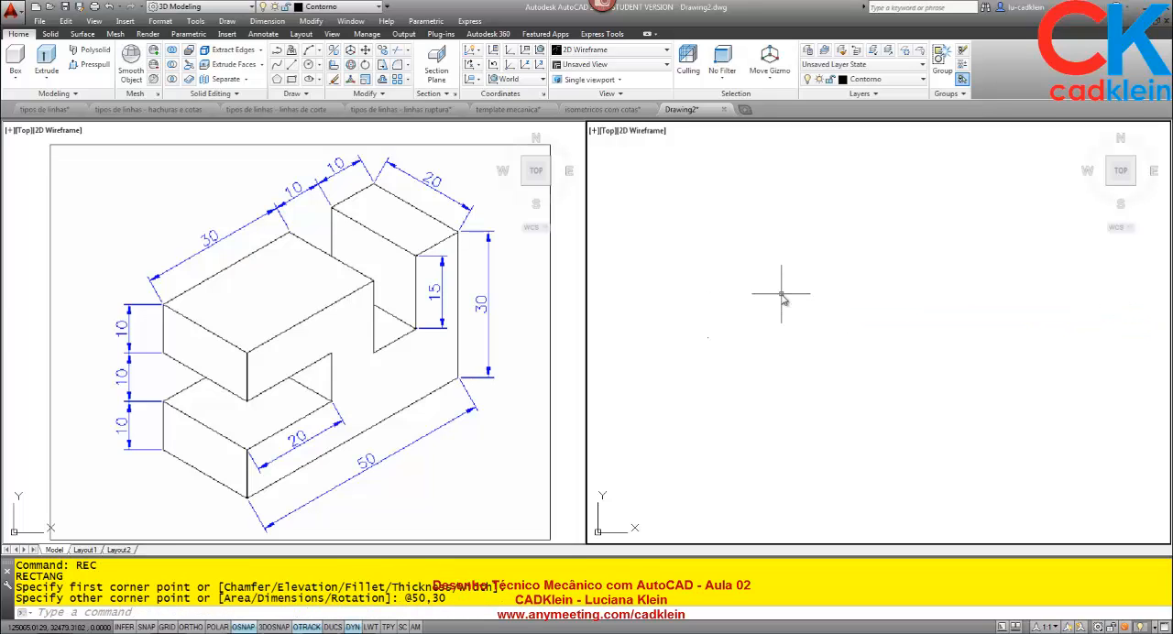
Explode the front view rectangle into separate lines.
type("z")
key("Return")
type("e")
key("Return")
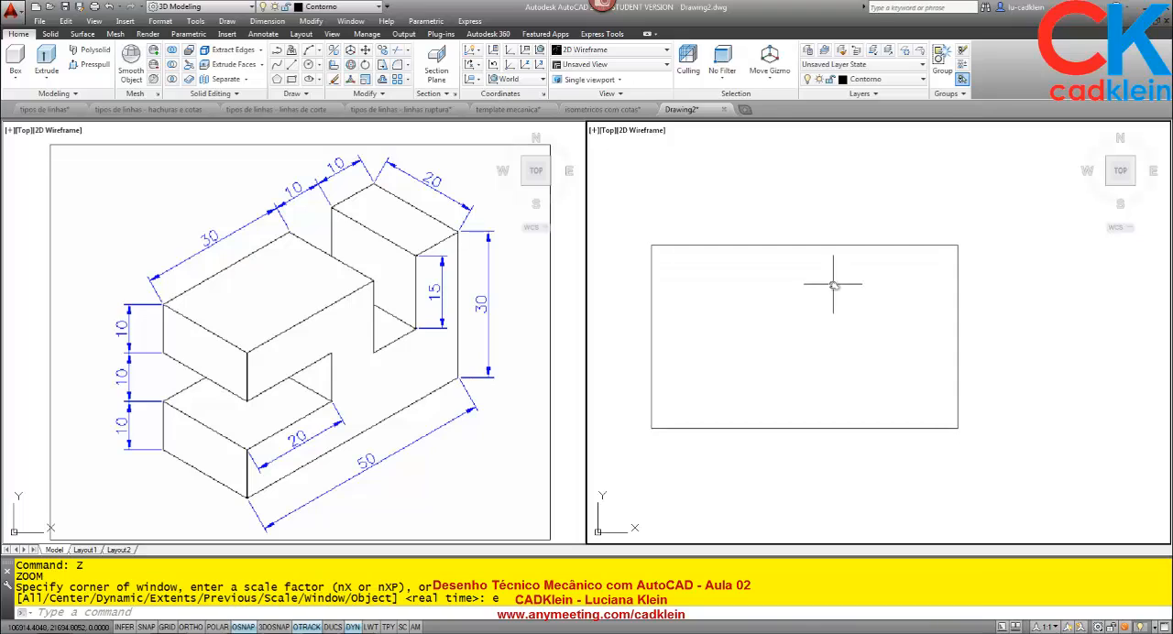
scroll(834, 284, "down", 2)
middle_click_drag(831, 295, 787, 283)
scroll(767, 266, "up", 2)
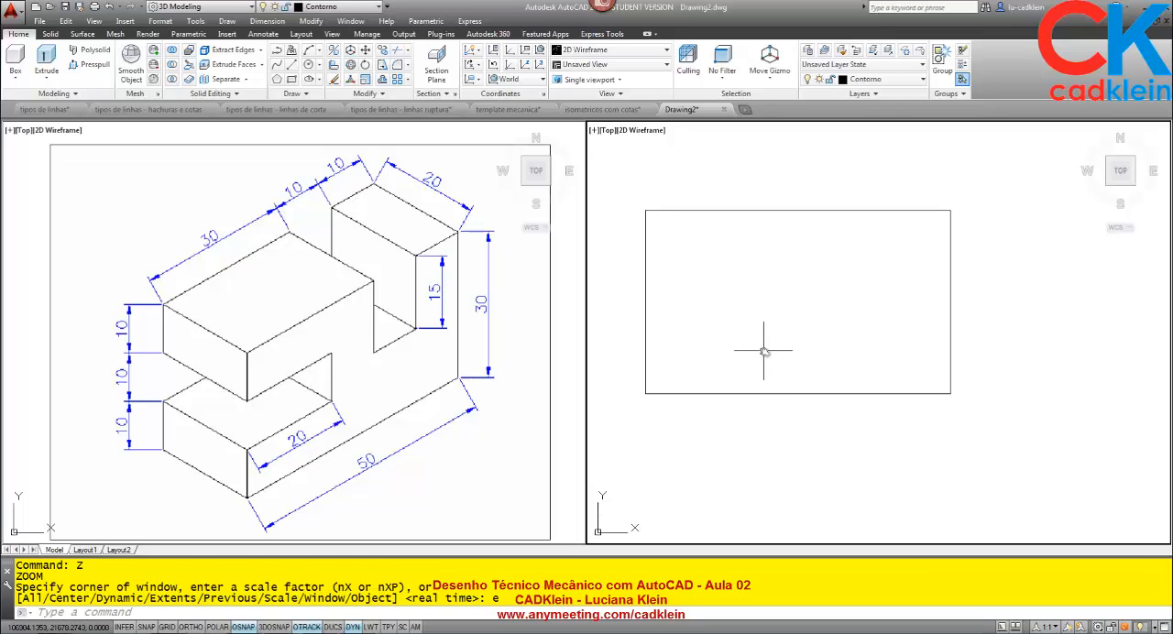
type("x")
key("Return")
left_click(806, 458)
left_click(770, 327)
key("Return")
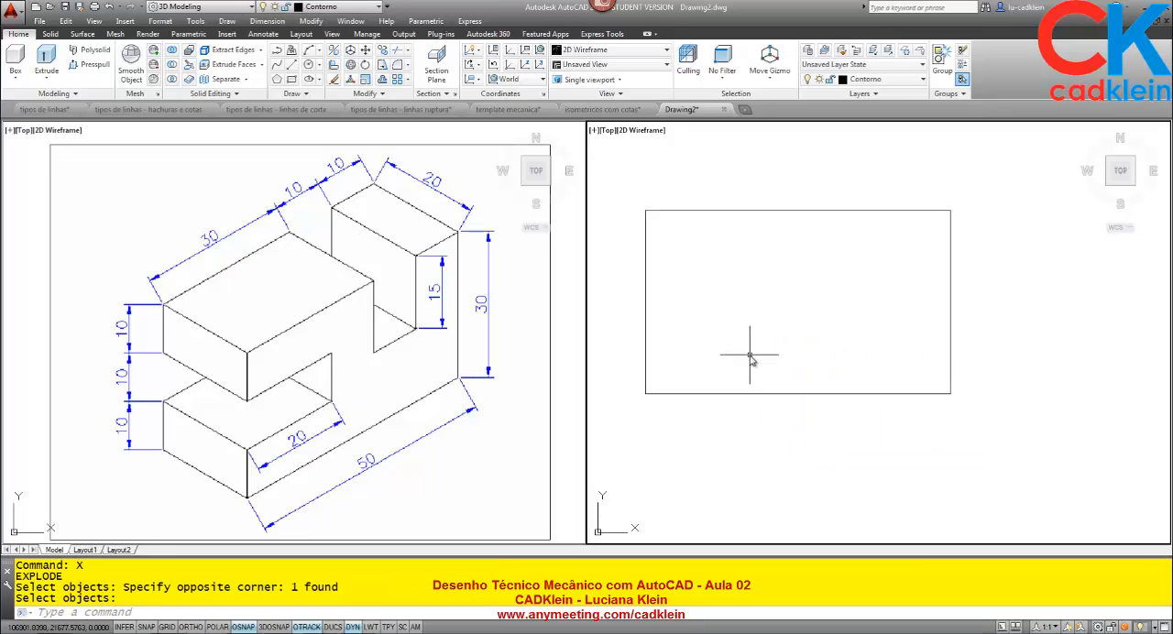
Offset the rectangle's left edge 20 inward to mark the depth of the side slot.
type("o")
key("Return")
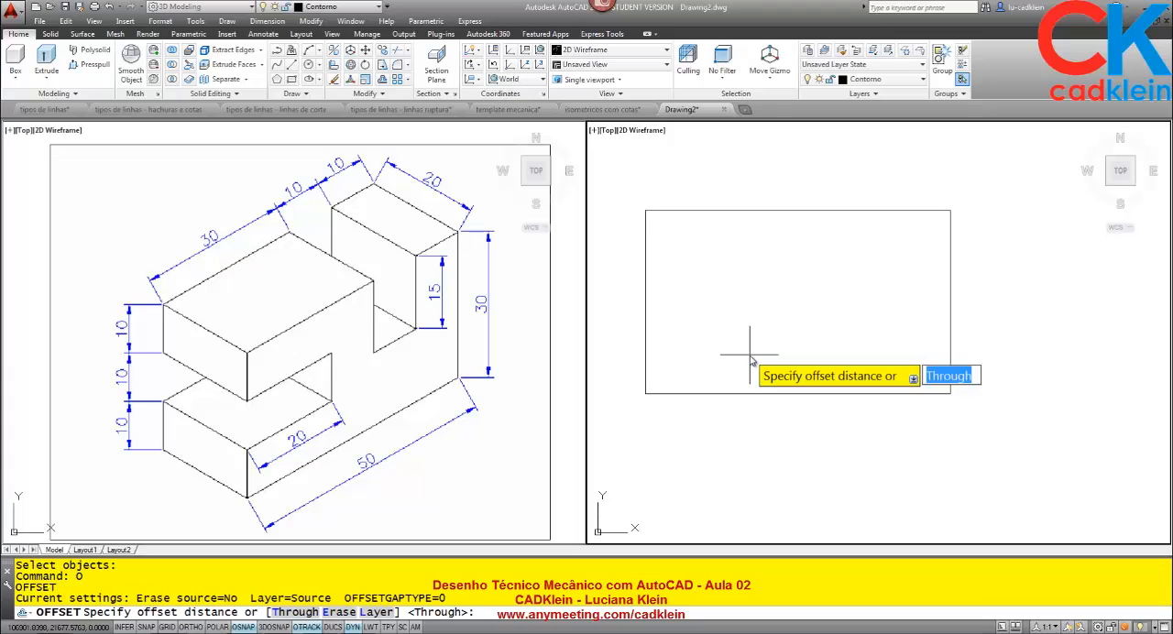
type("20")
key("Return")
left_click(646, 326)
left_click(716, 323)
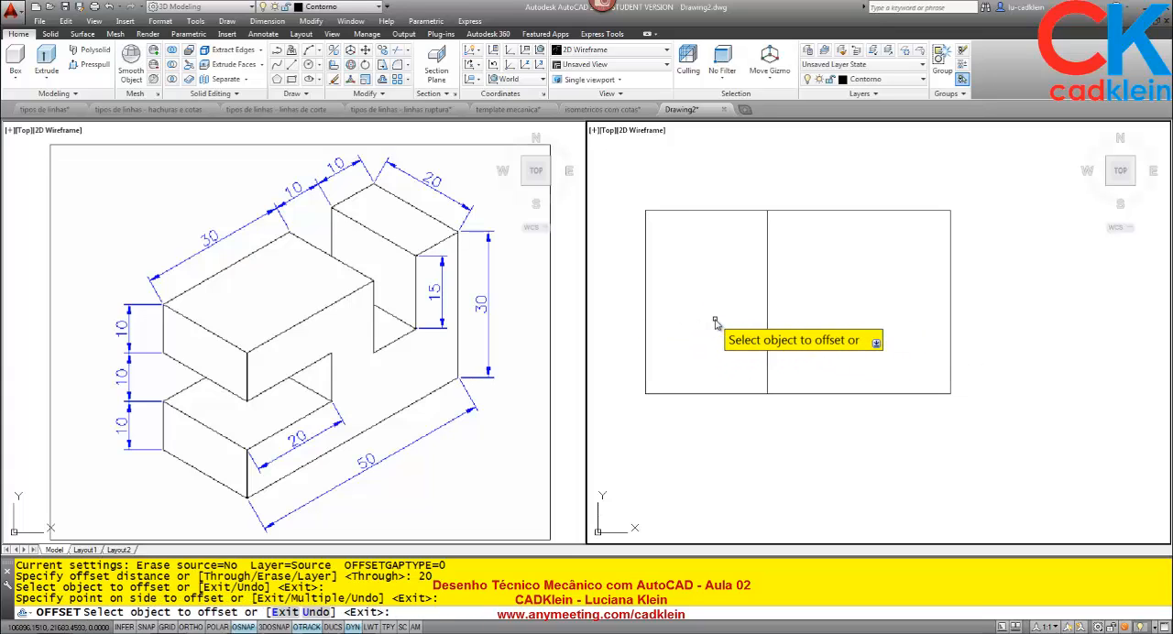
key("Return")
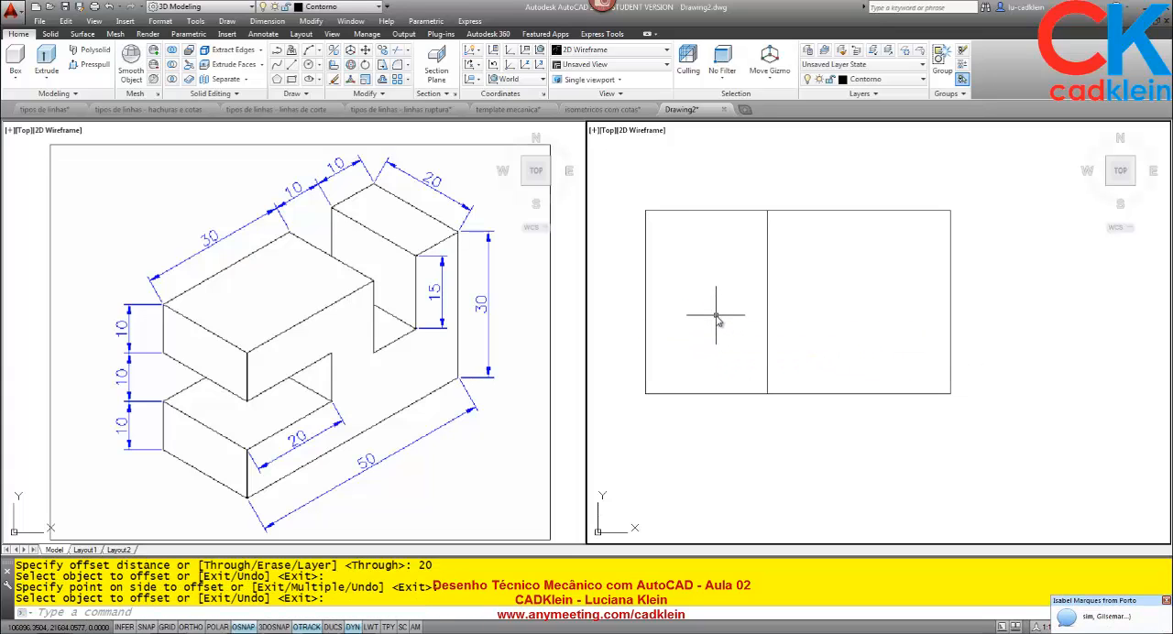
Offset the rectangle's right edge 10 inward.
key("Return")
type("10")
key("Return")
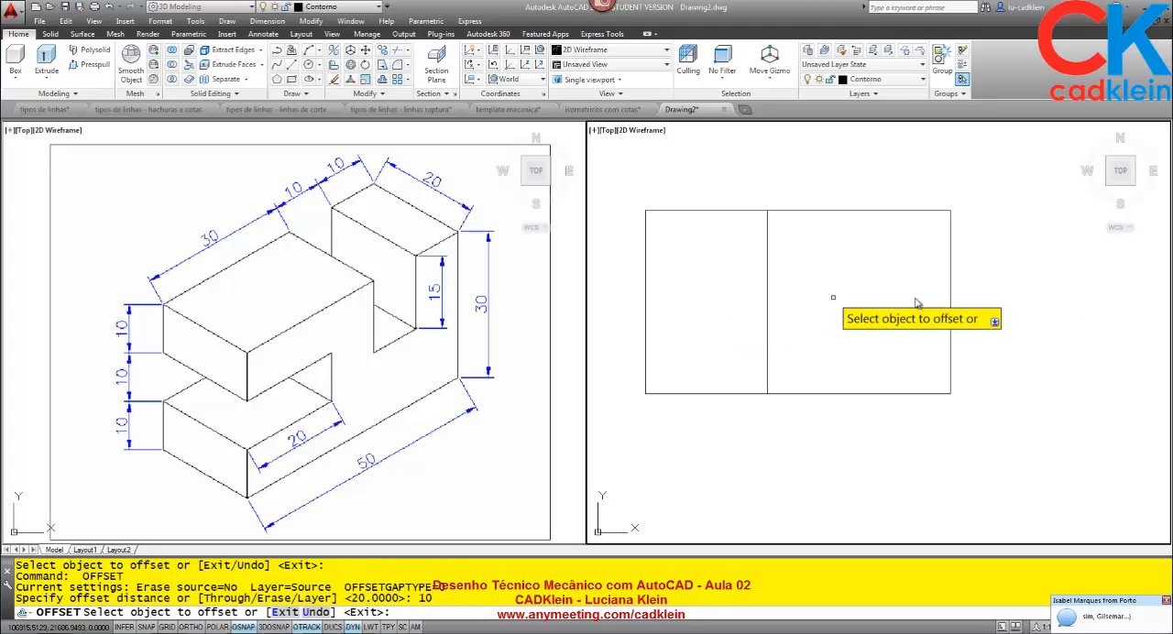
left_click(950, 293)
left_click(898, 301)
key("Return")
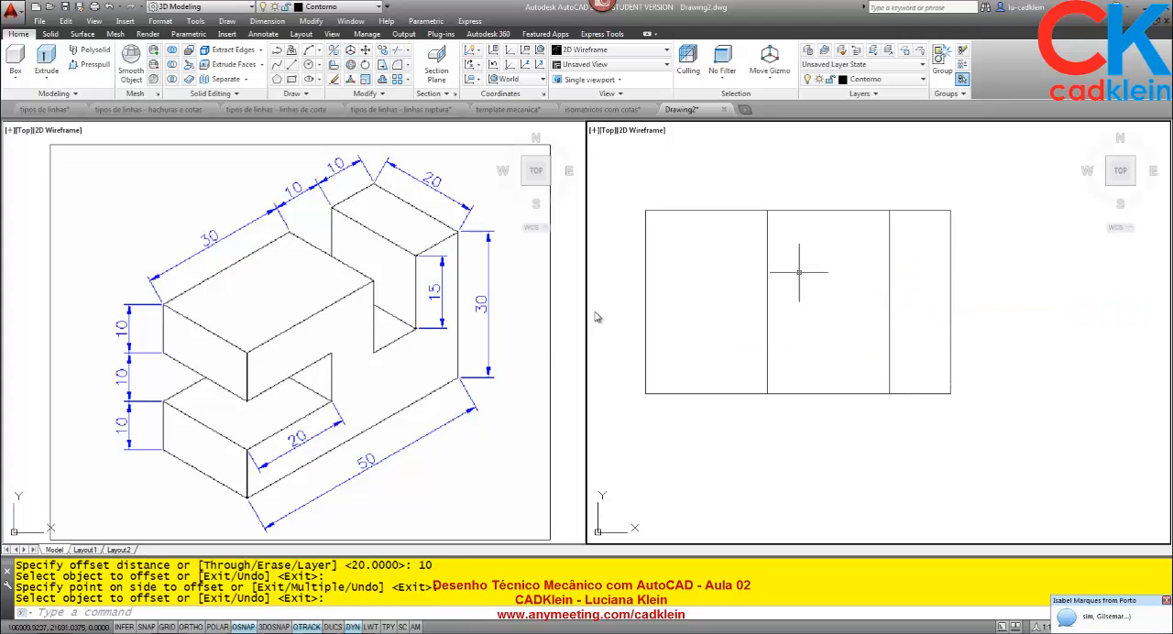
Offset the bottom edge upward by 10, and offset the resulting line upward by another 10.
left_click(266, 453)
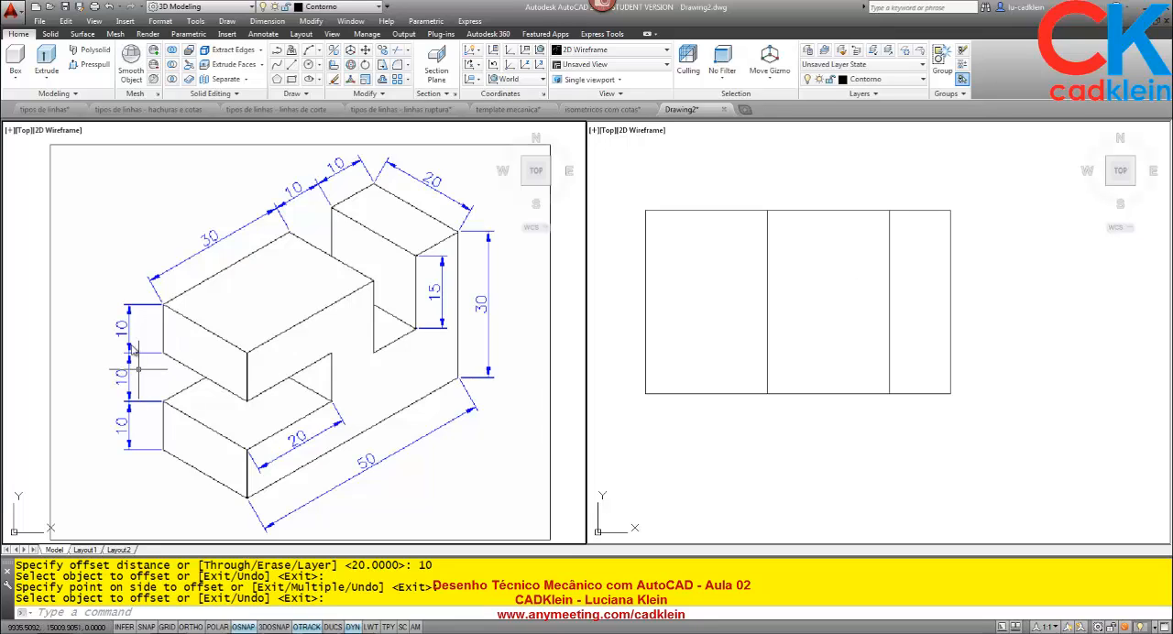
left_click(642, 424)
key("Return")
type("o")
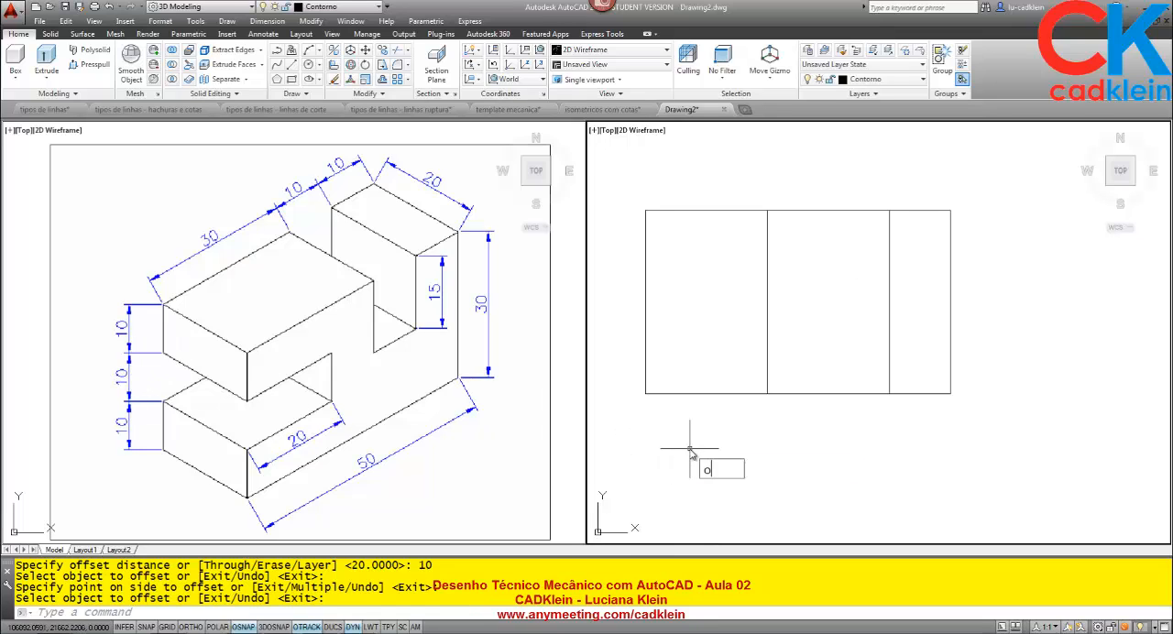
key("Return")
type("10")
key("Return")
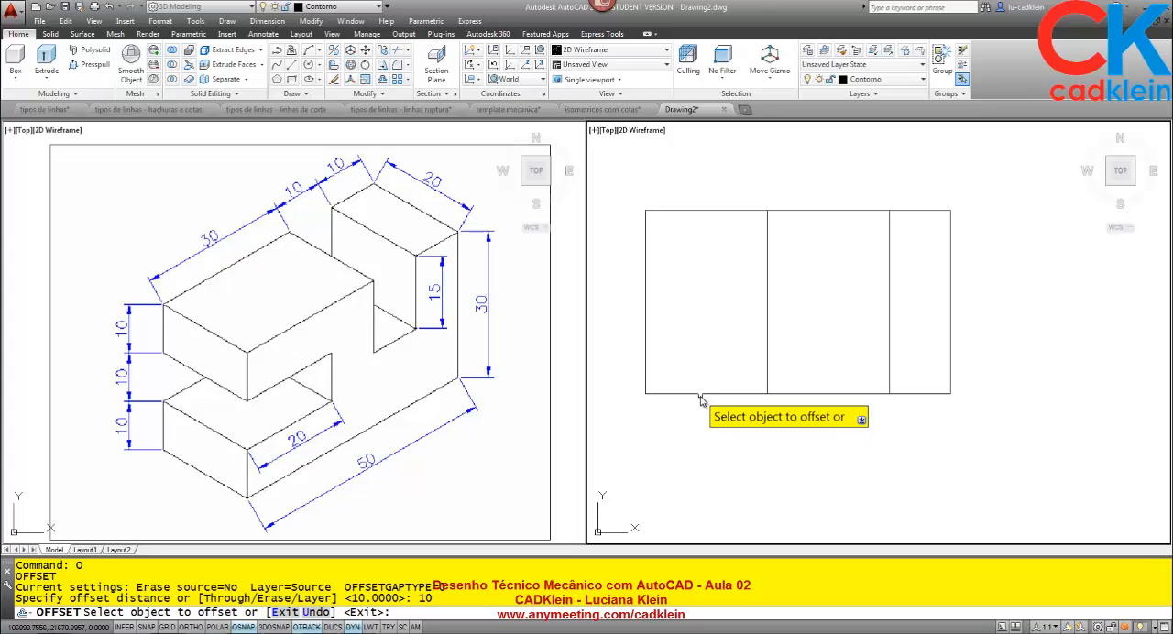
left_click(699, 393)
left_click(697, 312)
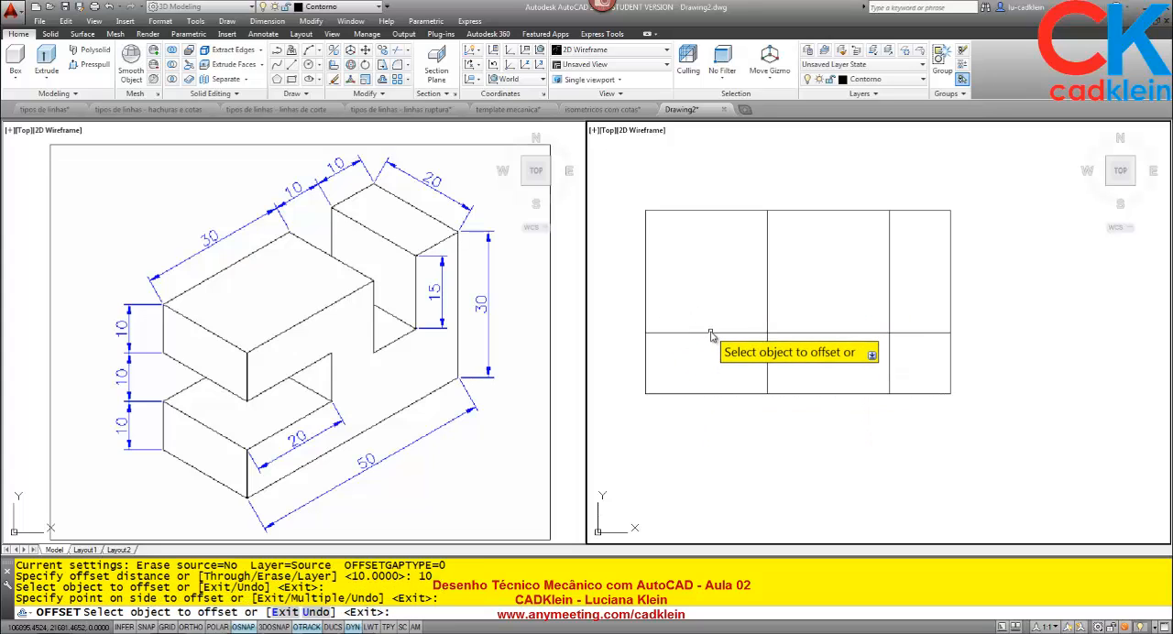
left_click(778, 332)
left_click(713, 265)
key("Return")
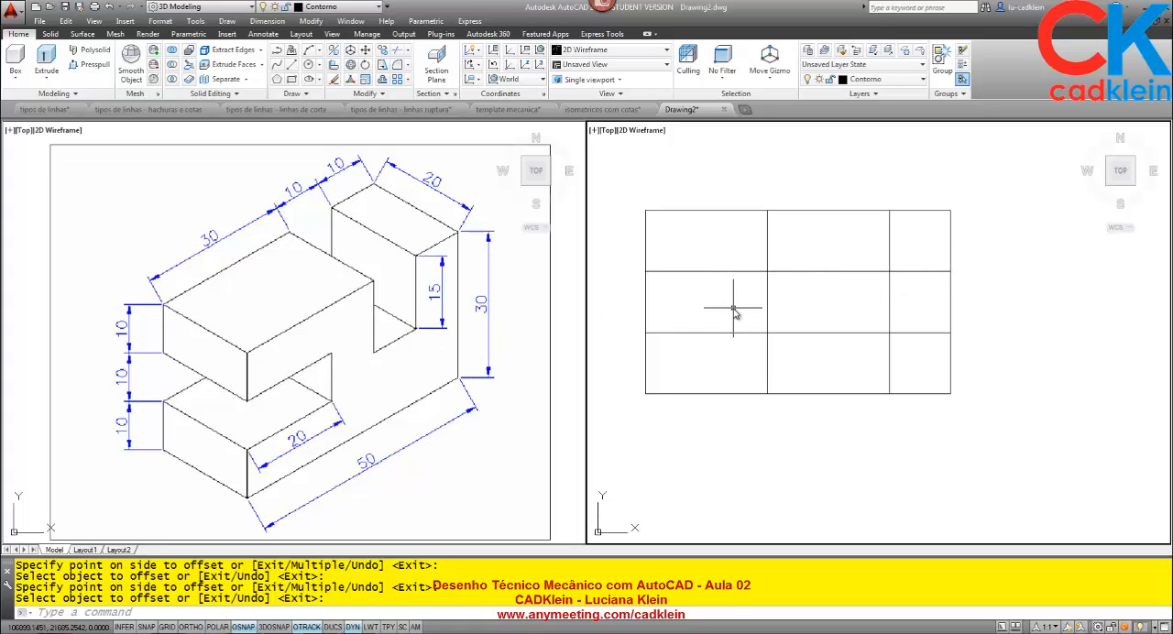
Trim the left edge and the excess construction lines to leave a 20 by 10 slot open on the left side.
type("tr")
key("Return")
left_click(784, 367)
left_click(627, 202)
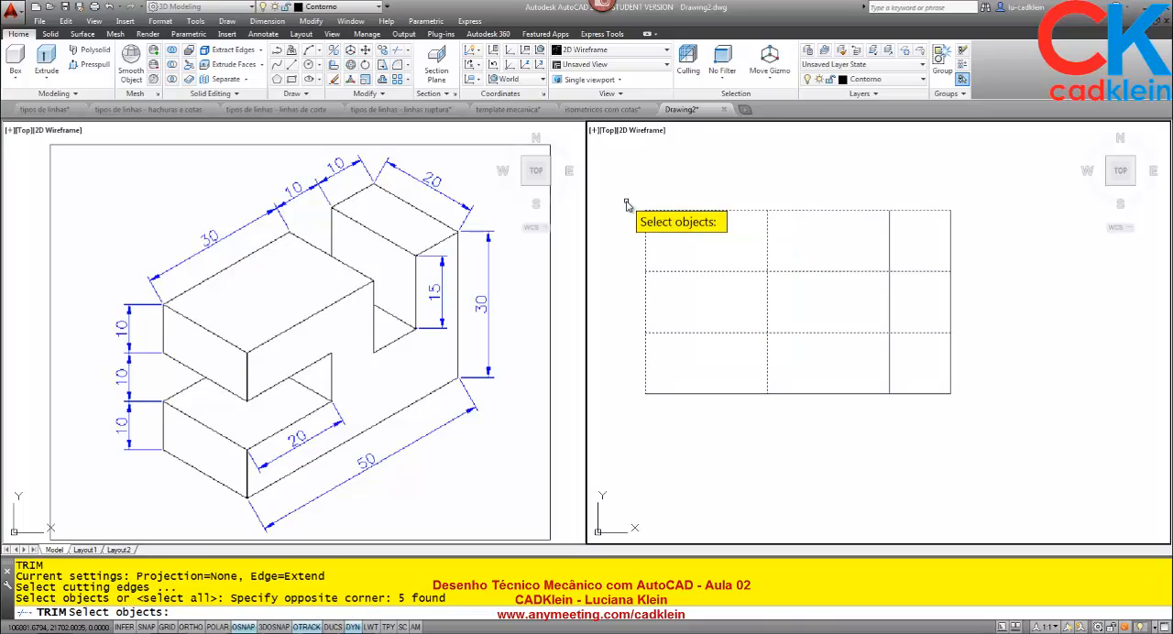
key("Return")
left_click(648, 302)
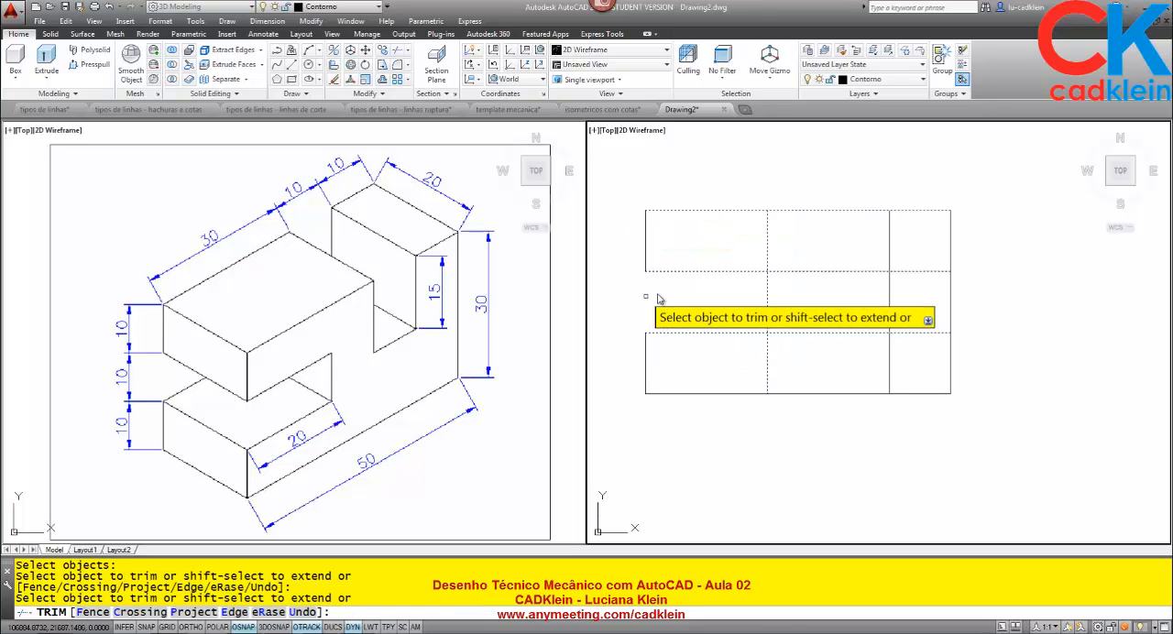
left_click(768, 260)
left_click(776, 272)
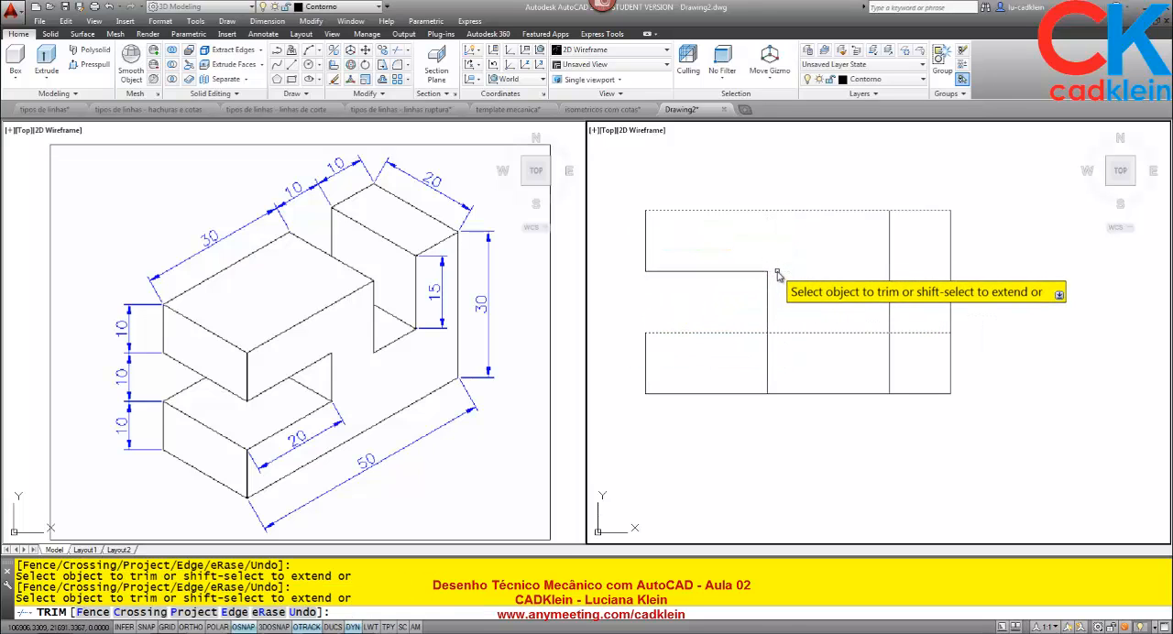
left_click(777, 334)
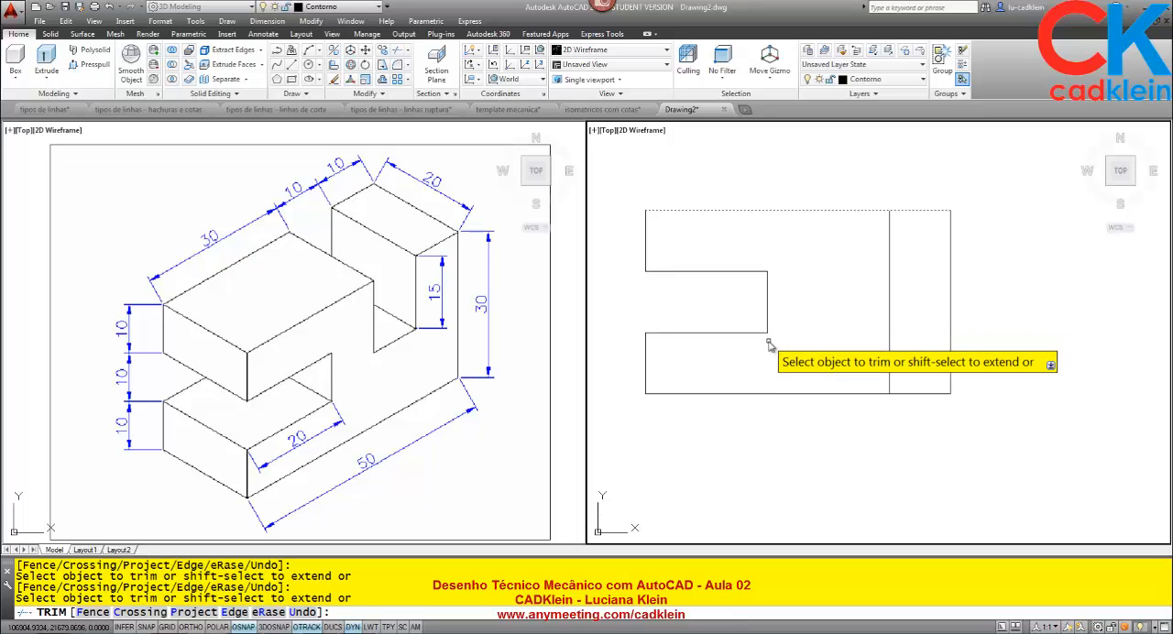
key("Return")
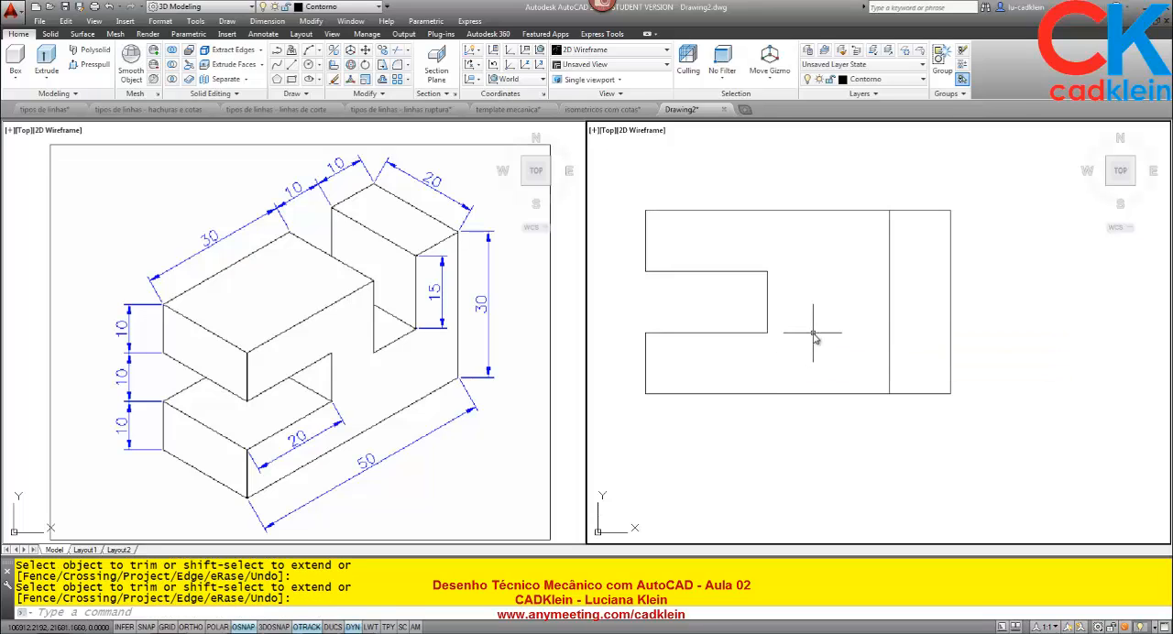
Offset the top edge 15 downward to mark the depth of the upper notch.
type("o")
key("Return")
type("15")
key("Return")
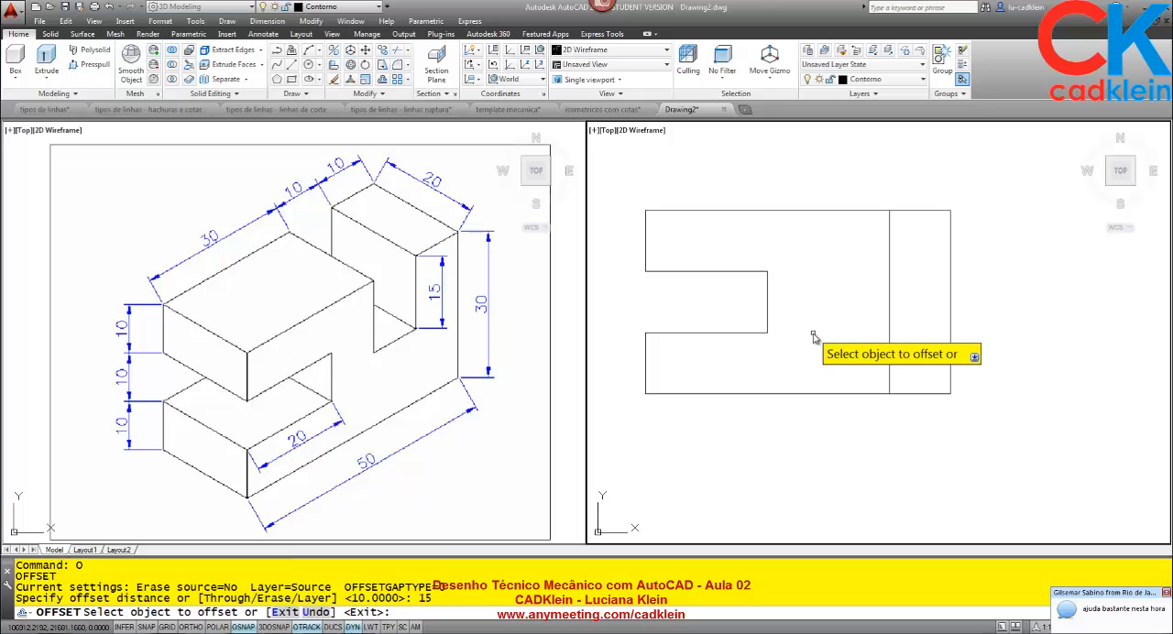
left_click(832, 212)
left_click(846, 295)
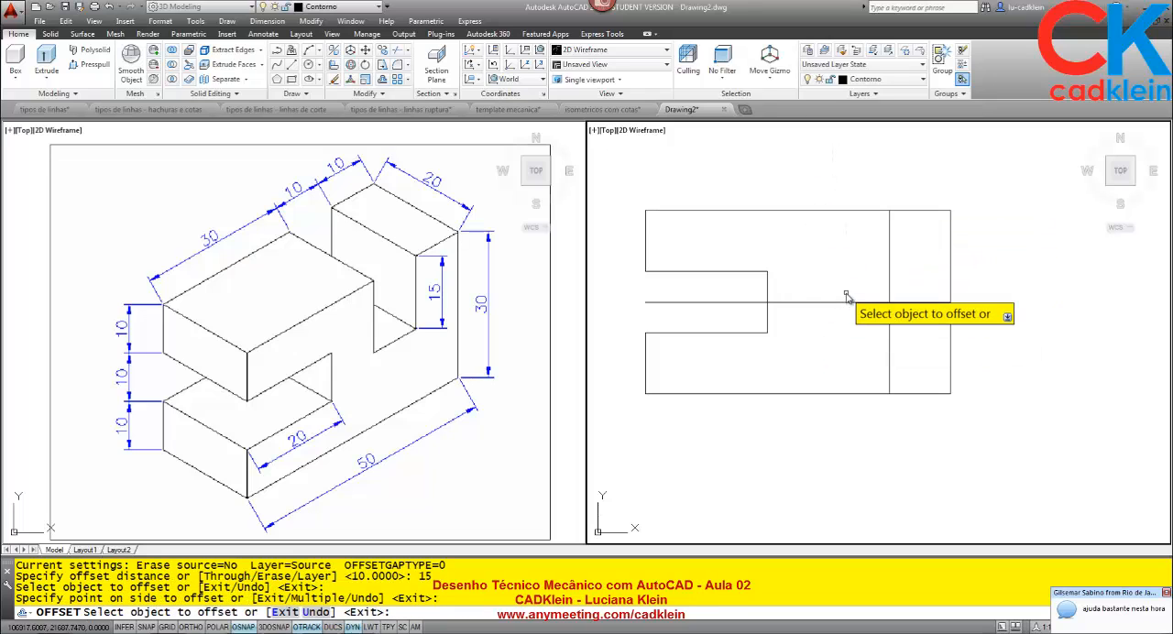
key("Return")
Offset the inner vertical line 10 to the left to mark the other side of the upper notch.
key("Return")
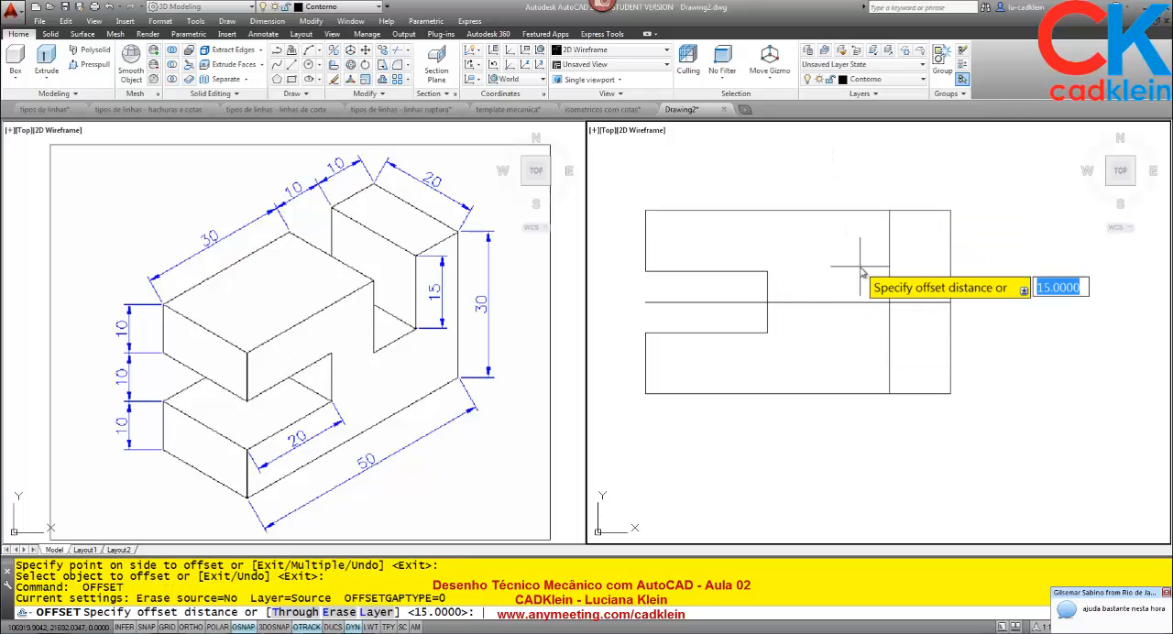
type("10")
Trim the top edge and the excess construction lines to leave a notch 10 wide and 15 deep in the front view.
key("Return")
left_click(889, 257)
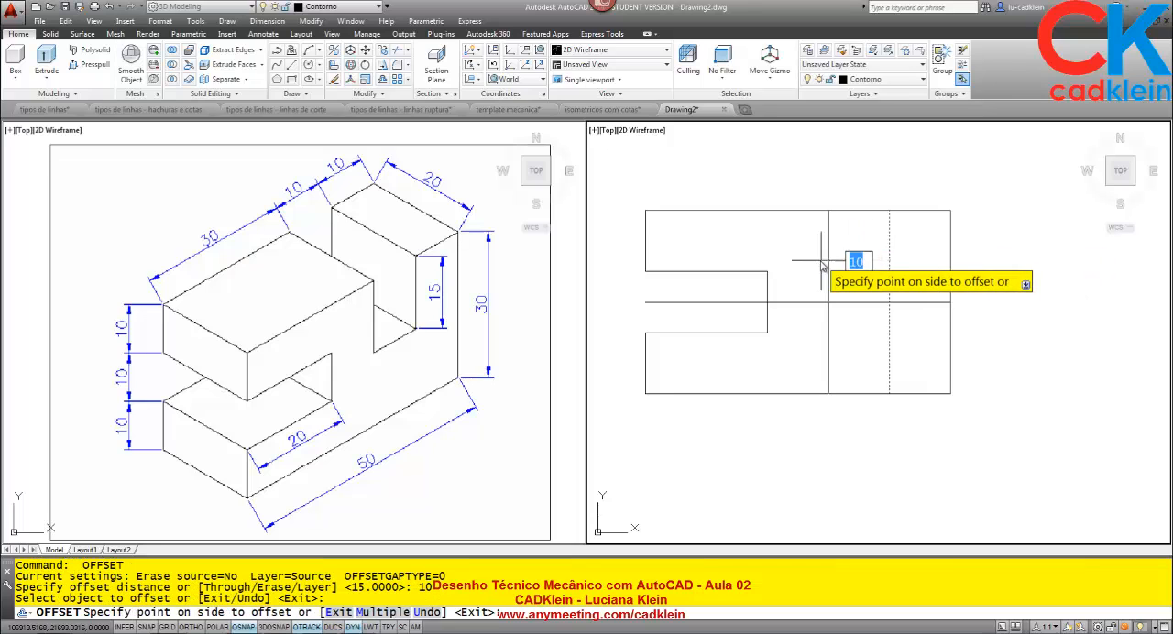
left_click(836, 272)
key("Escape")
type("tr")
key("Return")
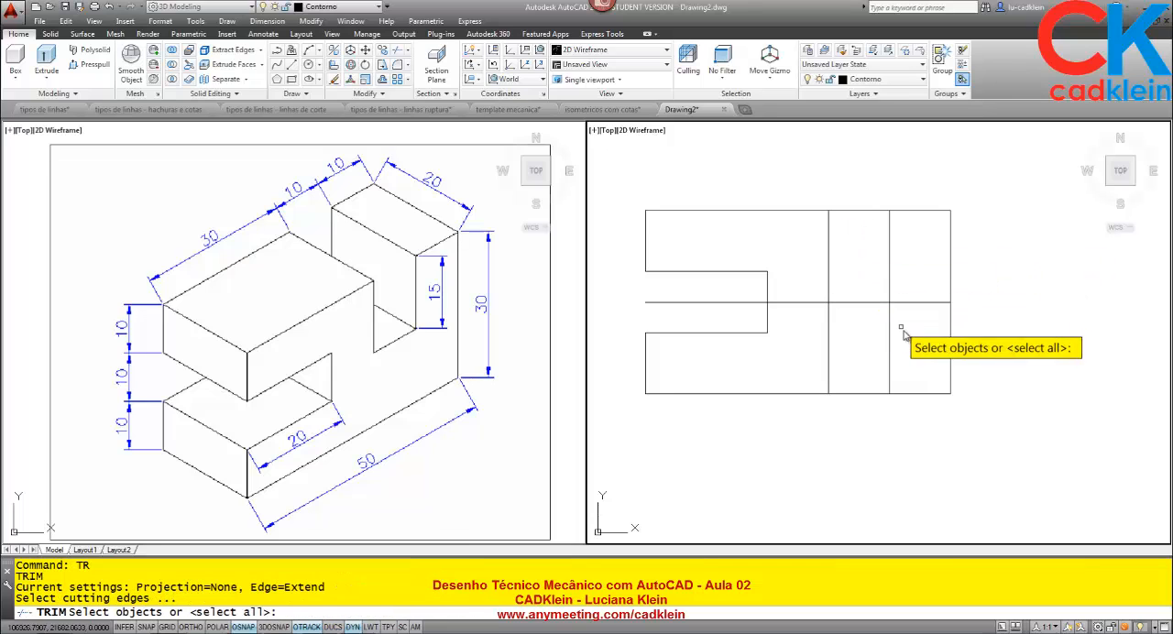
left_click(906, 337)
left_click(802, 189)
key("Return")
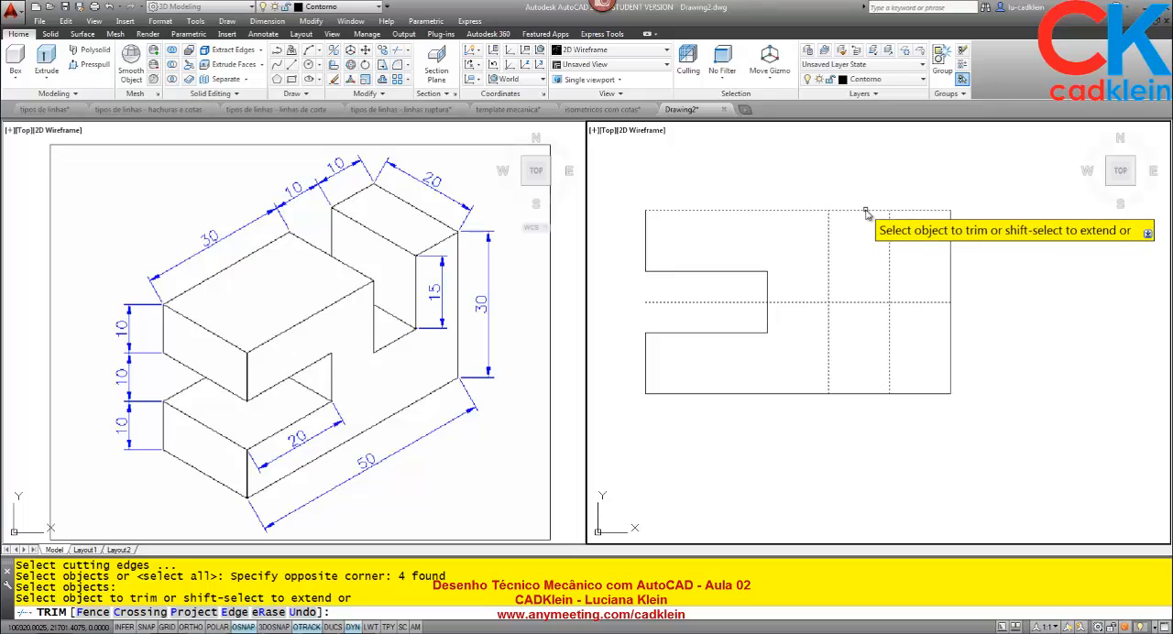
left_click(862, 210)
left_click(906, 341)
left_click(818, 352)
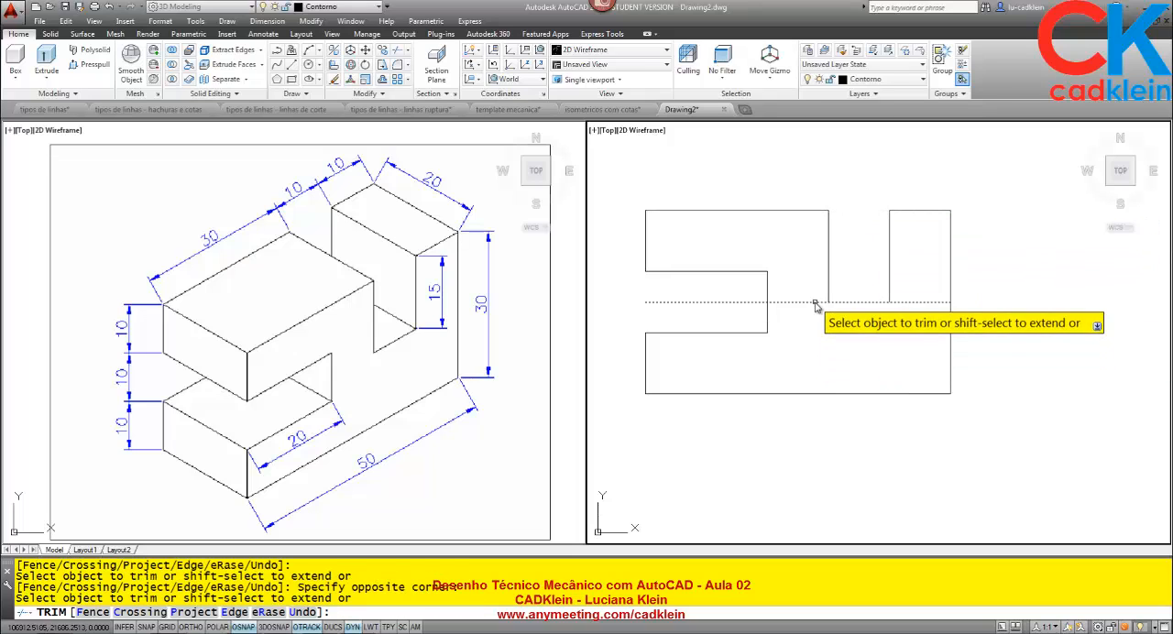
left_click(890, 304)
key("Return")
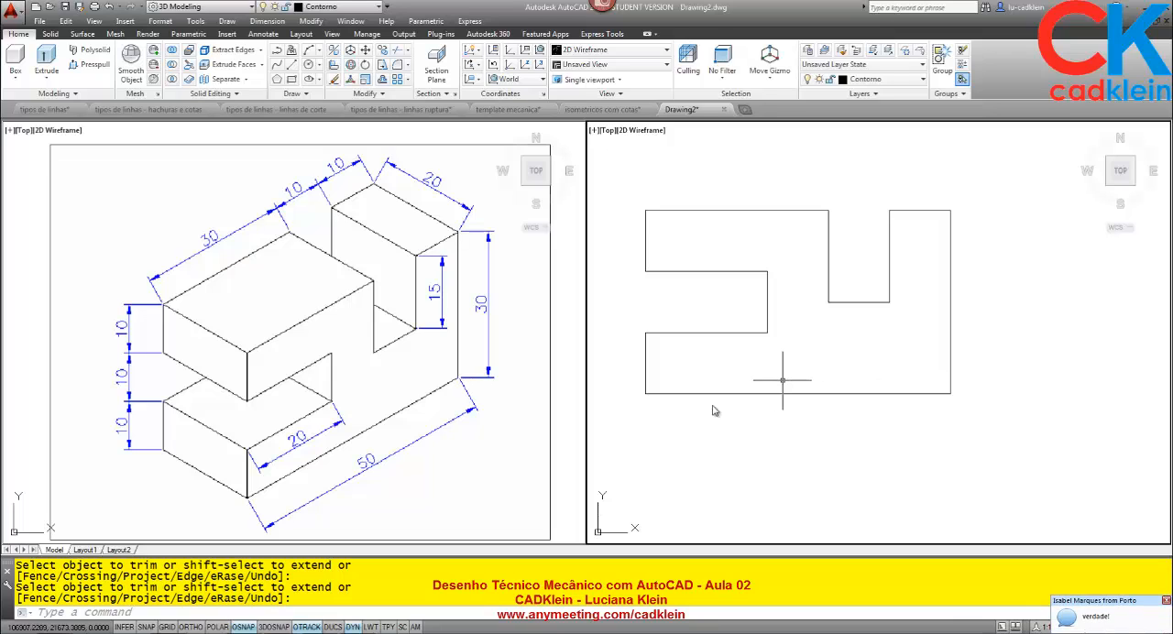
Switch to the AnyMeeting browser window to check the attendee chat, and return to AutoCAD.
left_click(514, 633)
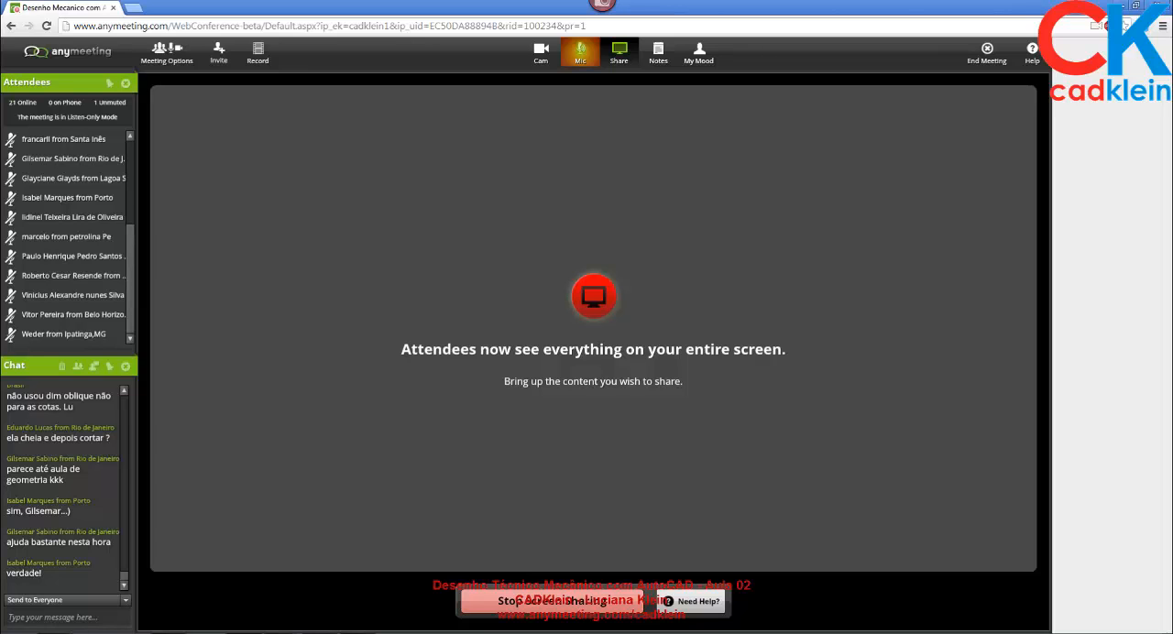
key("alt+Tab")
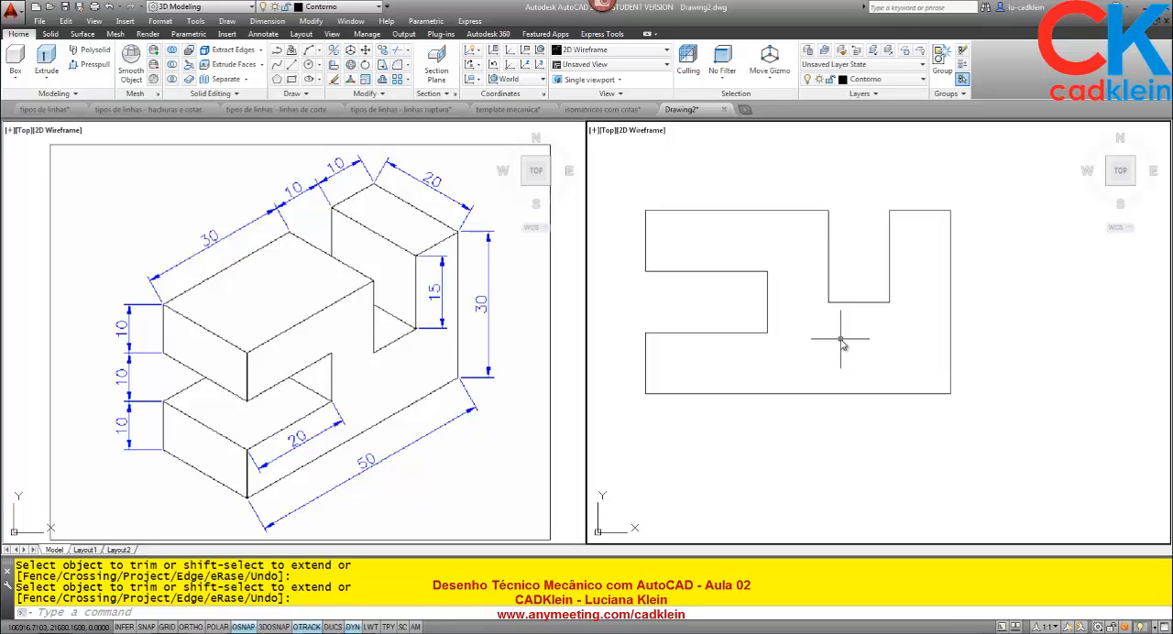
Try to offset the front view's bottom edge 30 downward.
middle_click_drag(841, 341, 850, 325)
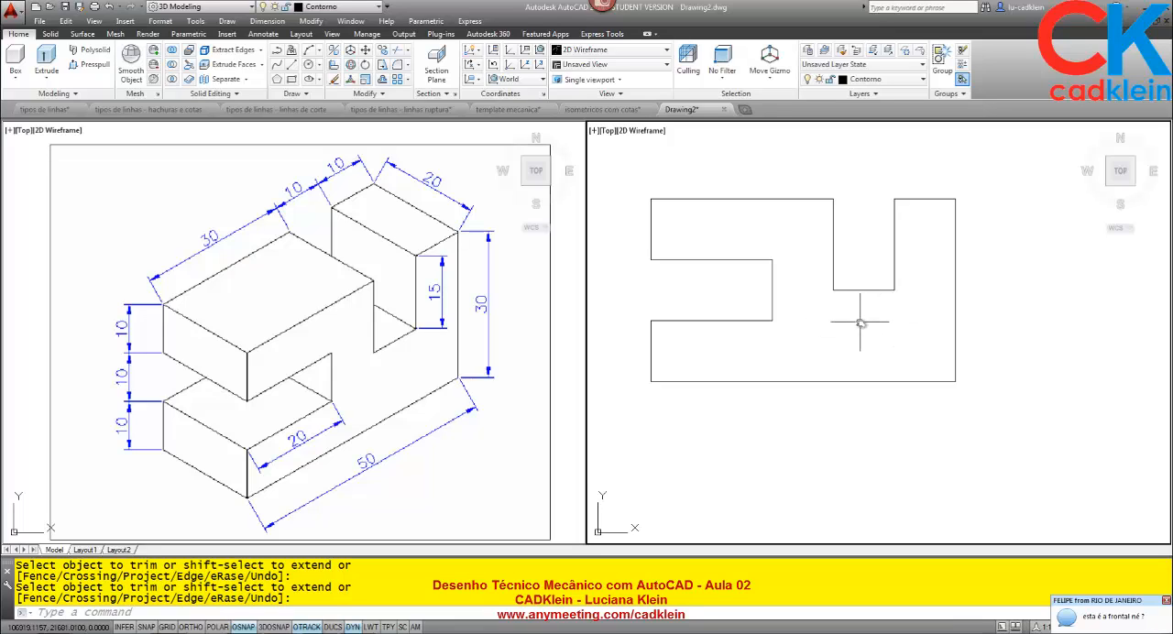
scroll(859, 326, "down", 3)
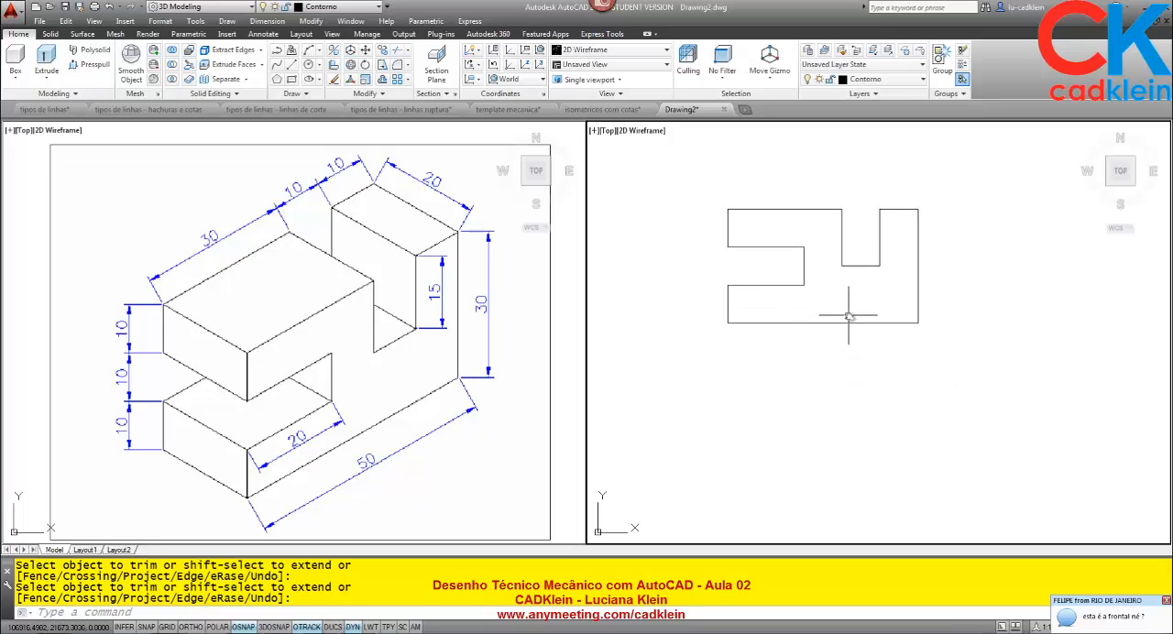
key("Return")
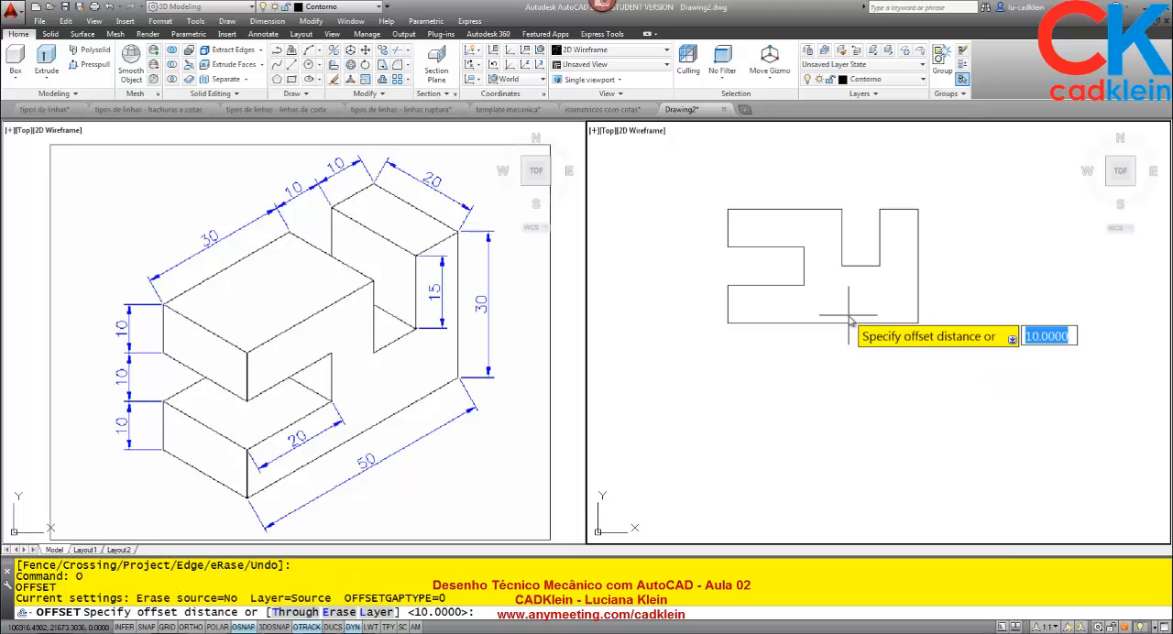
type("30")
key("Return")
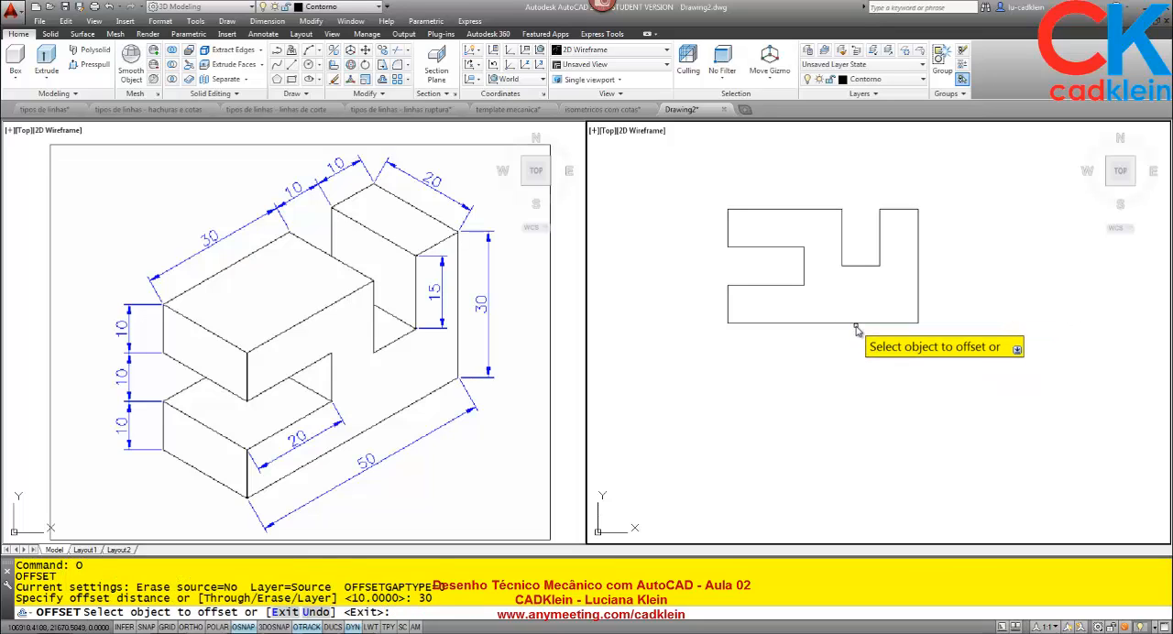
left_click(855, 323)
left_click(829, 362)
key("Return")
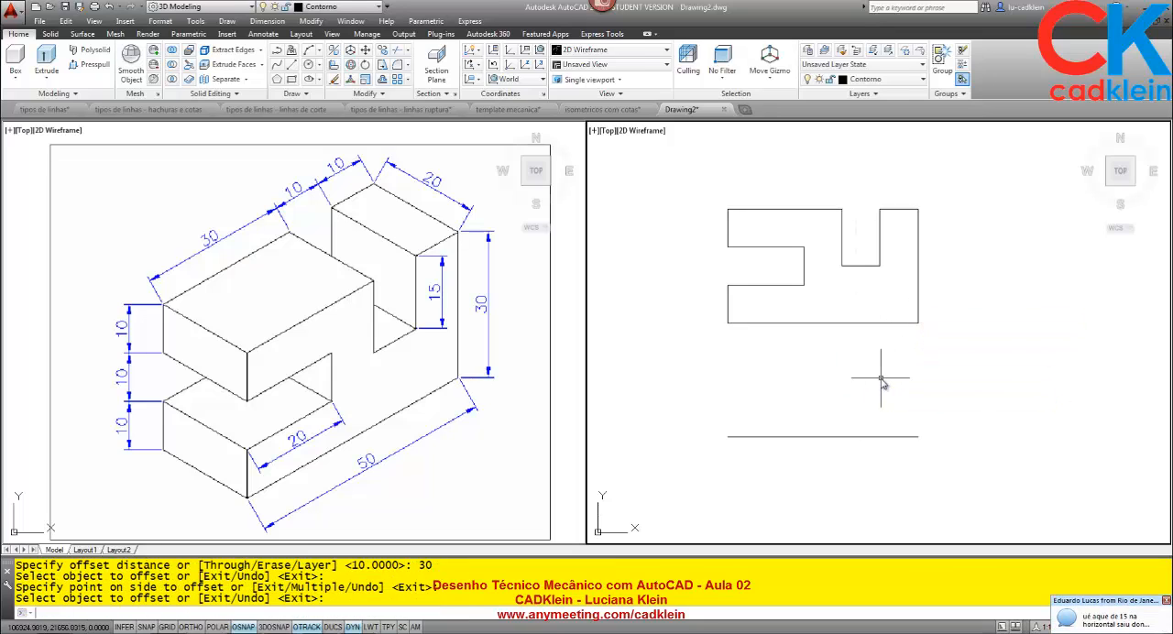
Offset the front view's bottom edge 15 downward to start the top view.
type("o")
key("Return")
type("15")
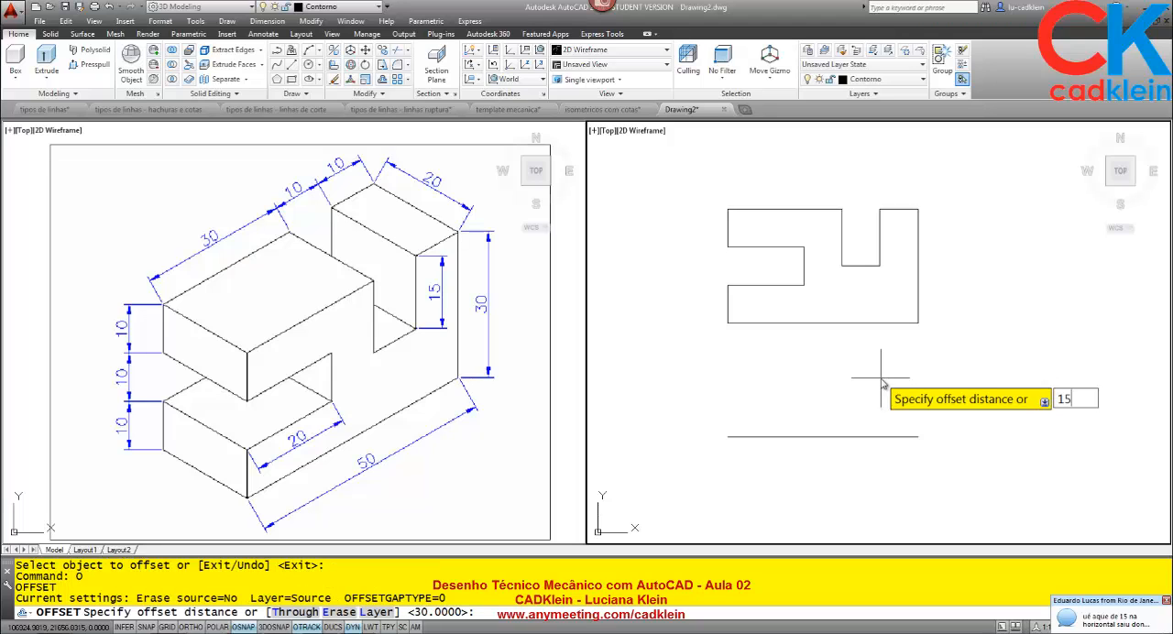
key("Return")
left_click(888, 323)
left_click(889, 353)
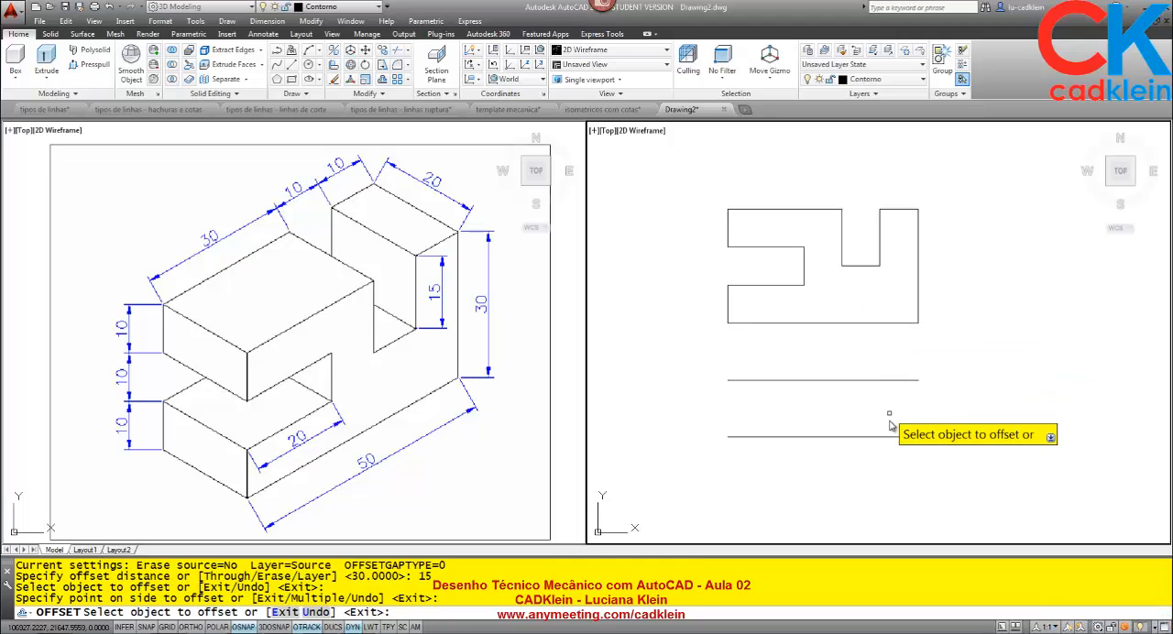
key("Return")
Erase the line offset 30 below the front view.
left_click(871, 427)
left_click(865, 472)
key("Delete")
Offset the front view's right edge 15 to the right to start the side view.
type("o")
key("Return")
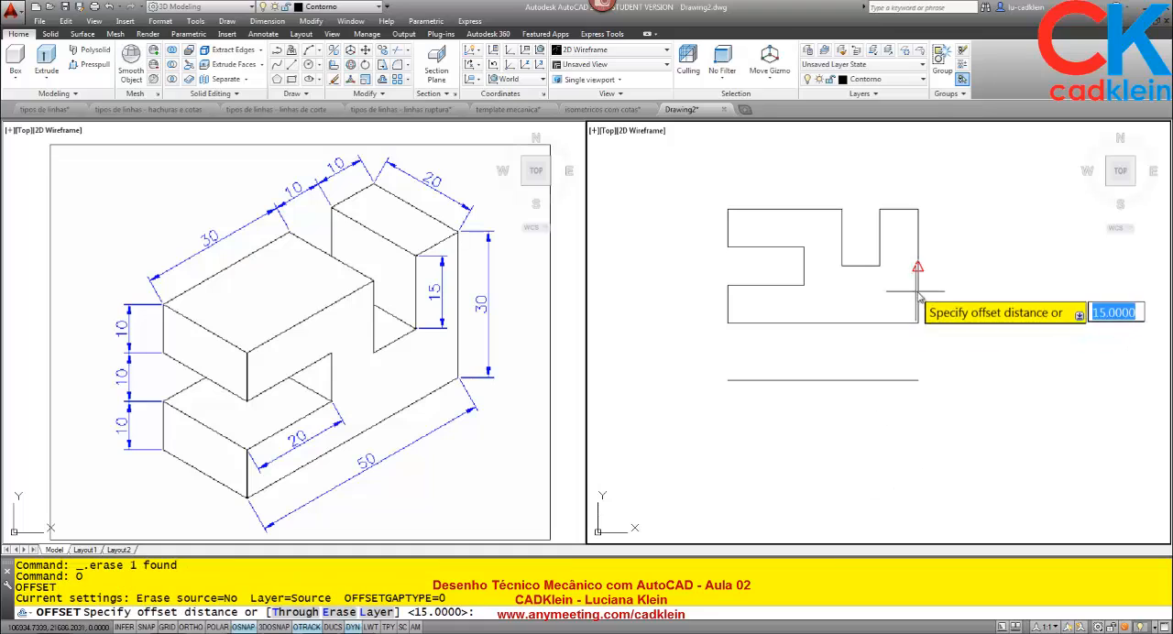
key("Return")
left_click(918, 291)
left_click(976, 296)
key("Return")
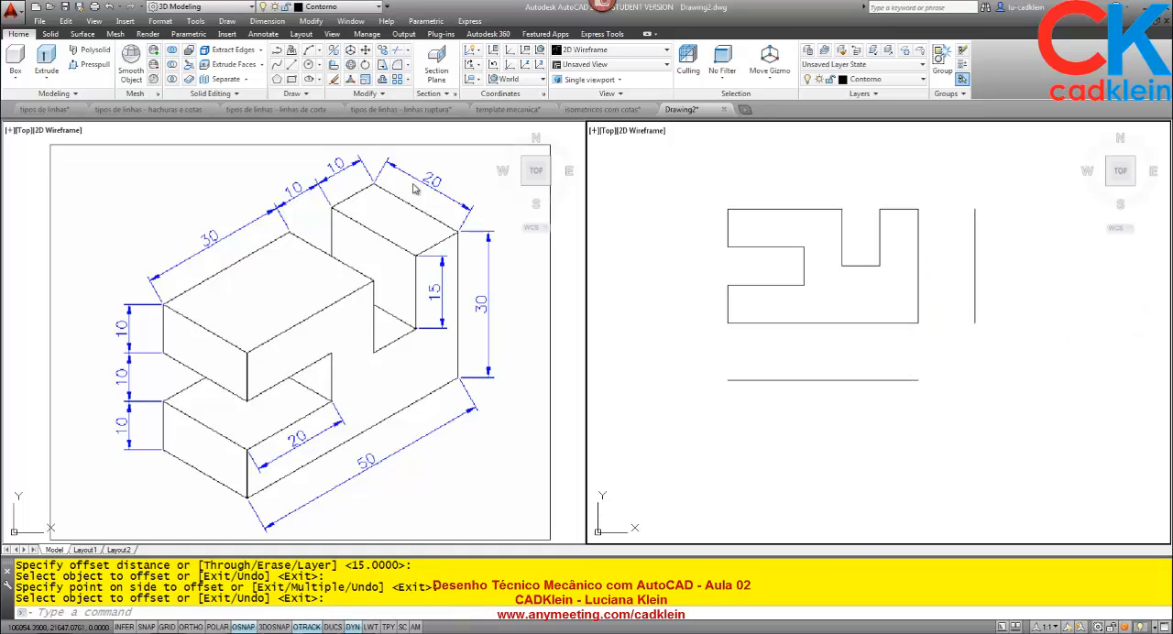
Offset the line below the front view 20 downward and the line beside it 20 to the right.
type("o")
key("Return")
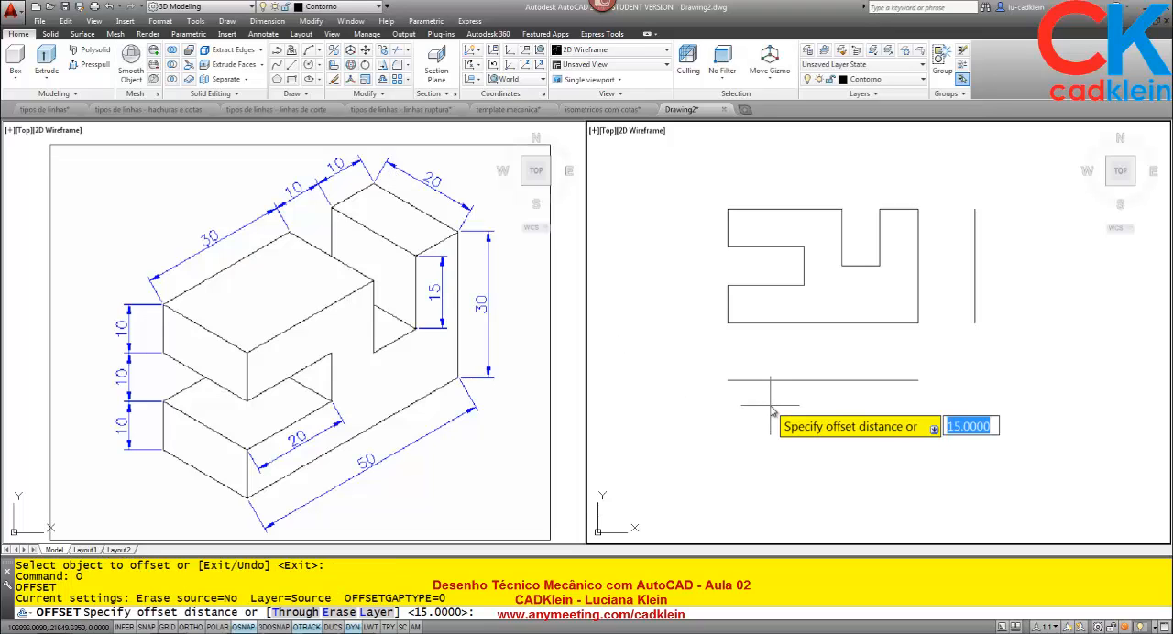
type("20")
key("Return")
left_click(776, 379)
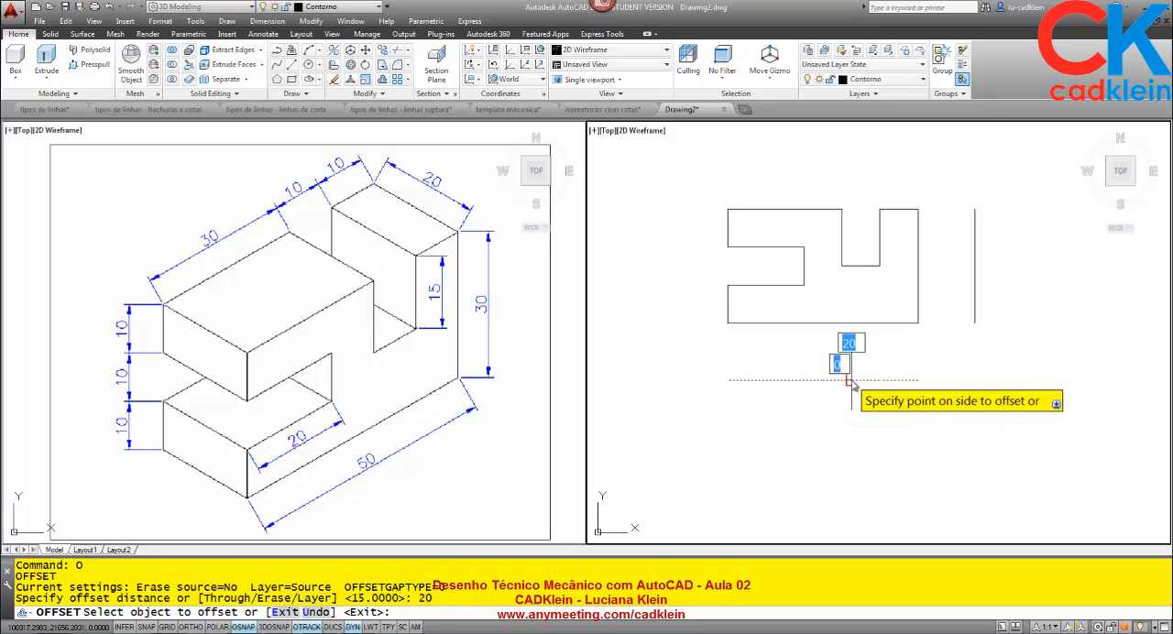
left_click(825, 421)
left_click(974, 301)
left_click(974, 303)
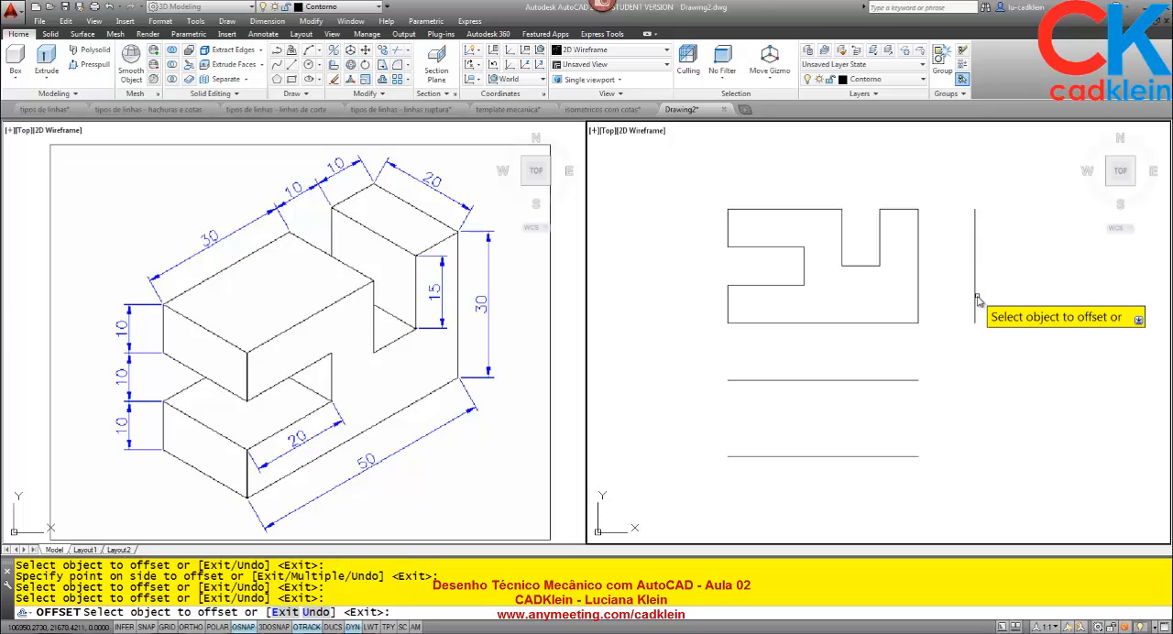
left_click(974, 303)
left_click(1028, 308)
key("Return")
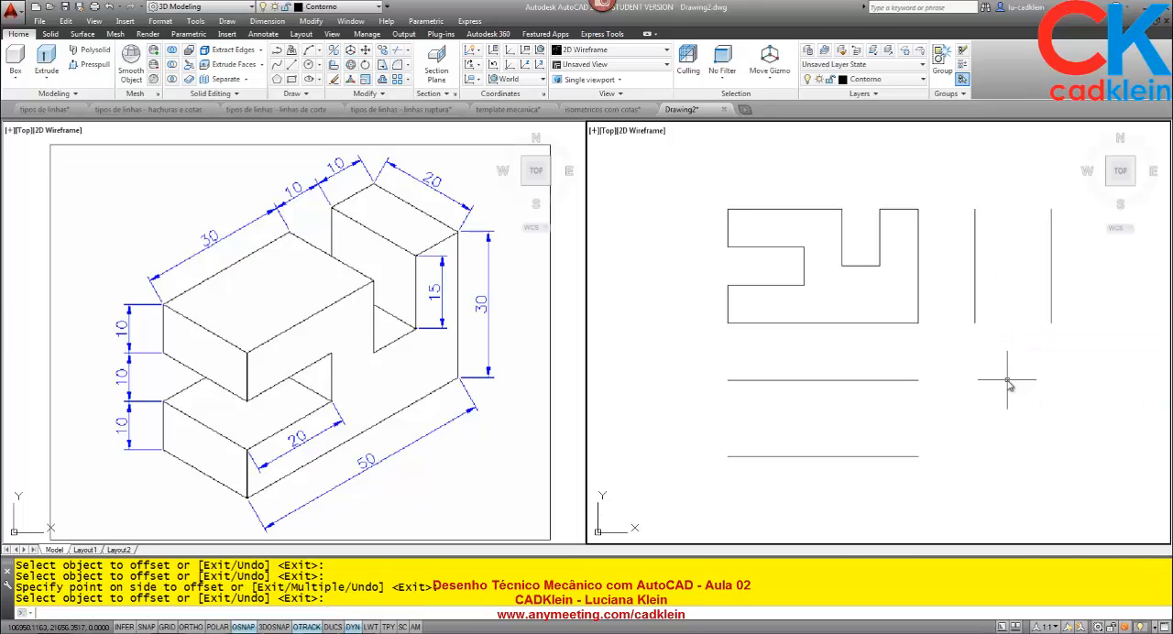
Draw the top view's left edge between the two horizontal lines, correcting its lower end onto the bottom line's endpoint.
type("l")
key("Return")
left_click(728, 379)
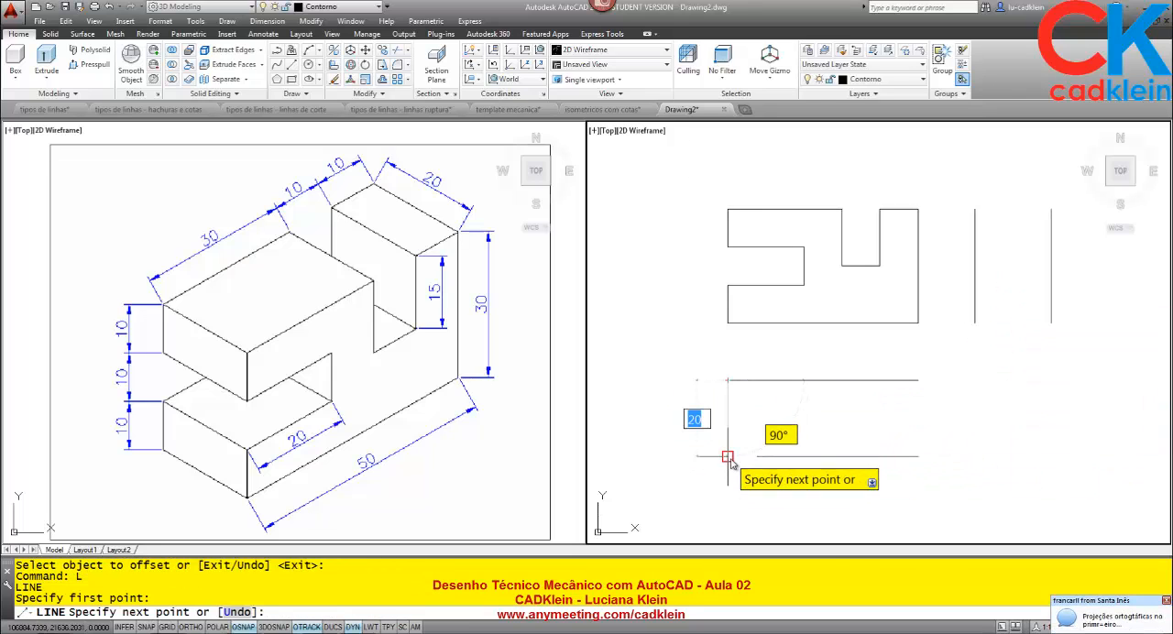
left_click(734, 458)
key("Return")
left_click(745, 431)
left_click(711, 417)
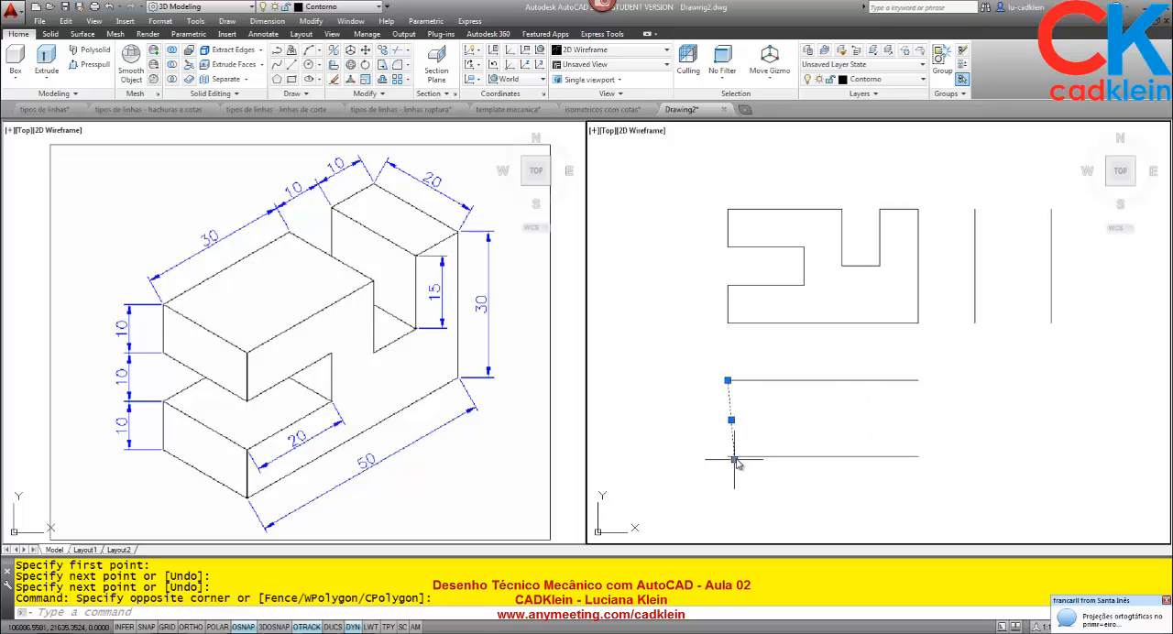
left_click(734, 457)
left_click(743, 460)
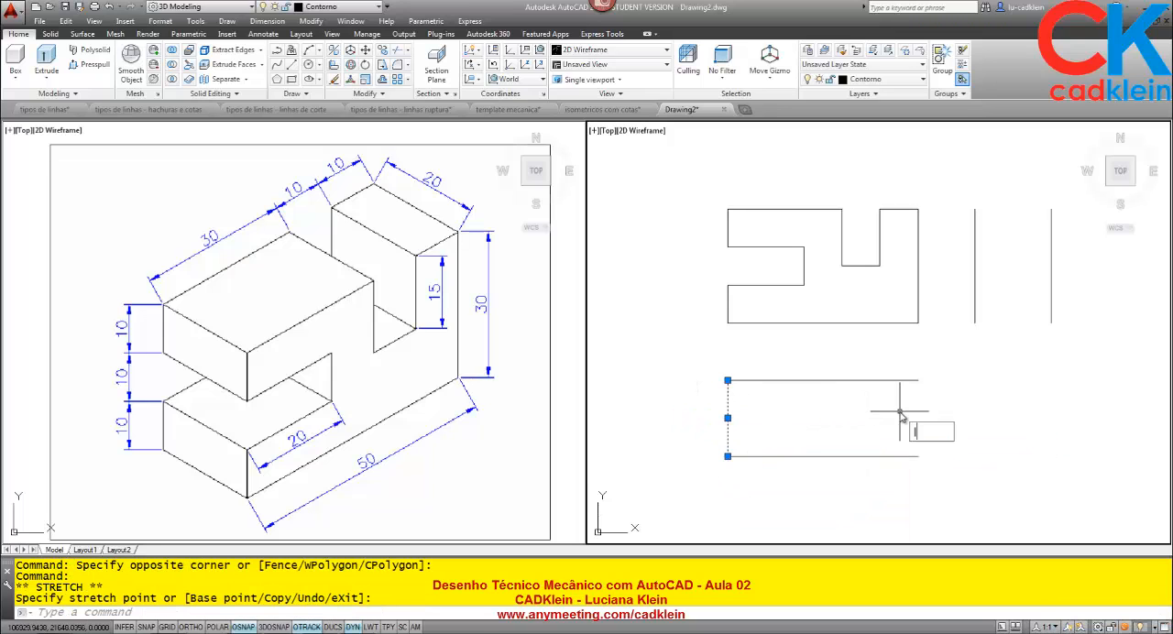
Draw the top view's right edge between the ends of the two horizontal lines.
type("l")
key("Return")
left_click(918, 379)
left_click(919, 456)
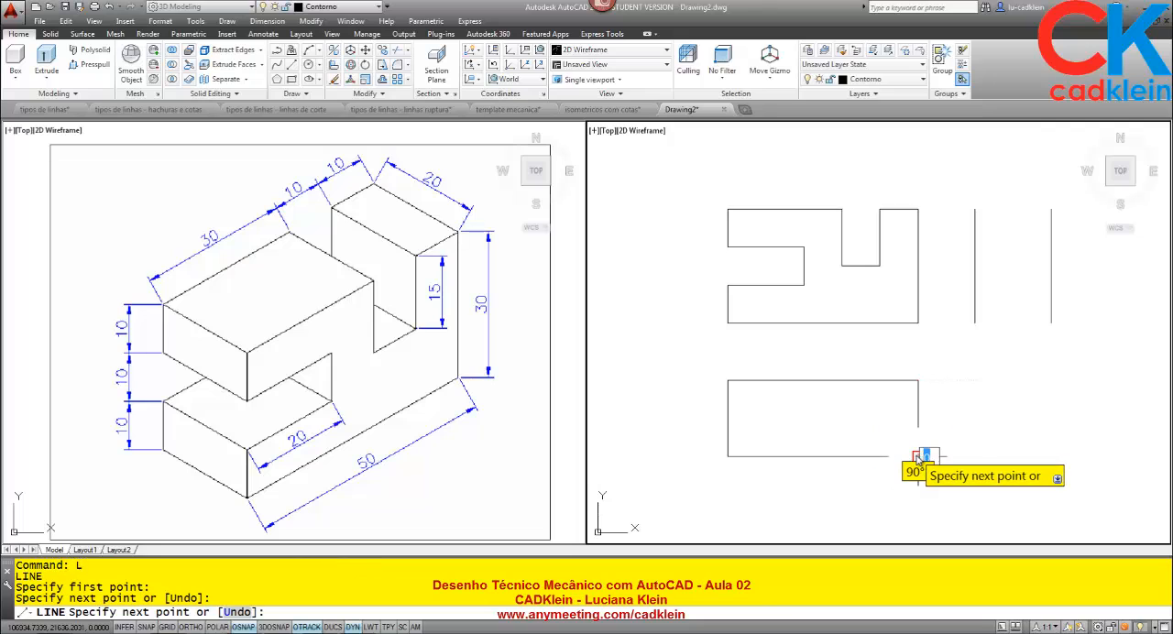
key("Return")
Close the side view's rectangle with lines joining the upper and lower ends of its two vertical lines.
key("Return")
left_click(975, 209)
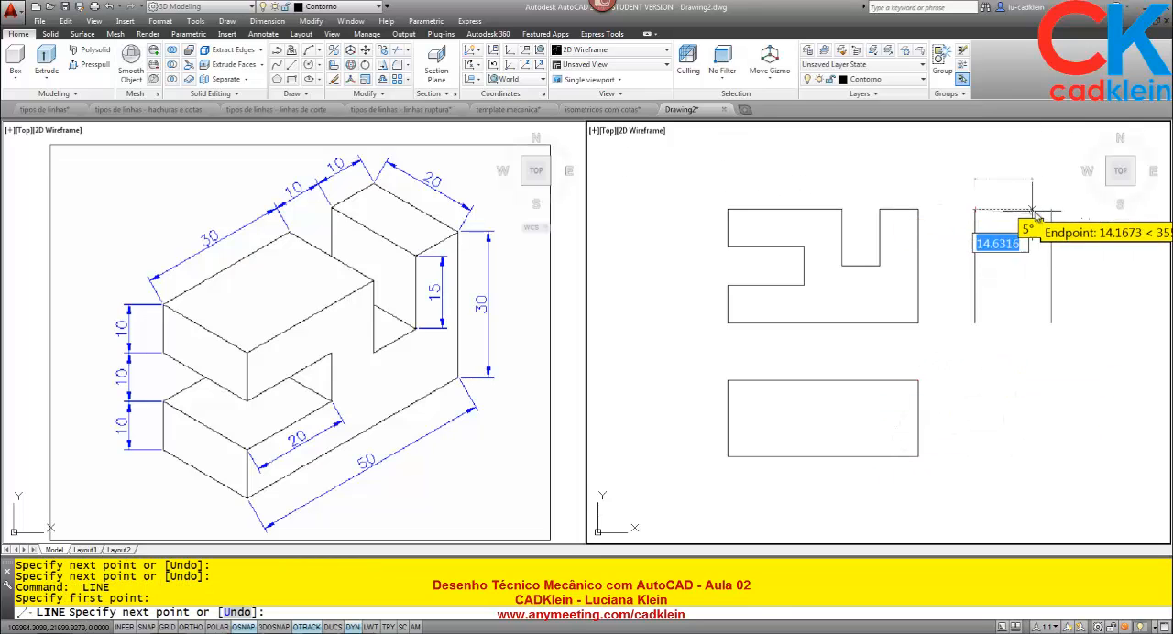
left_click(1051, 209)
key("Return")
key("Return")
left_click(975, 322)
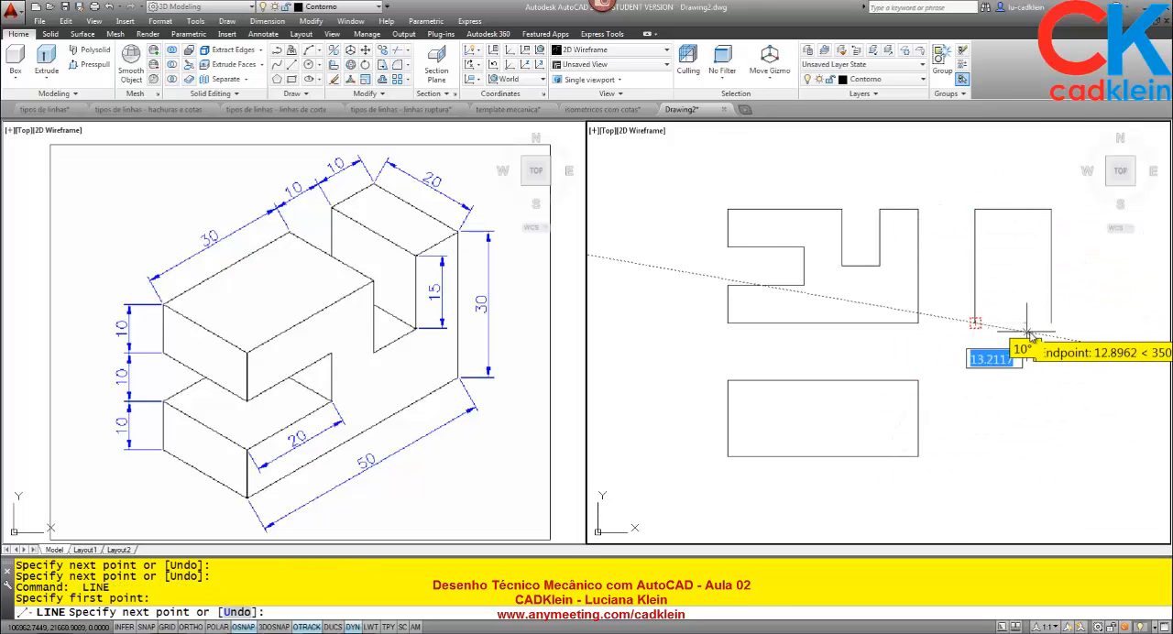
left_click(1052, 324)
key("Return")
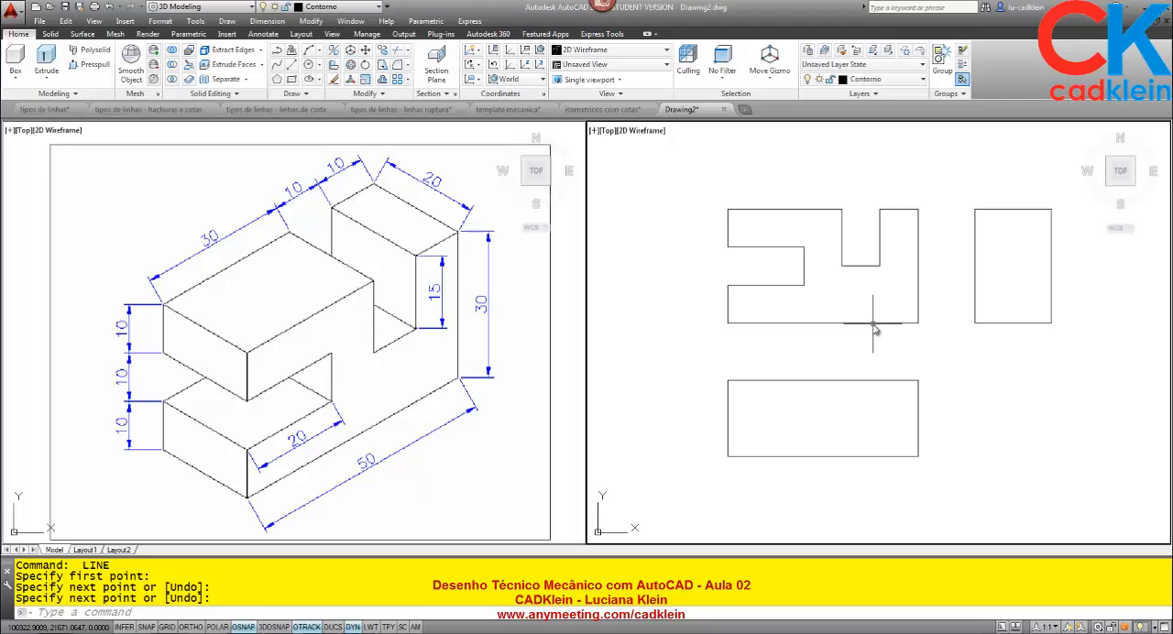
Draw two vertical lines across the top view, aligned with both sides of the front view's upper notch.
type("L")
key("Return")
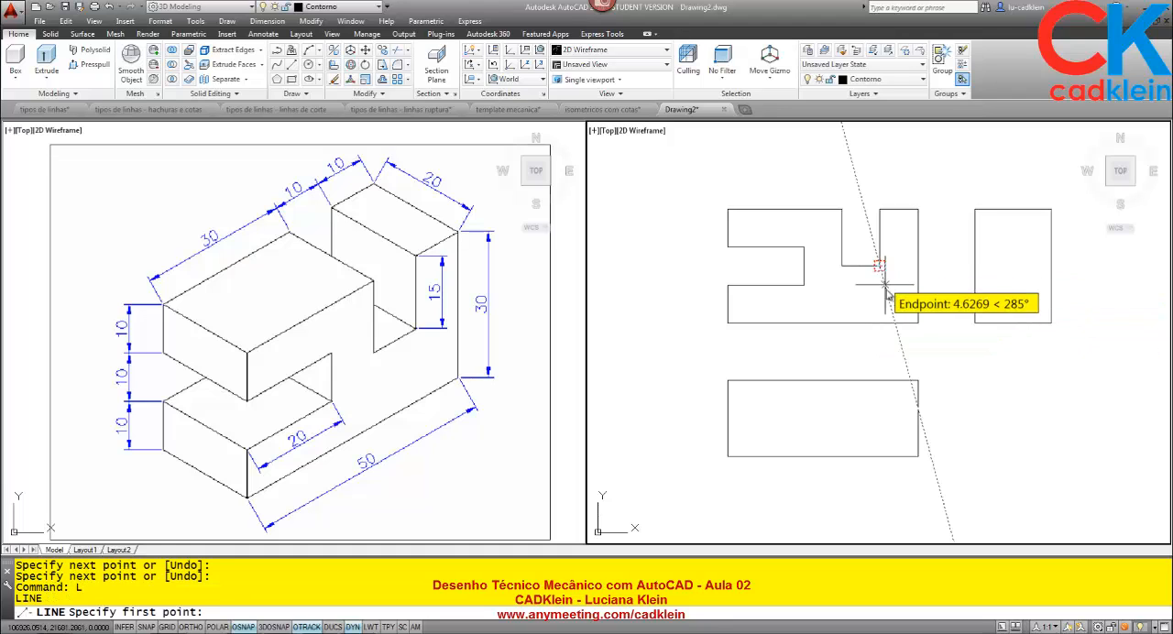
left_click(880, 380)
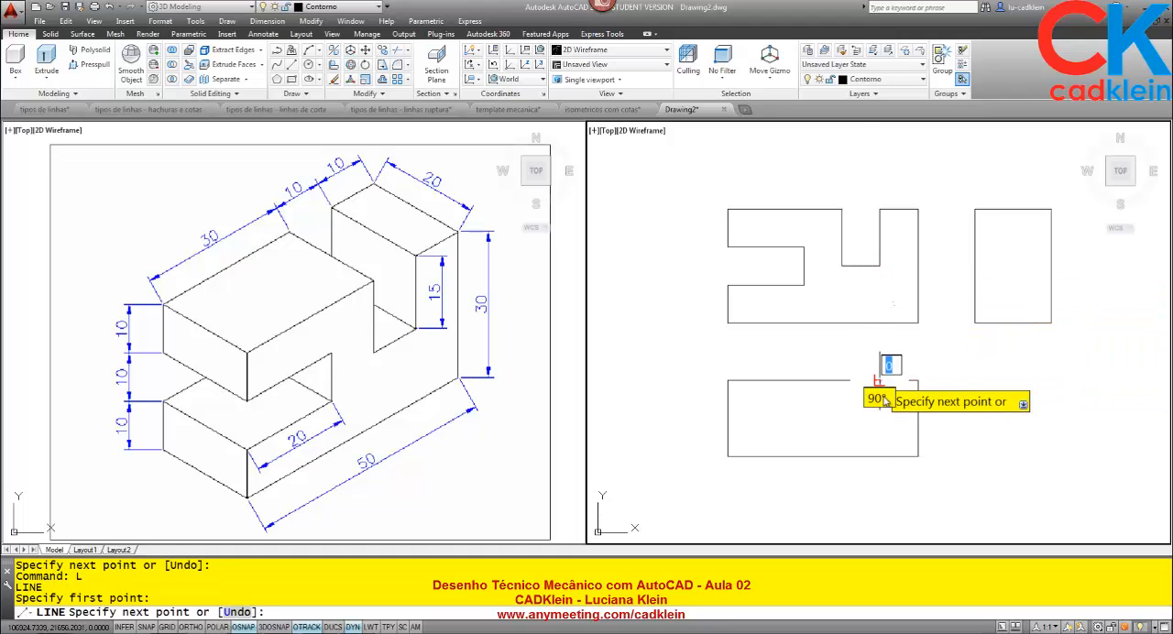
left_click(880, 456)
key("Return")
key("Return")
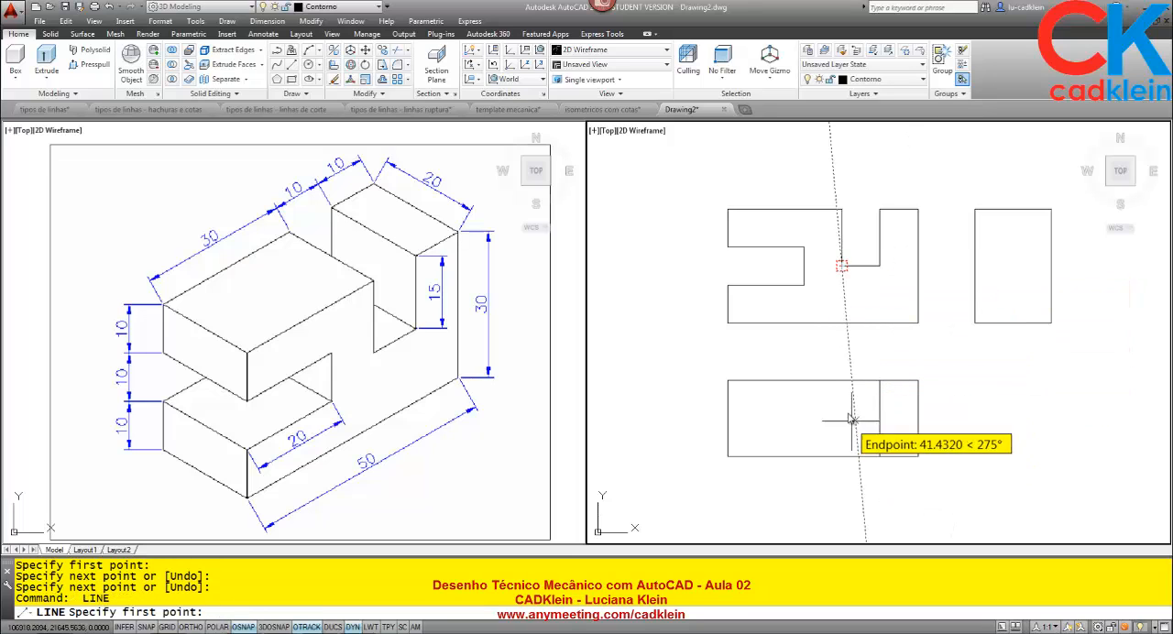
left_click(842, 381)
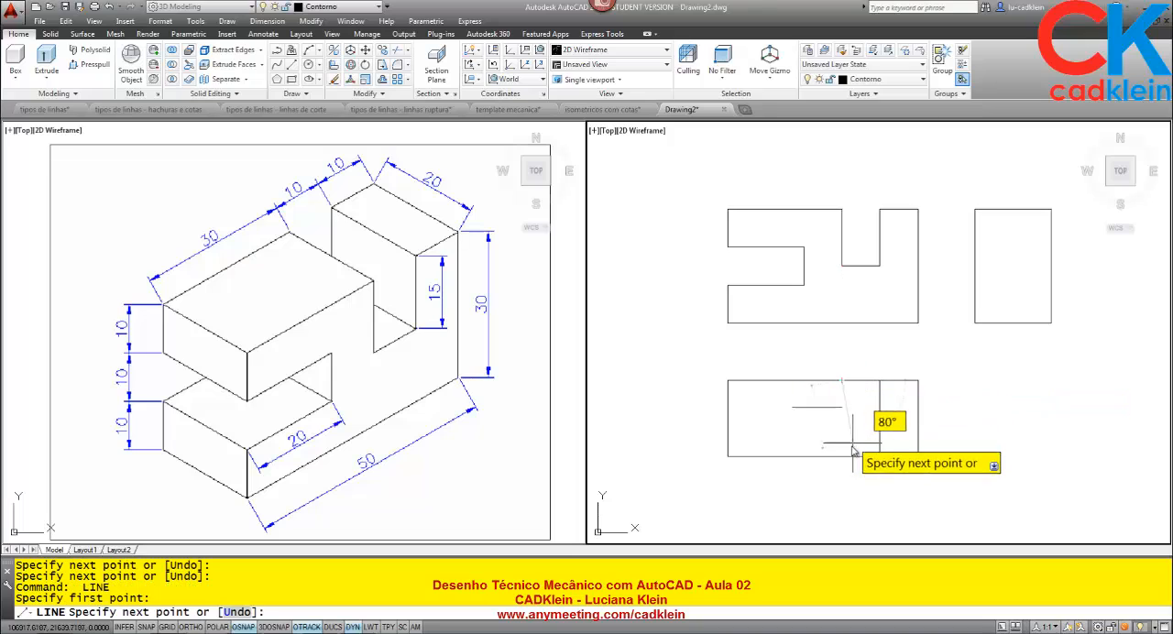
left_click(841, 457)
key("Return")
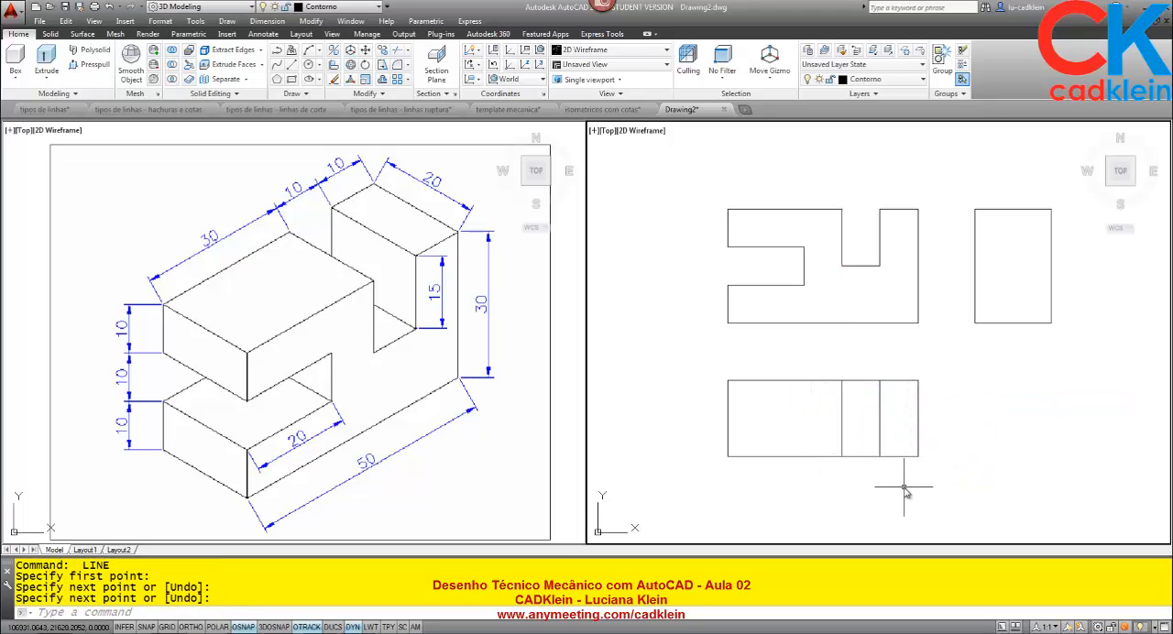
Make the Tracejado layer current and reactivate the viewport containing the orthographic views.
left_click(335, 226)
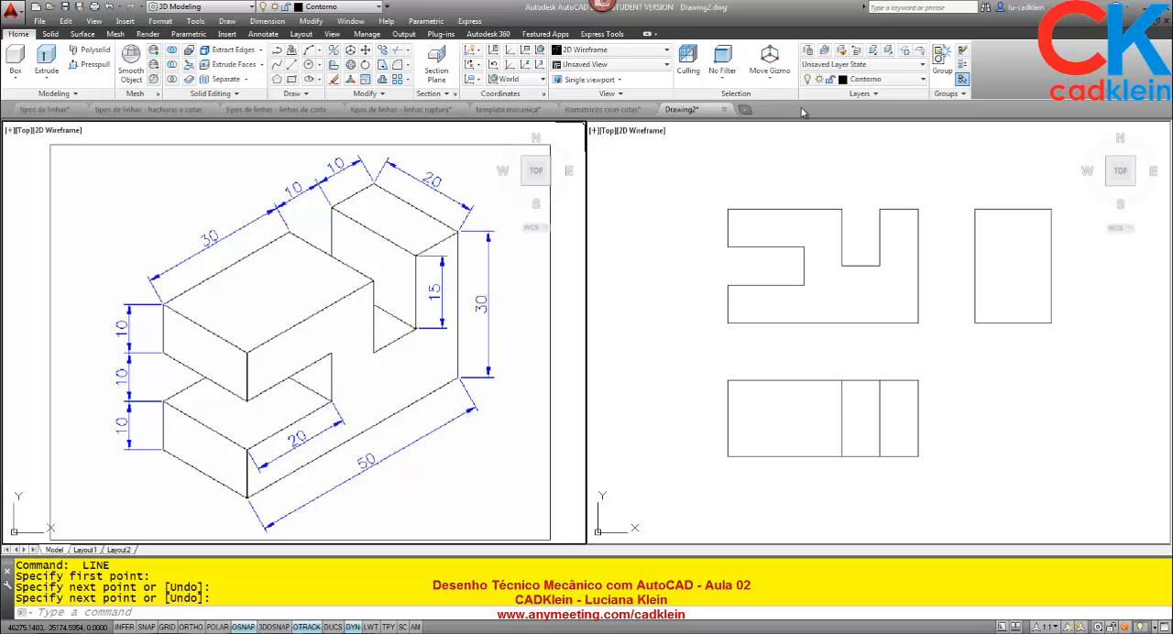
left_click(866, 79)
left_click(861, 225)
left_click(766, 365)
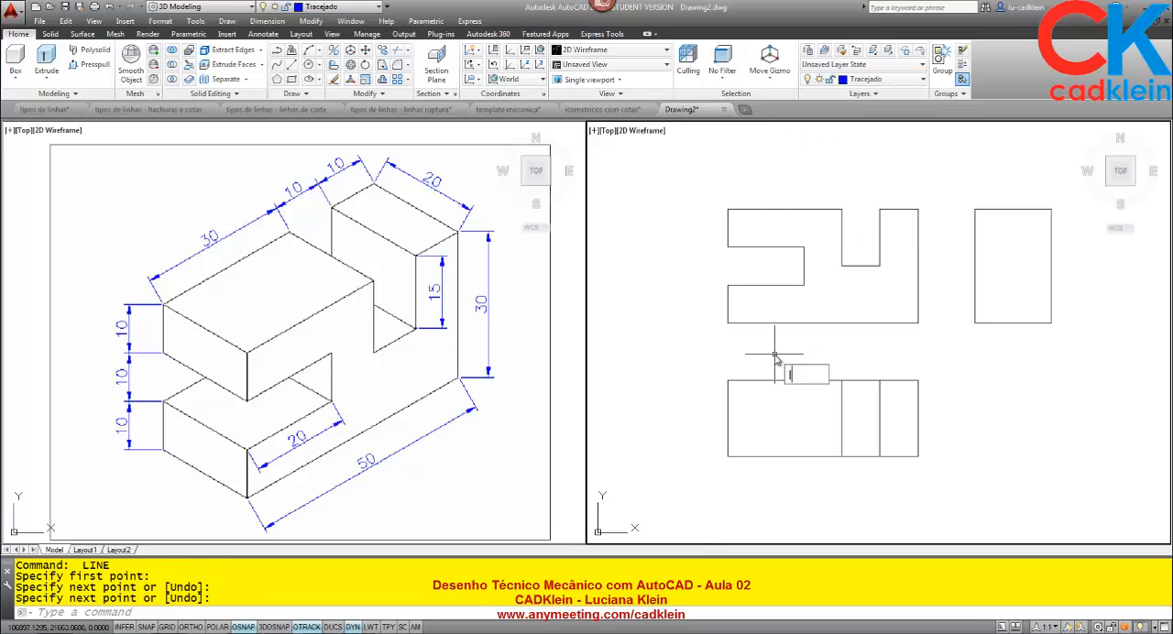
Draw a vertical hidden line across the top view, aligned with the inner end of the front view's side slot.
type("l")
key("Return")
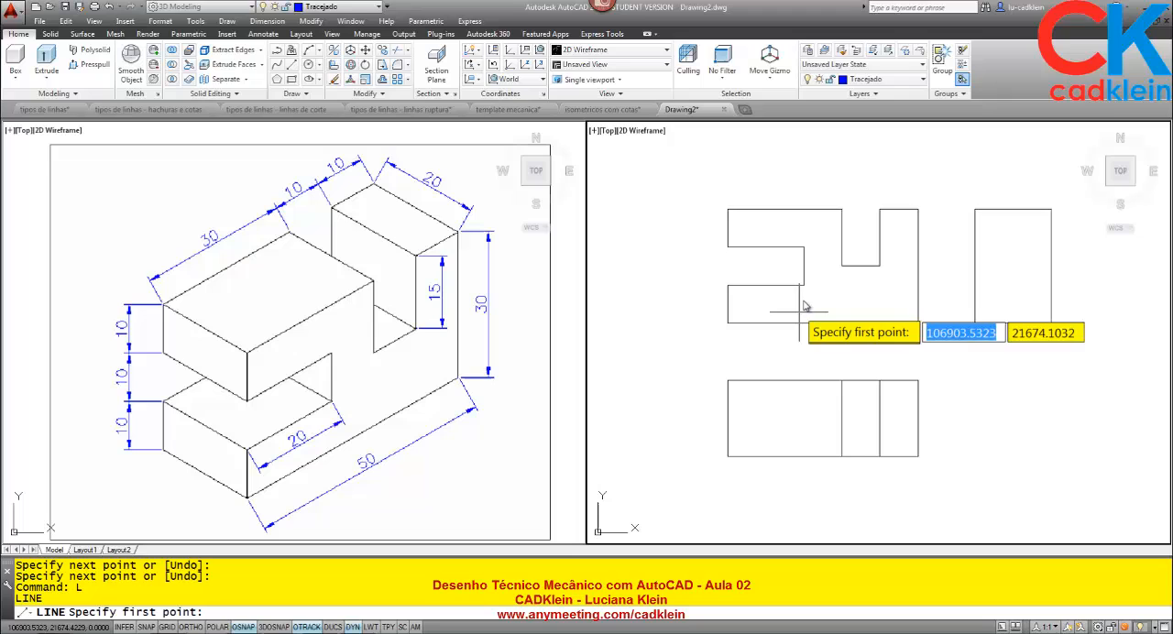
left_click(804, 380)
left_click(804, 456)
key("Return")
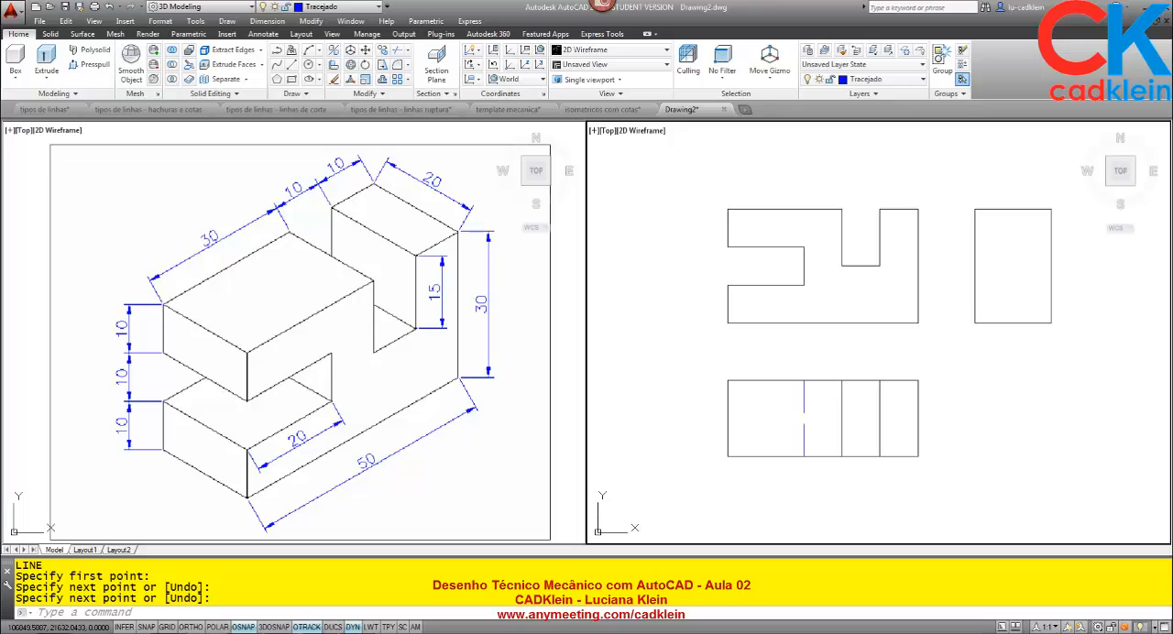
Check the meeting chat, return to the drawing and measure the depth of the front view's upper notch.
key("alt+Tab")
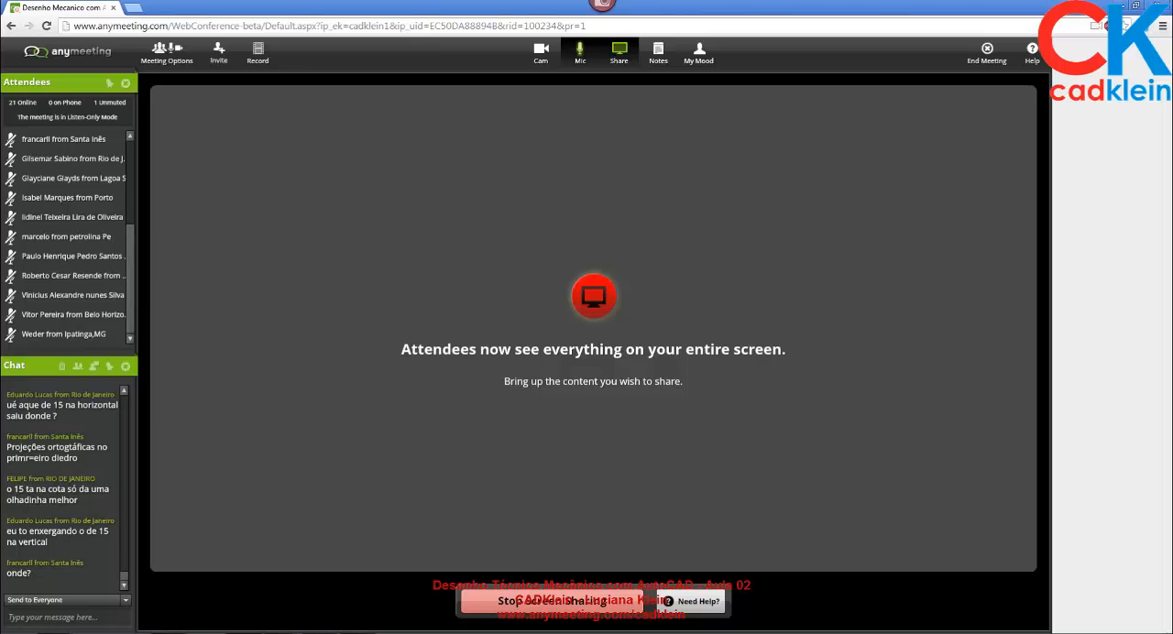
key("alt+Tab")
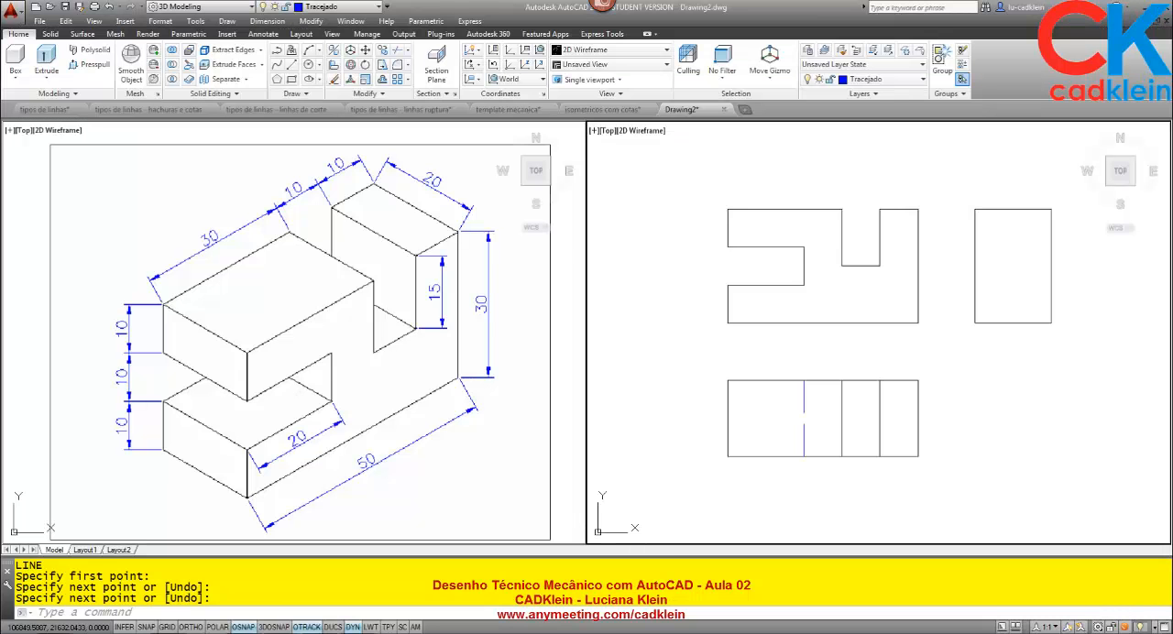
left_click(434, 301)
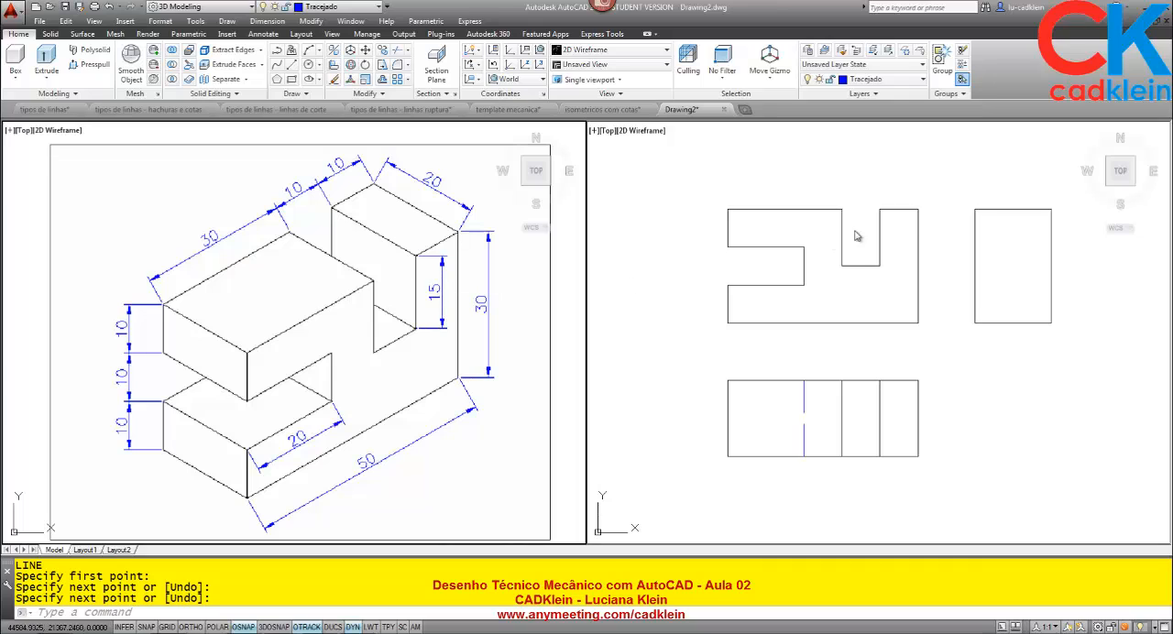
left_click(867, 227)
type("di")
key("Return")
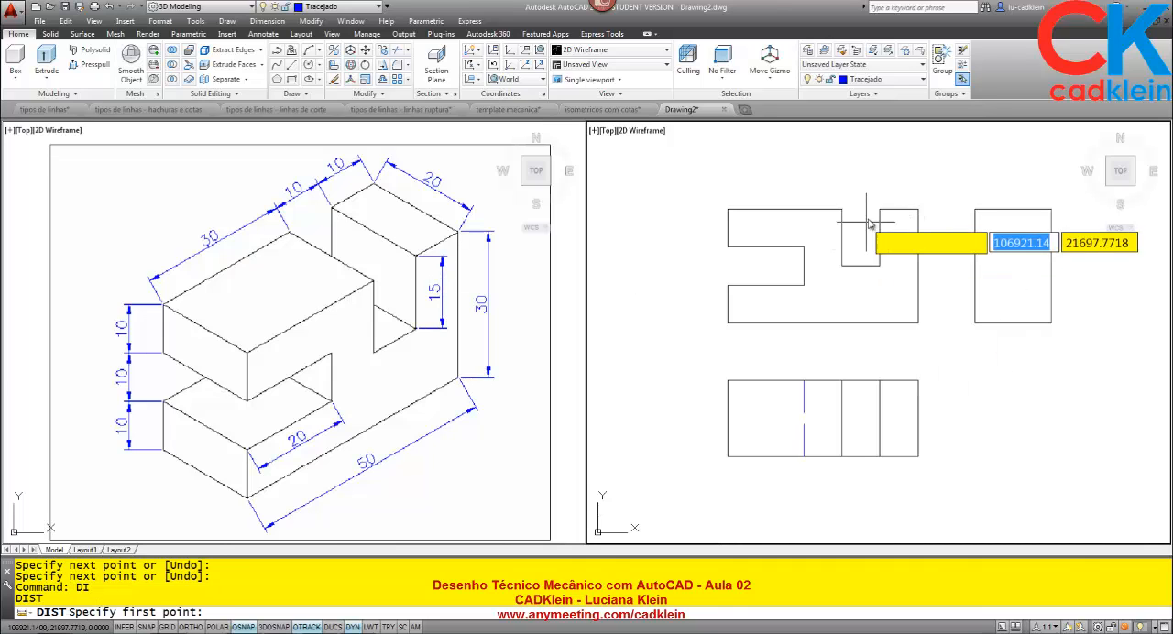
left_click(880, 209)
left_click(880, 267)
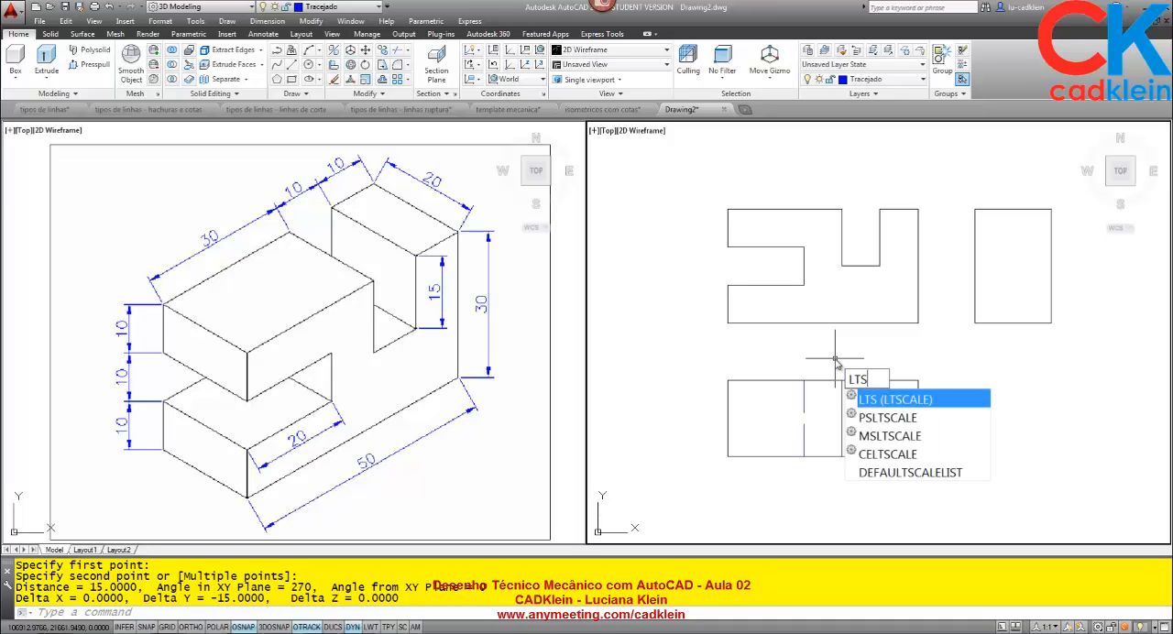
Set the global linetype scale factor to .25.
key("Return")
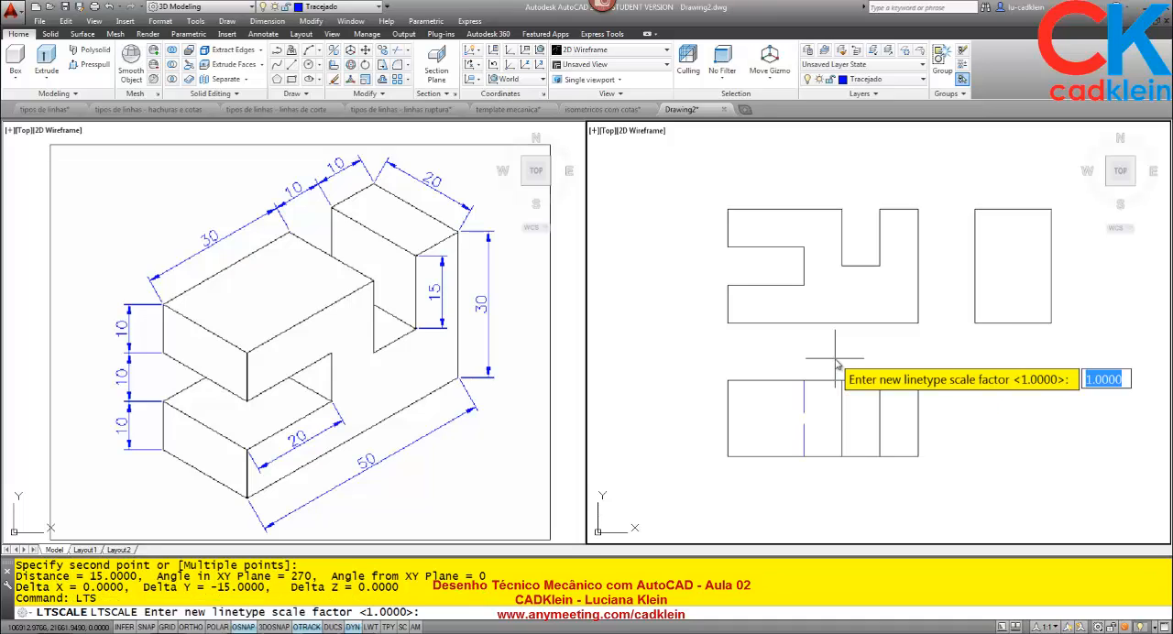
type(".25")
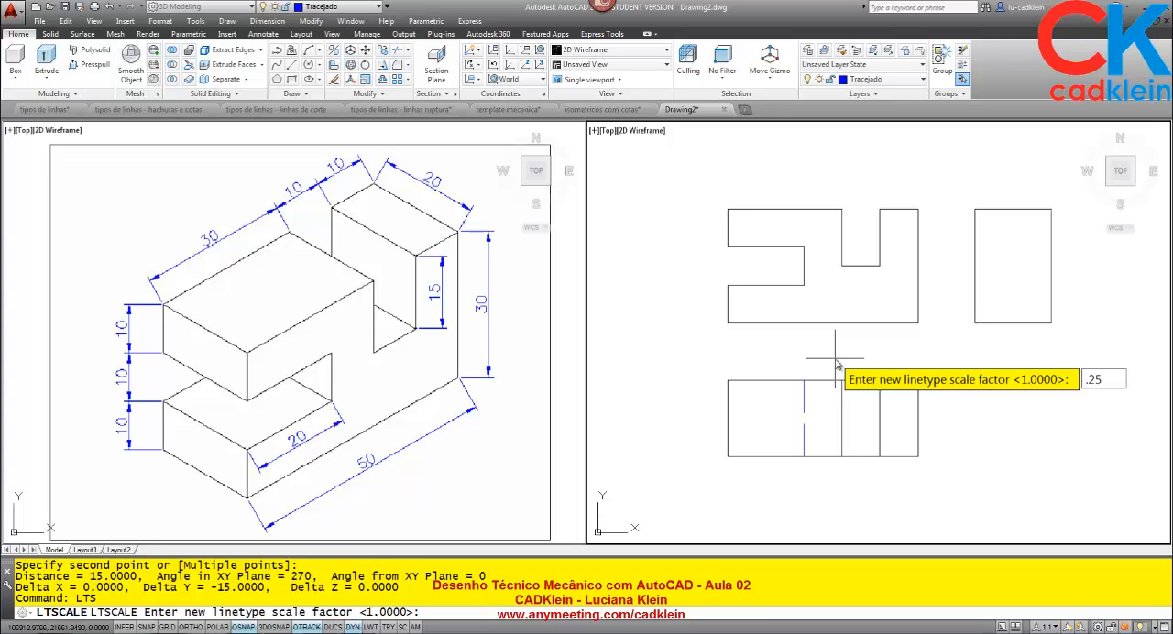
key("Return")
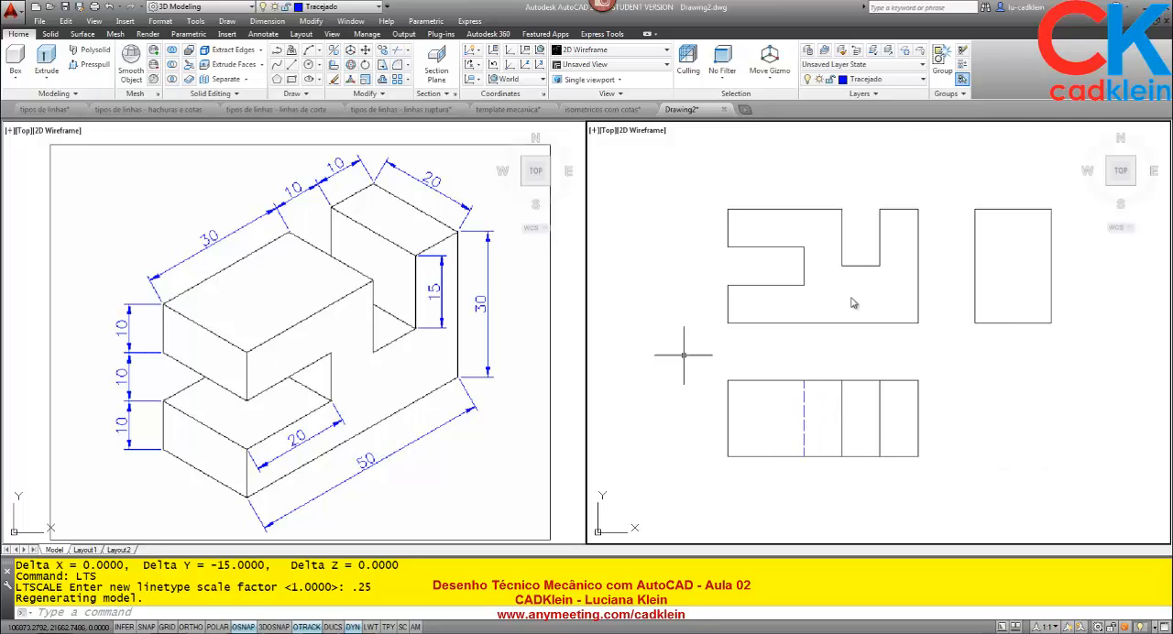
Make the Contorno layer current.
middle_click_drag(906, 348, 836, 350)
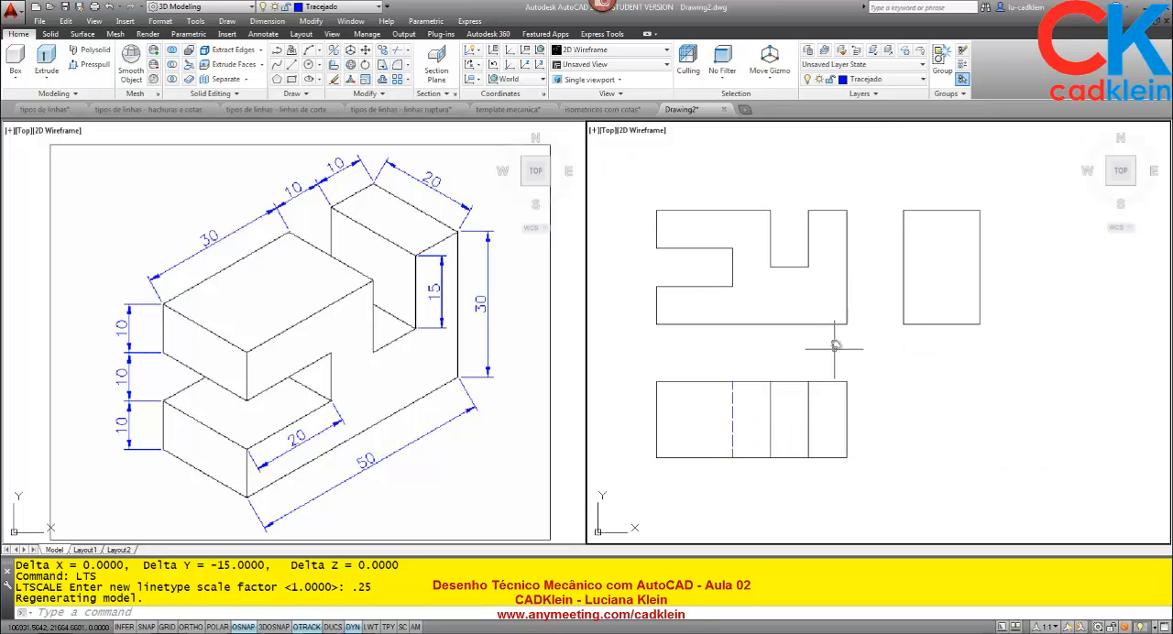
left_click(866, 79)
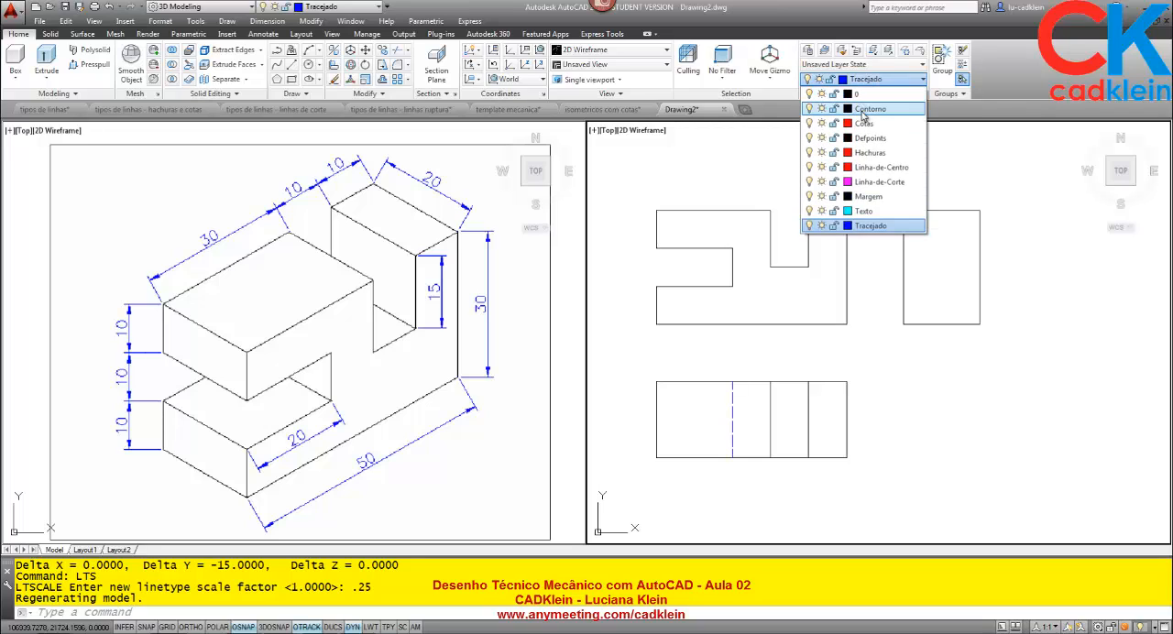
left_click(862, 111)
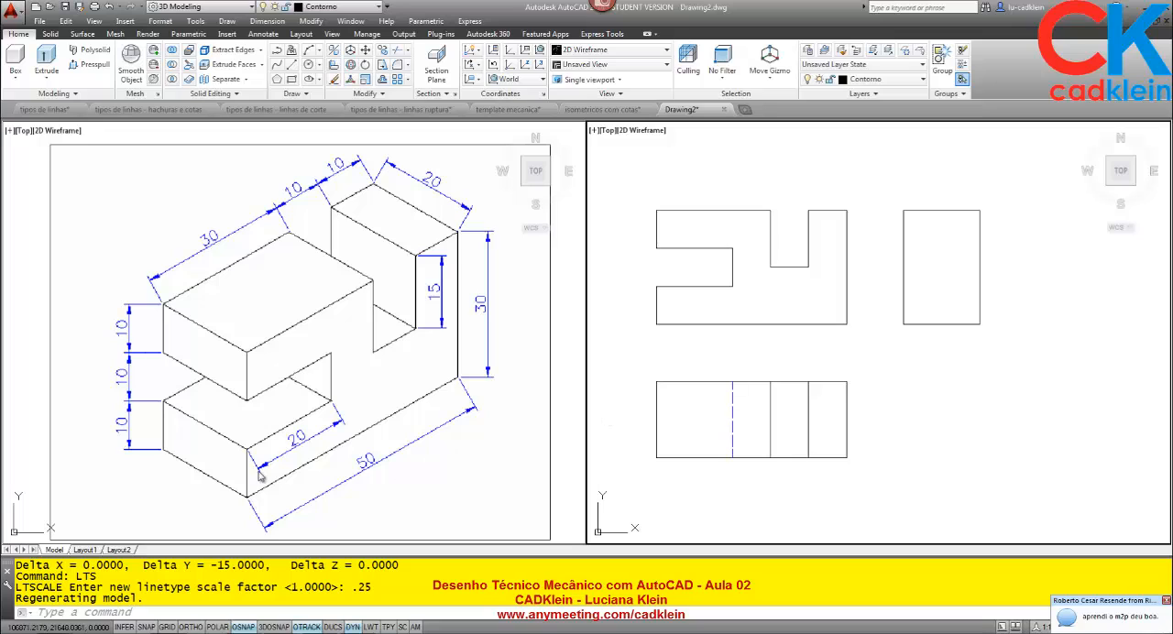
Measure the height of the front view's leg below the side slot.
left_click(235, 365)
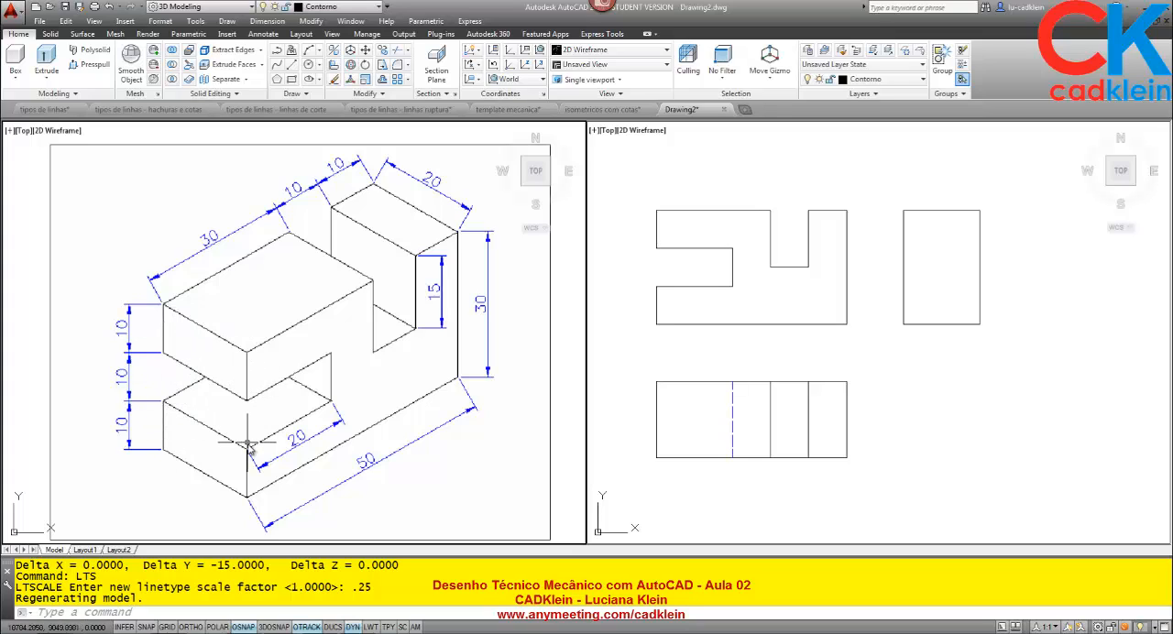
left_click(814, 270)
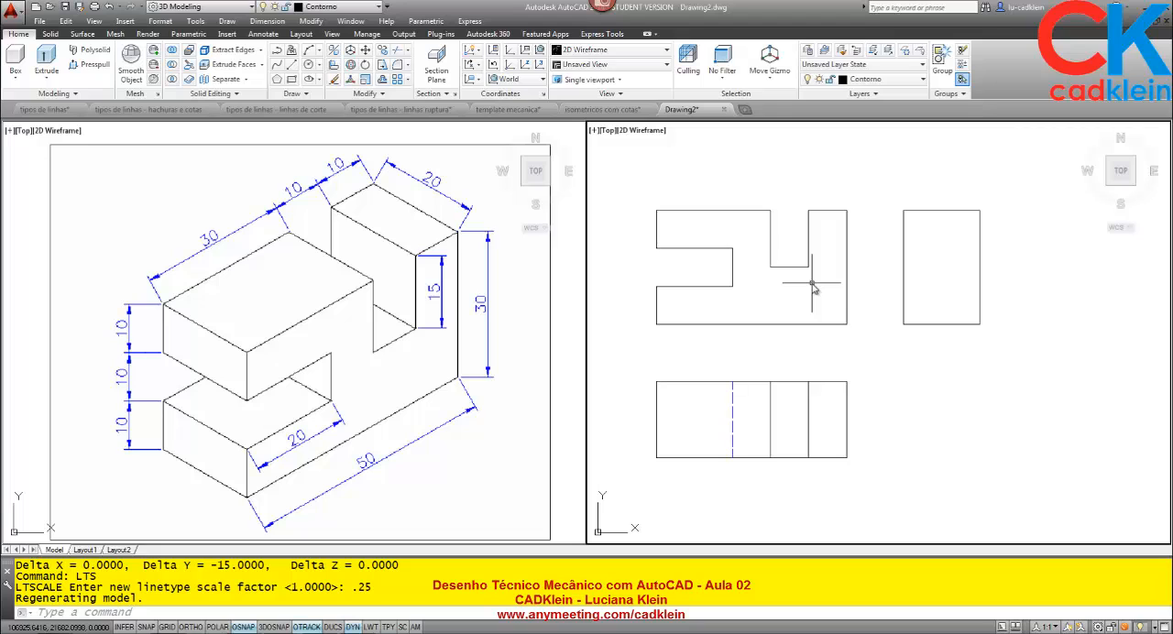
type("di")
key("Return")
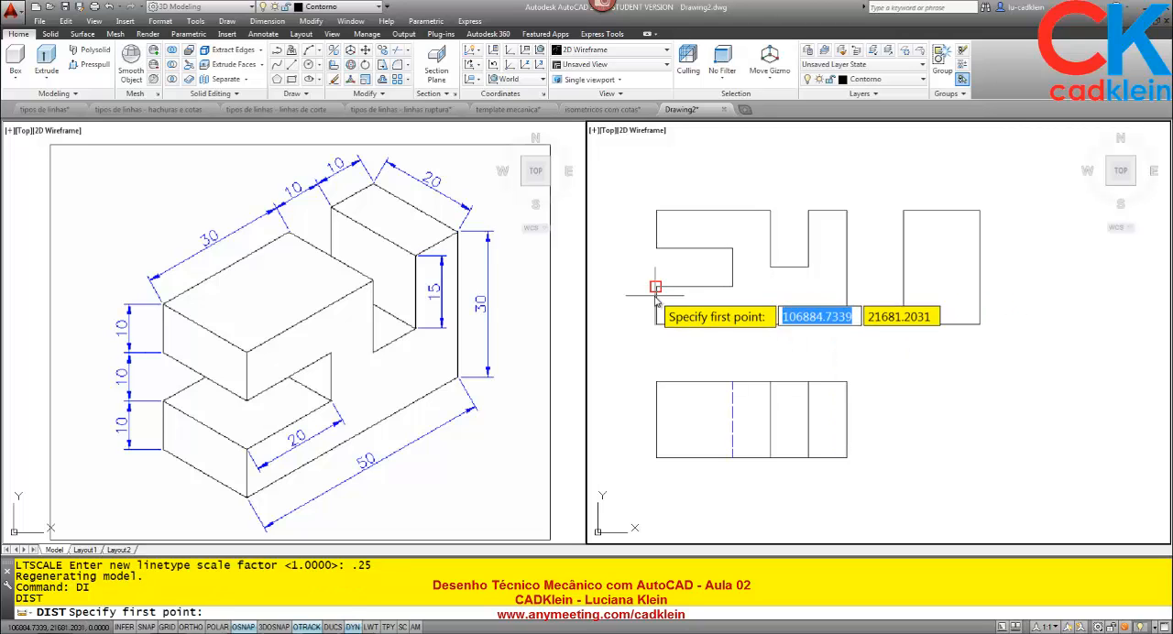
left_click(656, 286)
left_click(656, 324)
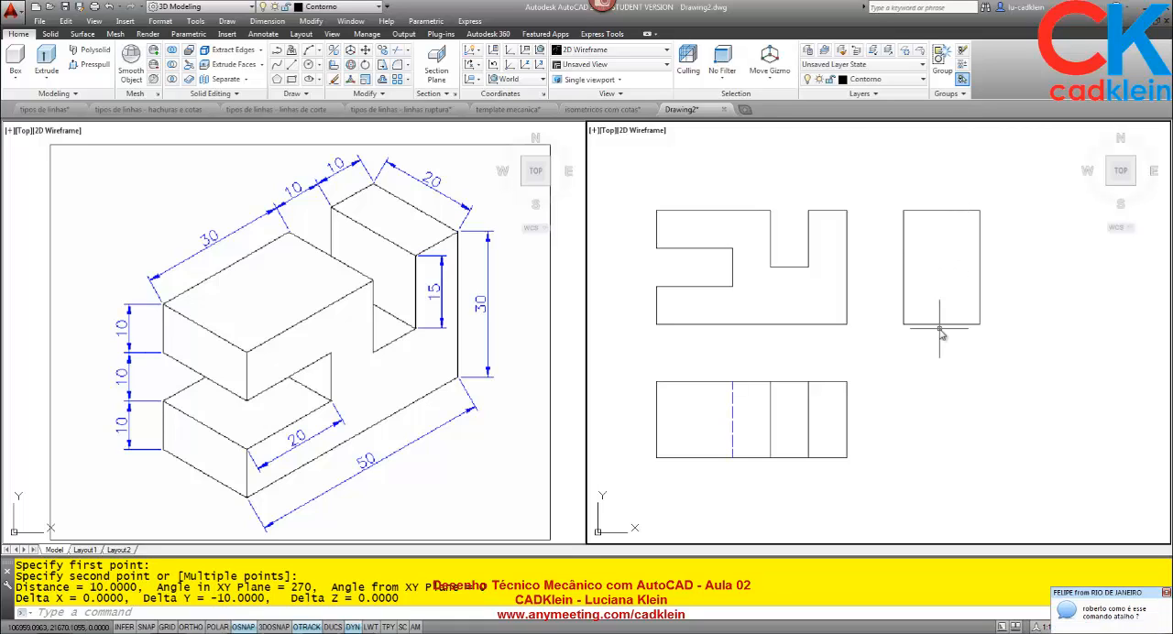
type("l")
key("Return")
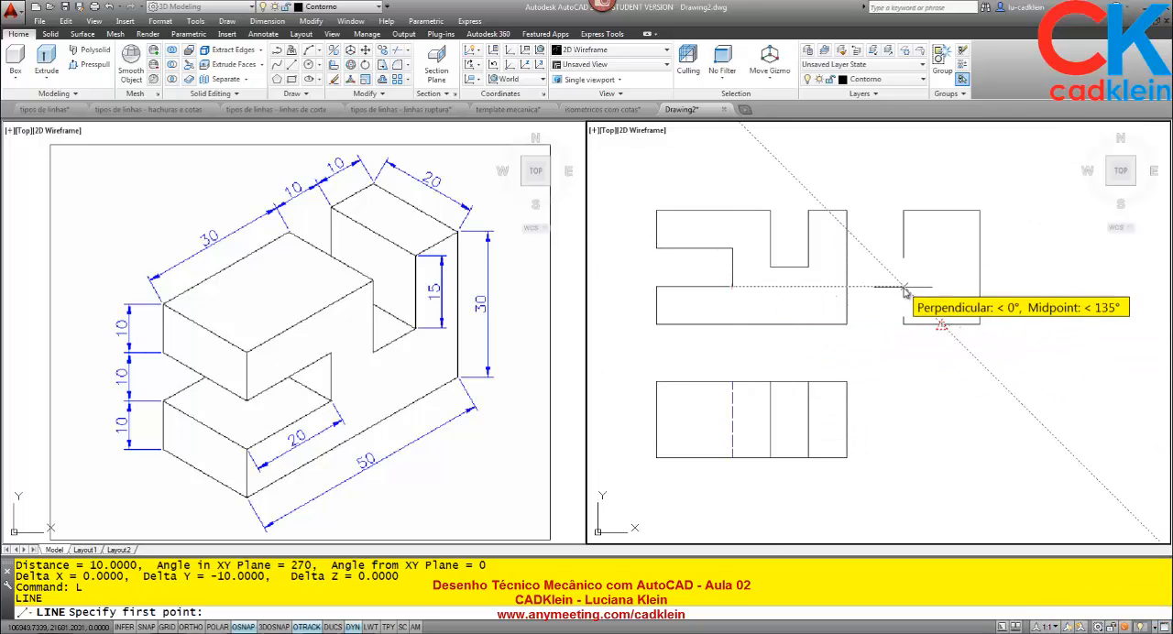
key("Escape")
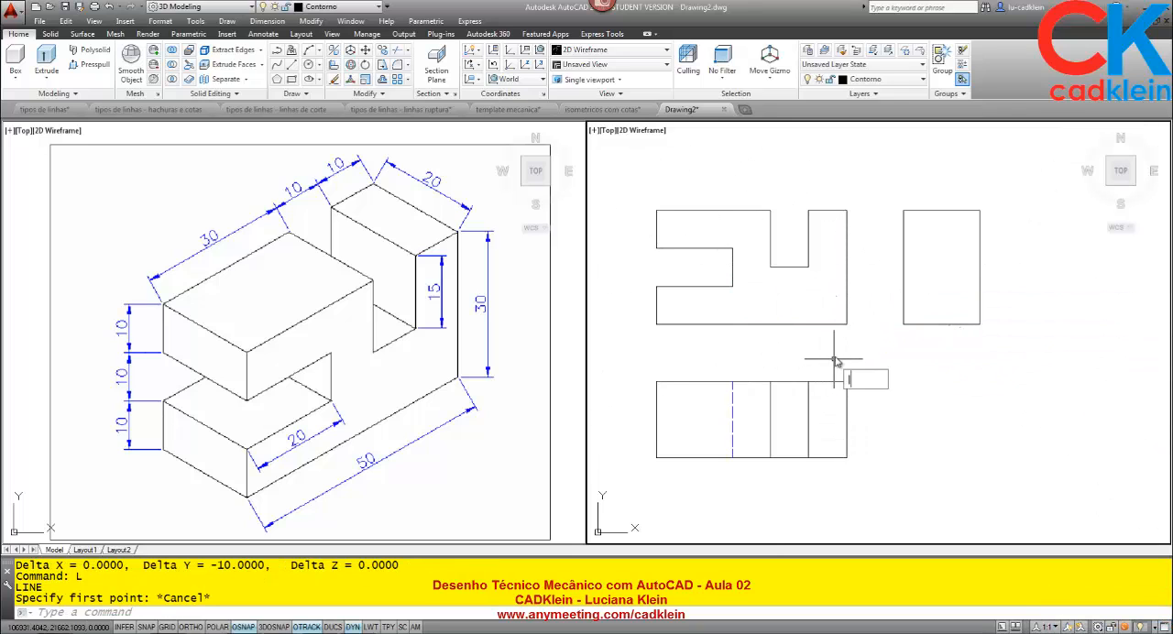
Draw two horizontal lines across the side view, aligned with the lower and upper edges of the front view's side slot.
type("l")
key("Return")
left_click(904, 286)
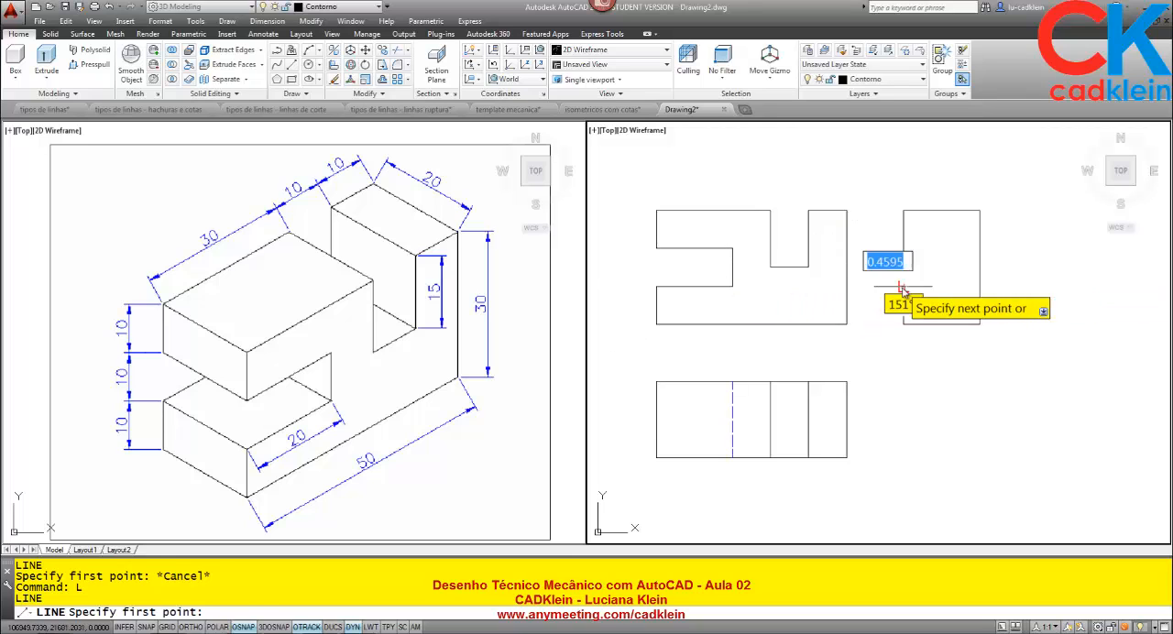
left_click(978, 287)
key("Return")
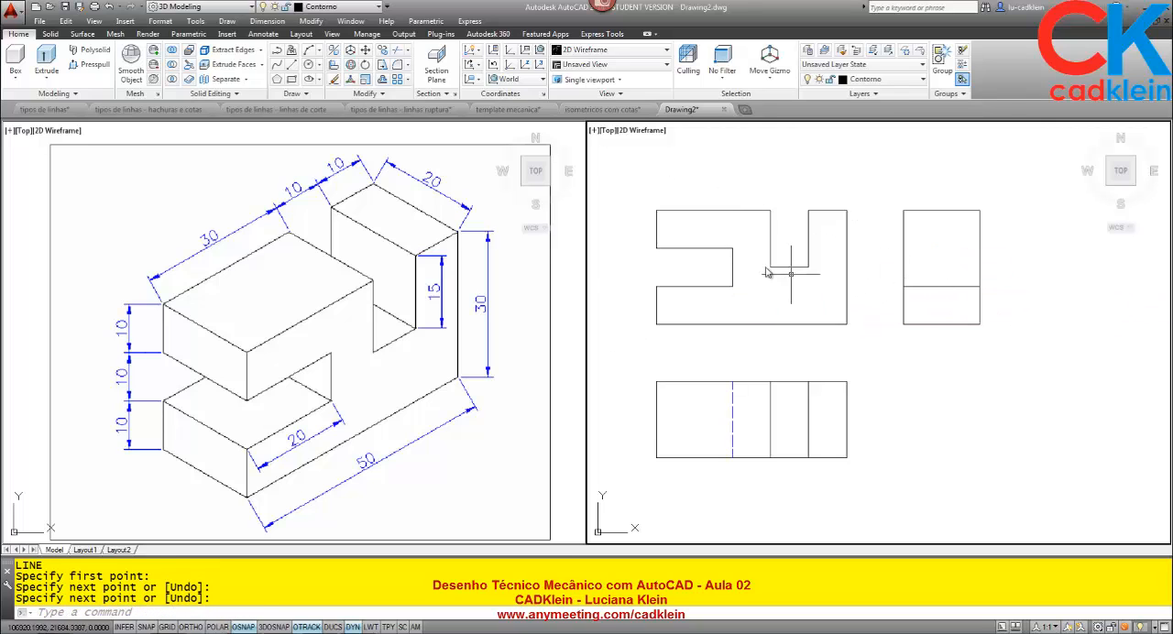
key("Return")
left_click(903, 247)
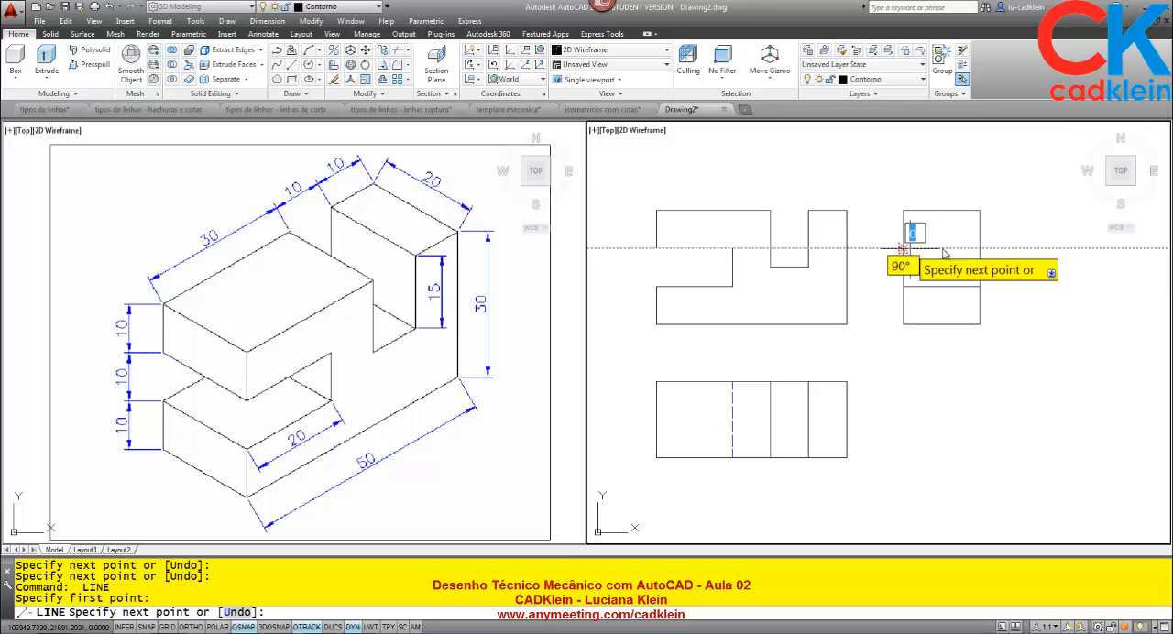
left_click(978, 249)
key("Return")
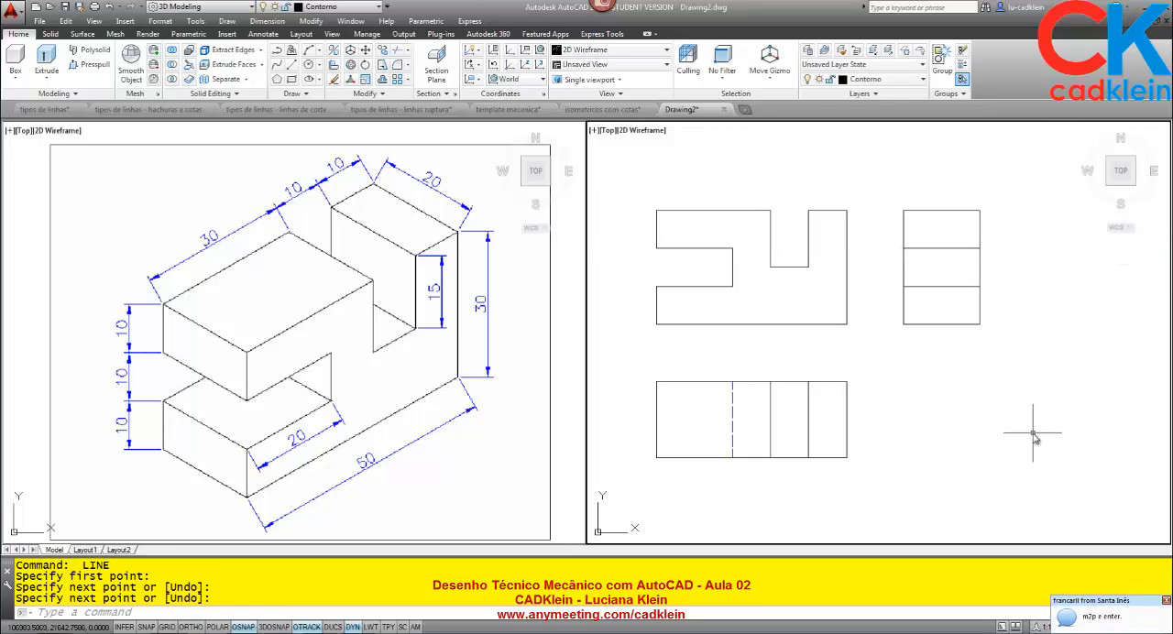
Erase the two horizontal lines inside the side view.
left_click(962, 307)
left_click(938, 231)
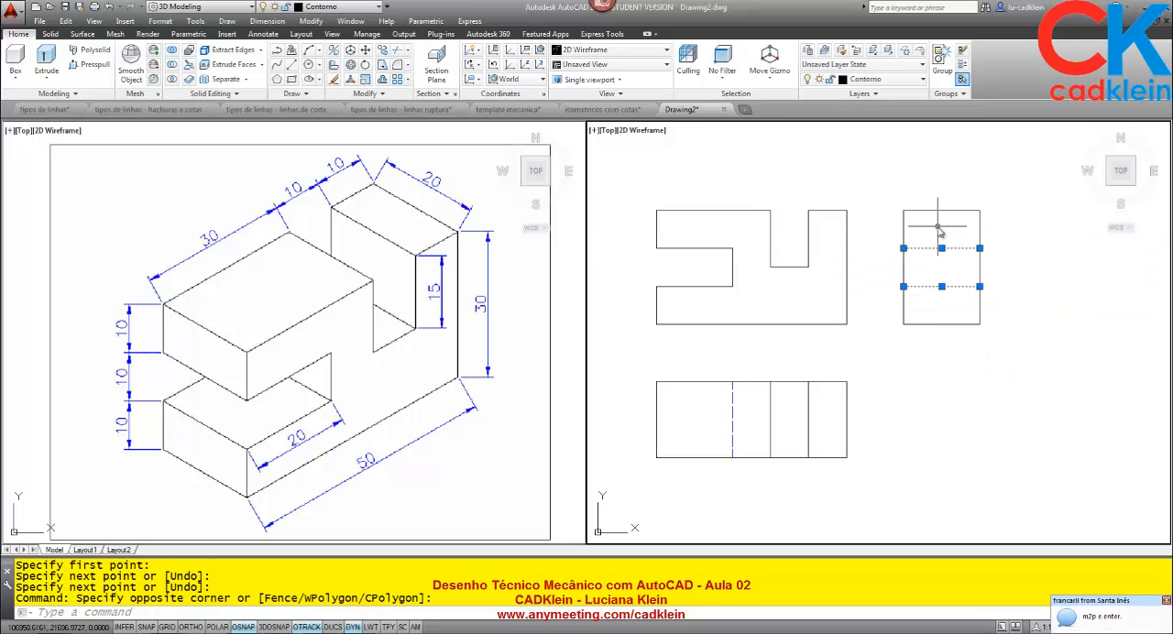
key("Delete")
Offset the side view's top edge downward by 10, and offset the resulting line down by another 10.
type("o")
key("Return")
type("10")
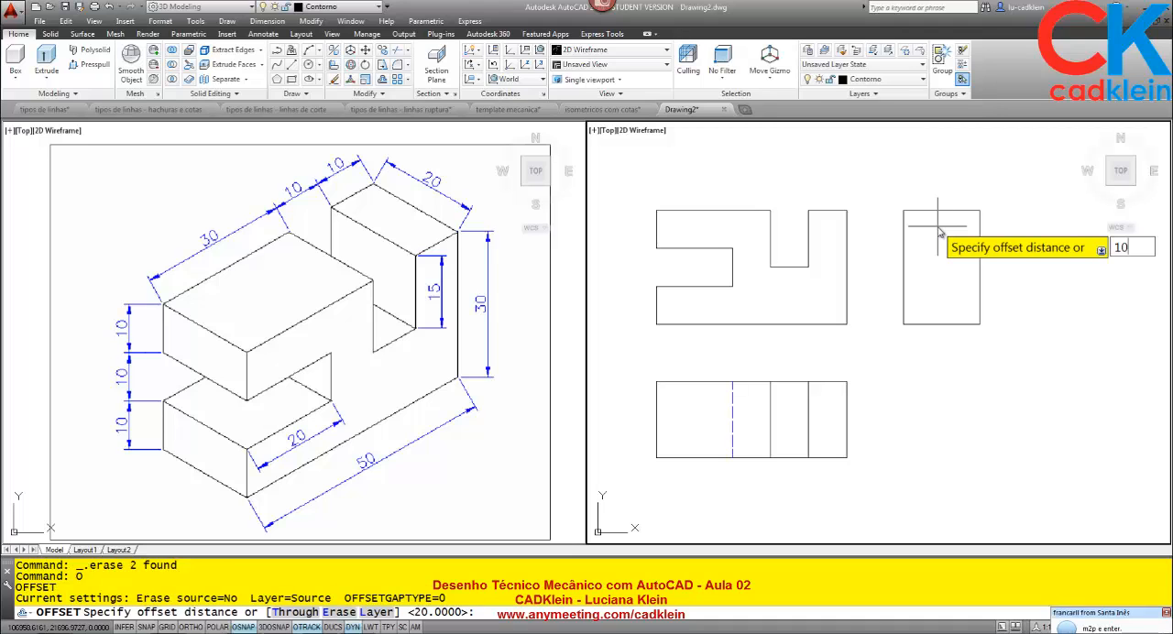
key("Return")
left_click(940, 211)
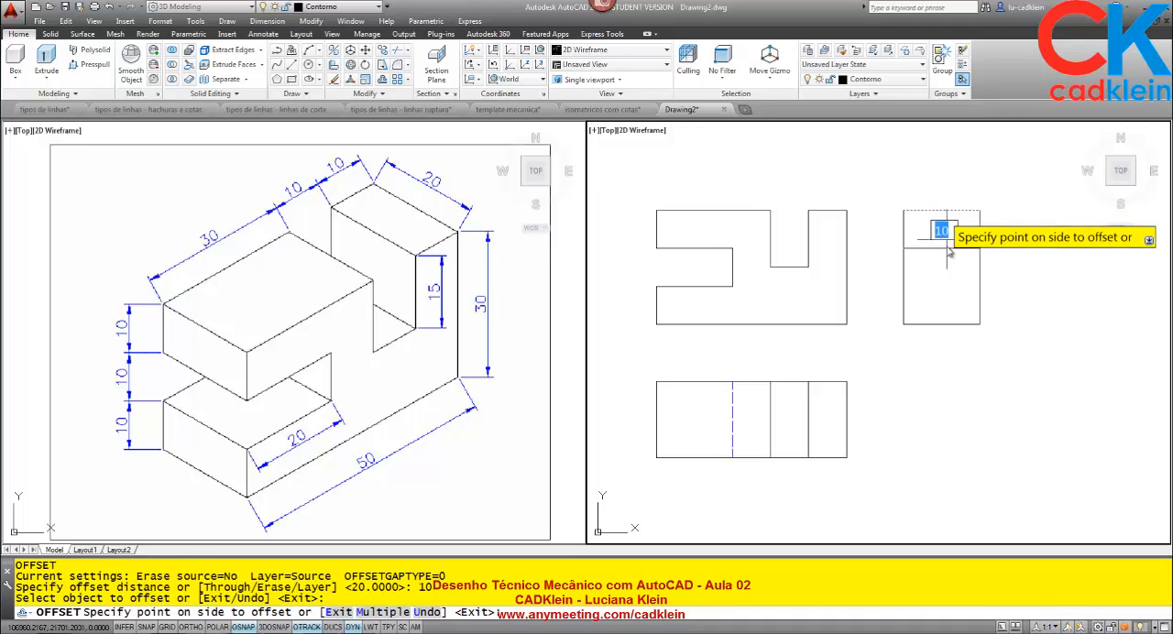
left_click(944, 240)
left_click(947, 249)
left_click(949, 313)
key("Return")
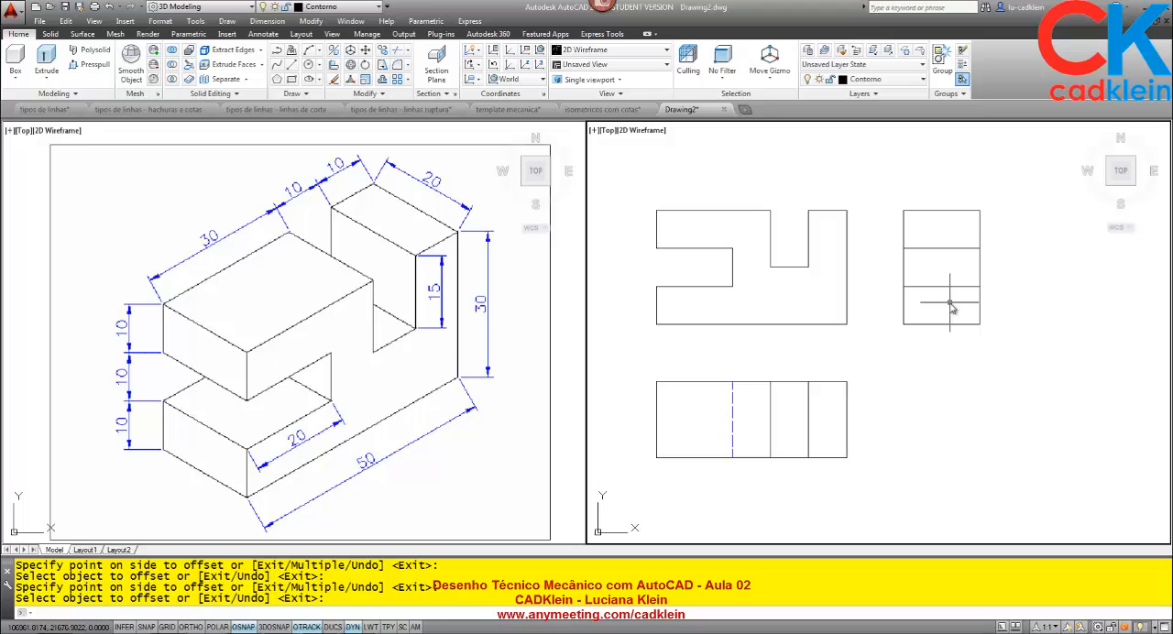
Draw a horizontal hidden line on the Tracejado layer across the side view, level with the floor of the front view's upper notch.
left_click(406, 377)
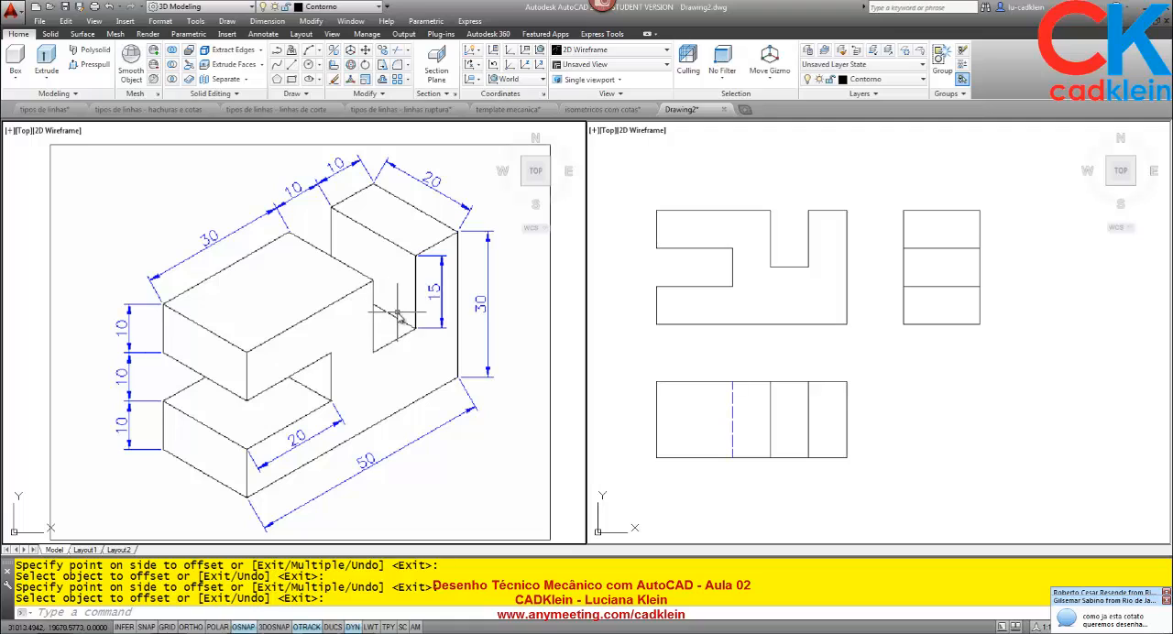
left_click(778, 269)
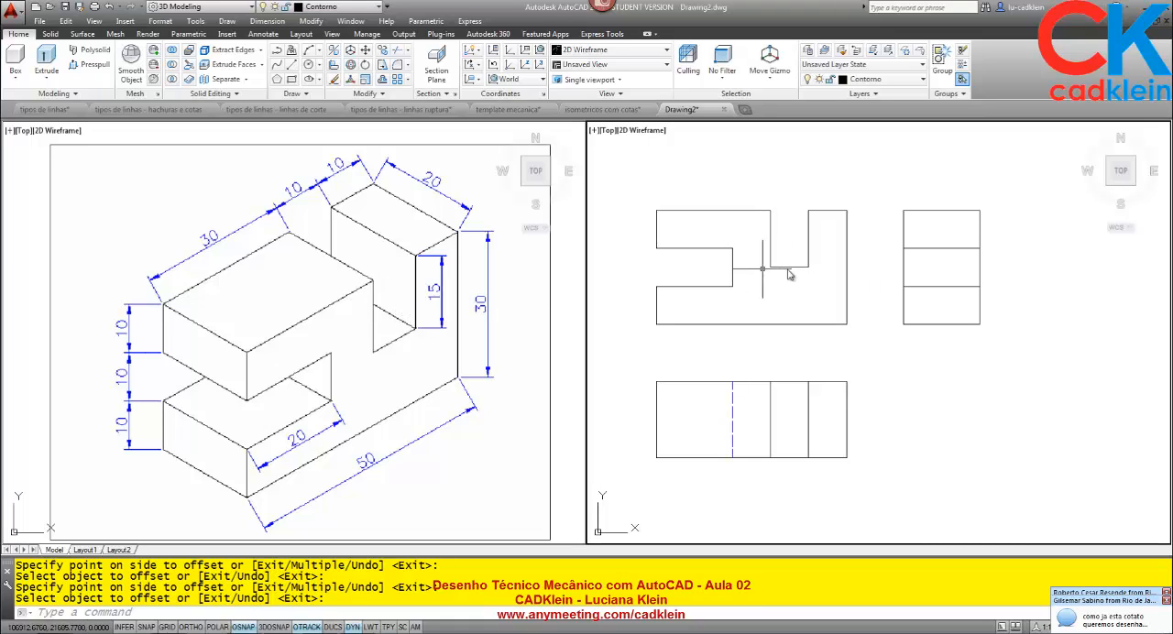
left_click(880, 79)
left_click(871, 225)
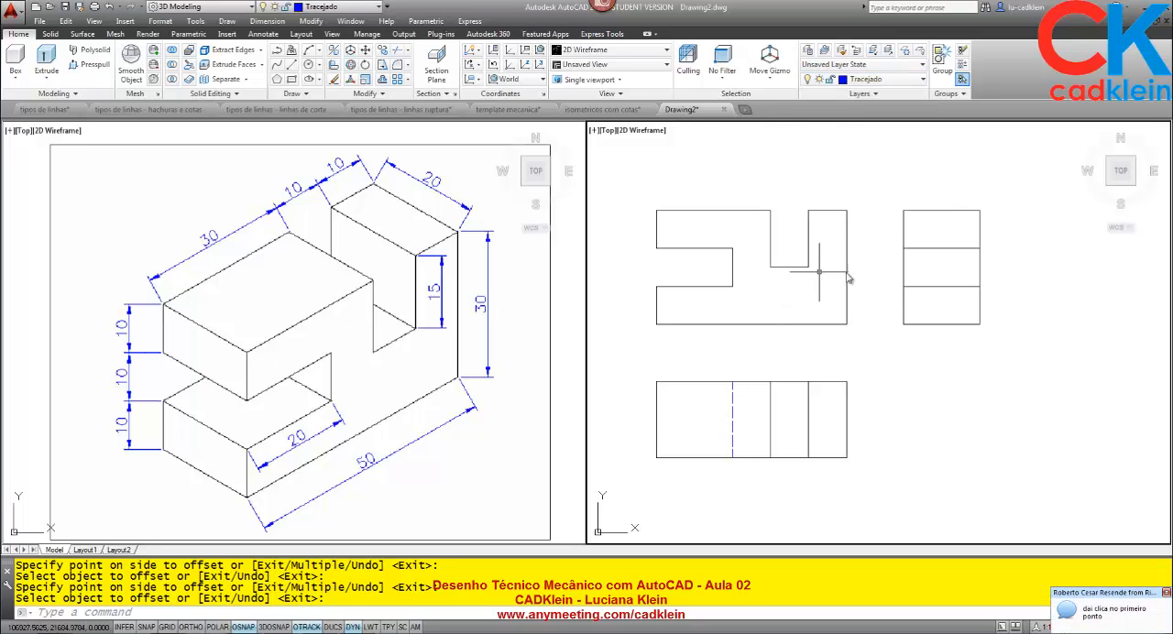
type("l")
key("Return")
left_click(903, 267)
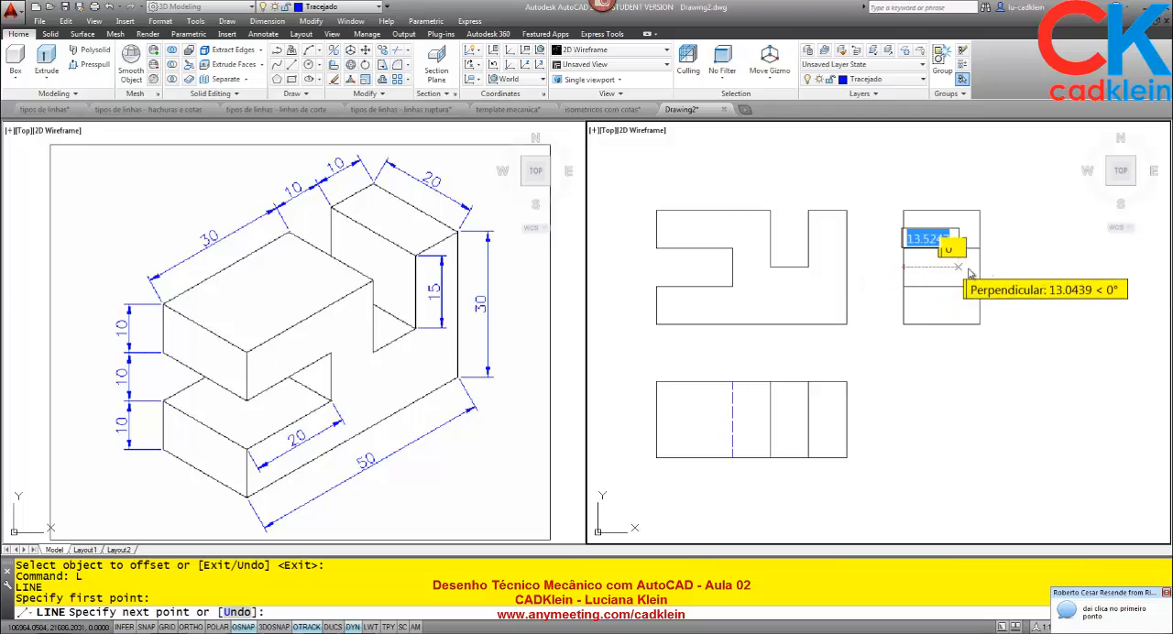
left_click(979, 267)
key("Return")
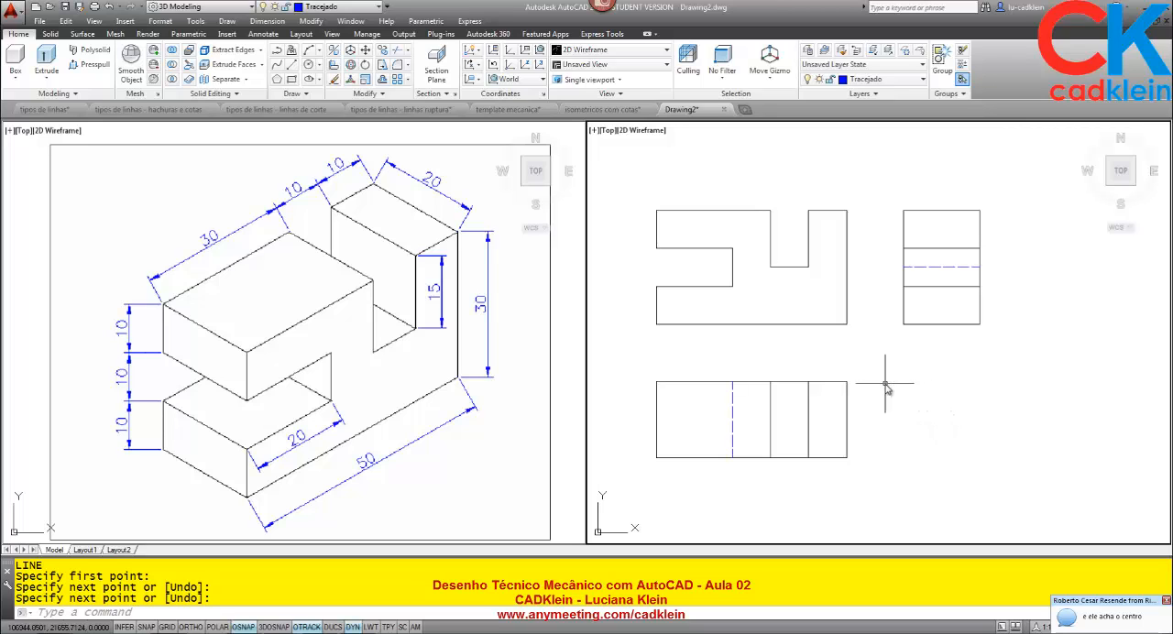
Copy the front view into the empty area below the three orthographic views.
key("Return")
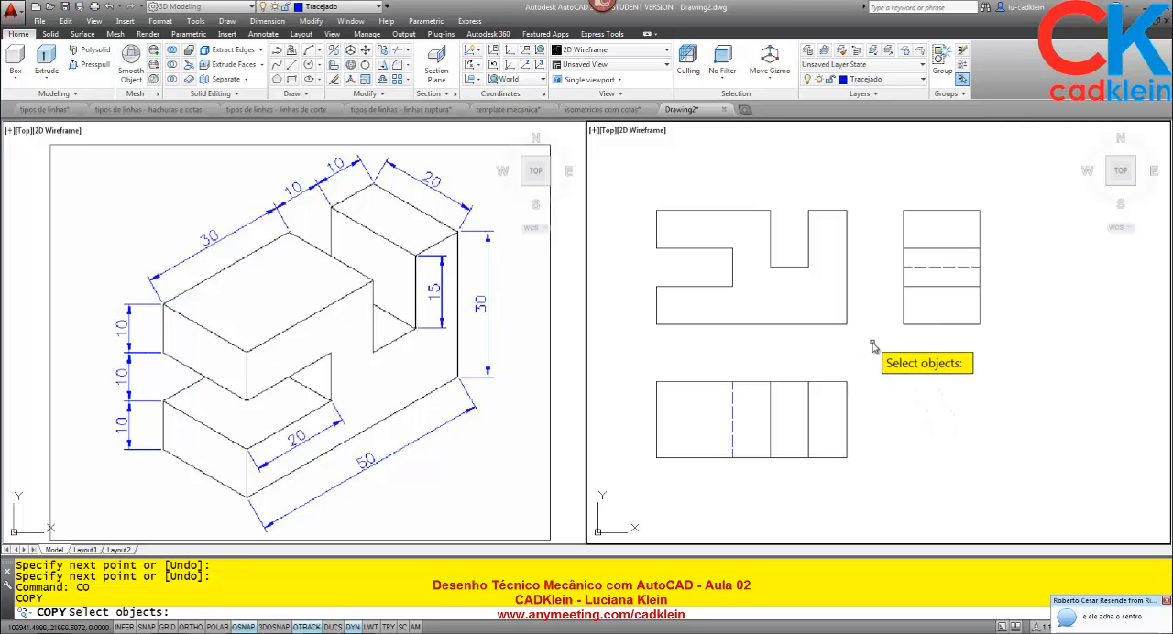
left_click(872, 341)
left_click(649, 204)
key("Return")
left_click(808, 268)
scroll(809, 268, "down", 10)
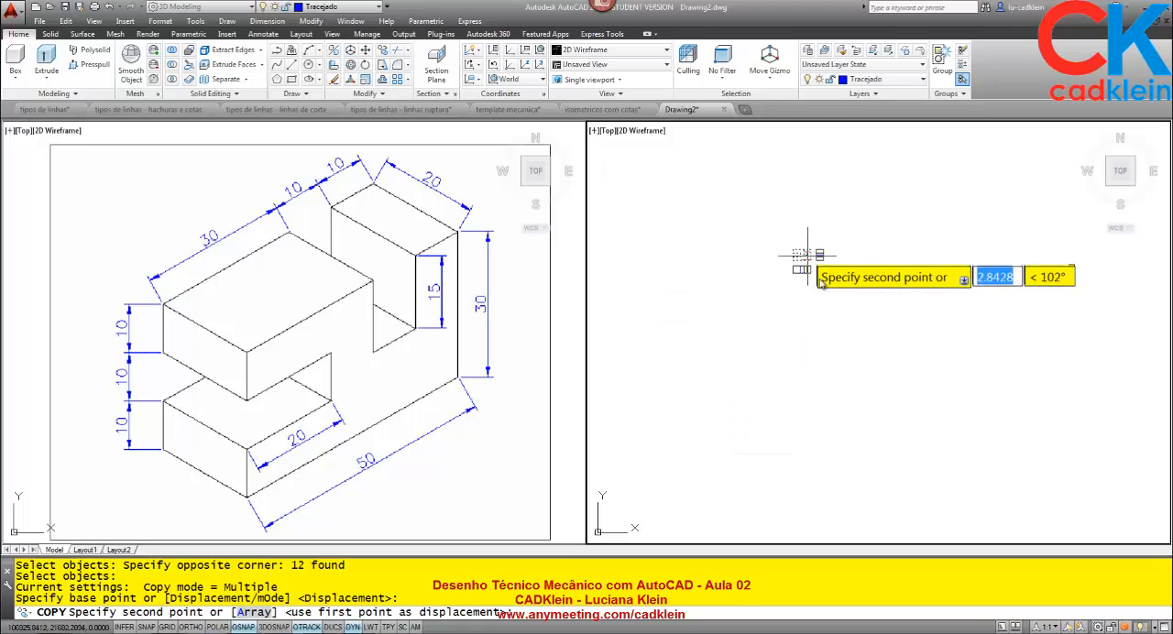
left_click(807, 329)
key("Return")
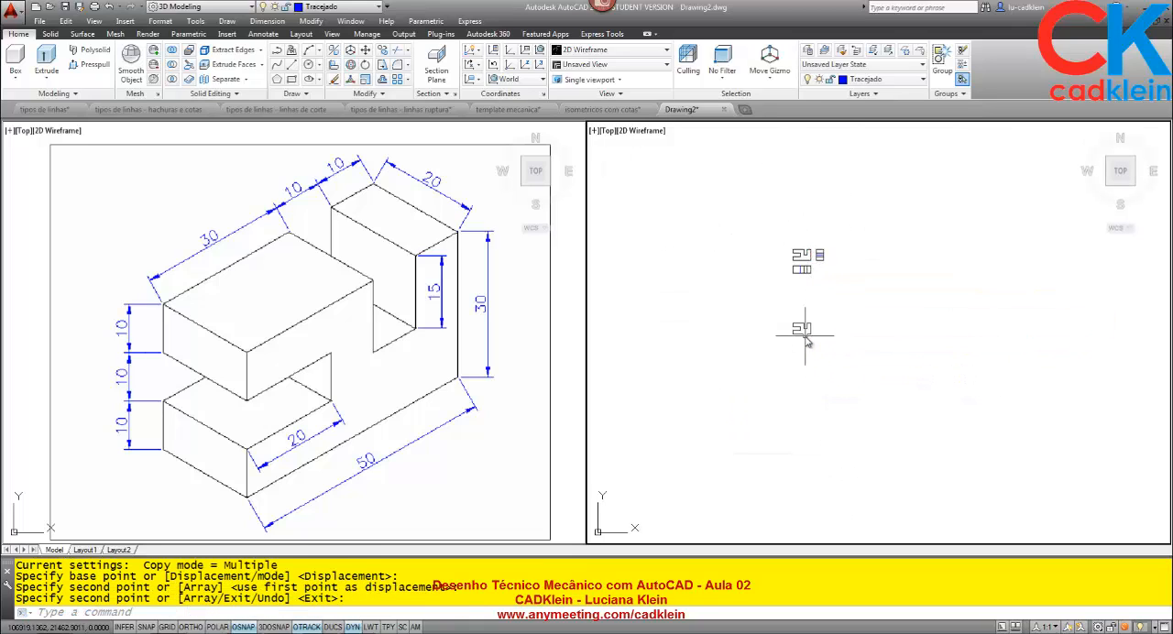
Convert the copied front view's closed outline into a region.
scroll(801, 321, "up", 8)
type("region")
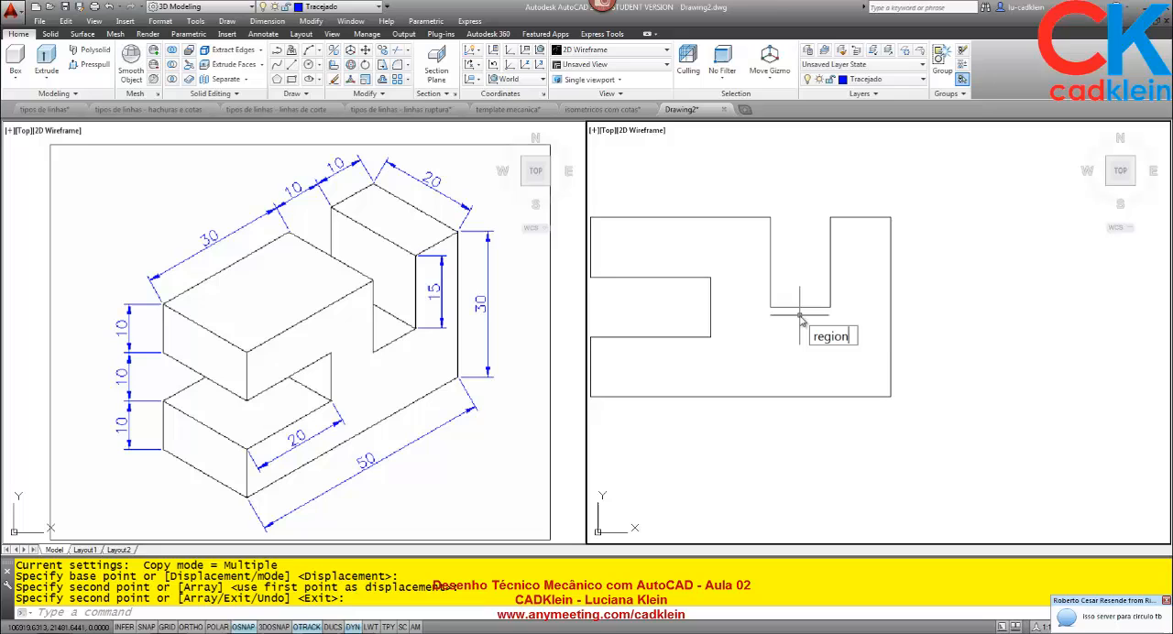
key("Return")
scroll(800, 316, "down", 2)
left_click(898, 412)
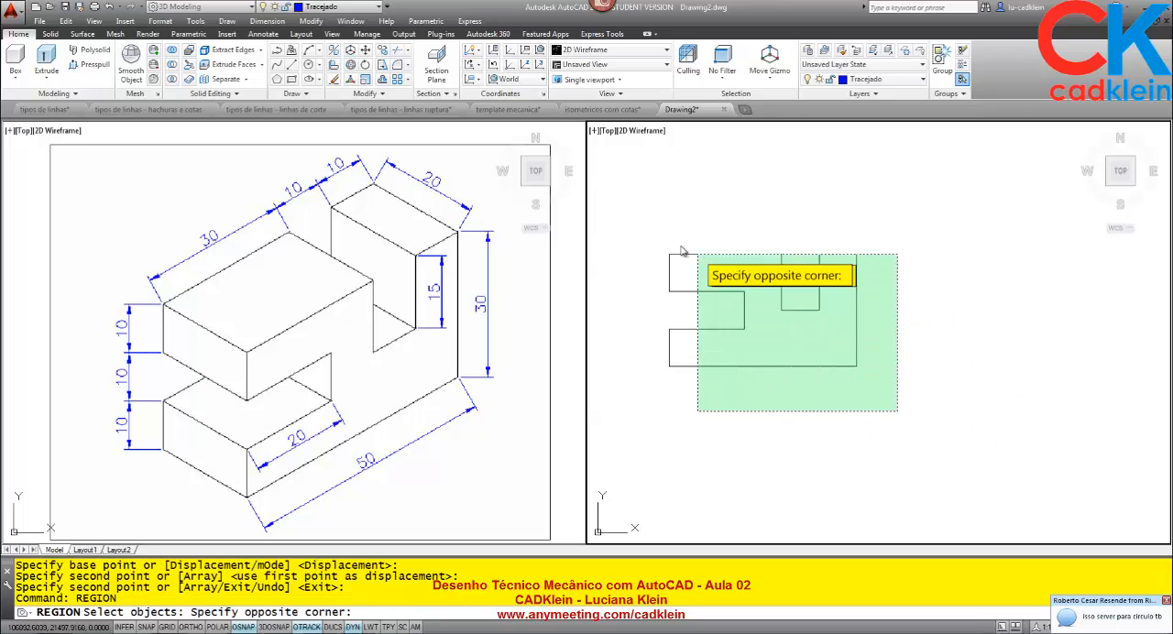
left_click(639, 222)
key("Return")
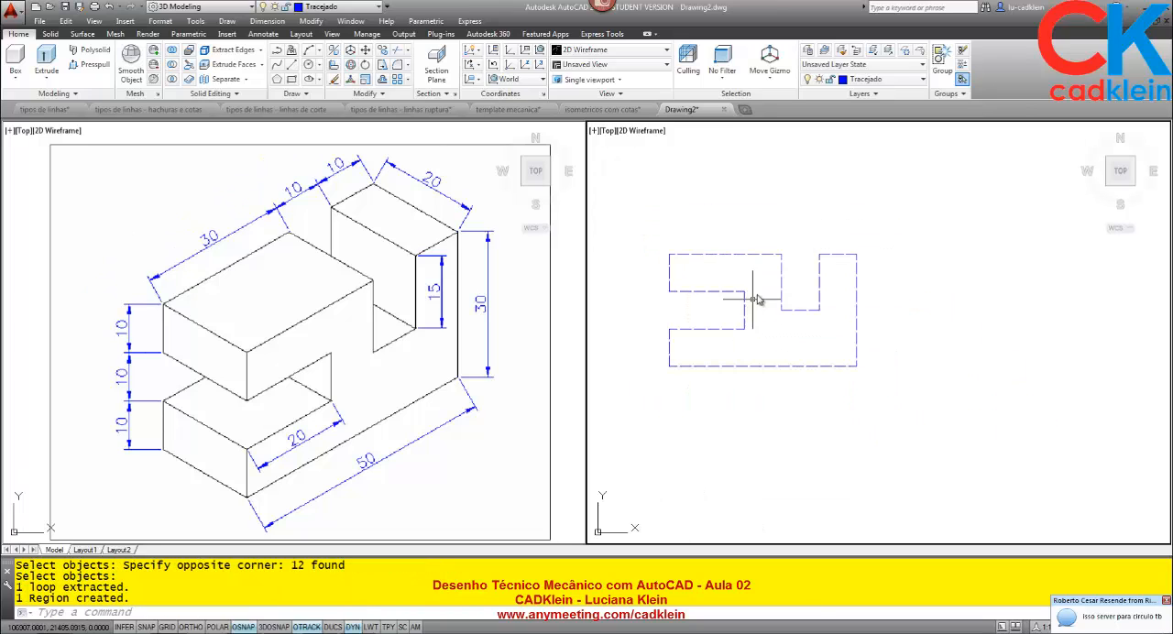
Make Contorno the current layer and move the new region onto the Contorno layer.
left_click(880, 80)
left_click(866, 102)
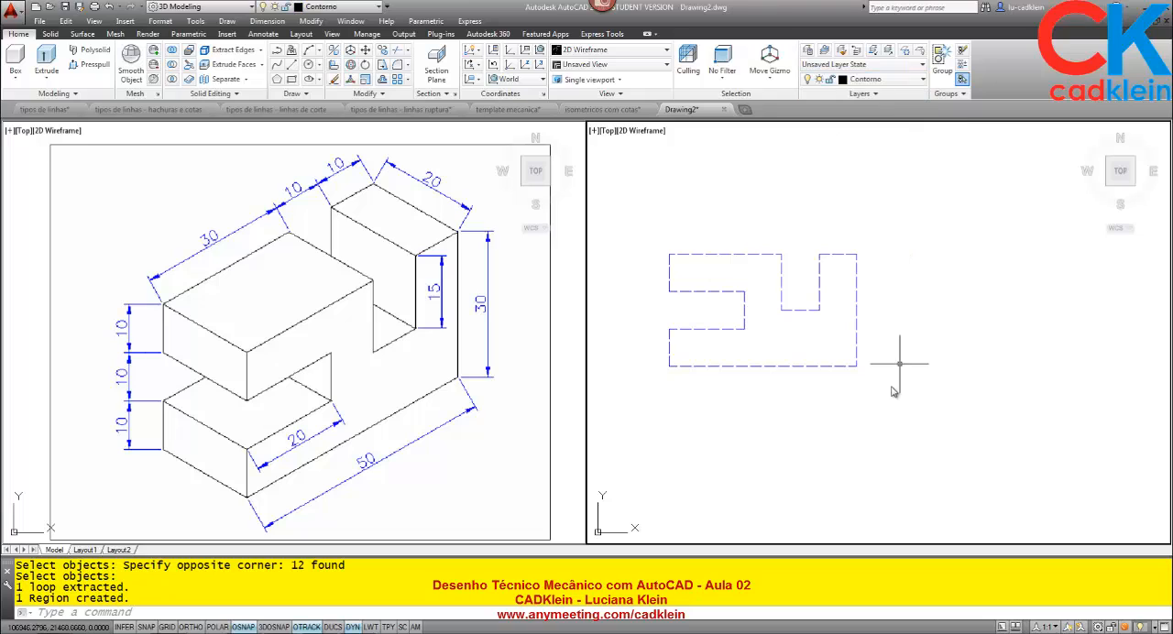
left_click(820, 338)
left_click(832, 220)
left_click(875, 80)
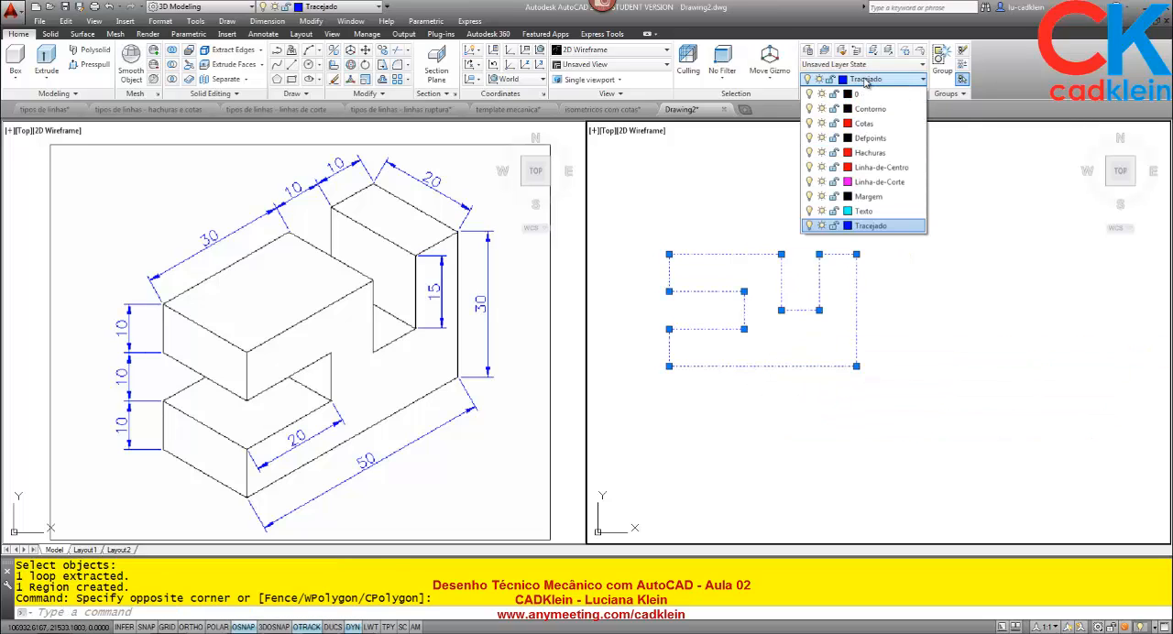
left_click(863, 95)
key("Escape")
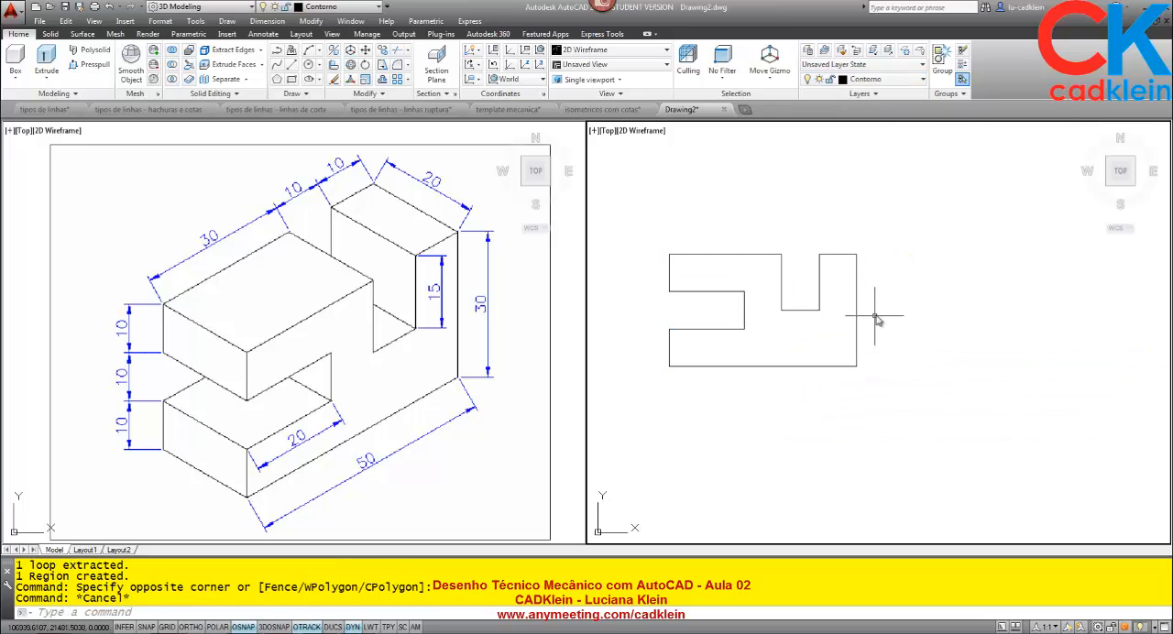
Extrude the front view region to a height of 20.
type("extr")
key("Return")
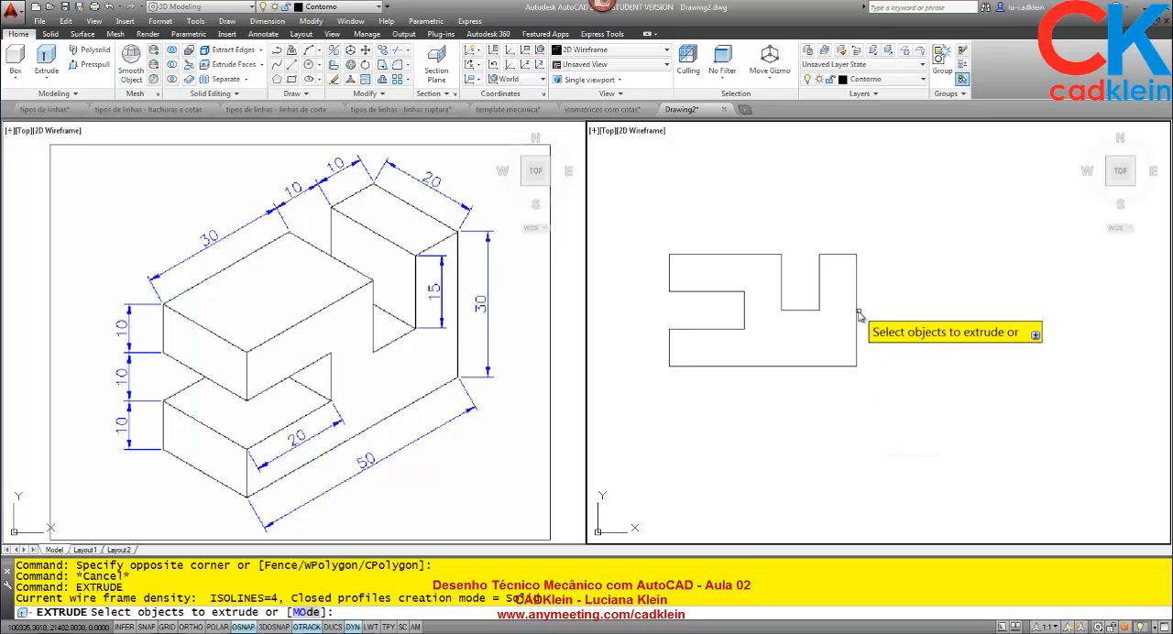
left_click(856, 315)
key("Return")
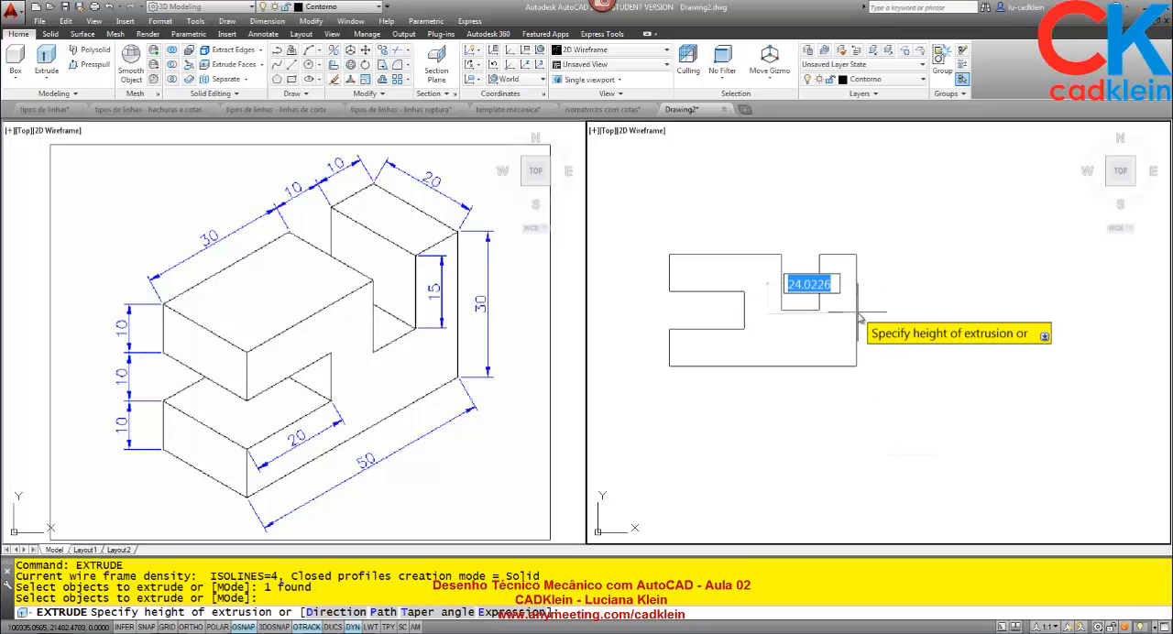
type("20")
key("Return")
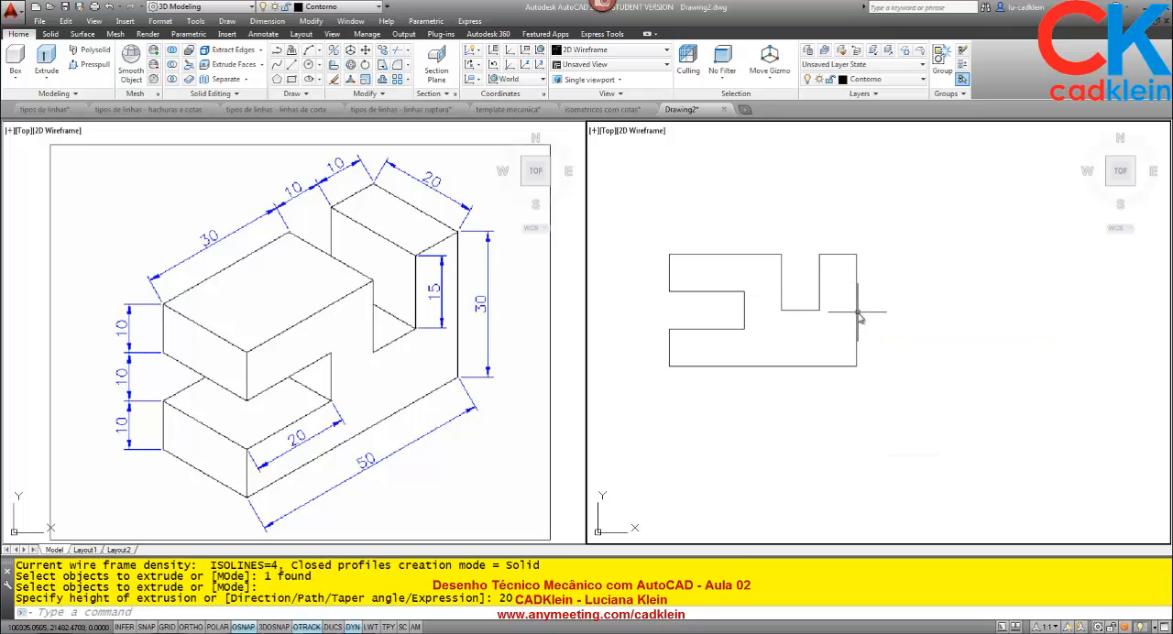
Set the viewport with the reference image to an isometric view showing the top, left and front sides.
left_click(467, 315)
left_click(499, 135)
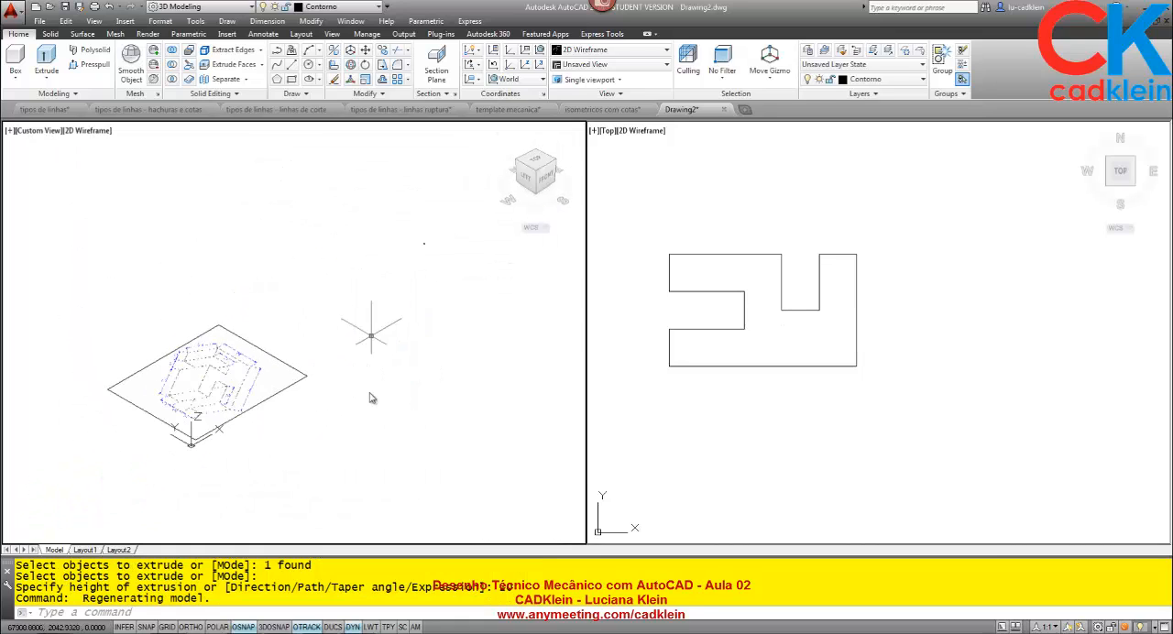
middle_click_drag(353, 374, 265, 436)
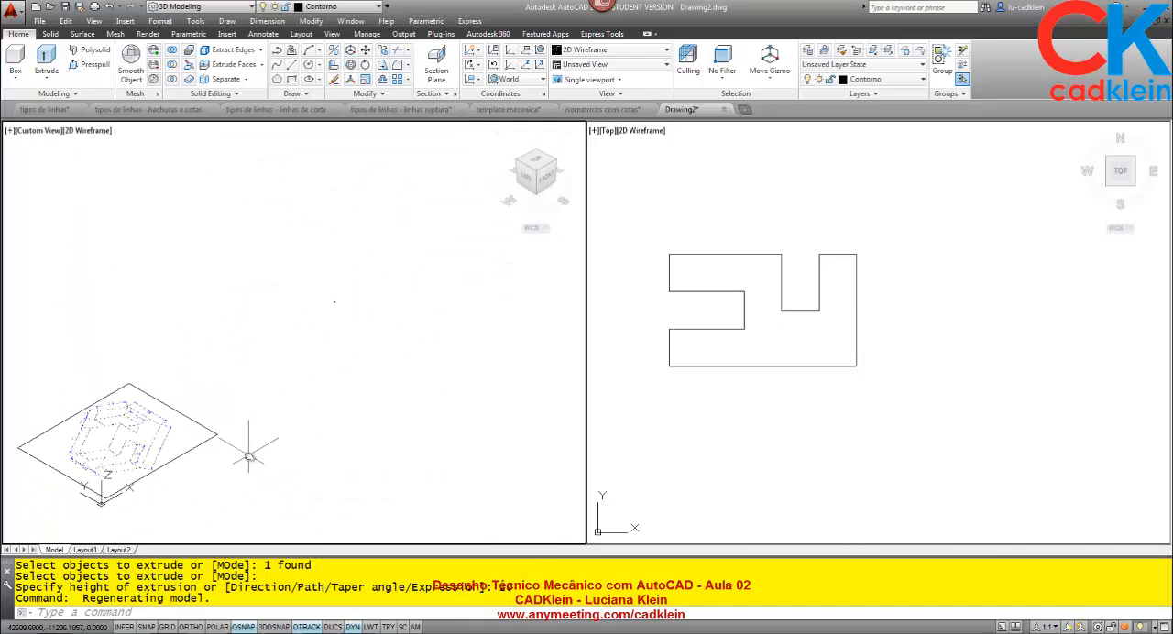
type("xref")
key("Return")
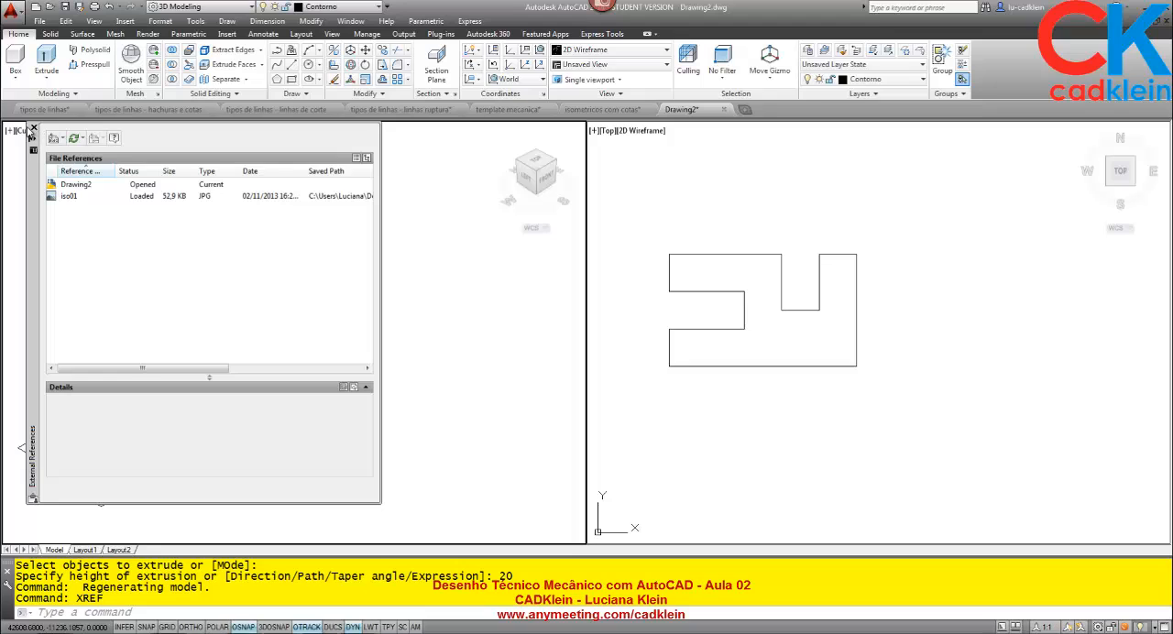
left_click(33, 130)
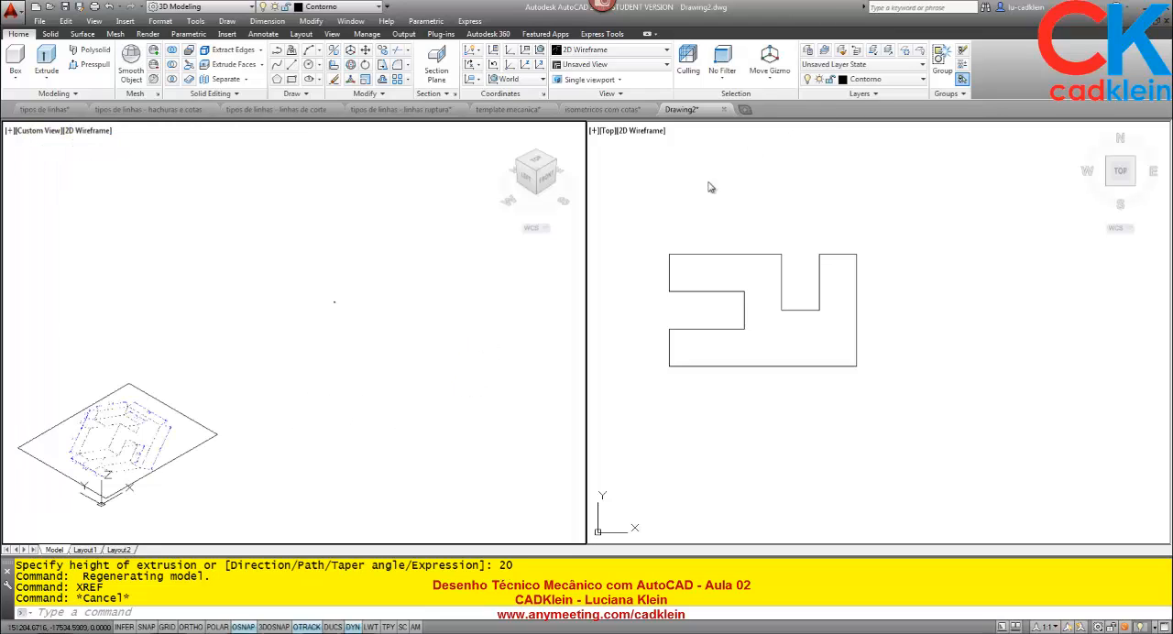
Create a new layer named imagem and freeze it.
type("la")
key("Return")
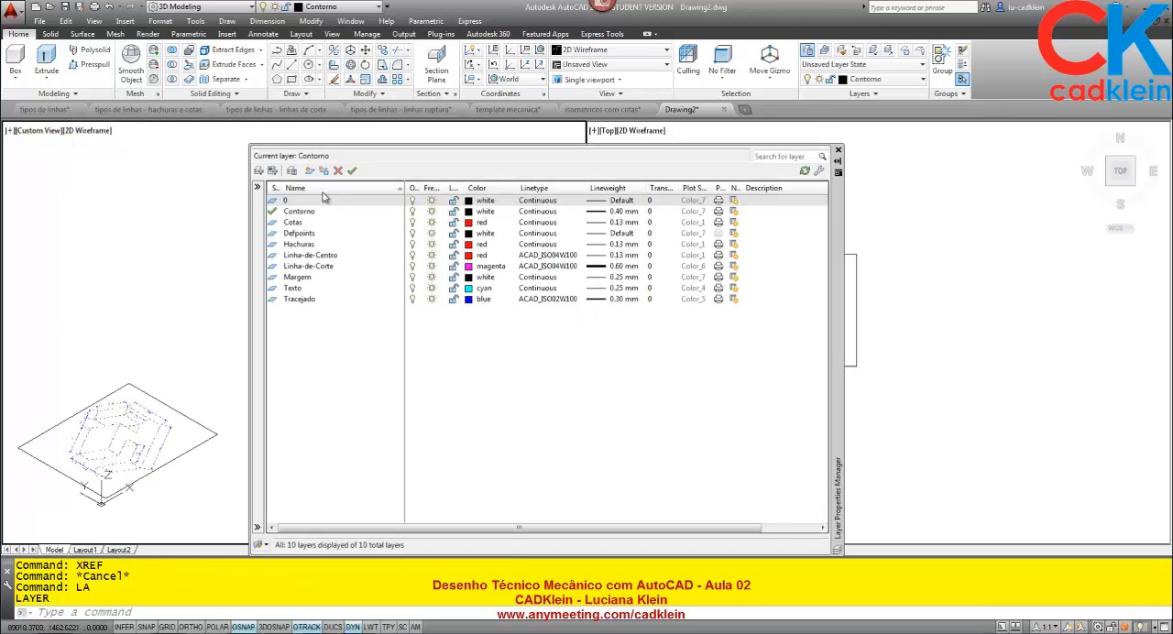
left_click(311, 172)
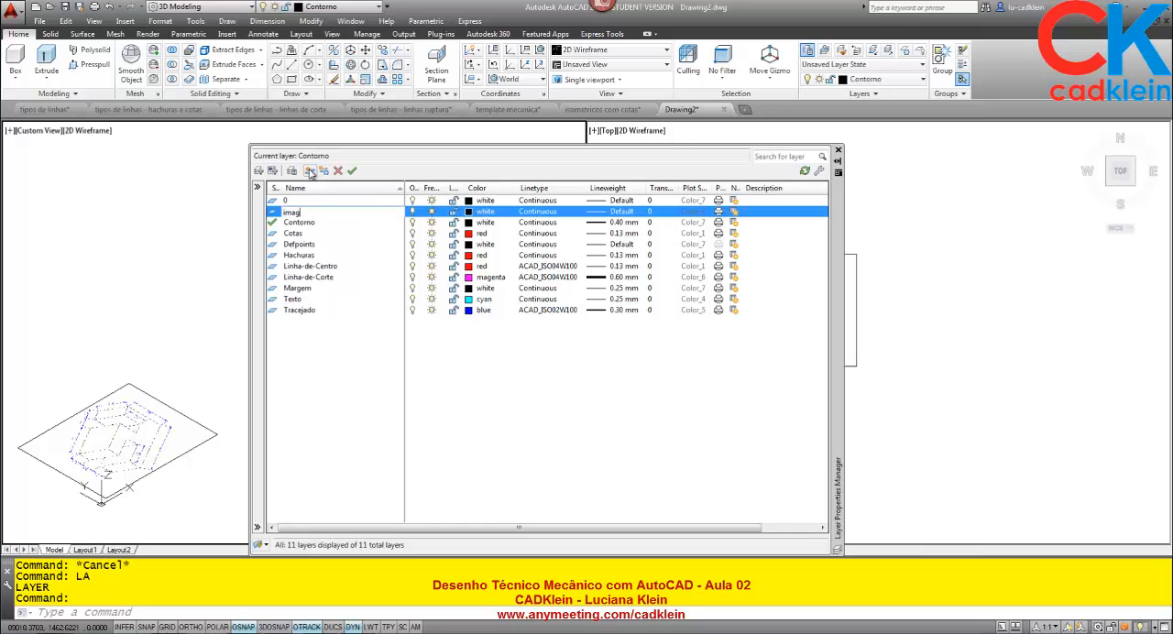
key("Return")
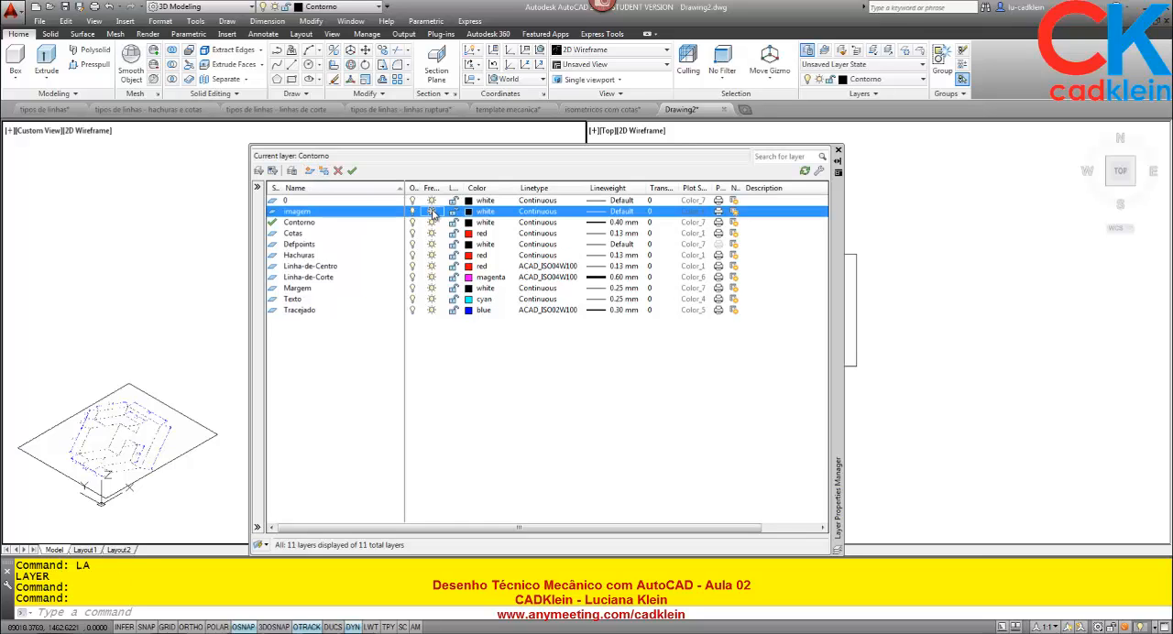
left_click(838, 151)
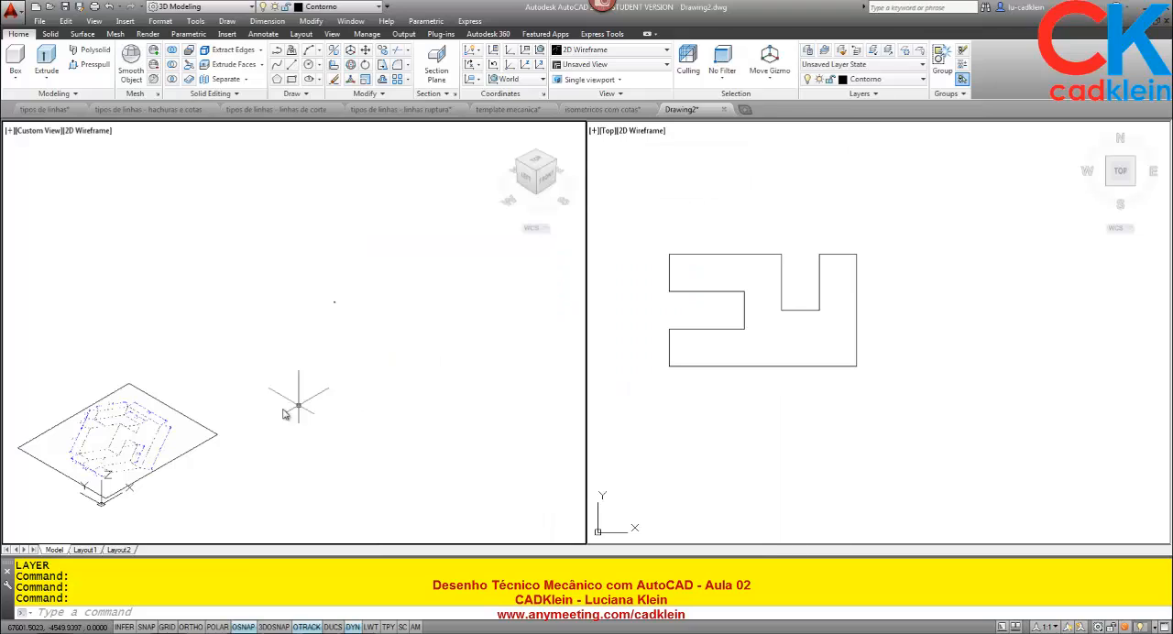
Move the attached isometric reference image onto the frozen imagem layer.
left_click(215, 438)
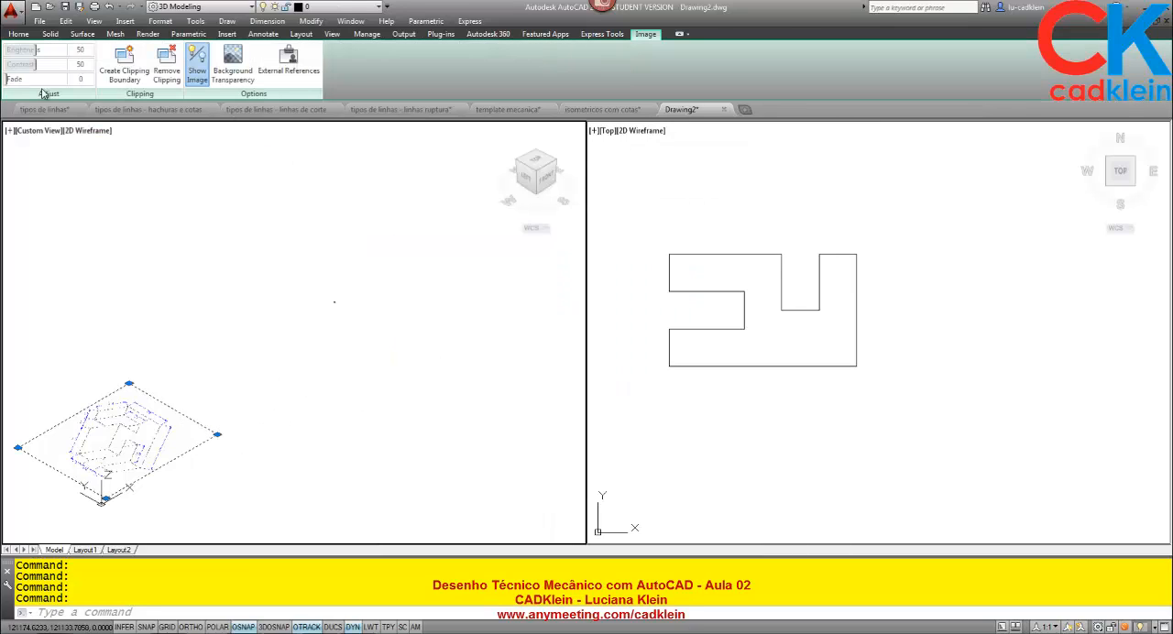
left_click(18, 34)
left_click(864, 80)
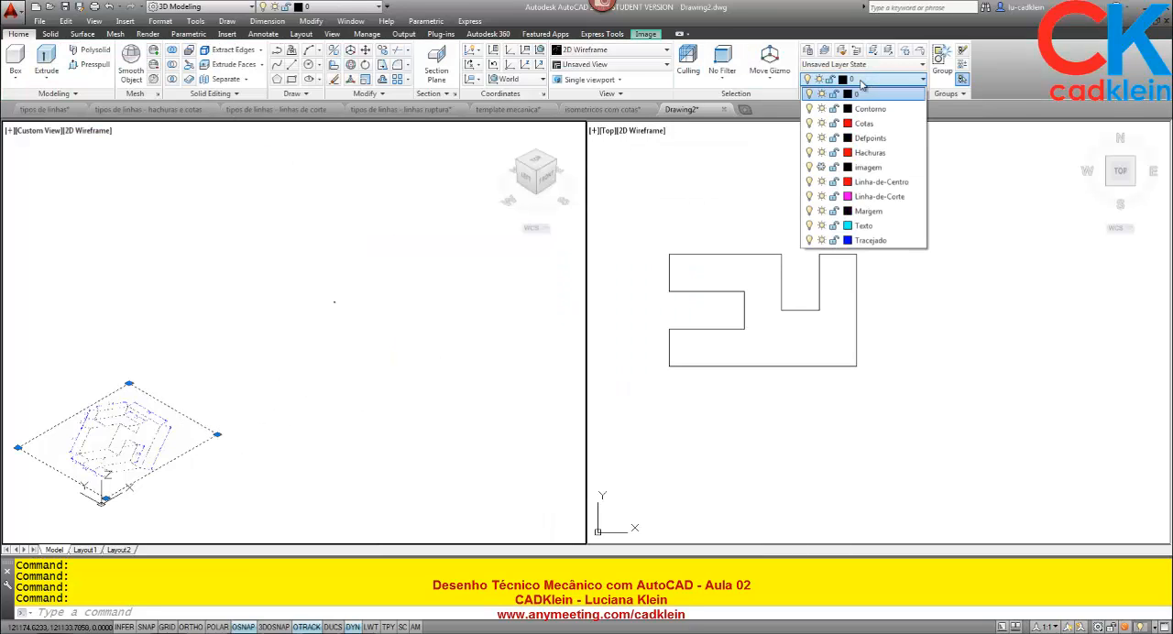
left_click(867, 166)
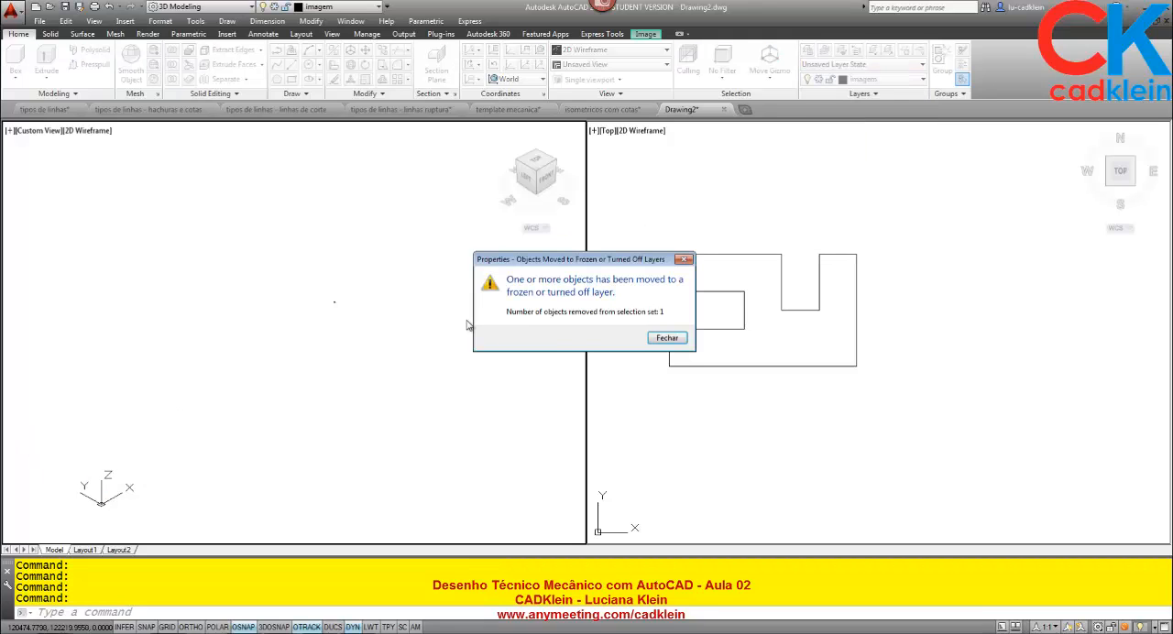
left_click(666, 339)
Rotate the extruded solid a quarter turn about the X axis with 3D Rotate and Ortho on, standing it upright.
type("z")
key("Return")
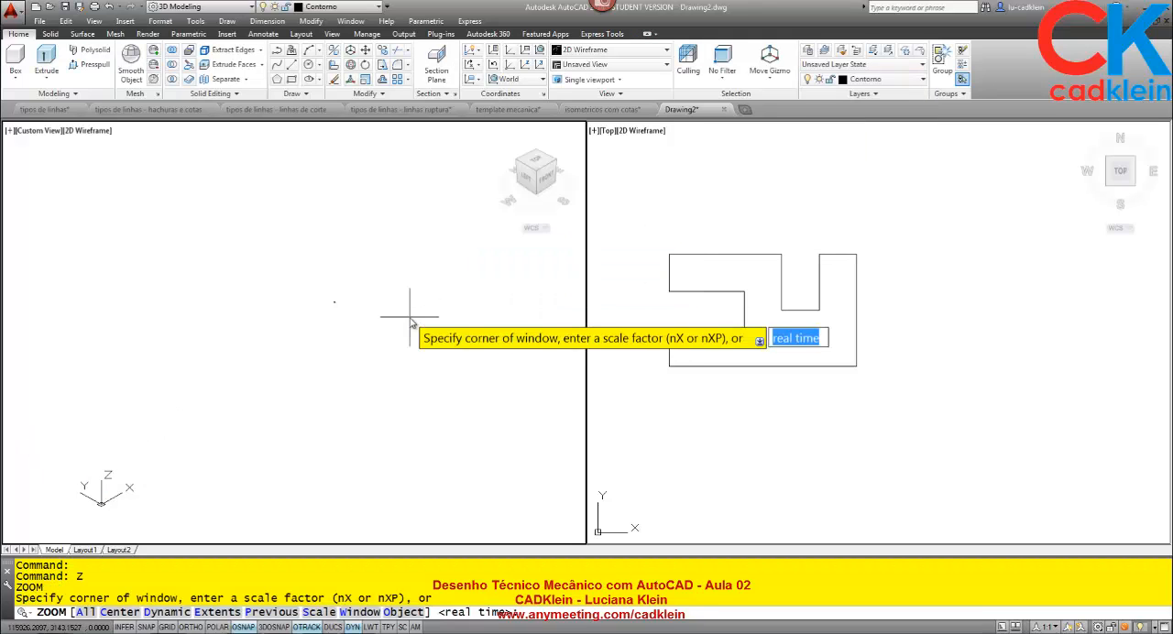
type("e")
key("Return")
middle_click_drag(458, 396, 375, 312)
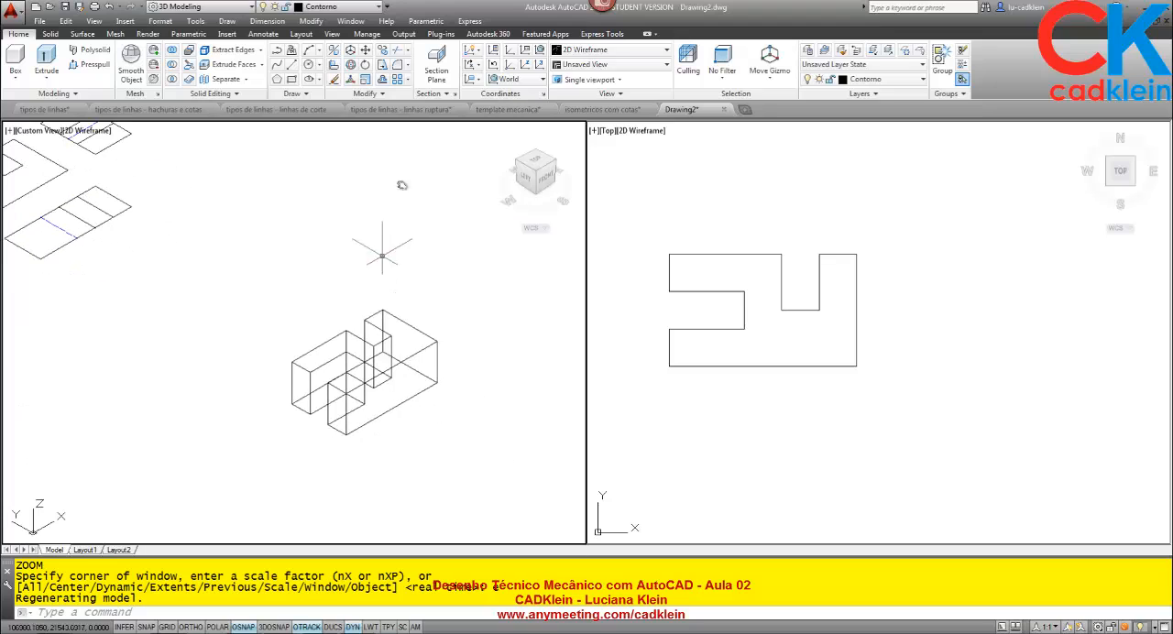
left_click(54, 35)
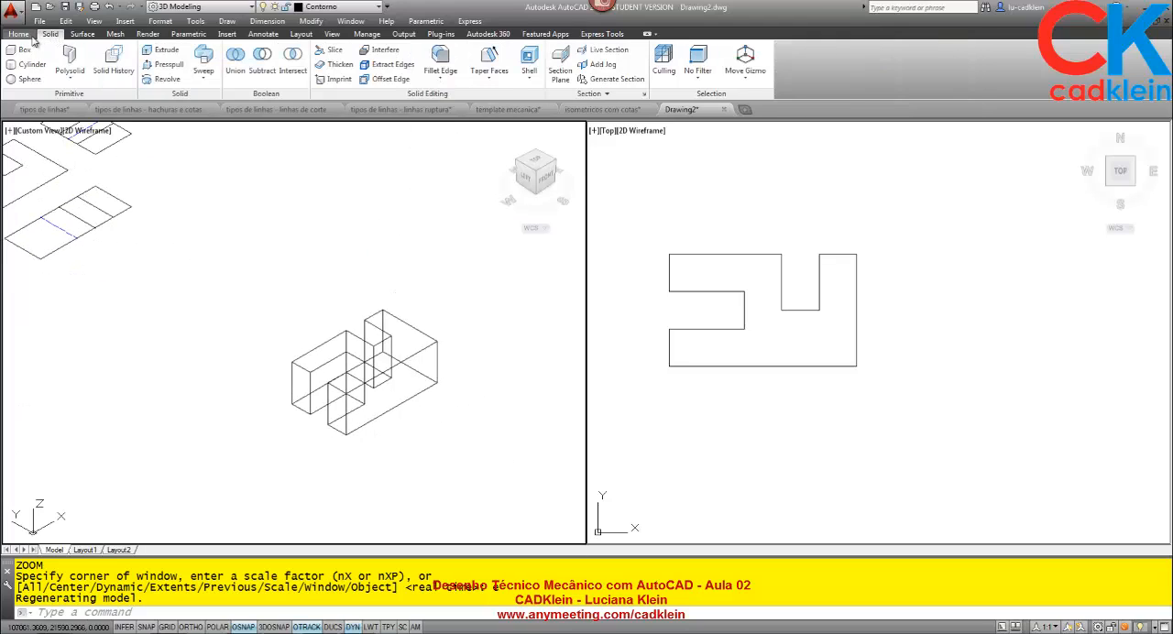
left_click(28, 36)
left_click(351, 64)
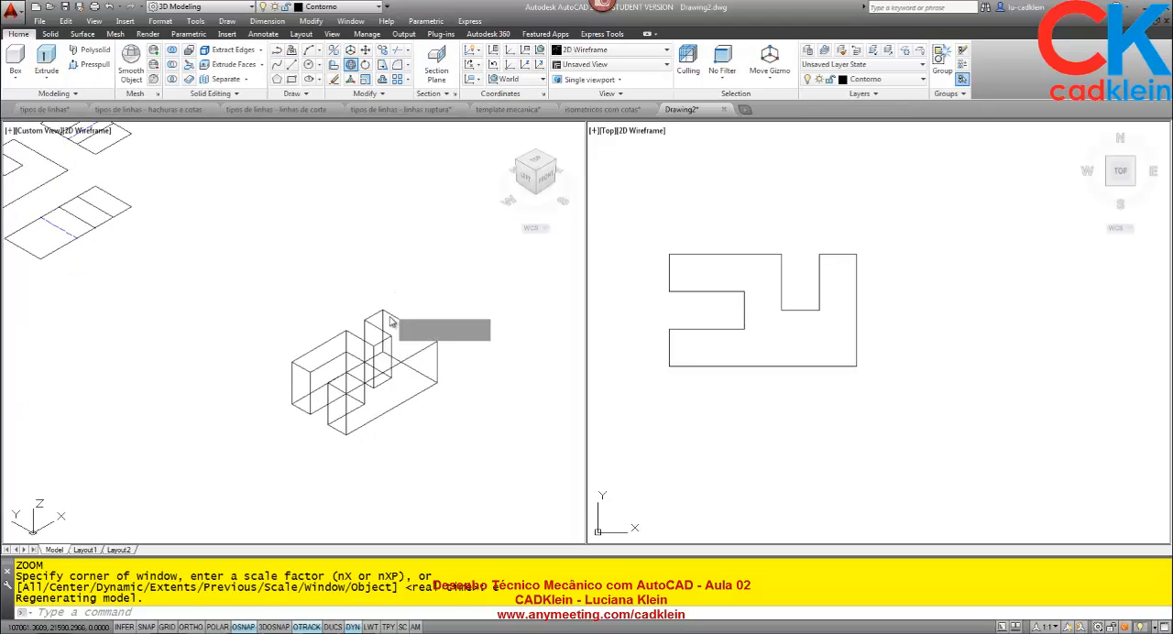
left_click(419, 334)
key("Return")
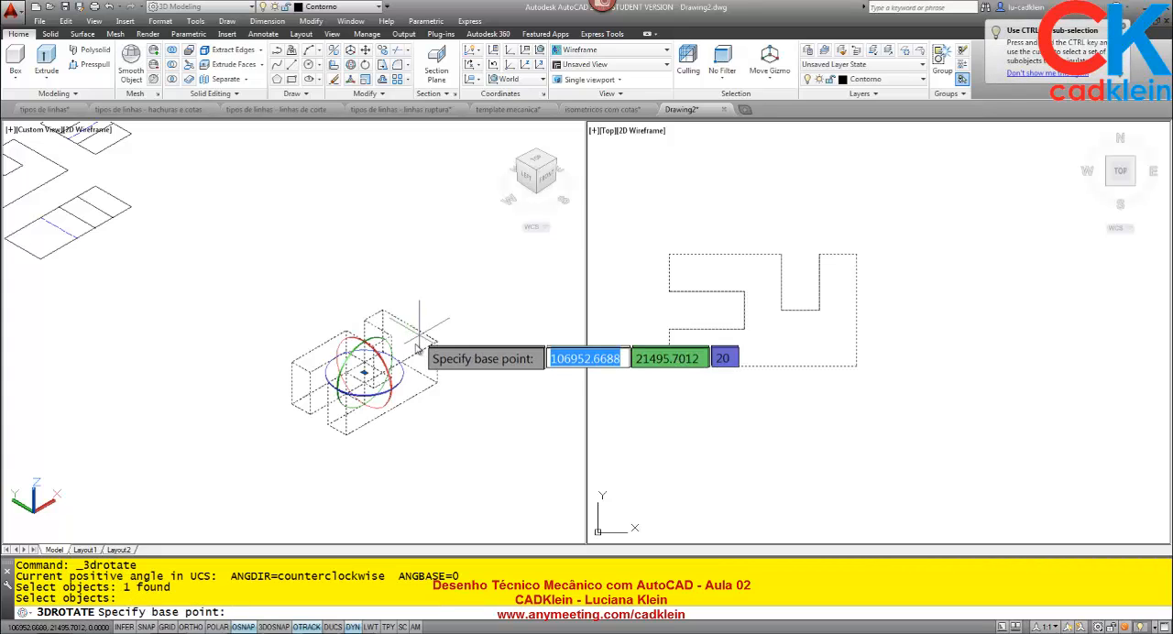
left_click(365, 371)
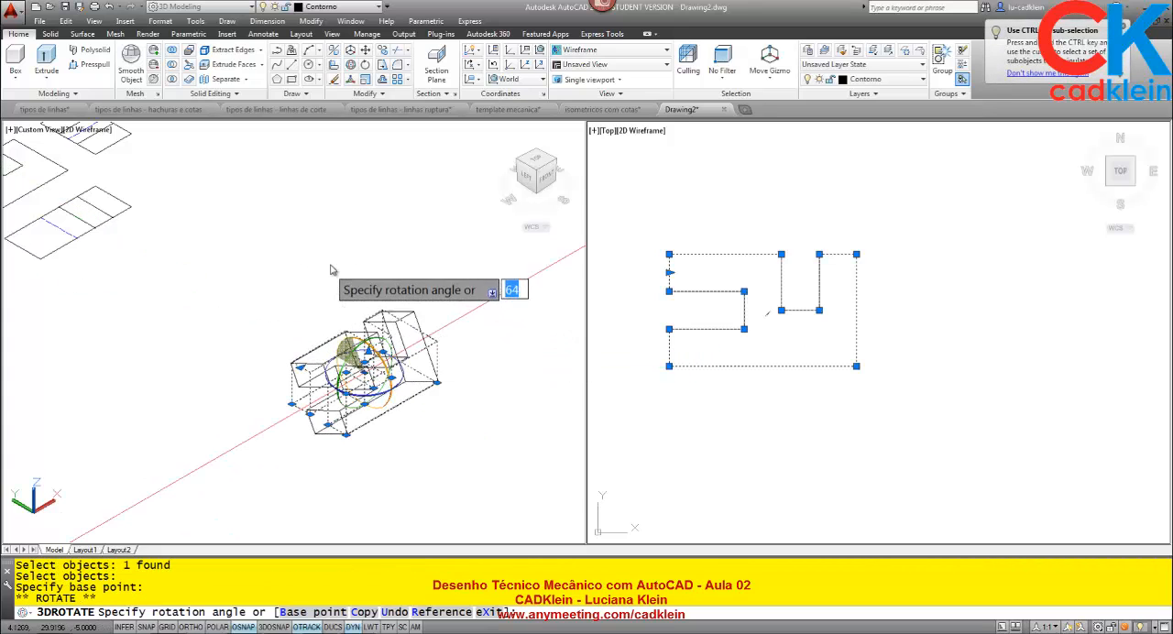
key("F8")
left_click(372, 203)
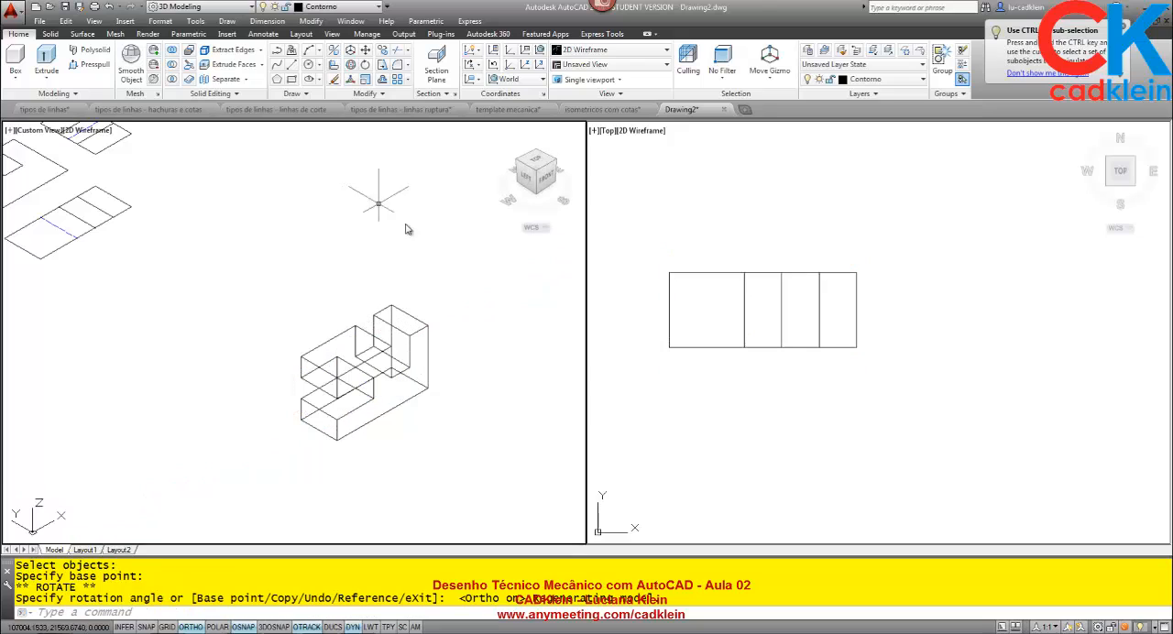
Apply the Conceptual visual style to the viewport with the isometric view of the solid.
left_click(584, 52)
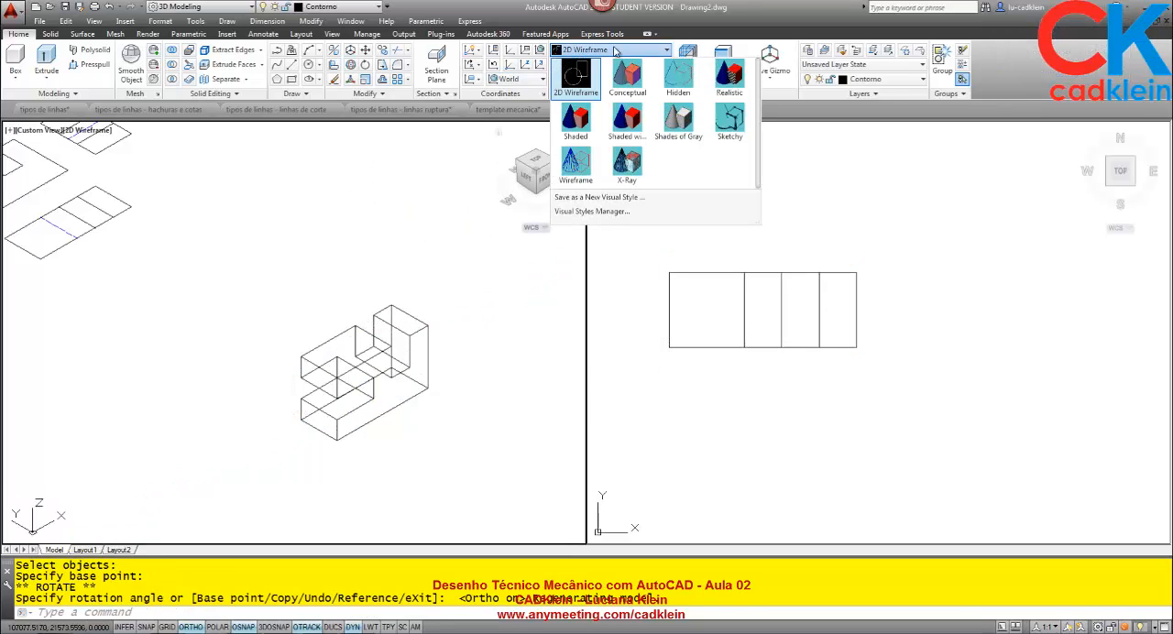
left_click(626, 76)
scroll(438, 373, "up", 4)
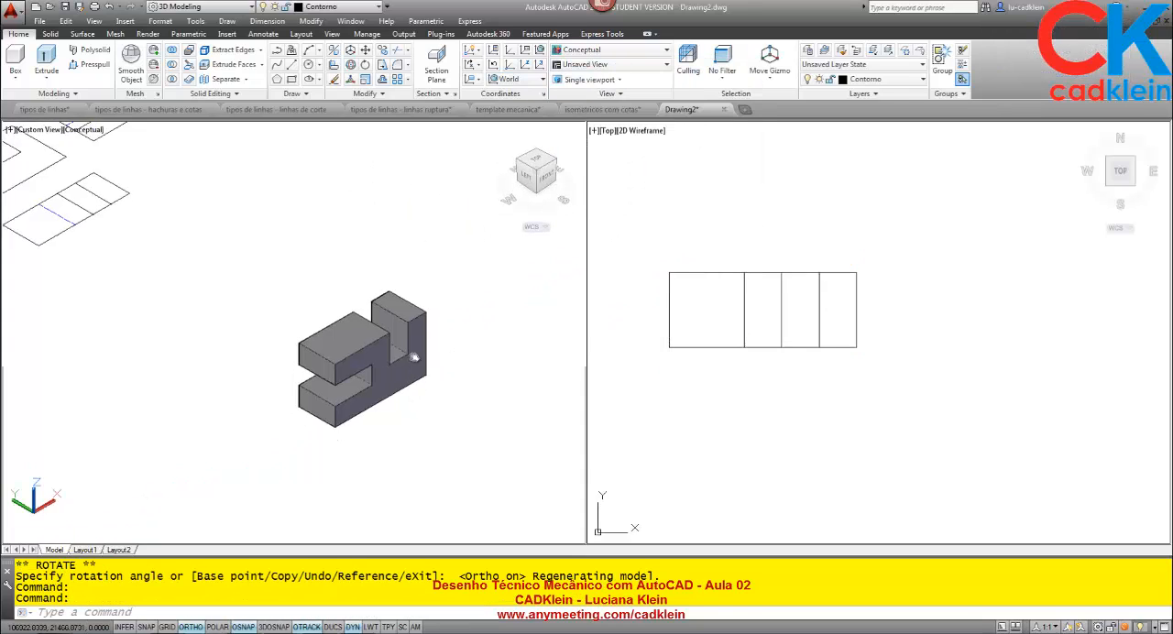
Frame the front, side and top views of the part together in the Top wireframe viewport.
left_click(821, 337)
scroll(816, 319, "down", 6)
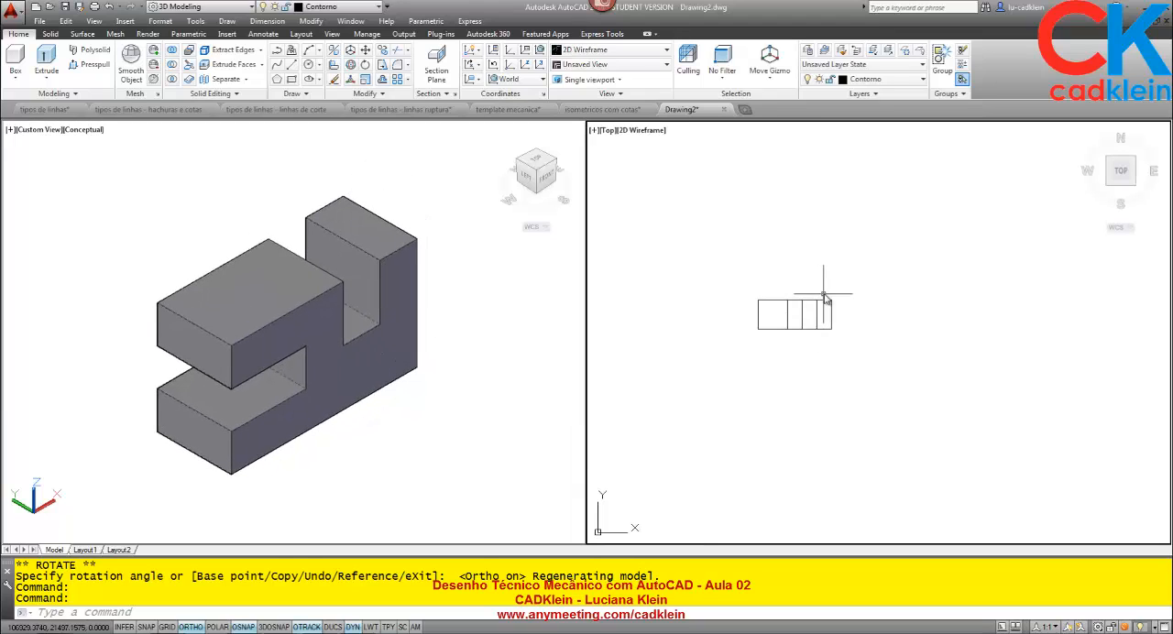
middle_click_drag(827, 296, 807, 396)
scroll(791, 240, "up", 6)
middle_click_drag(789, 241, 789, 321)
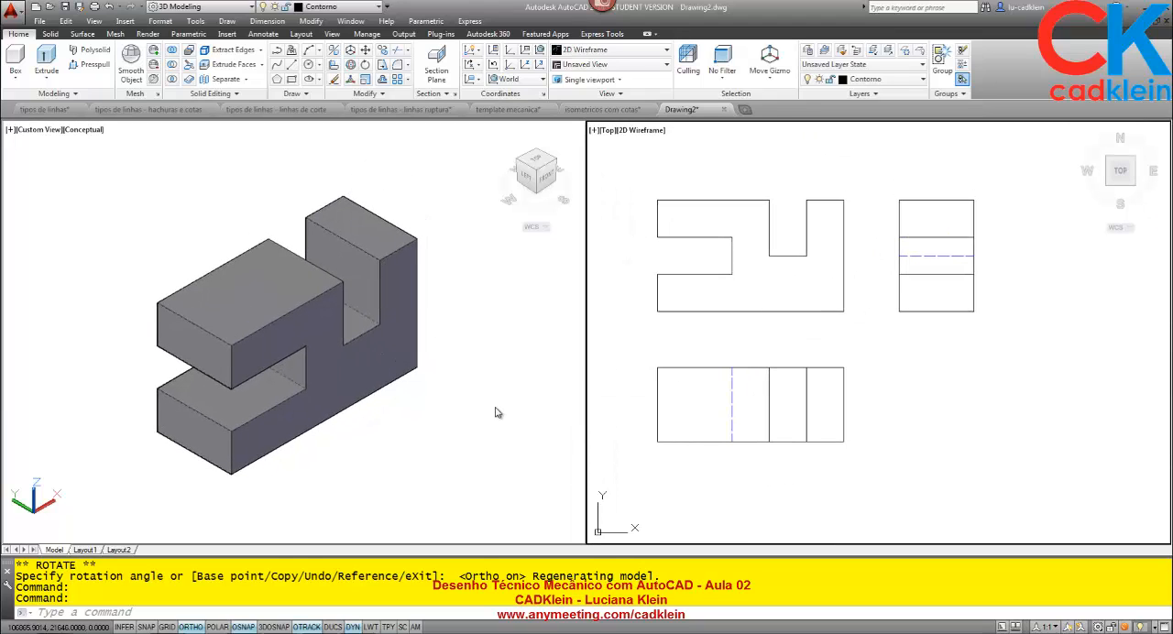
Orbit the shaded solid to its front, left and top orientations and compare each with its drawn view.
left_click(447, 380)
middle_click_drag(458, 384, 397, 309, "shift")
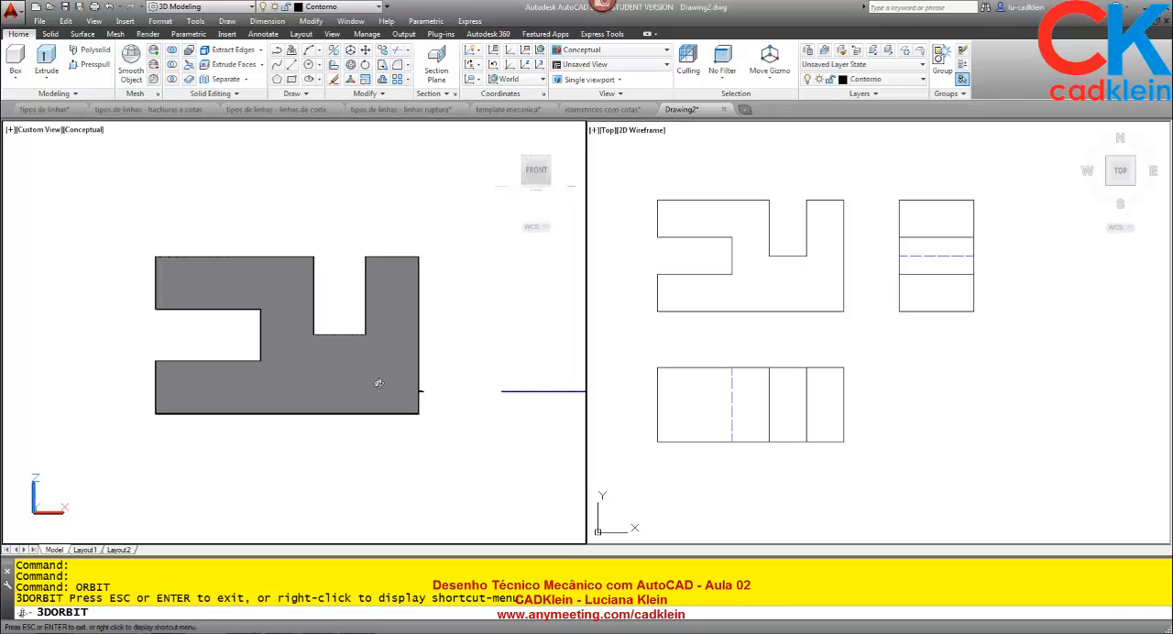
middle_click_drag(166, 339, 334, 338, "shift")
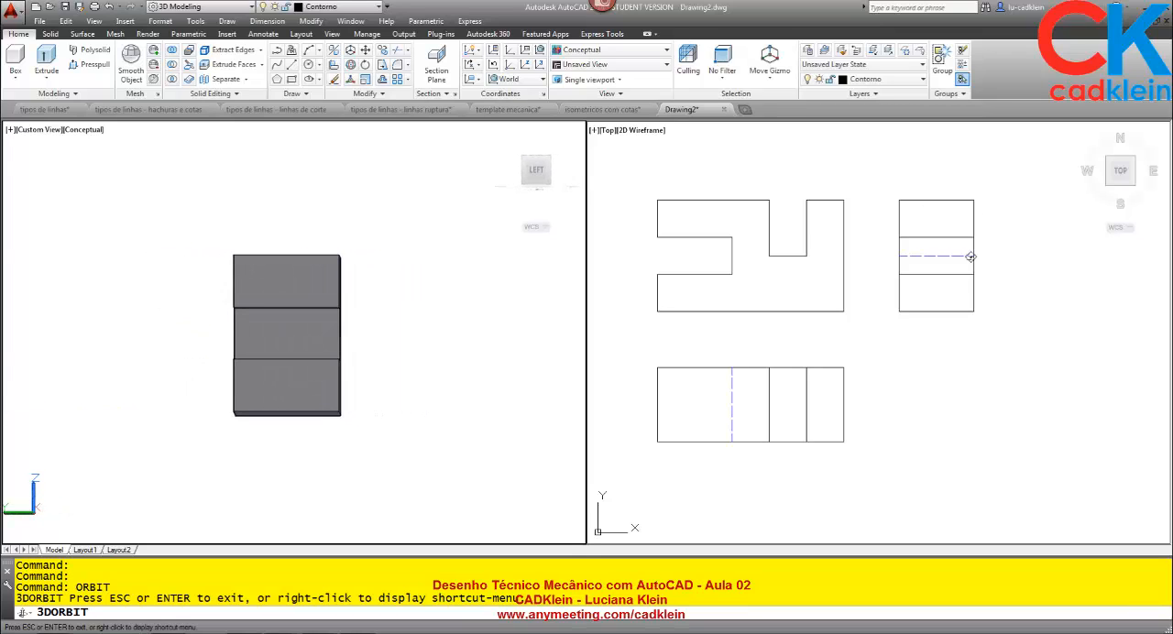
middle_click_drag(468, 350, 396, 350, "shift")
scroll(361, 333, "up", 5)
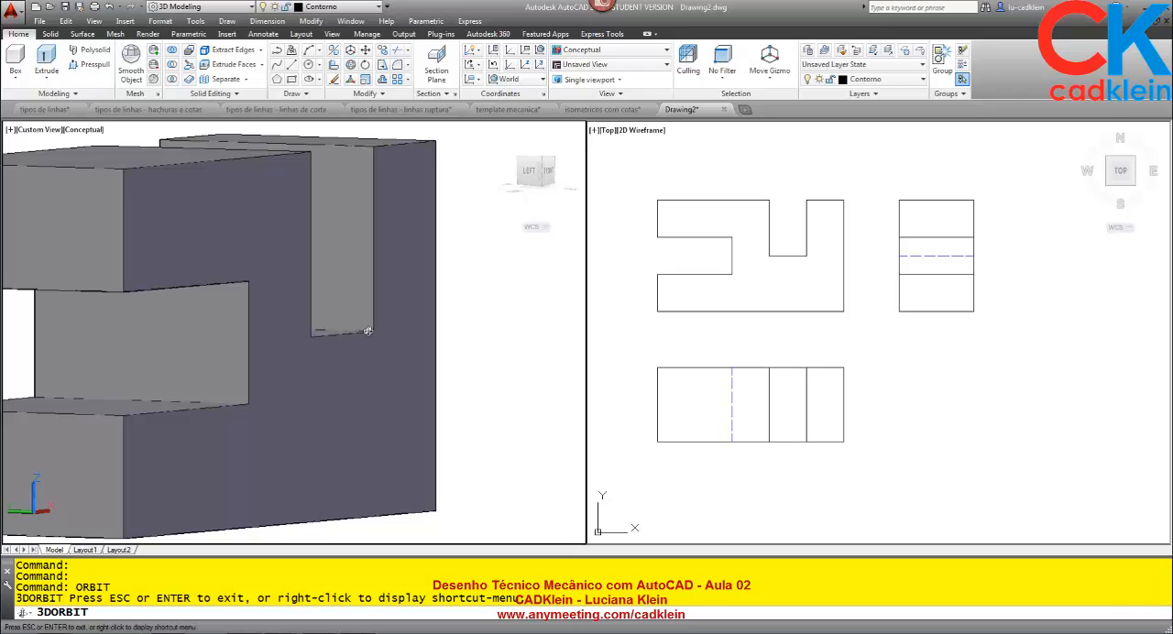
scroll(366, 329, "down", 5)
middle_click_drag(365, 329, 337, 298, "shift")
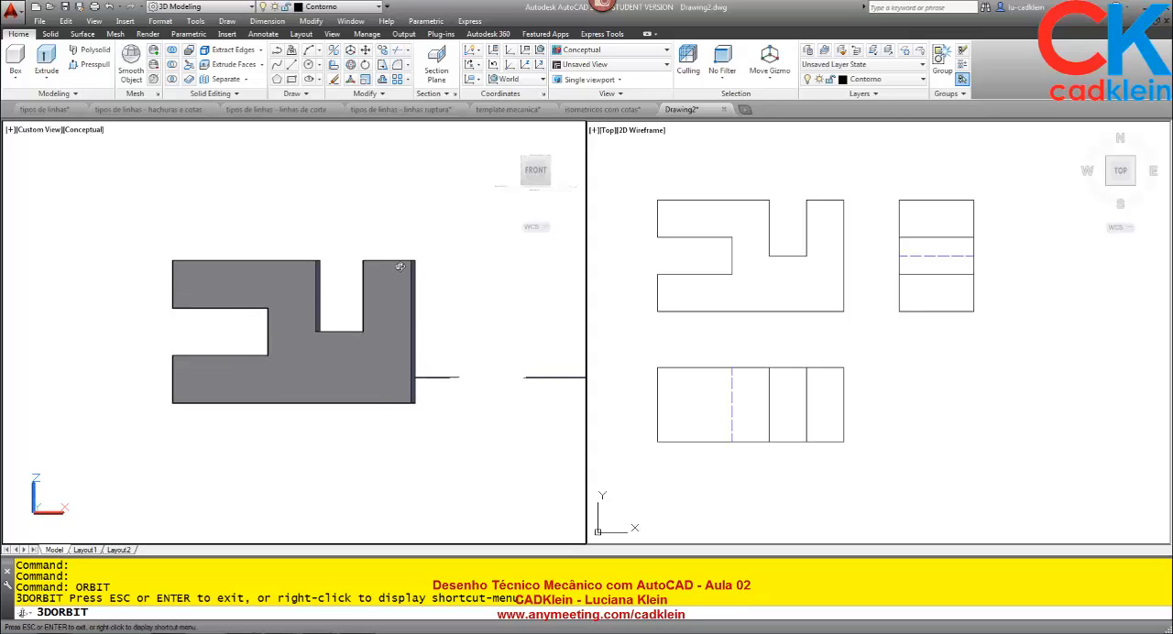
middle_click_drag(400, 267, 650, 434, "shift")
middle_click_drag(748, 432, 464, 396, "shift")
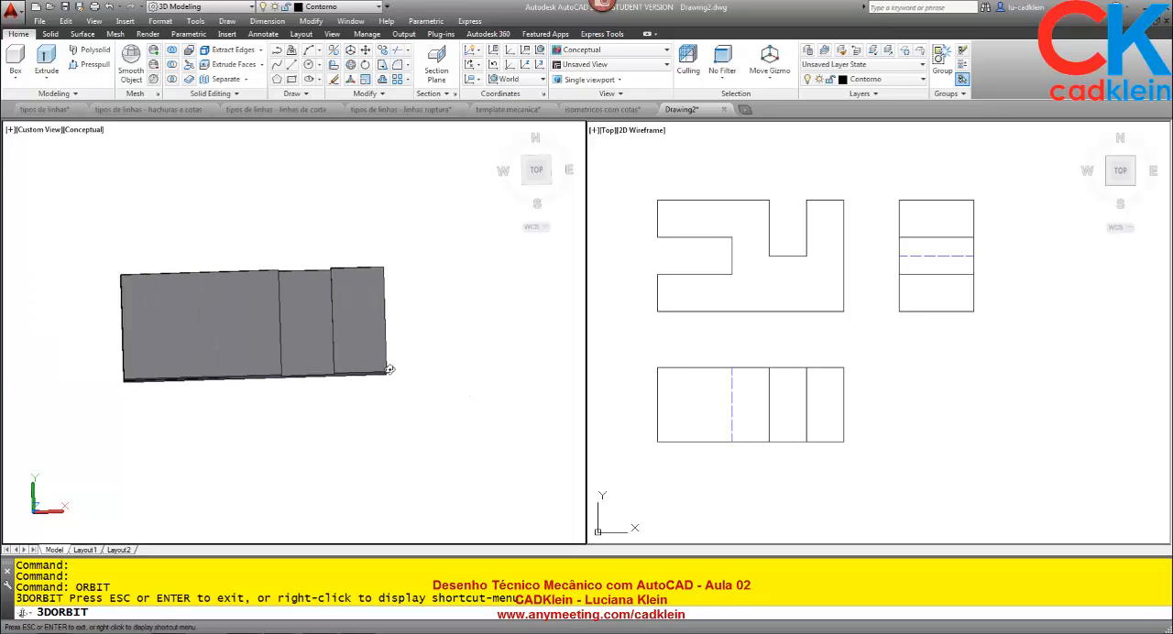
middle_click_drag(390, 369, 476, 395, "shift")
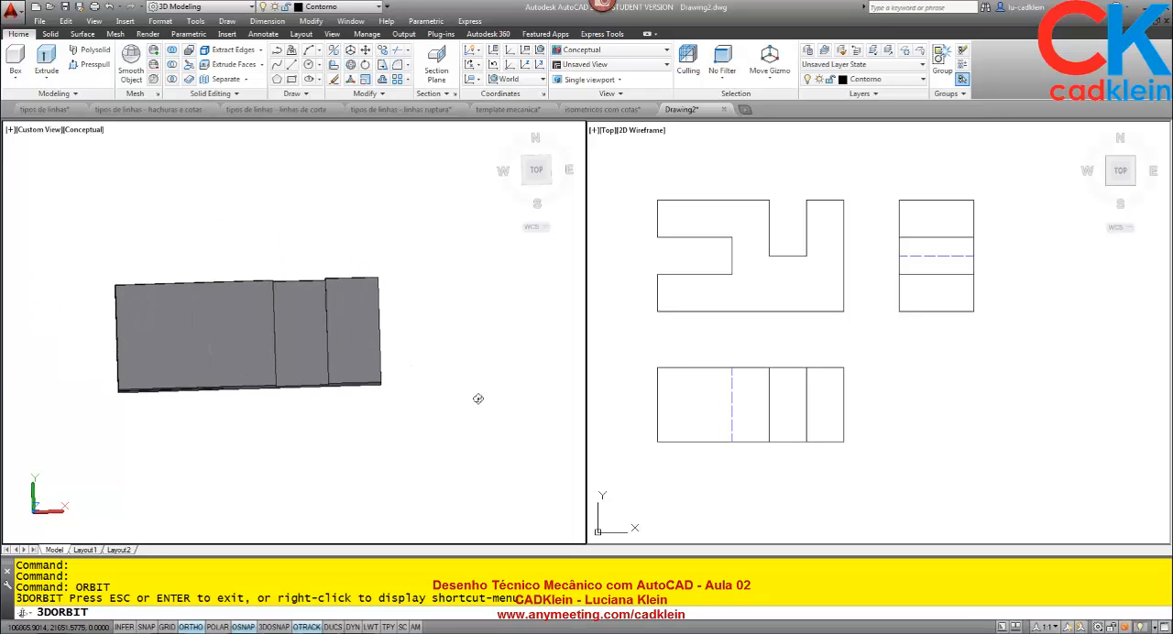
Examine the dashed hidden line in the drawn top view and orbit the solid to find the slot edge it represents.
left_click(696, 423)
scroll(746, 414, "up", 5)
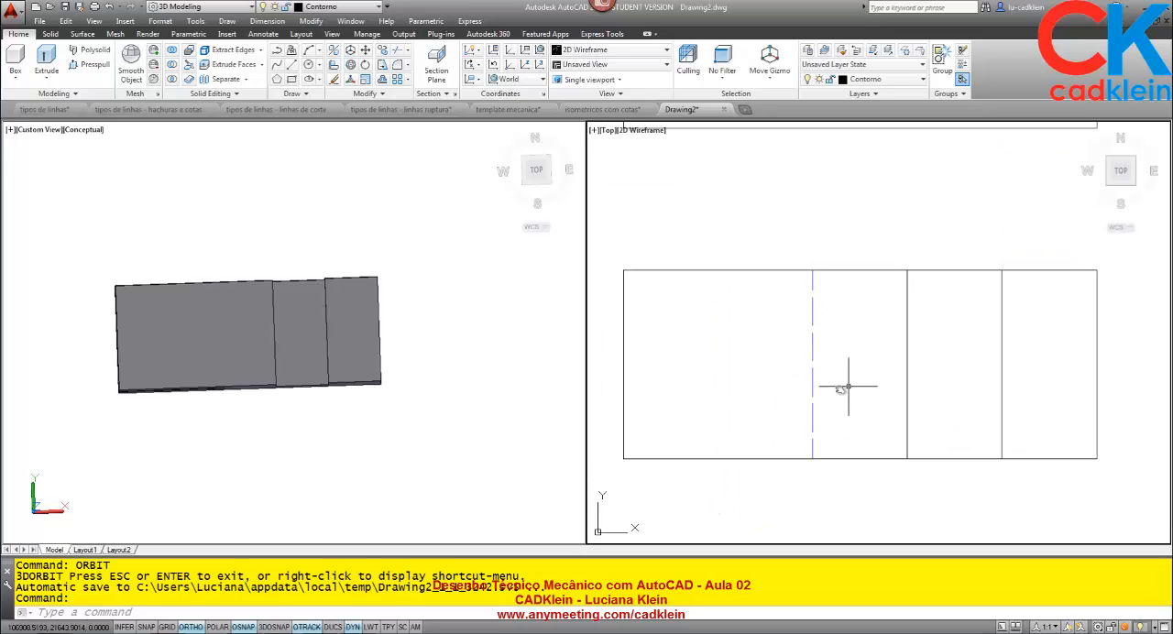
left_click(472, 384)
left_click(420, 370)
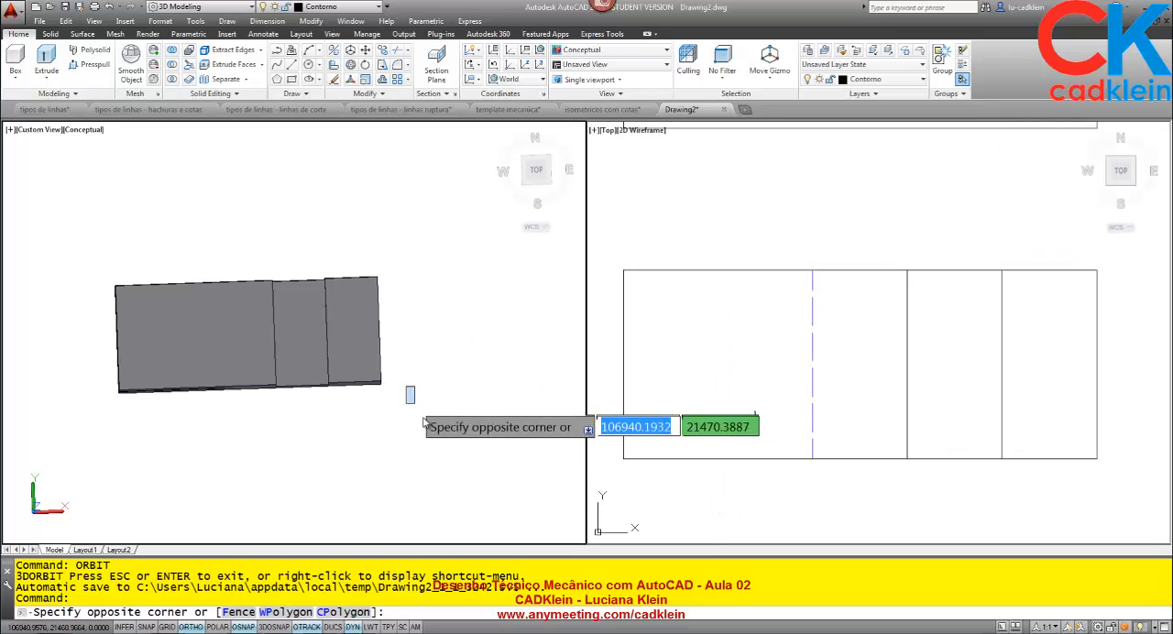
type("orbit")
key("Return")
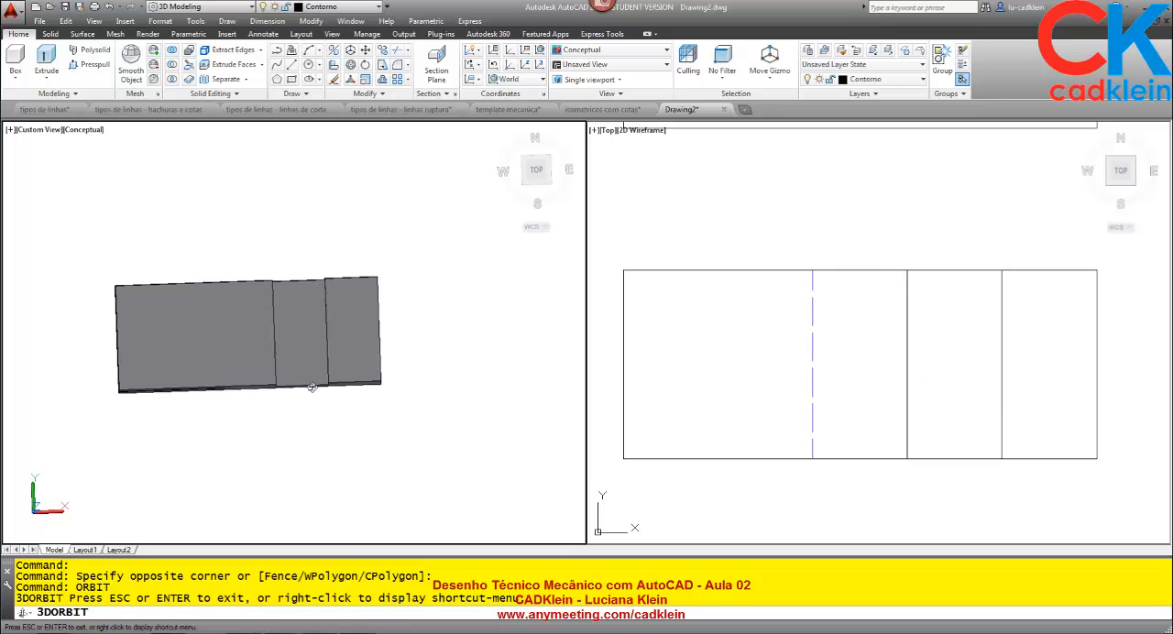
left_click_drag(312, 386, 317, 356)
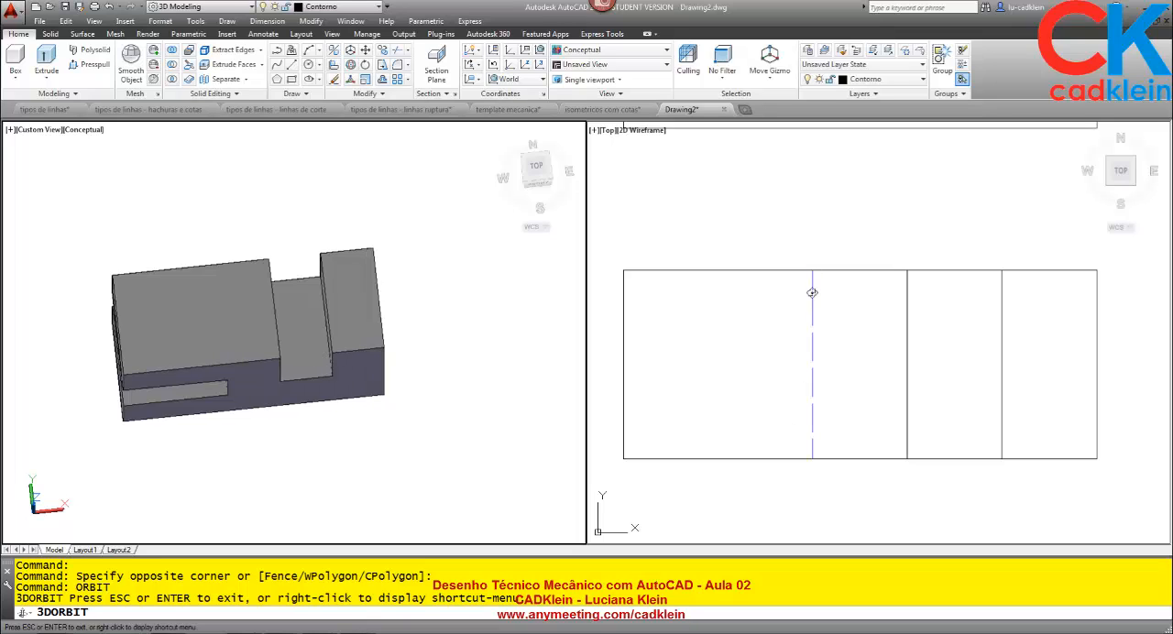
left_click_drag(812, 292, 812, 422)
left_click_drag(281, 382, 180, 284)
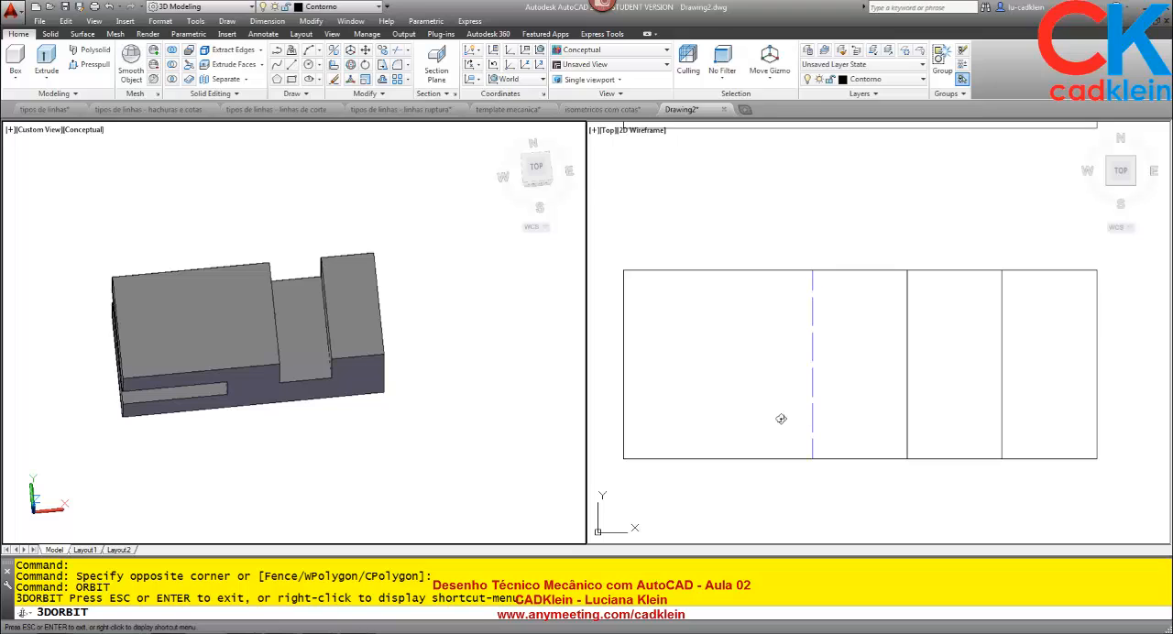
left_click_drag(307, 313, 300, 354)
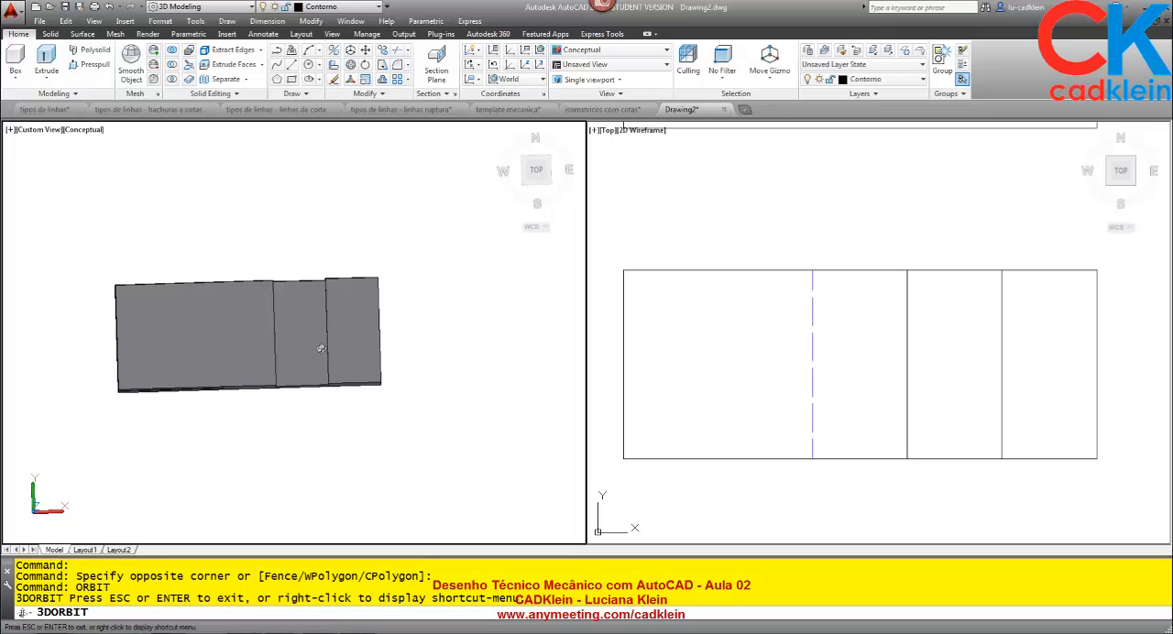
left_click_drag(394, 440, 258, 357)
left_click_drag(293, 419, 373, 358)
scroll(373, 359, "up", 2)
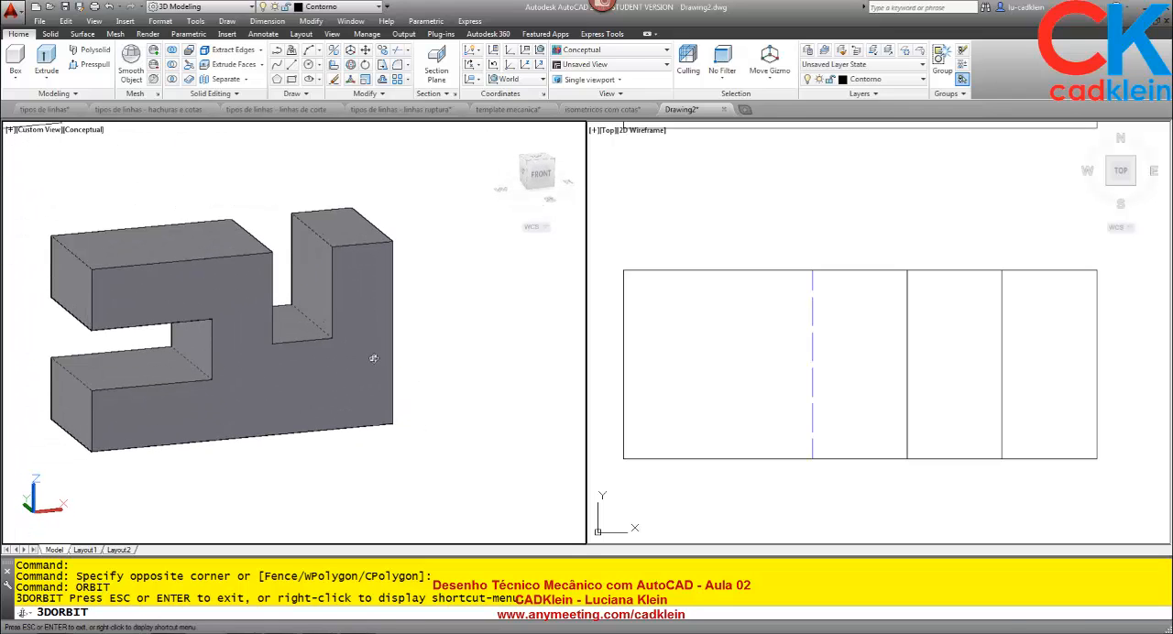
Leave the orbit and bring all three orthographic views back into sight in the 2D viewport.
key("Escape")
left_click(731, 370)
scroll(734, 371, "down", 9)
scroll(797, 305, "up", 3)
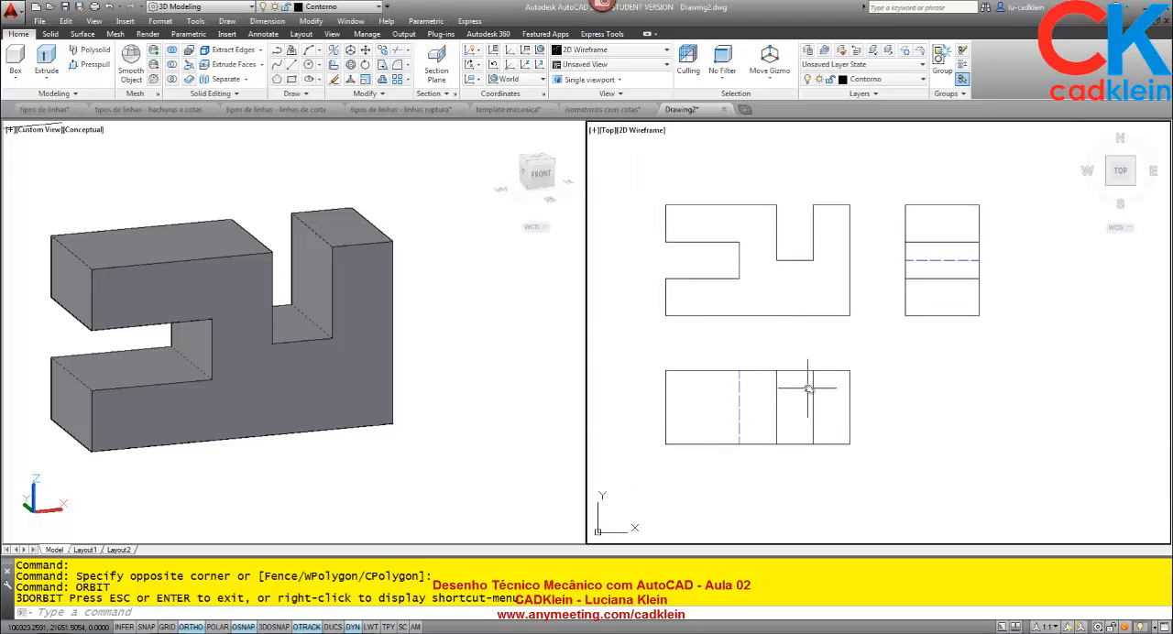
Switch to the AnyMeeting window to read the attendees' chat replies and return to the AutoCAD drawing.
left_click(274, 633)
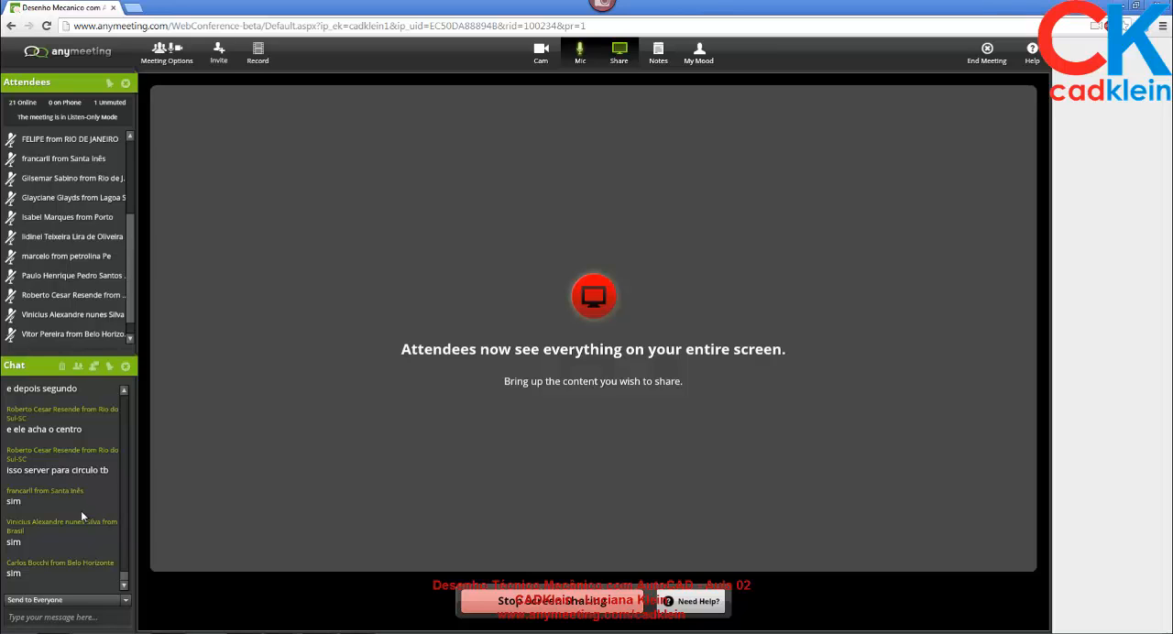
left_click(273, 631)
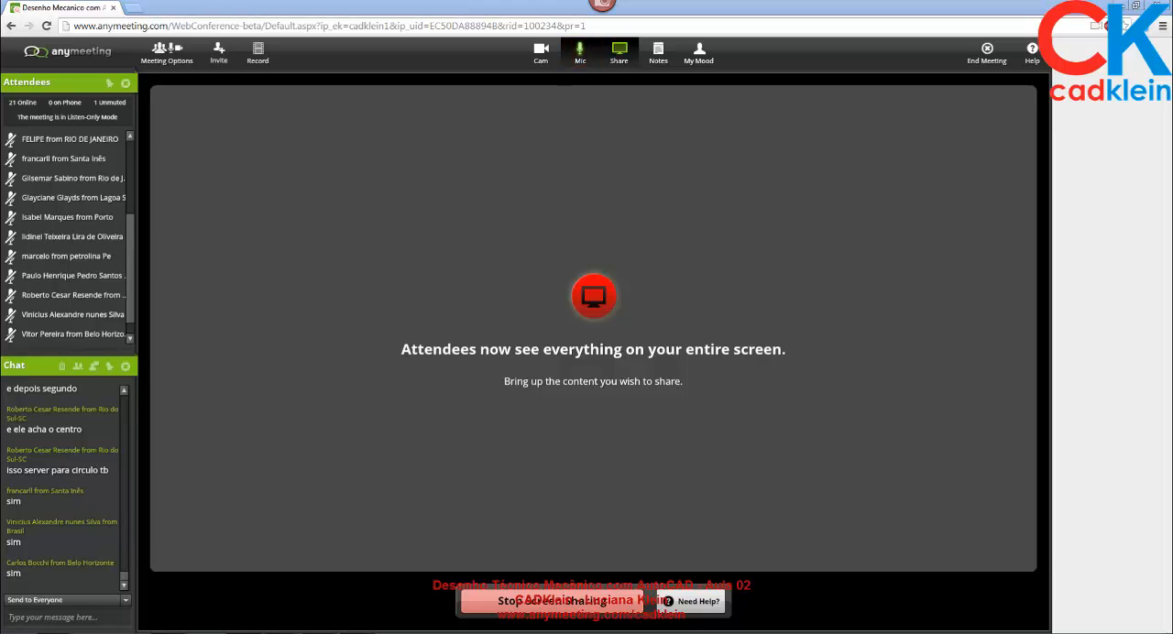
left_click(777, 315)
left_click(843, 361)
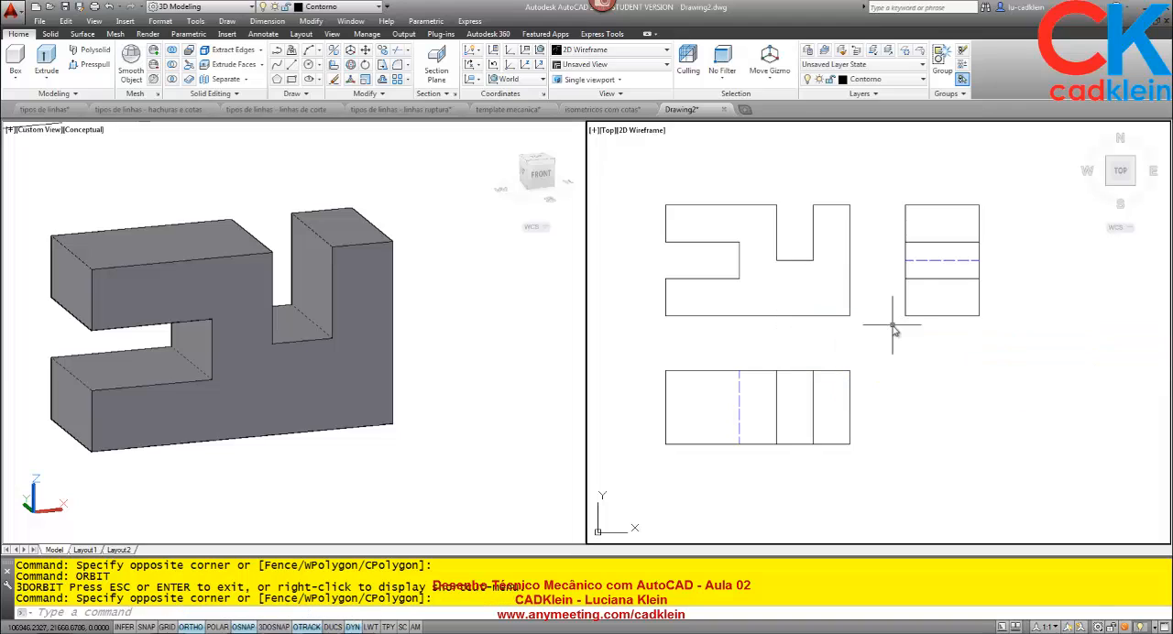
Orbit the solid to an isometric-like orientation that shows its front, left and top faces.
left_click(461, 408)
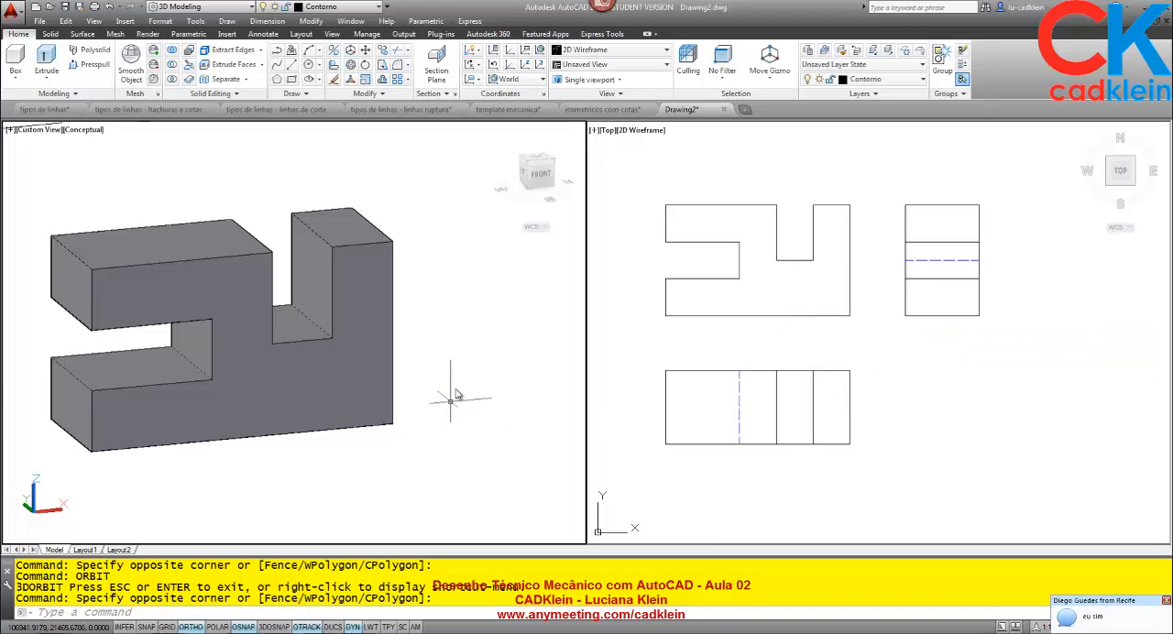
type("orbit")
key("Return")
left_click_drag(317, 328, 387, 394)
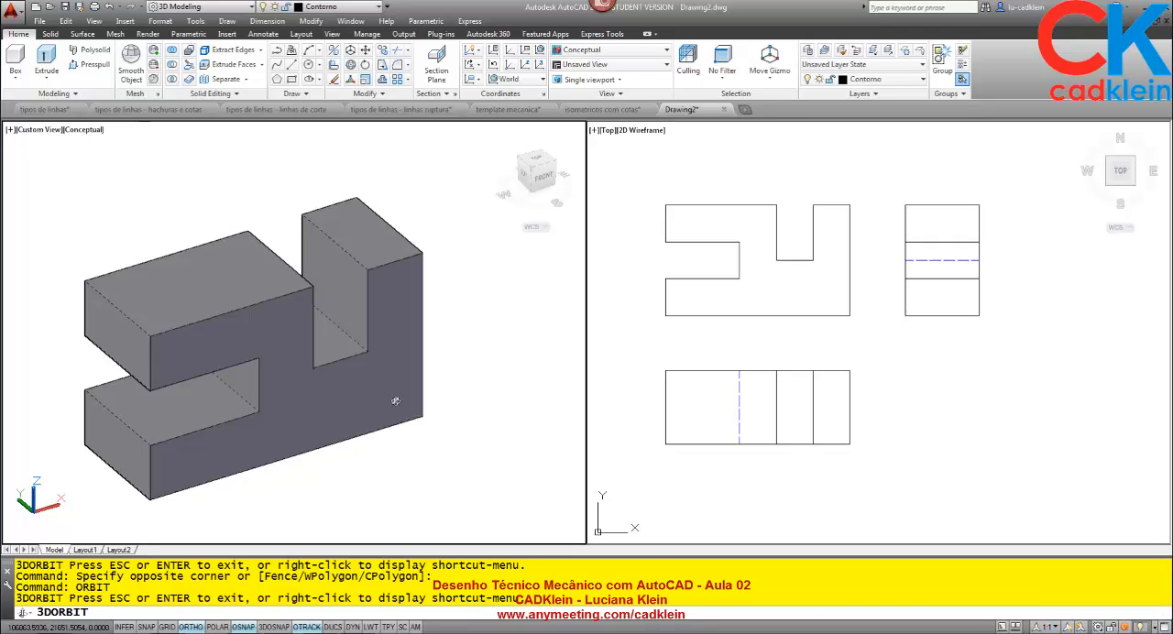
left_click_drag(407, 381, 404, 375)
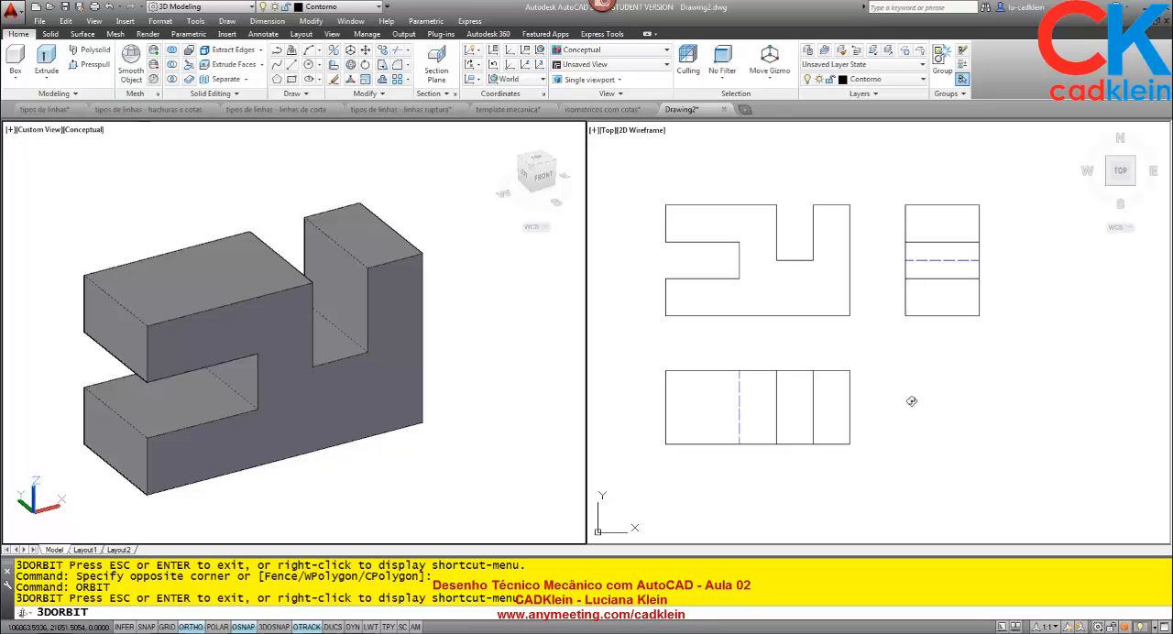
key("Escape")
Make Linha-de-Centro the current layer and draw a horizontal centre line between the side midpoints of the top view.
left_click(875, 397)
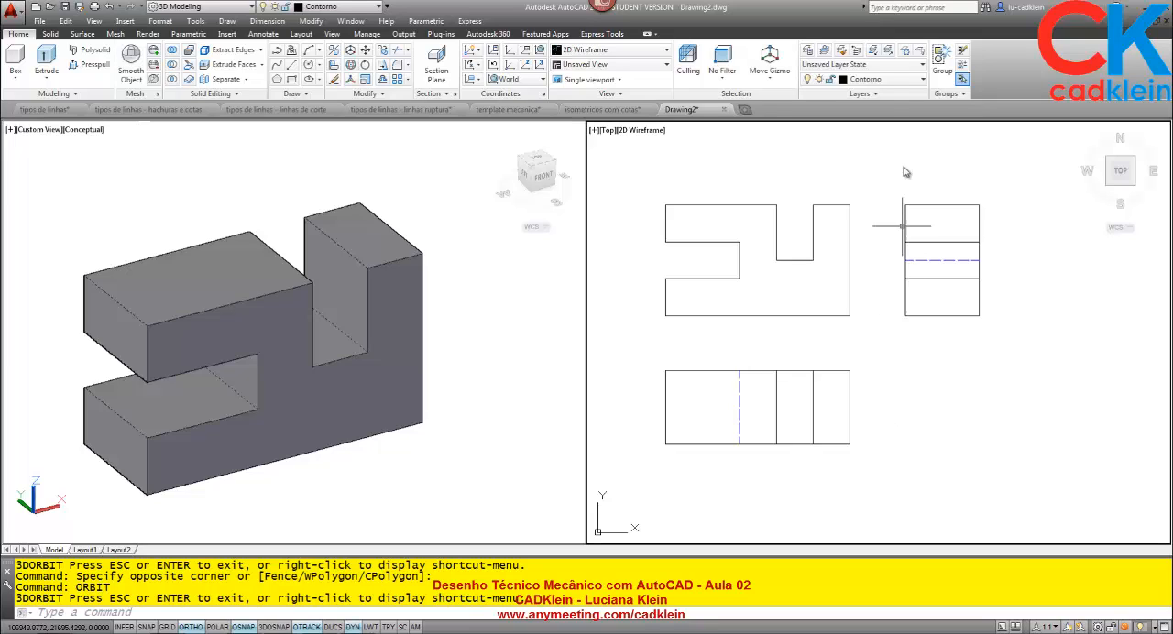
left_click(883, 80)
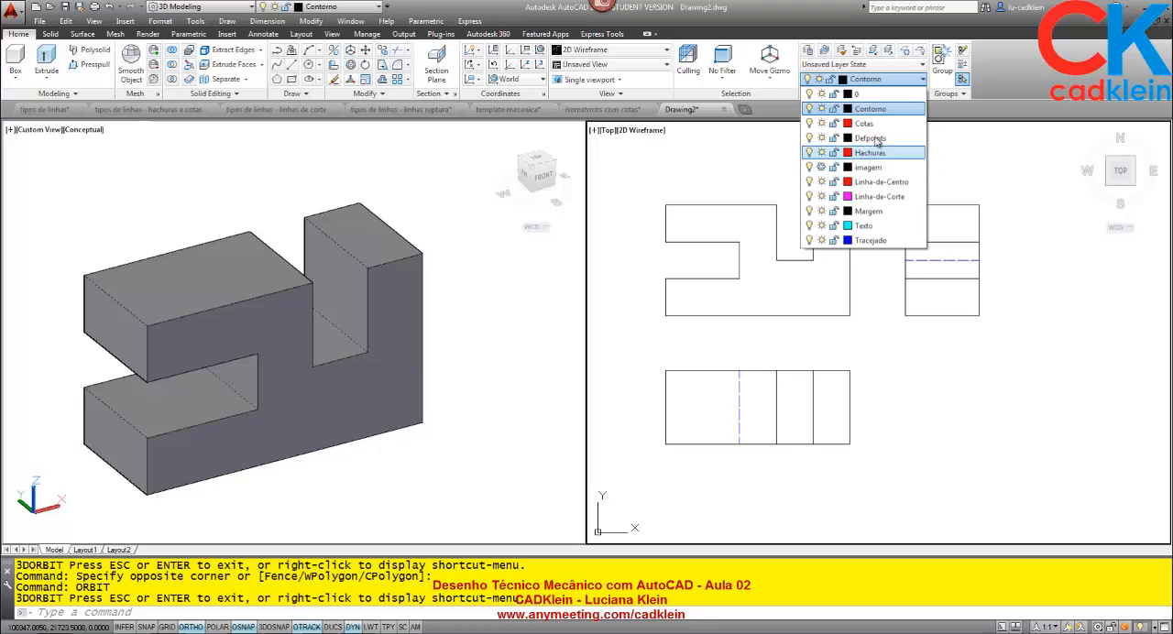
left_click(880, 182)
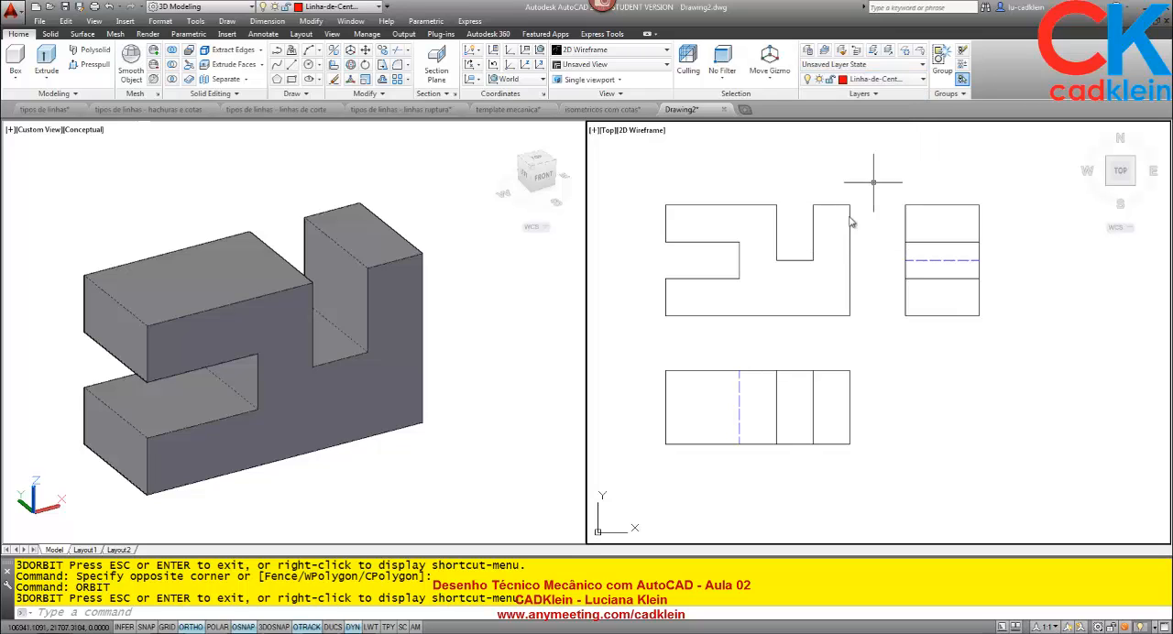
type("L")
key("Return")
left_click(665, 407)
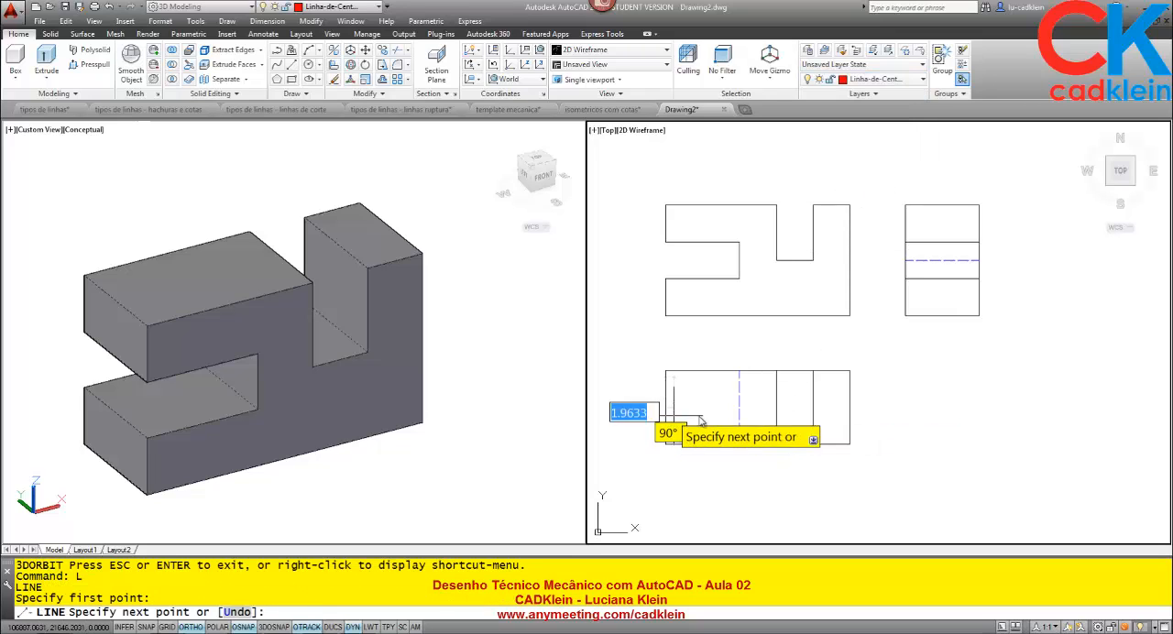
left_click(850, 410)
key("Return")
key("Return")
Draw a vertical centre line through the side view, from its lower edge midpoint to its upper edge midpoint.
left_click(942, 316)
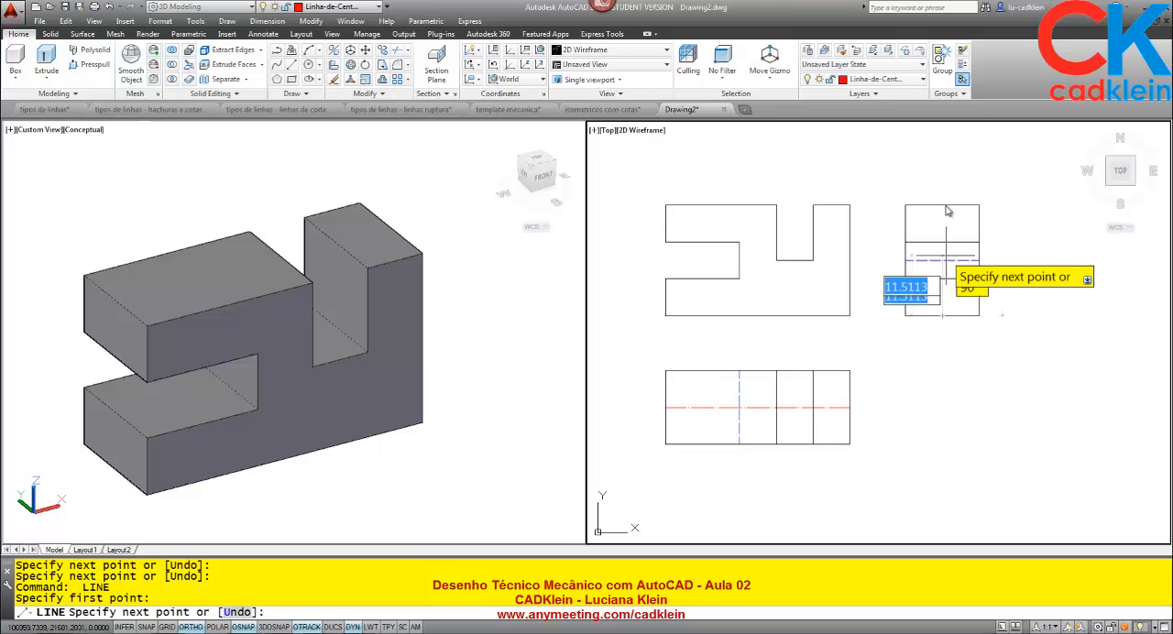
left_click(942, 205)
key("Return")
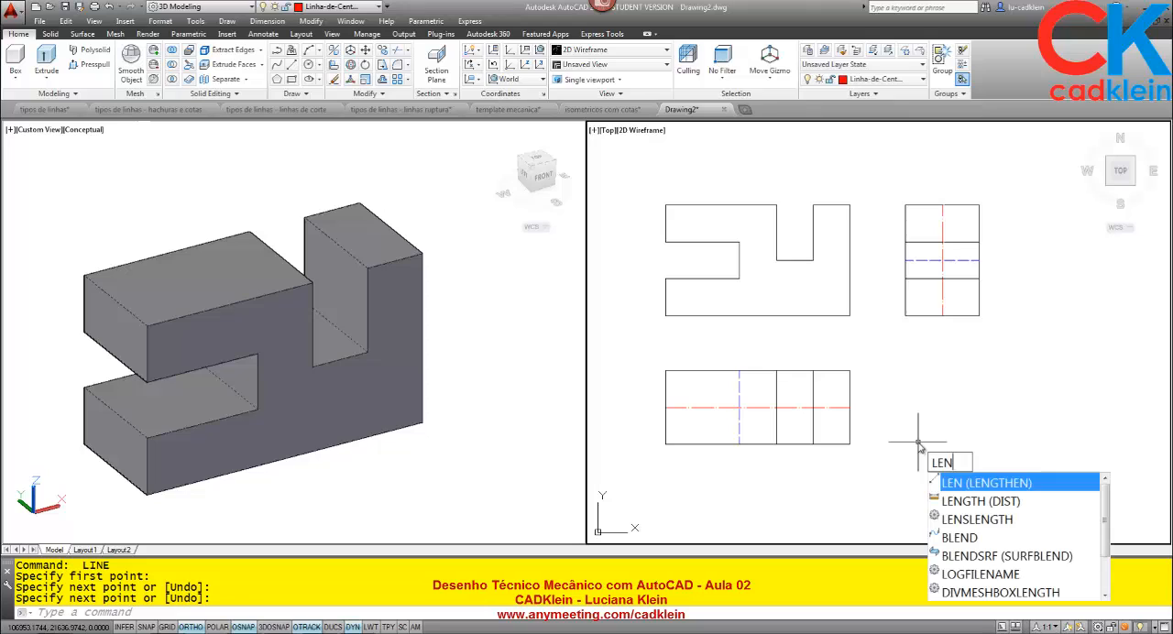
Lengthen both ends of the two centre lines with a delta of 5.
key("Return")
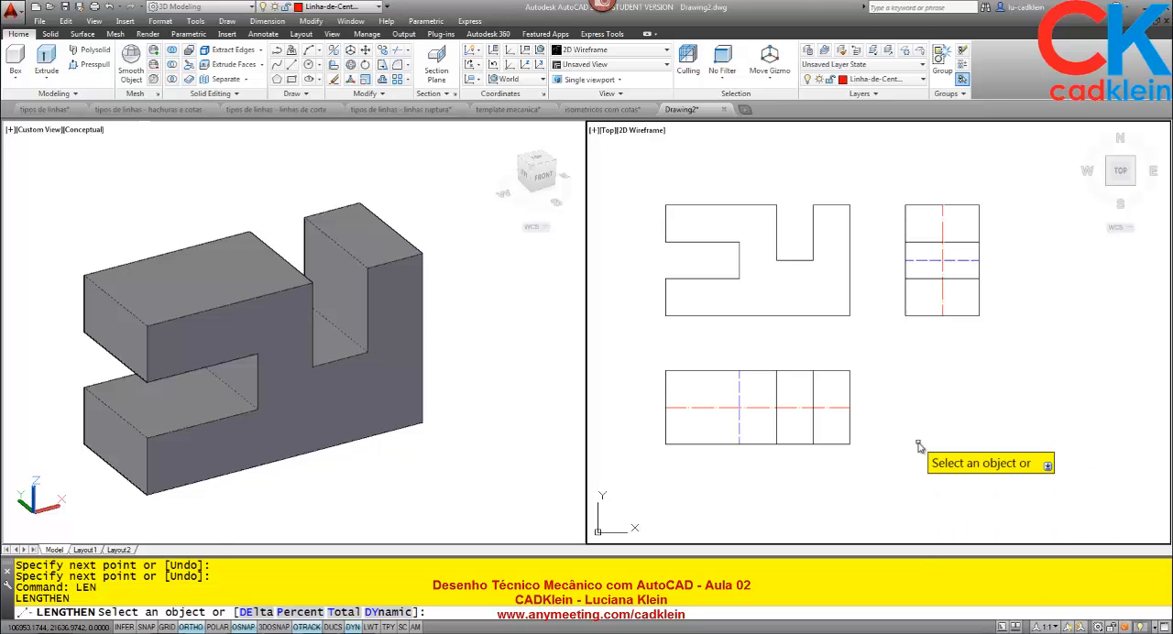
key("Return")
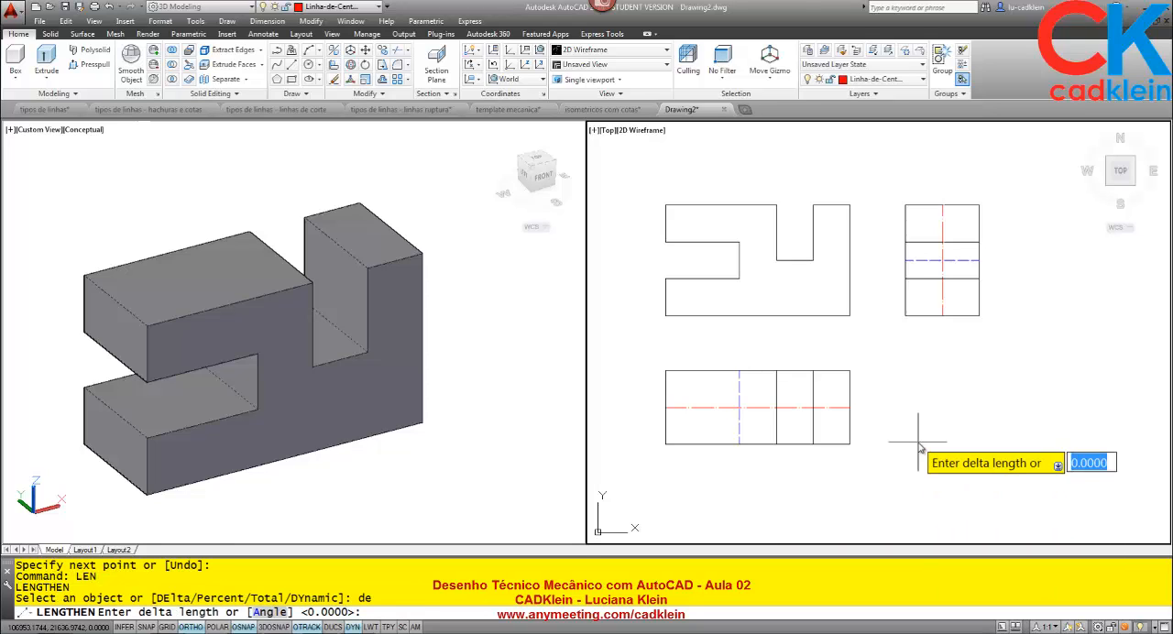
type("5")
key("Return")
left_click(686, 408)
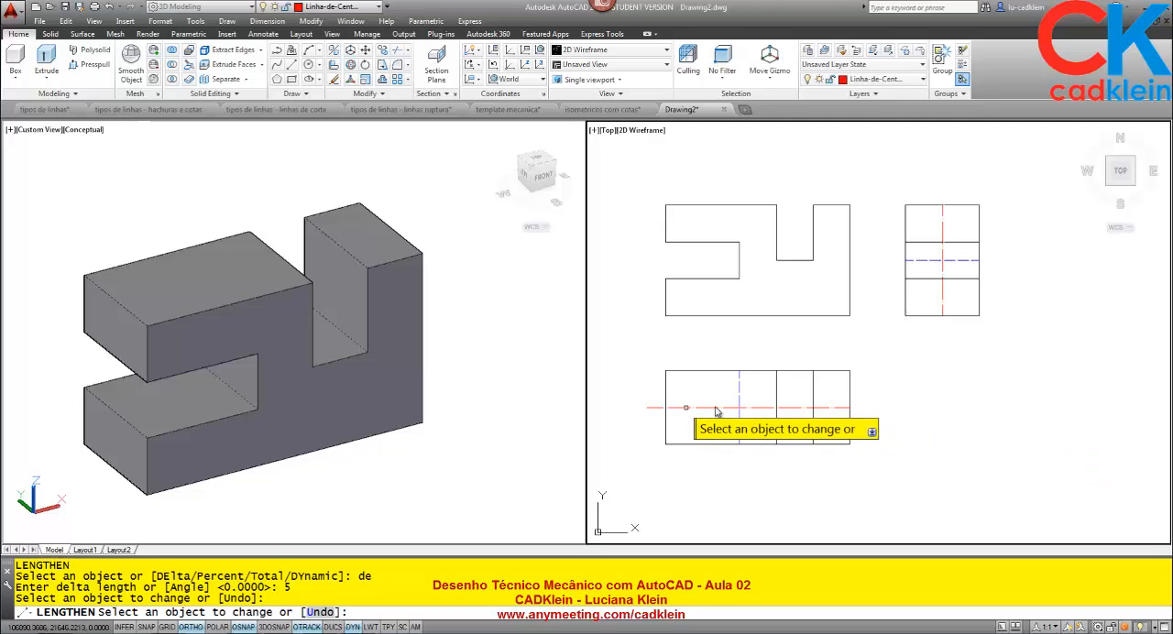
left_click(844, 409)
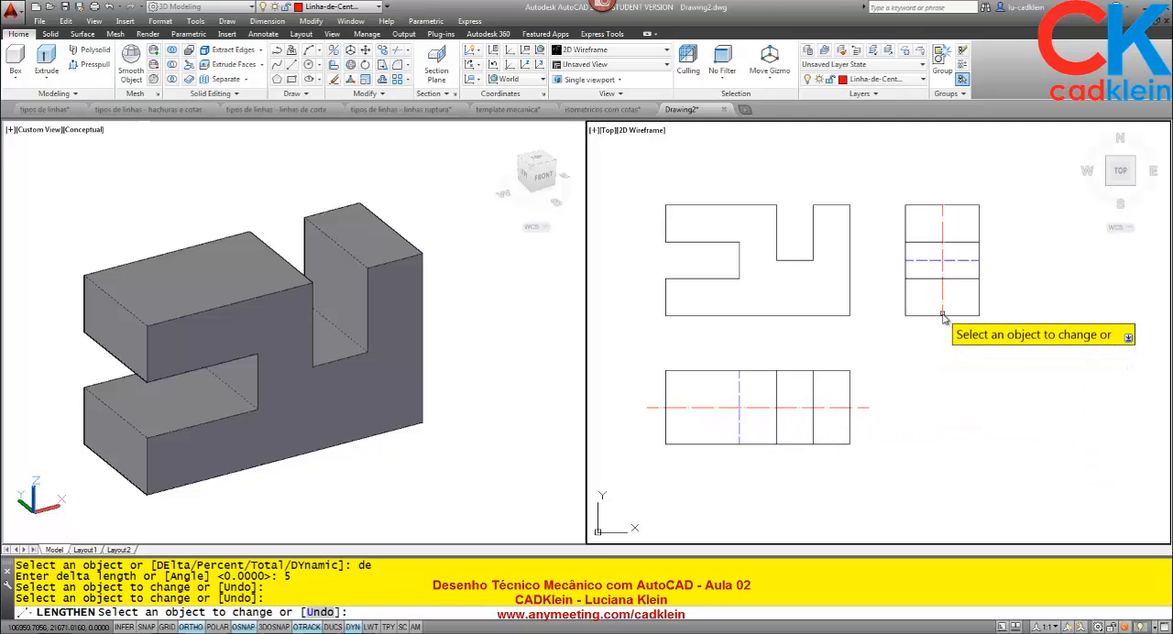
left_click(942, 314)
left_click(944, 216)
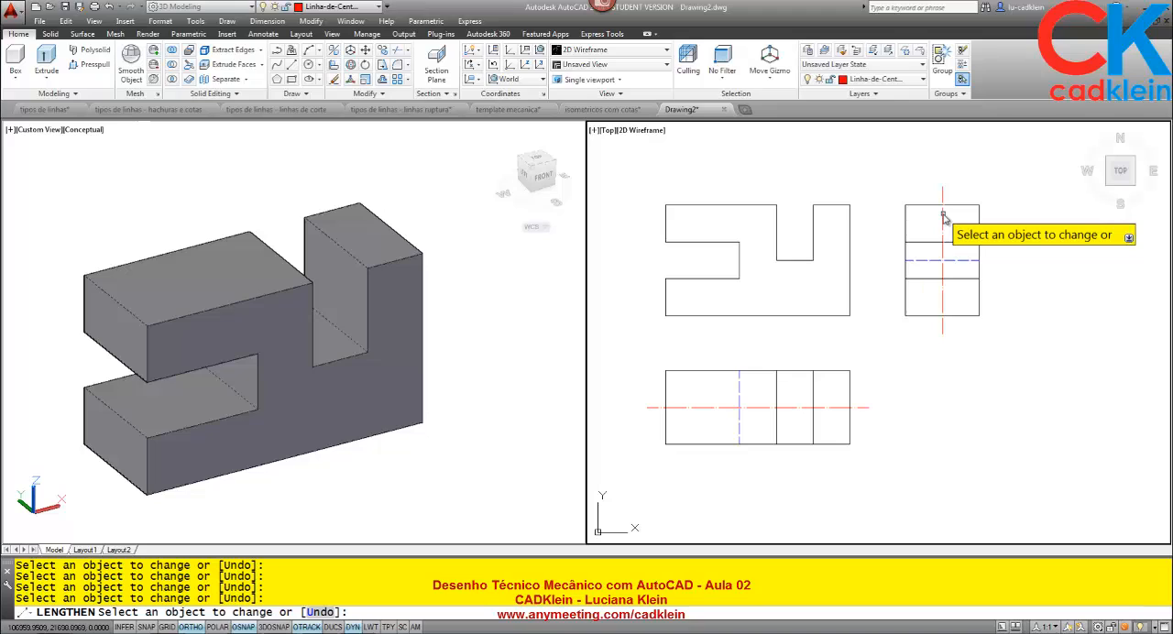
key("Return")
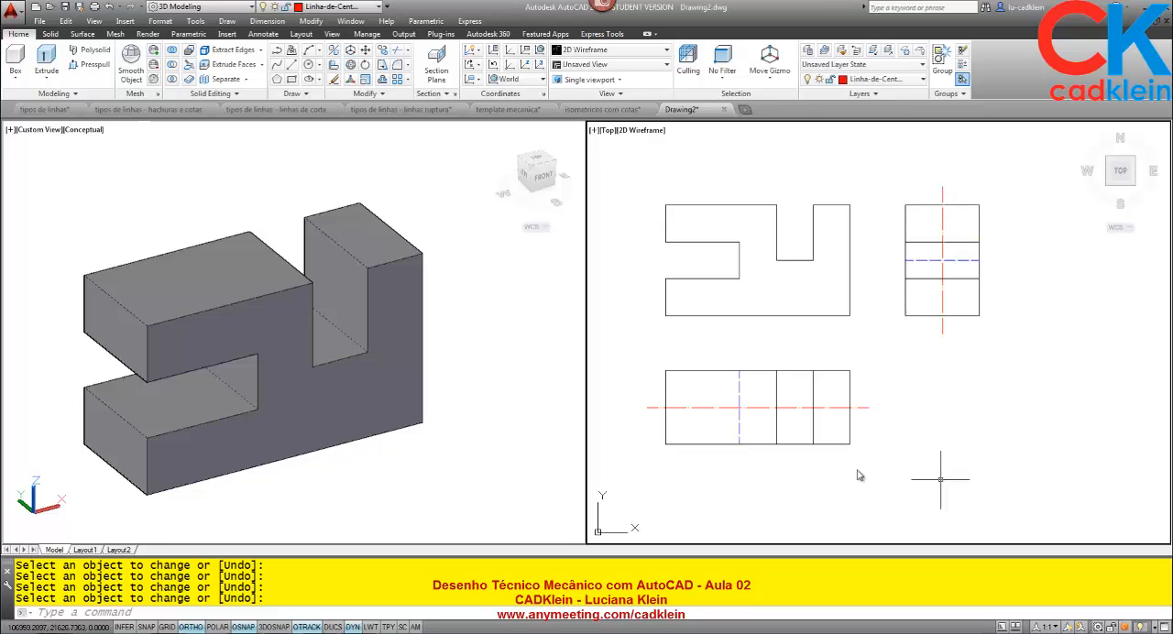
left_click(330, 444)
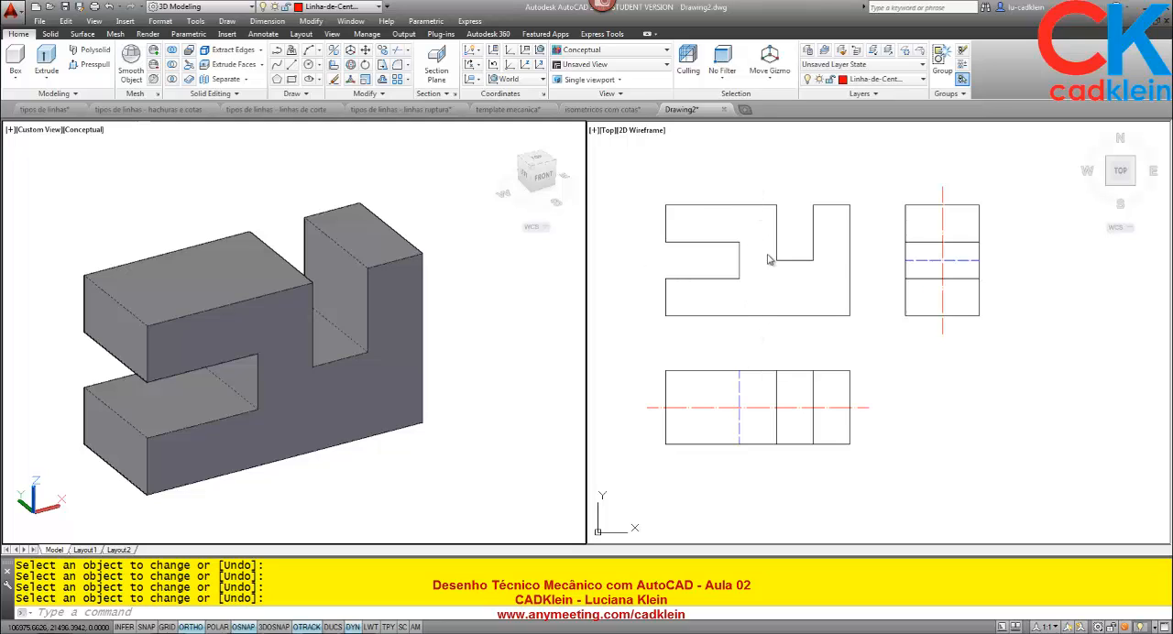
Read the attendees' chat in the AnyMeeting window, return to AutoCAD, and examine the dashed line in the side view and the front view's slot.
left_click(871, 328)
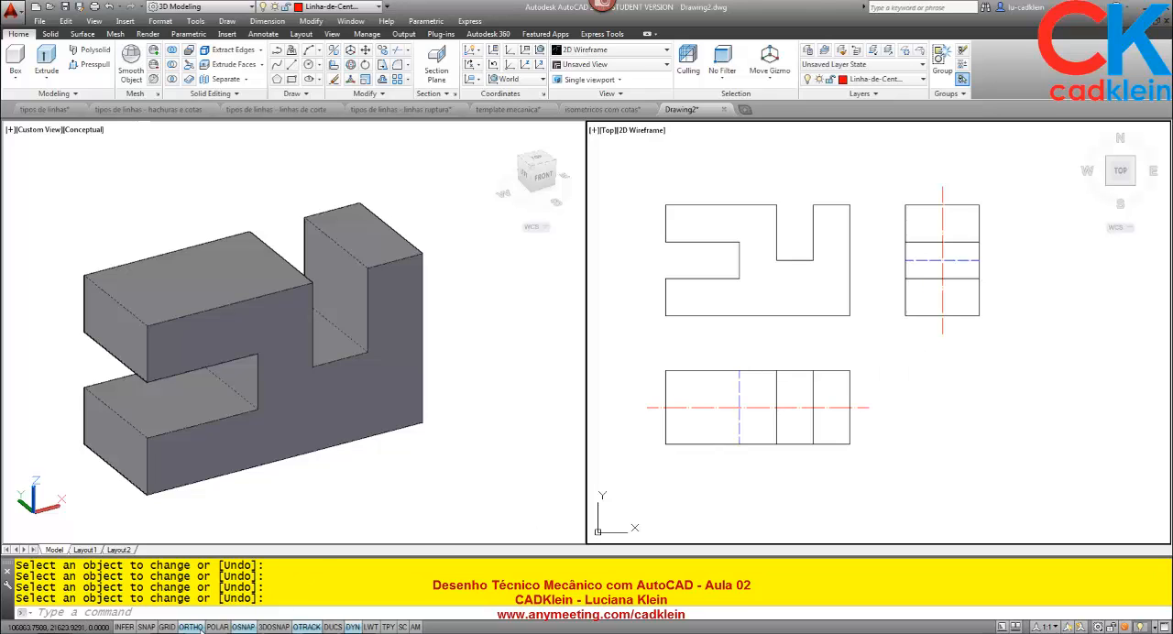
left_click(245, 632)
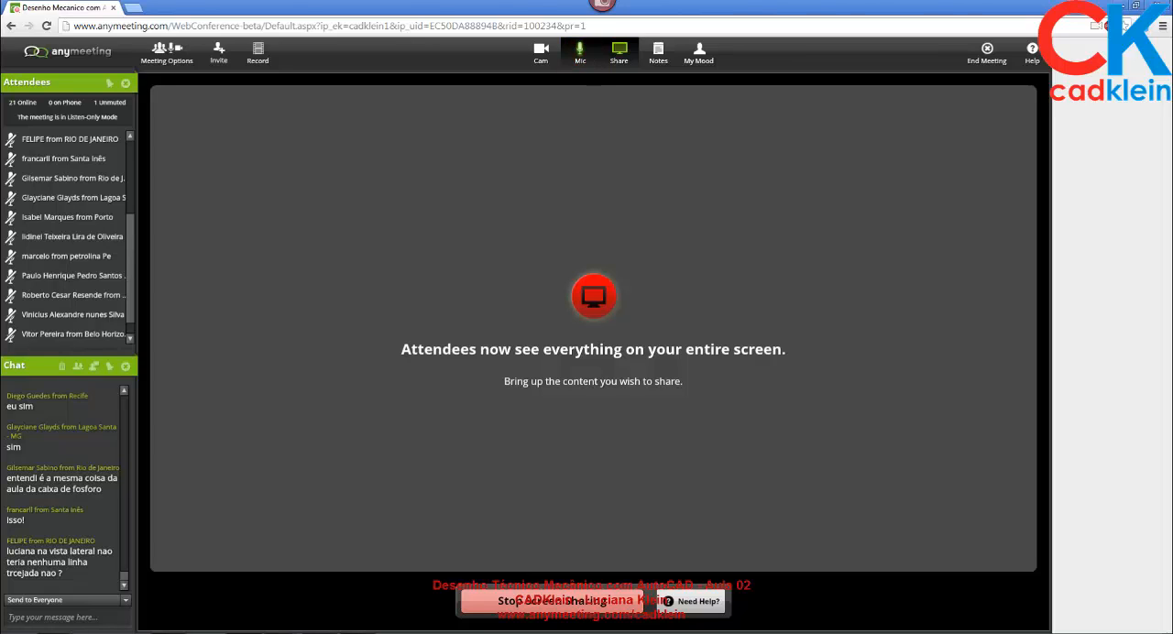
key("alt+Tab")
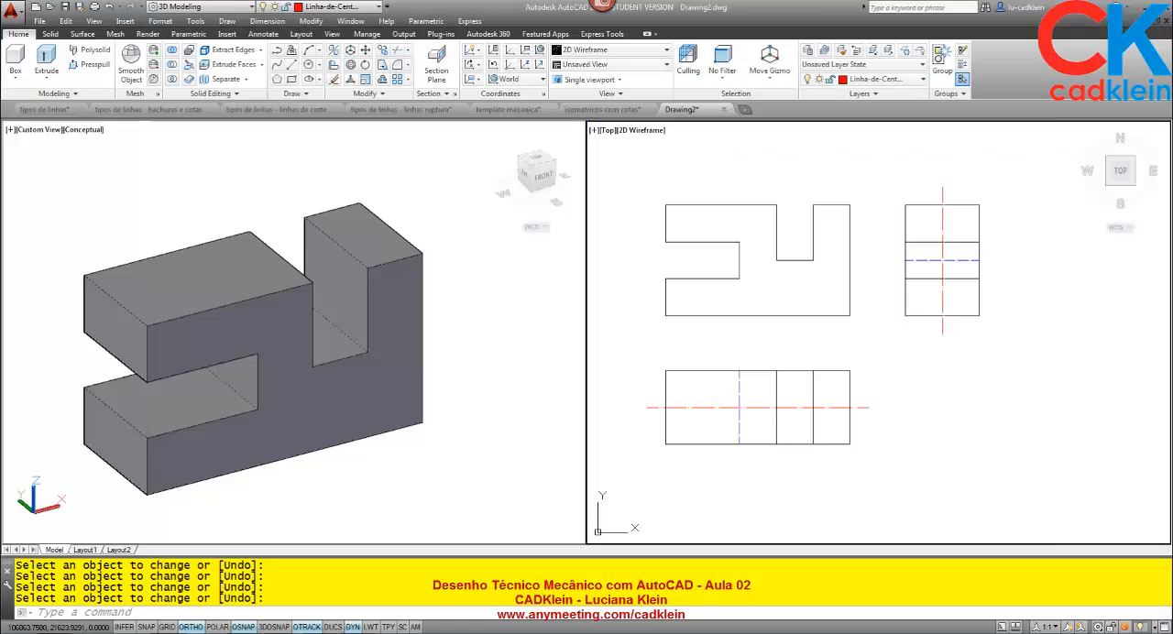
left_click(953, 264)
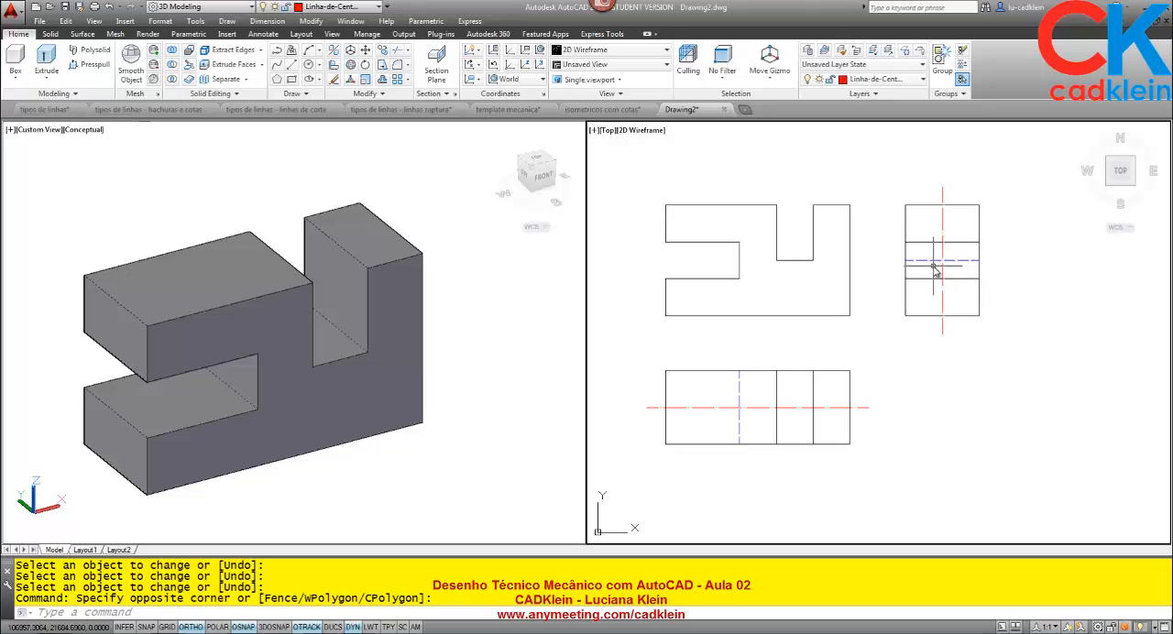
scroll(933, 267, "up", 3)
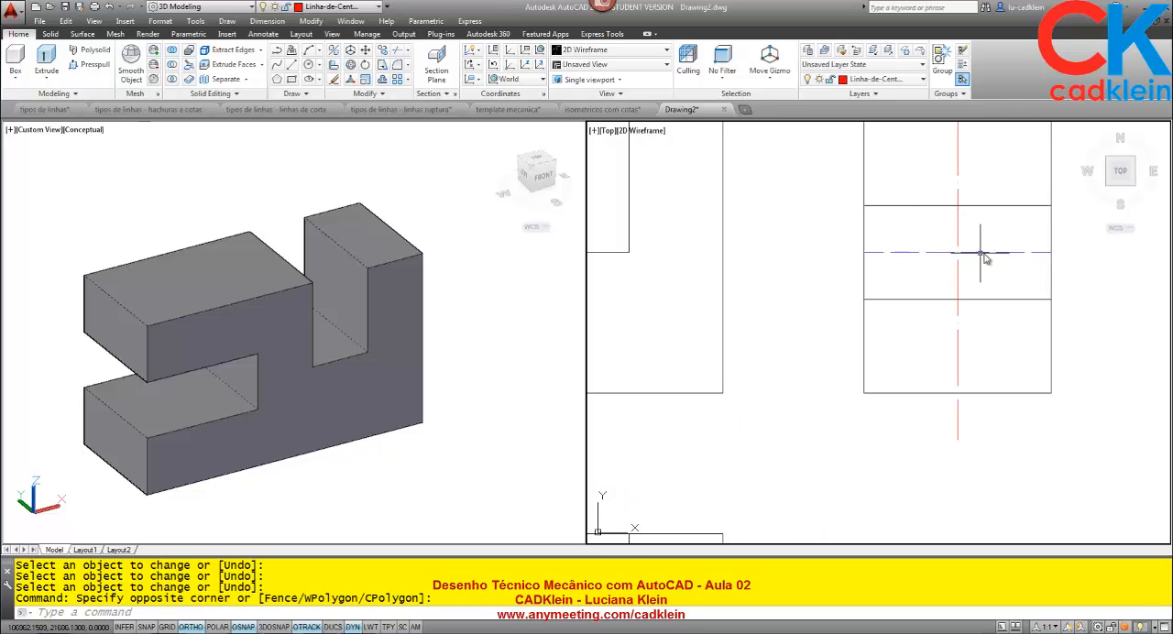
scroll(997, 259, "down", 4)
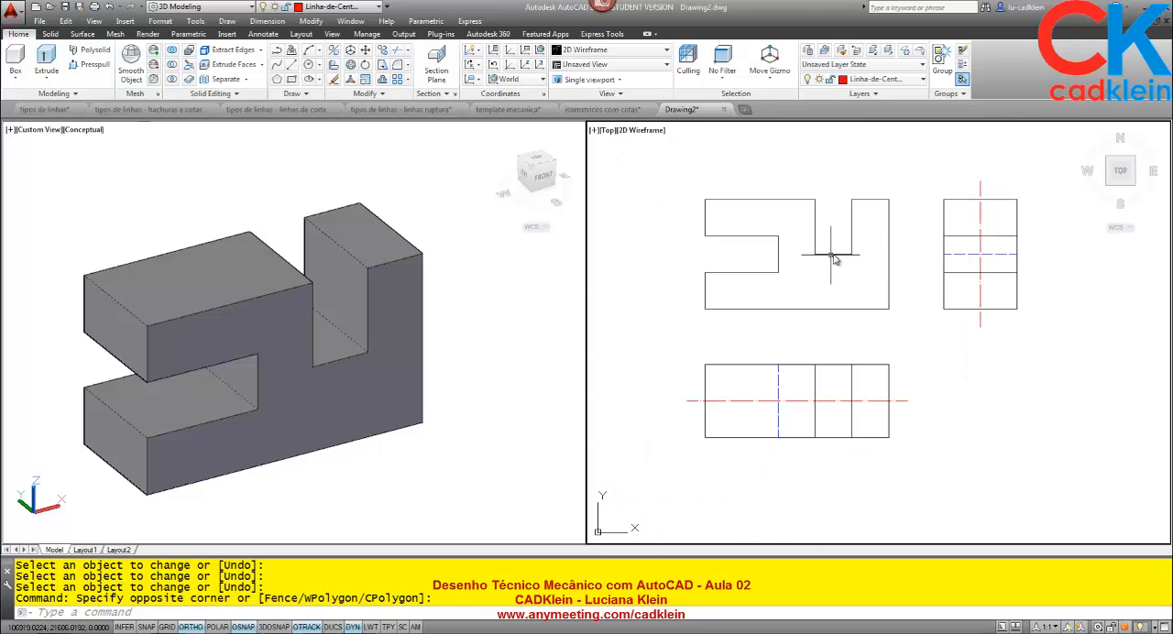
scroll(836, 260, "up", 2)
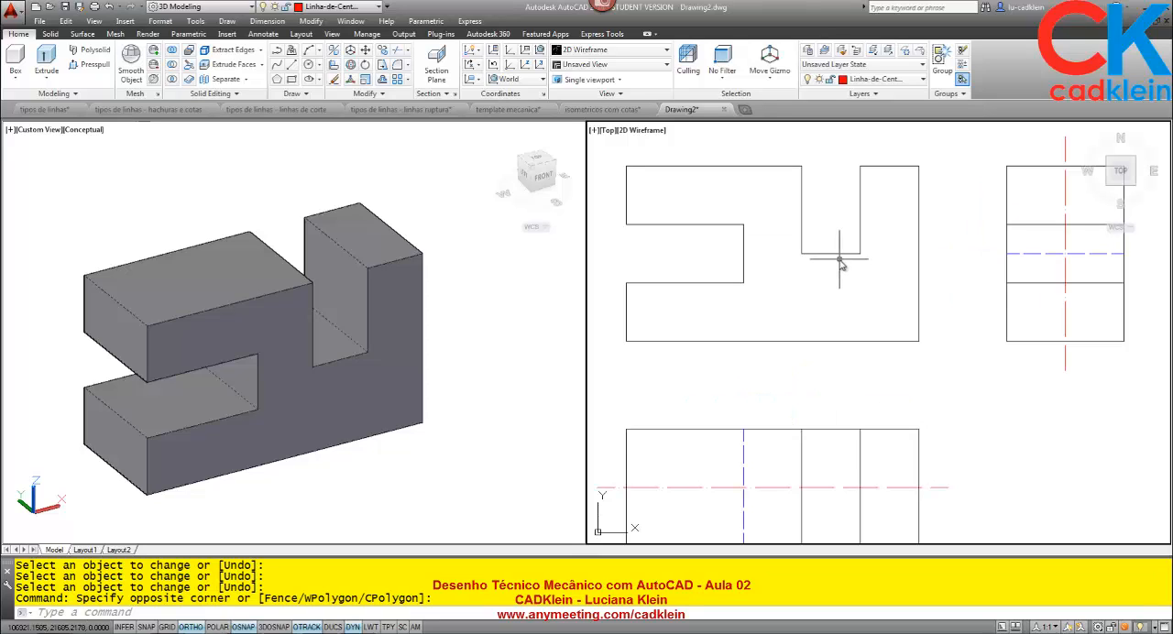
Orbit the solid to a straight-on view of its left side.
left_click(442, 470)
type("ORBIT")
key("Return")
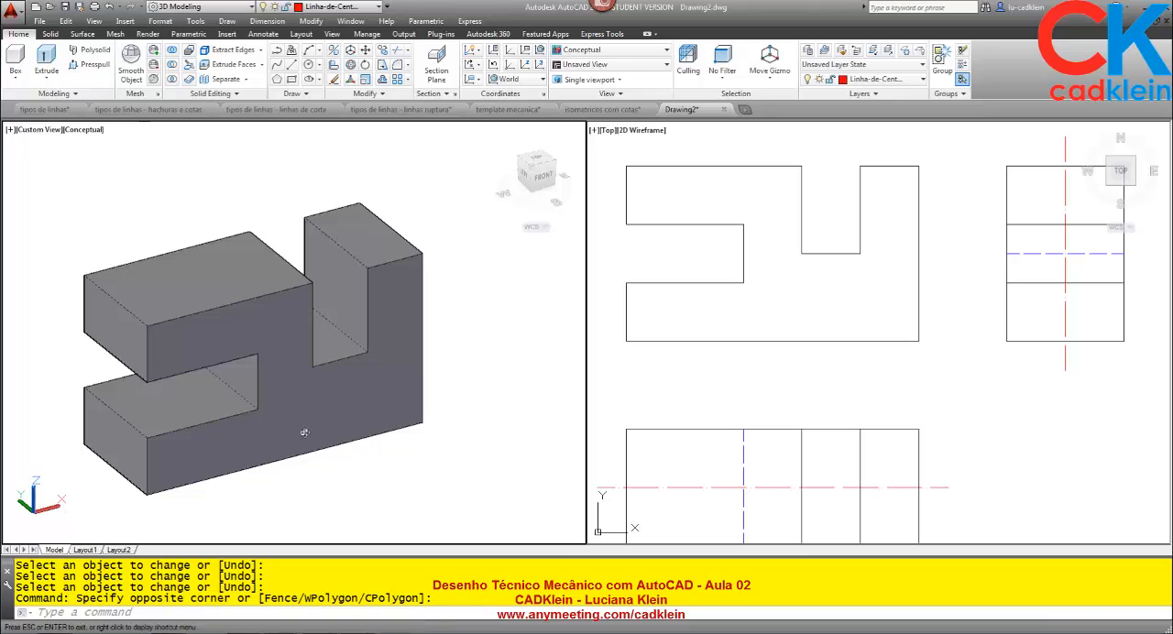
left_click_drag(306, 428, 302, 334)
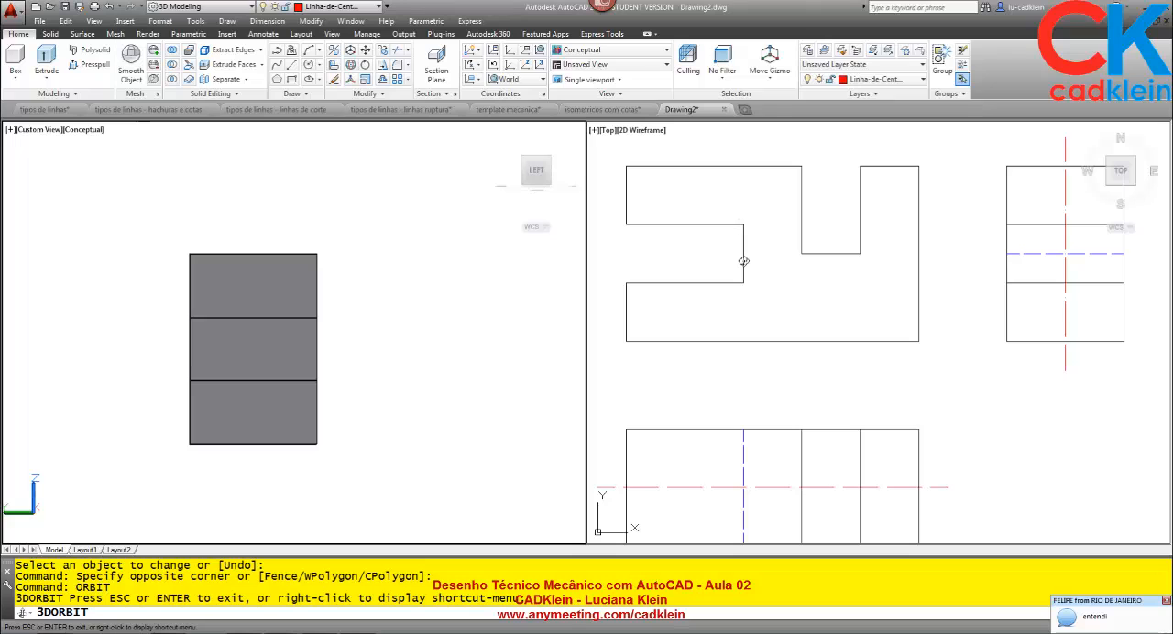
Orbit the solid to an oblique view of its left and front faces and inspect the floor of the upper slot.
left_click_drag(743, 261, 743, 257)
left_click_drag(433, 366, 351, 325)
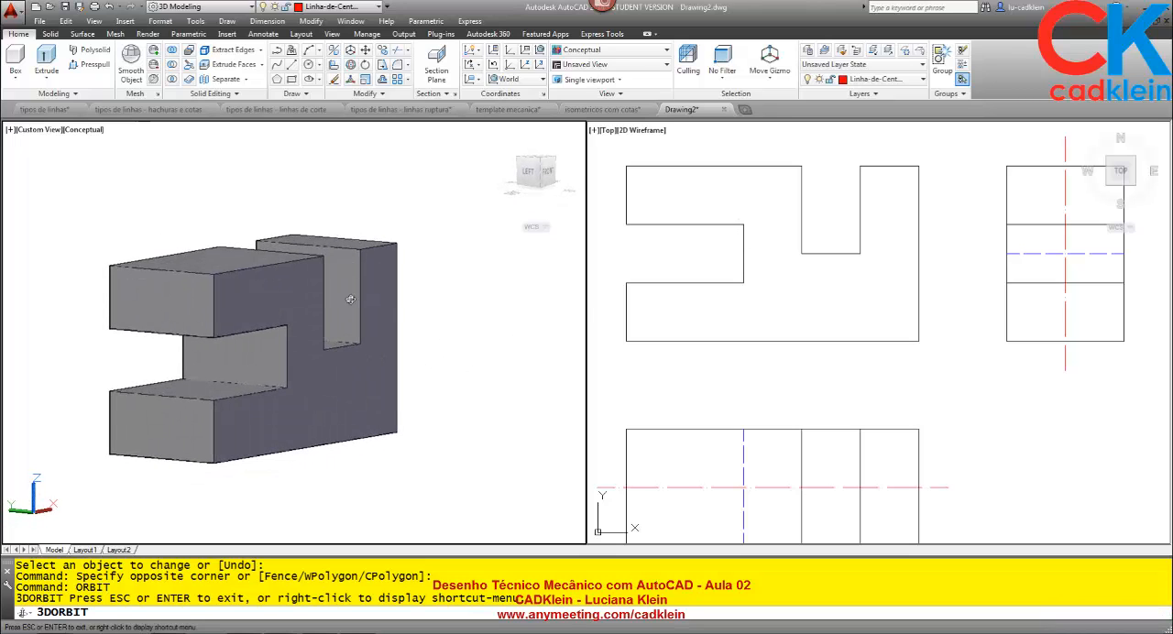
left_click_drag(352, 258, 347, 286)
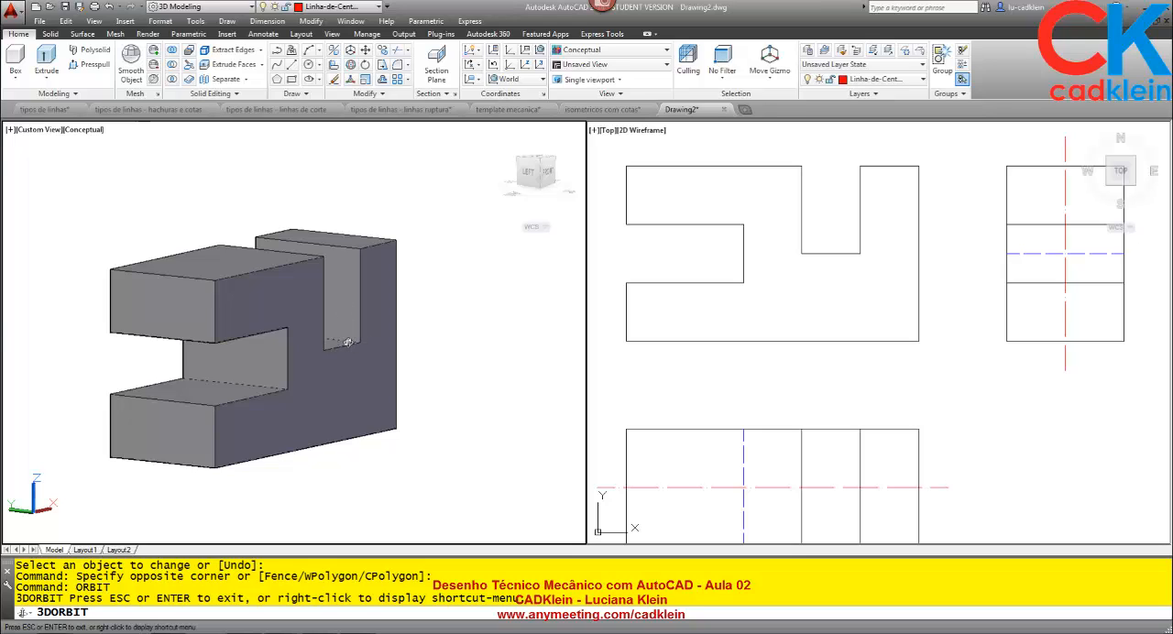
scroll(348, 342, "up", 4)
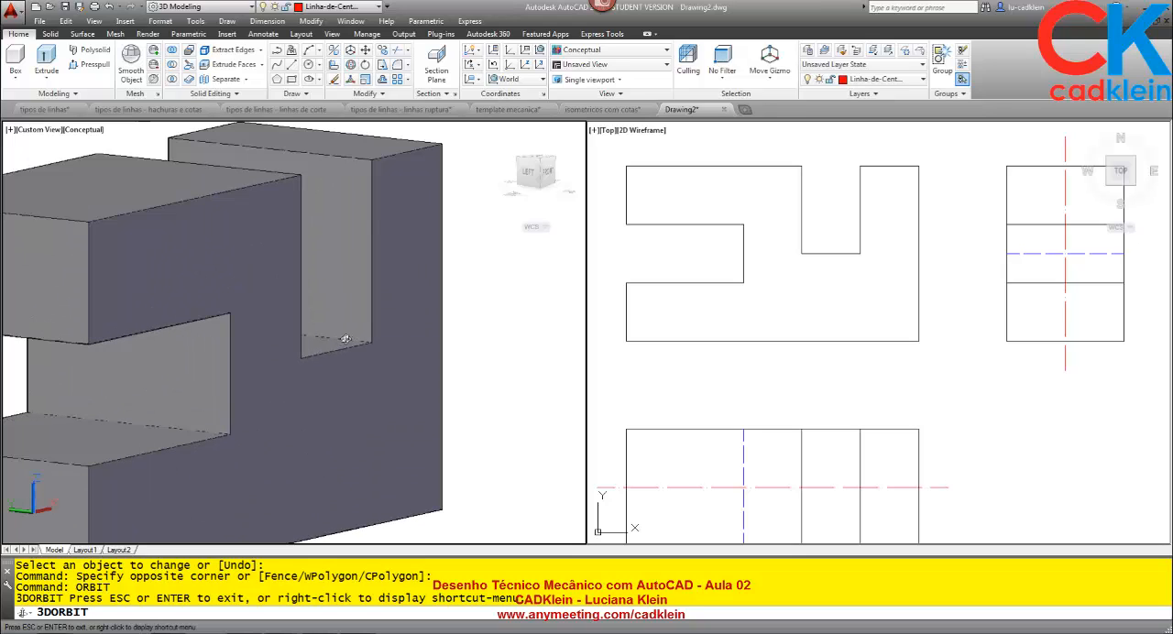
scroll(344, 339, "down", 4)
key("Escape")
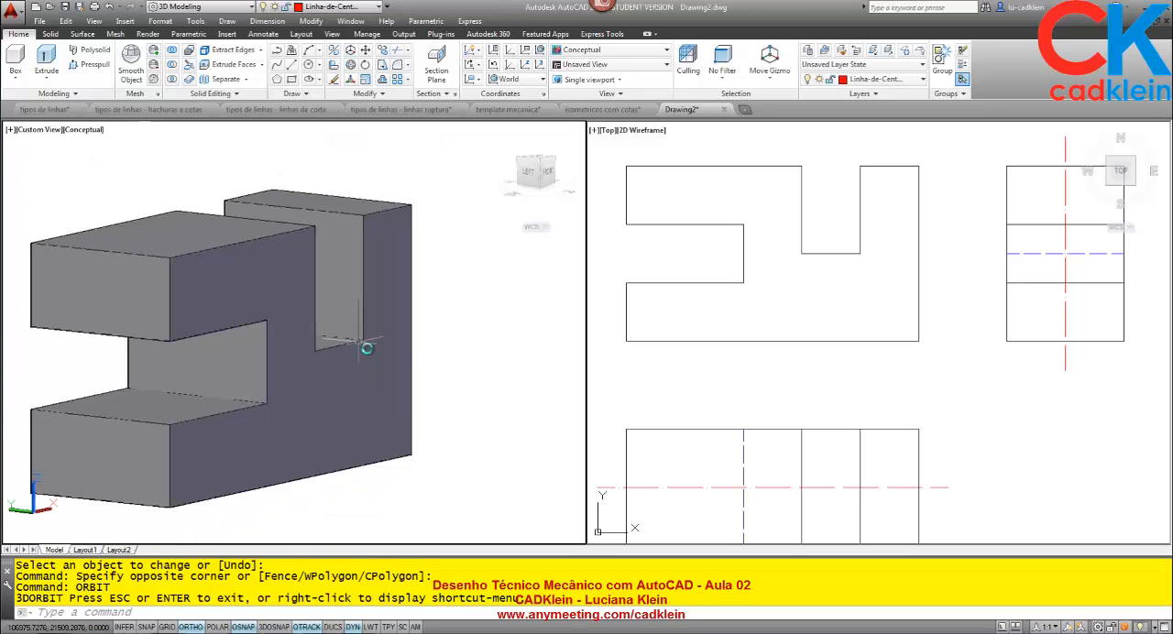
Switch to the AnyMeeting window to read the chat replies, and return to the three drawn views in AutoCAD.
left_click(859, 290)
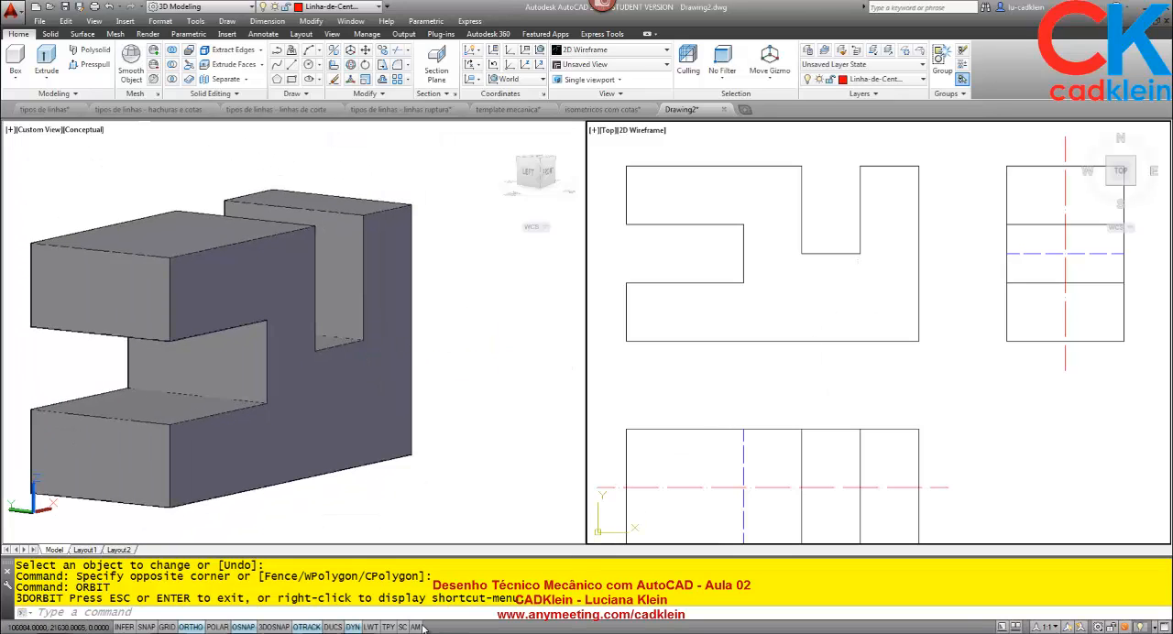
key("alt+Tab")
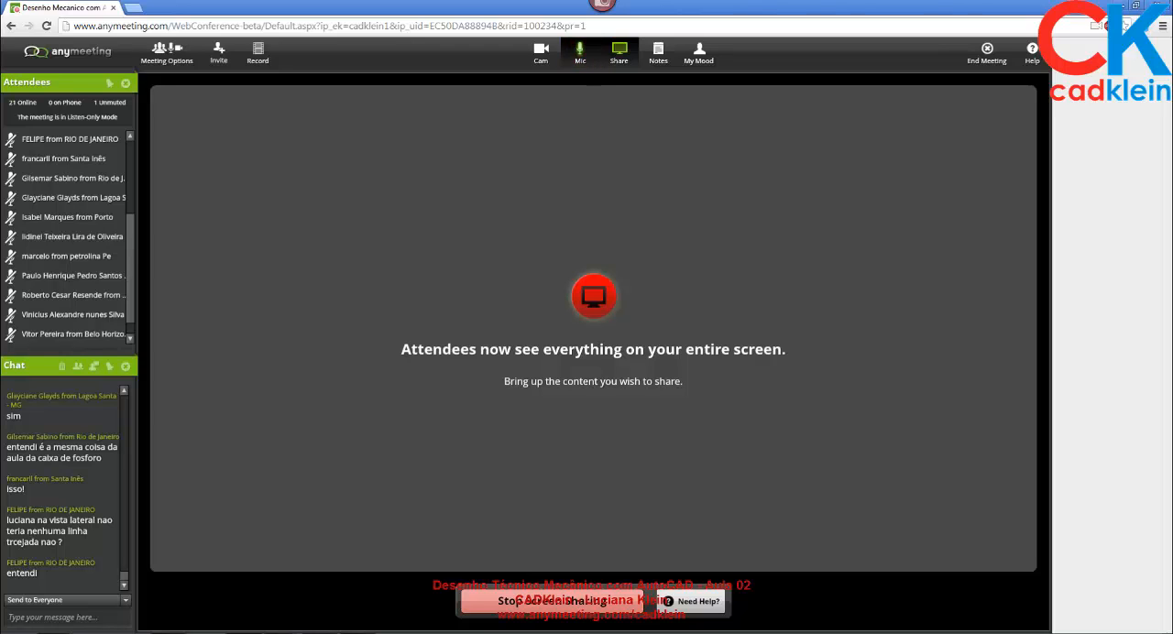
key("alt+Tab")
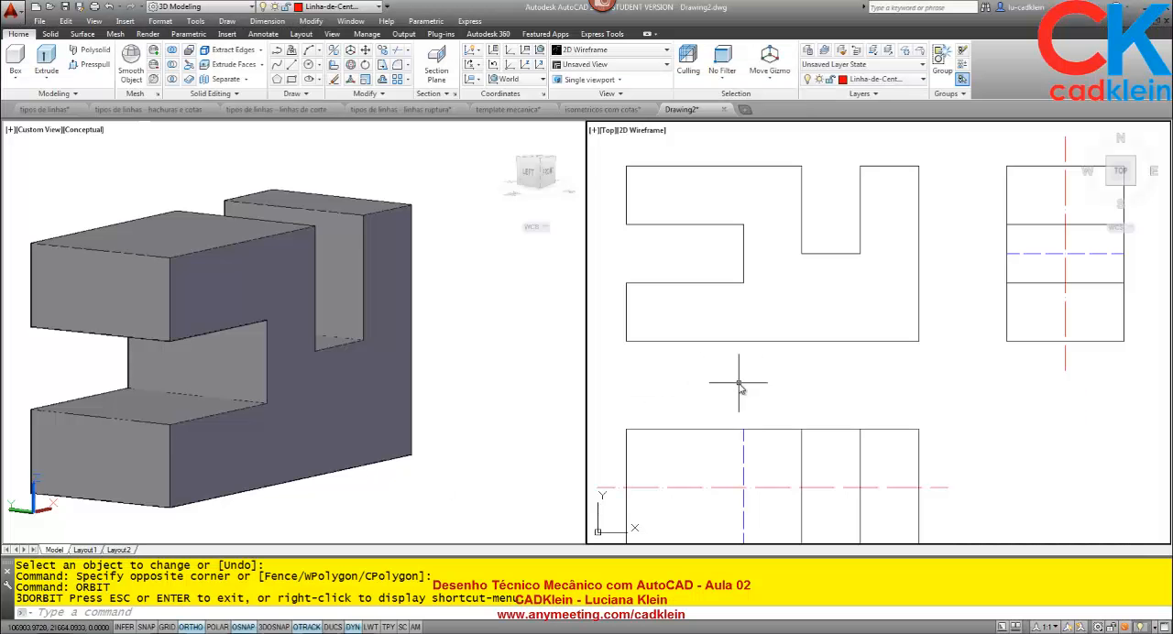
left_click(741, 384)
left_click(740, 383)
Set the viewport showing the solid to the Top view with the 2D Wireframe visual style.
left_click(449, 340)
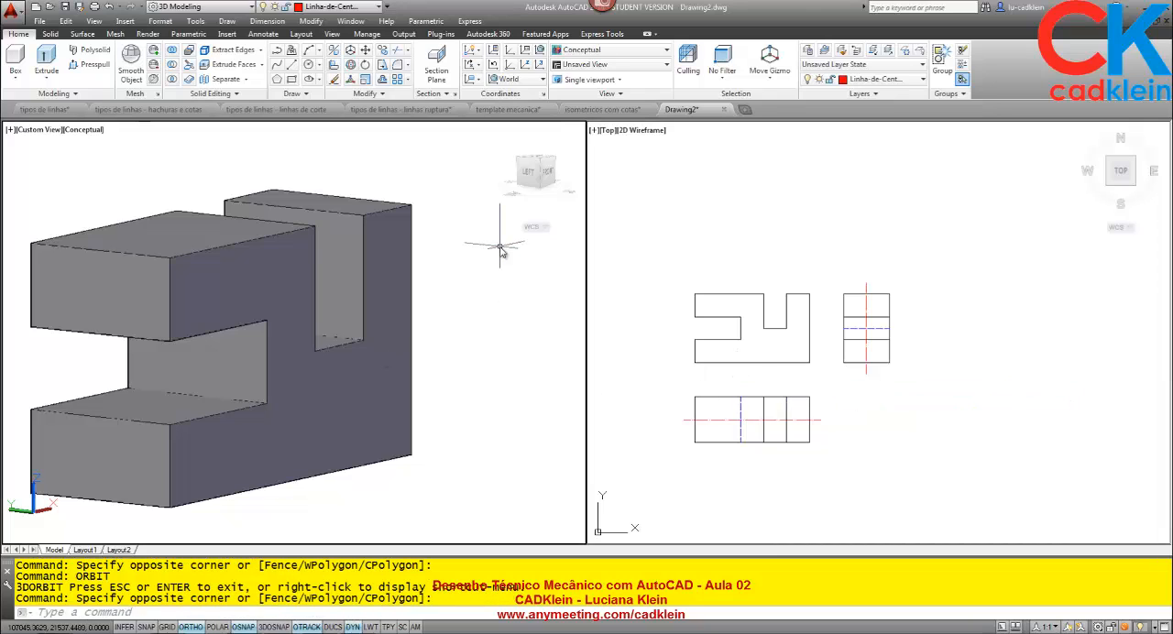
left_click(500, 133)
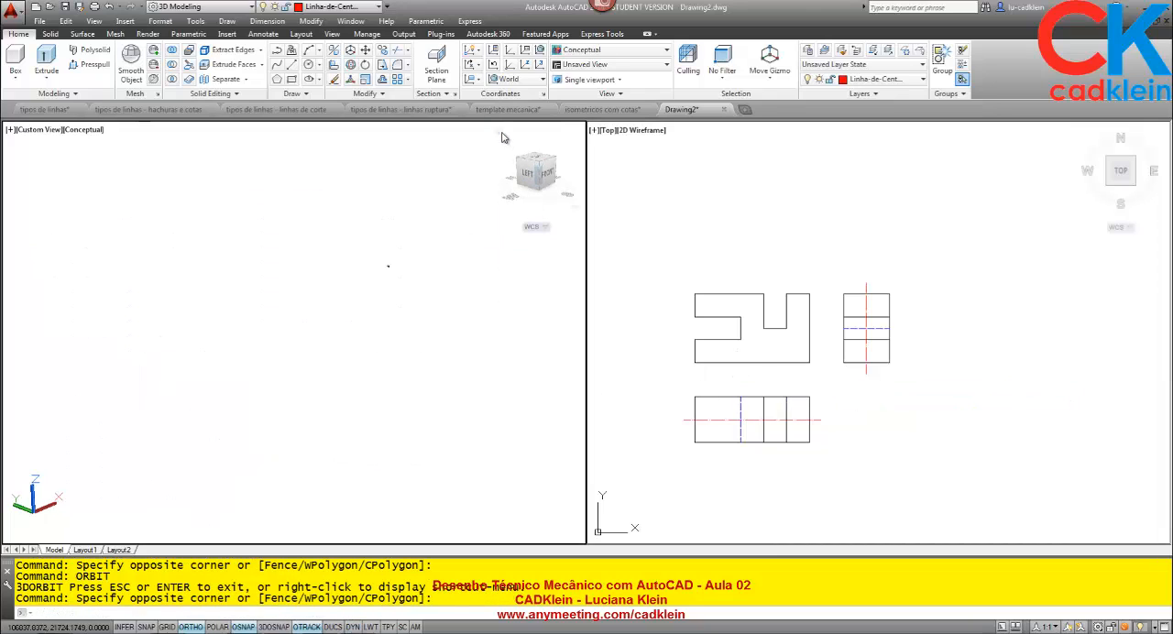
left_click(539, 159)
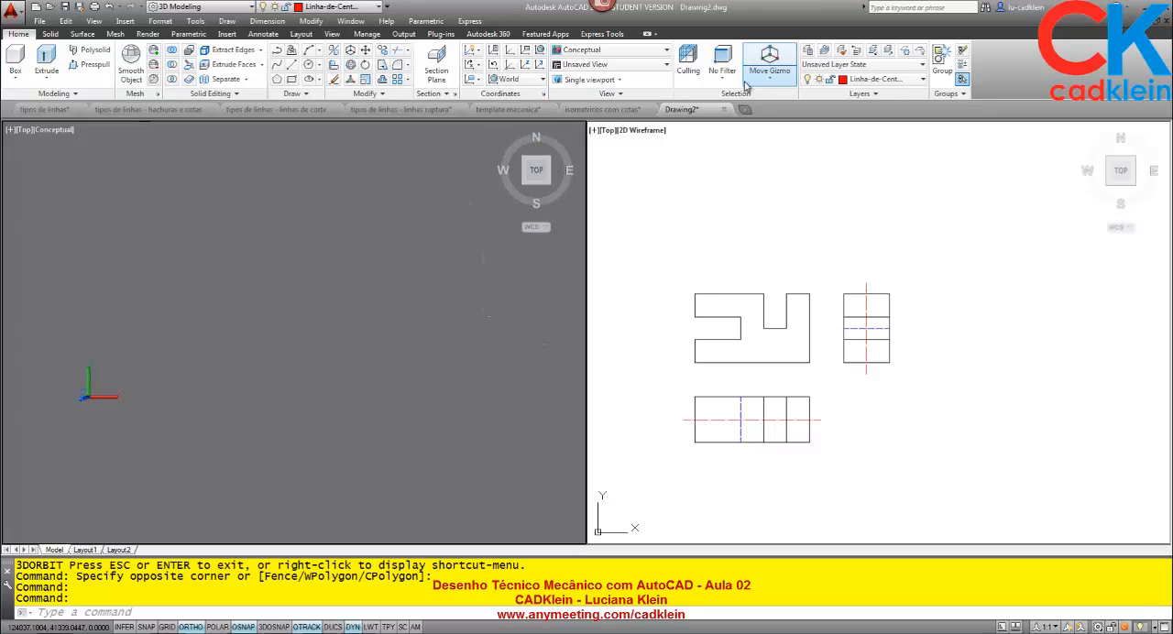
left_click(639, 51)
left_click(574, 74)
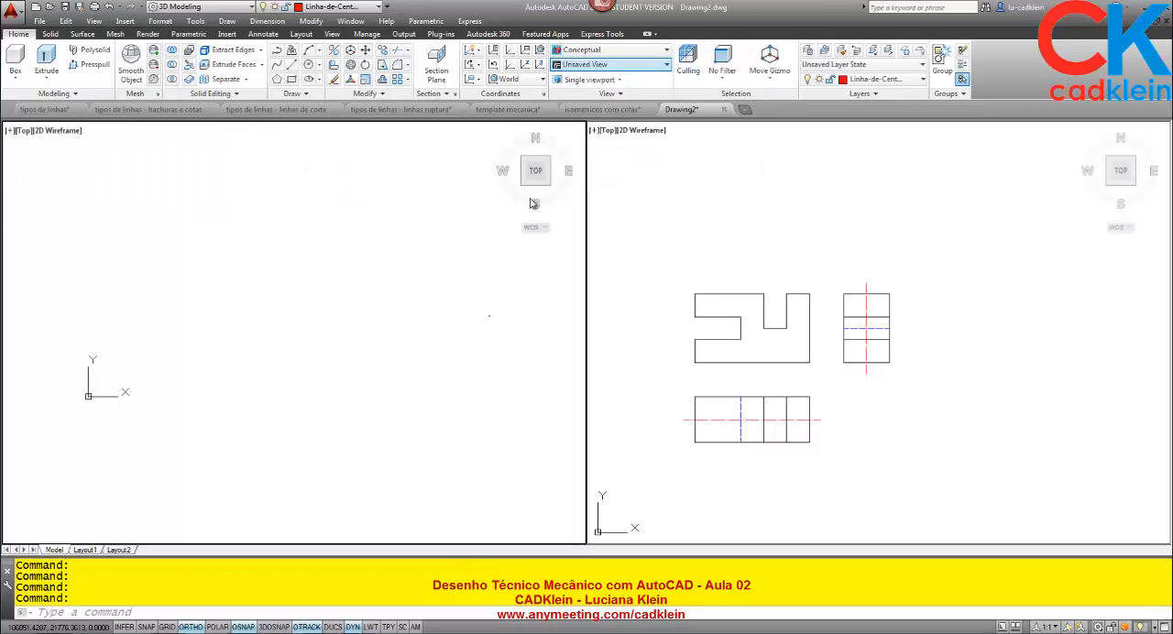
Thaw the imagem layer that holds the dimensioned isometric reference image.
left_click(836, 79)
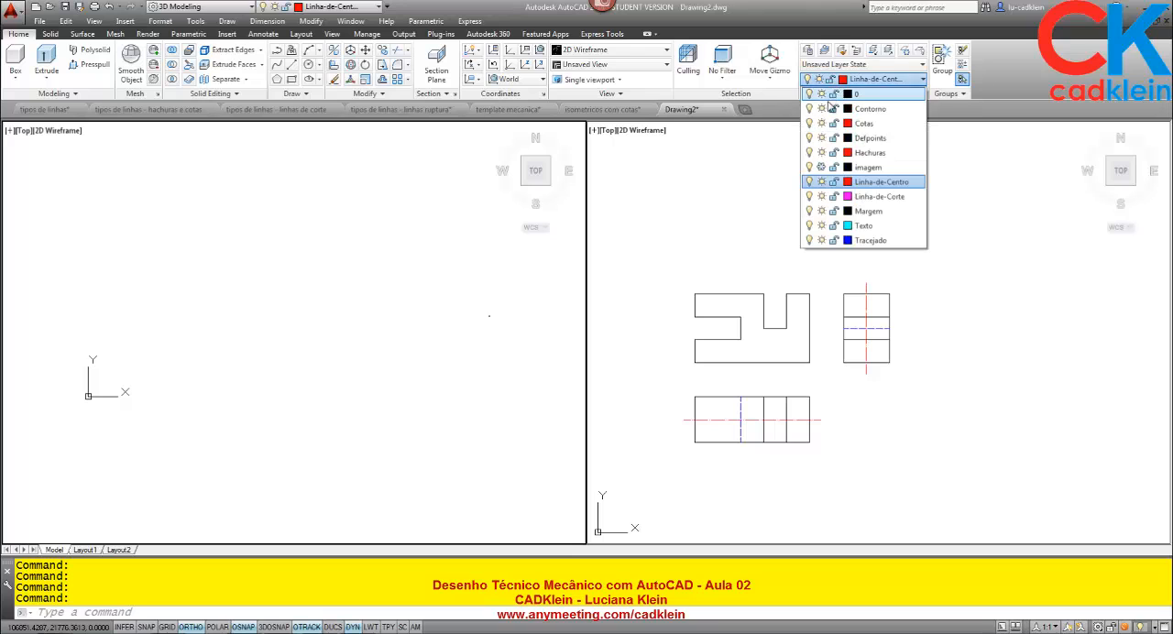
left_click(821, 167)
left_click(310, 391)
left_click(323, 420)
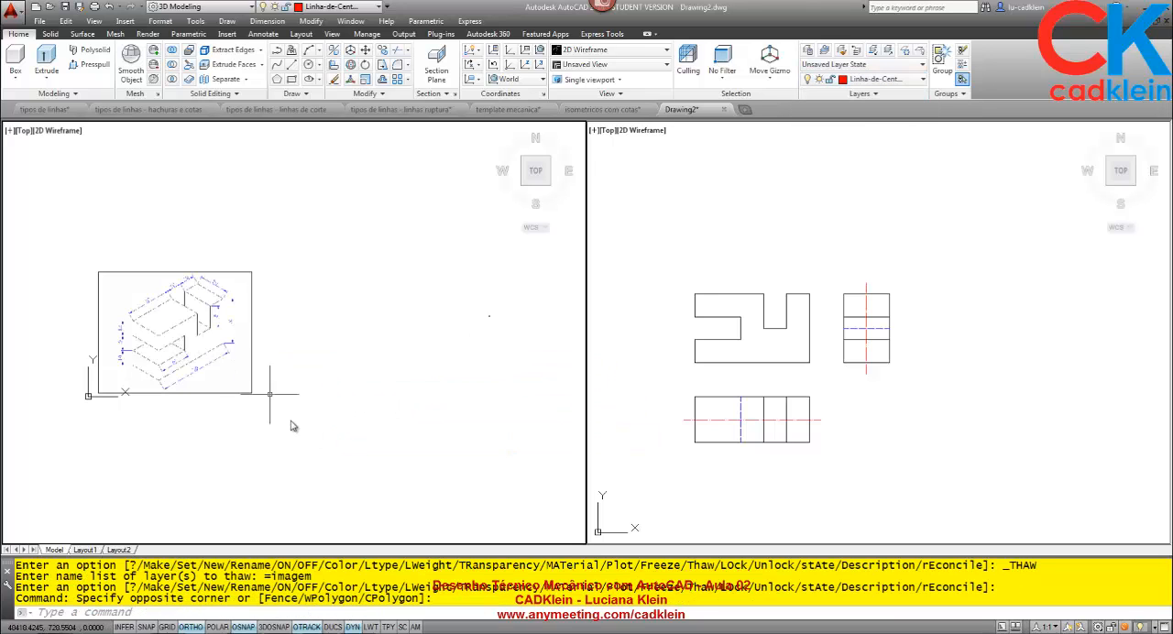
With Ortho off, shrink the isometric reference image by its corner grip and move it towards the drawn views.
left_click(270, 396)
left_click(252, 334)
left_click(252, 273)
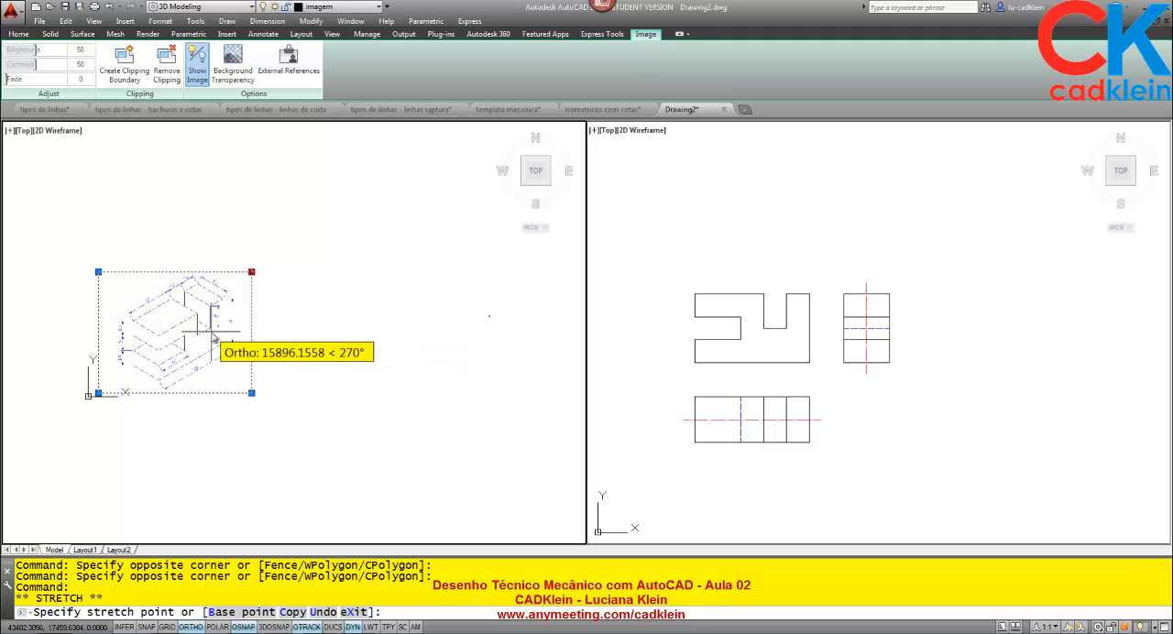
key("F8")
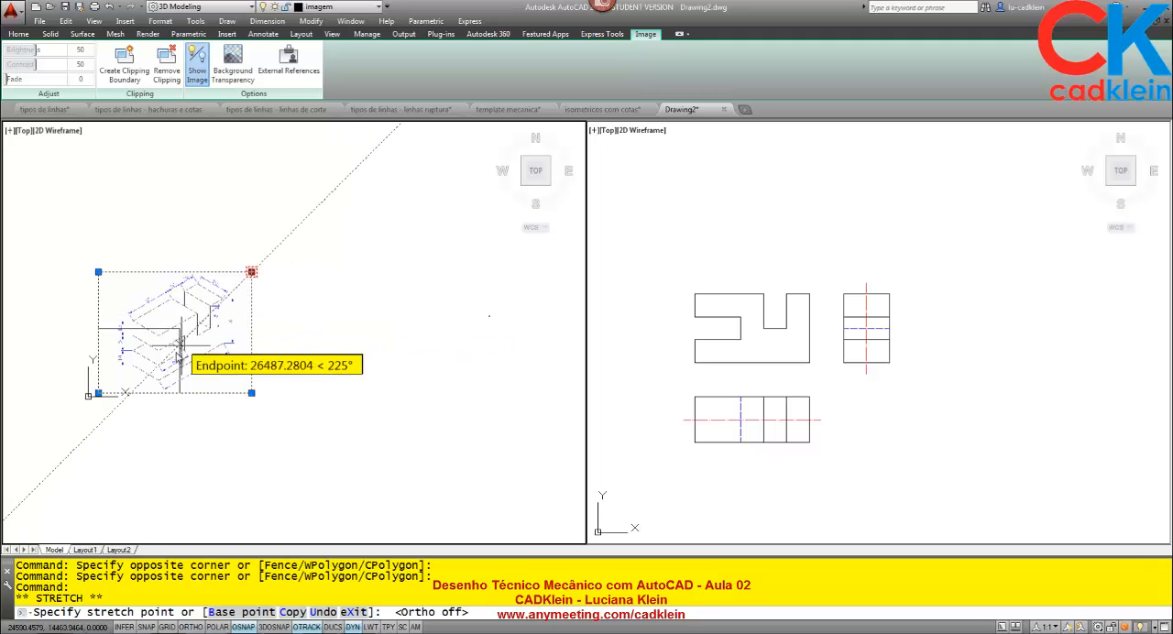
left_click(125, 371)
type("M")
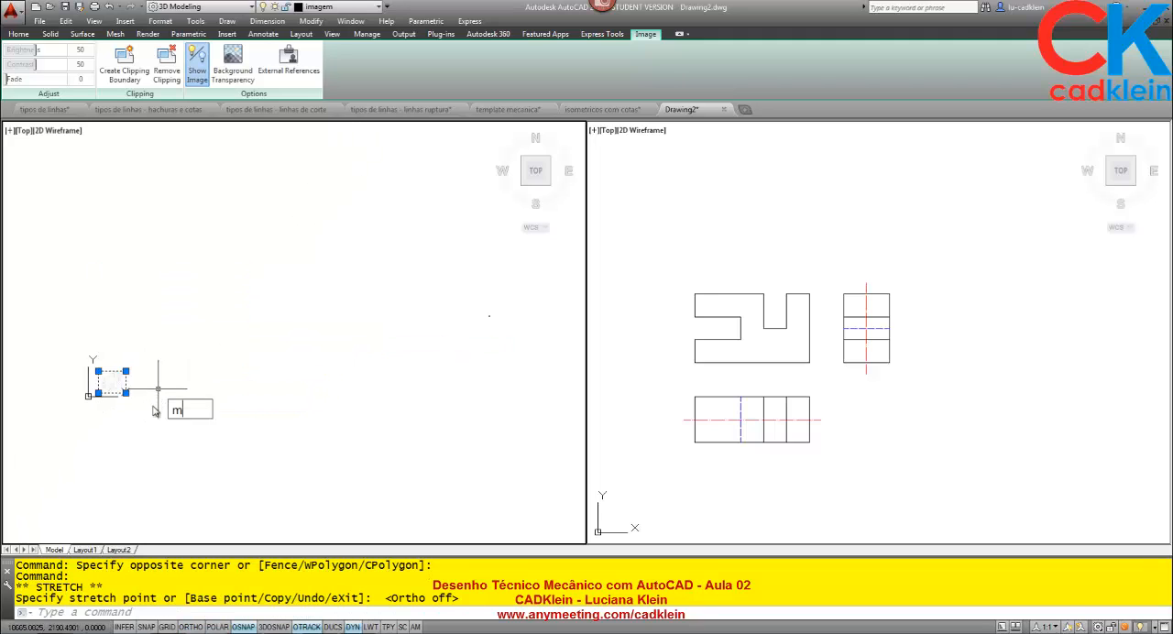
key("Return")
left_click(135, 419)
left_click(477, 347)
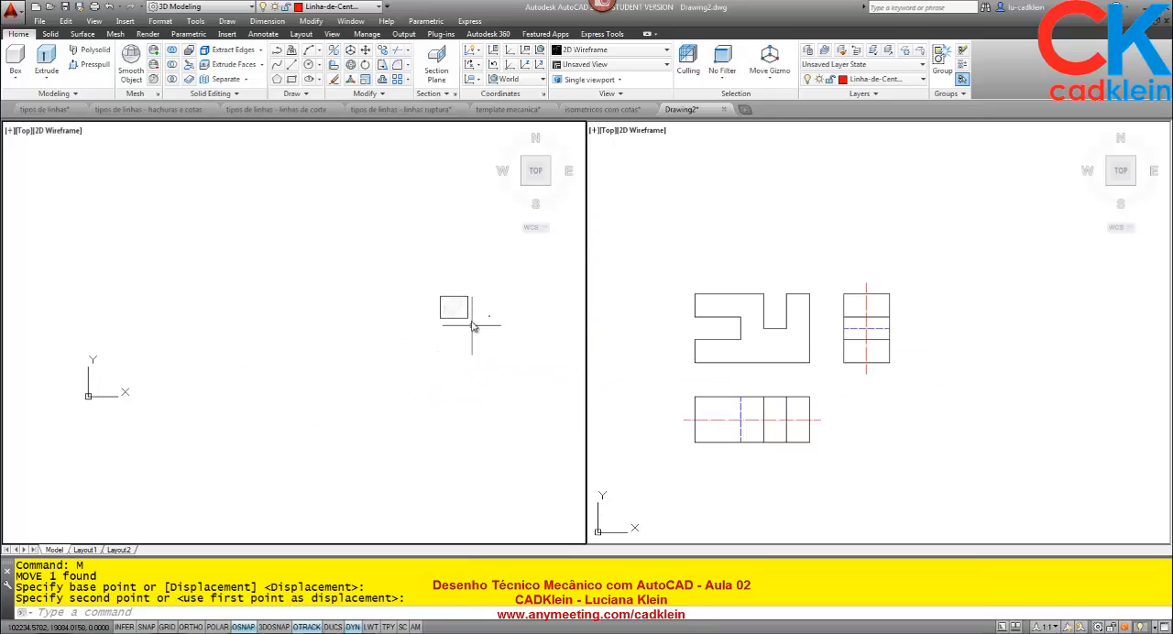
Shrink the reference image a second time by its upper corner and move it closer to the drawn views.
scroll(473, 323, "up", 10)
left_click(396, 263)
left_click(355, 327)
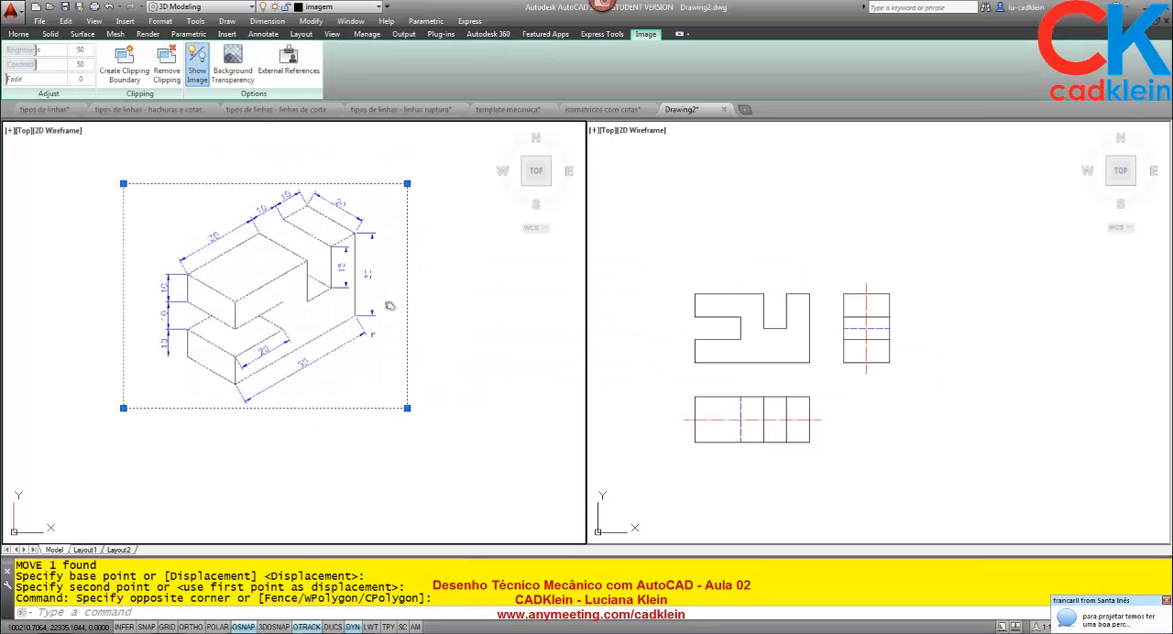
left_click(407, 184)
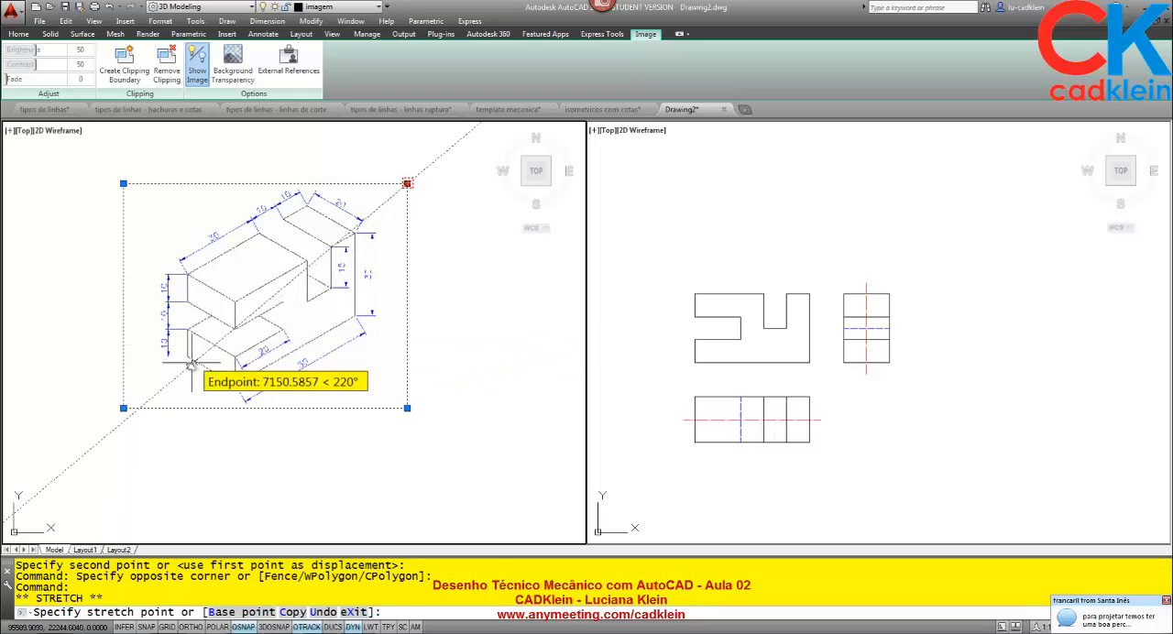
left_click(153, 384)
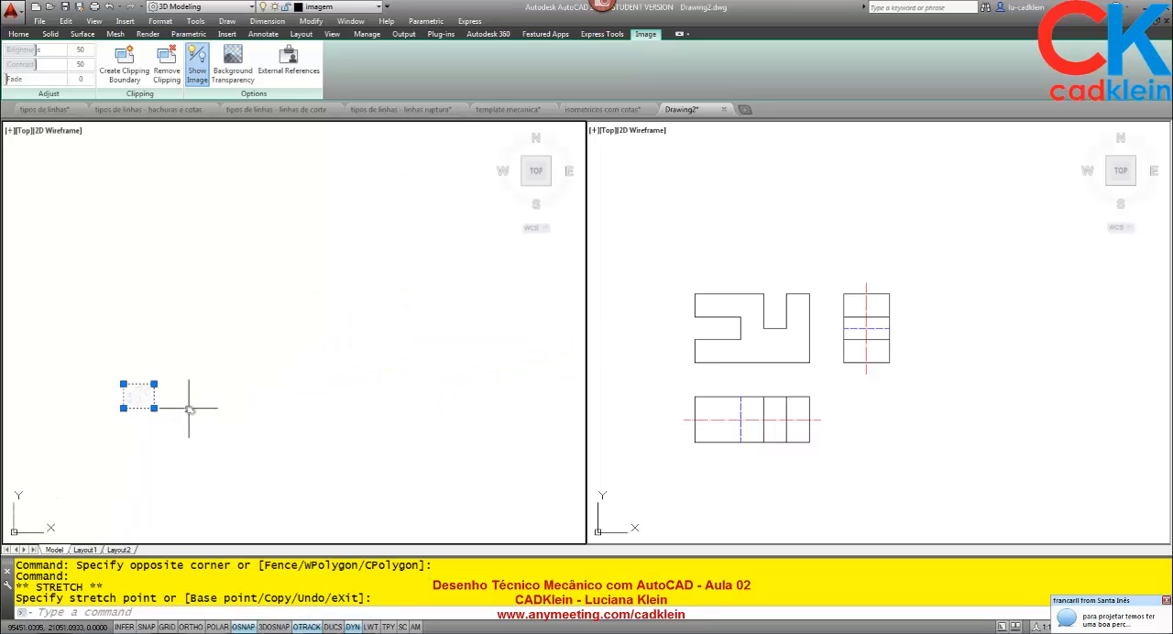
type("m")
key("Return")
left_click(153, 384)
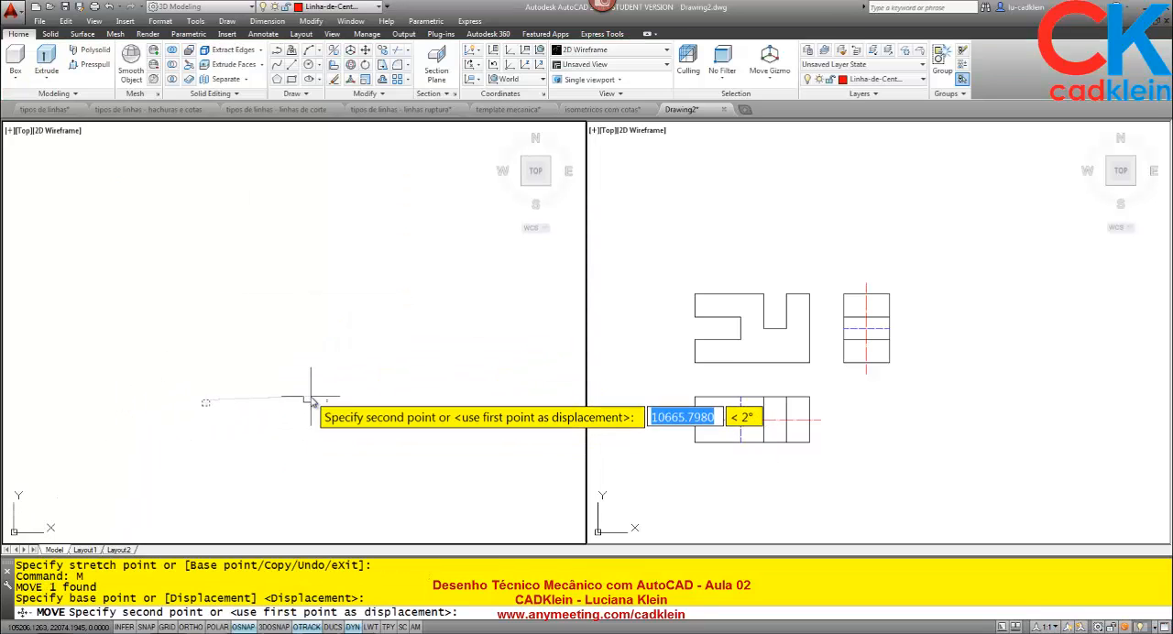
left_click(421, 332)
Reduce the reference image once more and place it directly beside the three drawn views.
left_click(422, 338)
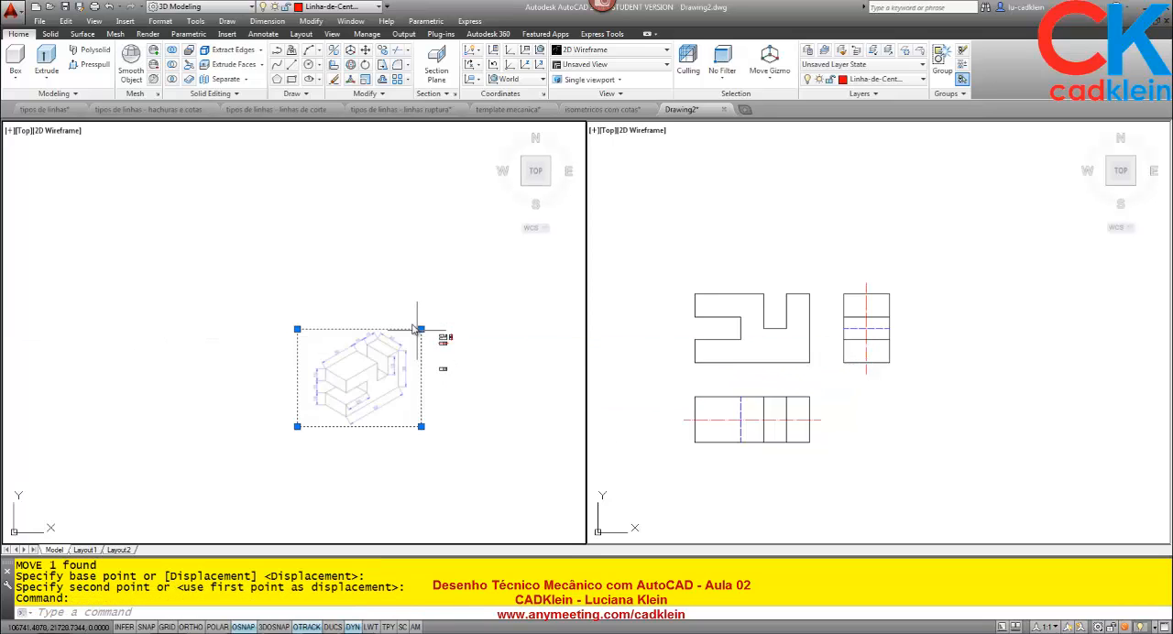
left_click(422, 332)
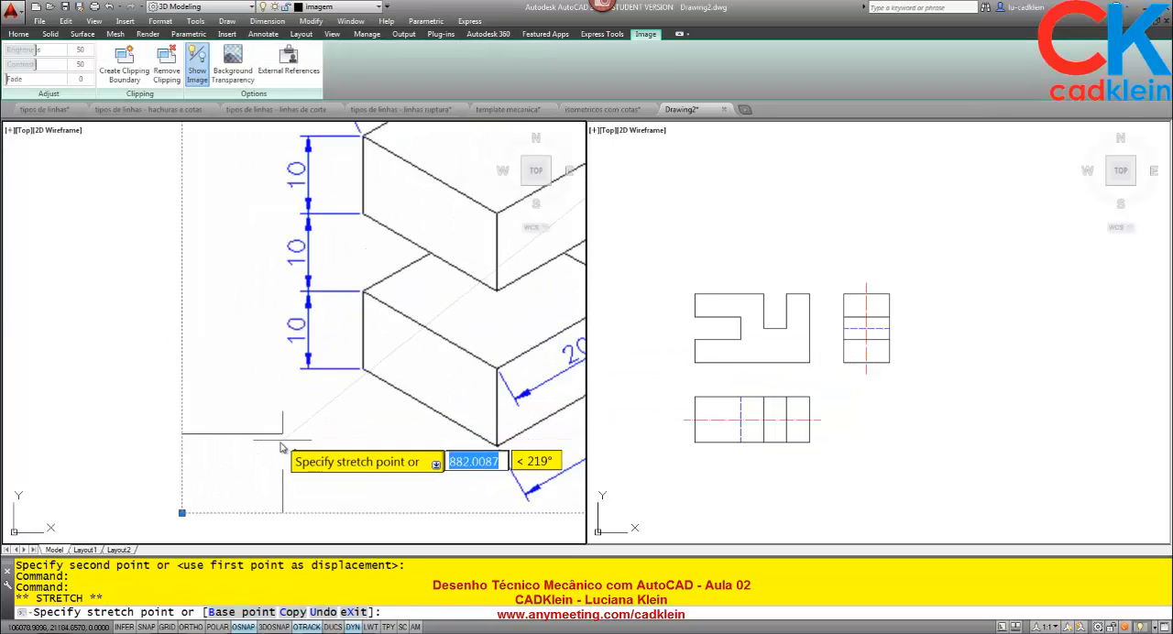
left_click(308, 420)
type("m")
key("Return")
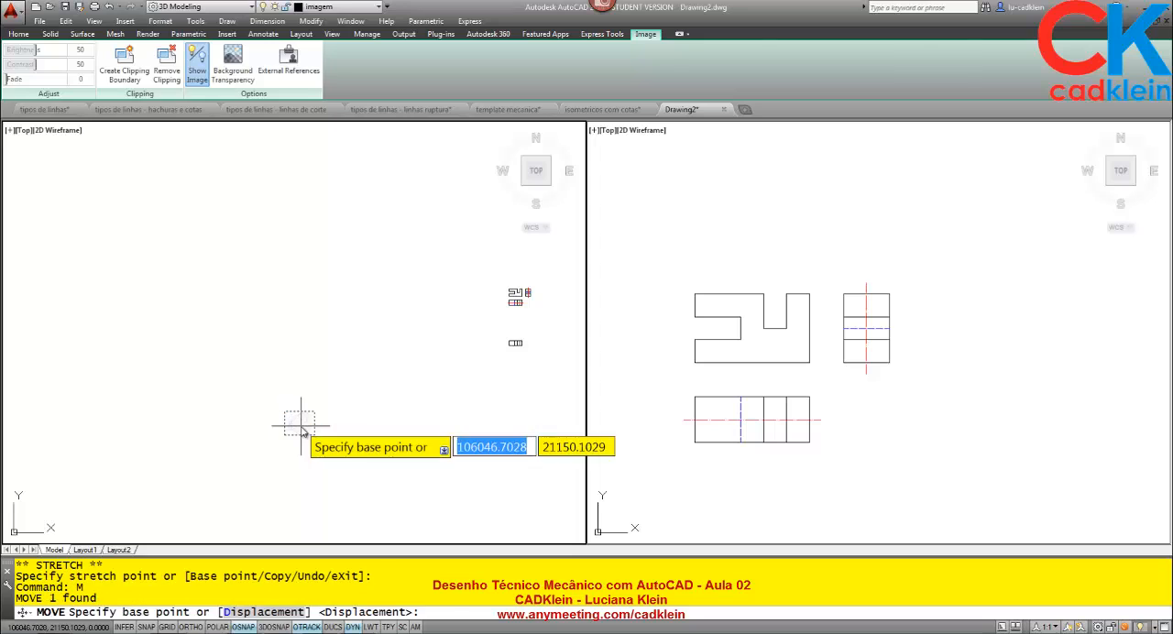
left_click(305, 418)
left_click(478, 293)
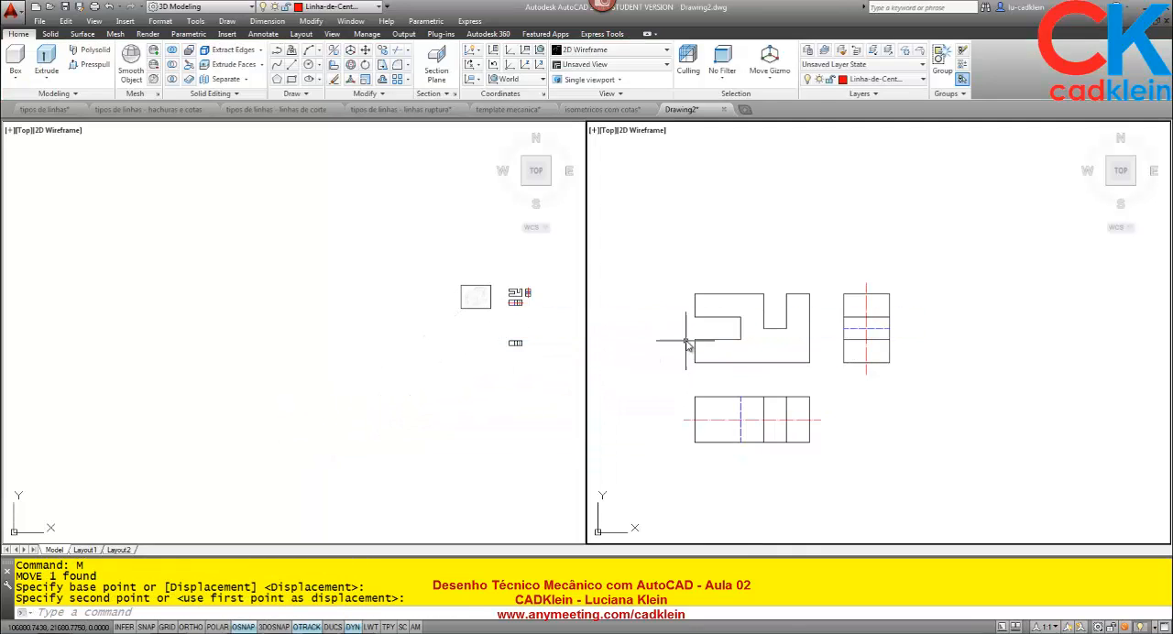
Compare the dimensioned isometric image with the three drawn views in both viewports.
scroll(694, 342, "down", 4)
middle_click_drag(688, 345, 781, 279)
left_click(498, 303)
scroll(486, 298, "up", 8)
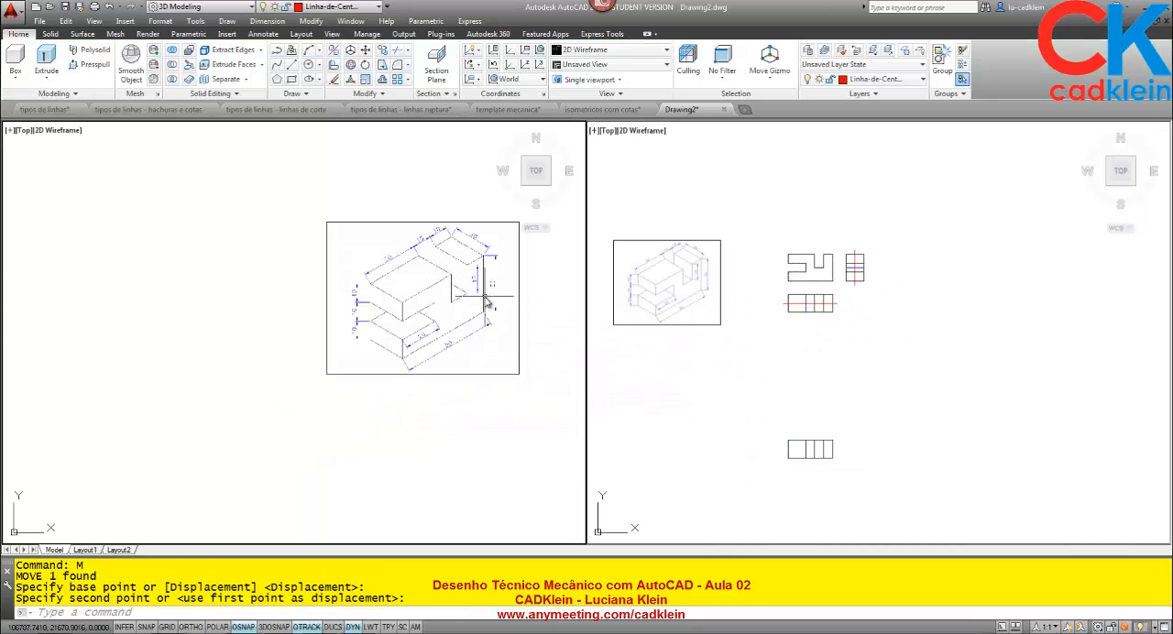
middle_click_drag(474, 301, 252, 316)
scroll(215, 300, "up", 6)
scroll(225, 298, "down", 2)
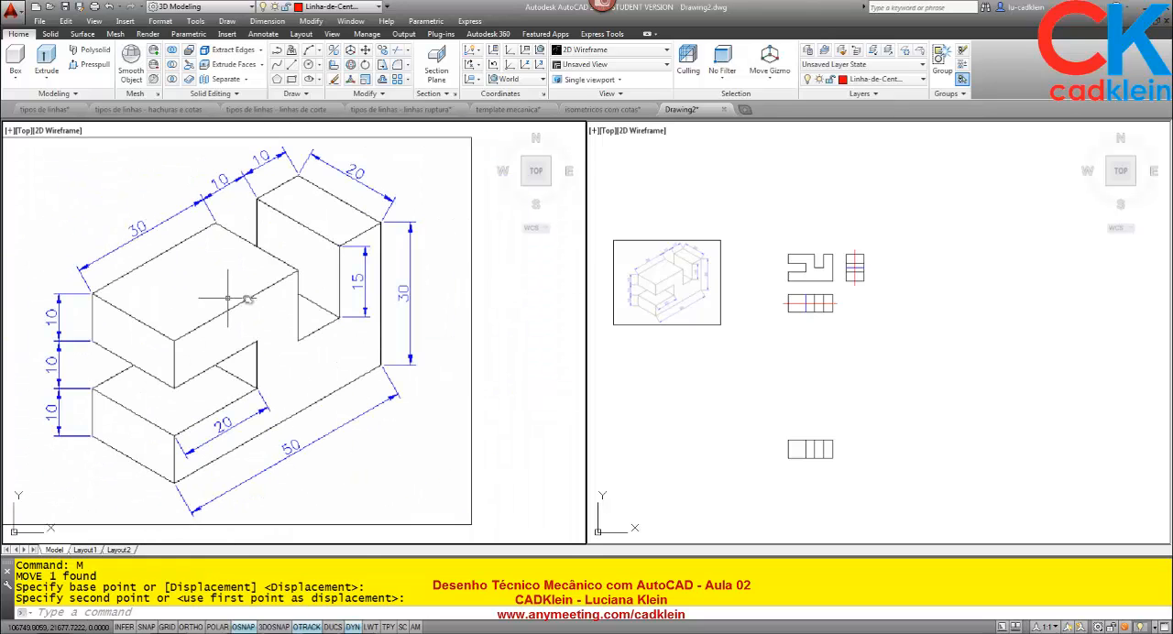
scroll(270, 291, "down", 2)
scroll(271, 291, "down", 2)
middle_click_drag(368, 308, 308, 319)
left_click(741, 358)
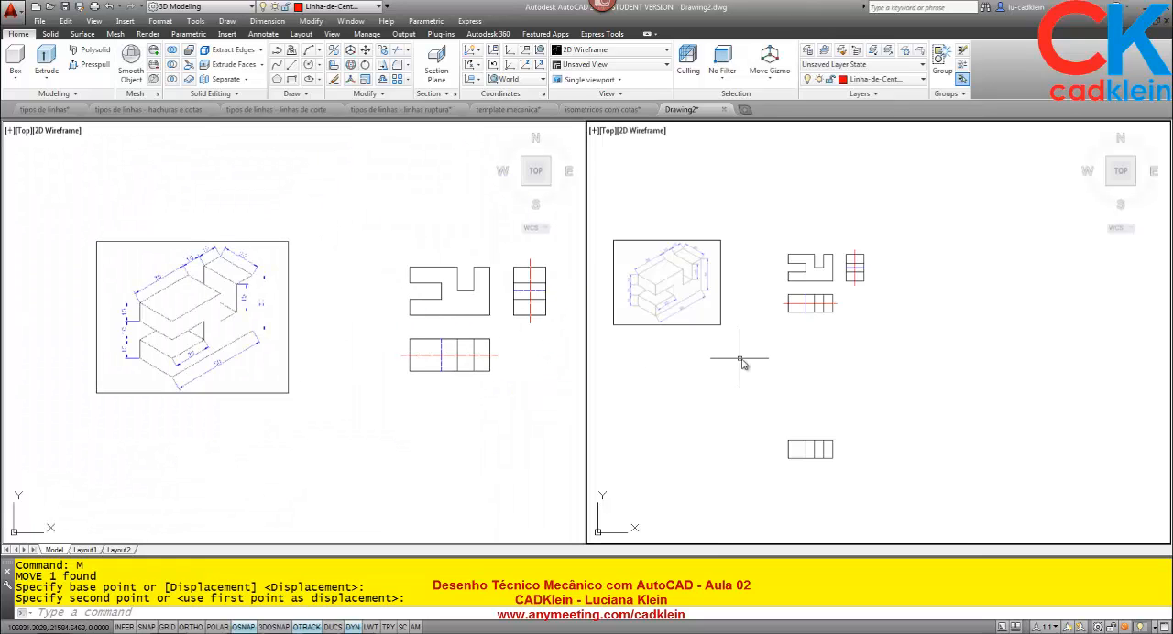
middle_click_drag(724, 352, 749, 344)
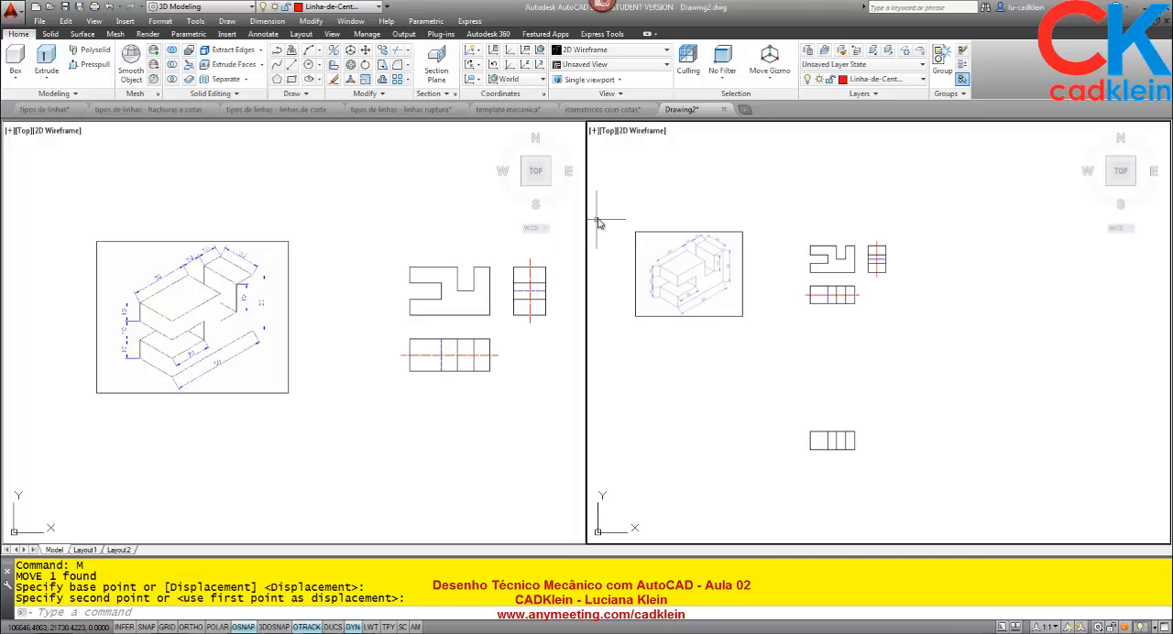